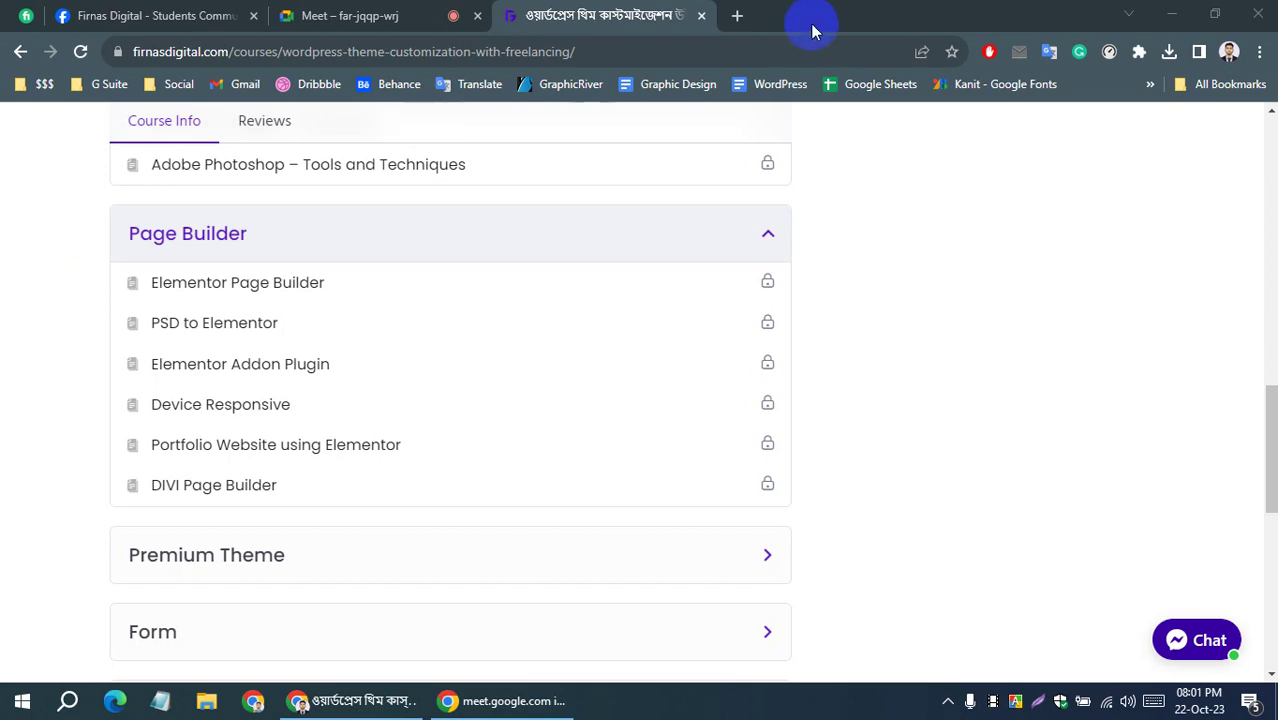
Search Google for 'elementor' in a new tab, check the Meet call, then return to the course page
{"action": "left_click", "coordinate": [737, 15]}
{"action": "type", "text": "ele"}
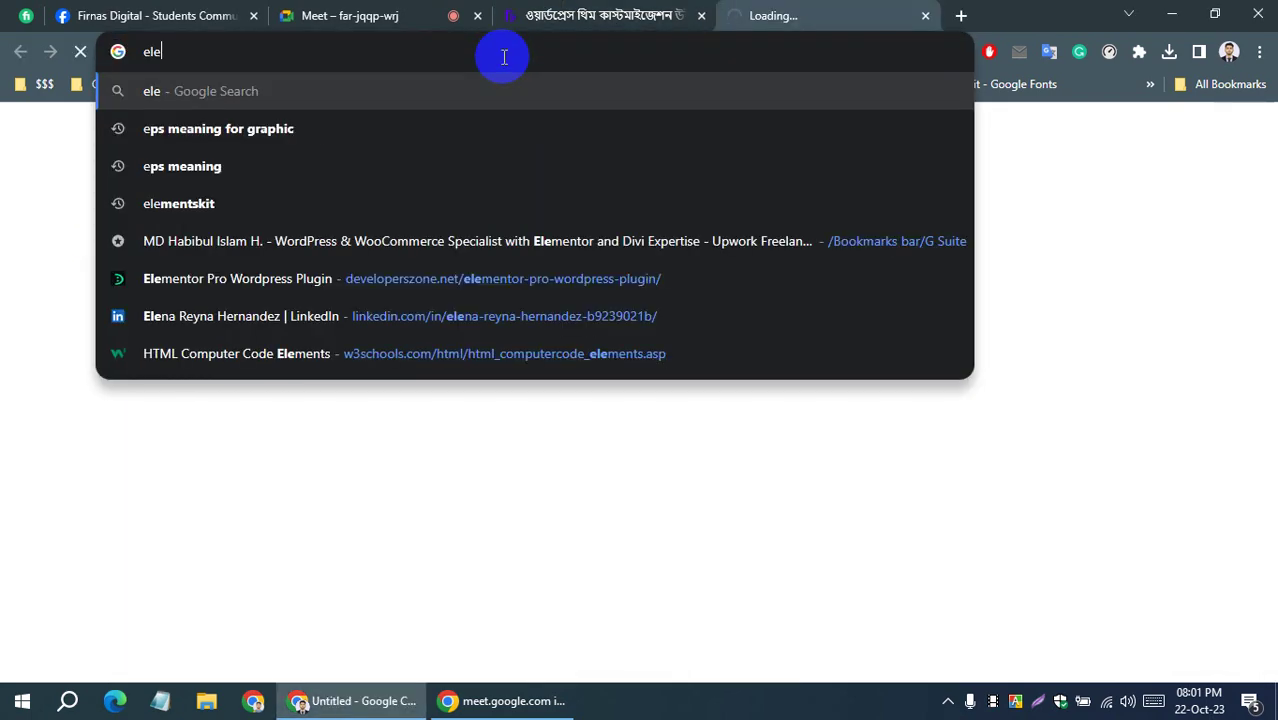
{"action": "type", "text": "mentor"}
{"action": "key", "text": "Return"}
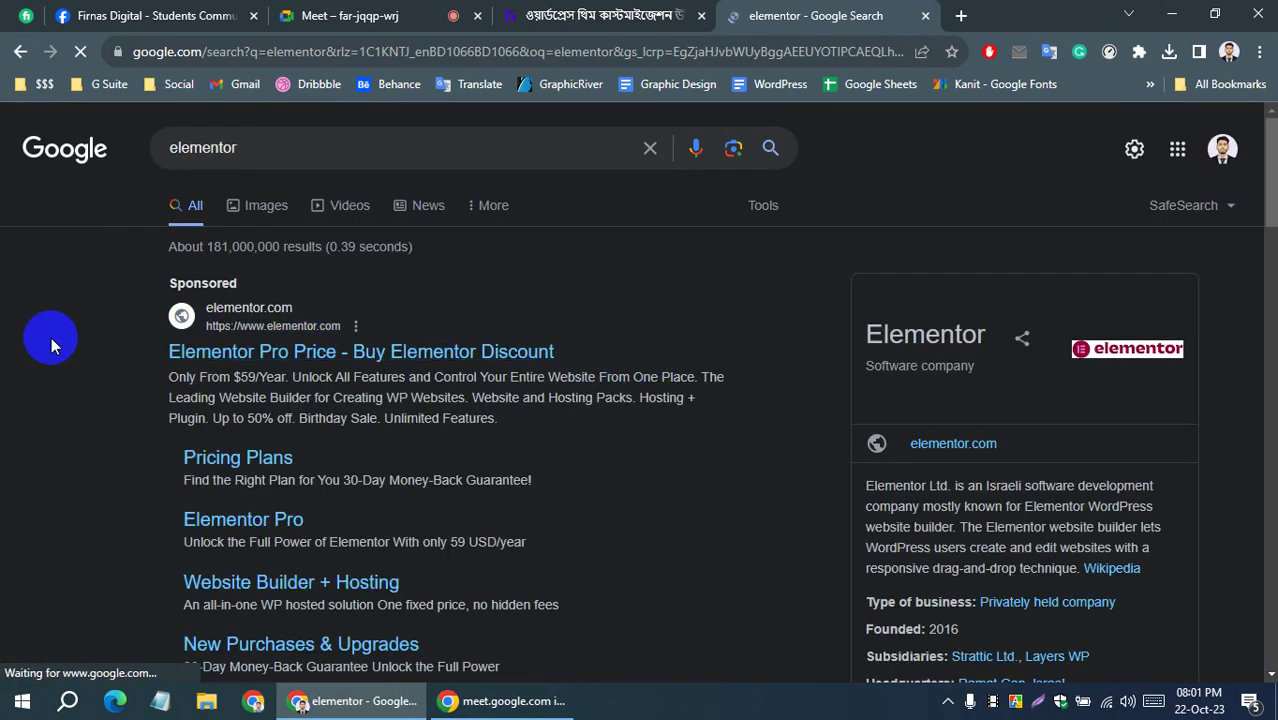
{"action": "left_click", "coordinate": [388, 12]}
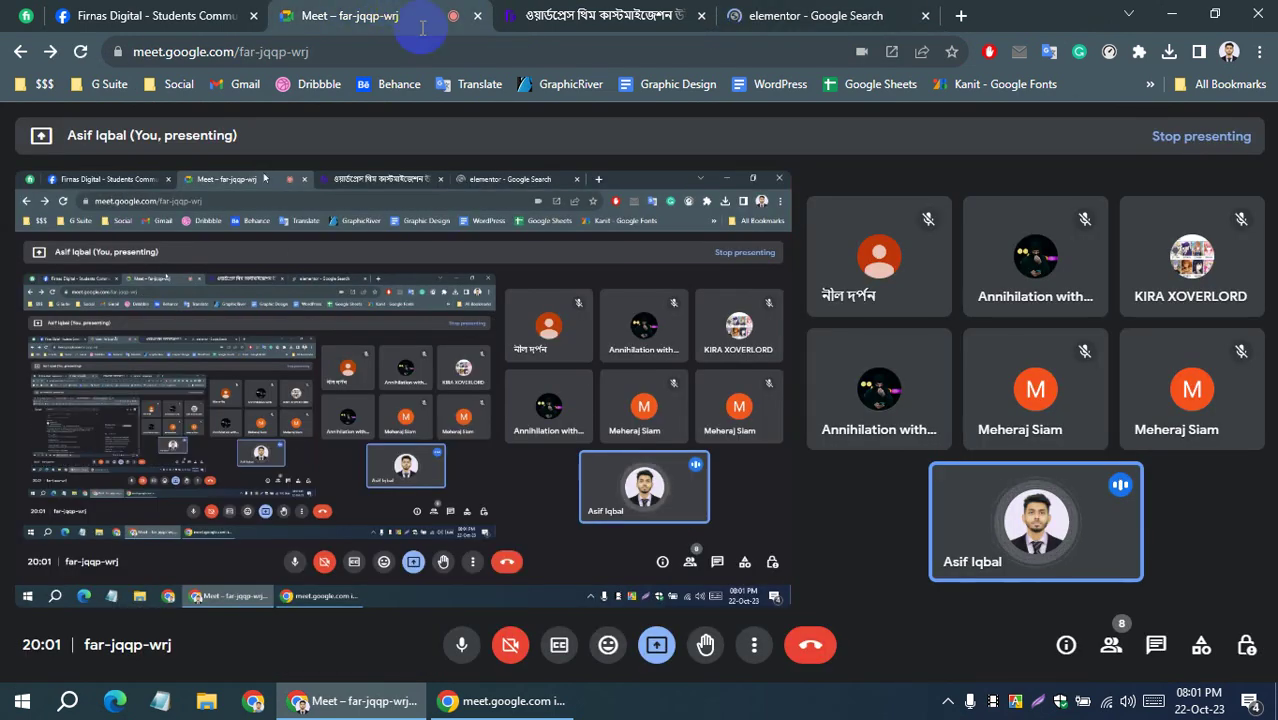
{"action": "left_click", "coordinate": [820, 14]}
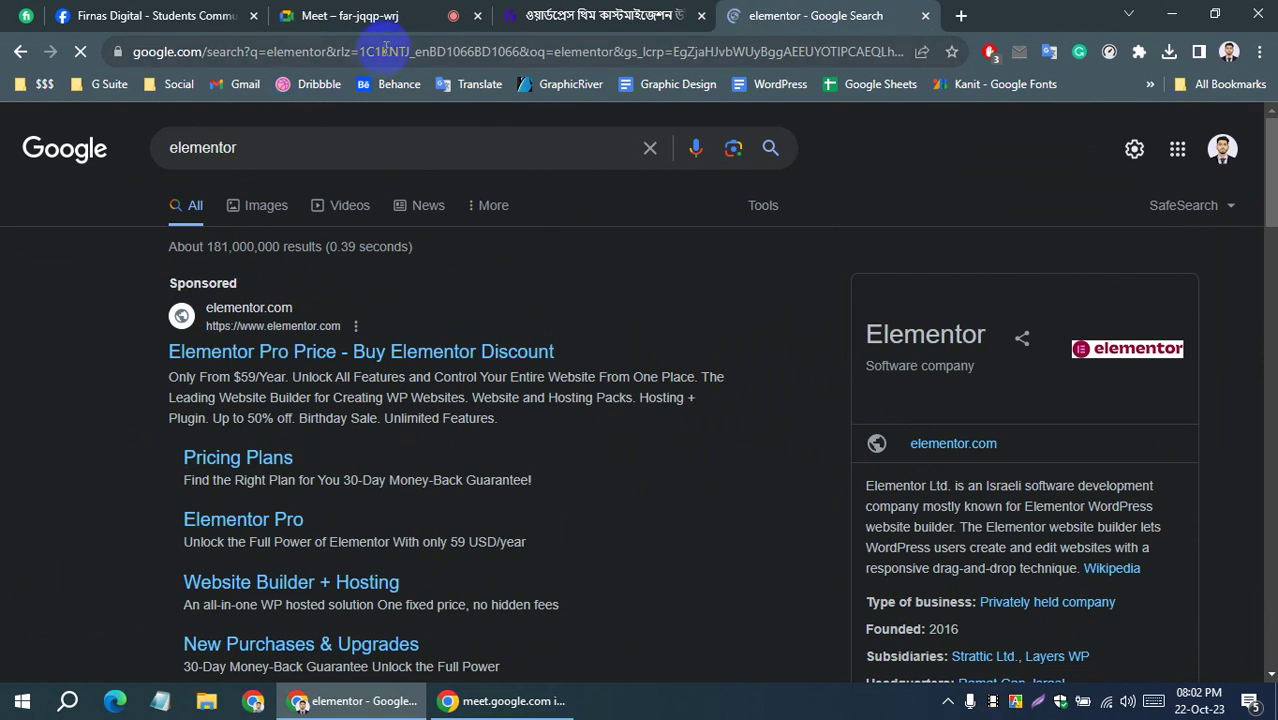
{"action": "left_click", "coordinate": [638, 15]}
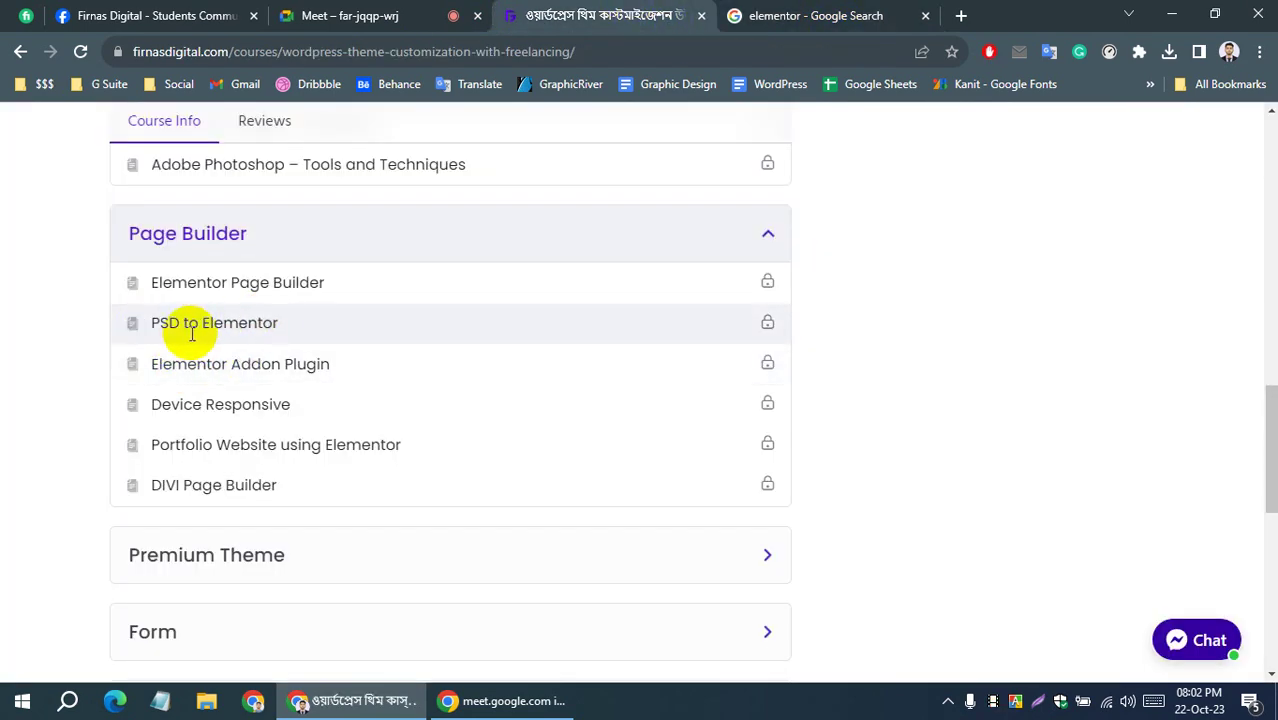
Go to the Today's Blog wp-admin page using the address-bar suggestion
{"action": "left_click", "coordinate": [598, 48]}
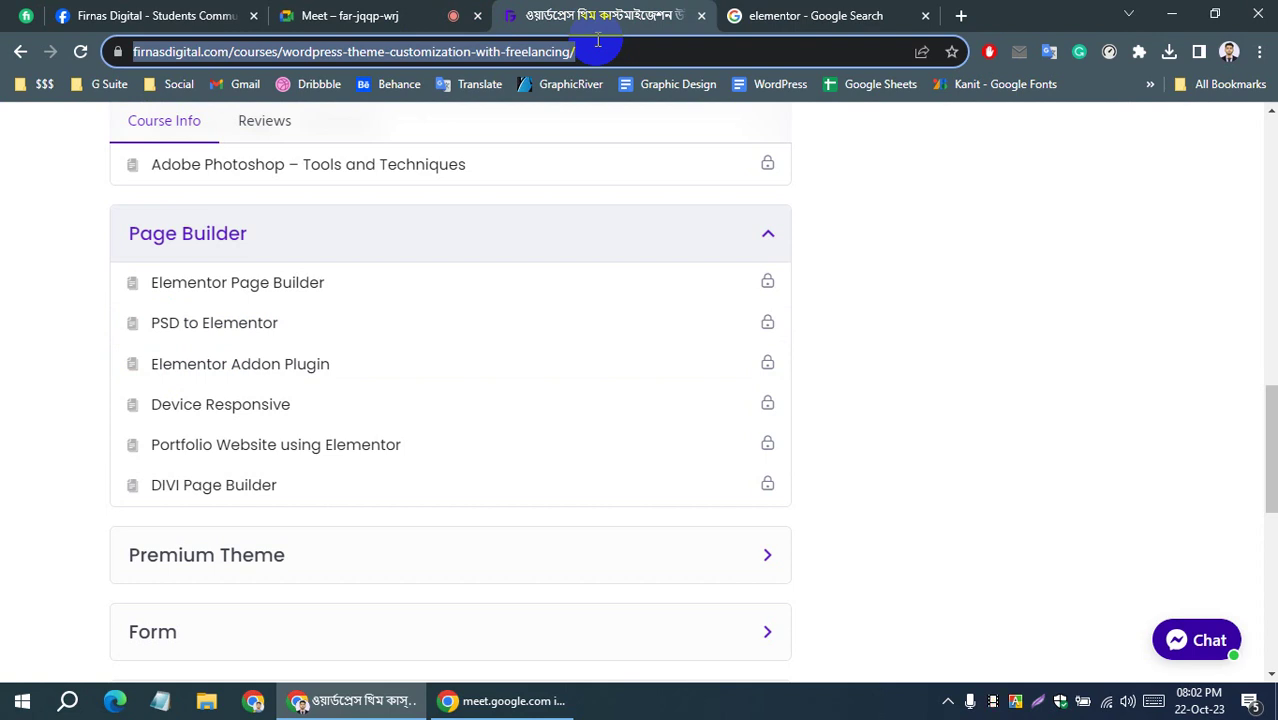
{"action": "type", "text": "da"}
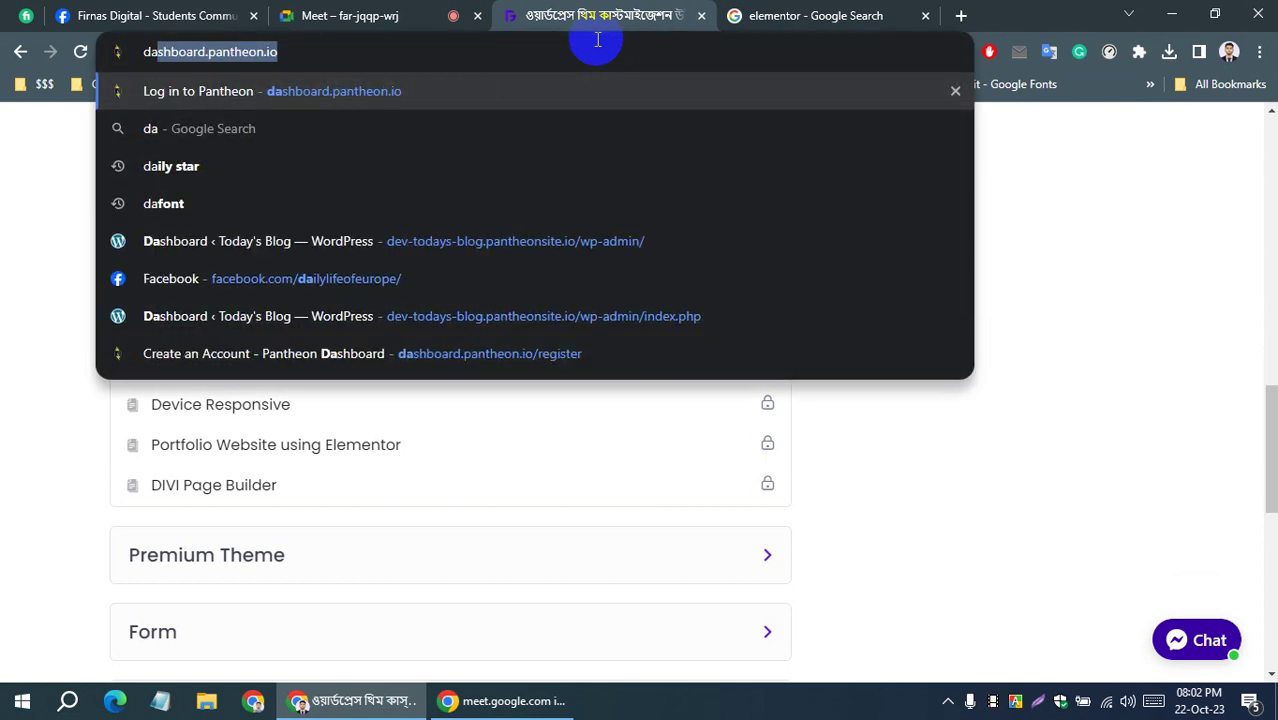
{"action": "type", "text": "ily"}
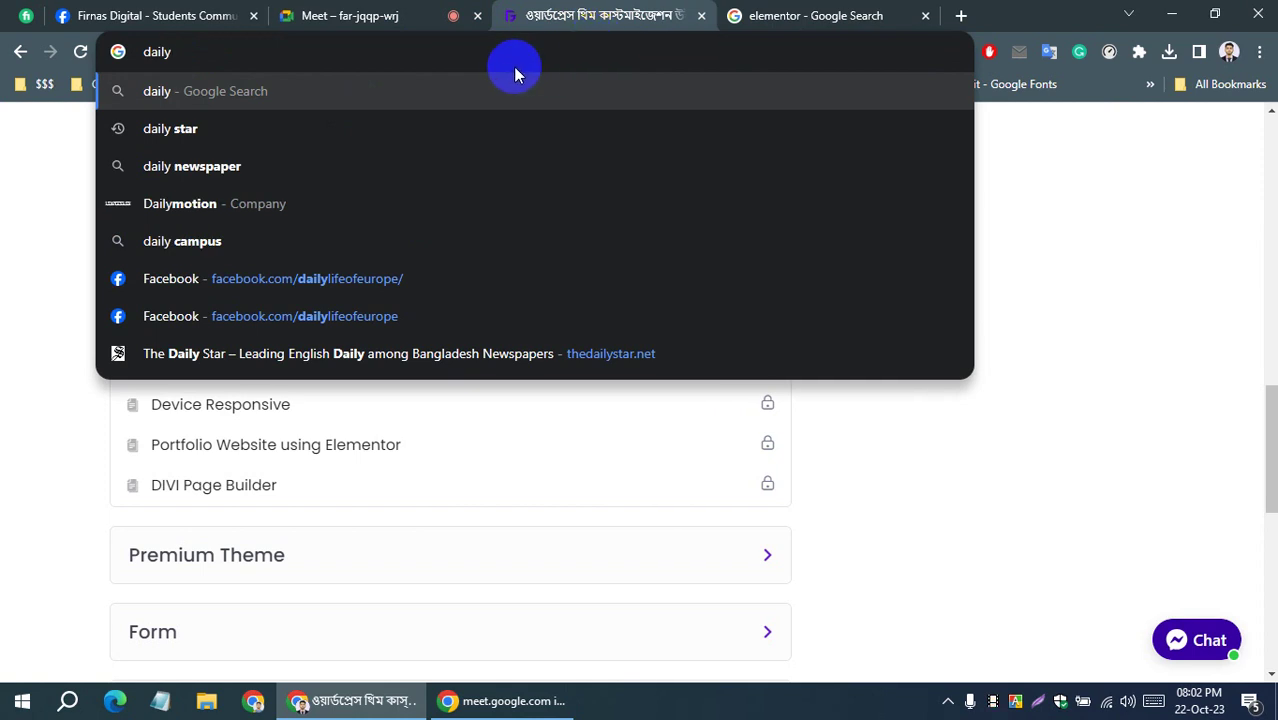
{"action": "key", "text": "BackSpace"}
{"action": "key", "text": "BackSpace"}
{"action": "key", "text": "BackSpace"}
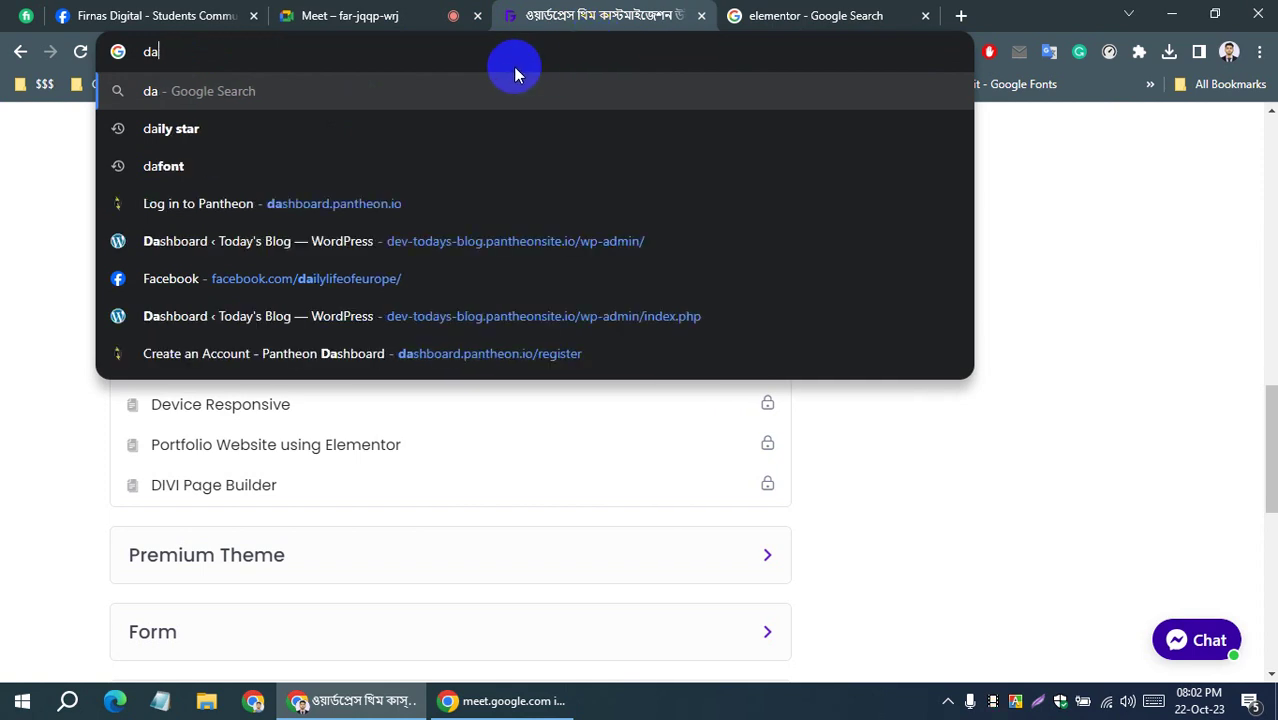
{"action": "left_click", "coordinate": [330, 316]}
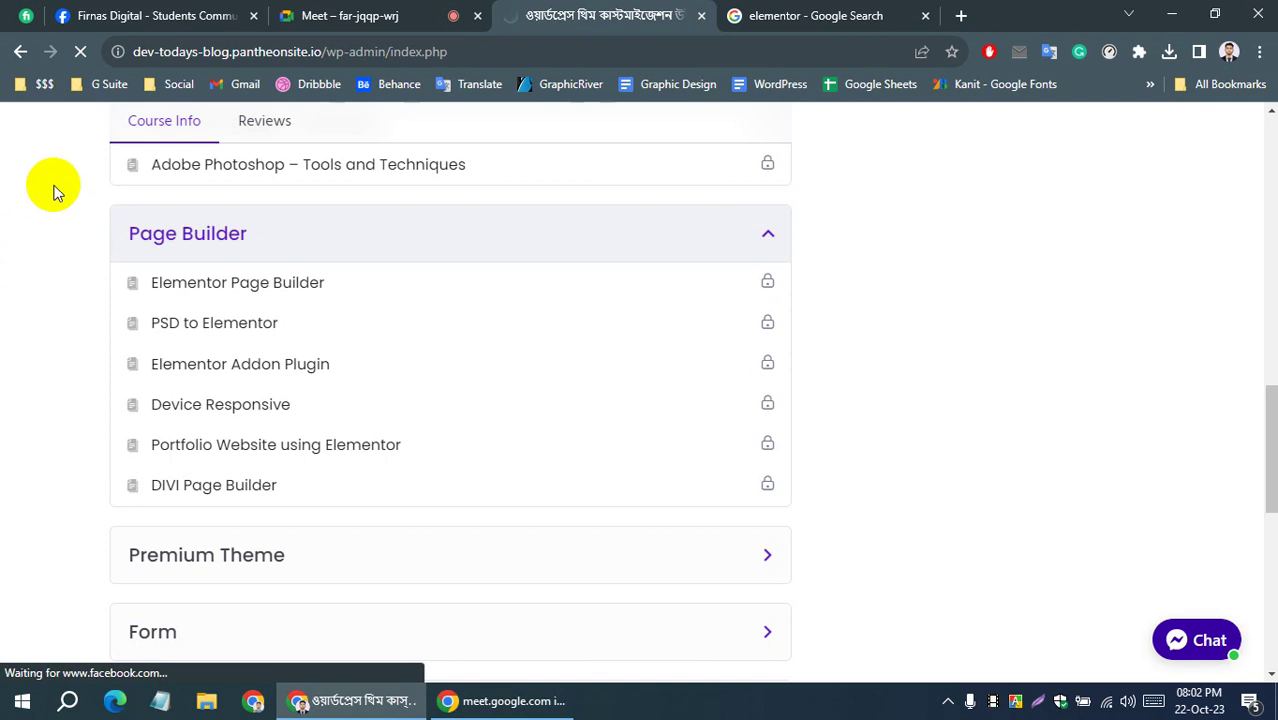
Trim the address to /wp-admin/ to load the WordPress Dashboard
{"action": "left_click", "coordinate": [344, 55]}
{"action": "left_click_drag", "start_coordinate": [327, 52], "coordinate": [513, 52]}
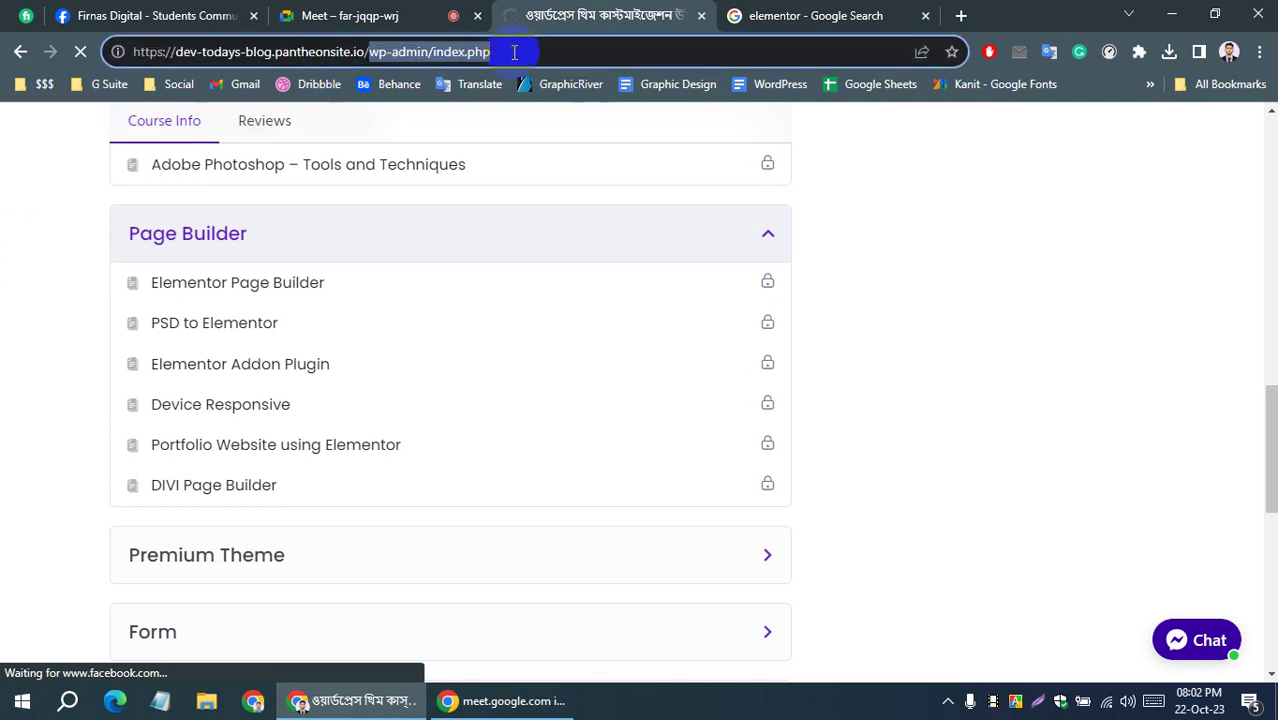
{"action": "key", "text": "BackSpace"}
{"action": "key", "text": "Return"}
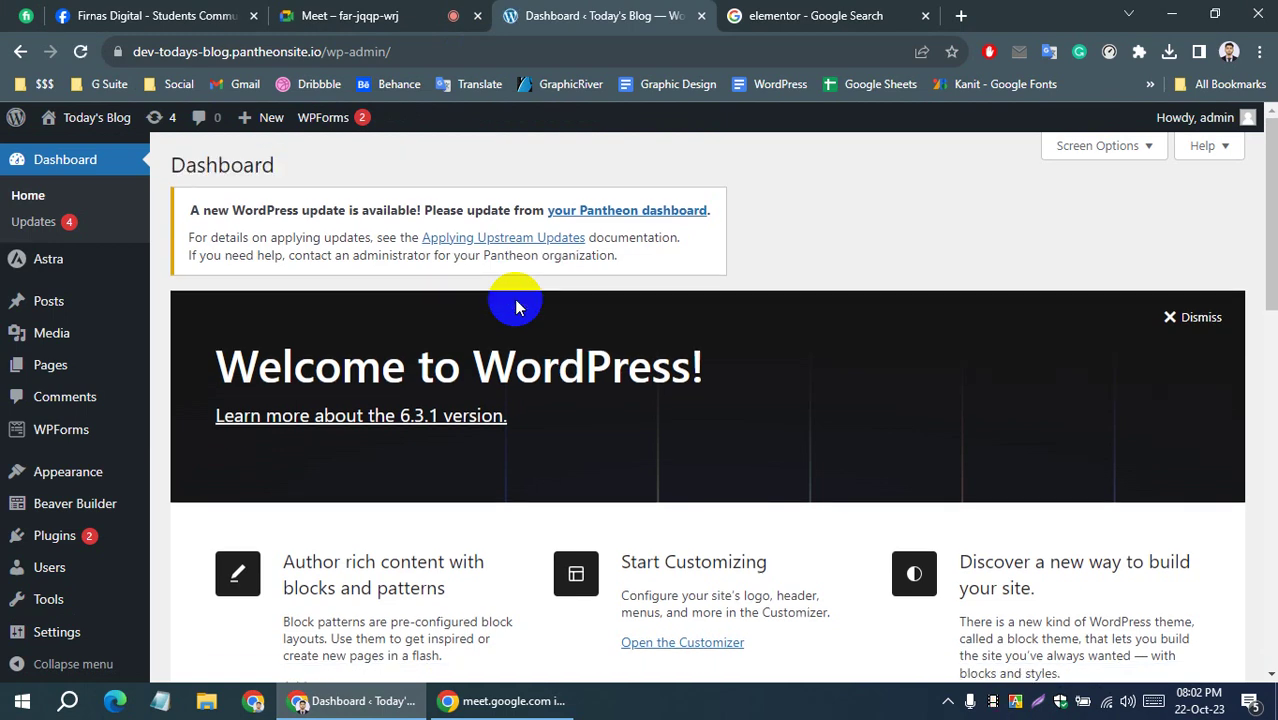
Search the plugin directory for 'wp reset' and install the WP Reset plugin
{"action": "scroll", "coordinate": [77, 338], "scroll_direction": "down", "scroll_amount": 1}
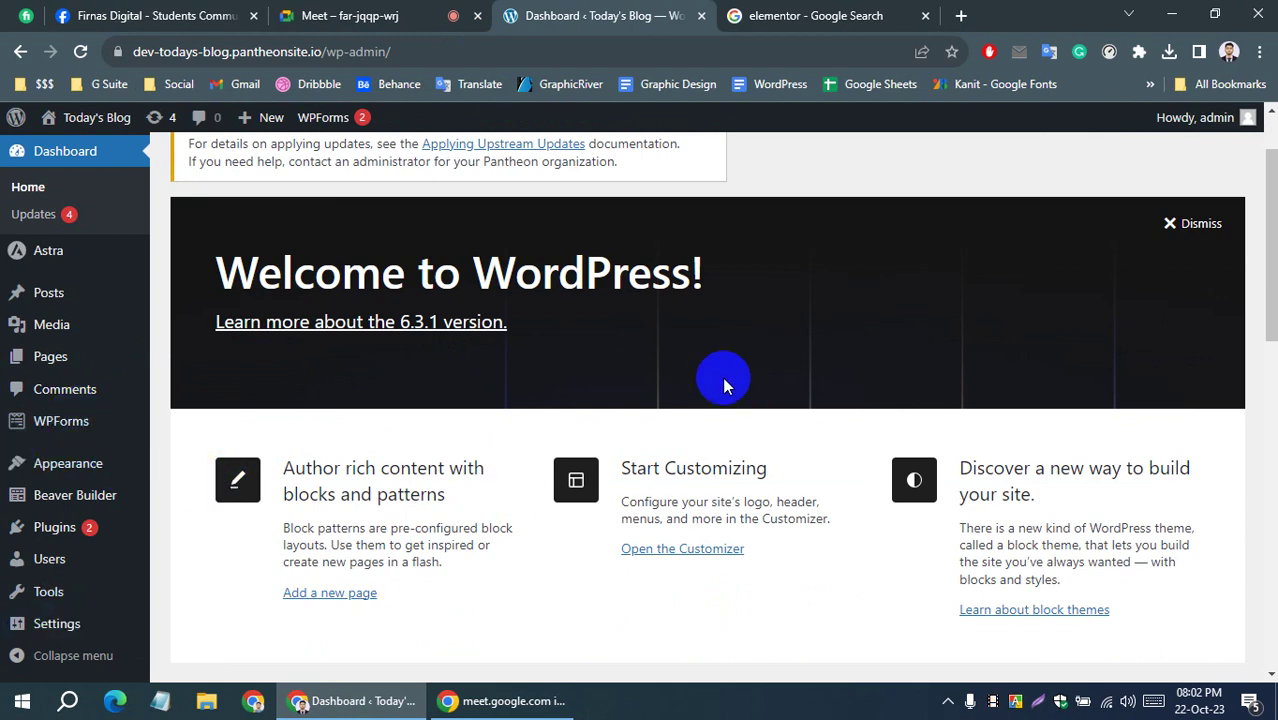
{"action": "scroll", "coordinate": [725, 385], "scroll_direction": "up", "scroll_amount": 1}
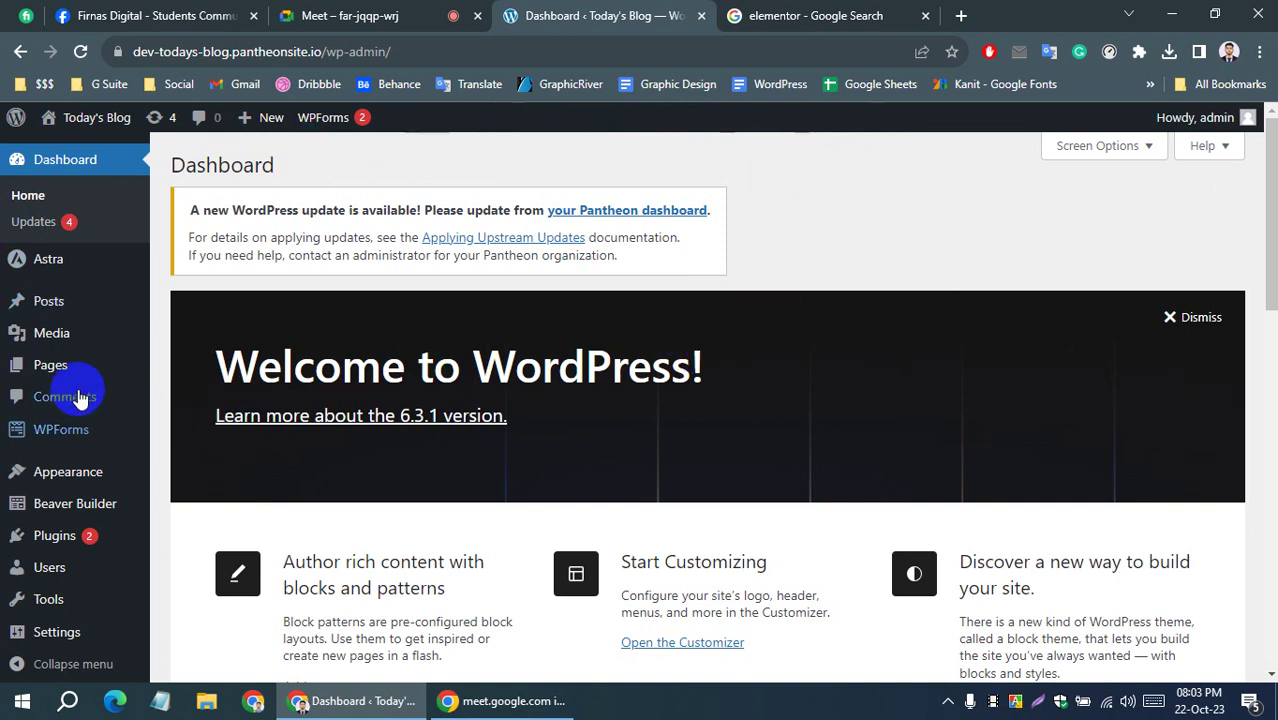
{"action": "left_click", "coordinate": [30, 376]}
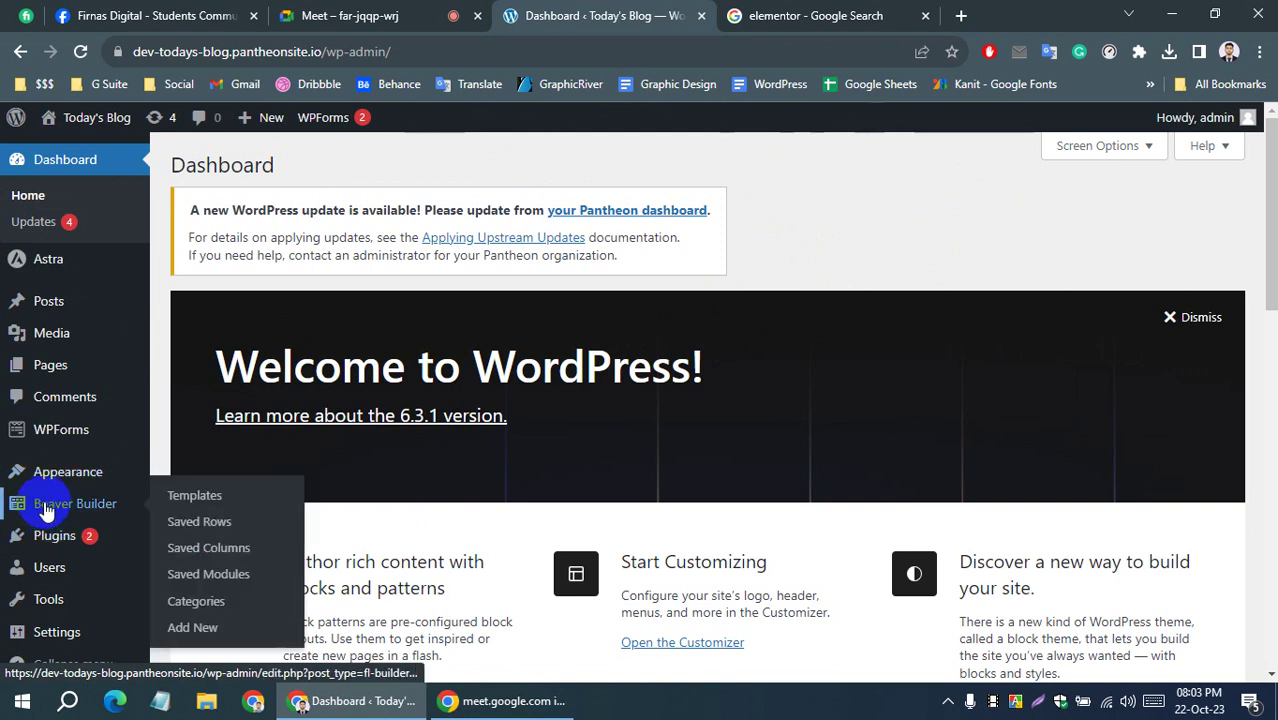
{"action": "mouse_move", "coordinate": [54, 536]}
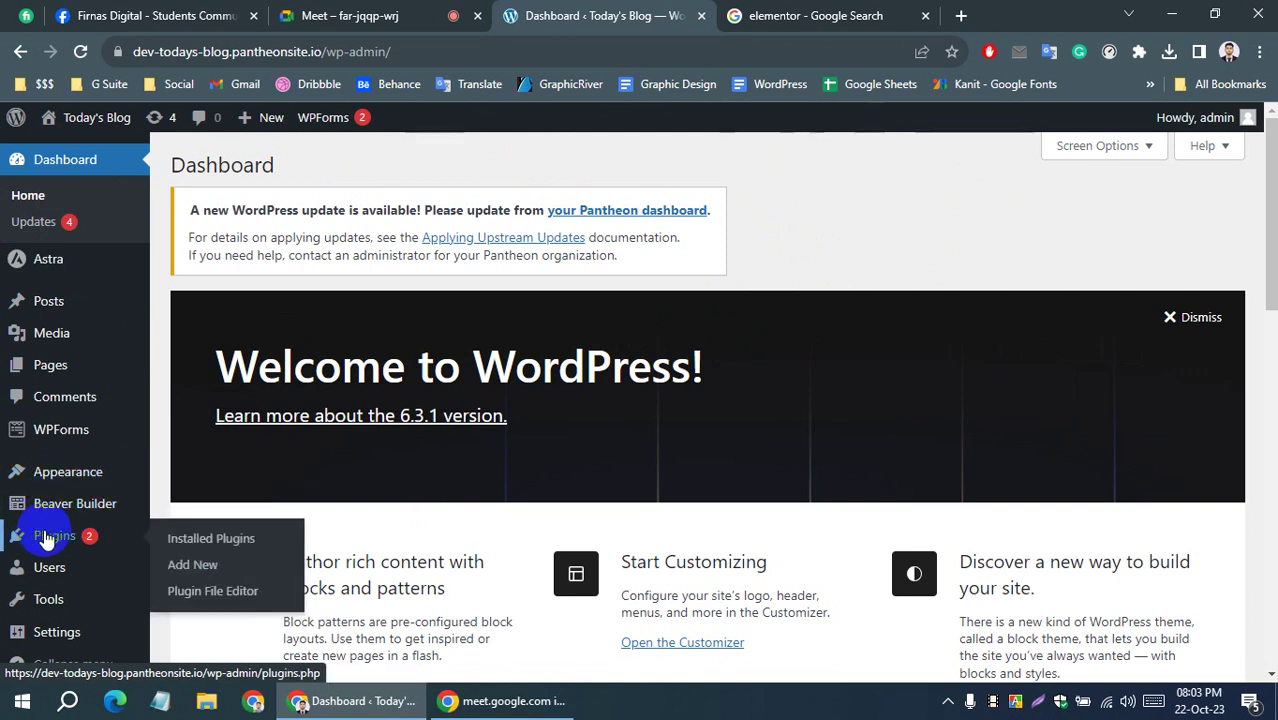
{"action": "left_click", "coordinate": [193, 565]}
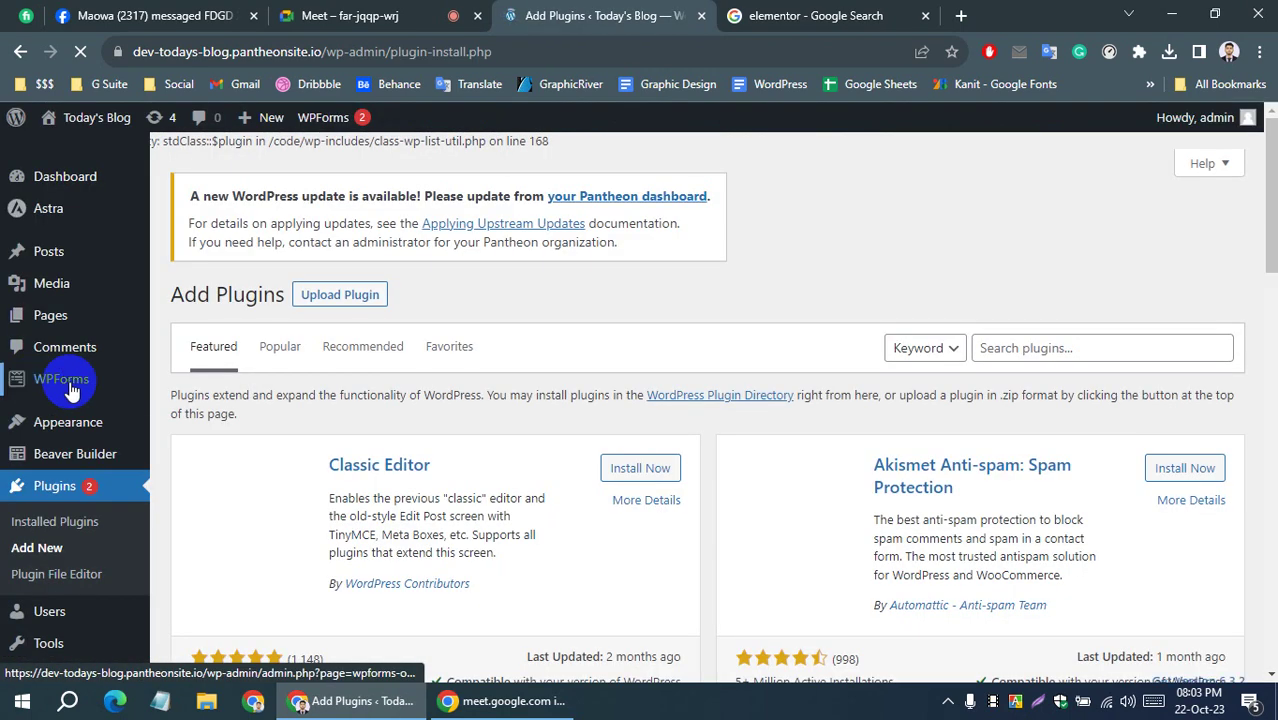
{"action": "left_click", "coordinate": [1020, 333]}
{"action": "type", "text": "w"}
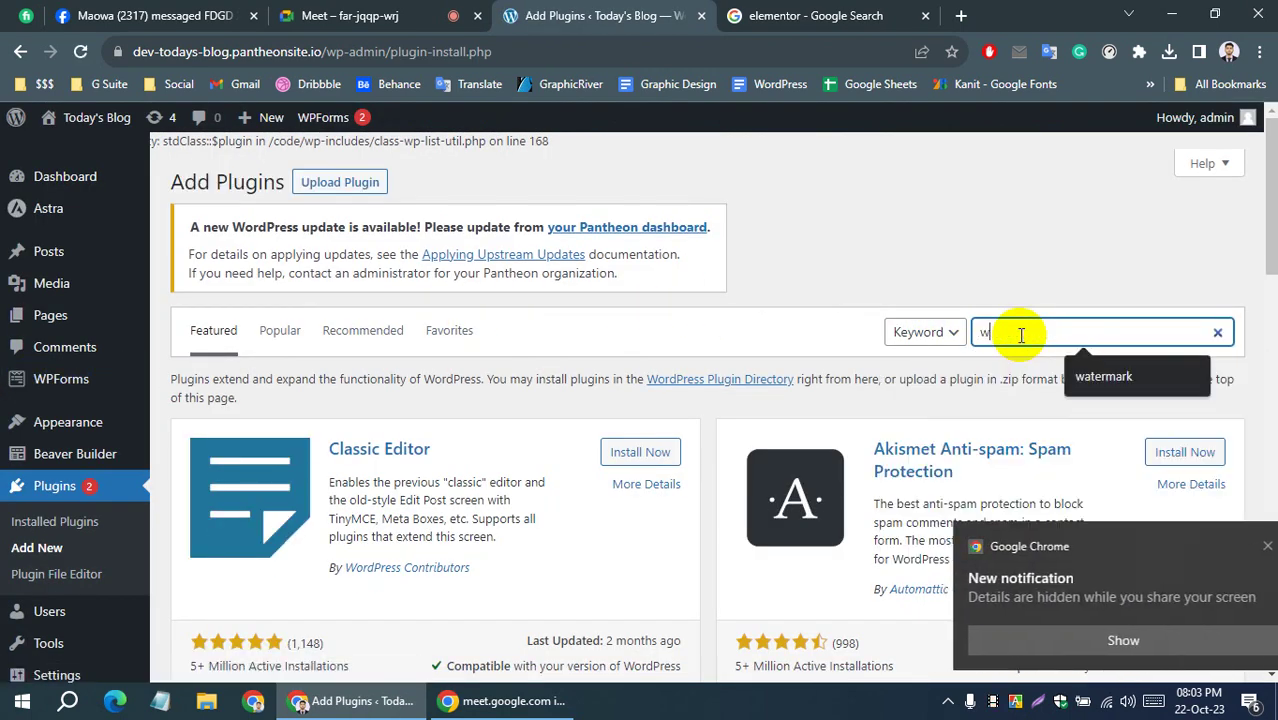
{"action": "type", "text": "p re"}
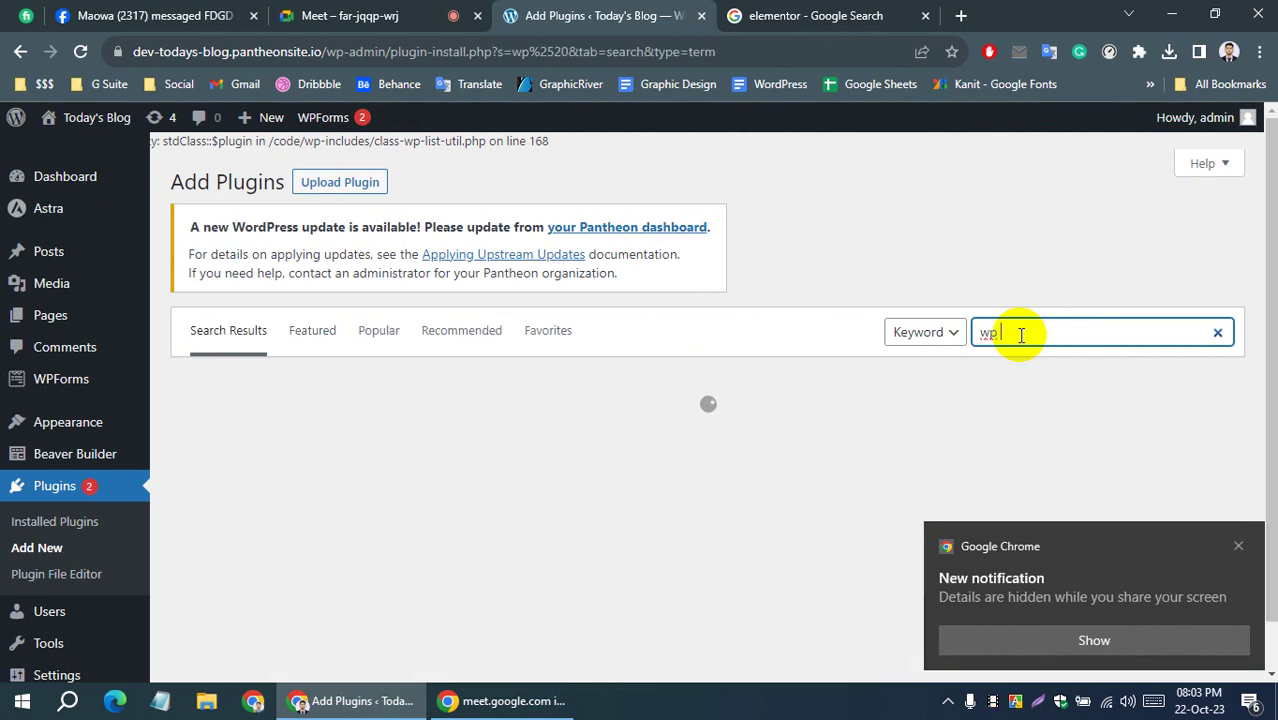
{"action": "type", "text": "set"}
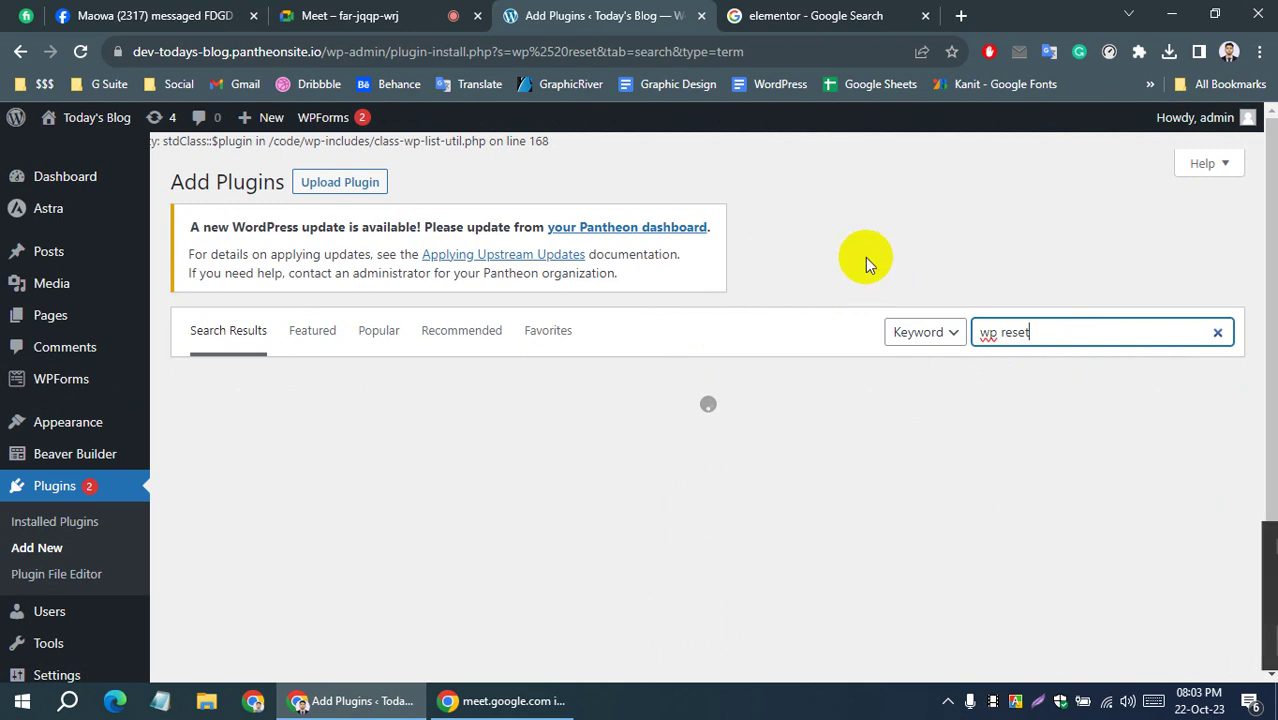
{"action": "left_click", "coordinate": [632, 438]}
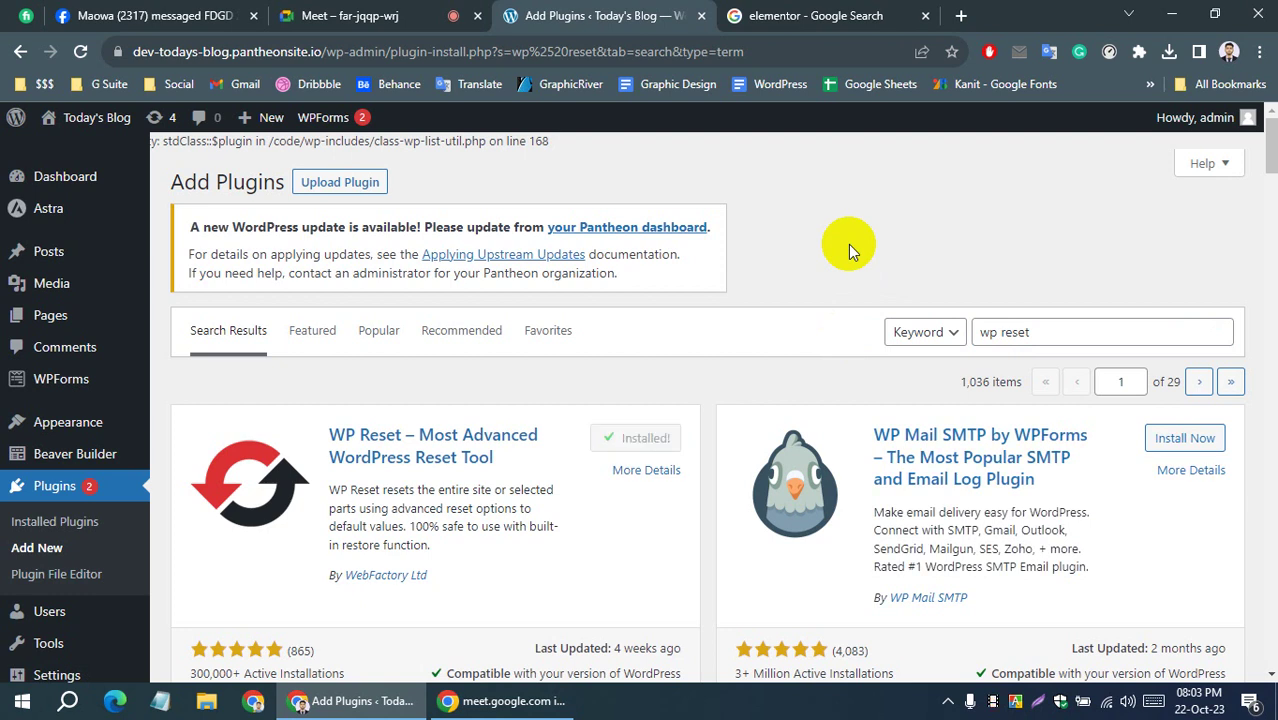
Activate the newly installed WP Reset plugin
{"action": "left_click", "coordinate": [652, 439]}
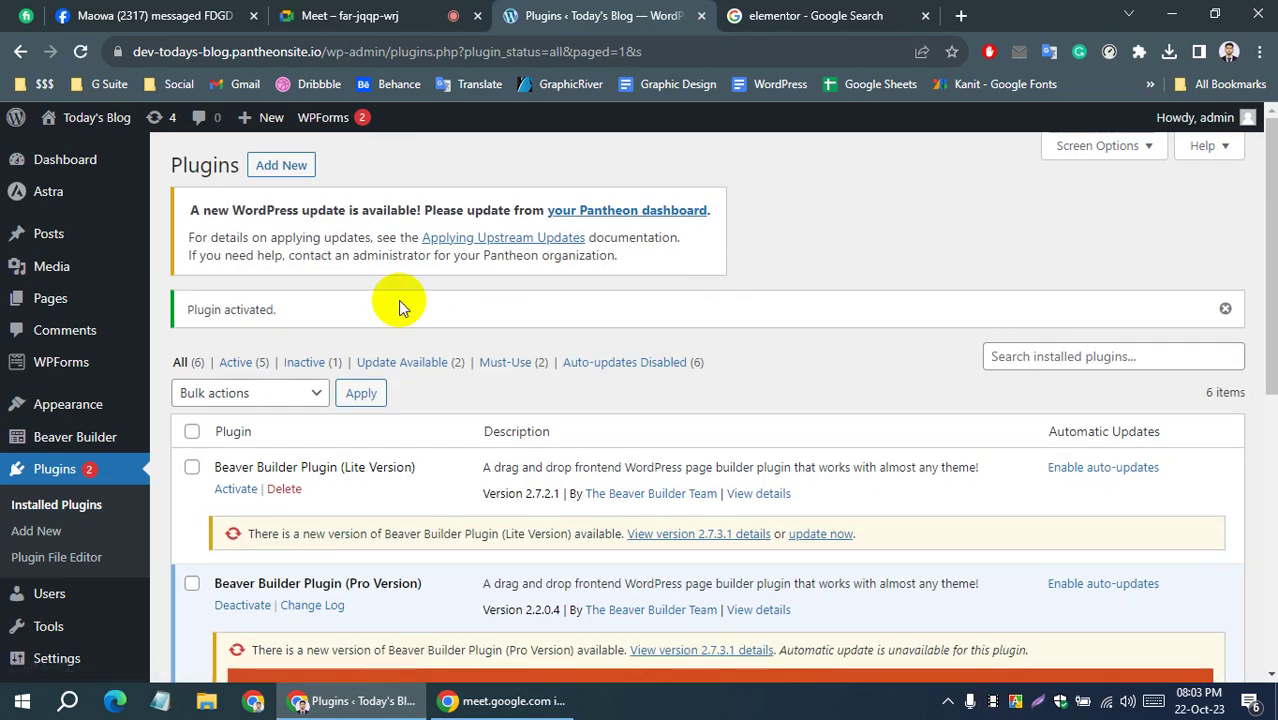
{"action": "scroll", "coordinate": [494, 297], "scroll_direction": "down", "scroll_amount": 3}
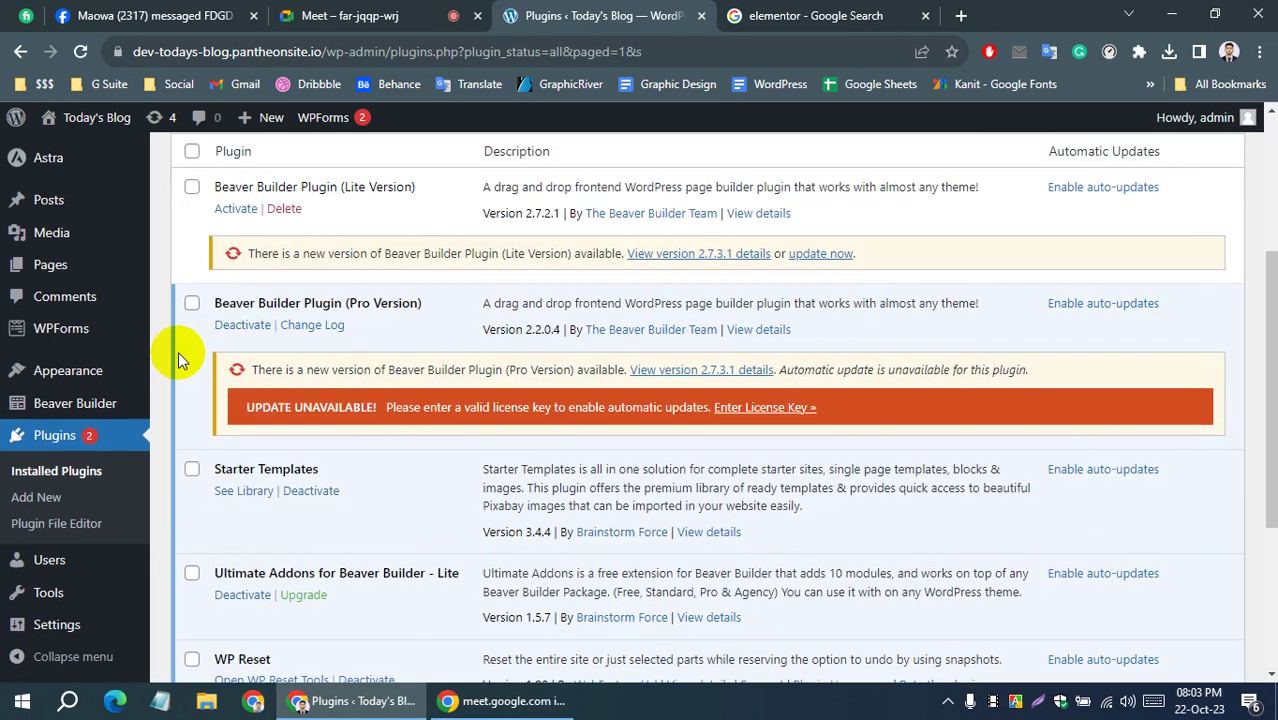
{"action": "scroll", "coordinate": [180, 345], "scroll_direction": "up", "scroll_amount": 3}
{"action": "scroll", "coordinate": [200, 390], "scroll_direction": "down", "scroll_amount": 5}
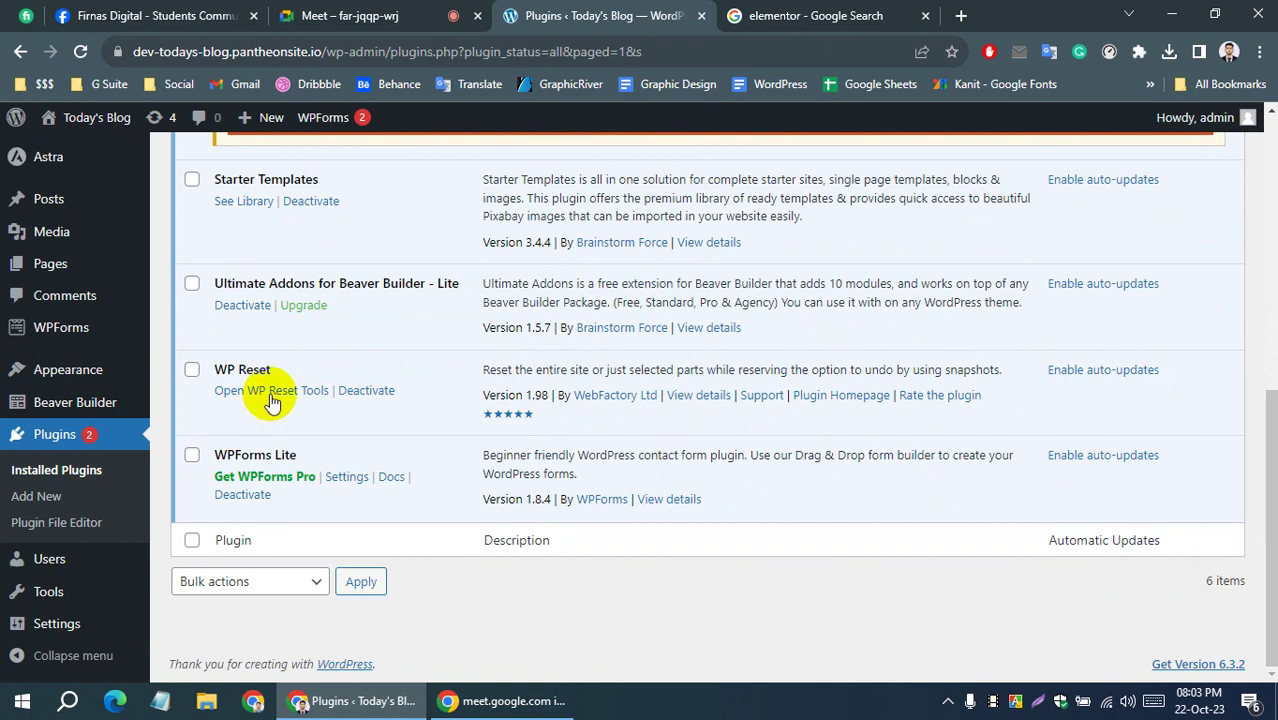
Run WP Reset's Site Reset with 'Reactivate WP Reset plugin' unchecked, confirming with 'reset'
{"action": "left_click", "coordinate": [271, 393]}
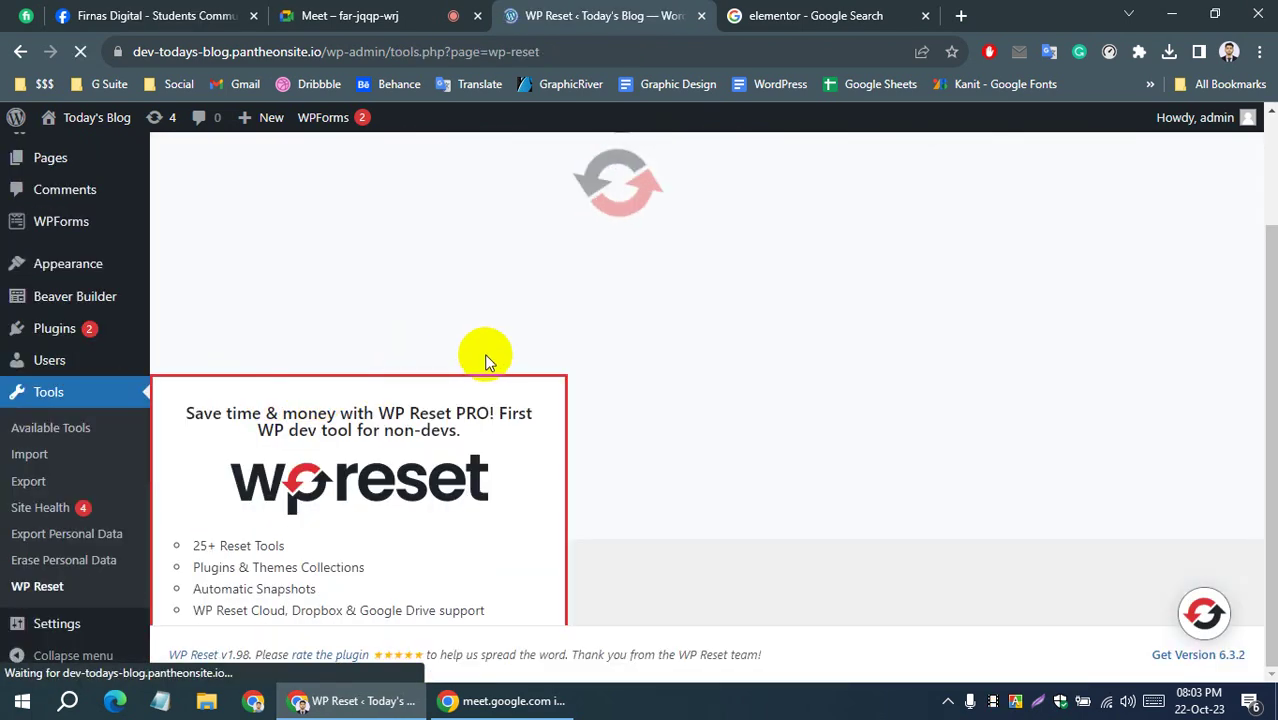
{"action": "scroll", "coordinate": [433, 355], "scroll_direction": "down", "scroll_amount": 3}
{"action": "scroll", "coordinate": [433, 358], "scroll_direction": "down", "scroll_amount": 3}
{"action": "scroll", "coordinate": [433, 358], "scroll_direction": "down", "scroll_amount": 6}
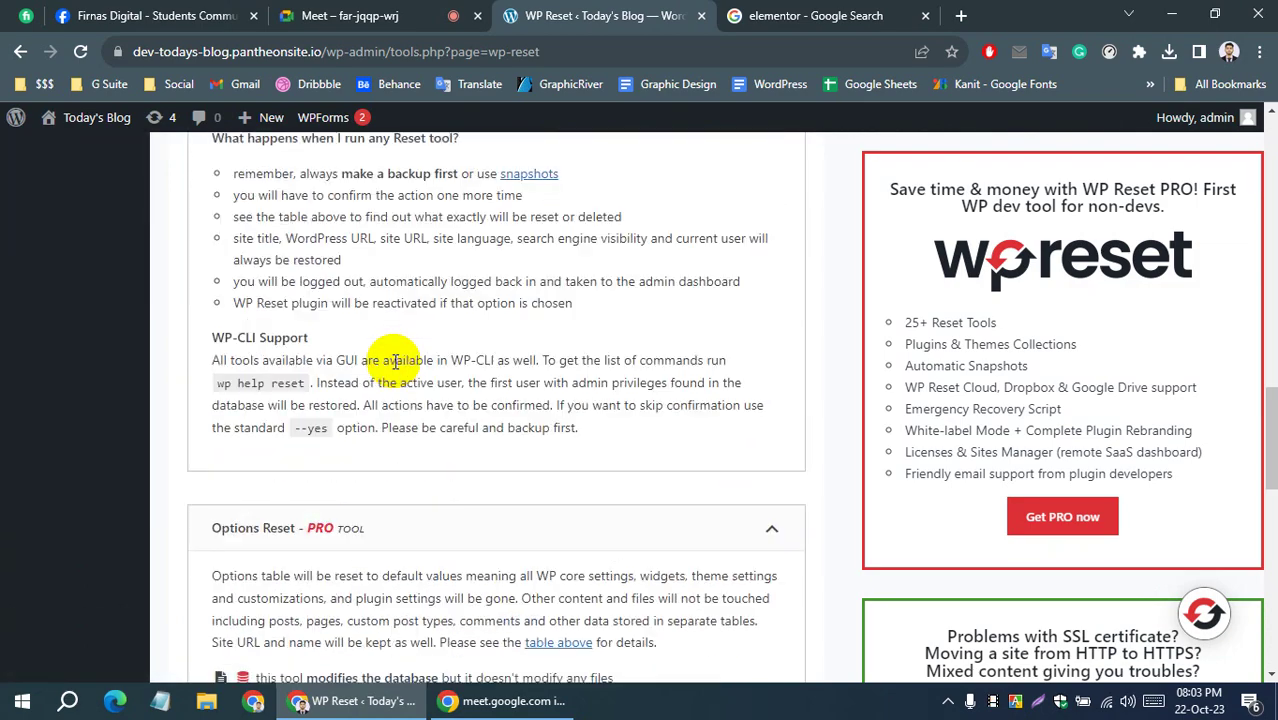
{"action": "scroll", "coordinate": [425, 362], "scroll_direction": "down", "scroll_amount": 3}
{"action": "scroll", "coordinate": [415, 365], "scroll_direction": "down", "scroll_amount": 4}
{"action": "scroll", "coordinate": [422, 356], "scroll_direction": "up", "scroll_amount": 2}
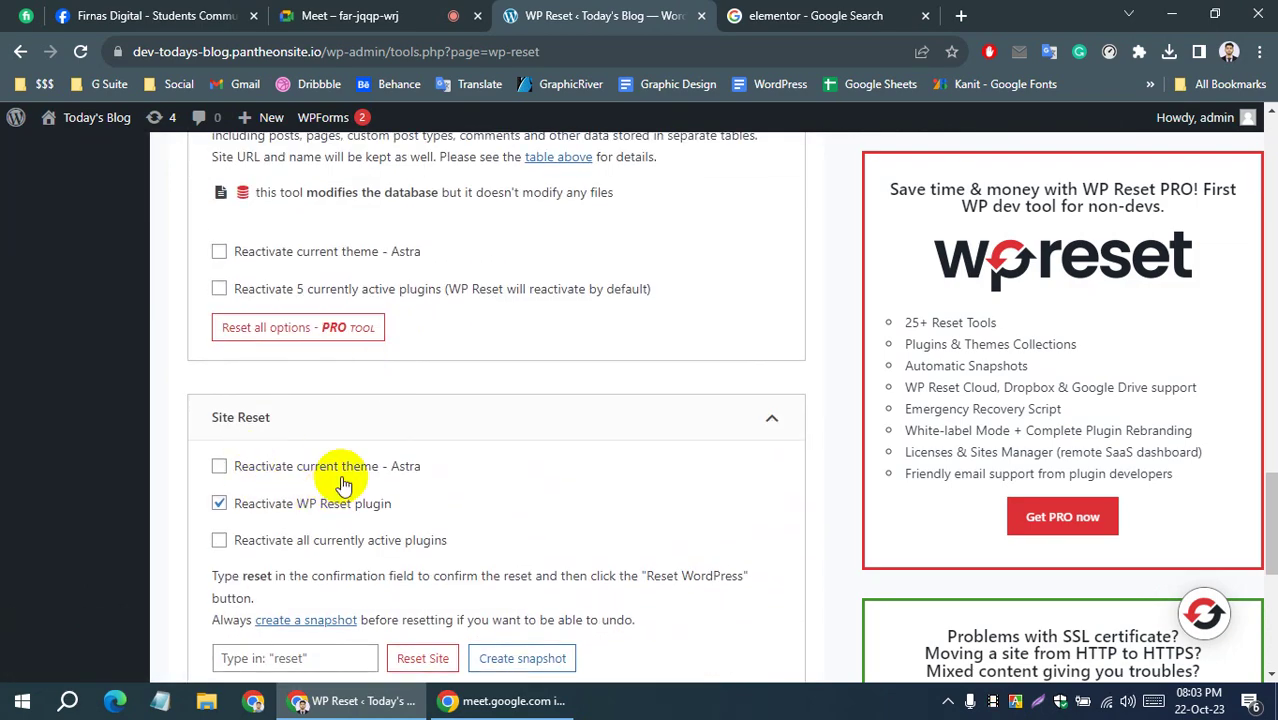
{"action": "scroll", "coordinate": [342, 485], "scroll_direction": "down", "scroll_amount": 1}
{"action": "left_click", "coordinate": [219, 410]}
{"action": "scroll", "coordinate": [320, 380], "scroll_direction": "down", "scroll_amount": 2}
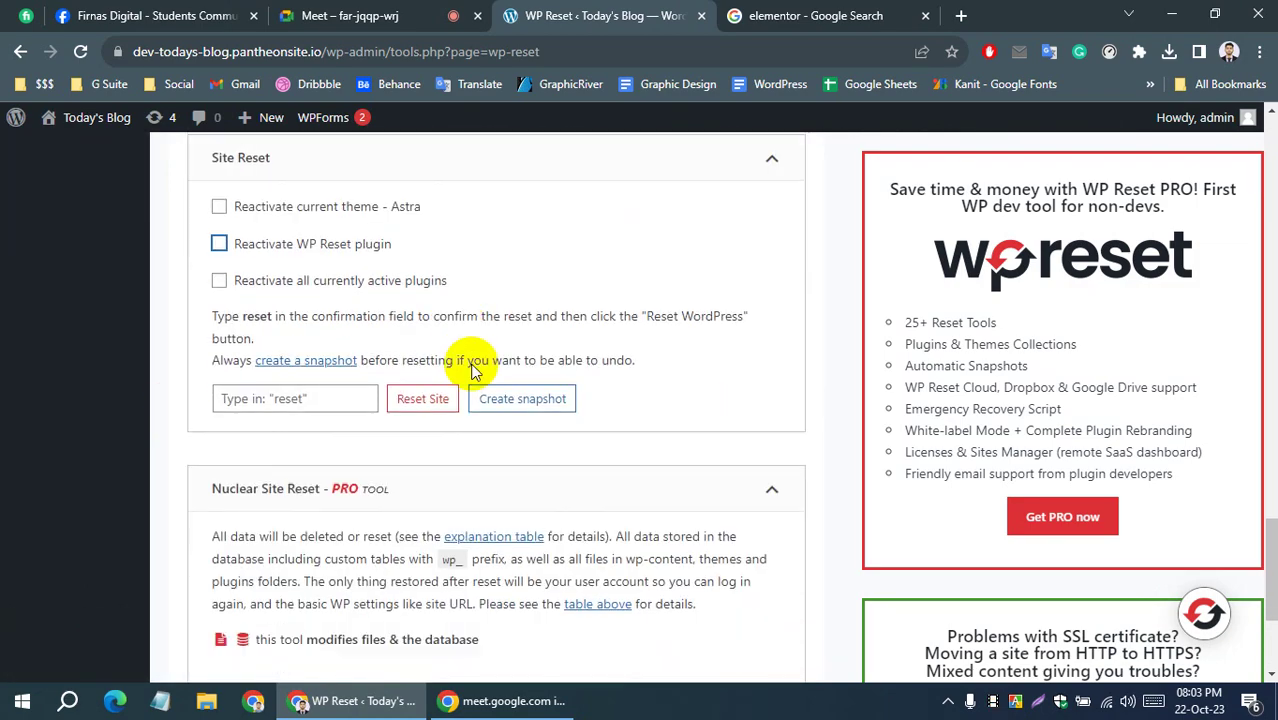
{"action": "left_click", "coordinate": [307, 378]}
{"action": "type", "text": "reset"}
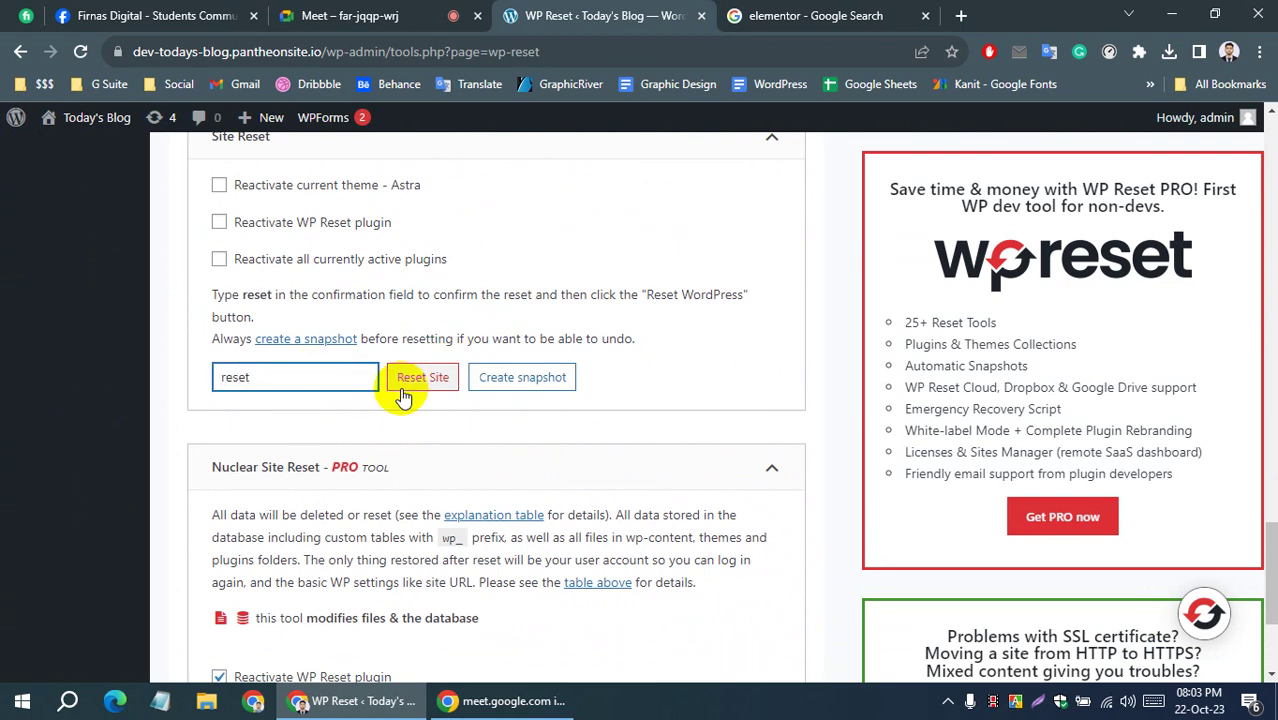
{"action": "left_click", "coordinate": [420, 380]}
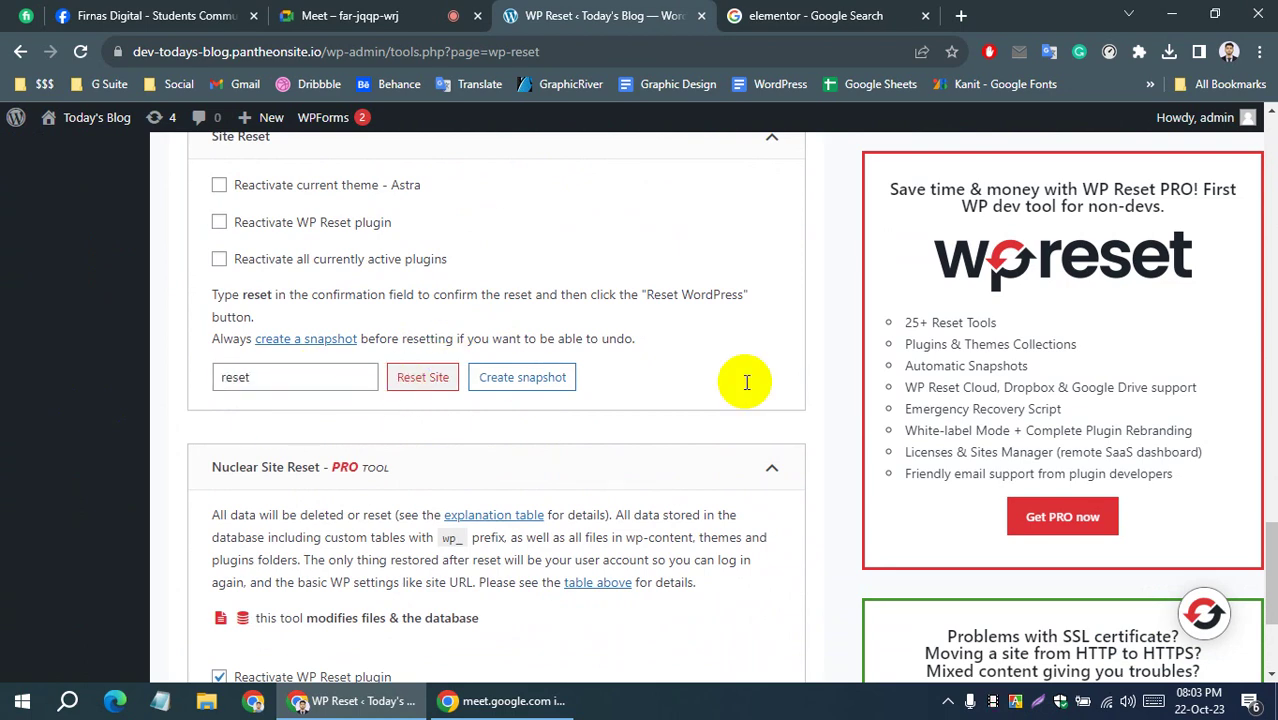
{"action": "left_click", "coordinate": [606, 549]}
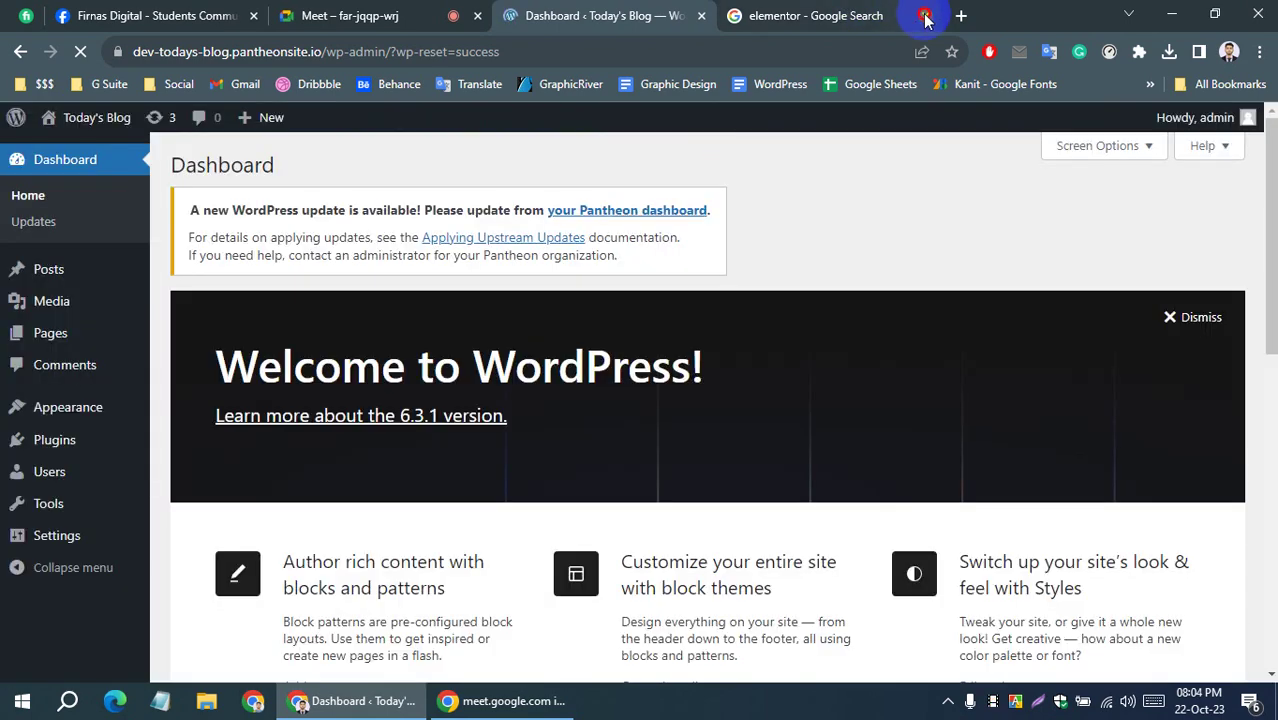
Close the elementor search tab and open the site's front page in a new tab
{"action": "left_click", "coordinate": [925, 15]}
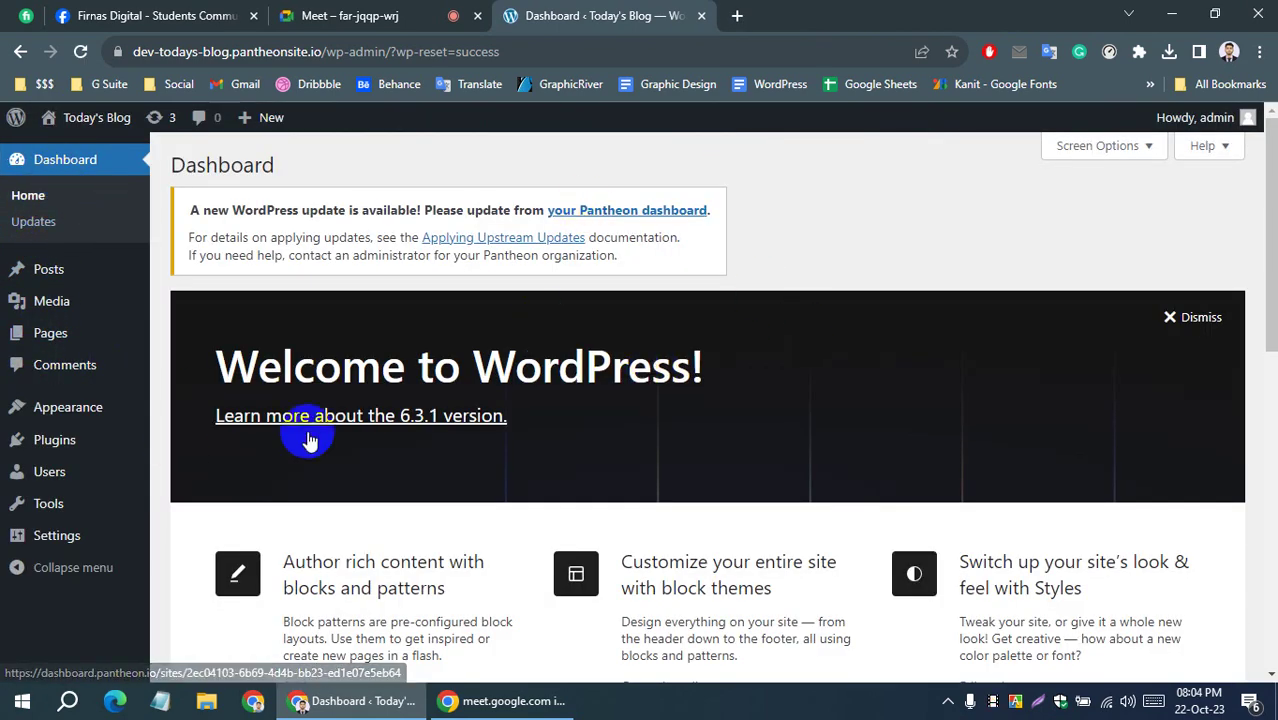
{"action": "scroll", "coordinate": [576, 395], "scroll_direction": "down", "scroll_amount": 3}
{"action": "scroll", "coordinate": [575, 398], "scroll_direction": "down", "scroll_amount": 4}
{"action": "scroll", "coordinate": [295, 443], "scroll_direction": "up", "scroll_amount": 5}
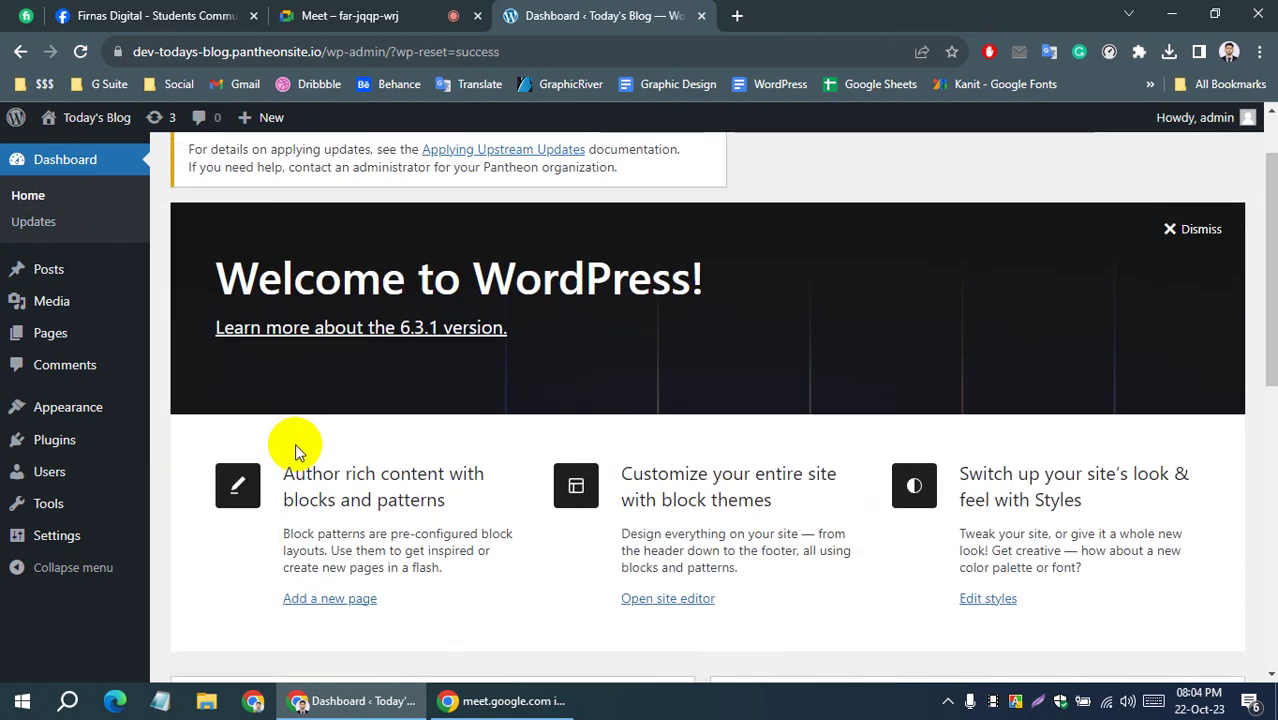
{"action": "scroll", "coordinate": [295, 443], "scroll_direction": "up", "scroll_amount": 1}
{"action": "mouse_move", "coordinate": [90, 117]}
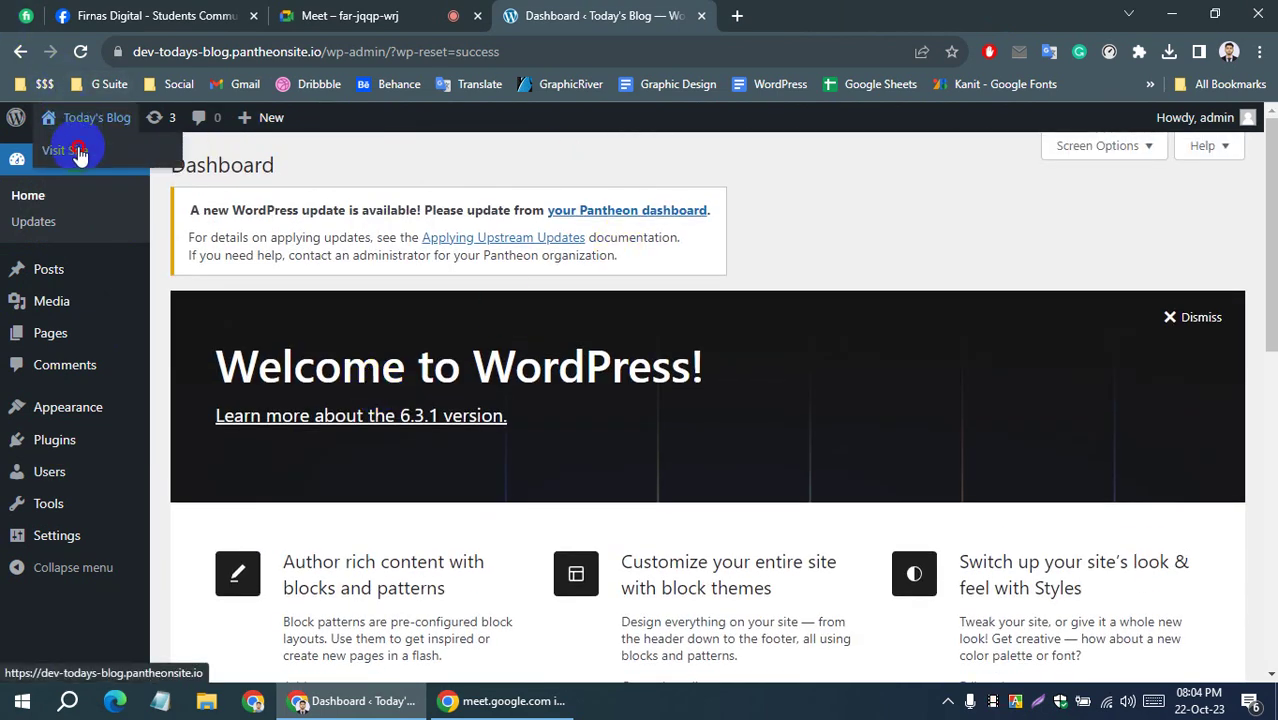
{"action": "left_click", "coordinate": [79, 156], "text": "ctrl"}
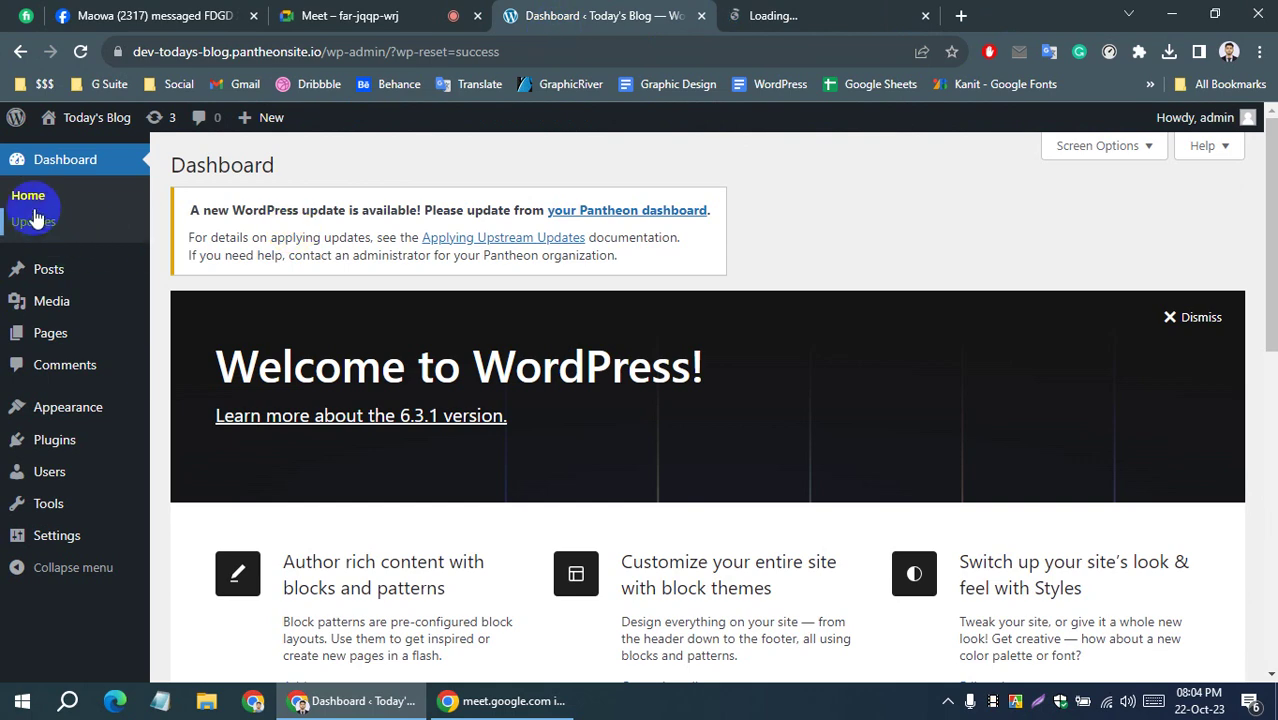
Trash the Hello world! post and the Sample Page, then view installed themes
{"action": "left_click", "coordinate": [35, 218]}
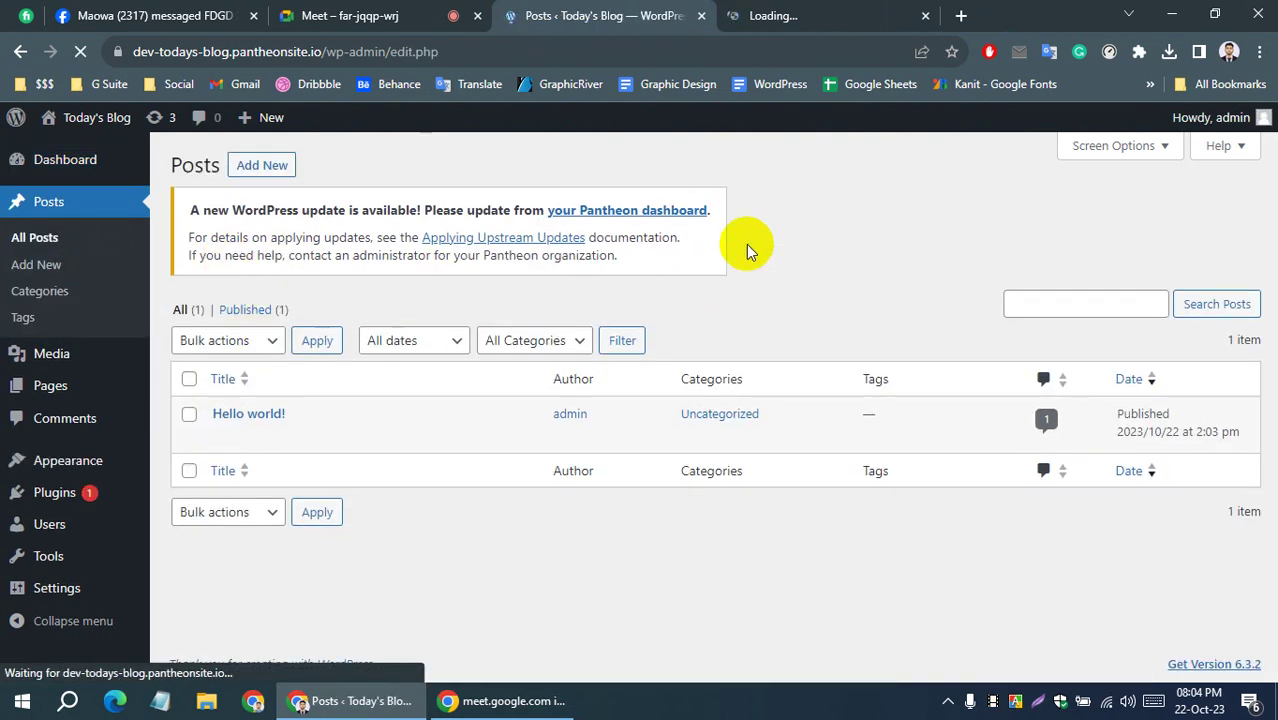
{"action": "left_click", "coordinate": [320, 437]}
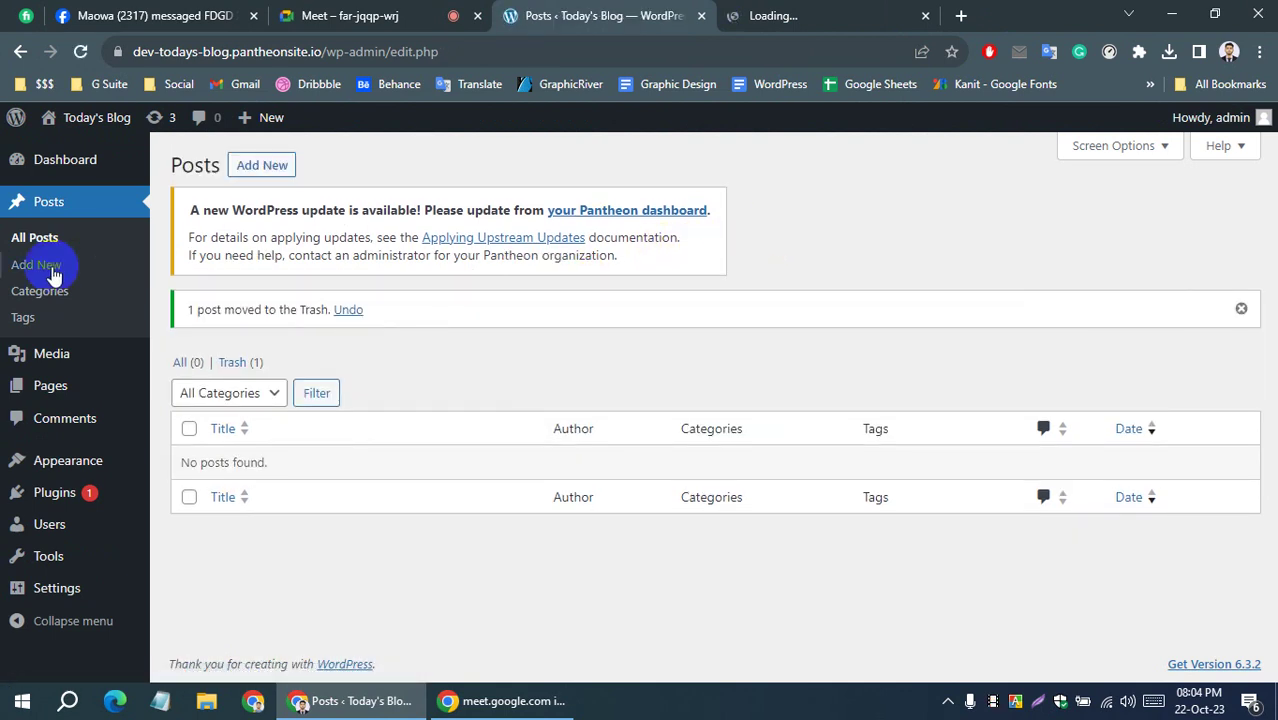
{"action": "left_click", "coordinate": [40, 300]}
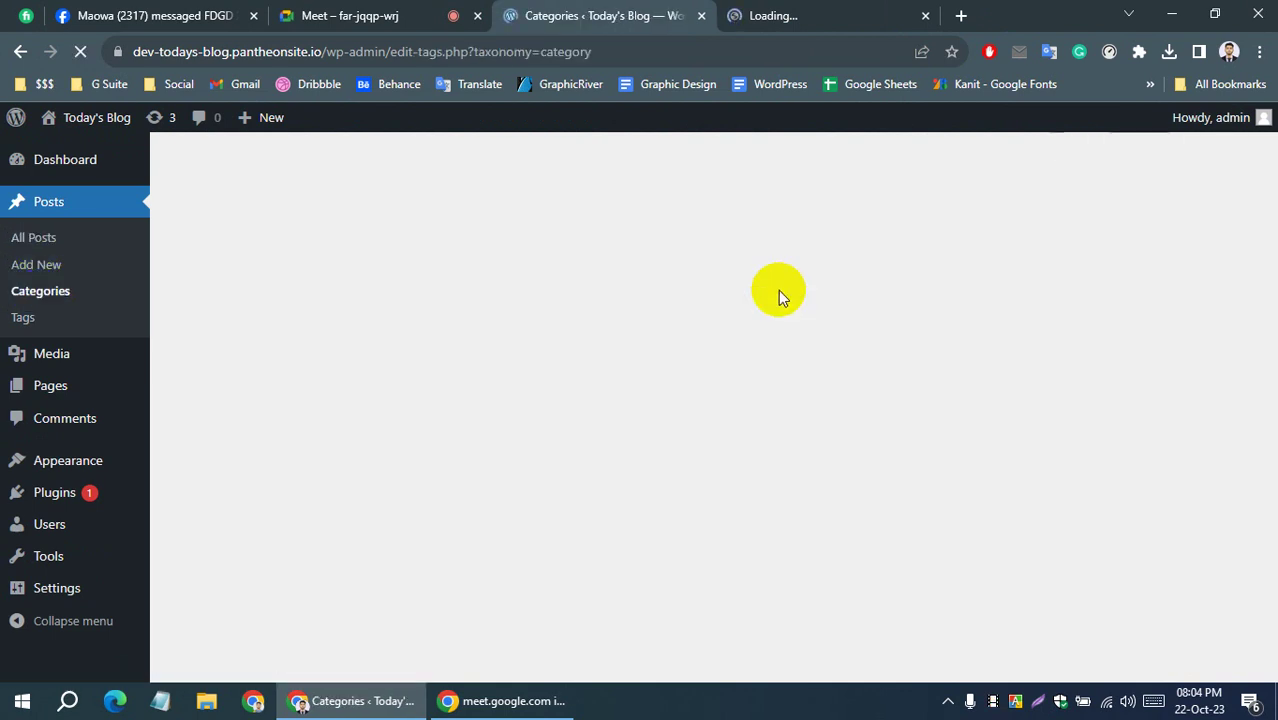
{"action": "left_click", "coordinate": [24, 318]}
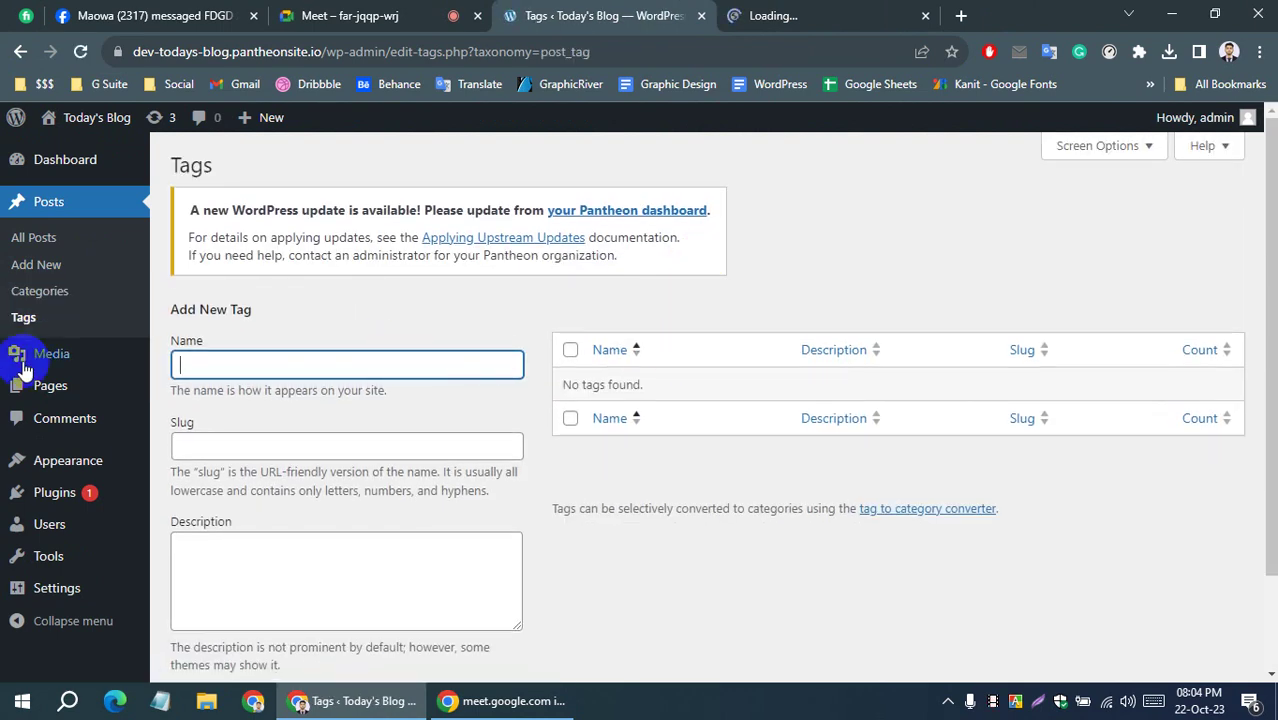
{"action": "scroll", "coordinate": [35, 360], "scroll_direction": "down", "scroll_amount": 1}
{"action": "left_click", "coordinate": [40, 386]}
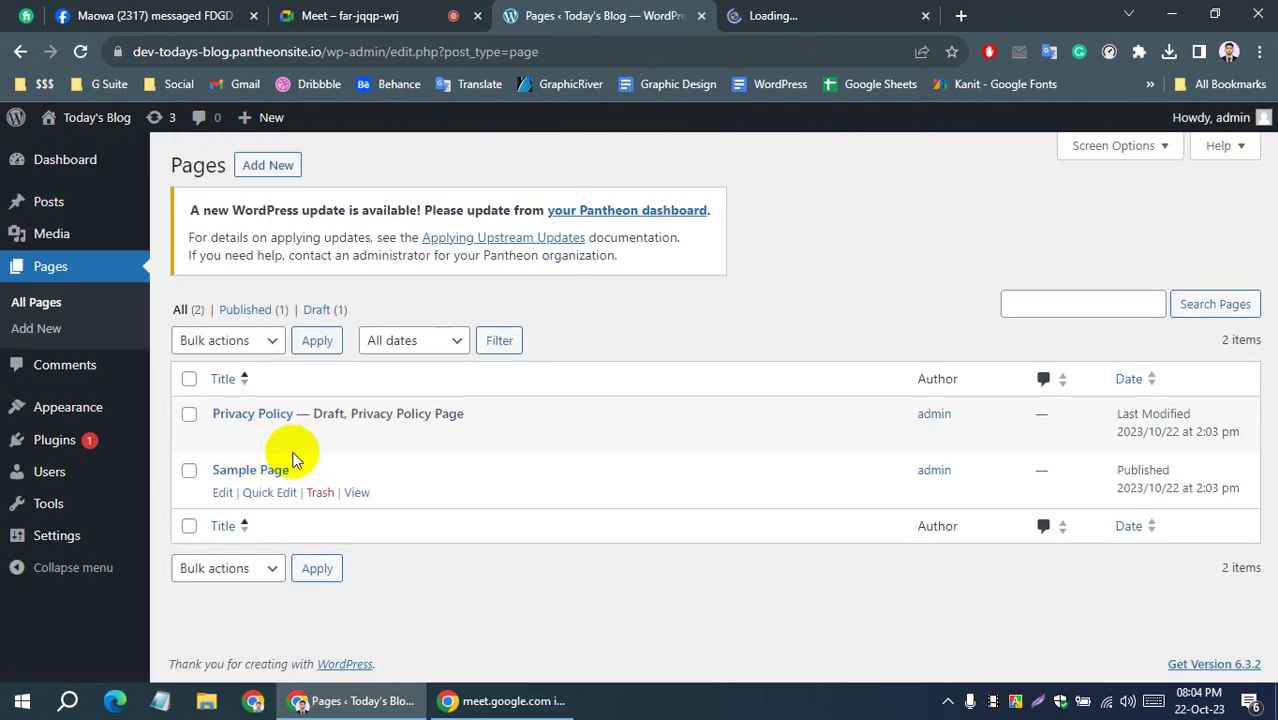
{"action": "mouse_move", "coordinate": [326, 480]}
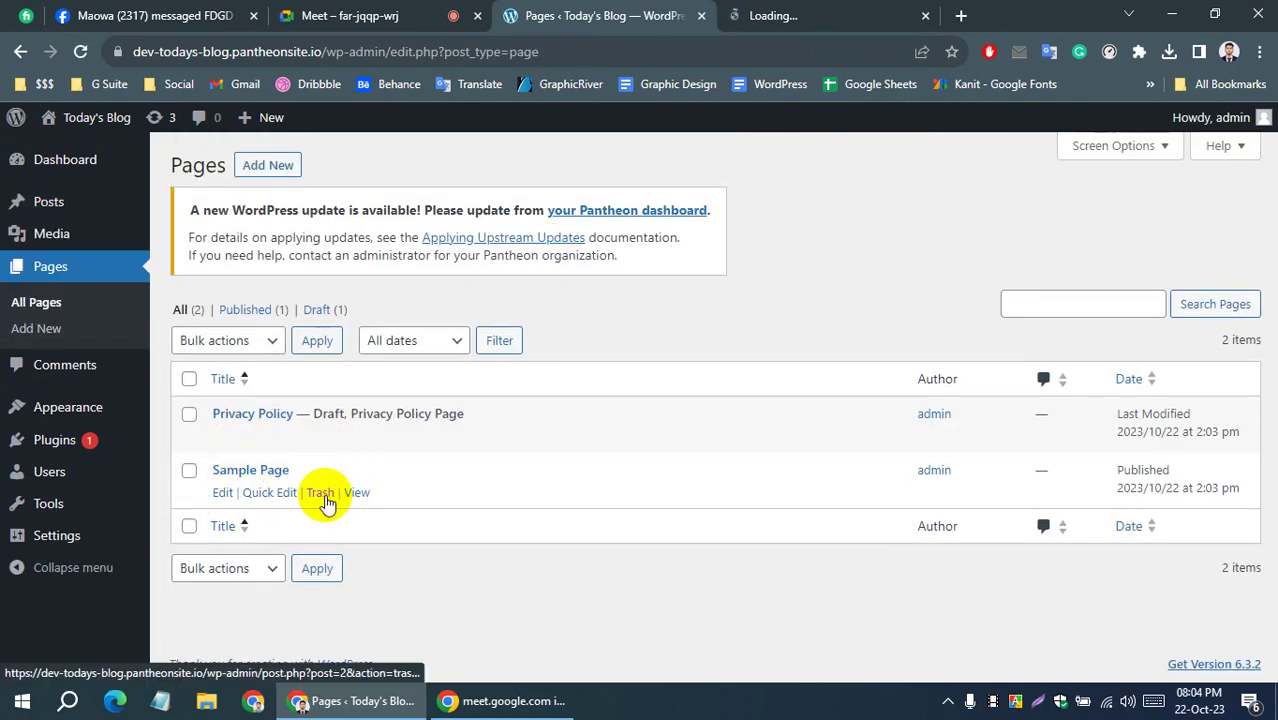
{"action": "left_click", "coordinate": [320, 493]}
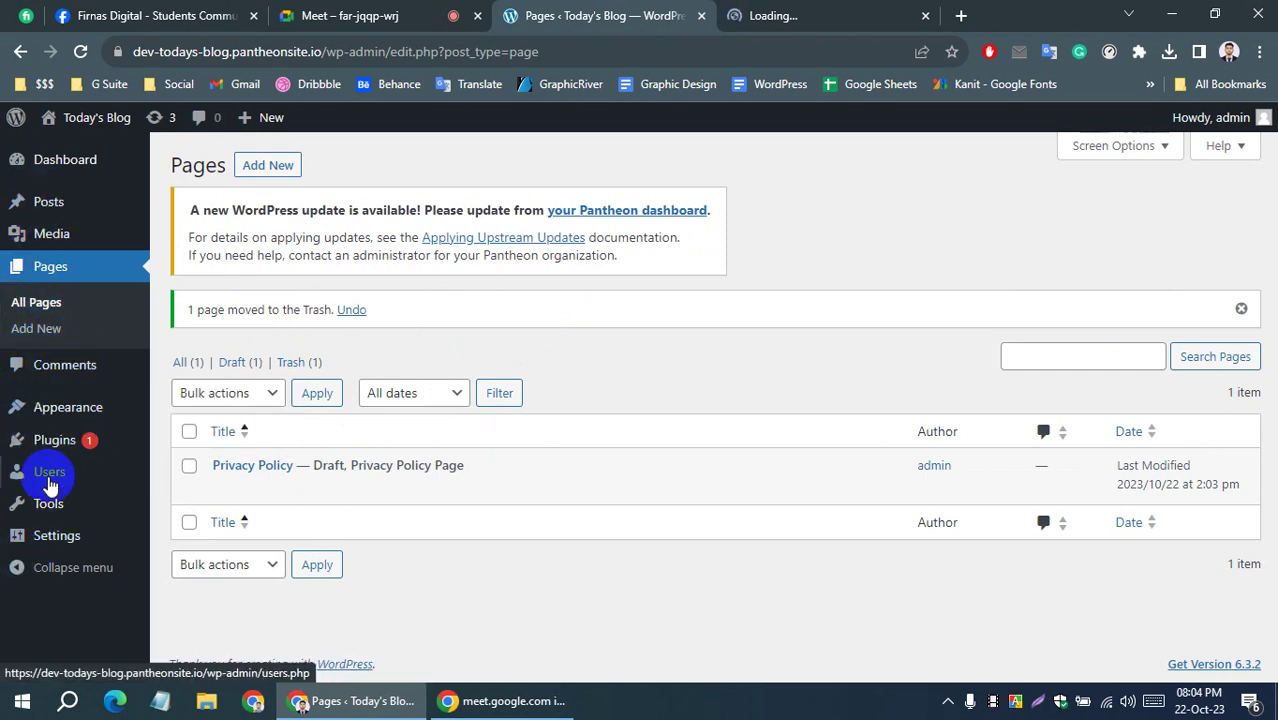
{"action": "mouse_move", "coordinate": [67, 407]}
{"action": "left_click", "coordinate": [187, 414]}
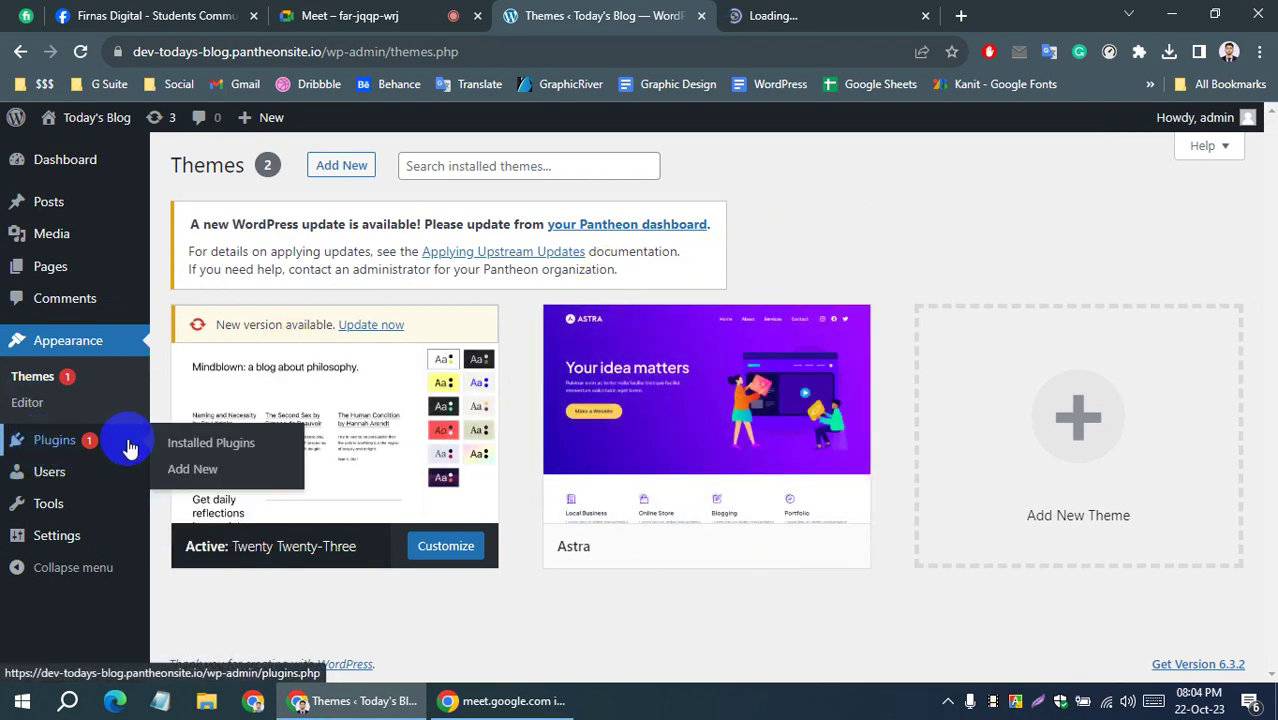
Bulk-delete all six installed plugins, including WP Reset and WPForms Lite
{"action": "left_click", "coordinate": [210, 443]}
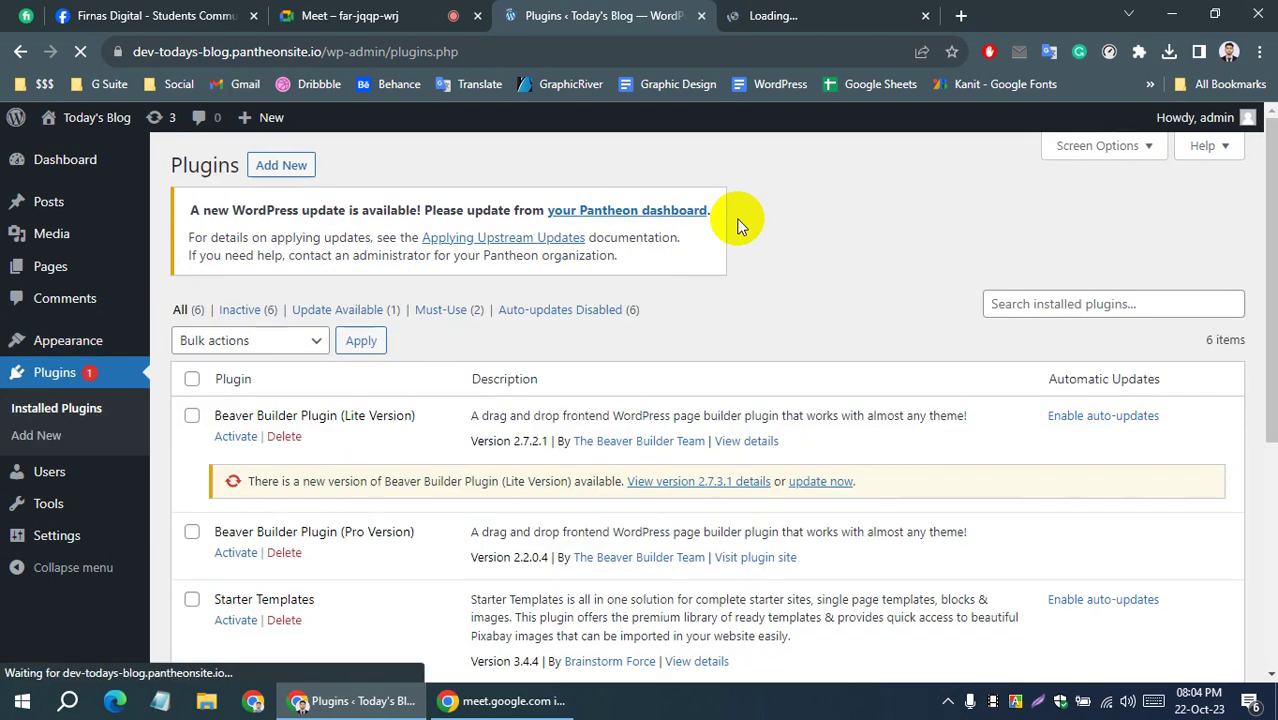
{"action": "left_click", "coordinate": [191, 378]}
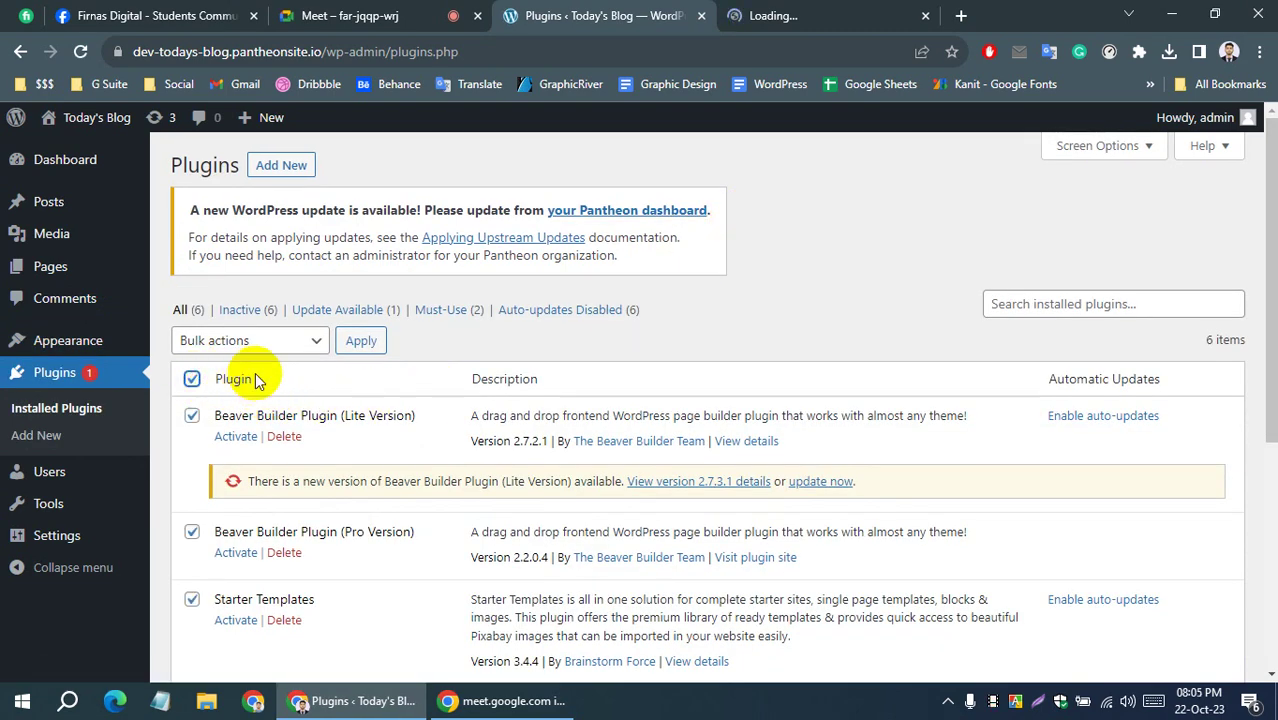
{"action": "left_click", "coordinate": [236, 345]}
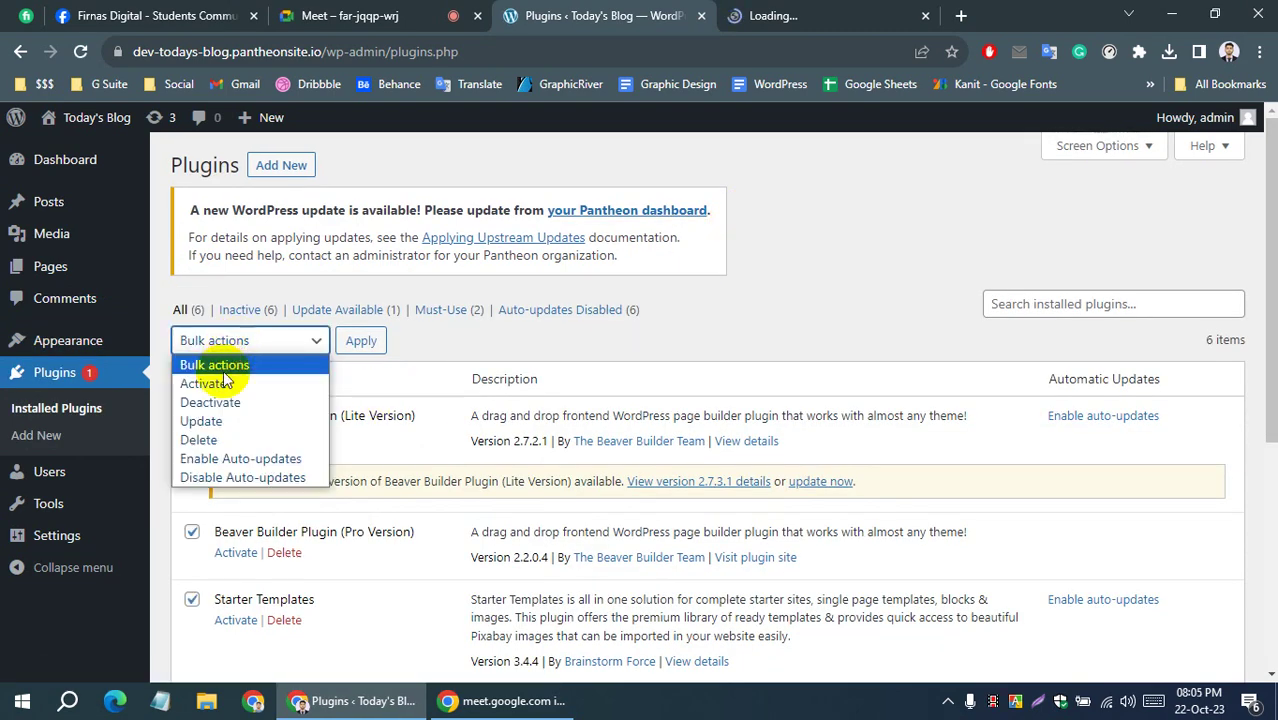
{"action": "left_click", "coordinate": [212, 440]}
{"action": "left_click", "coordinate": [359, 341]}
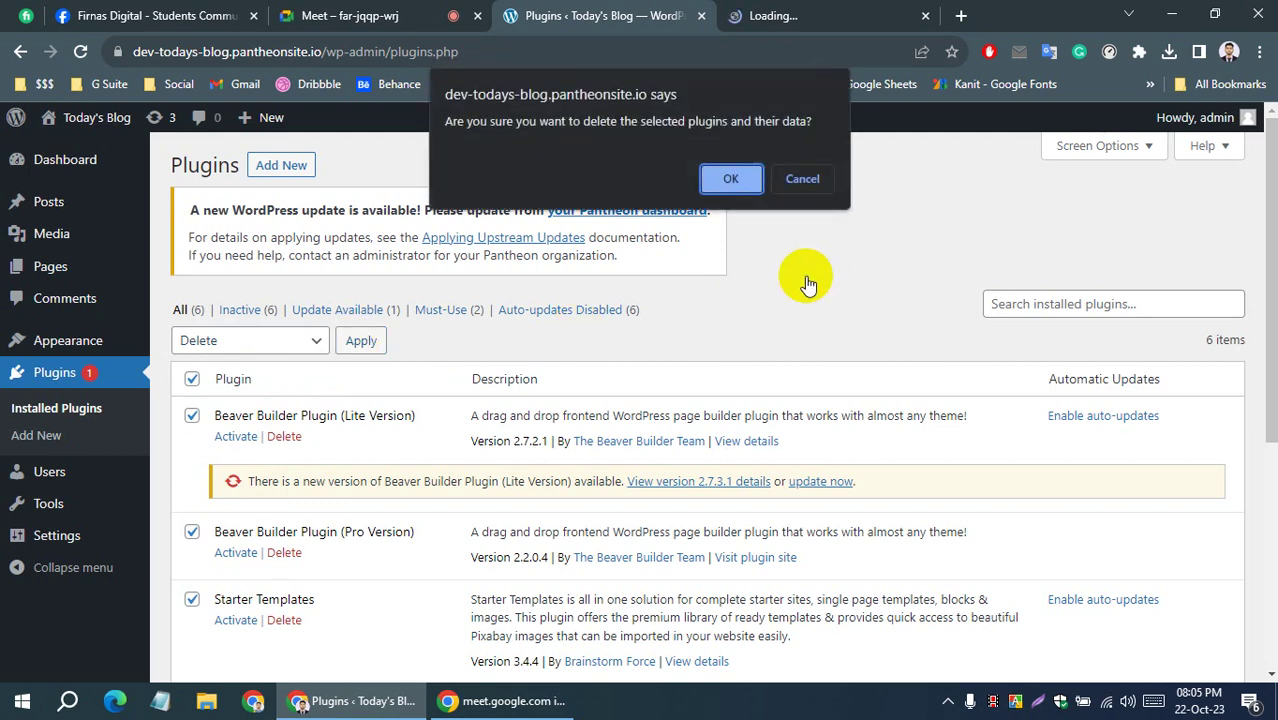
{"action": "left_click", "coordinate": [731, 179]}
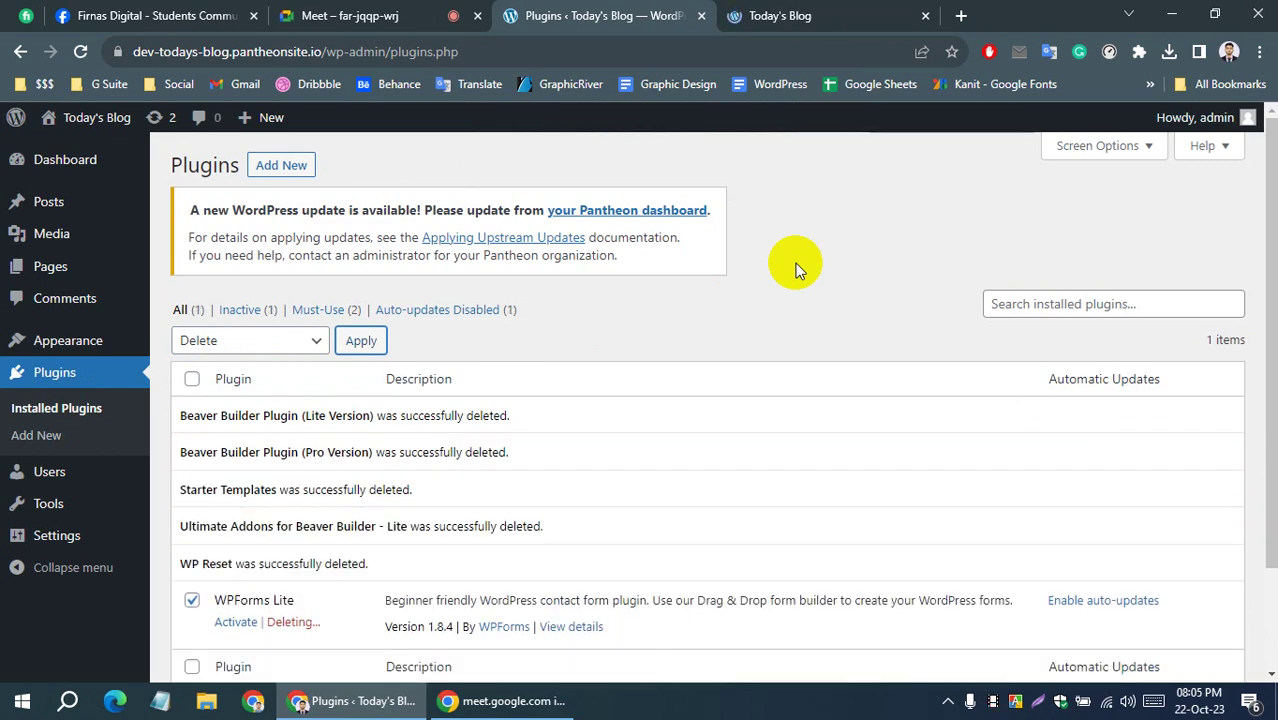
{"action": "scroll", "coordinate": [792, 263], "scroll_direction": "down", "scroll_amount": 1}
{"action": "scroll", "coordinate": [792, 263], "scroll_direction": "down", "scroll_amount": 1}
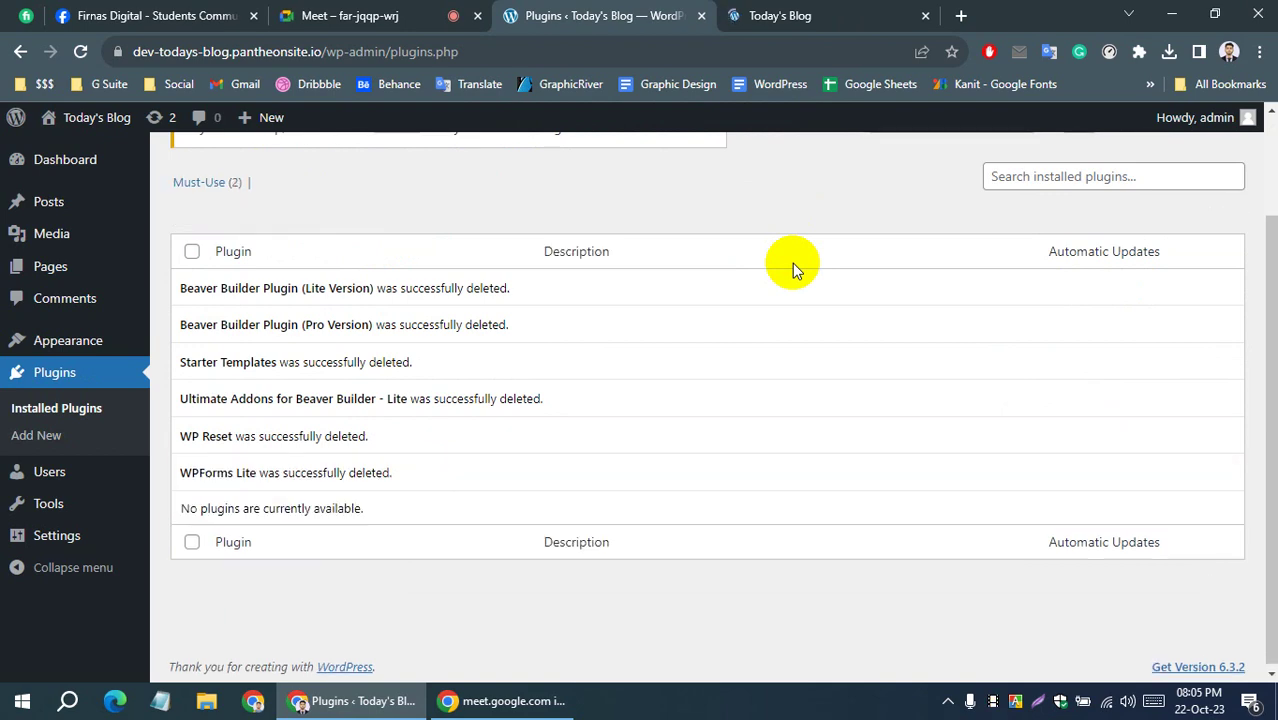
{"action": "scroll", "coordinate": [560, 355], "scroll_direction": "up", "scroll_amount": 2}
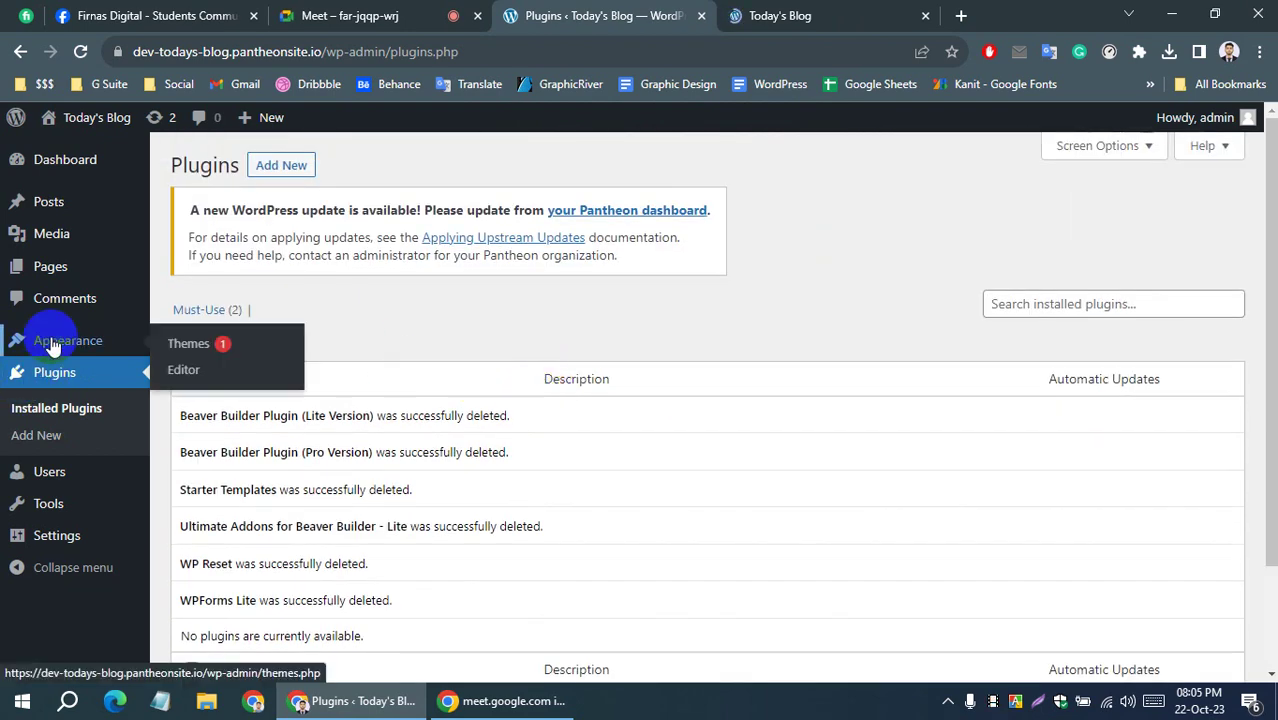
Activate the Astra theme and reload the front page to check the Astra layout
{"action": "left_click", "coordinate": [197, 352]}
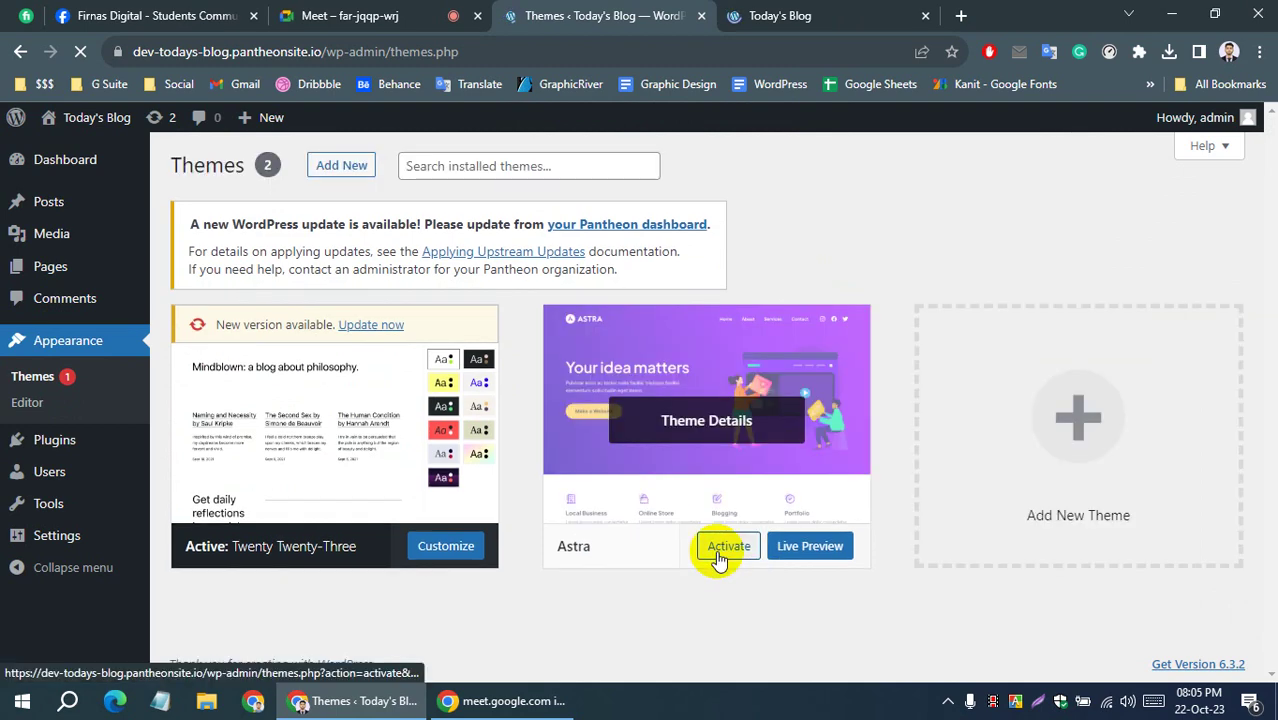
{"action": "left_click", "coordinate": [716, 552]}
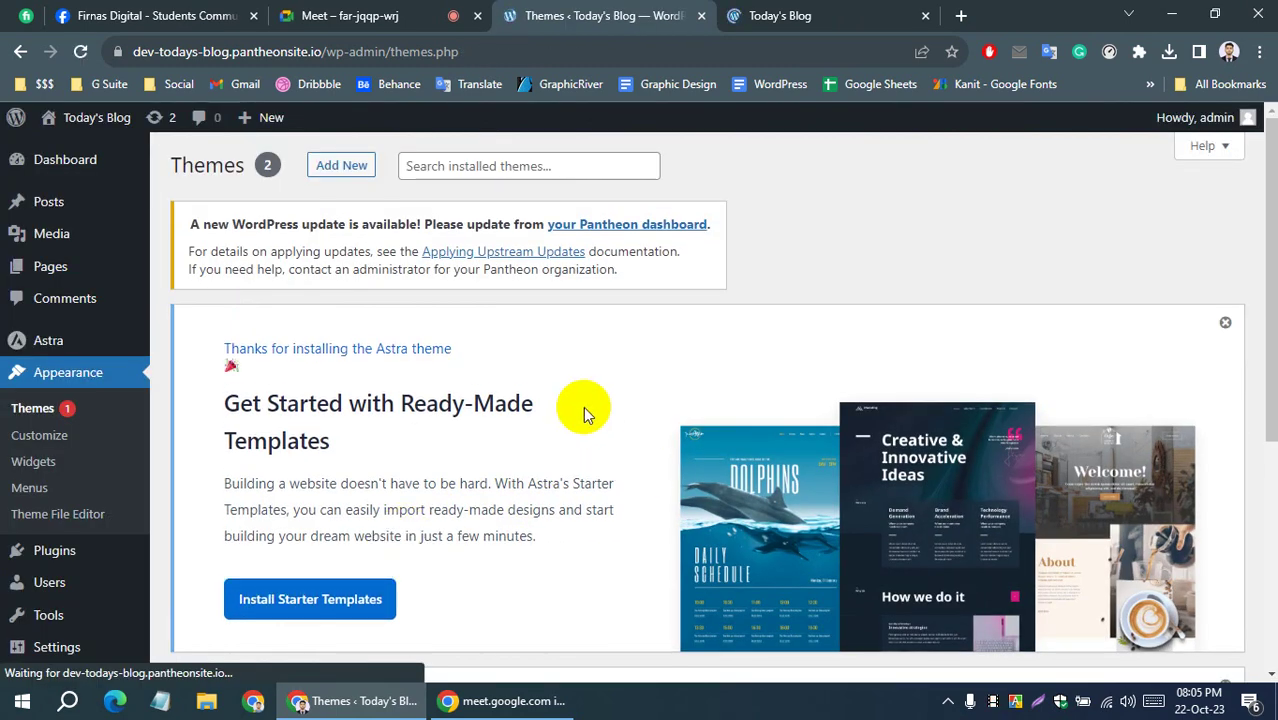
{"action": "left_click", "coordinate": [778, 14]}
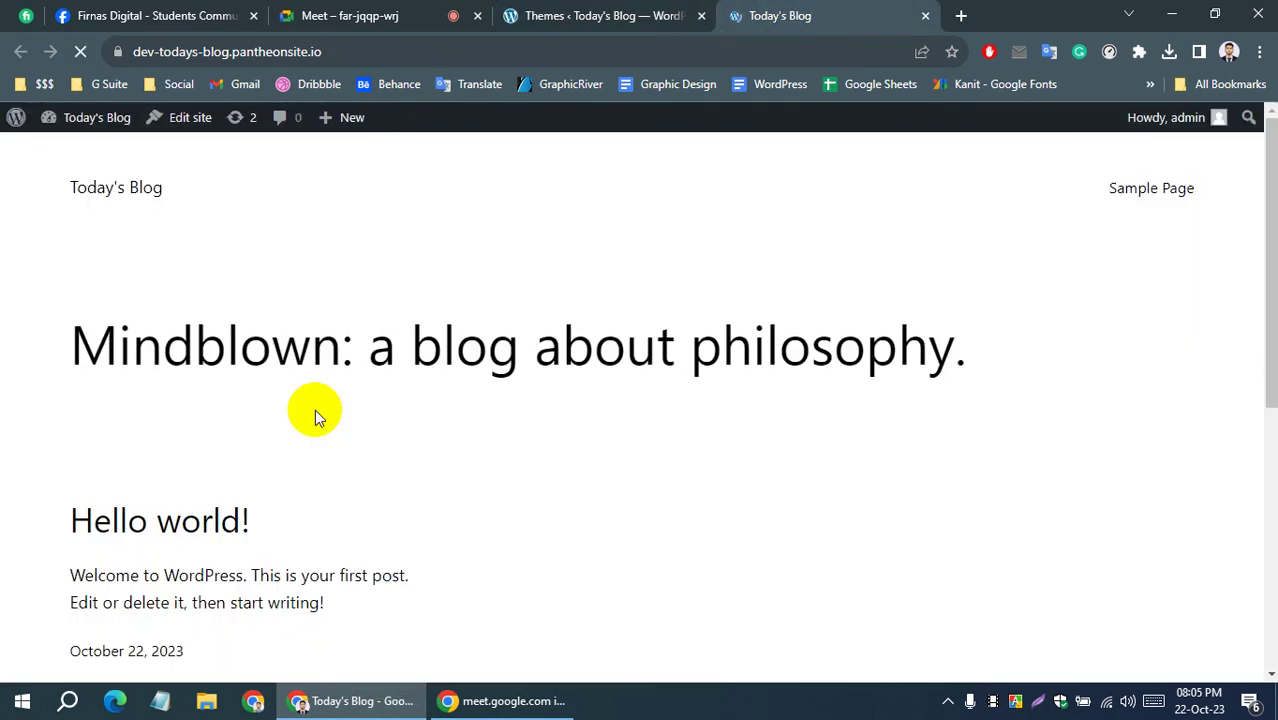
{"action": "scroll", "coordinate": [260, 370], "scroll_direction": "down", "scroll_amount": 3}
{"action": "left_click", "coordinate": [82, 51]}
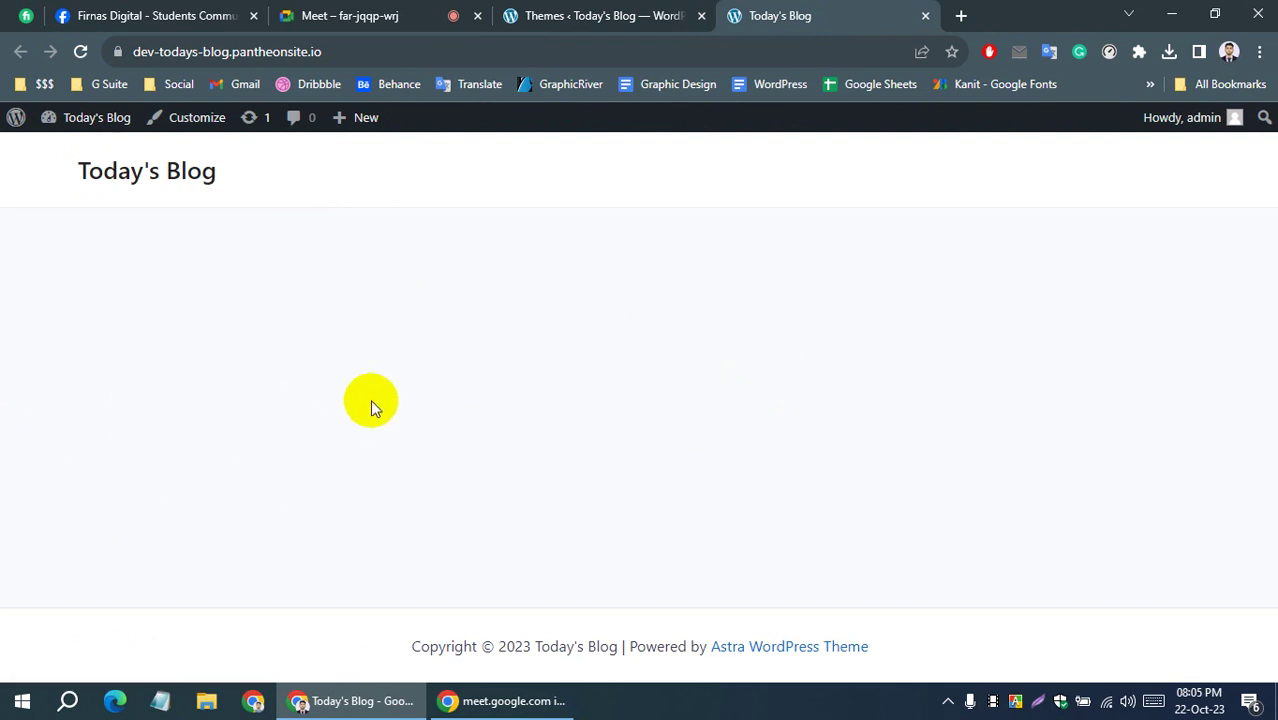
{"action": "key", "text": "ctrl+shift+Tab"}
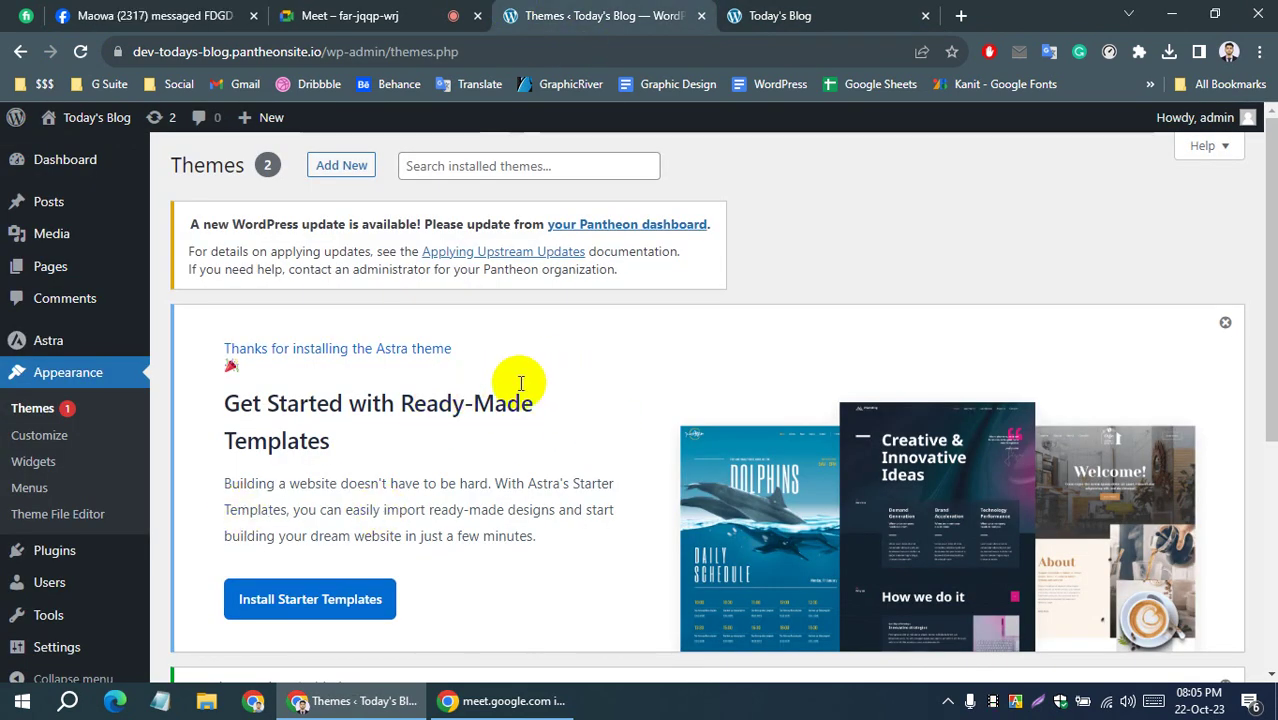
{"action": "scroll", "coordinate": [693, 532], "scroll_direction": "down", "scroll_amount": 1}
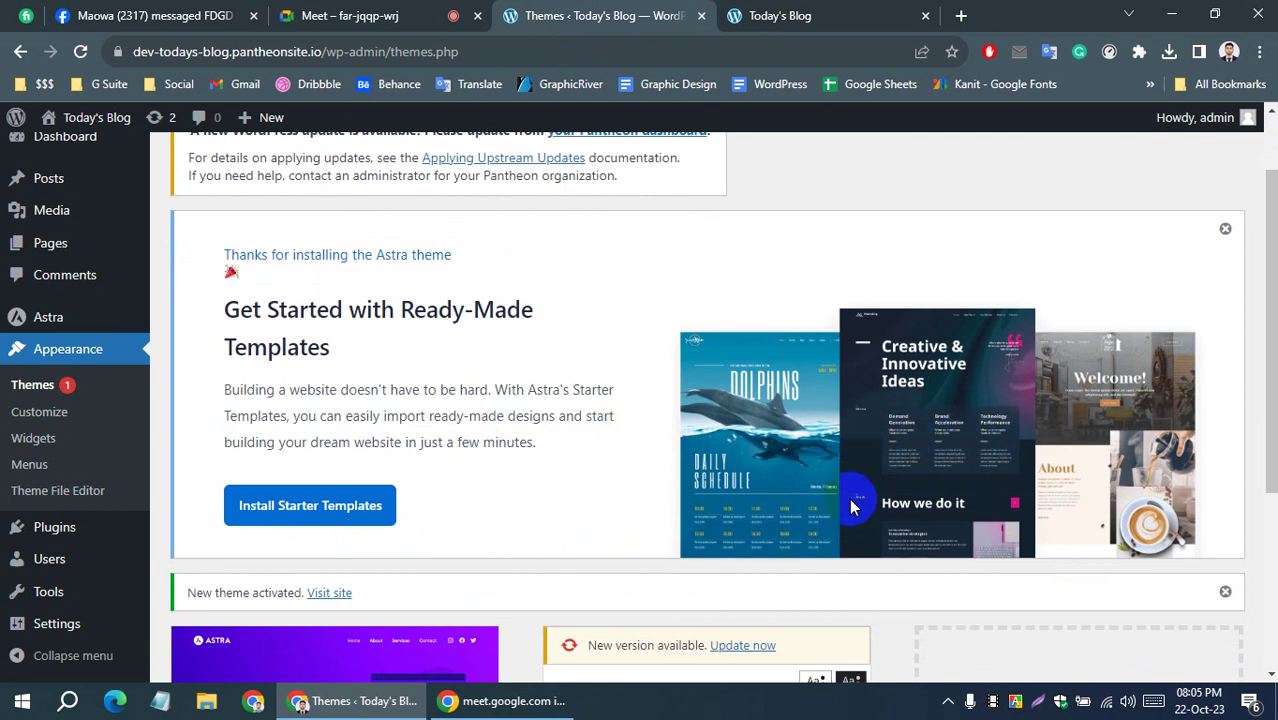
{"action": "scroll", "coordinate": [419, 450], "scroll_direction": "up", "scroll_amount": 1}
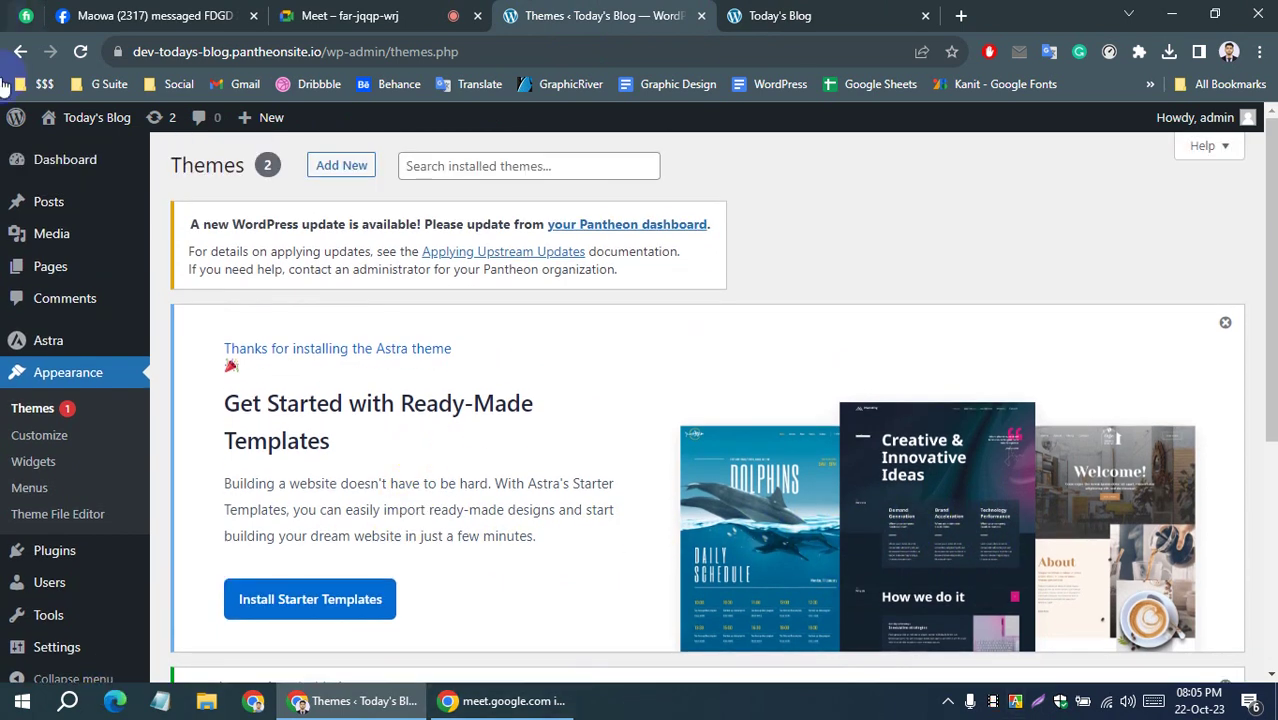
Search plugins for 'elementor', then install and activate Elementor Website Builder 3.16.6
{"action": "mouse_move", "coordinate": [54, 550]}
{"action": "left_click", "coordinate": [193, 579]}
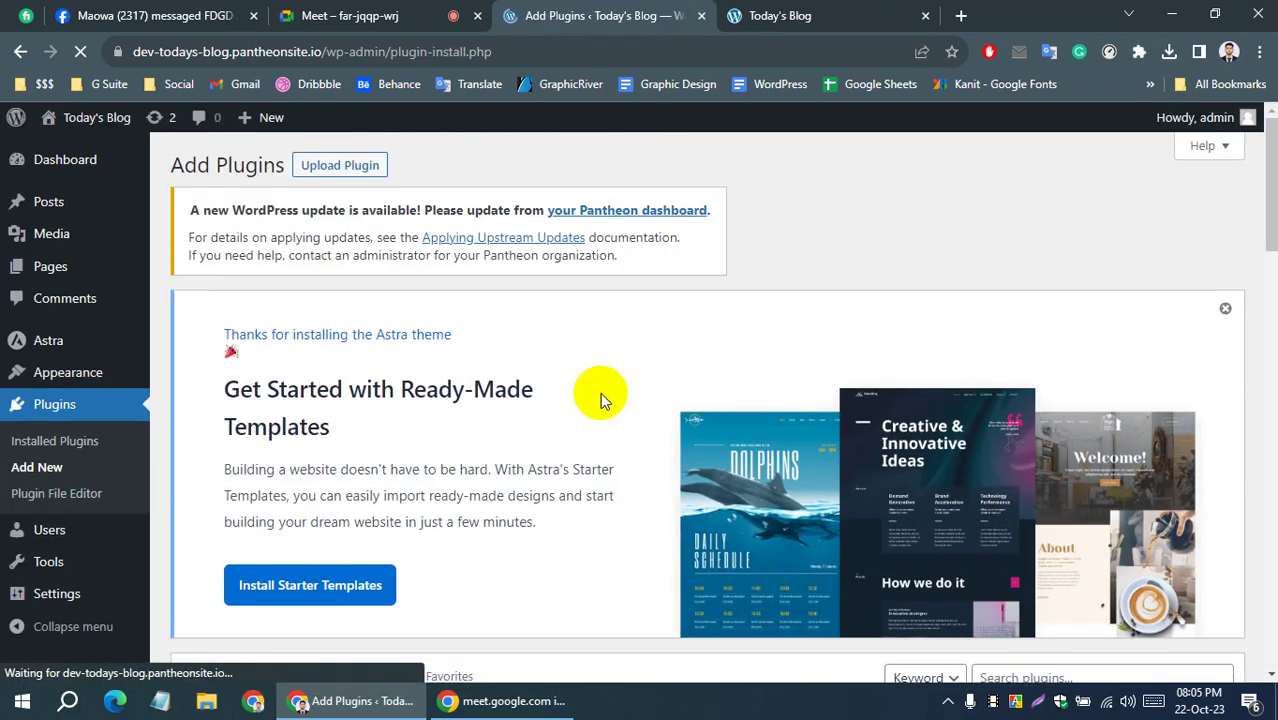
{"action": "scroll", "coordinate": [430, 431], "scroll_direction": "down", "scroll_amount": 3}
{"action": "scroll", "coordinate": [430, 431], "scroll_direction": "down", "scroll_amount": 2}
{"action": "scroll", "coordinate": [430, 431], "scroll_direction": "up", "scroll_amount": 4}
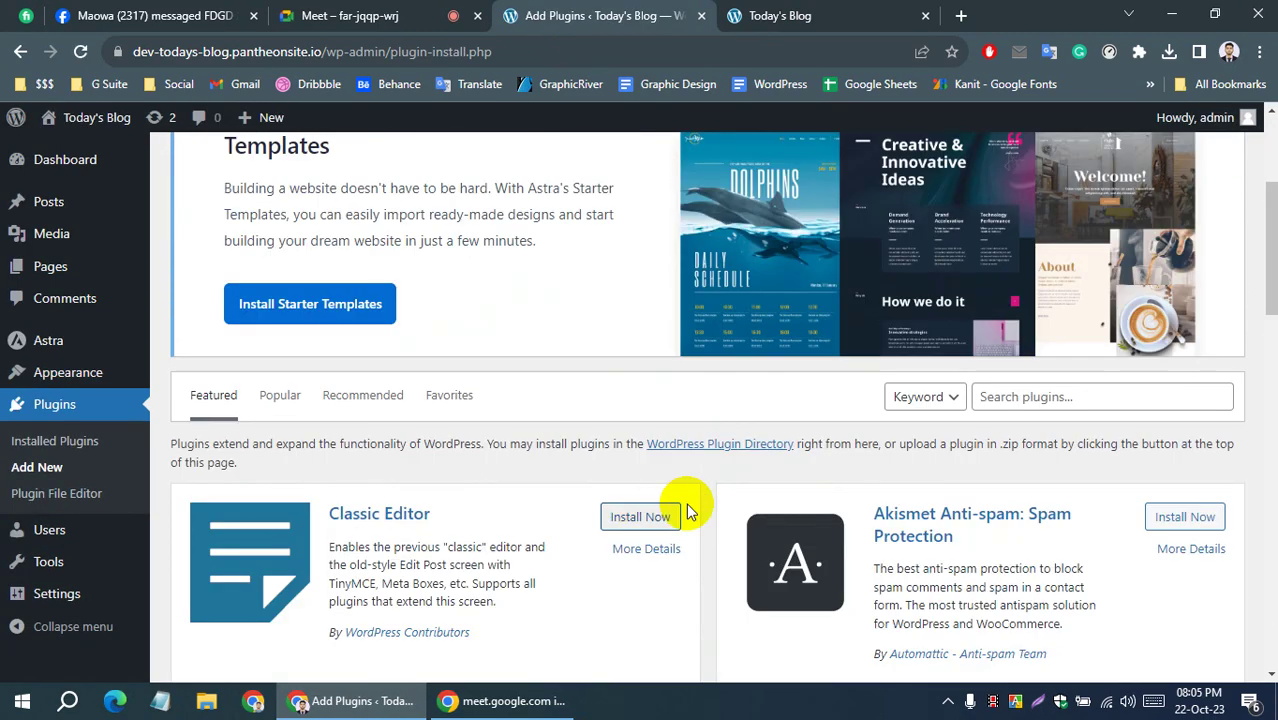
{"action": "left_click", "coordinate": [993, 399]}
{"action": "type", "text": "elementor"}
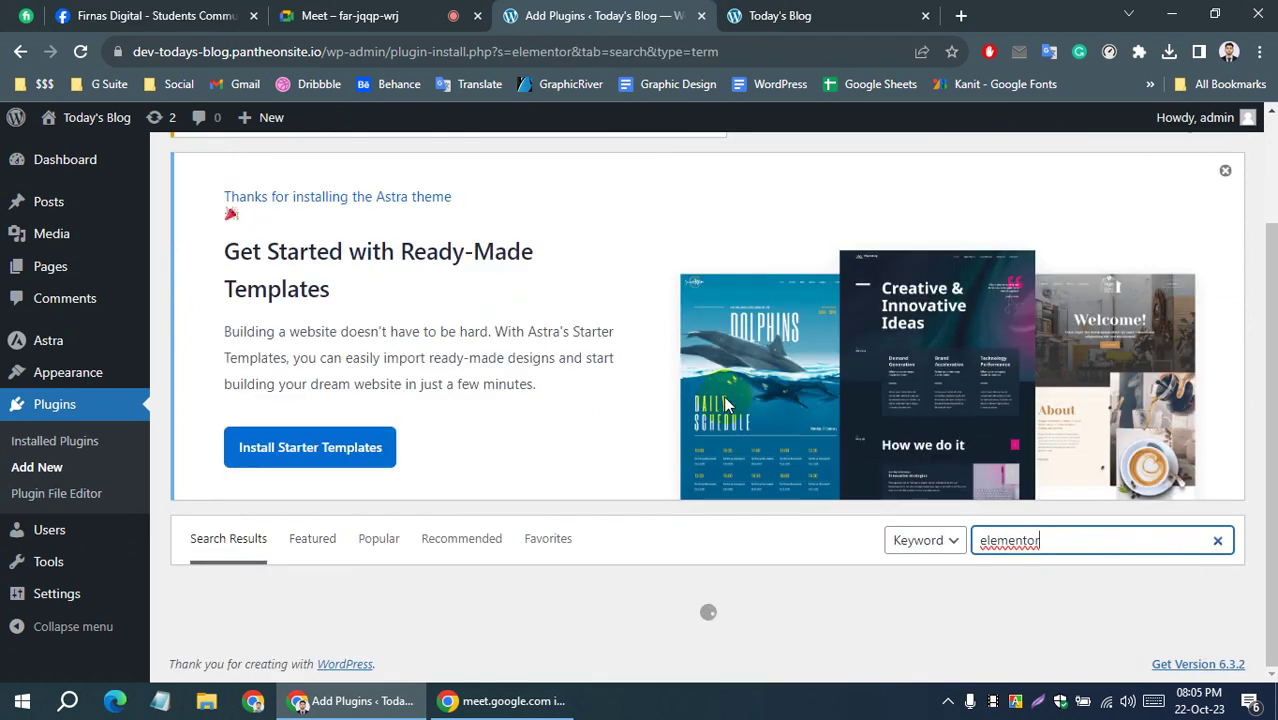
{"action": "scroll", "coordinate": [543, 360], "scroll_direction": "down", "scroll_amount": 3}
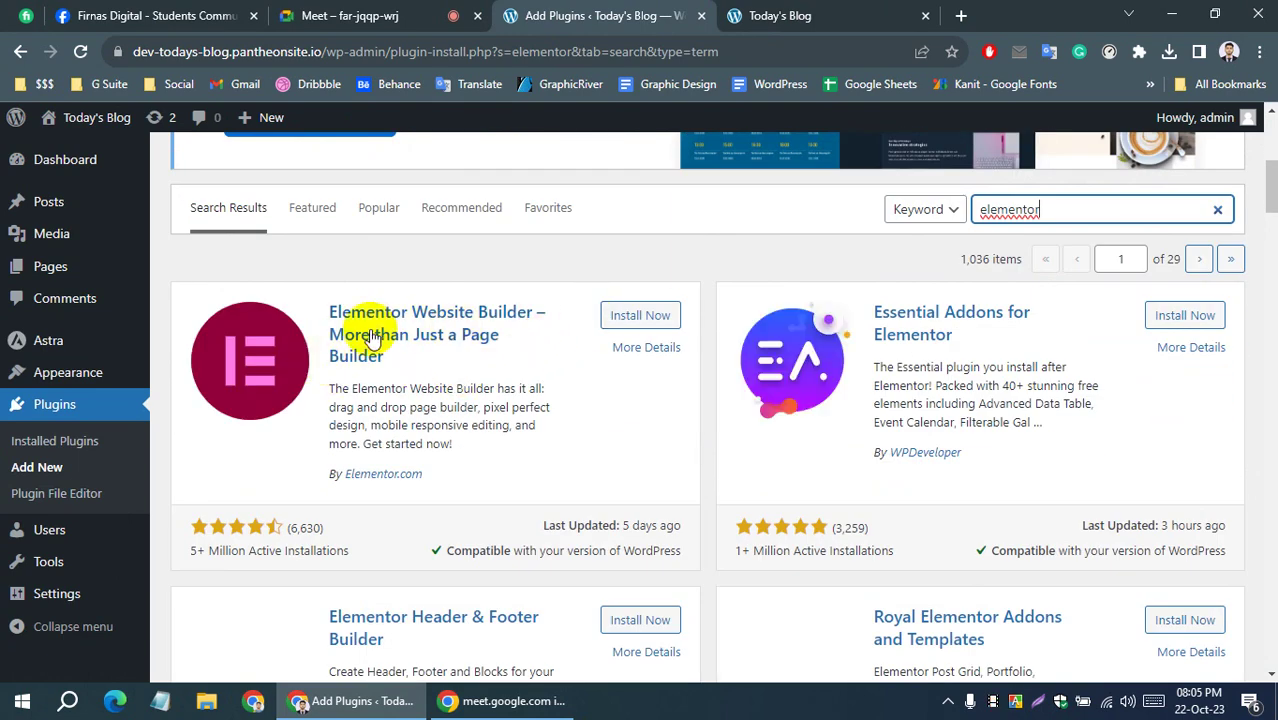
{"action": "left_click", "coordinate": [610, 316]}
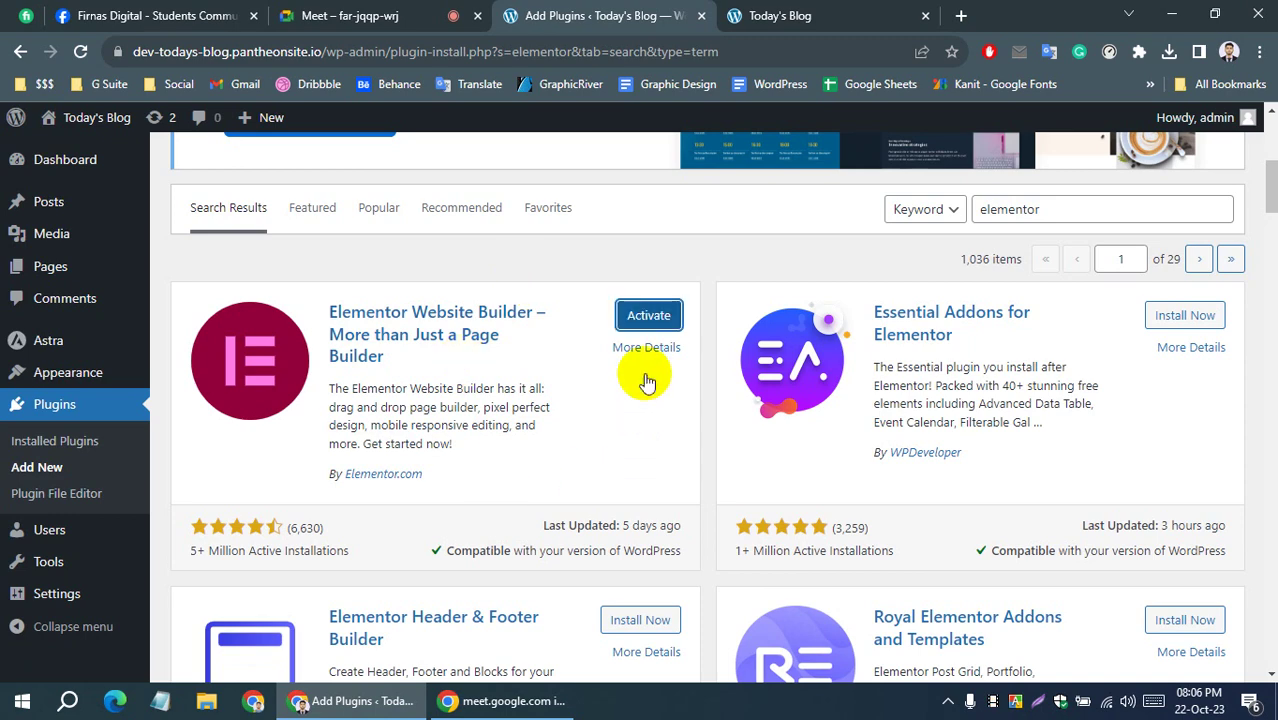
{"action": "left_click", "coordinate": [648, 312]}
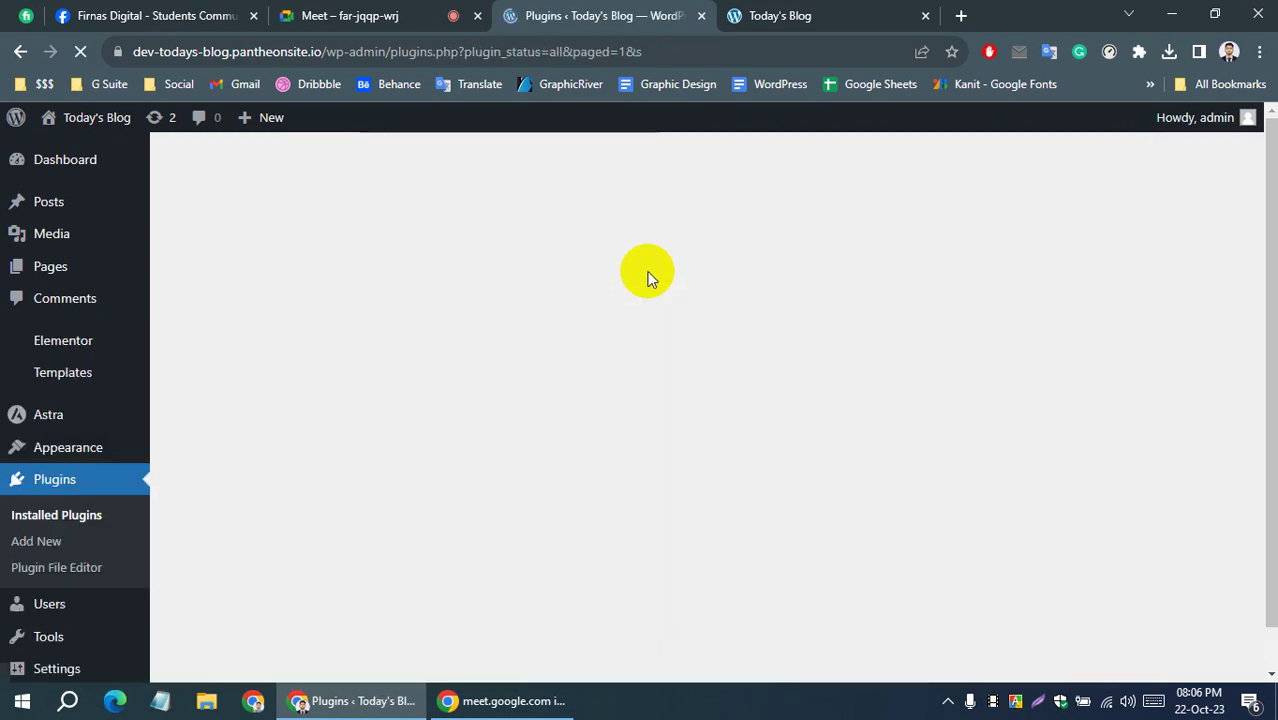
Reload the Today's Blog front page, then return to the Installed Plugins list
{"action": "scroll", "coordinate": [440, 448], "scroll_direction": "down", "scroll_amount": 4}
{"action": "scroll", "coordinate": [490, 420], "scroll_direction": "down", "scroll_amount": 1}
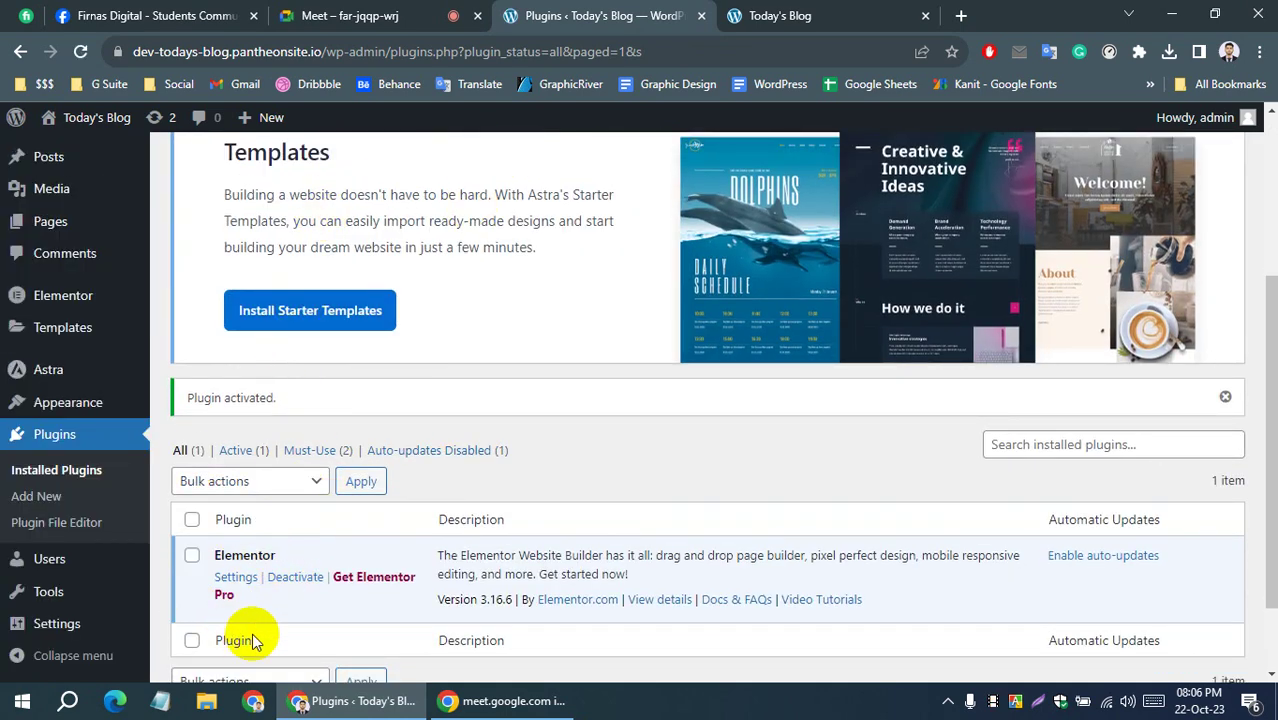
{"action": "left_click", "coordinate": [795, 15]}
{"action": "left_click", "coordinate": [84, 53]}
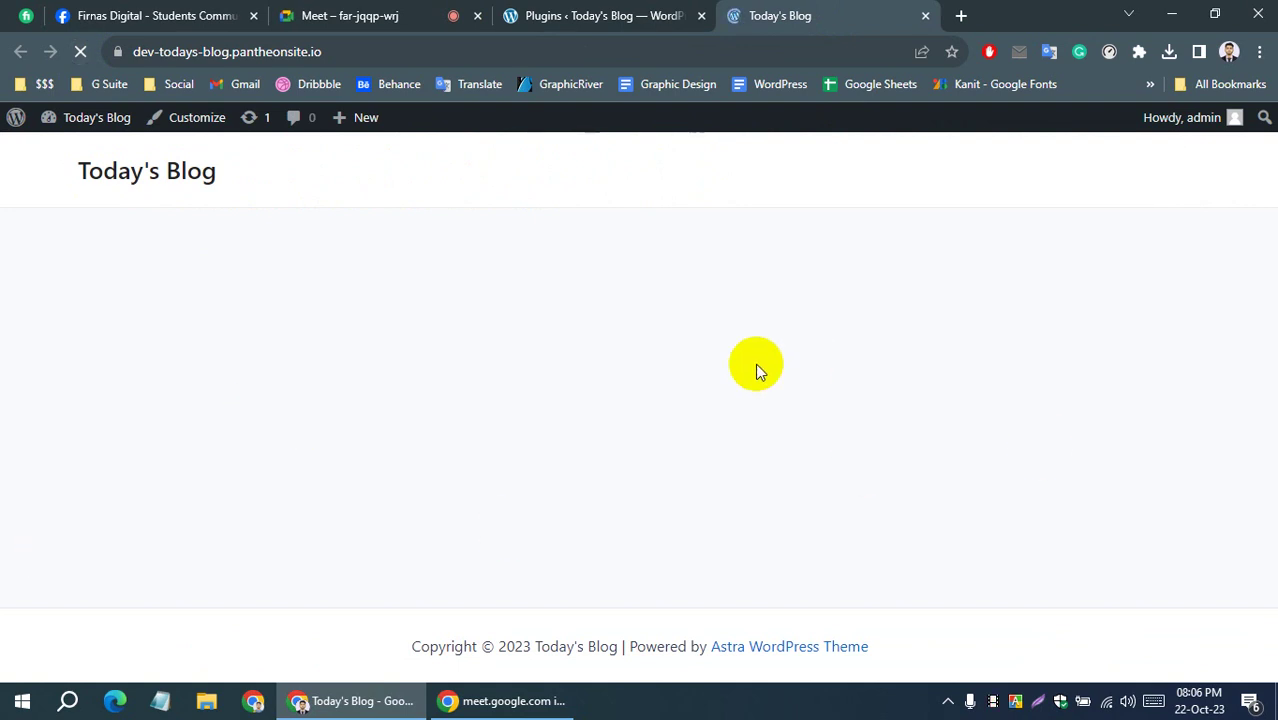
{"action": "left_click", "coordinate": [588, 15]}
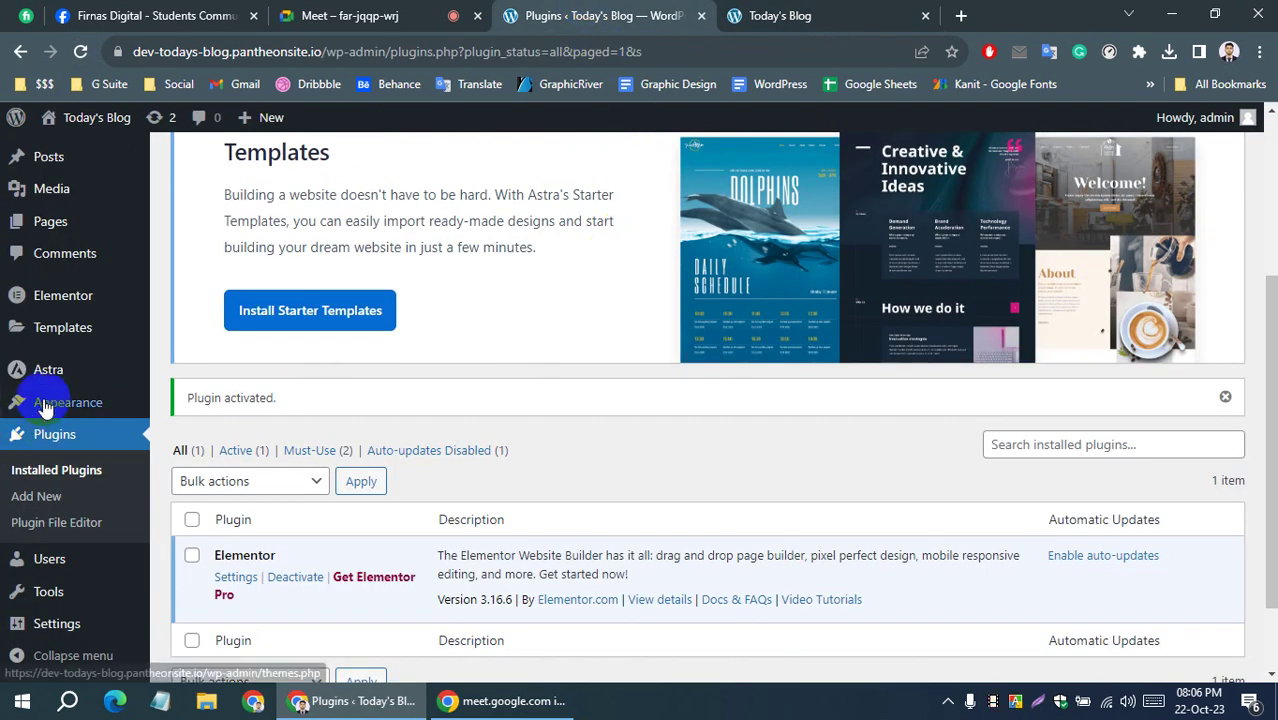
{"action": "mouse_move", "coordinate": [49, 559]}
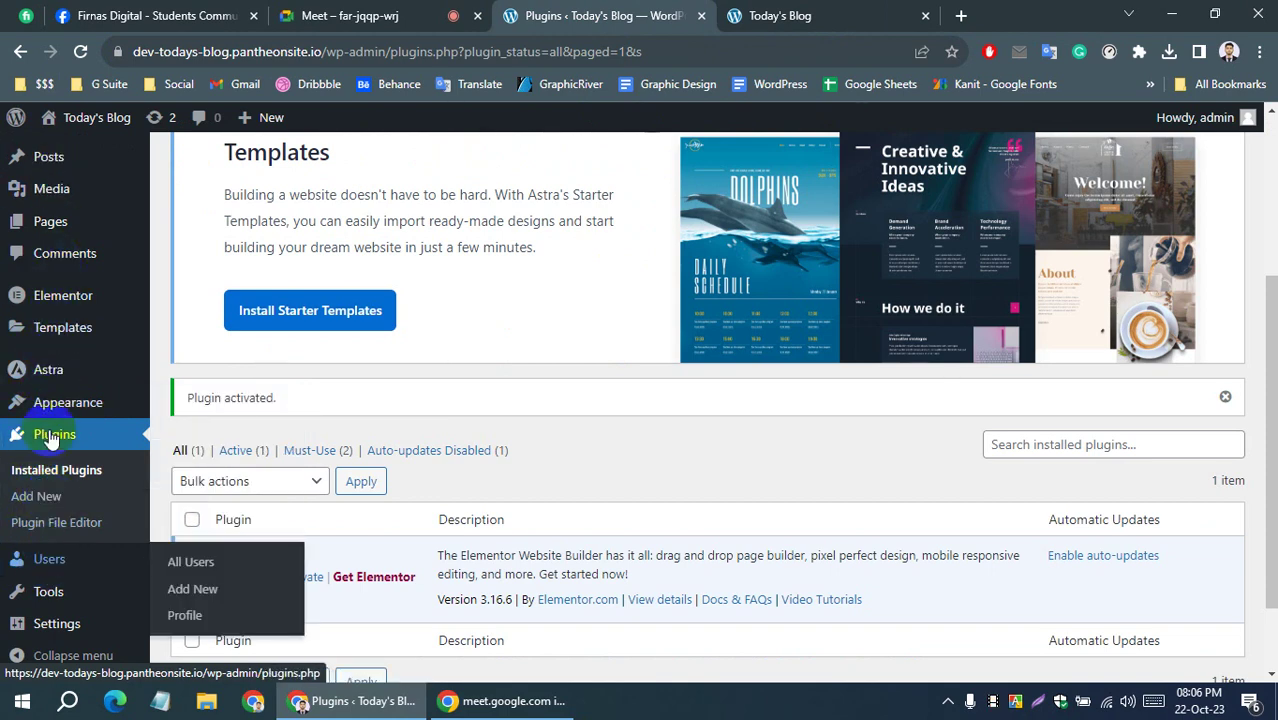
{"action": "scroll", "coordinate": [48, 285], "scroll_direction": "up", "scroll_amount": 1}
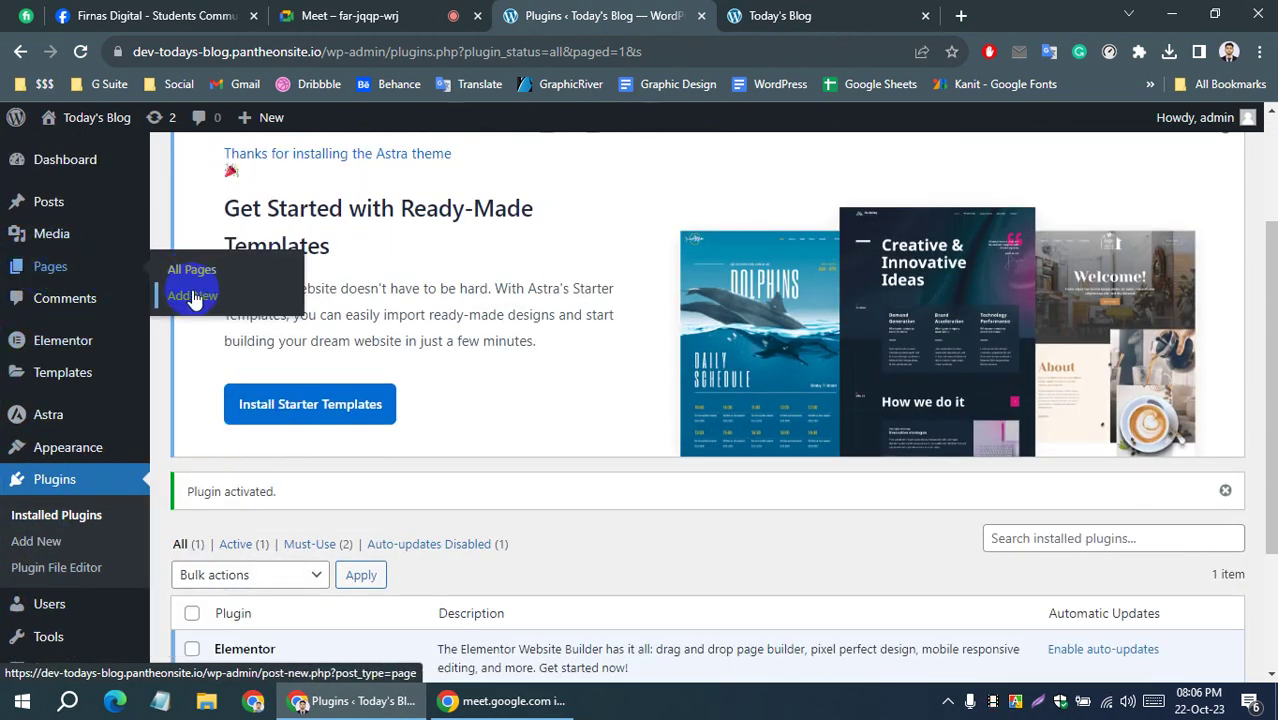
Begin a new page via Pages > Add New, then switch to the Google Meet tab
{"action": "left_click", "coordinate": [197, 298]}
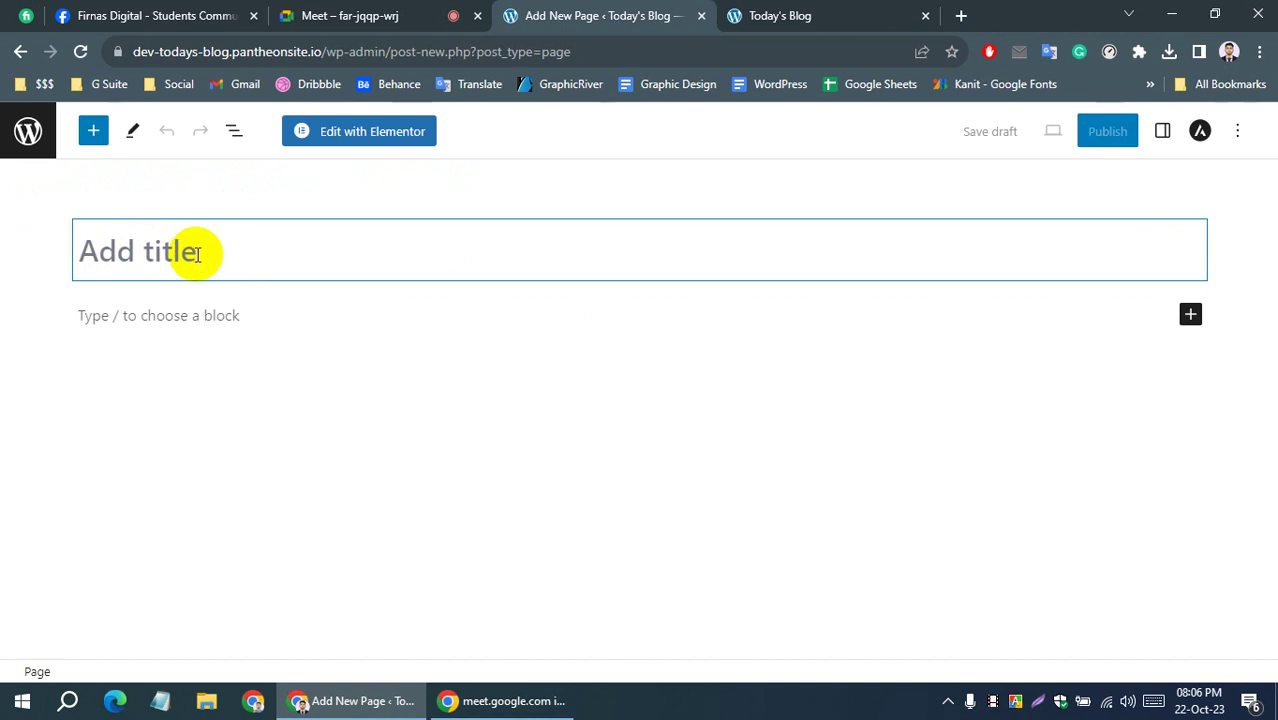
{"action": "left_click", "coordinate": [300, 16]}
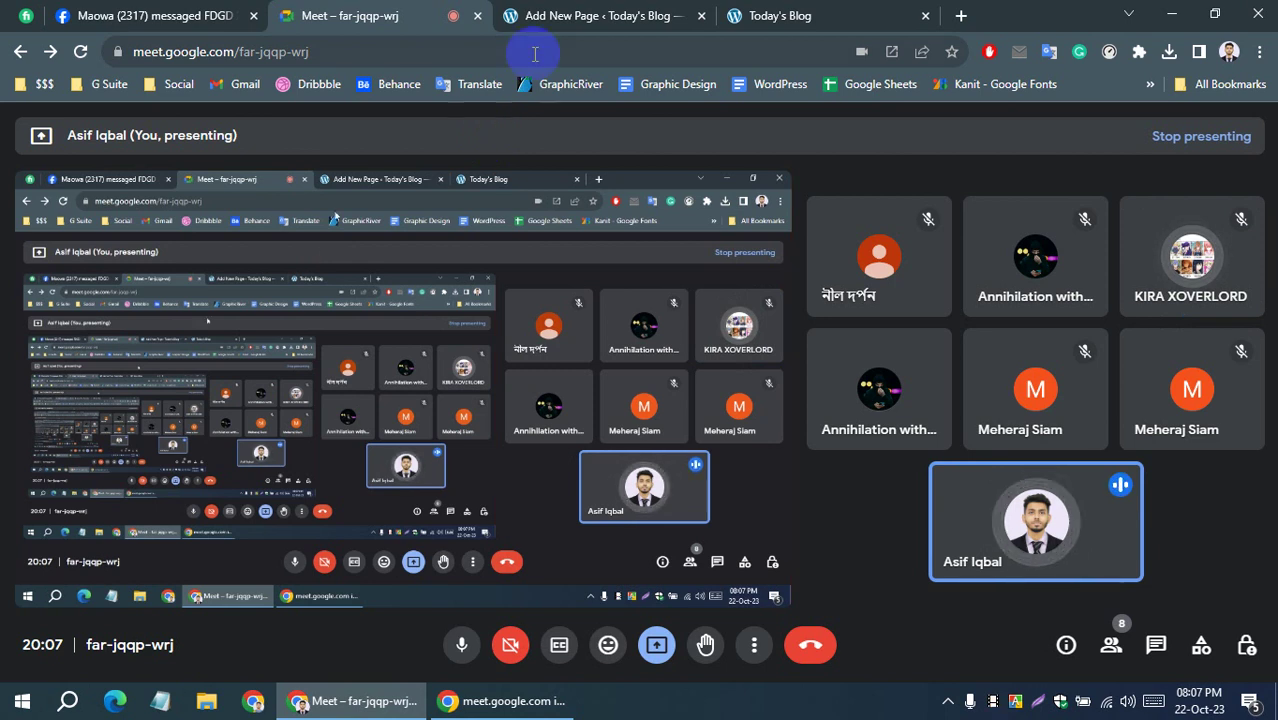
Title the new page 'Home', publish it, and open it in Elementor
{"action": "left_click", "coordinate": [555, 15]}
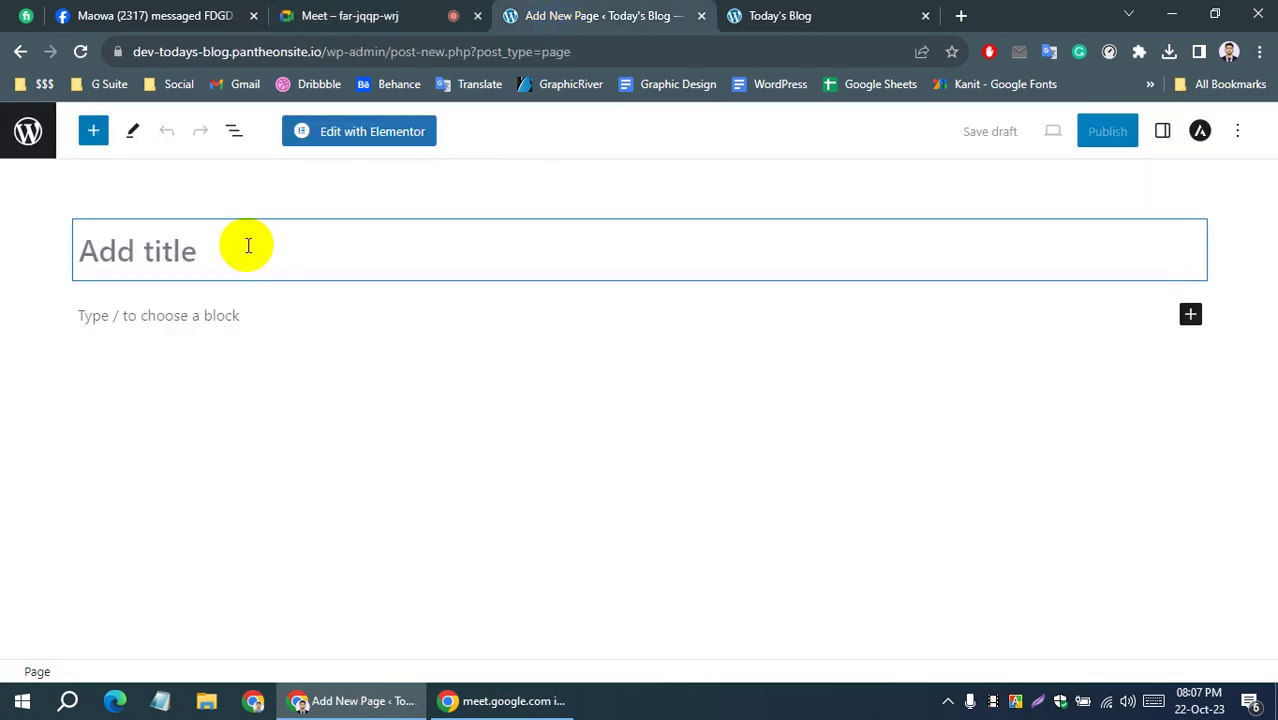
{"action": "type", "text": "Home"}
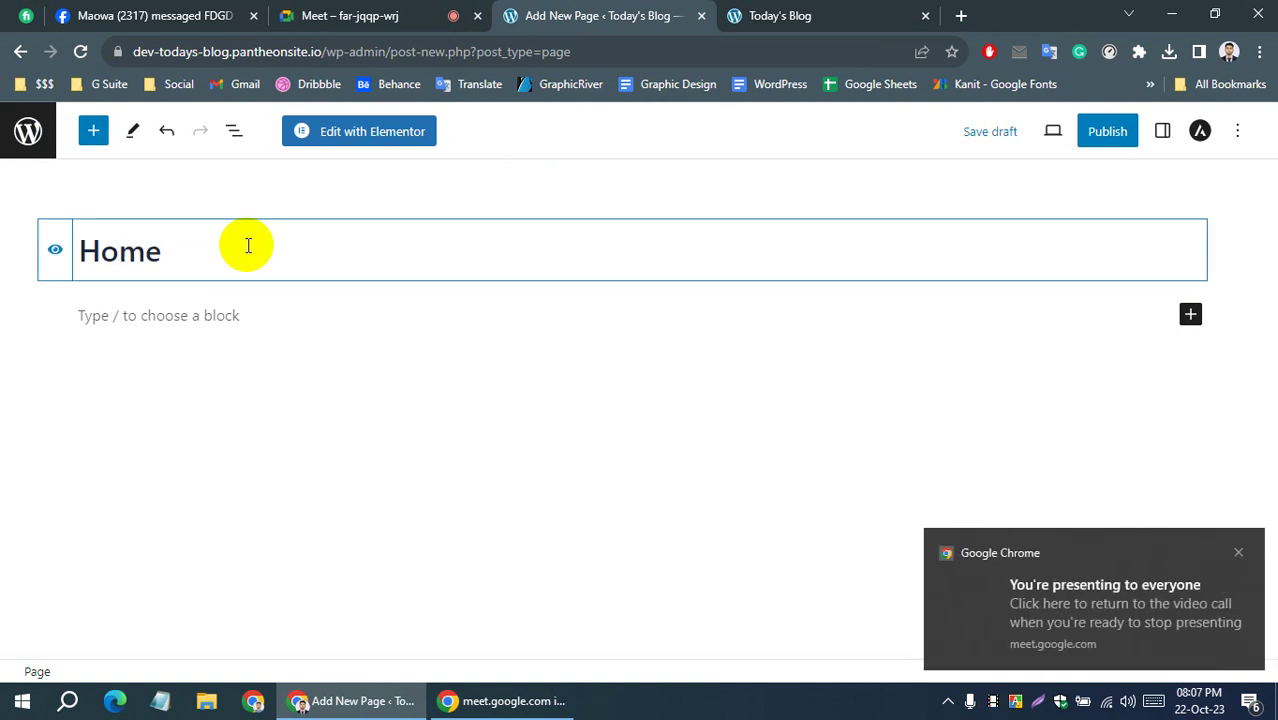
{"action": "left_click", "coordinate": [328, 318]}
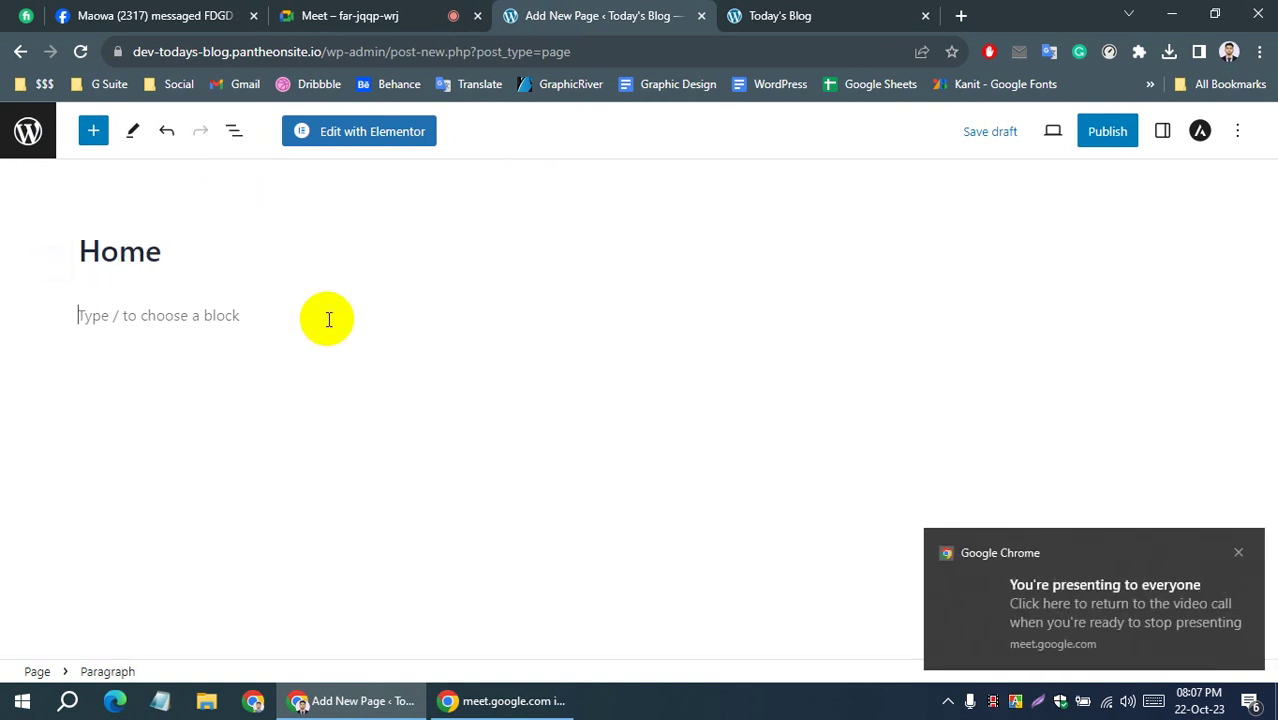
{"action": "left_click", "coordinate": [194, 262]}
{"action": "left_click", "coordinate": [1108, 133]}
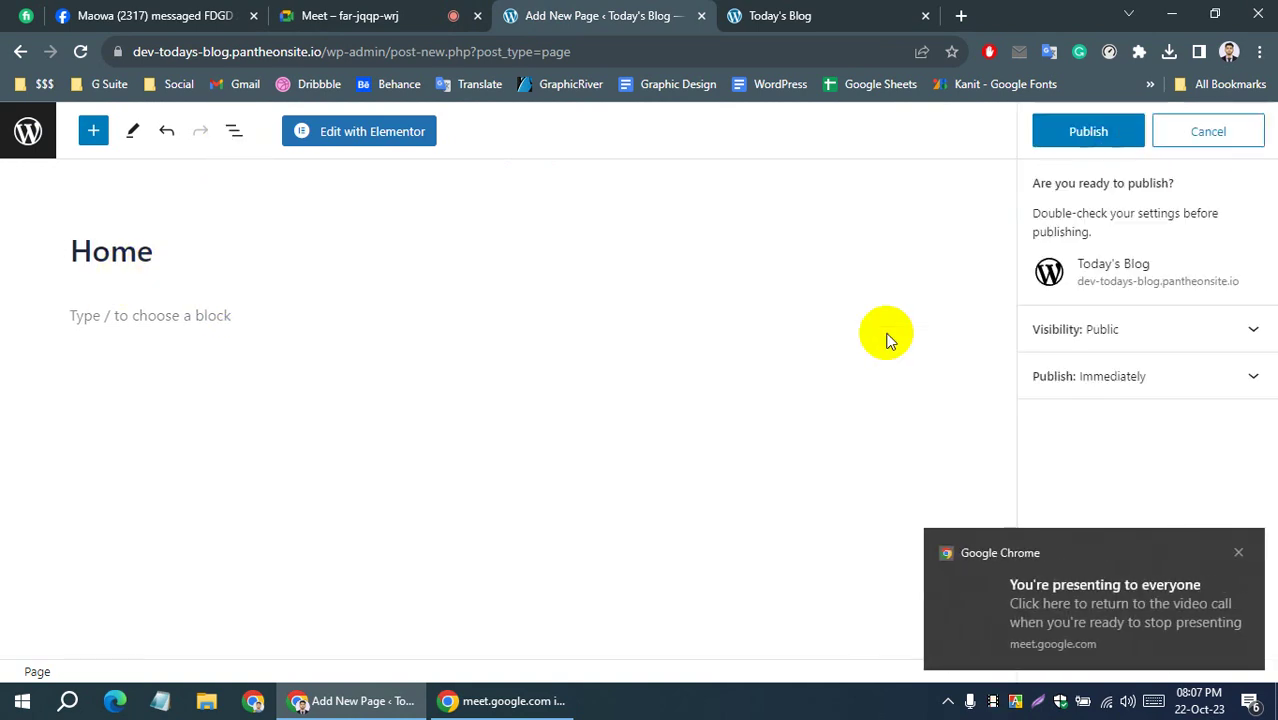
{"action": "left_click", "coordinate": [1088, 133]}
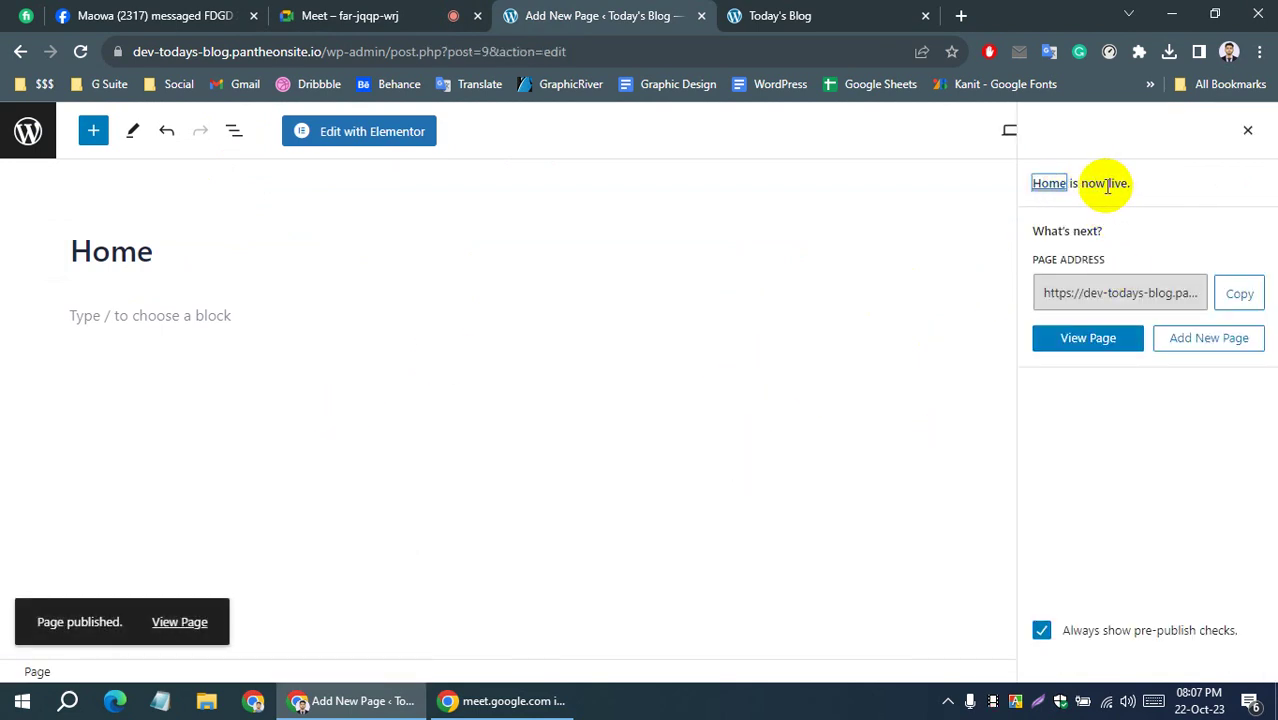
{"action": "left_click", "coordinate": [369, 137]}
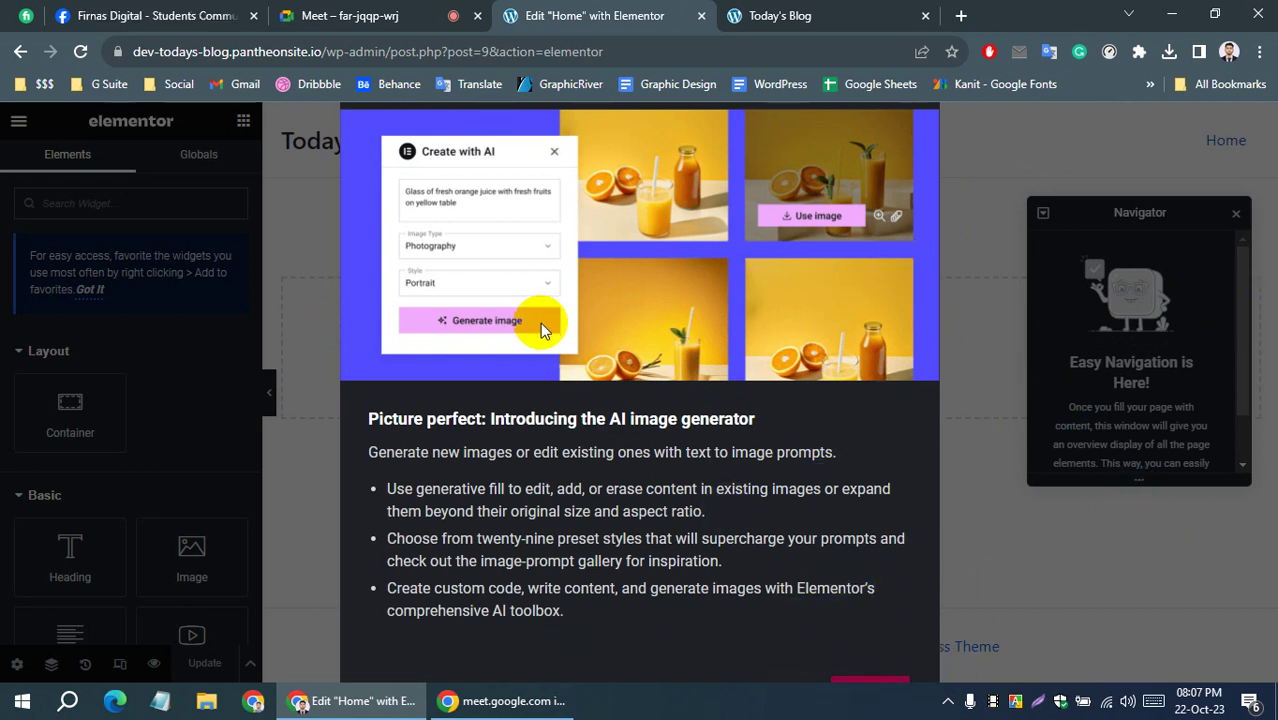
Close Elementor's AI image generator announcement and reset the browser zoom to 100%
{"action": "key", "text": "ctrl+minus"}
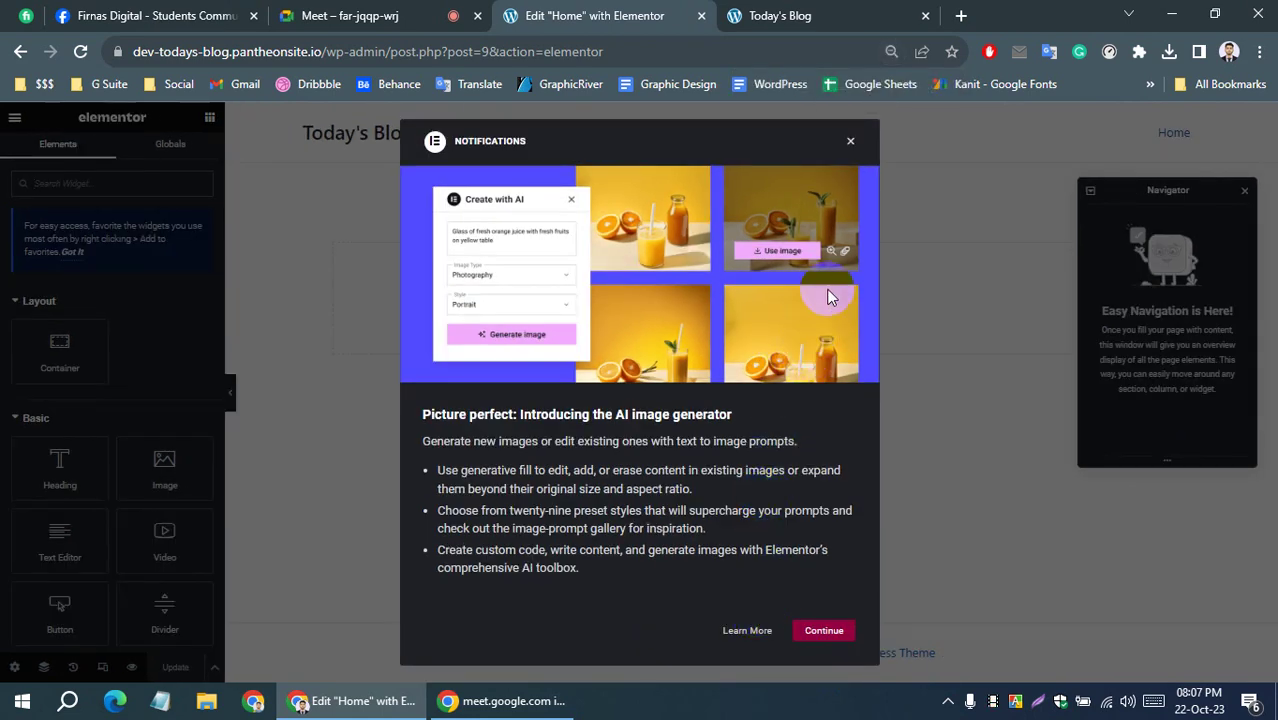
{"action": "key", "text": "ctrl+plus"}
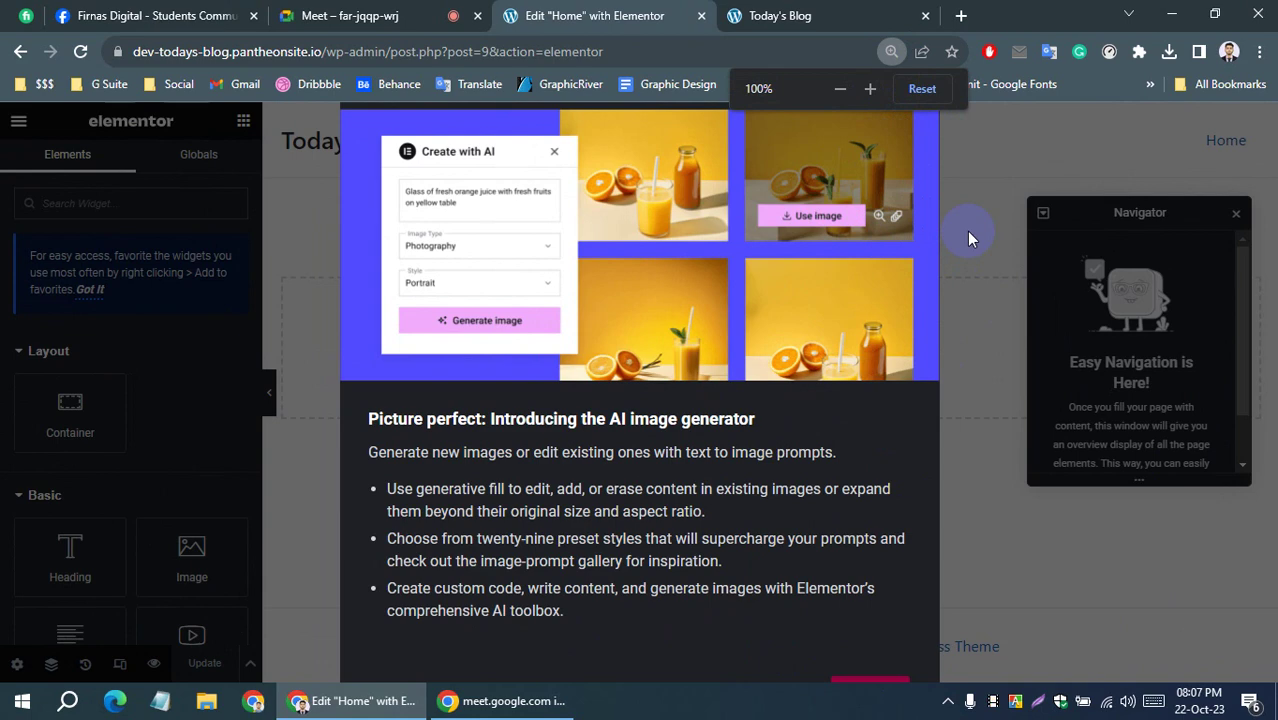
{"action": "key", "text": "ctrl+minus"}
{"action": "key", "text": "ctrl+minus"}
{"action": "key", "text": "ctrl+minus"}
{"action": "key", "text": "ctrl+minus"}
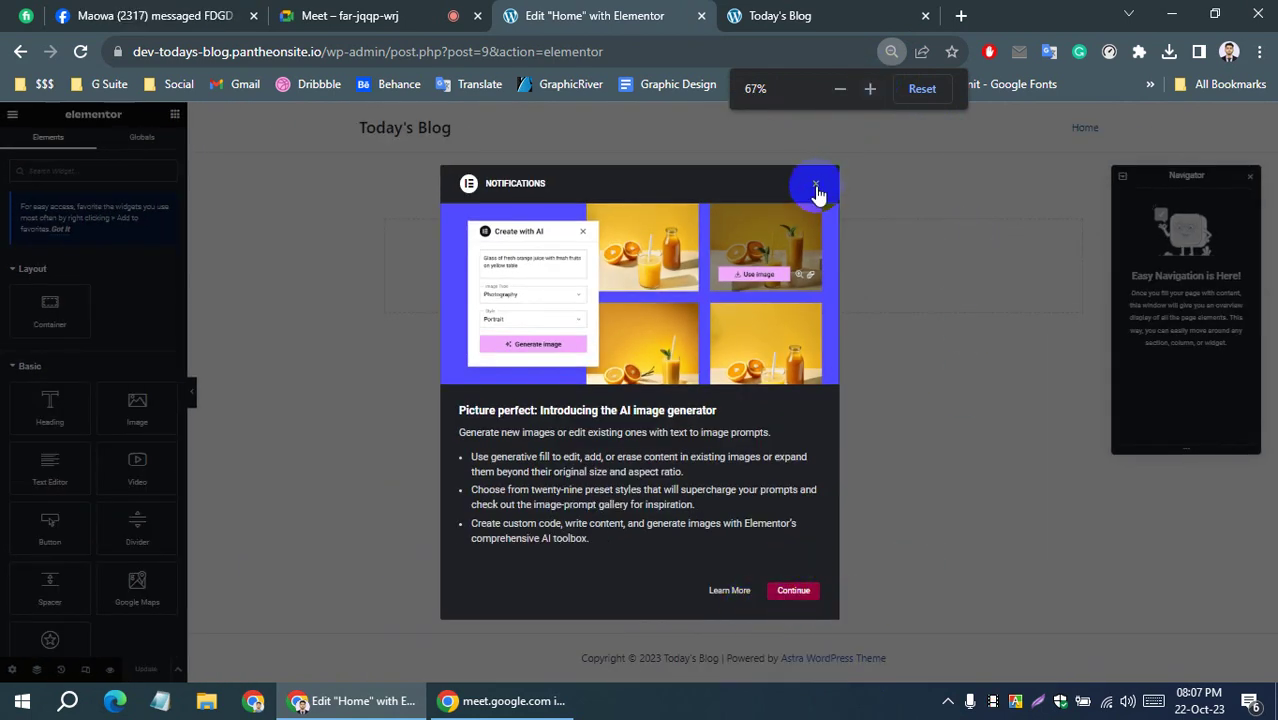
{"action": "left_click", "coordinate": [816, 186]}
{"action": "key", "text": "ctrl+plus"}
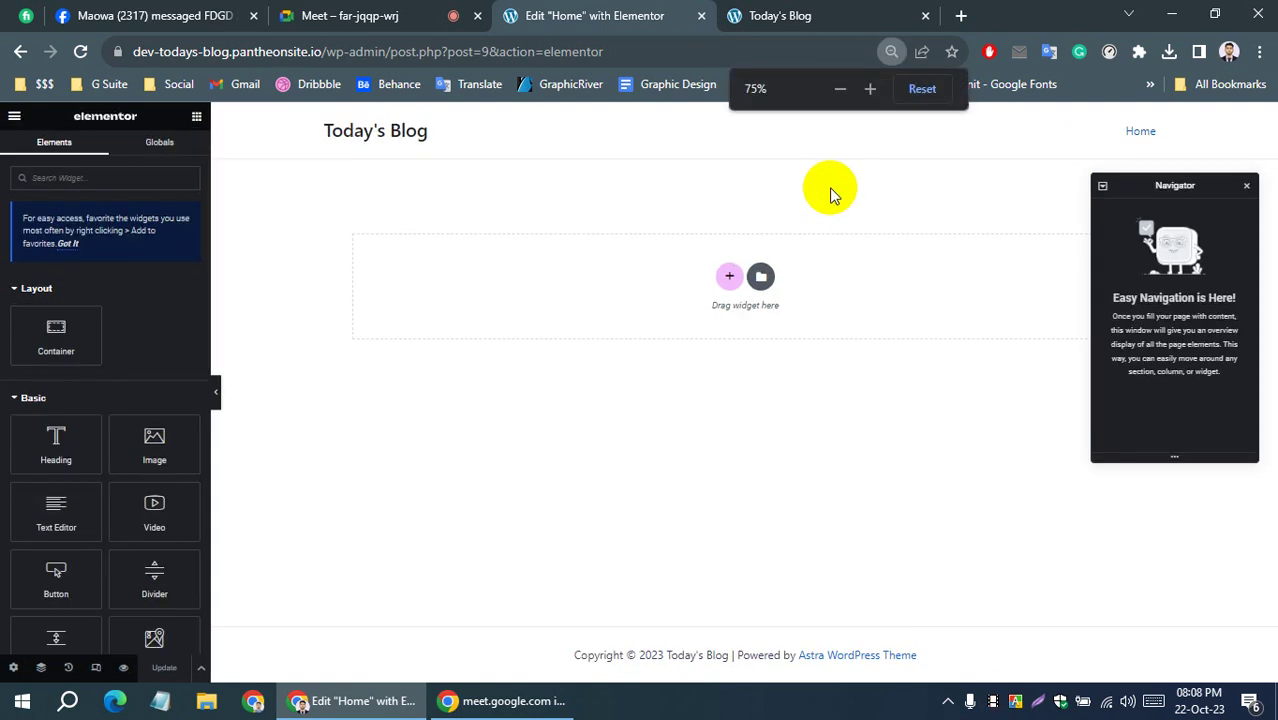
{"action": "left_click", "coordinate": [922, 88]}
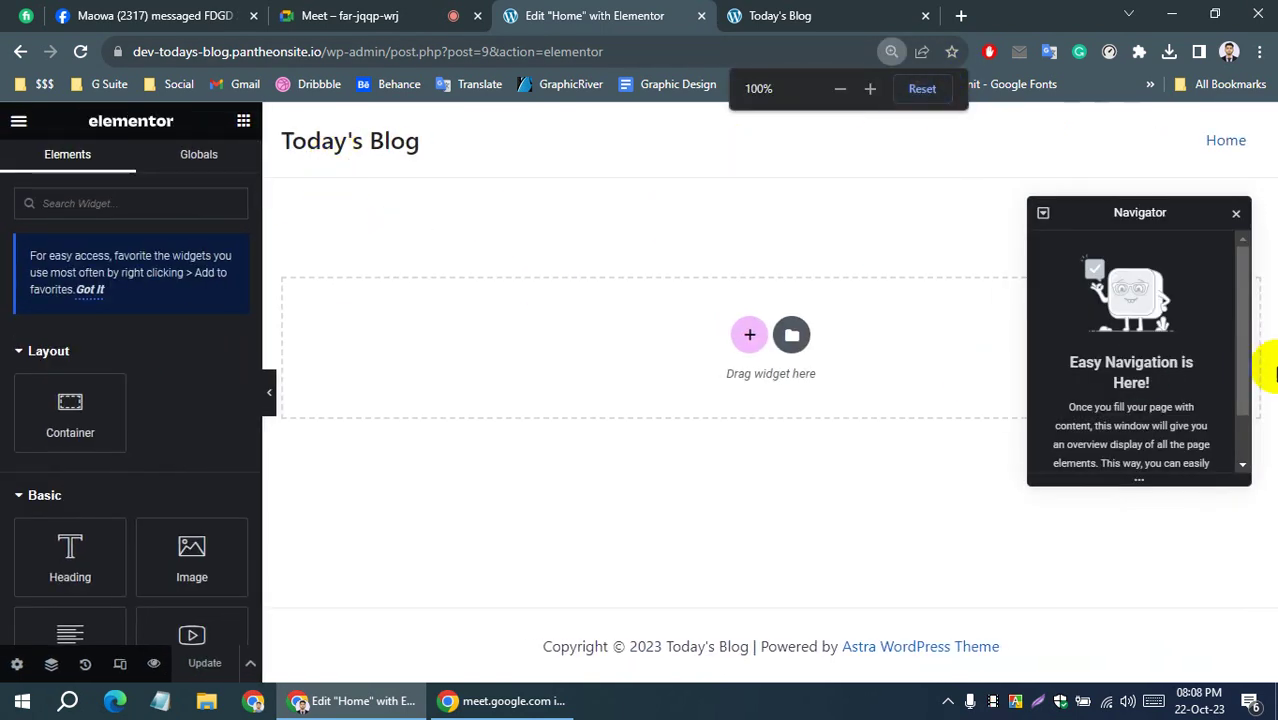
Close the Navigator panel and start adding a new section on the empty Home canvas
{"action": "left_click", "coordinate": [1239, 215]}
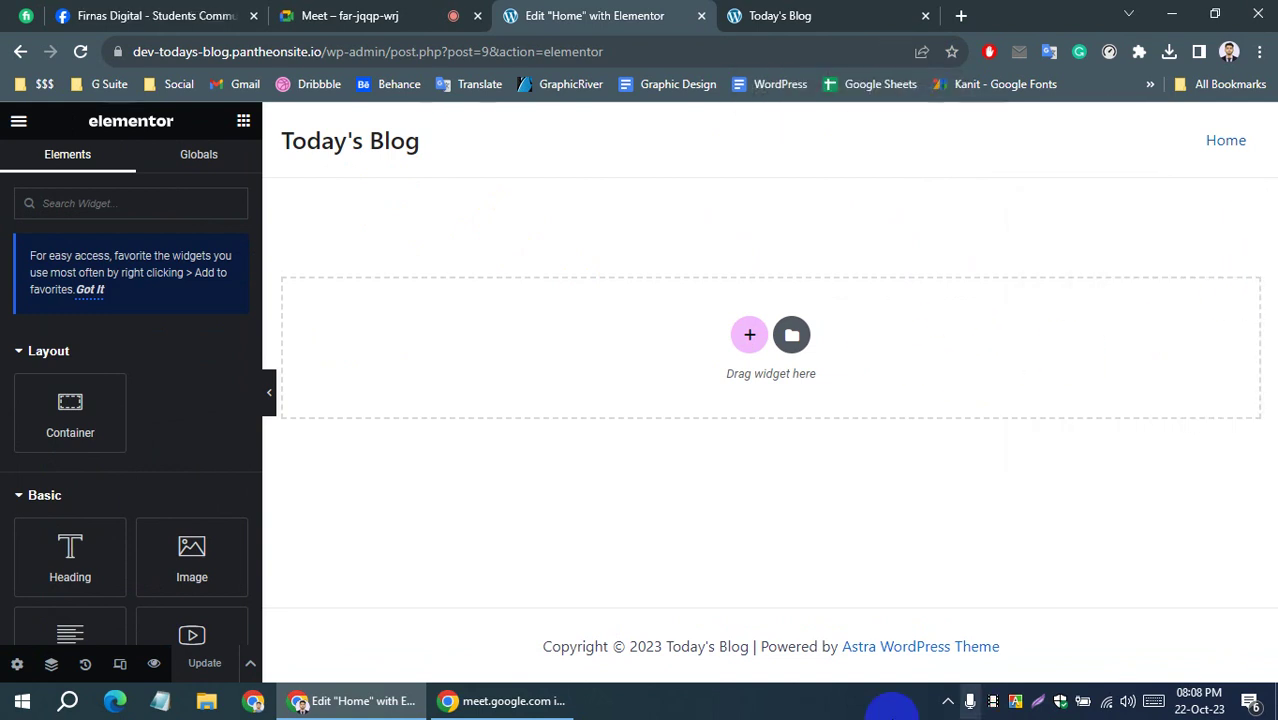
{"action": "scroll", "coordinate": [10, 500], "scroll_direction": "down", "scroll_amount": 1}
{"action": "left_click_drag", "start_coordinate": [60, 458], "coordinate": [657, 340]}
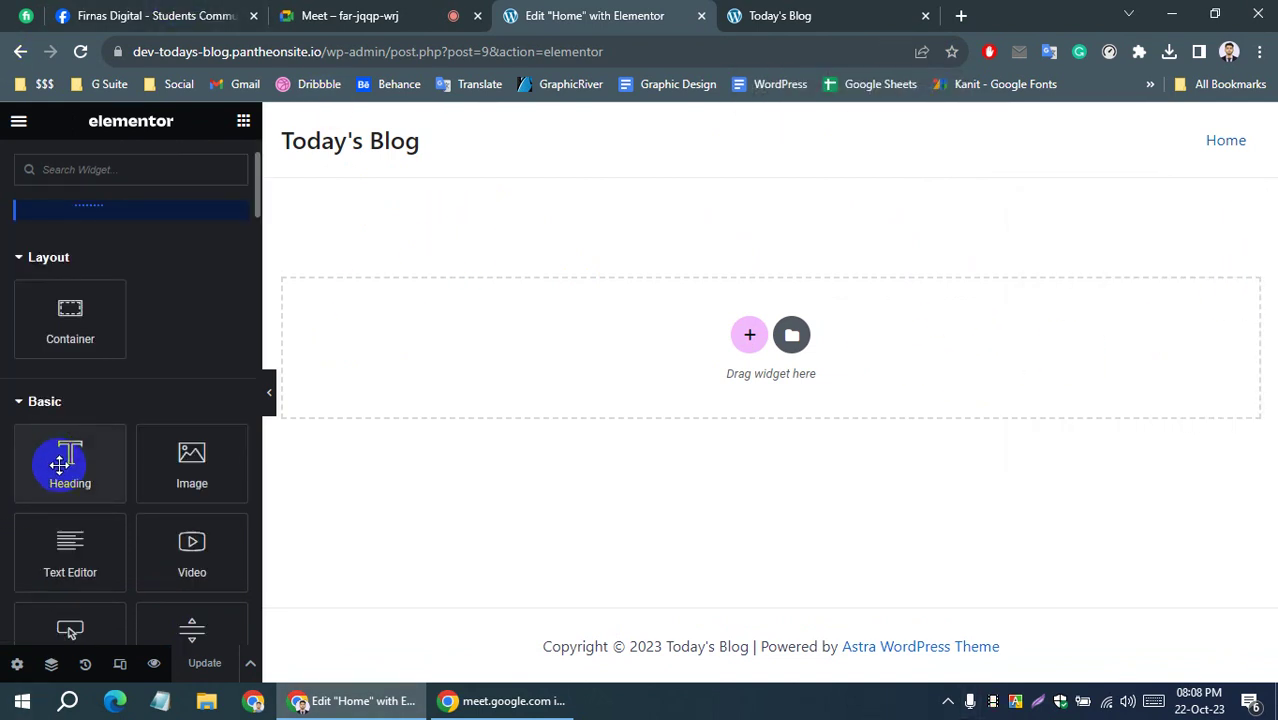
{"action": "left_click_drag", "start_coordinate": [5, 375], "coordinate": [8, 380]}
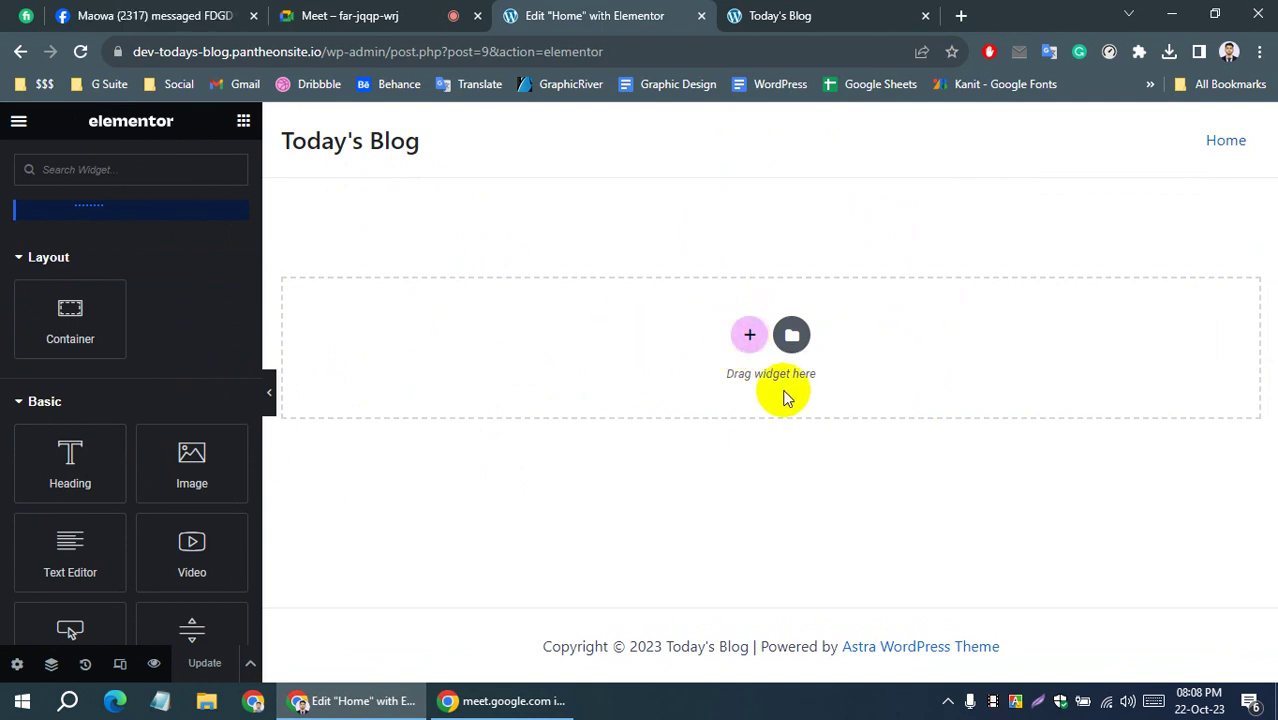
{"action": "left_click", "coordinate": [754, 337]}
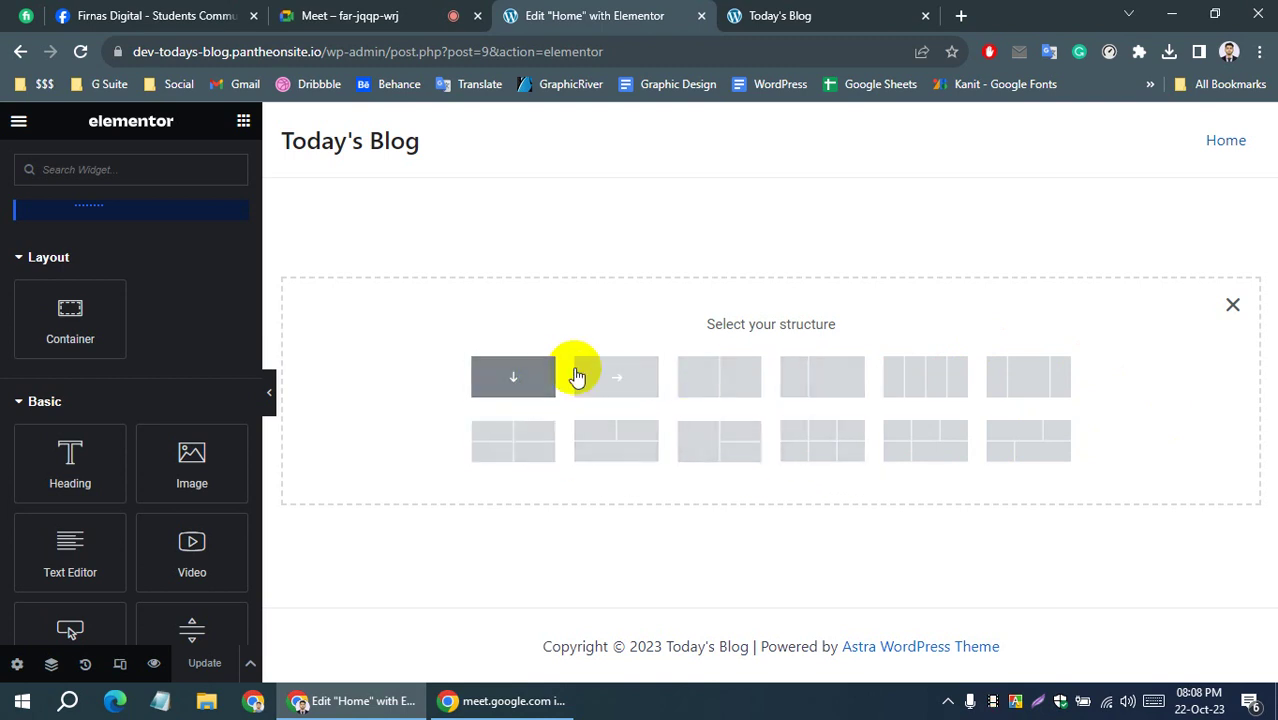
Add a single-column container to the Home page and browse the Elements widget list
{"action": "left_click", "coordinate": [505, 376]}
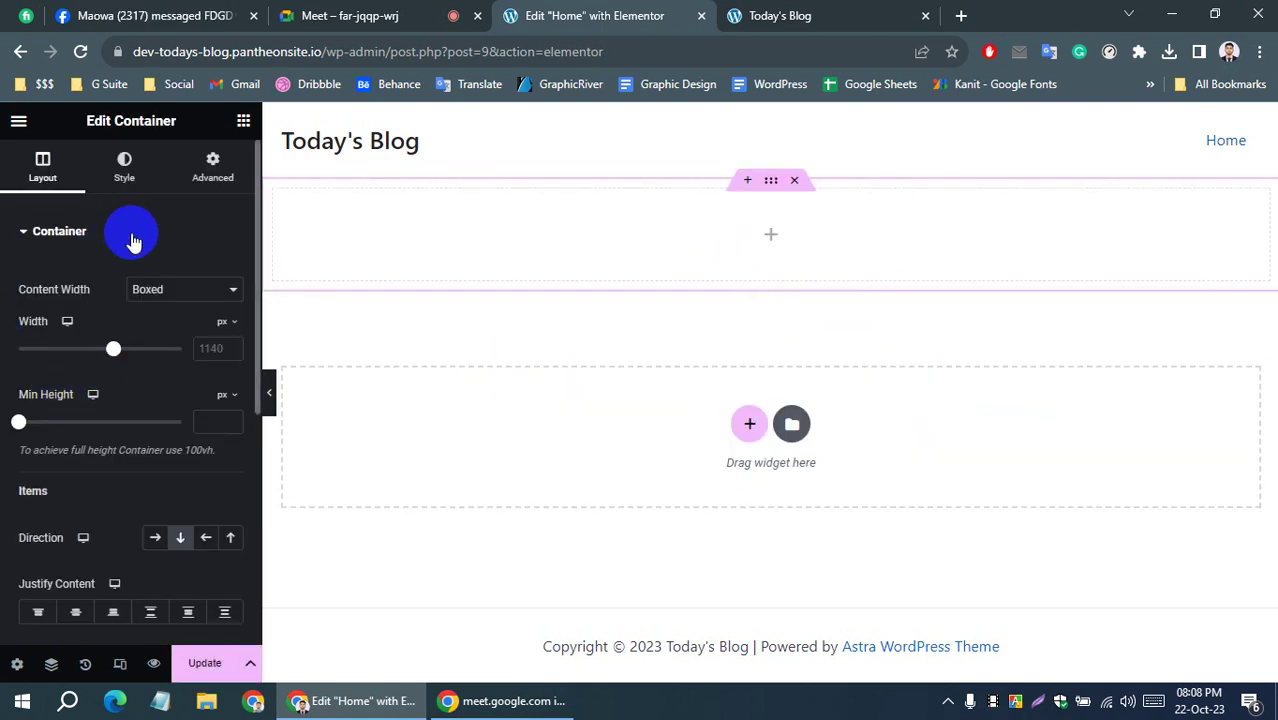
{"action": "left_click", "coordinate": [245, 127]}
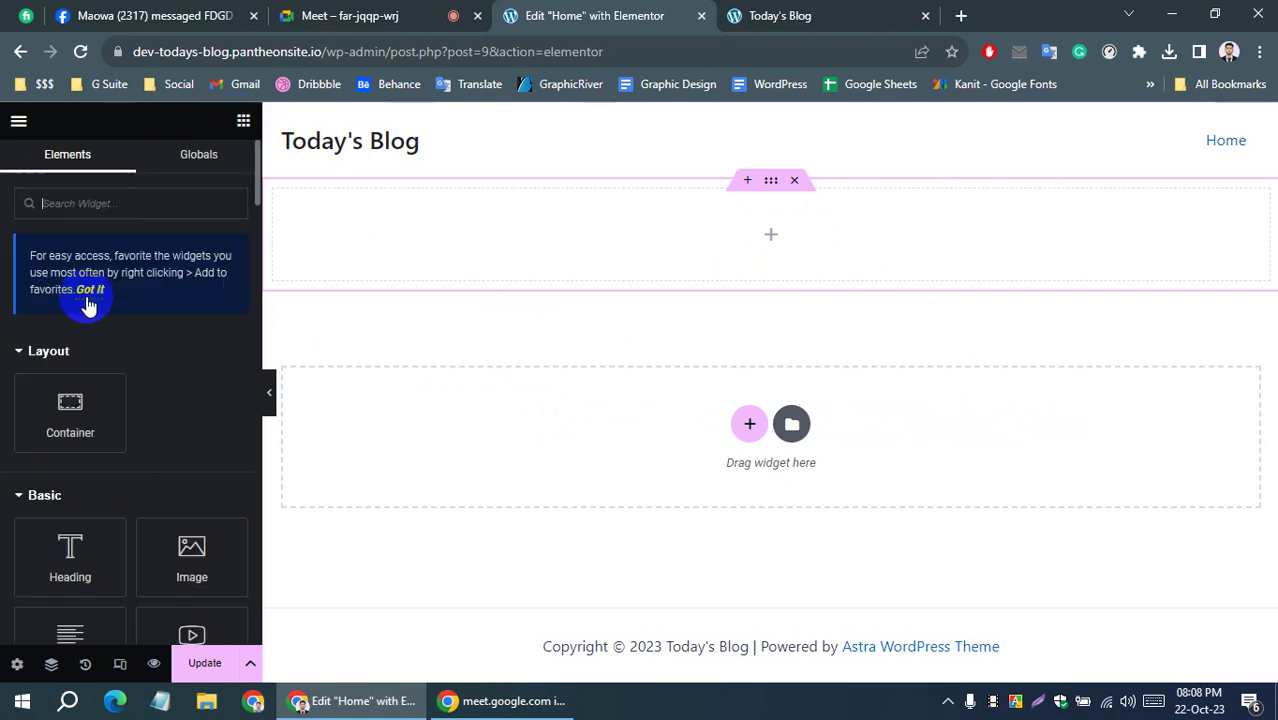
{"action": "scroll", "coordinate": [151, 378], "scroll_direction": "down", "scroll_amount": 3}
{"action": "scroll", "coordinate": [60, 450], "scroll_direction": "down", "scroll_amount": 3}
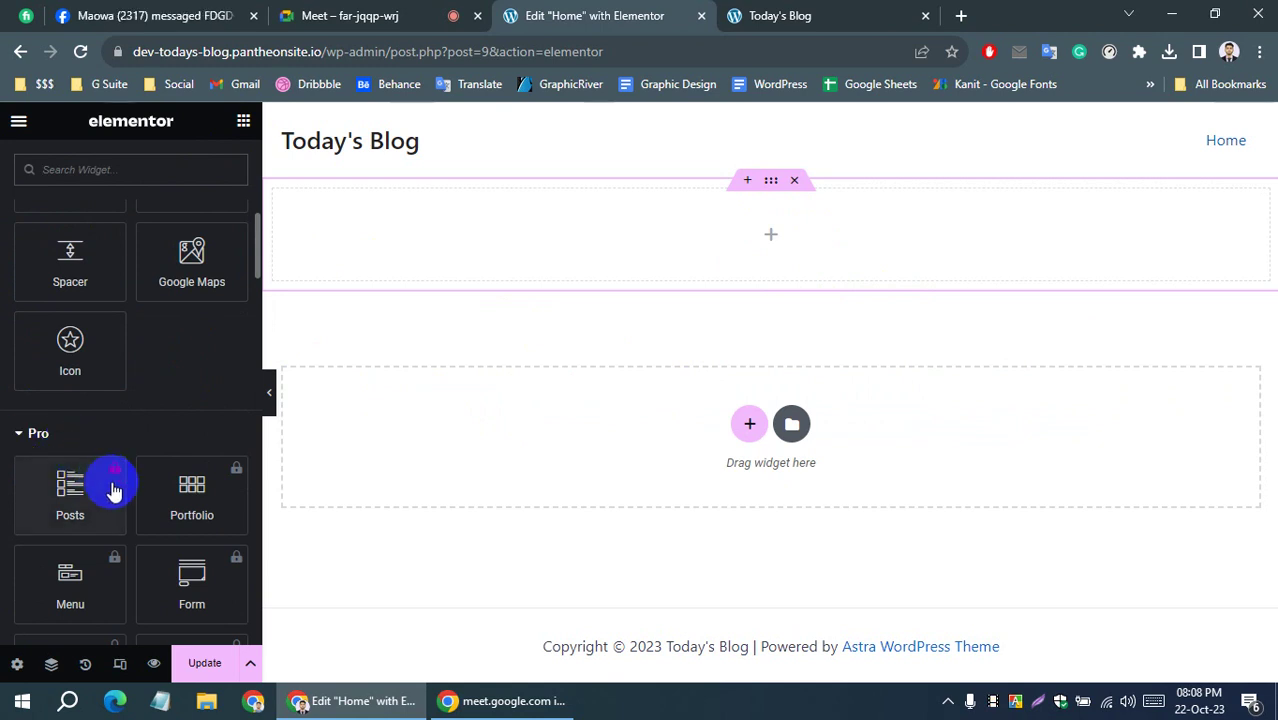
{"action": "scroll", "coordinate": [5, 440], "scroll_direction": "up", "scroll_amount": 3}
{"action": "scroll", "coordinate": [3, 441], "scroll_direction": "up", "scroll_amount": 3}
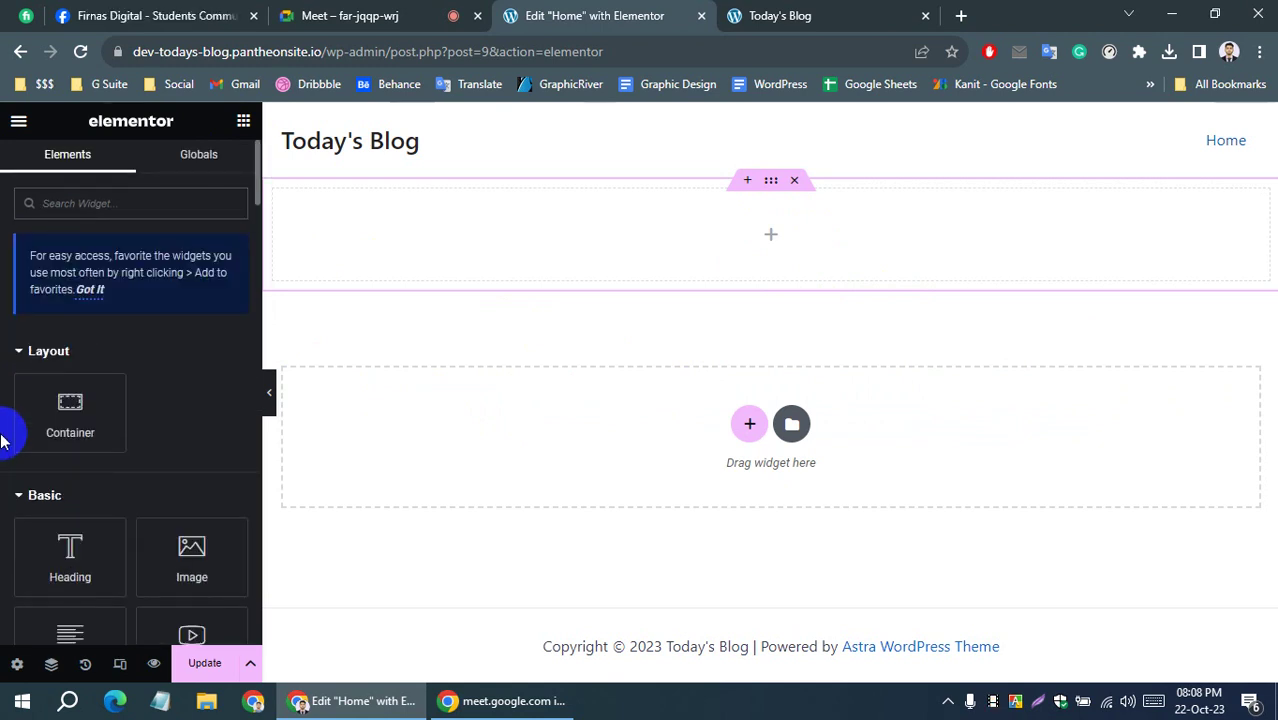
{"action": "scroll", "coordinate": [3, 441], "scroll_direction": "down", "scroll_amount": 2}
{"action": "scroll", "coordinate": [3, 441], "scroll_direction": "down", "scroll_amount": 2}
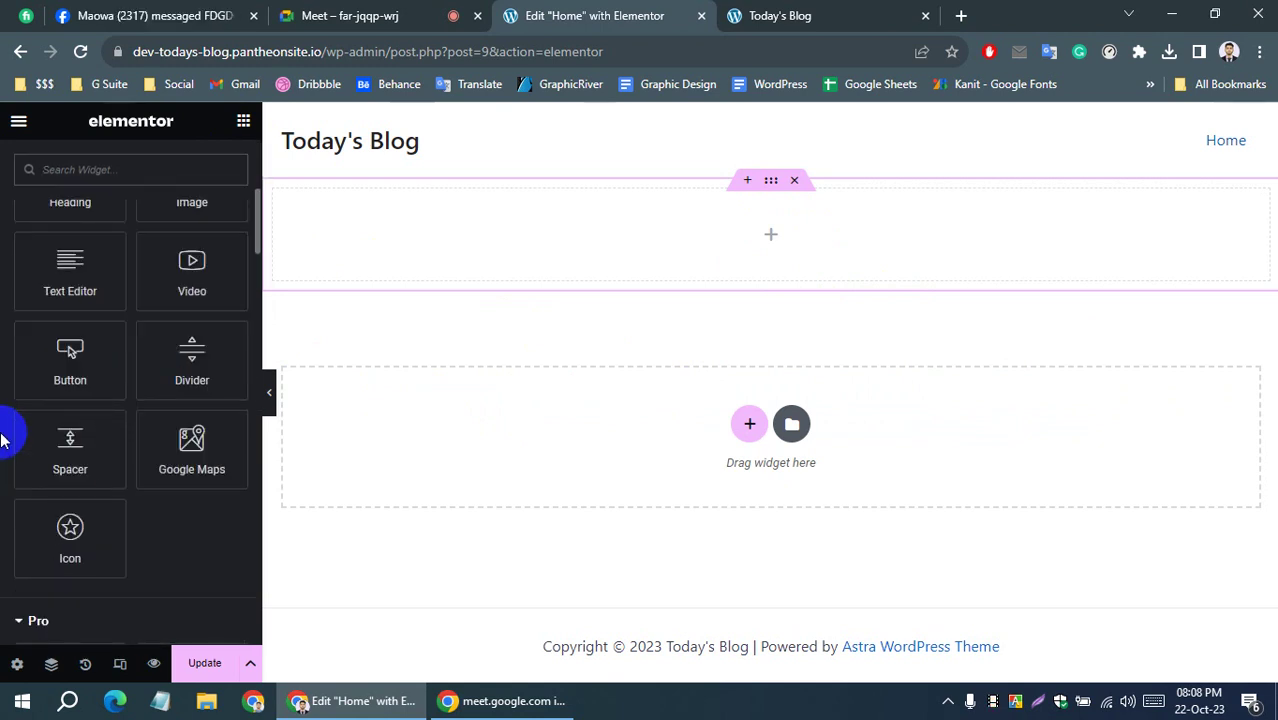
{"action": "scroll", "coordinate": [3, 441], "scroll_direction": "down", "scroll_amount": 2}
{"action": "scroll", "coordinate": [3, 441], "scroll_direction": "up", "scroll_amount": 2}
{"action": "scroll", "coordinate": [3, 441], "scroll_direction": "up", "scroll_amount": 3}
{"action": "scroll", "coordinate": [3, 441], "scroll_direction": "down", "scroll_amount": 2}
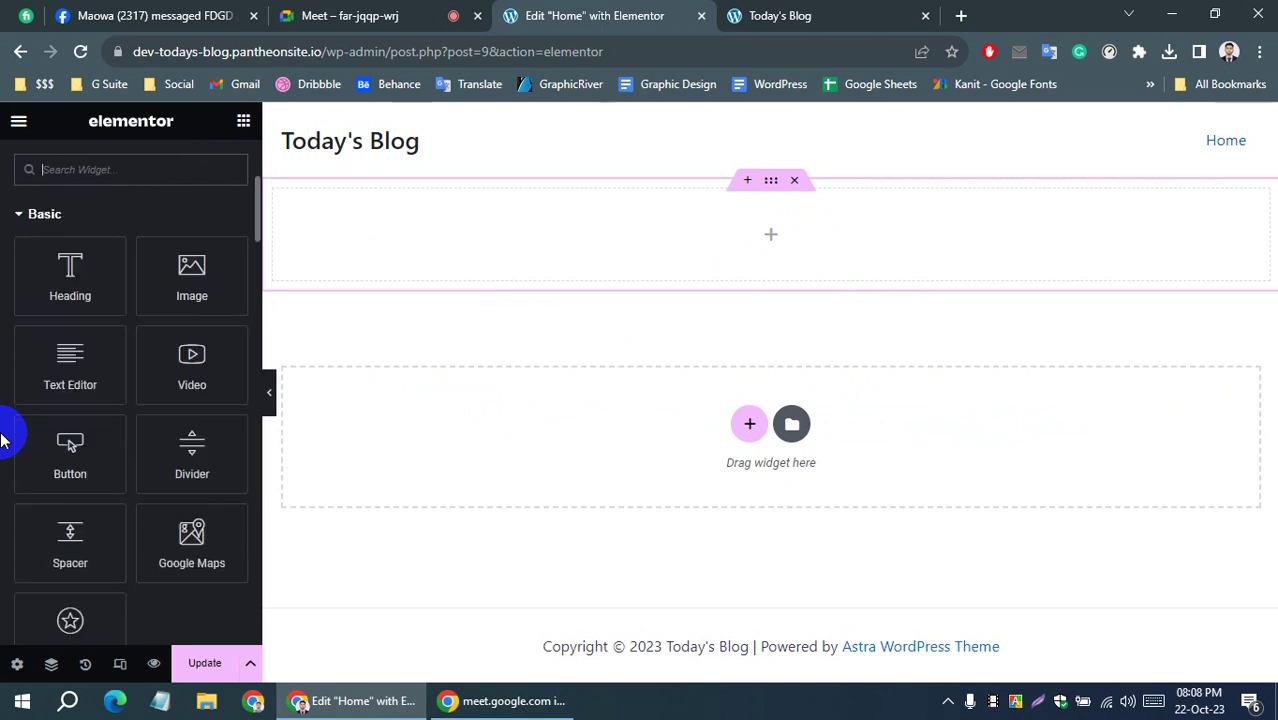
{"action": "scroll", "coordinate": [14, 520], "scroll_direction": "down", "scroll_amount": 1}
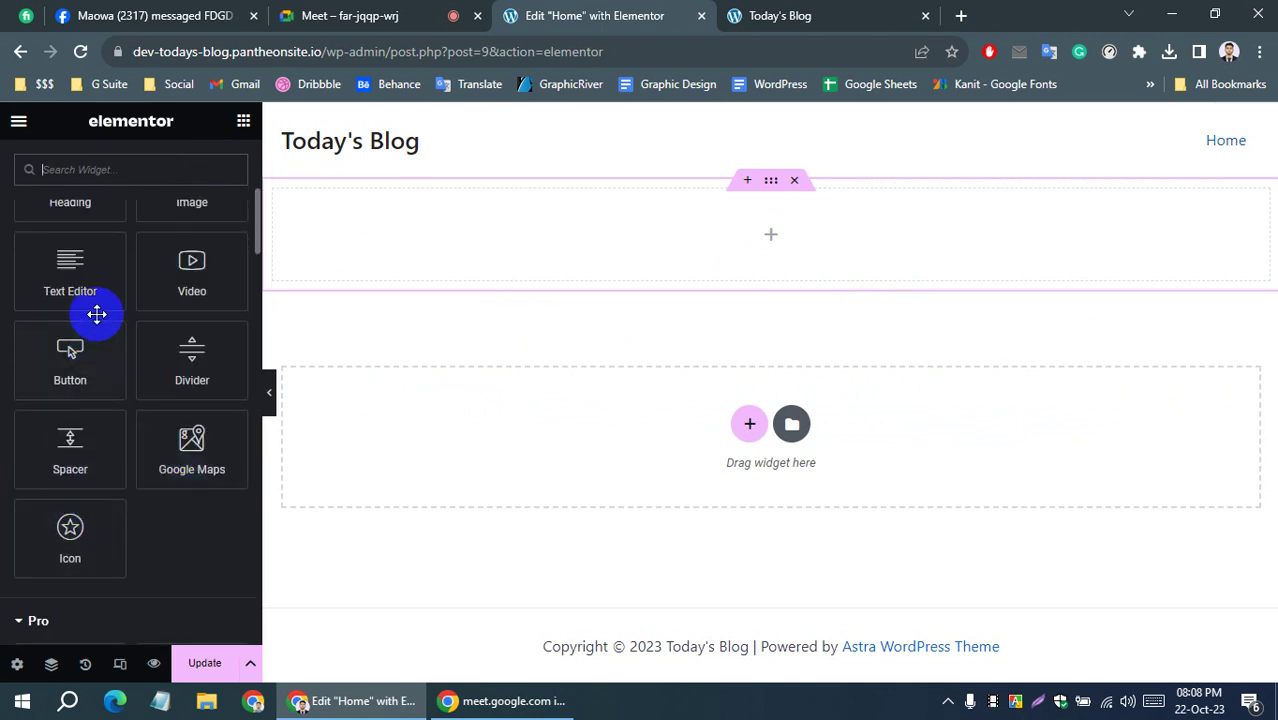
{"action": "scroll", "coordinate": [23, 416], "scroll_direction": "up", "scroll_amount": 1}
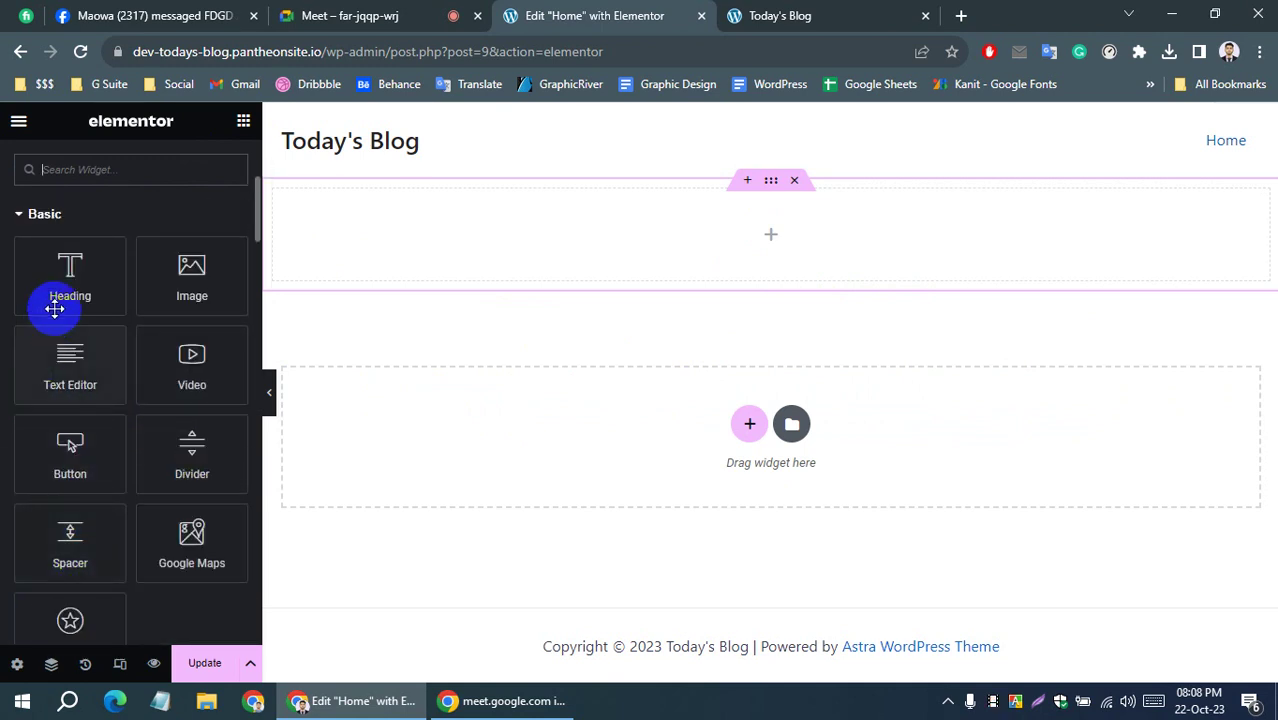
Place a Heading widget into the top container of the Home page
{"action": "left_click_drag", "start_coordinate": [69, 282], "coordinate": [795, 230]}
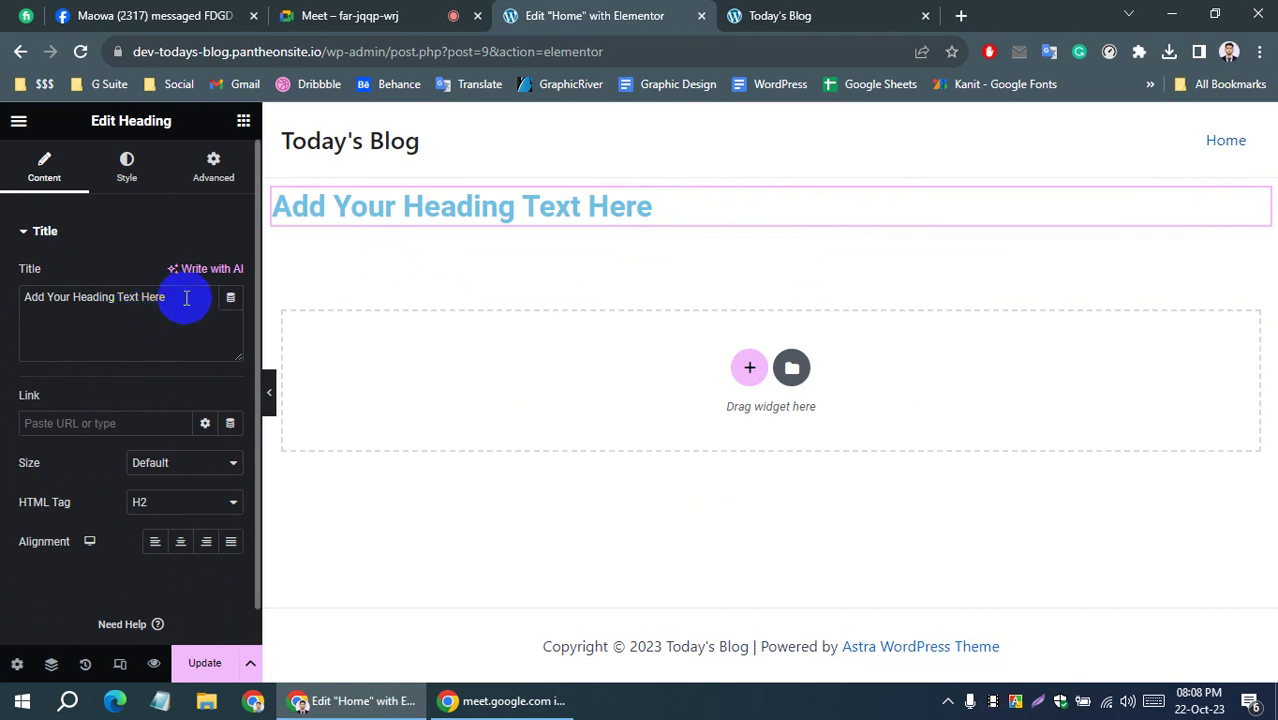
{"action": "left_click_drag", "start_coordinate": [170, 297], "coordinate": [44, 297]}
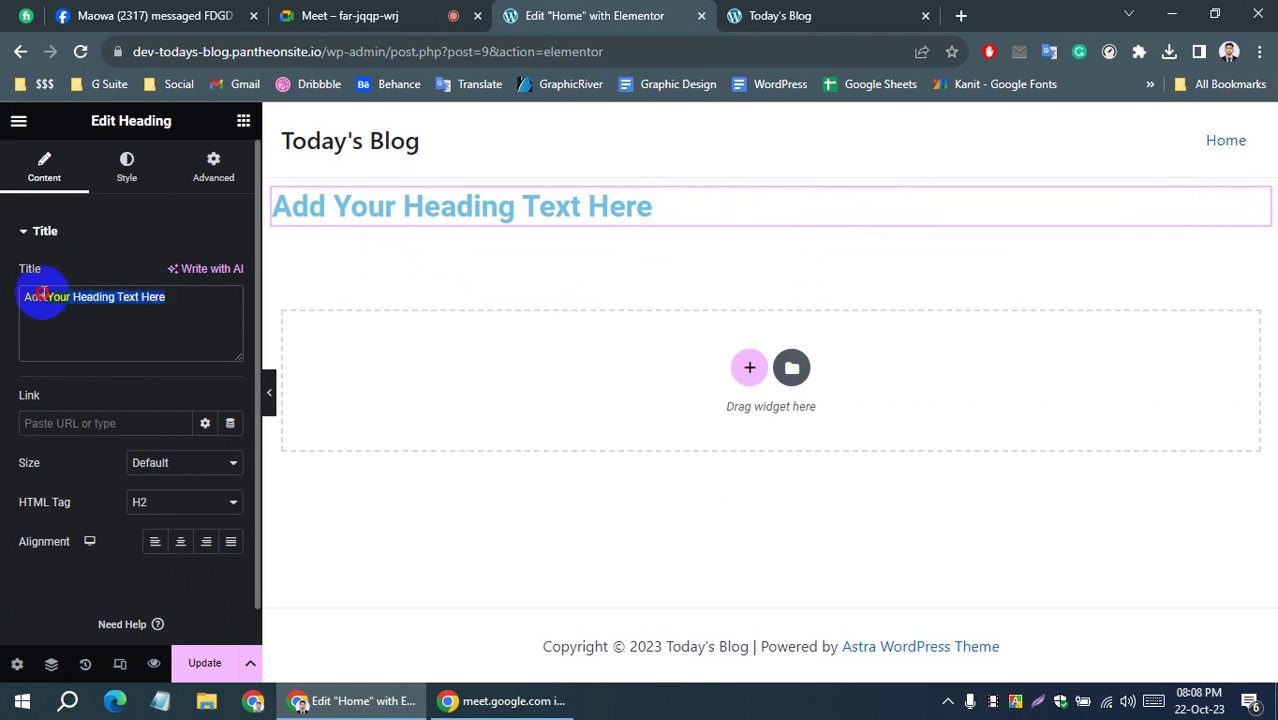
{"action": "double_click", "coordinate": [550, 206]}
{"action": "left_click", "coordinate": [665, 209]}
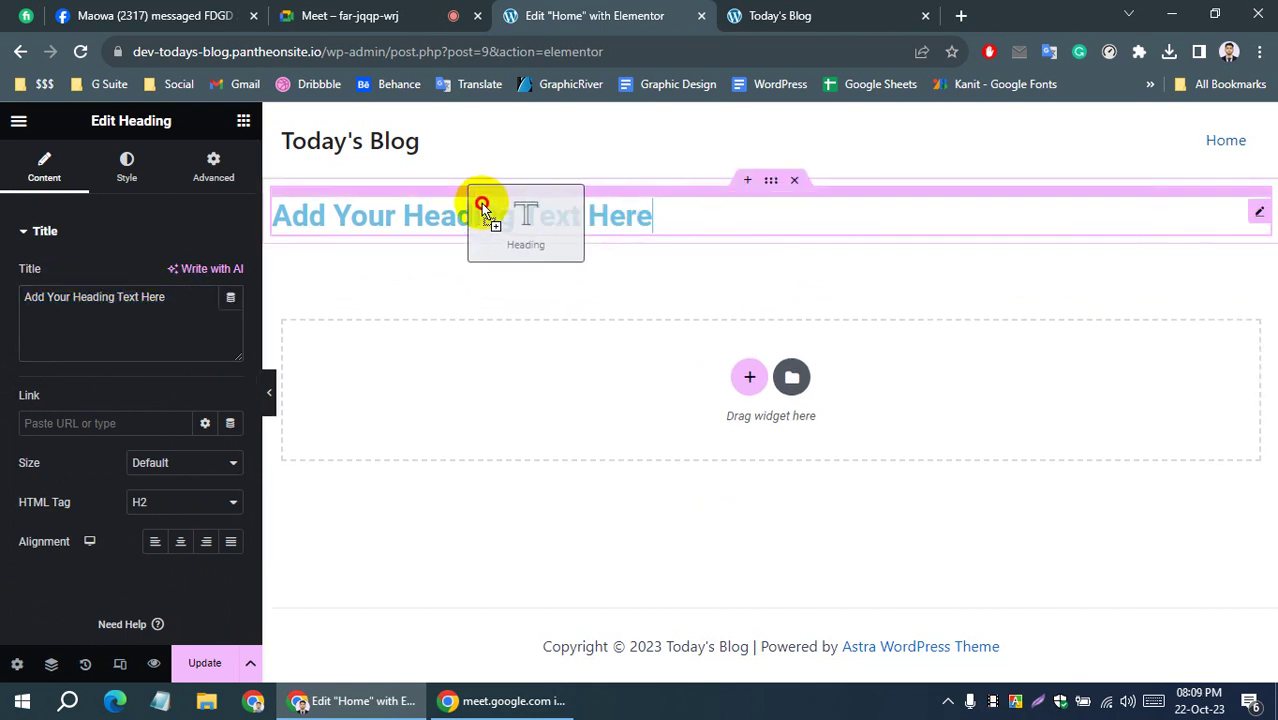
{"action": "mouse_move", "coordinate": [479, 200]}
{"action": "left_mouse_down"}
{"action": "mouse_move", "coordinate": [670, 222]}
{"action": "mouse_move", "coordinate": [657, 213]}
{"action": "left_mouse_up"}
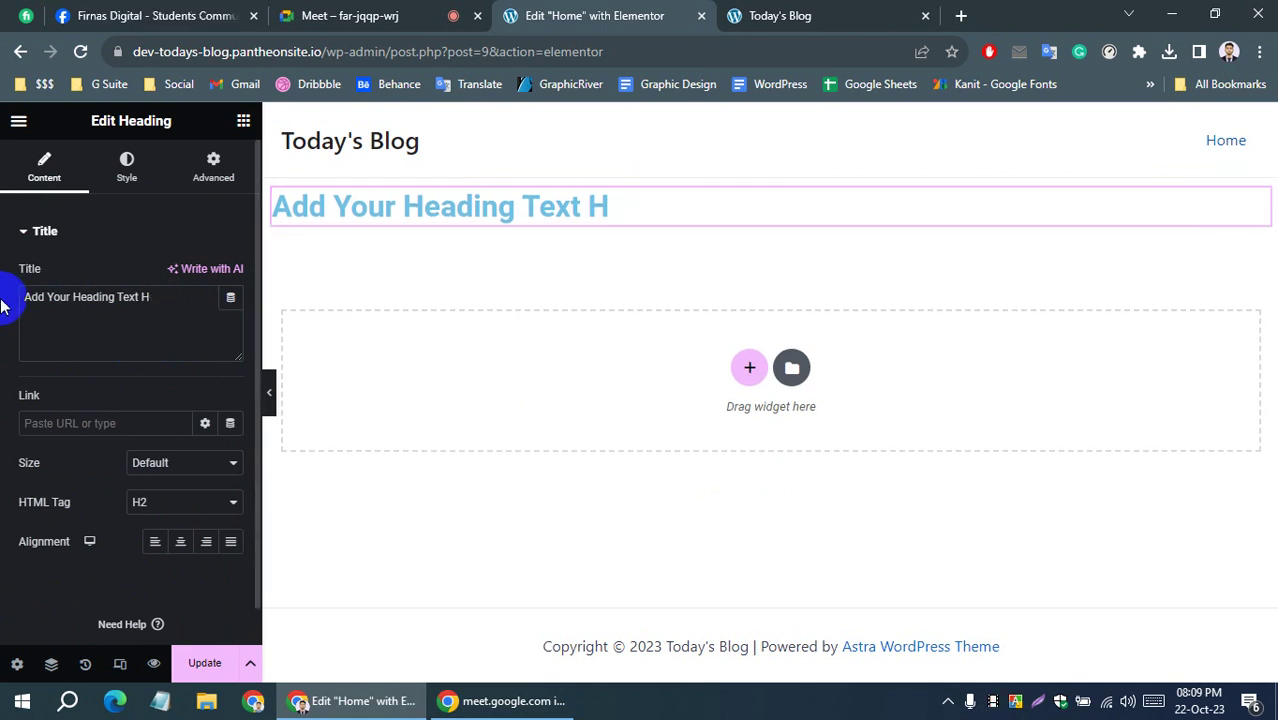
Replace the heading's placeholder title with 'Elementor Class'
{"action": "left_click_drag", "start_coordinate": [171, 306], "coordinate": [14, 313]}
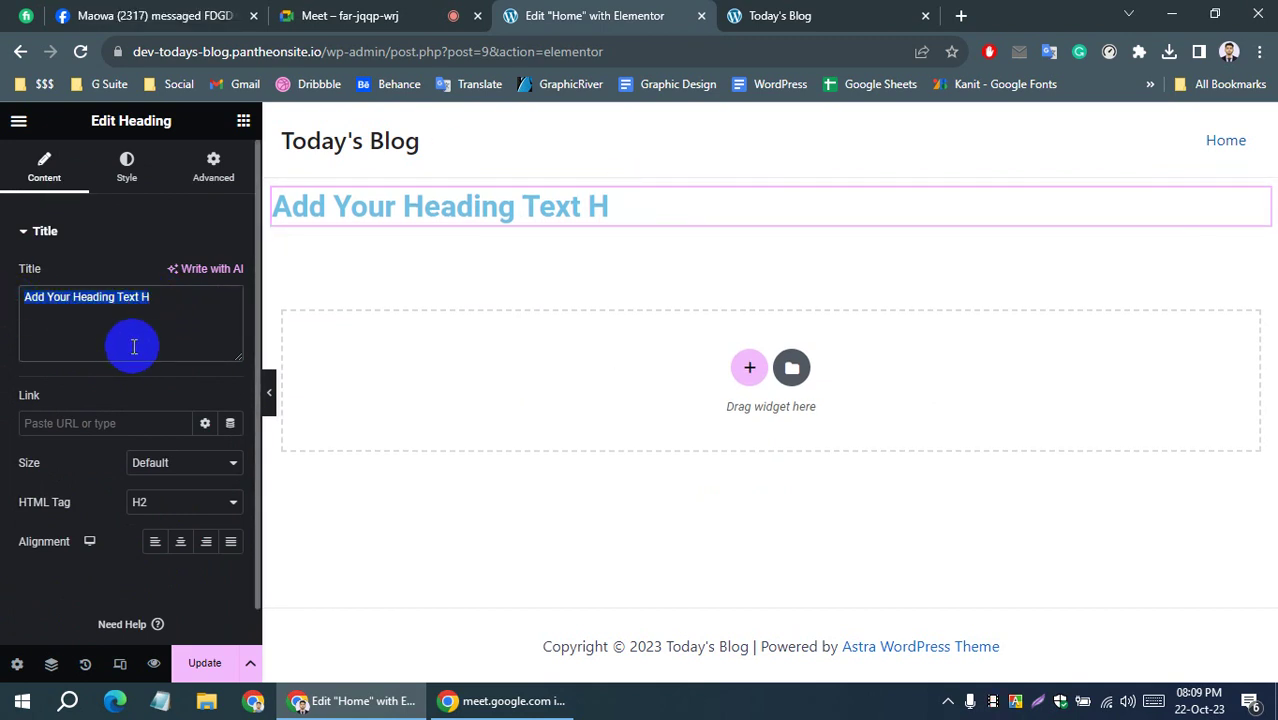
{"action": "type", "text": "Elementor Class"}
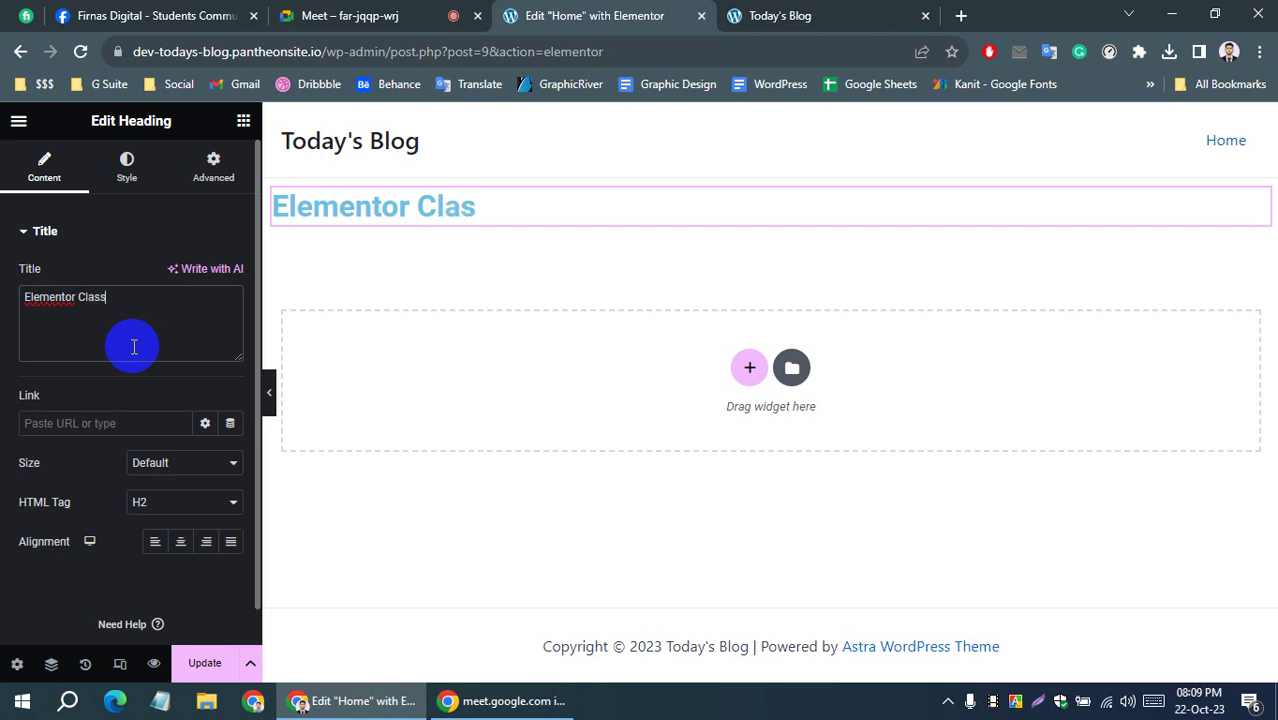
{"action": "right_click", "coordinate": [44, 309]}
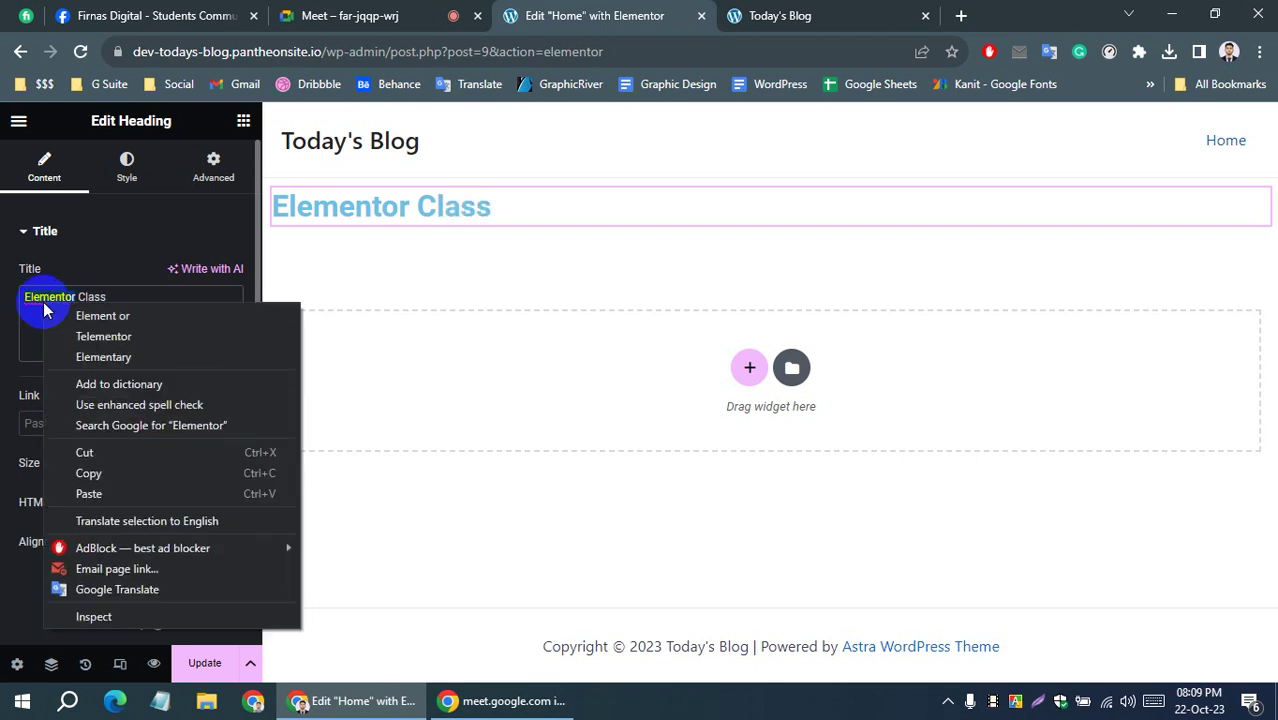
{"action": "left_click", "coordinate": [43, 318]}
{"action": "left_click", "coordinate": [131, 305]}
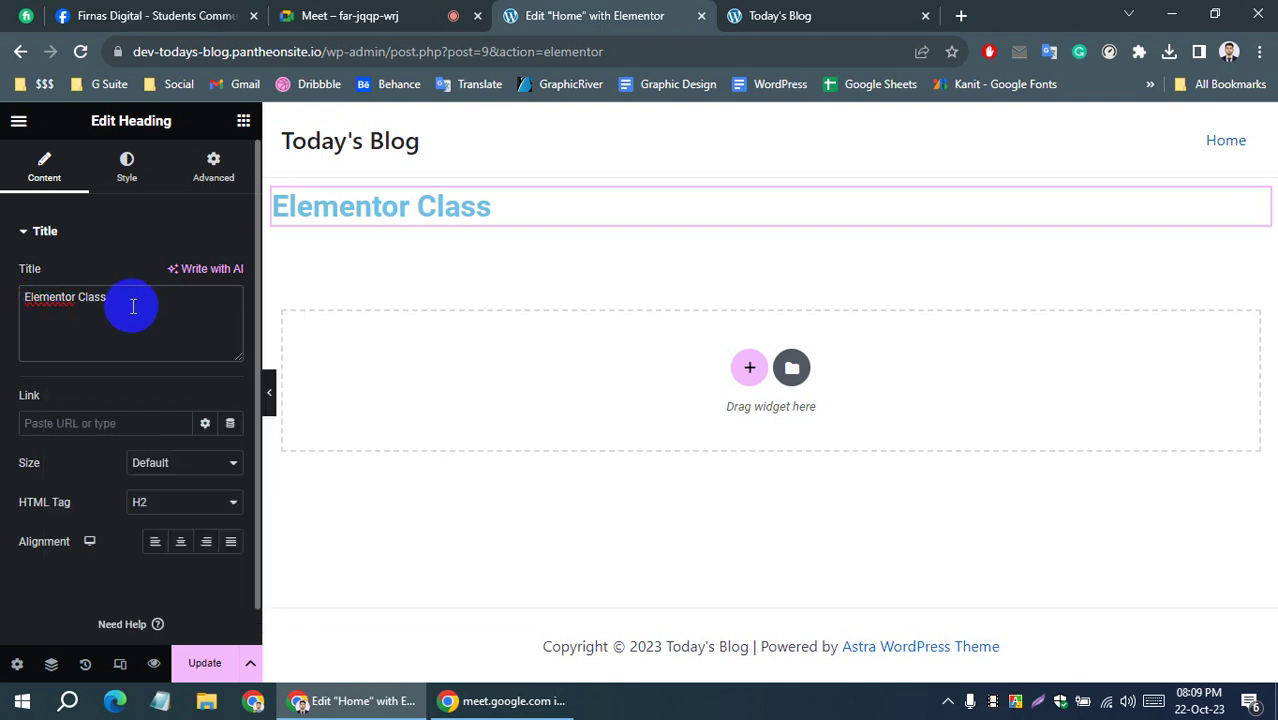
Try heading sizes XXL and XL, then set the size back to Default
{"action": "scroll", "coordinate": [6, 385], "scroll_direction": "down", "scroll_amount": 1}
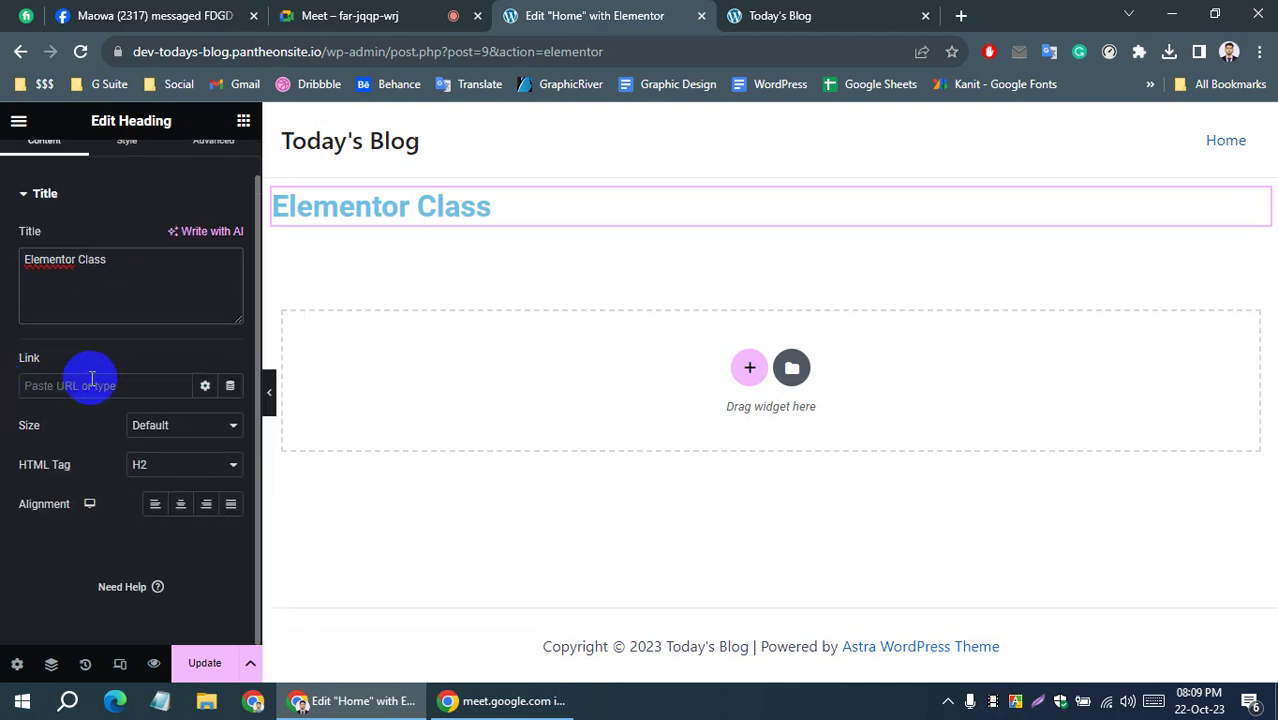
{"action": "left_click", "coordinate": [91, 382]}
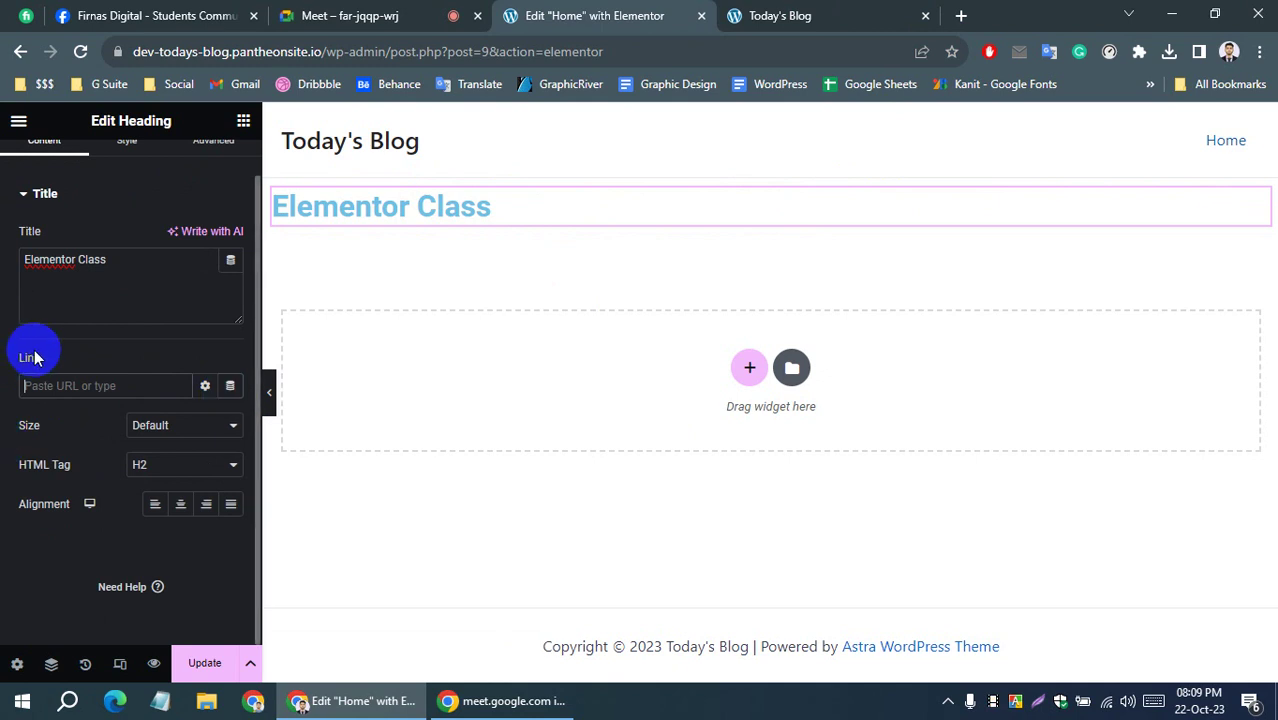
{"action": "left_click", "coordinate": [92, 383]}
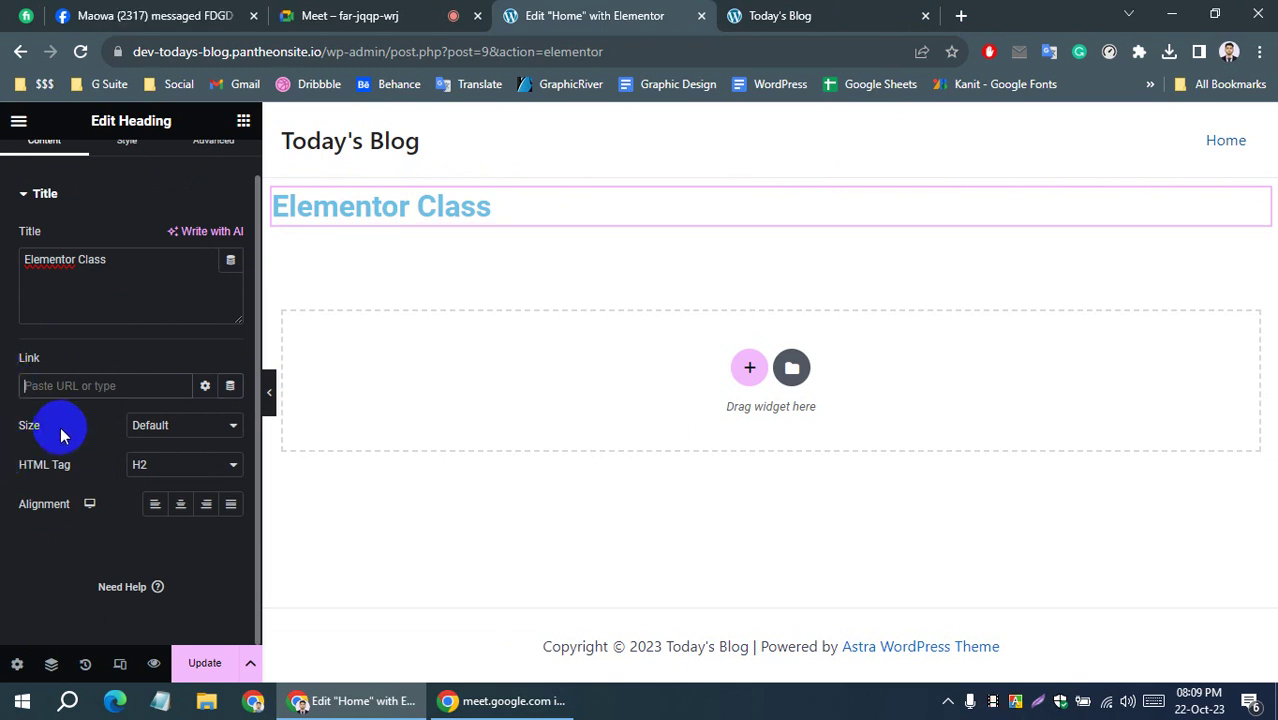
{"action": "left_click", "coordinate": [186, 427]}
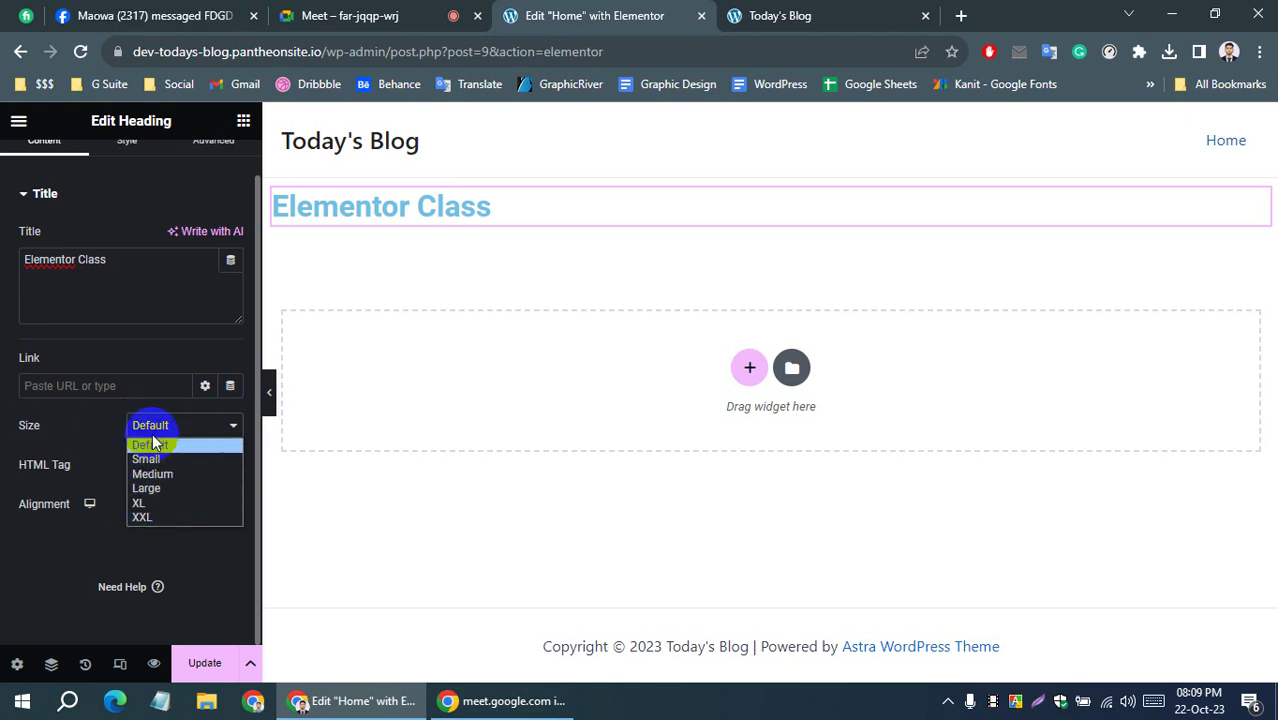
{"action": "left_click", "coordinate": [150, 519]}
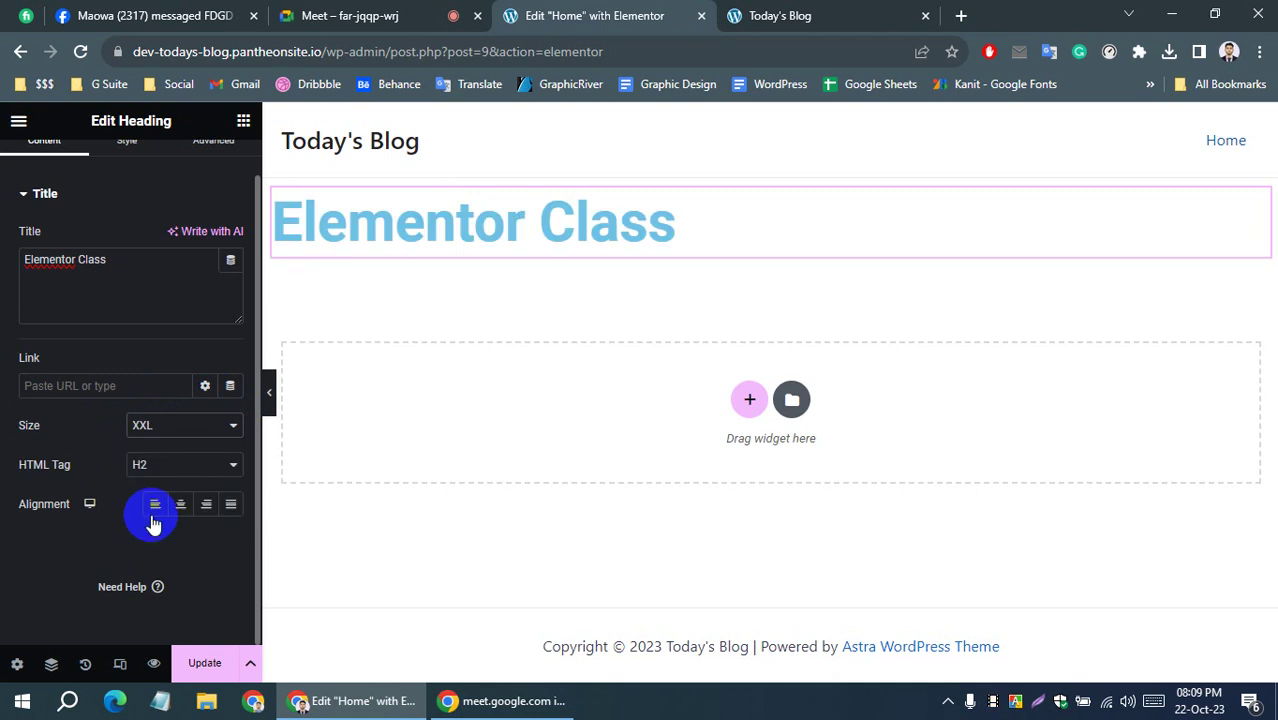
{"action": "left_click", "coordinate": [157, 427]}
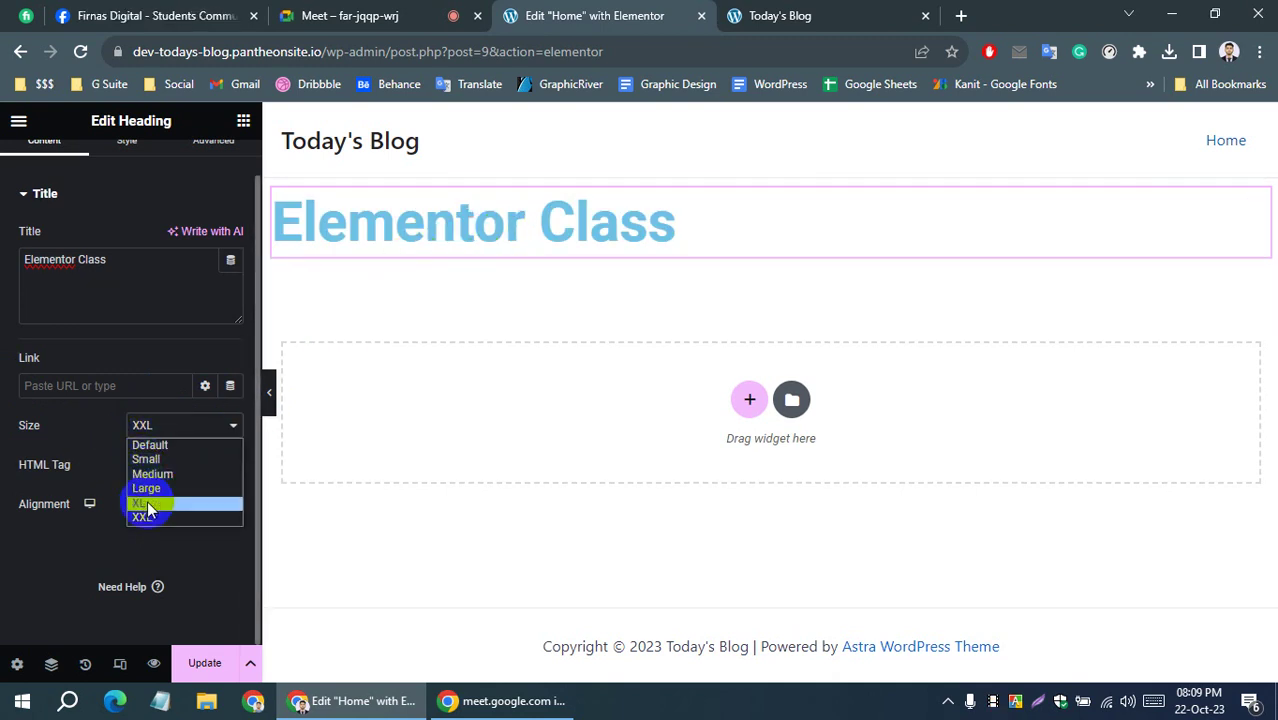
{"action": "left_click", "coordinate": [145, 503]}
{"action": "left_click", "coordinate": [155, 427]}
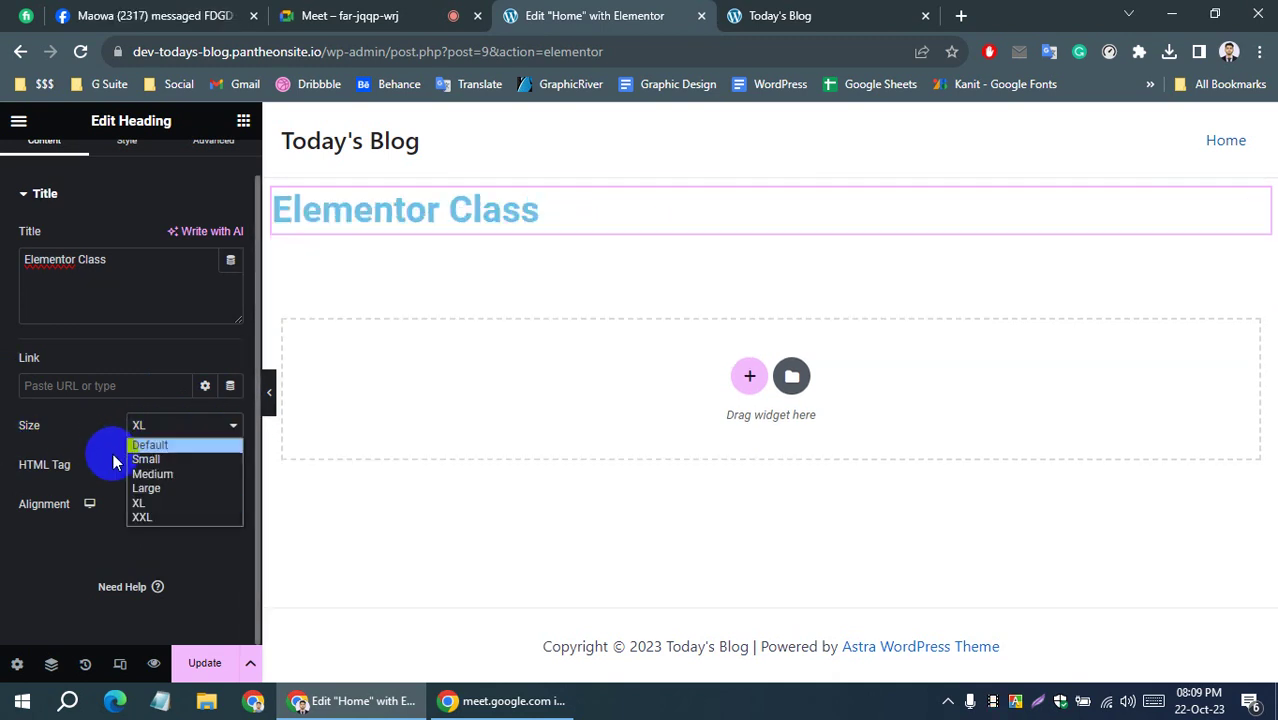
{"action": "left_click", "coordinate": [150, 446]}
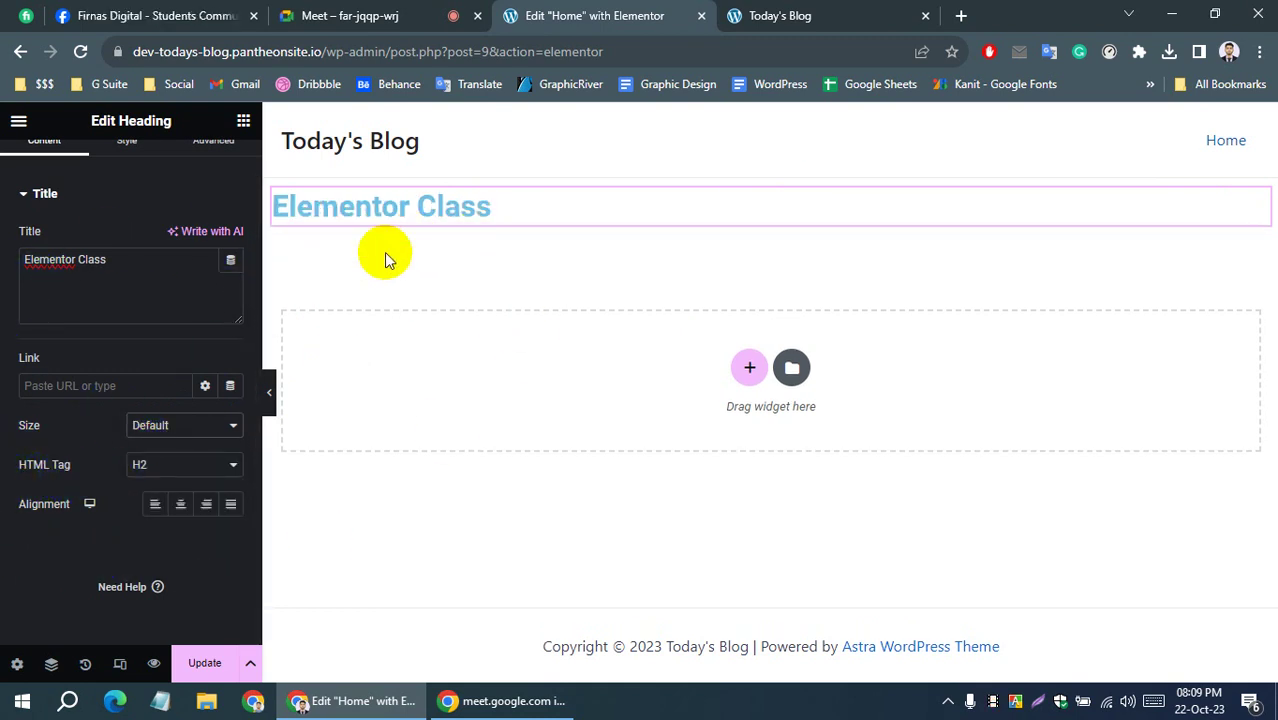
Make the heading an H1 and center-align it on the page
{"action": "left_click", "coordinate": [170, 466]}
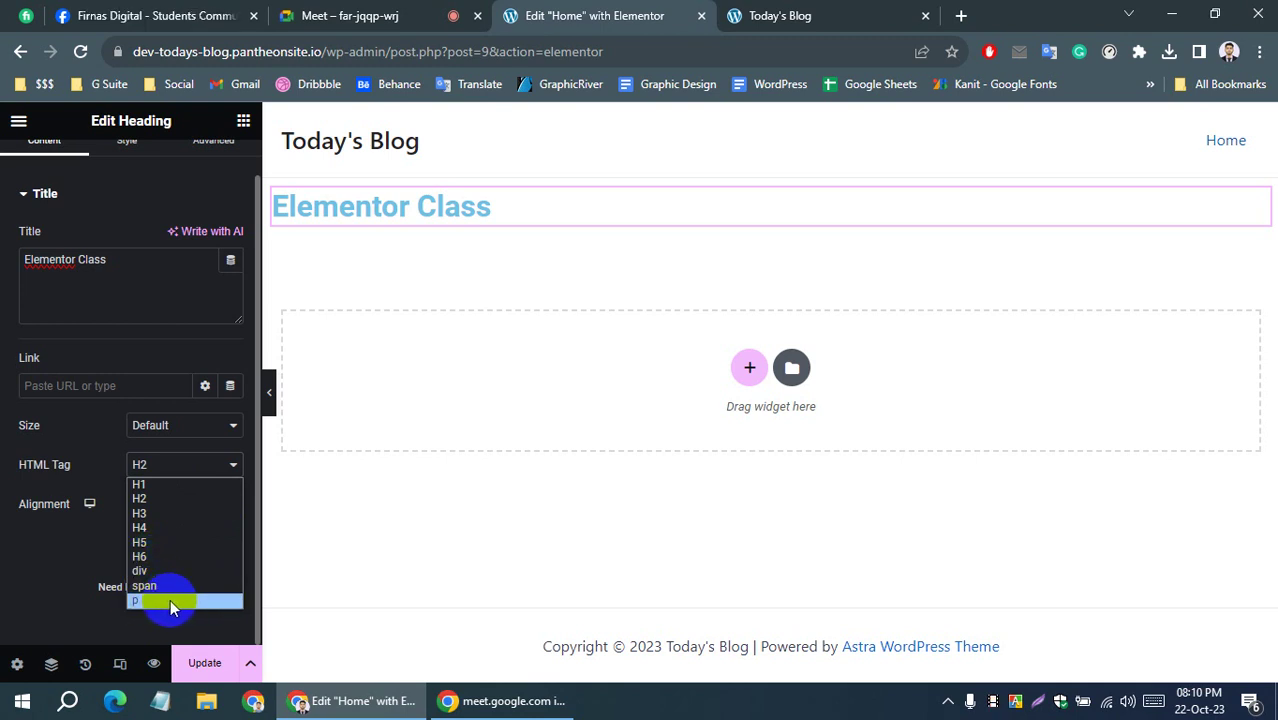
{"action": "left_click", "coordinate": [172, 486]}
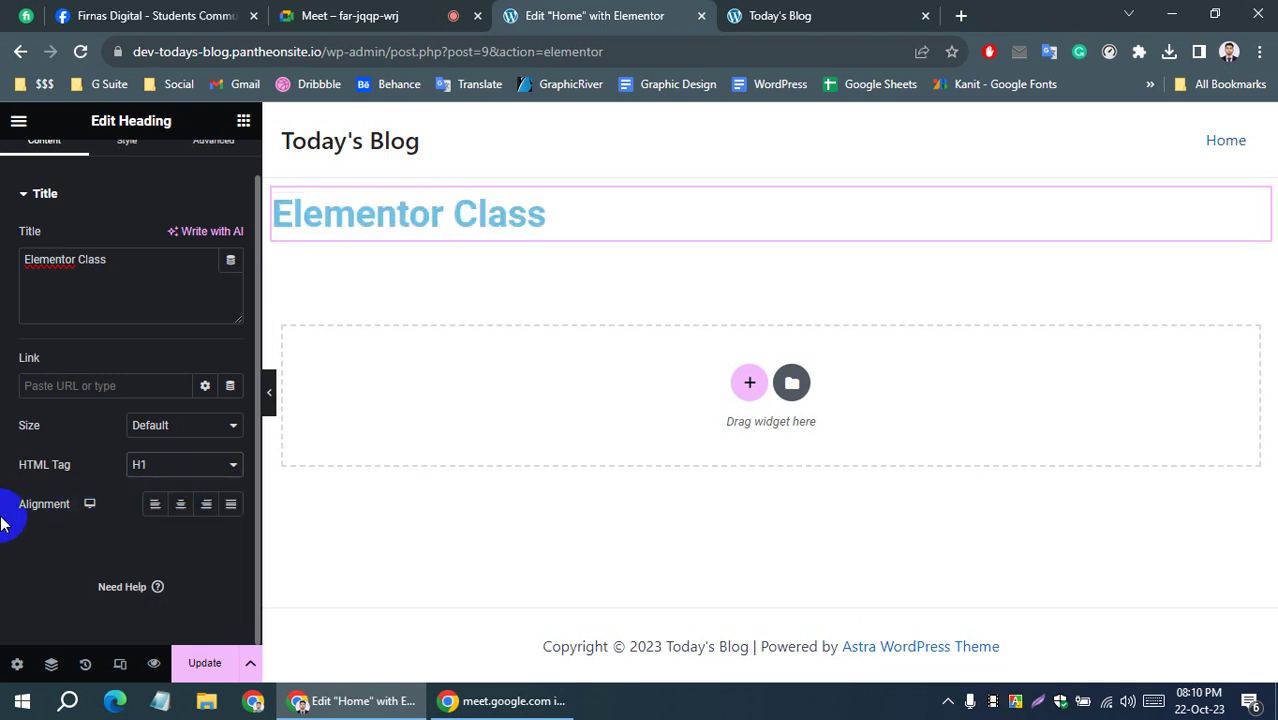
{"action": "left_click", "coordinate": [180, 508]}
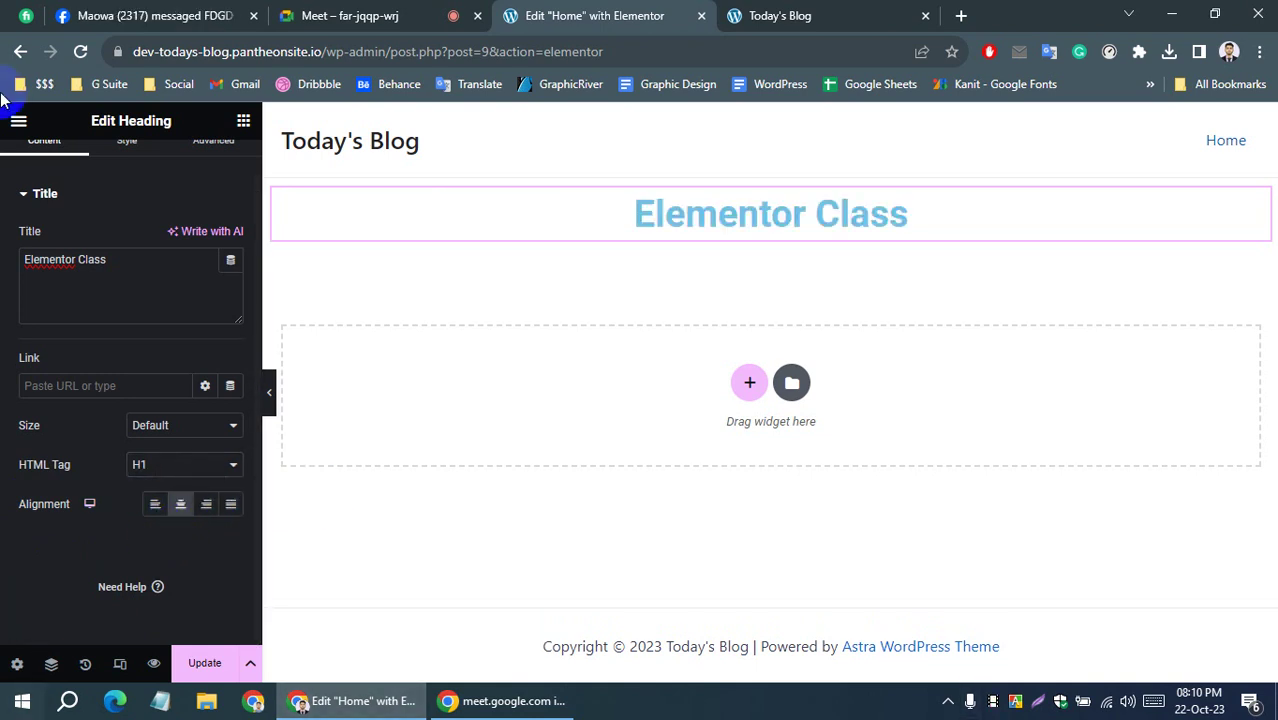
{"action": "scroll", "coordinate": [100, 502], "scroll_direction": "up", "scroll_amount": 2}
{"action": "left_click", "coordinate": [126, 178]}
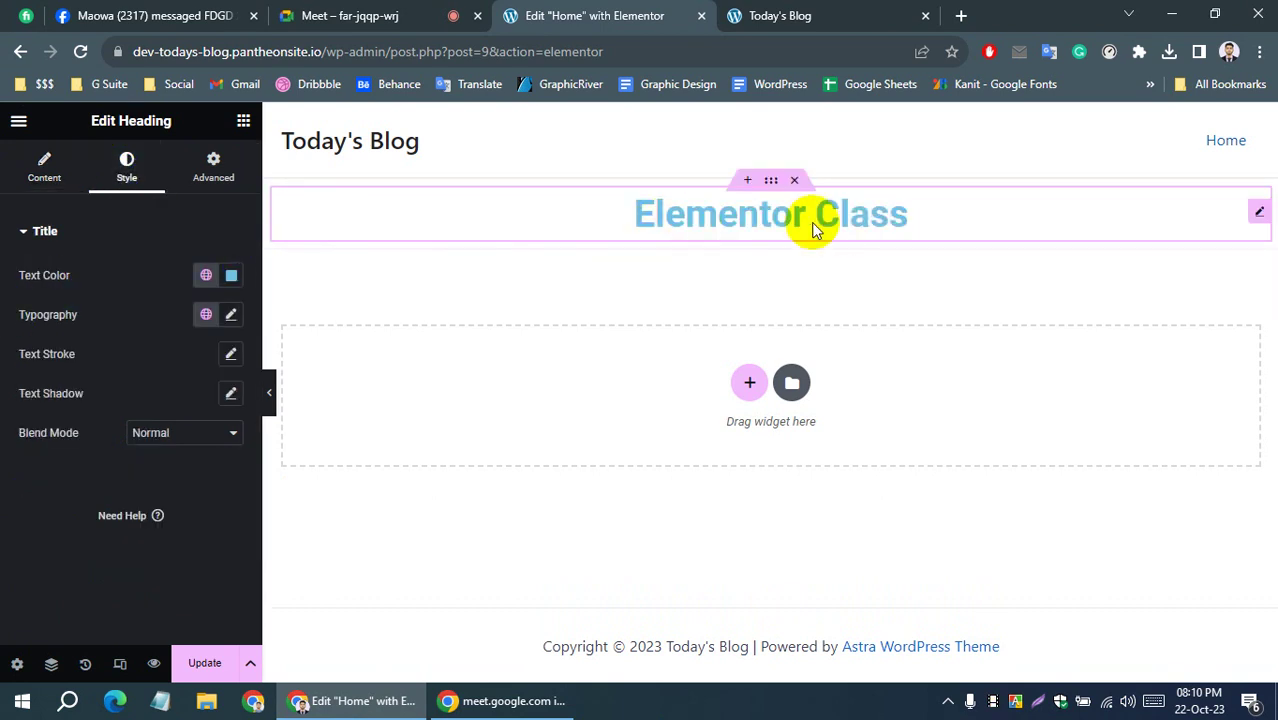
Change the heading's text colour from light blue to dark navy (#170964)
{"action": "left_click", "coordinate": [232, 277]}
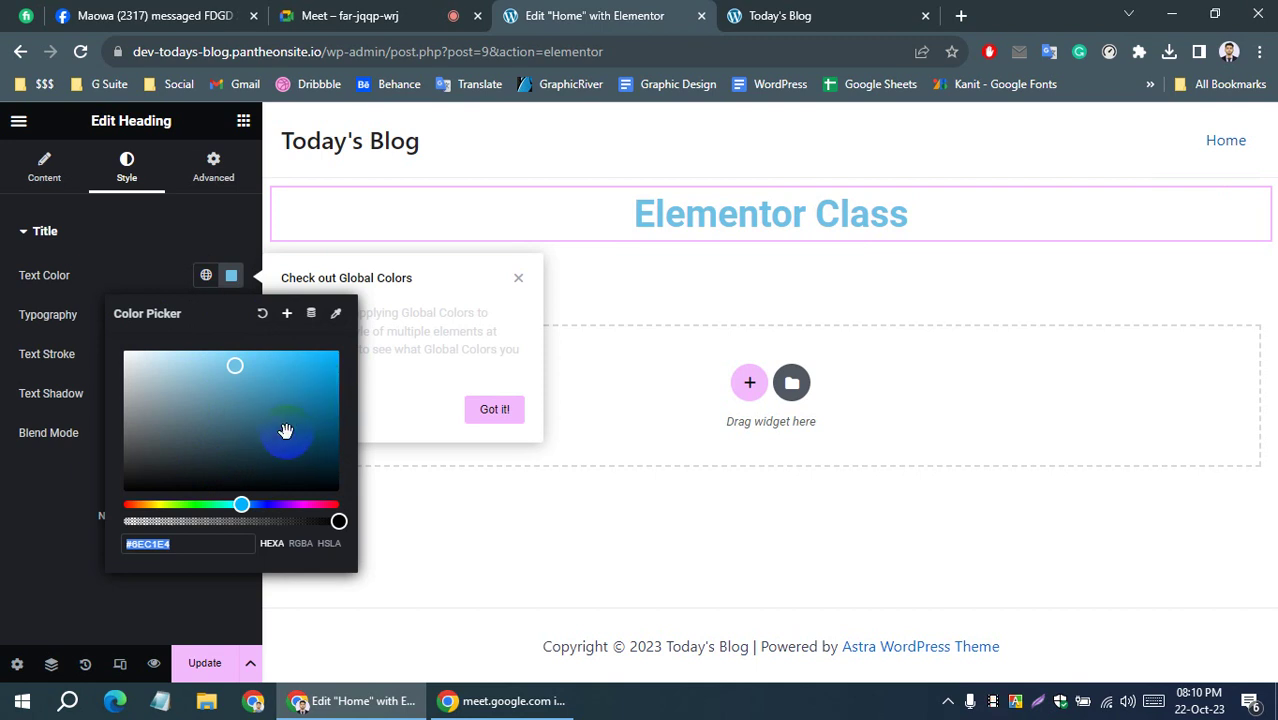
{"action": "left_click_drag", "start_coordinate": [245, 505], "coordinate": [268, 504]}
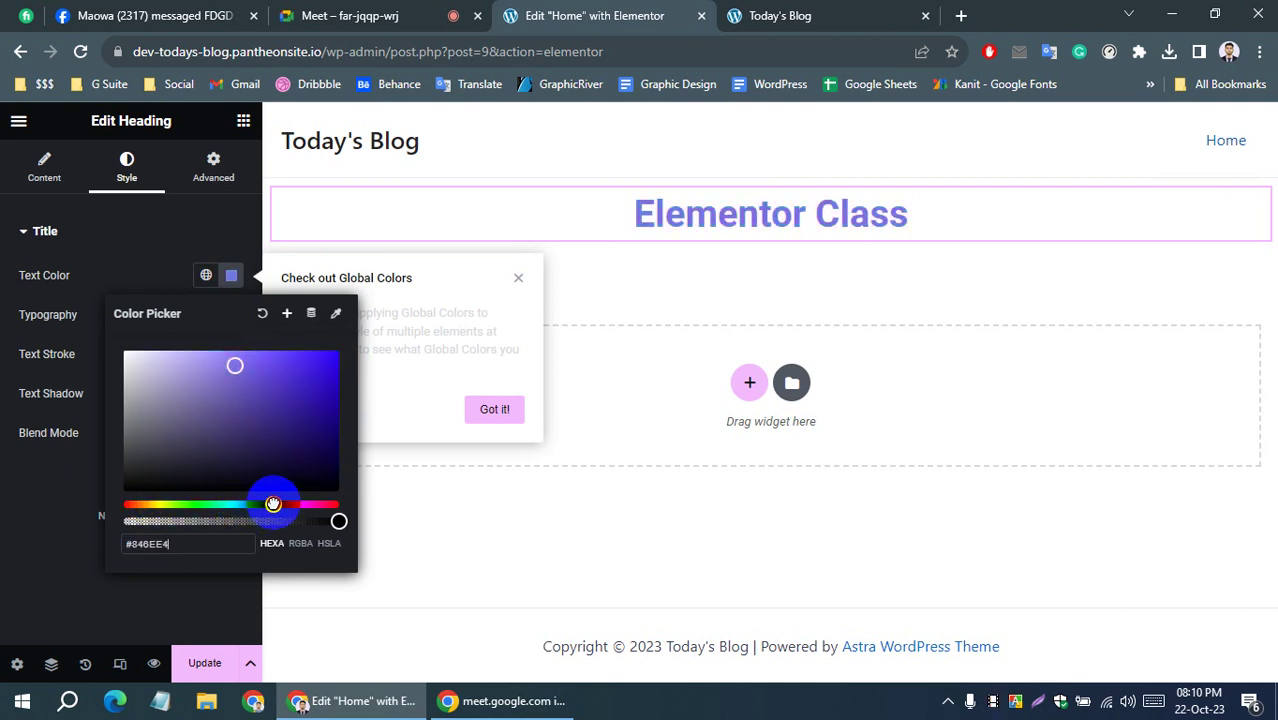
{"action": "left_click_drag", "start_coordinate": [275, 504], "coordinate": [271, 504]}
{"action": "left_click_drag", "start_coordinate": [299, 379], "coordinate": [331, 449]}
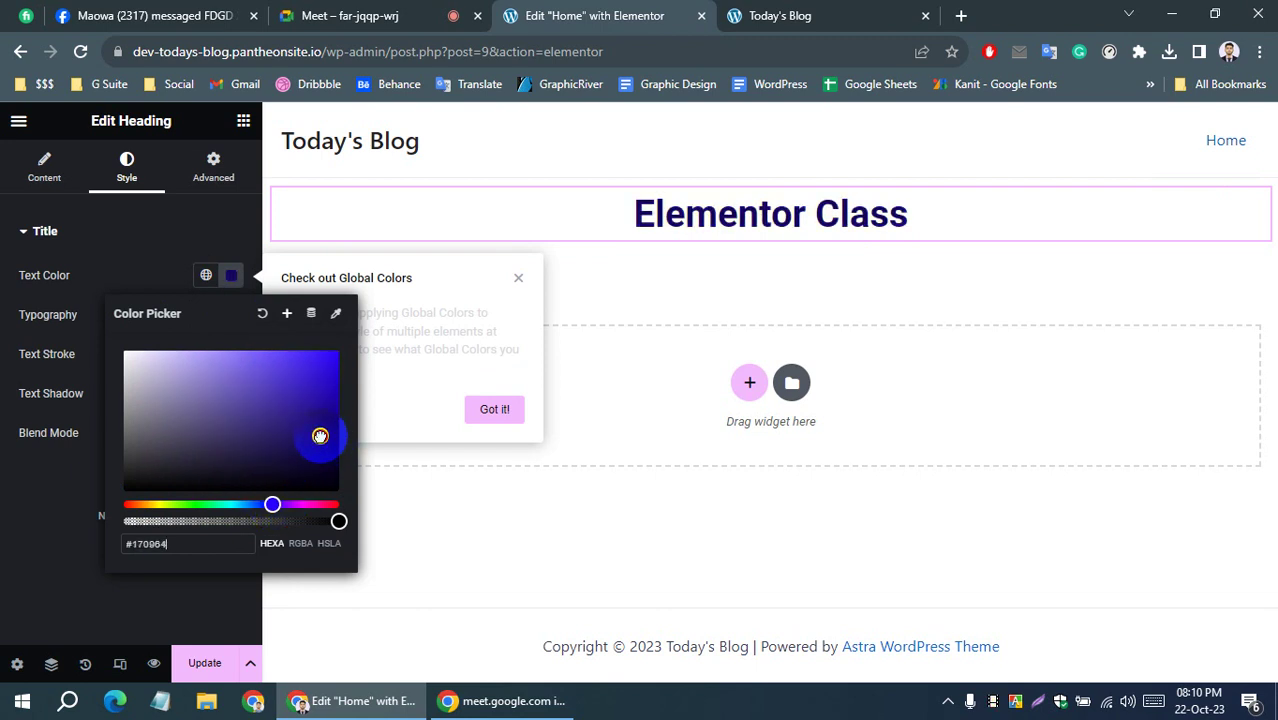
{"action": "left_click", "coordinate": [60, 486]}
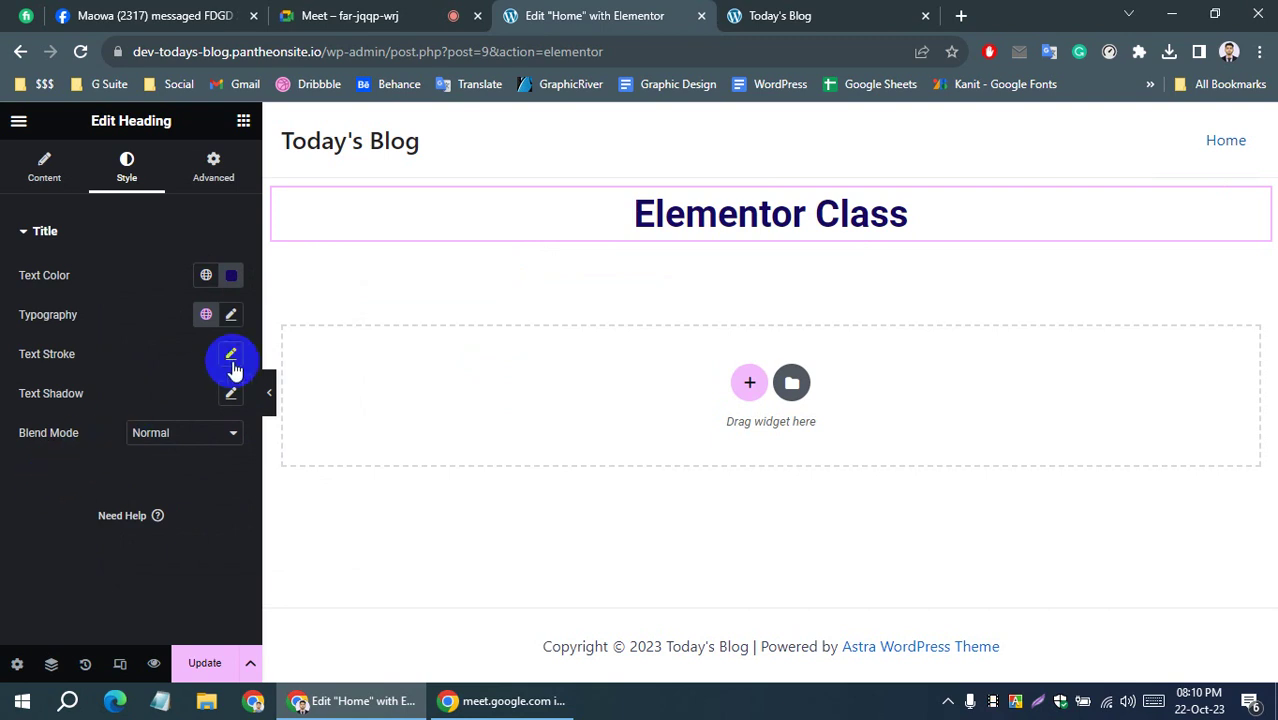
Set the heading's typography font family to Rozha One
{"action": "left_click", "coordinate": [229, 318]}
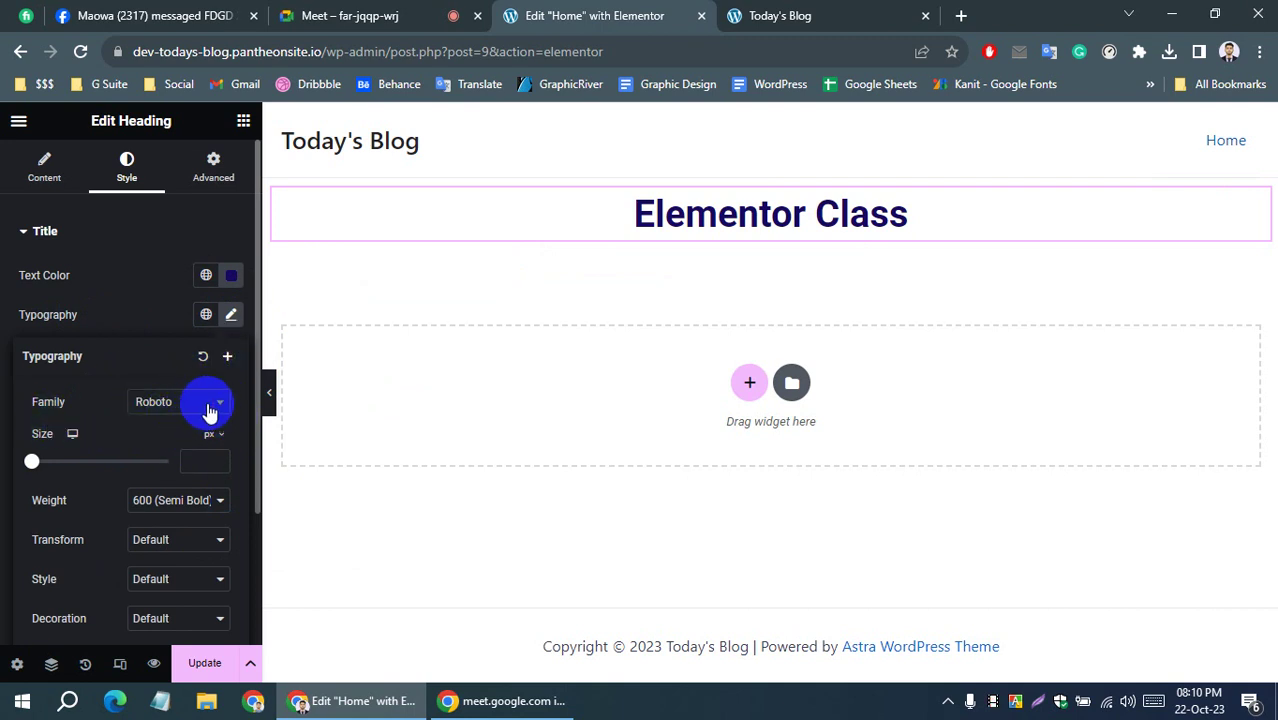
{"action": "left_click", "coordinate": [212, 405]}
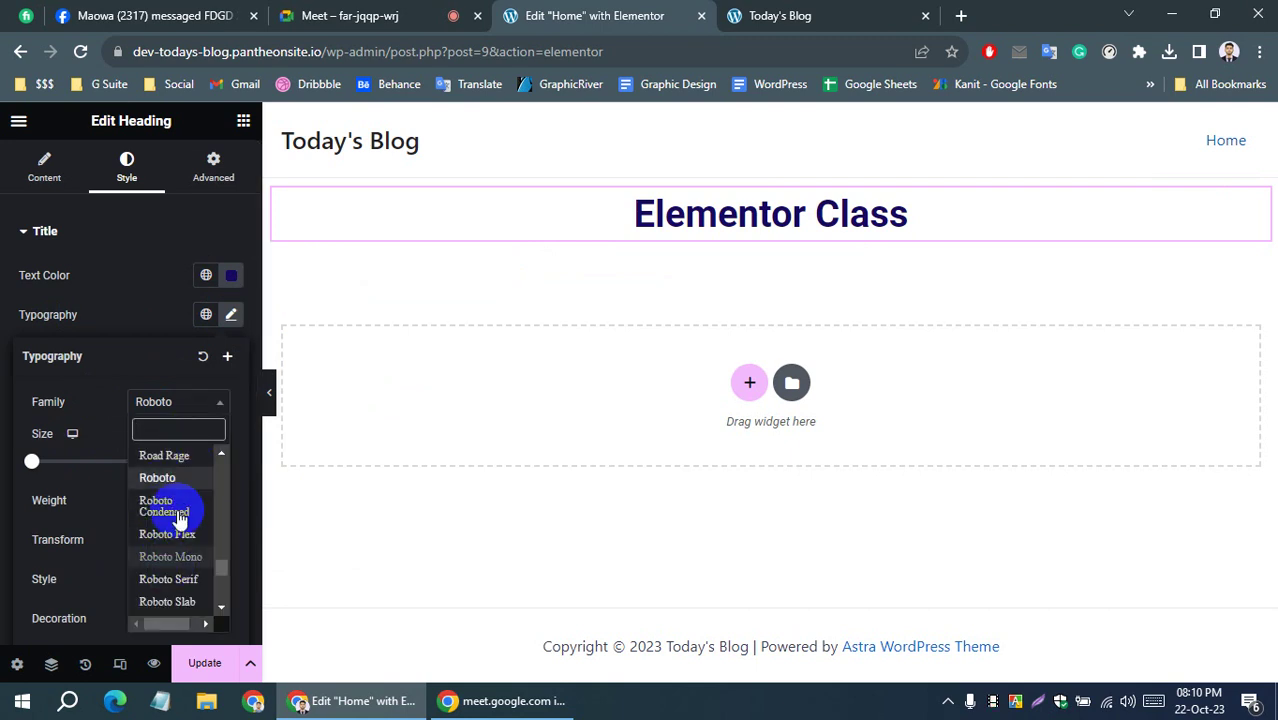
{"action": "scroll", "coordinate": [178, 528], "scroll_direction": "down", "scroll_amount": 3}
{"action": "scroll", "coordinate": [178, 528], "scroll_direction": "down", "scroll_amount": 3}
{"action": "scroll", "coordinate": [178, 528], "scroll_direction": "down", "scroll_amount": 3}
{"action": "scroll", "coordinate": [177, 528], "scroll_direction": "down", "scroll_amount": 3}
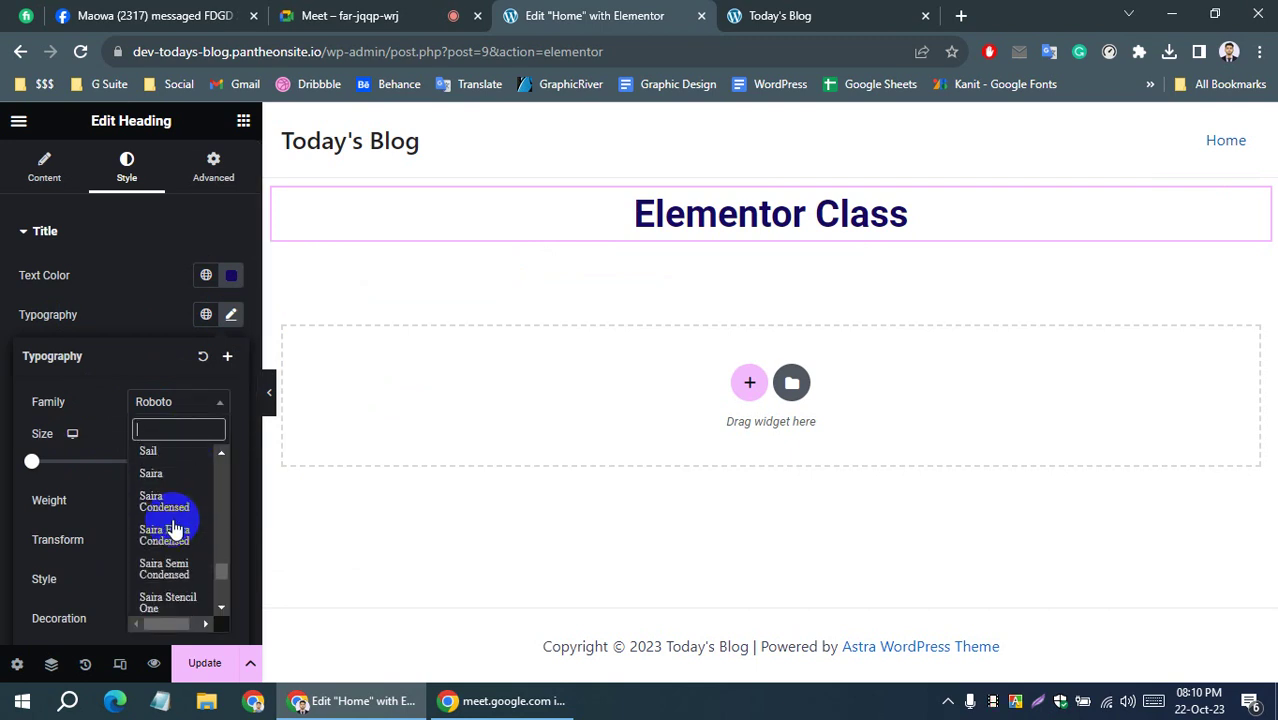
{"action": "scroll", "coordinate": [175, 528], "scroll_direction": "down", "scroll_amount": 3}
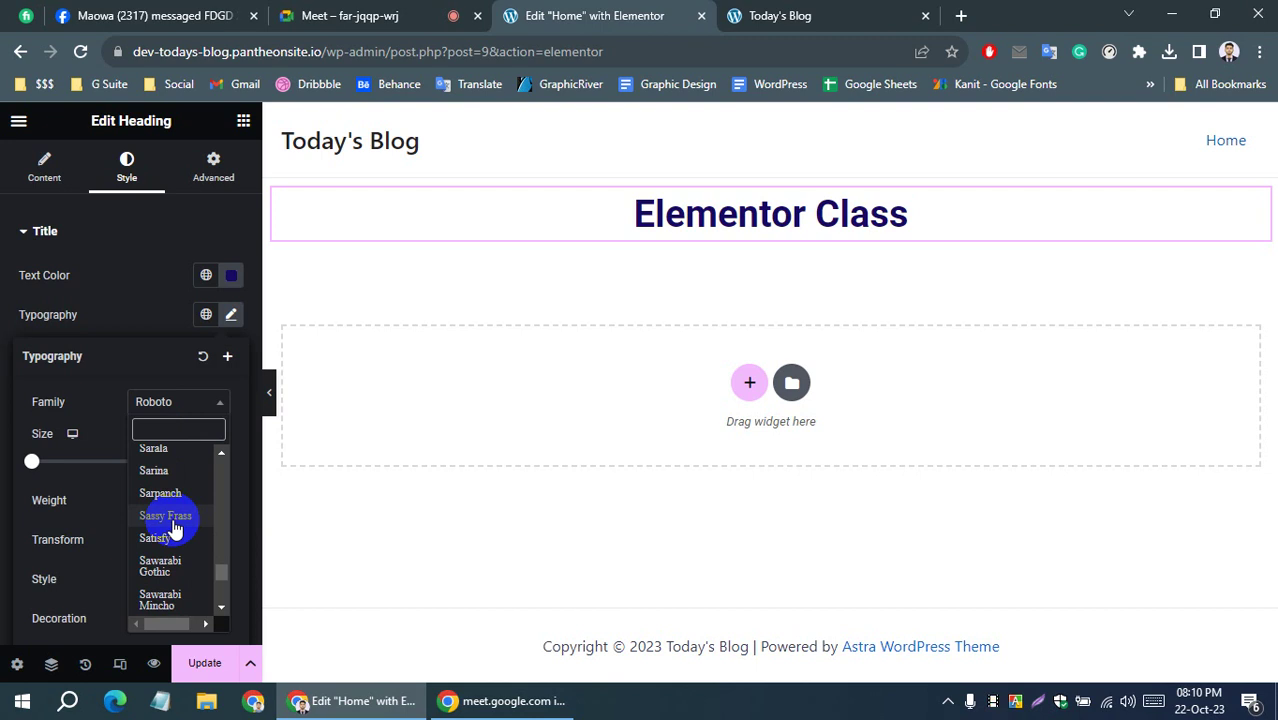
{"action": "scroll", "coordinate": [173, 528], "scroll_direction": "down", "scroll_amount": 2}
{"action": "scroll", "coordinate": [173, 528], "scroll_direction": "down", "scroll_amount": 3}
{"action": "scroll", "coordinate": [173, 528], "scroll_direction": "down", "scroll_amount": 3}
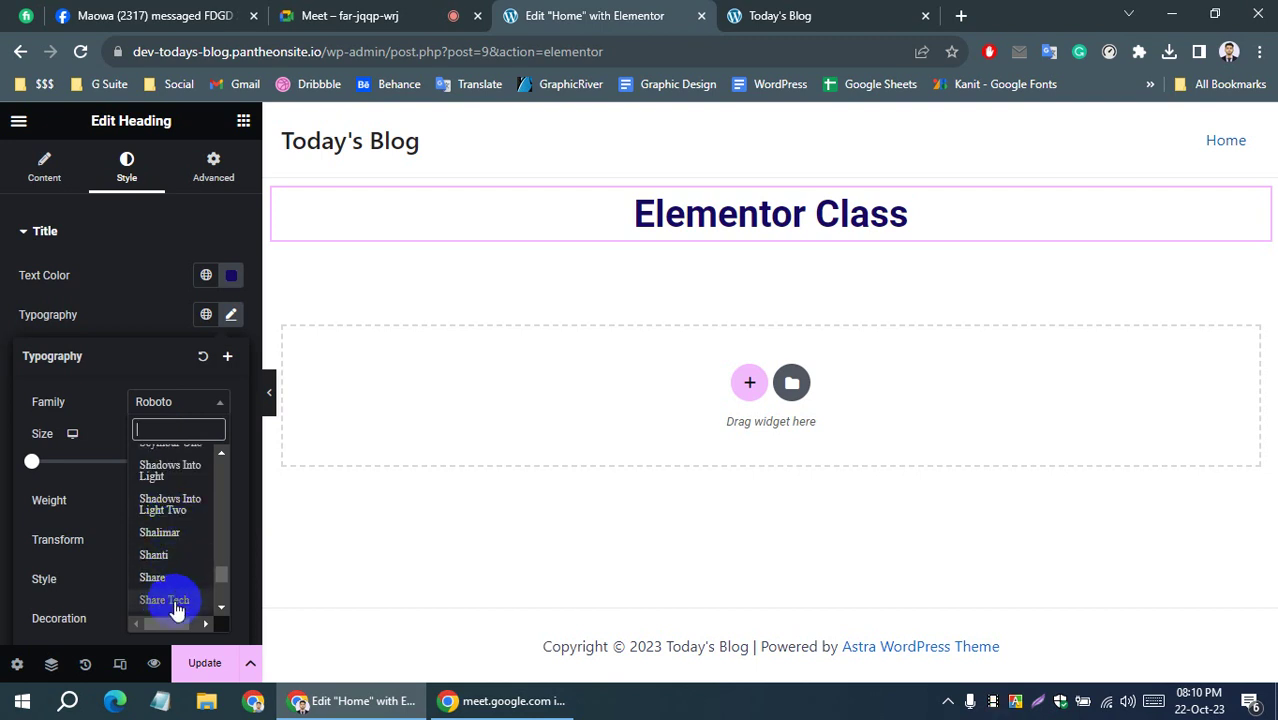
{"action": "scroll", "coordinate": [177, 560], "scroll_direction": "down", "scroll_amount": 2}
{"action": "scroll", "coordinate": [177, 530], "scroll_direction": "down", "scroll_amount": 2}
{"action": "scroll", "coordinate": [177, 540], "scroll_direction": "down", "scroll_amount": 1}
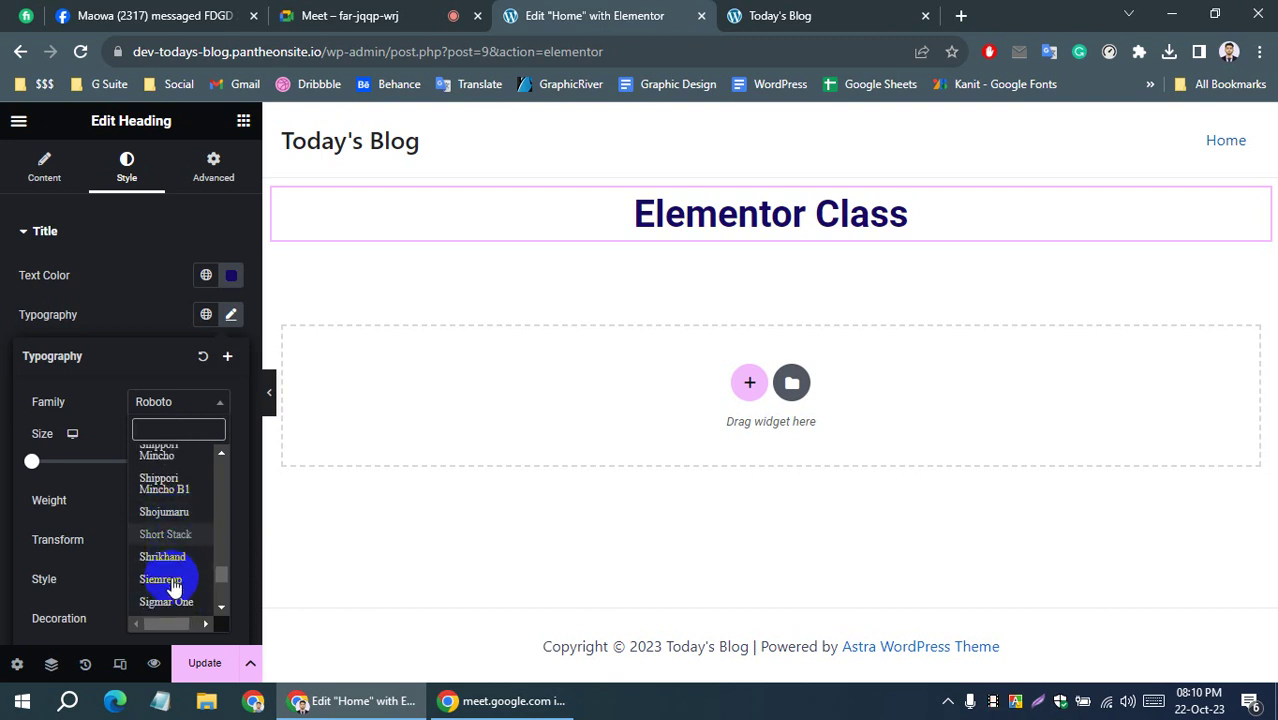
{"action": "scroll", "coordinate": [172, 570], "scroll_direction": "up", "scroll_amount": 5}
{"action": "scroll", "coordinate": [173, 560], "scroll_direction": "up", "scroll_amount": 8}
{"action": "scroll", "coordinate": [174, 553], "scroll_direction": "up", "scroll_amount": 8}
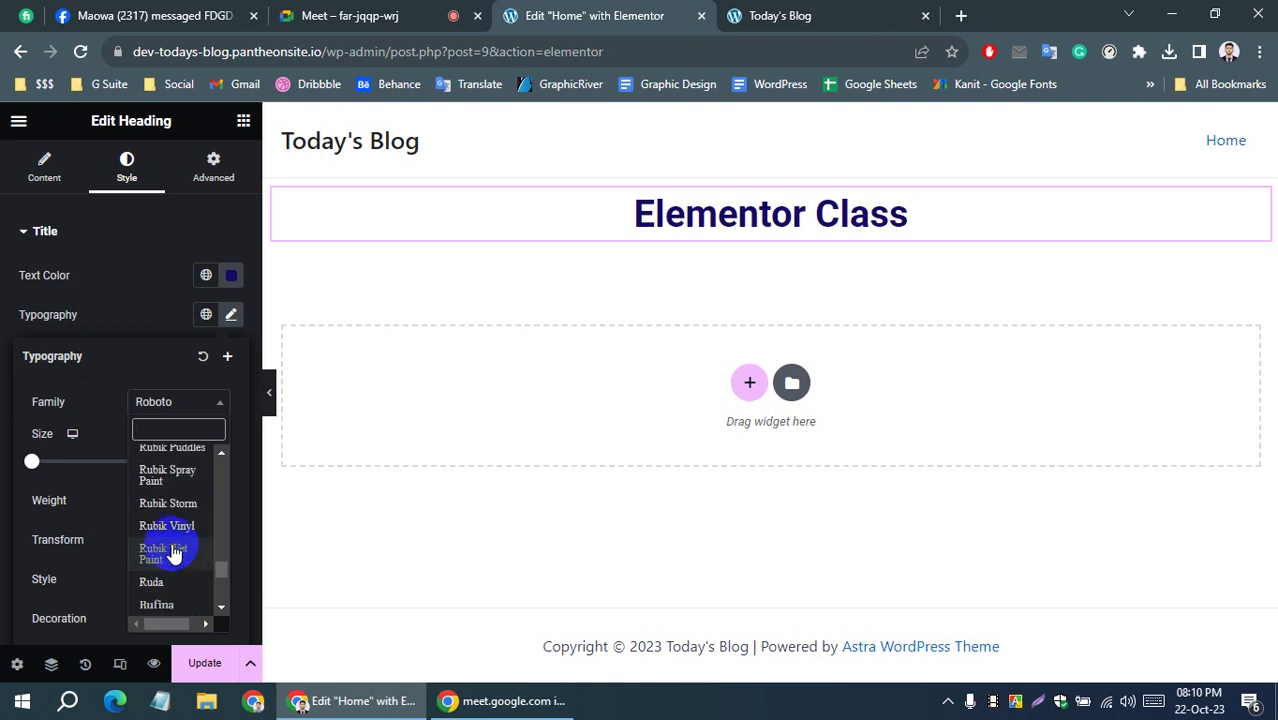
{"action": "scroll", "coordinate": [173, 553], "scroll_direction": "up", "scroll_amount": 3}
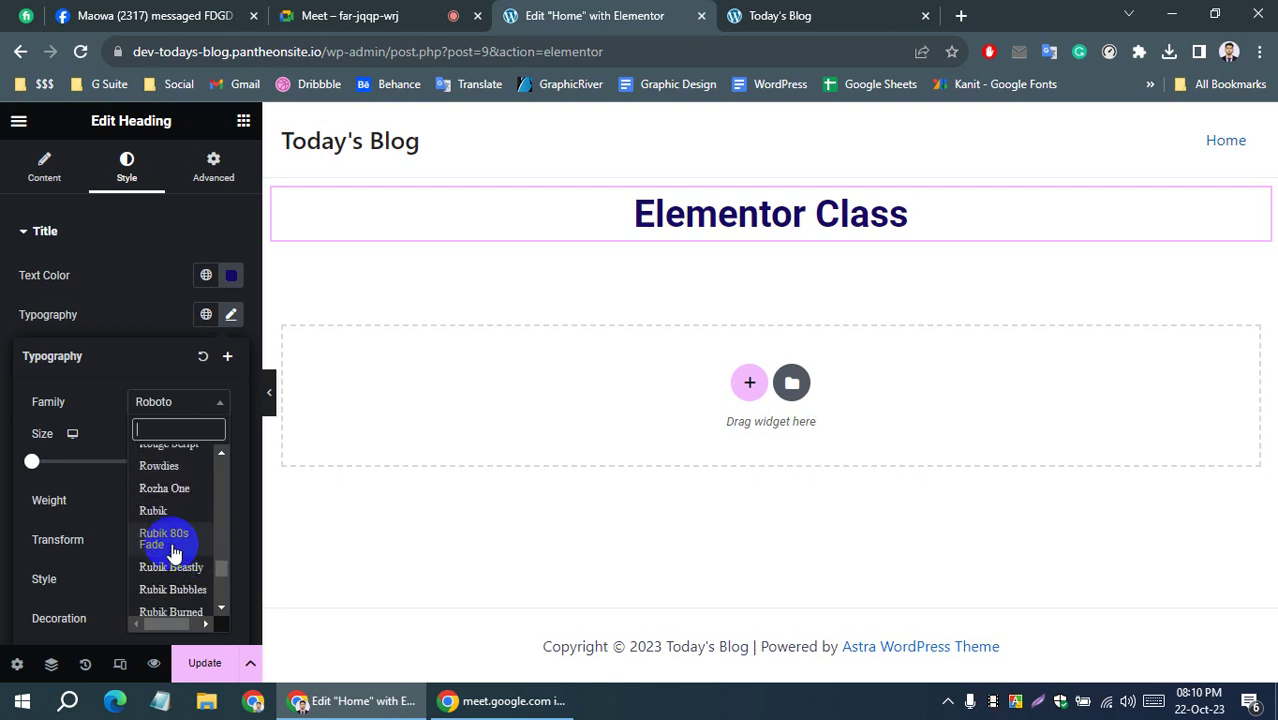
{"action": "left_click", "coordinate": [168, 490]}
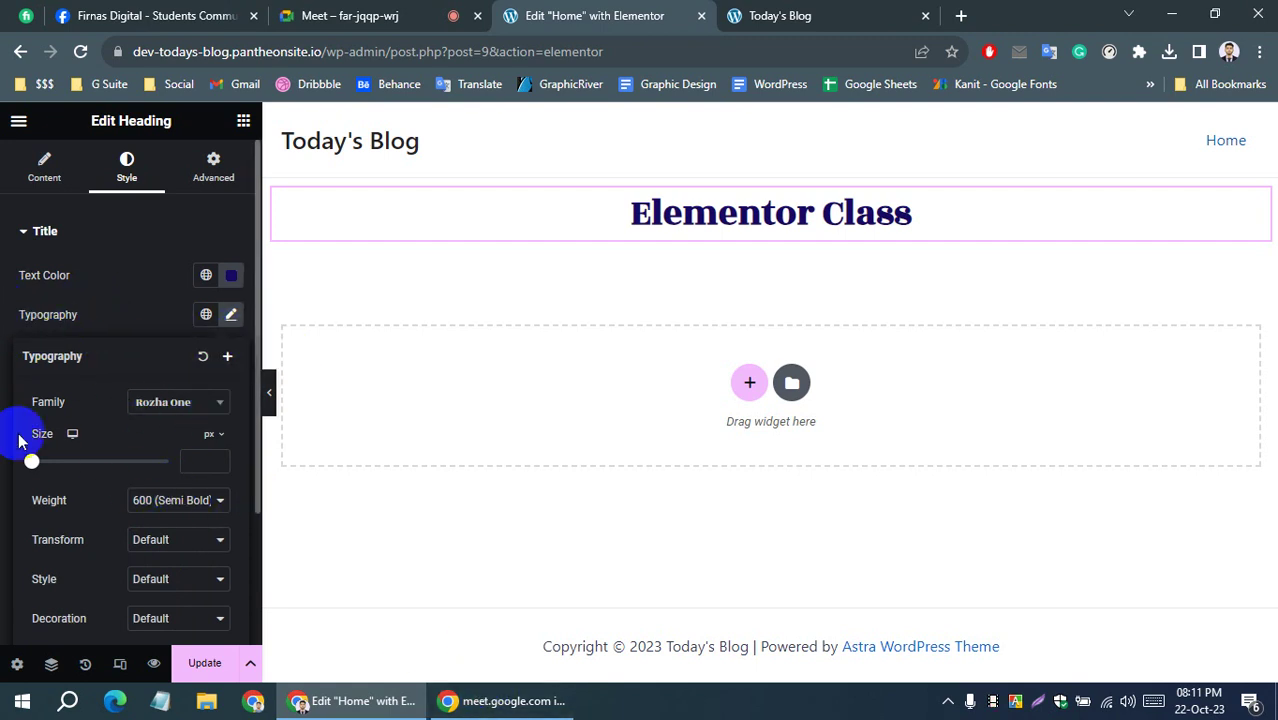
Try a 3 px text stroke on the heading, then reset it
{"action": "left_click", "coordinate": [5, 320]}
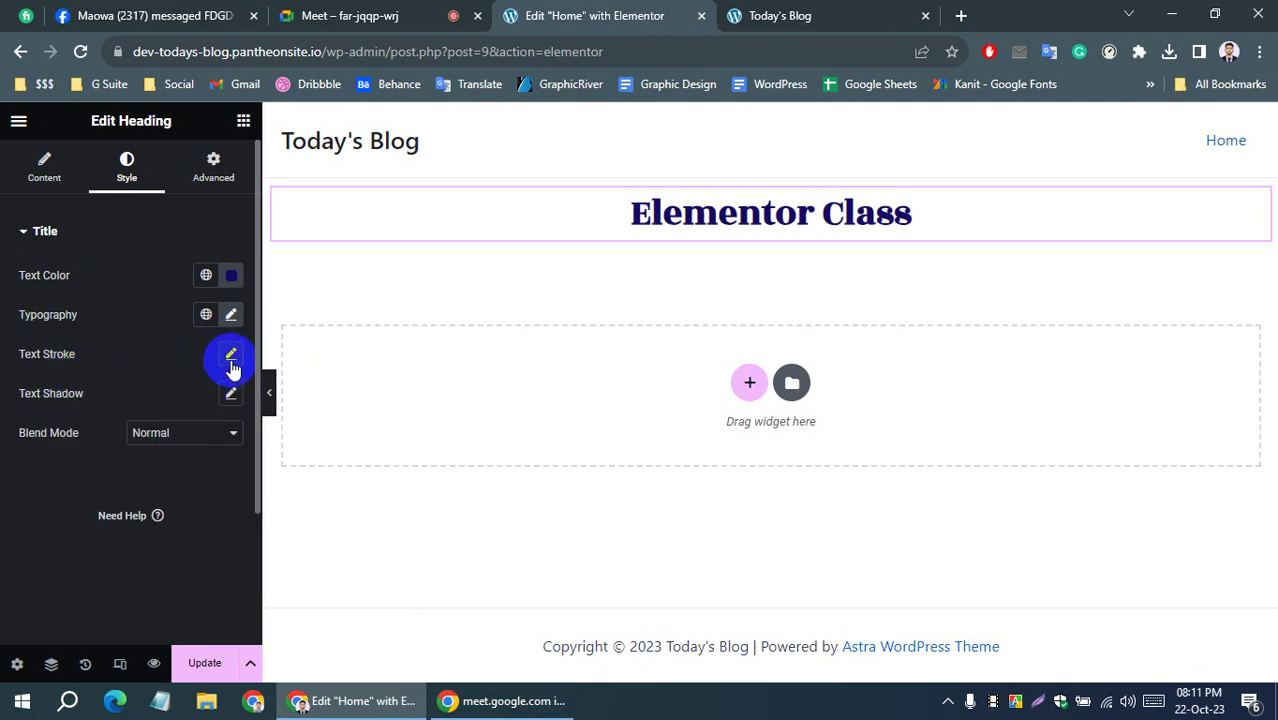
{"action": "left_click", "coordinate": [231, 358]}
{"action": "mouse_move", "coordinate": [31, 424]}
{"action": "left_mouse_down"}
{"action": "mouse_move", "coordinate": [85, 432]}
{"action": "mouse_move", "coordinate": [33, 424]}
{"action": "left_mouse_up"}
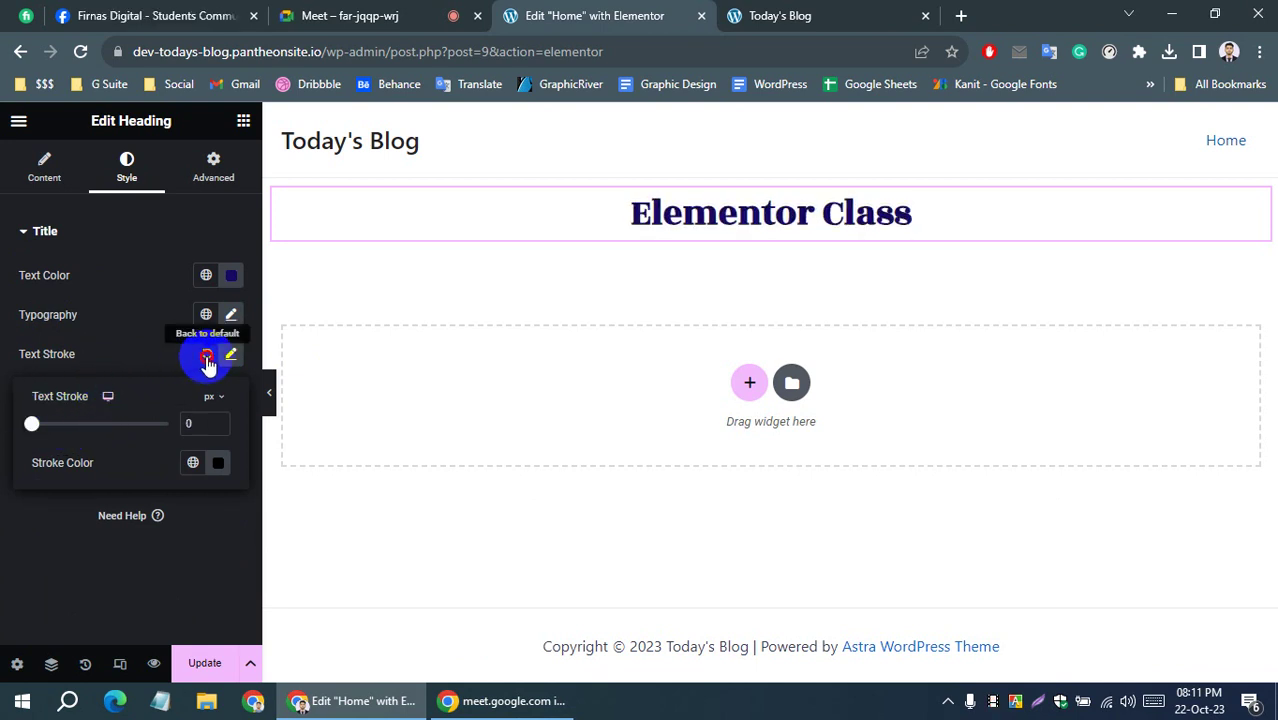
{"action": "left_click", "coordinate": [207, 357]}
{"action": "left_click", "coordinate": [229, 356]}
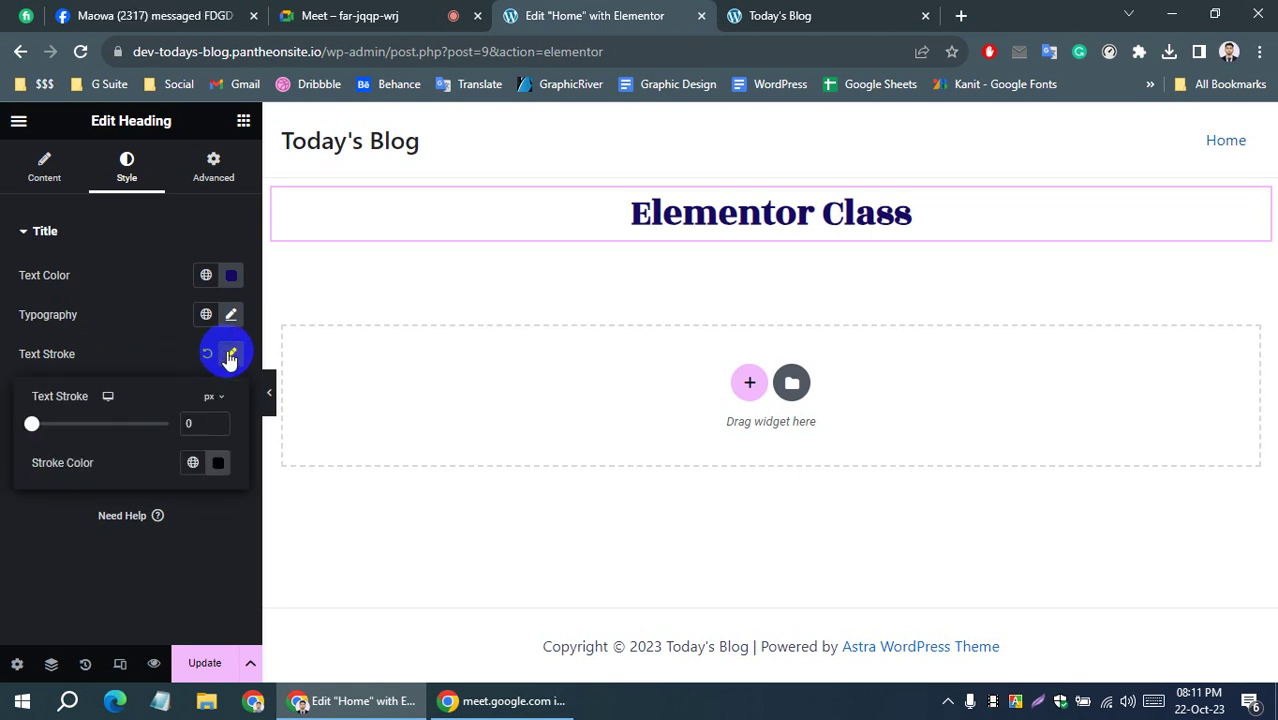
{"action": "left_click", "coordinate": [169, 353]}
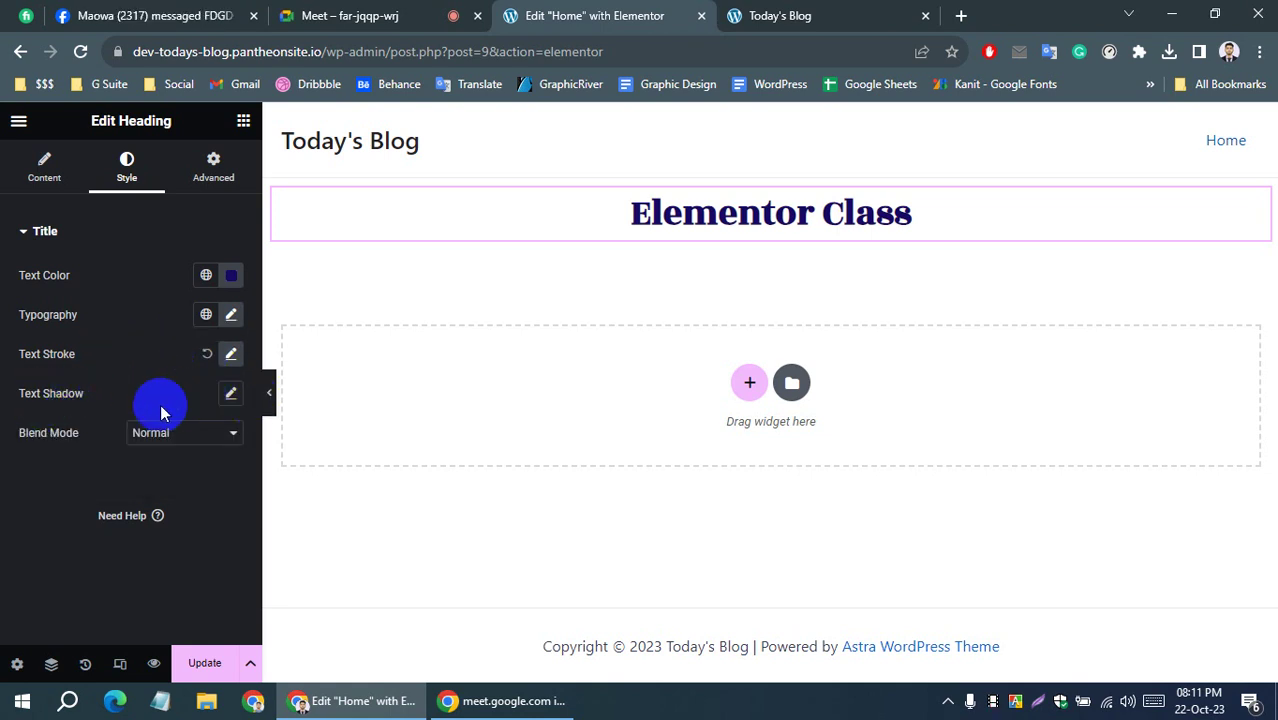
Try a text shadow with a vertical offset, remove it, and review the Blend Mode options
{"action": "left_click", "coordinate": [231, 396]}
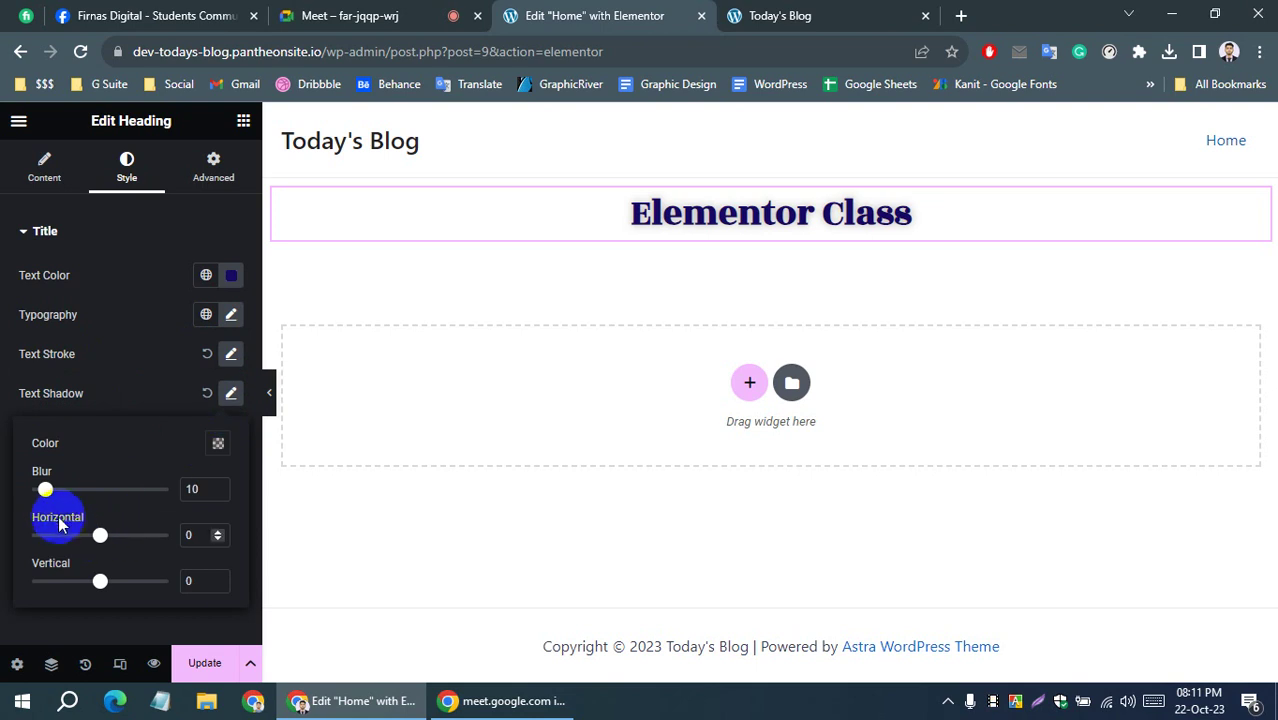
{"action": "left_click", "coordinate": [99, 536]}
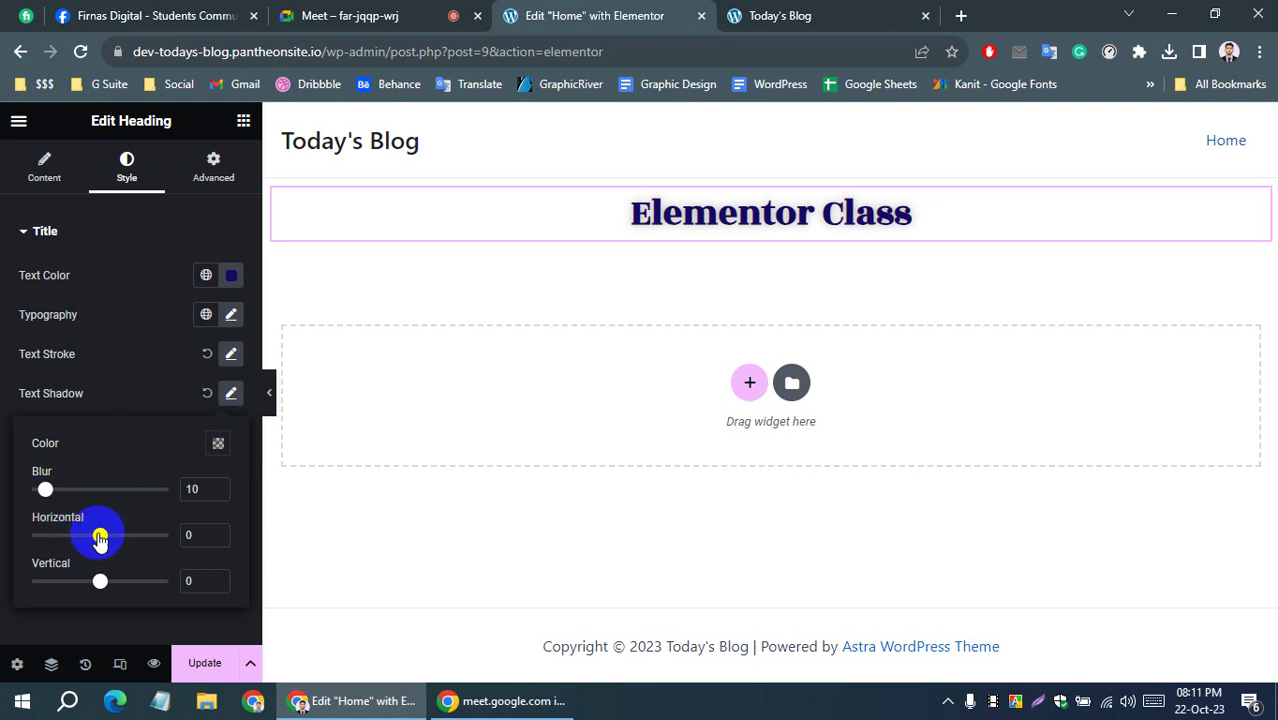
{"action": "left_click", "coordinate": [100, 581]}
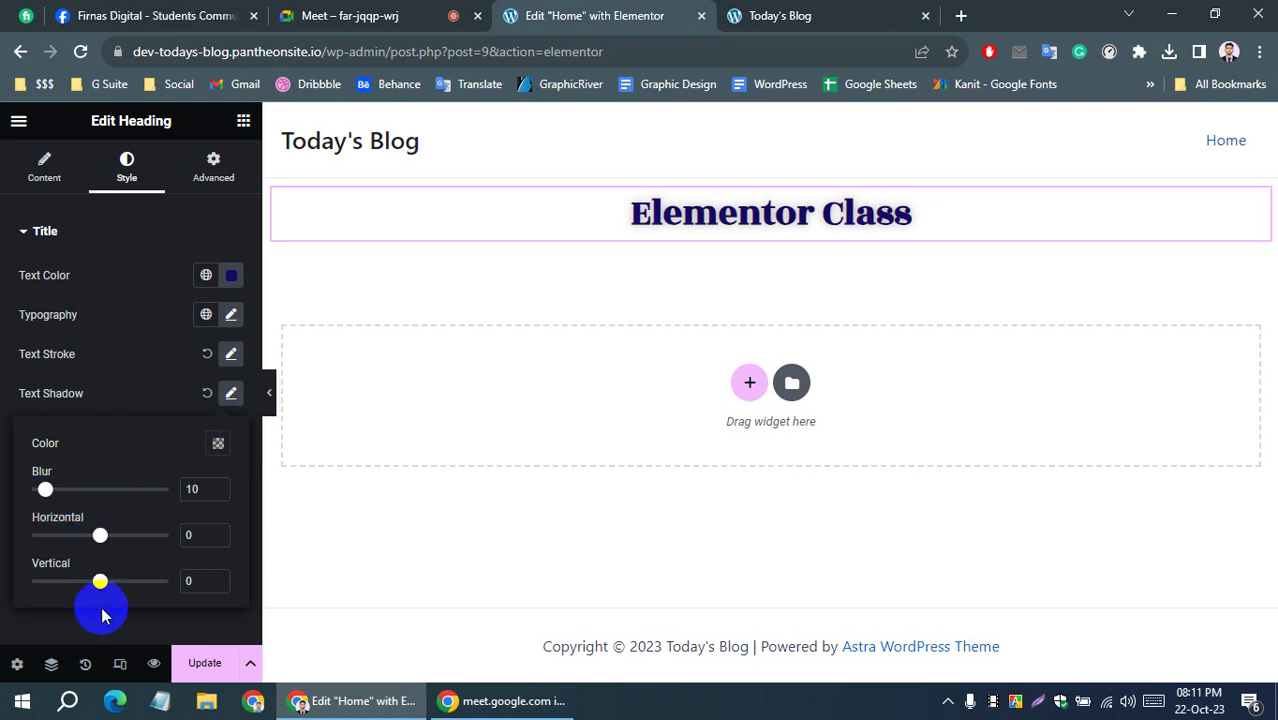
{"action": "mouse_move", "coordinate": [104, 588]}
{"action": "left_mouse_down"}
{"action": "mouse_move", "coordinate": [120, 587]}
{"action": "mouse_move", "coordinate": [105, 589]}
{"action": "left_mouse_up"}
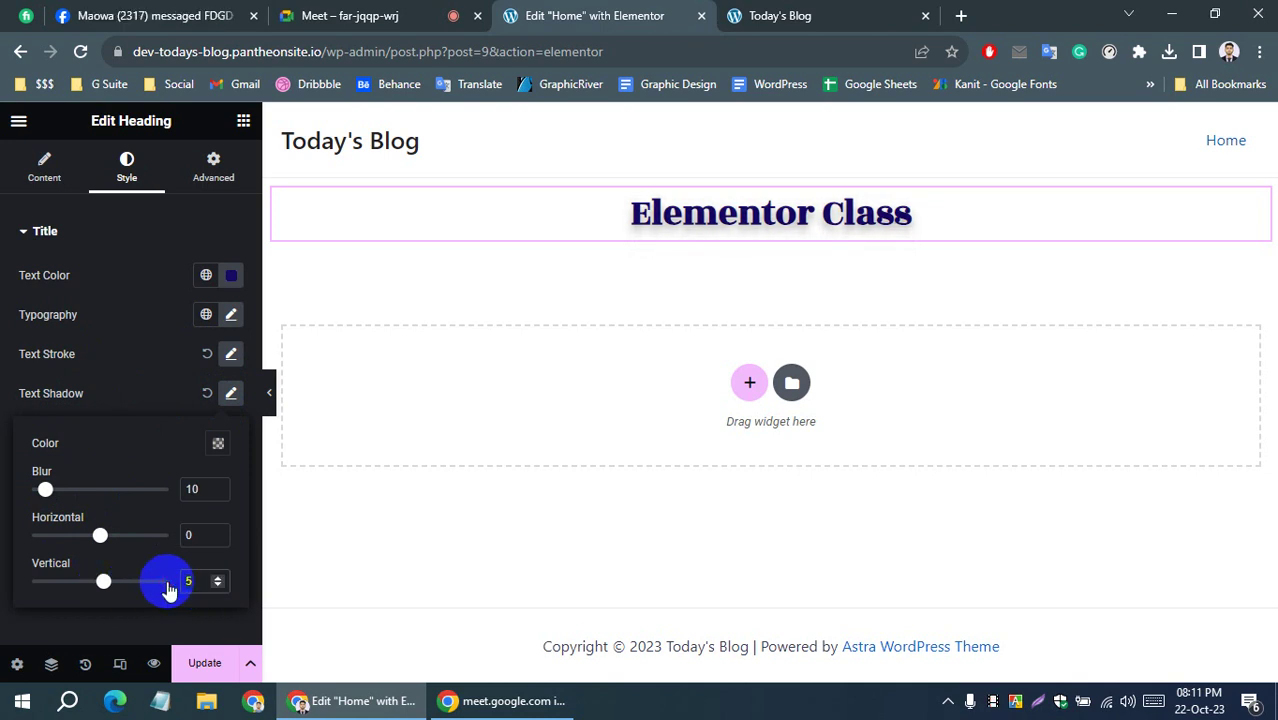
{"action": "type", "text": "0"}
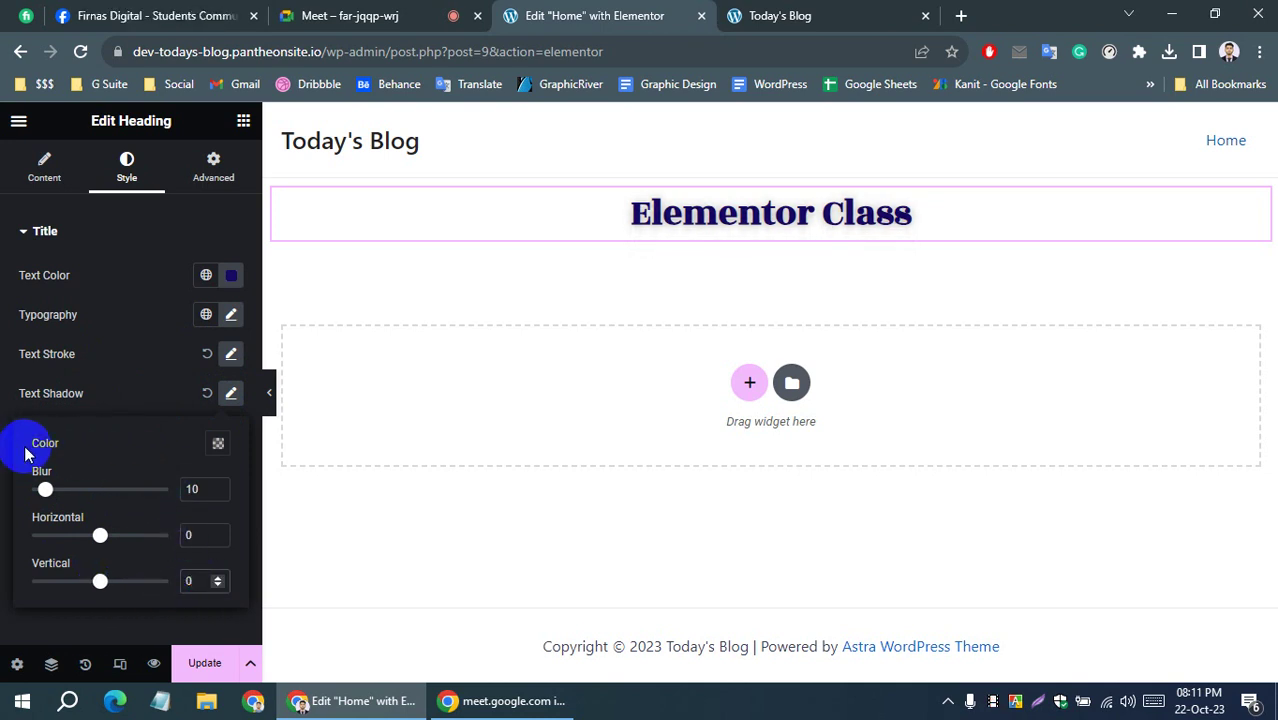
{"action": "left_click", "coordinate": [3, 455]}
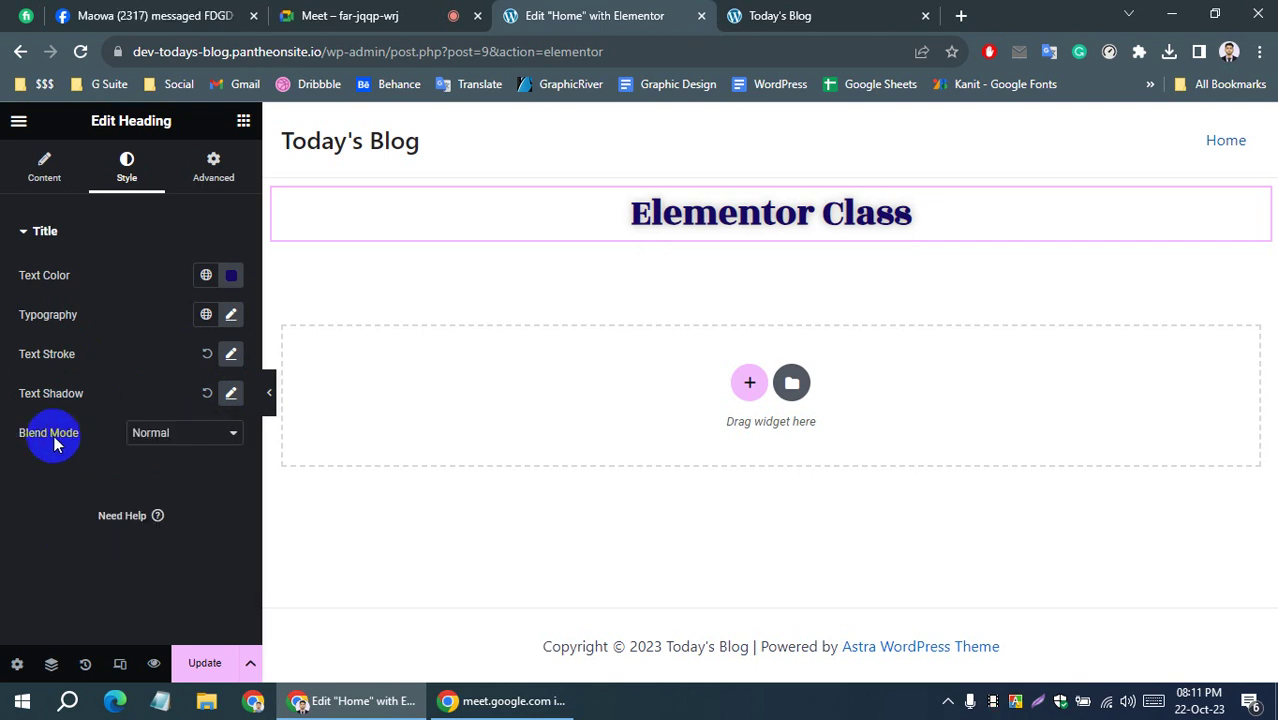
{"action": "left_click", "coordinate": [207, 394]}
{"action": "left_click", "coordinate": [197, 438]}
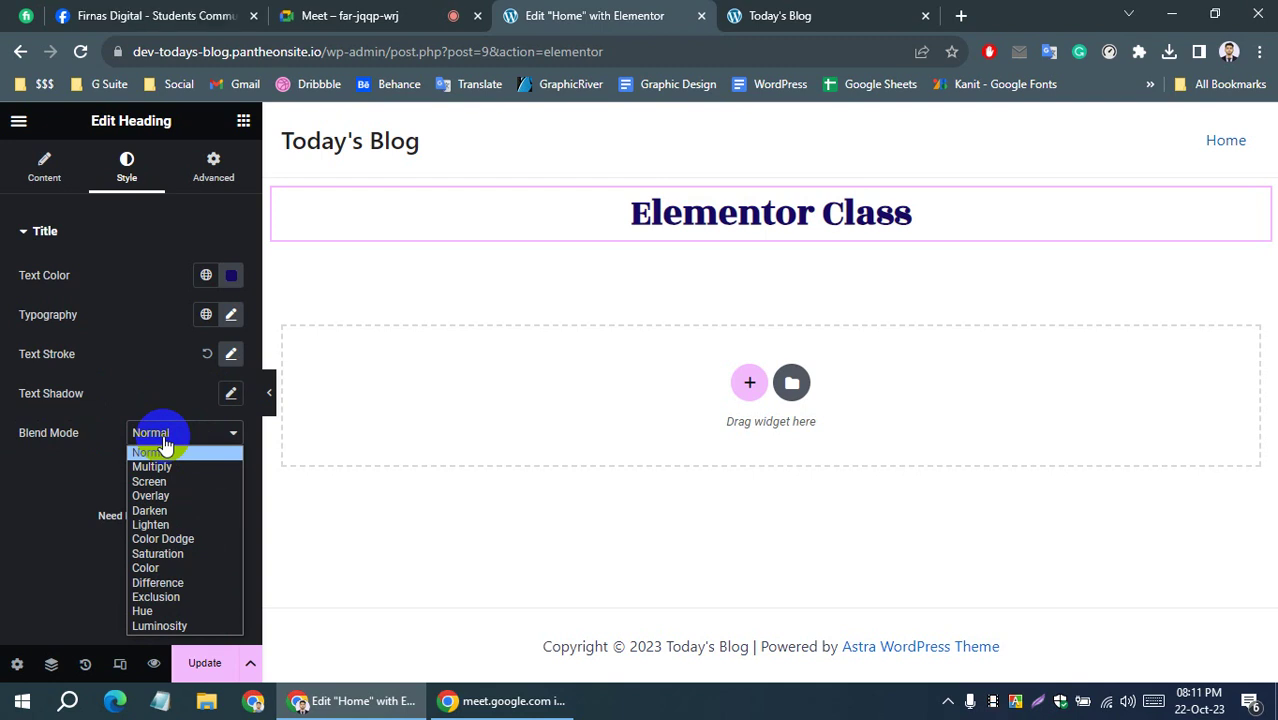
{"action": "left_click", "coordinate": [165, 442]}
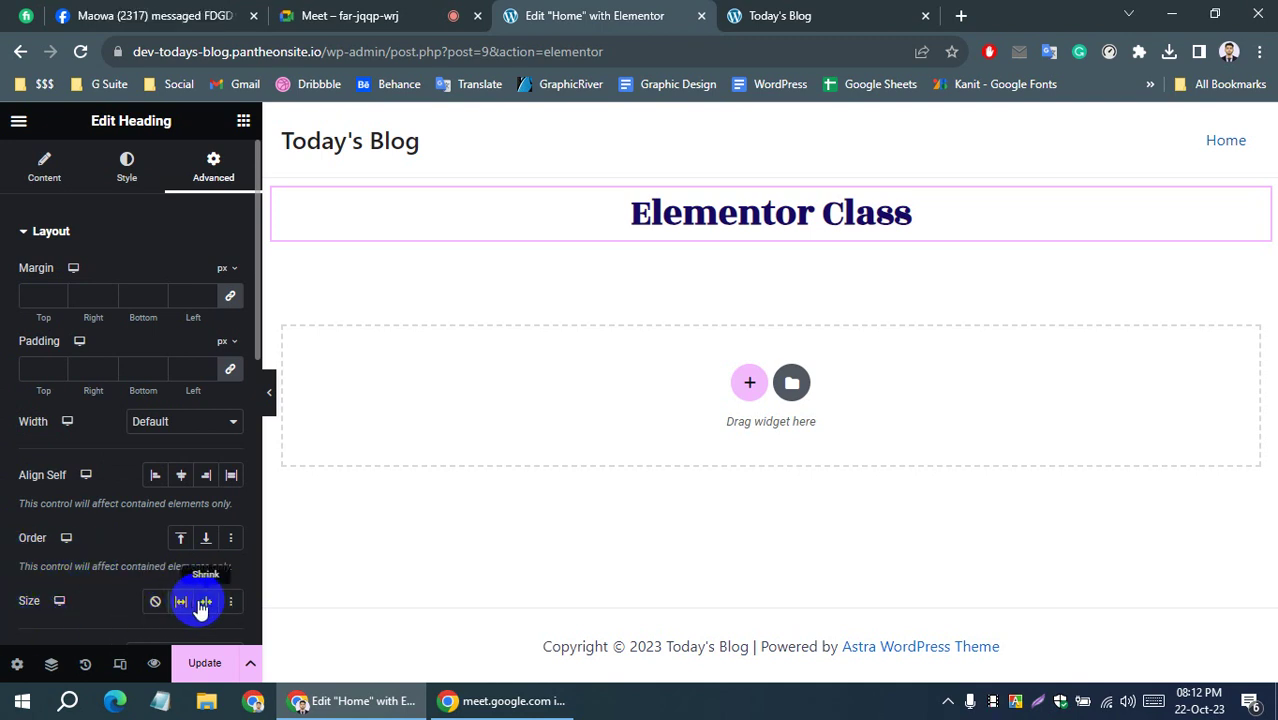
{"action": "scroll", "coordinate": [25, 545], "scroll_direction": "down", "scroll_amount": 1}
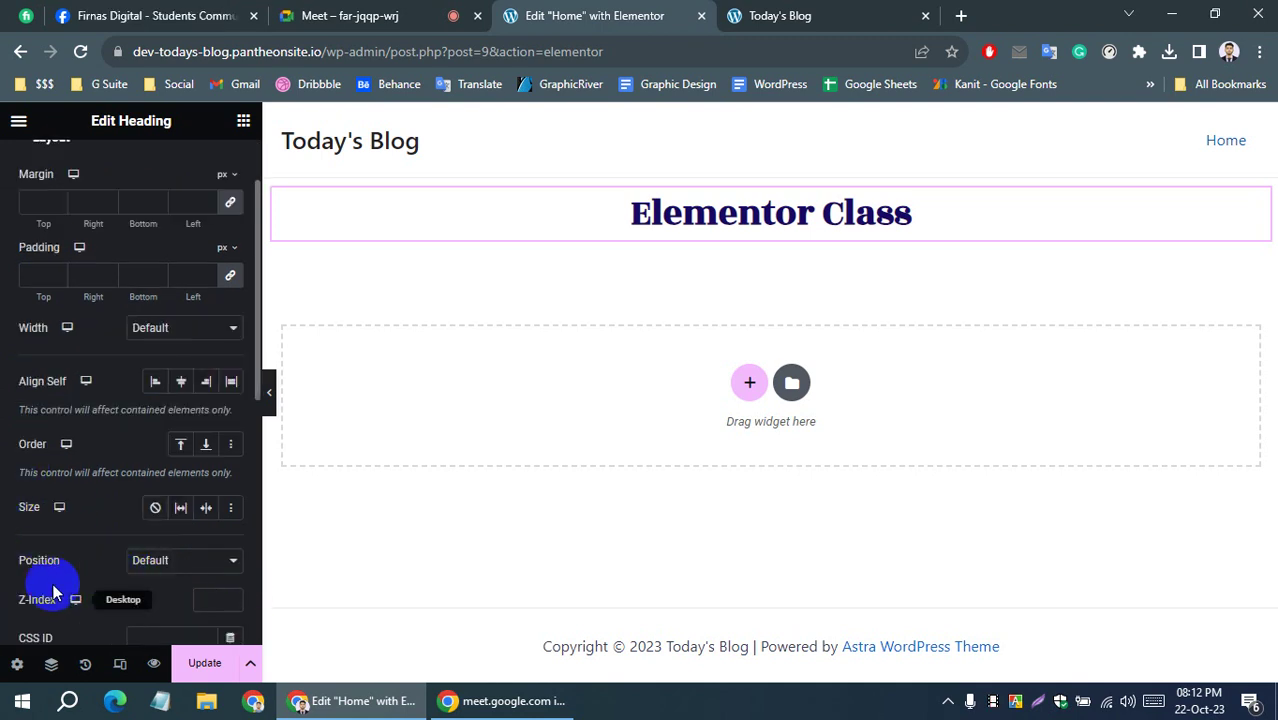
{"action": "scroll", "coordinate": [20, 520], "scroll_direction": "down", "scroll_amount": 1}
{"action": "left_click", "coordinate": [157, 480]}
{"action": "left_click", "coordinate": [163, 482]}
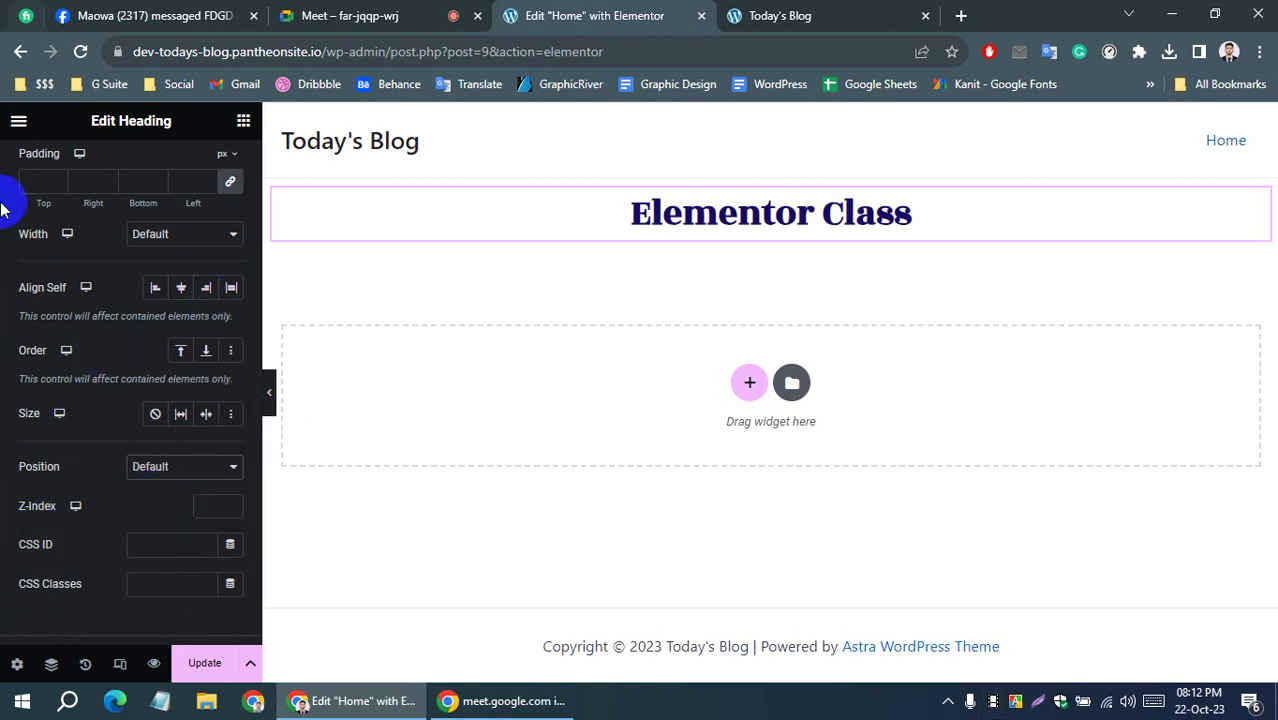
{"action": "scroll", "coordinate": [3, 463], "scroll_direction": "up", "scroll_amount": 2}
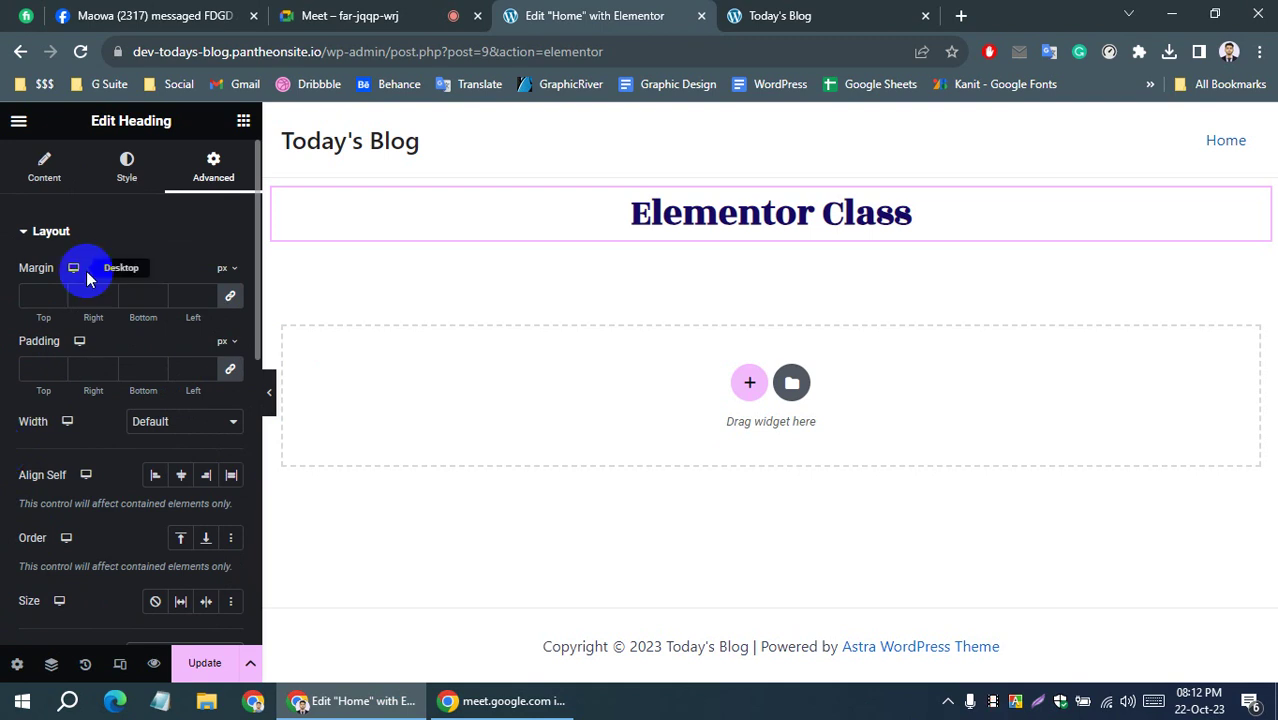
{"action": "left_click", "coordinate": [126, 165]}
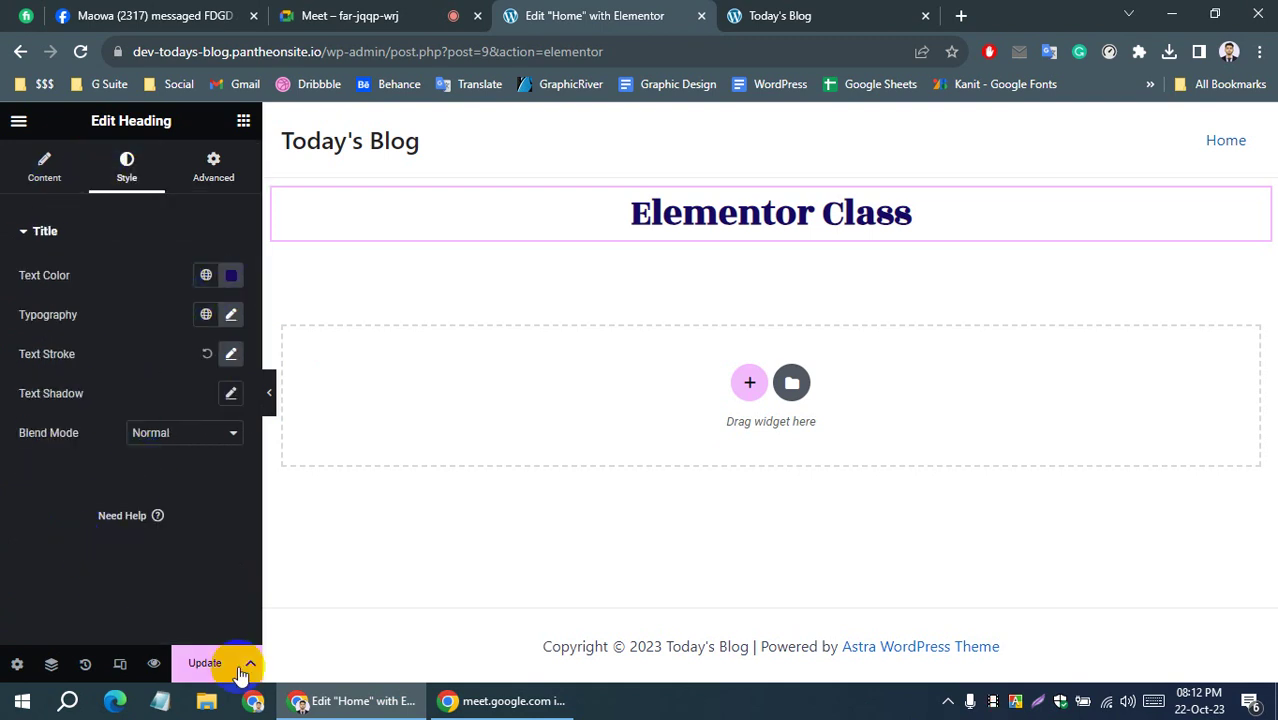
Update the Home page and reload the live Today's Blog site to check the result
{"action": "left_click", "coordinate": [205, 670]}
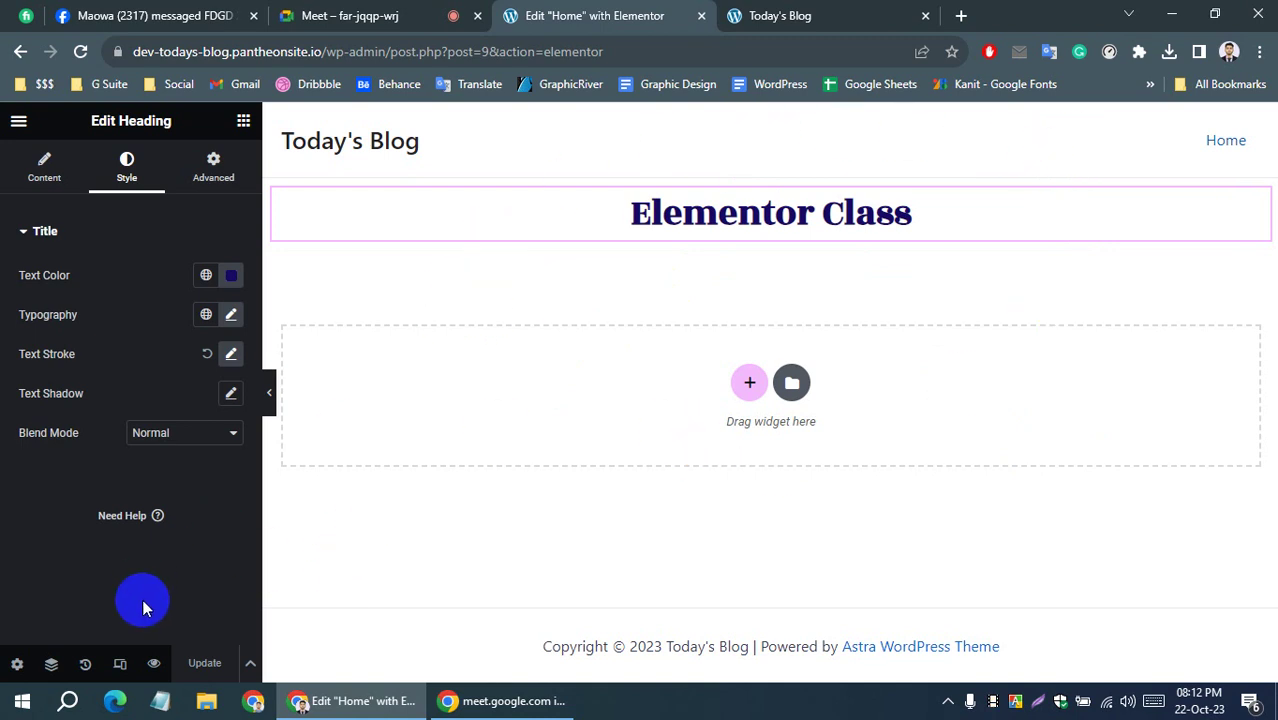
{"action": "left_click", "coordinate": [800, 15]}
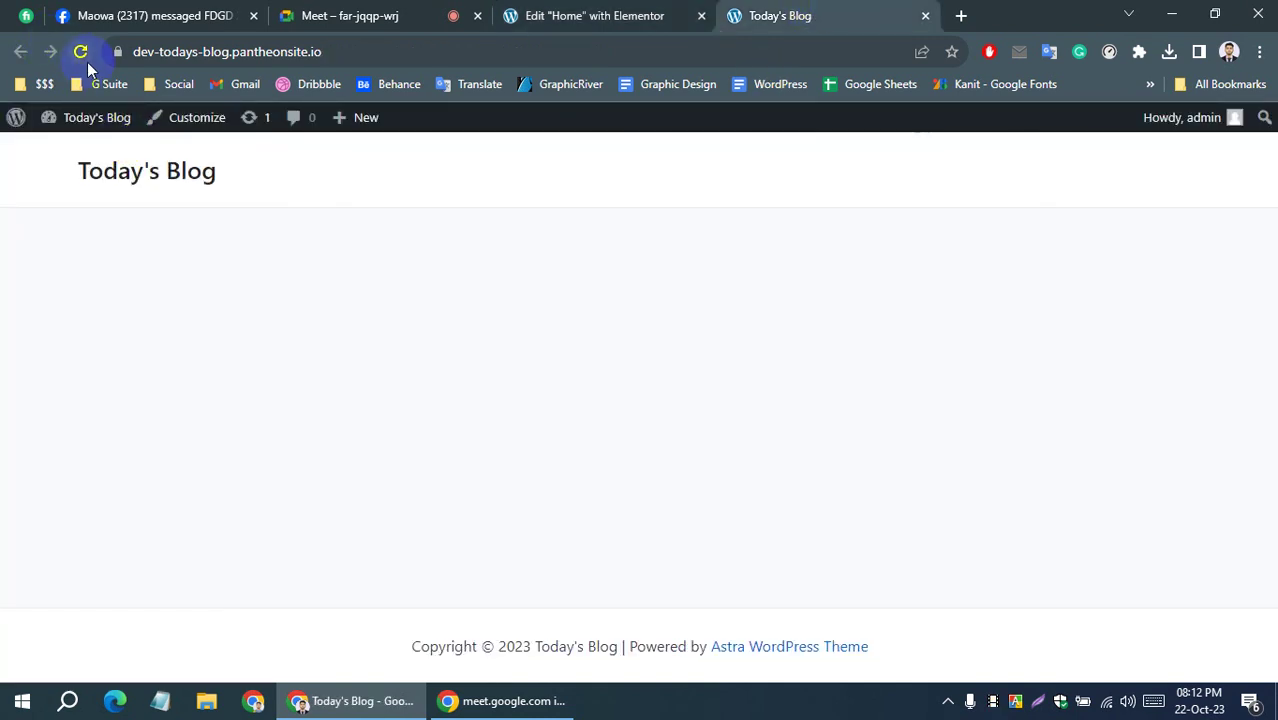
{"action": "left_click", "coordinate": [80, 51]}
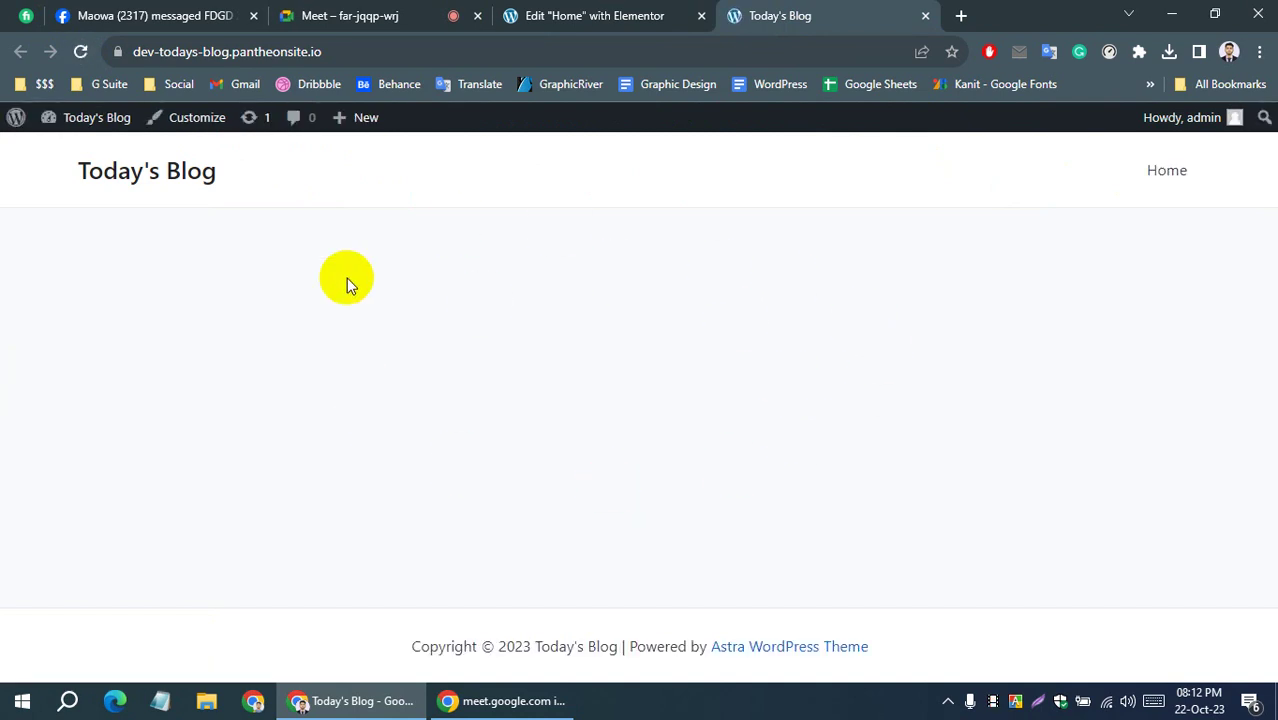
{"action": "left_click", "coordinate": [572, 14]}
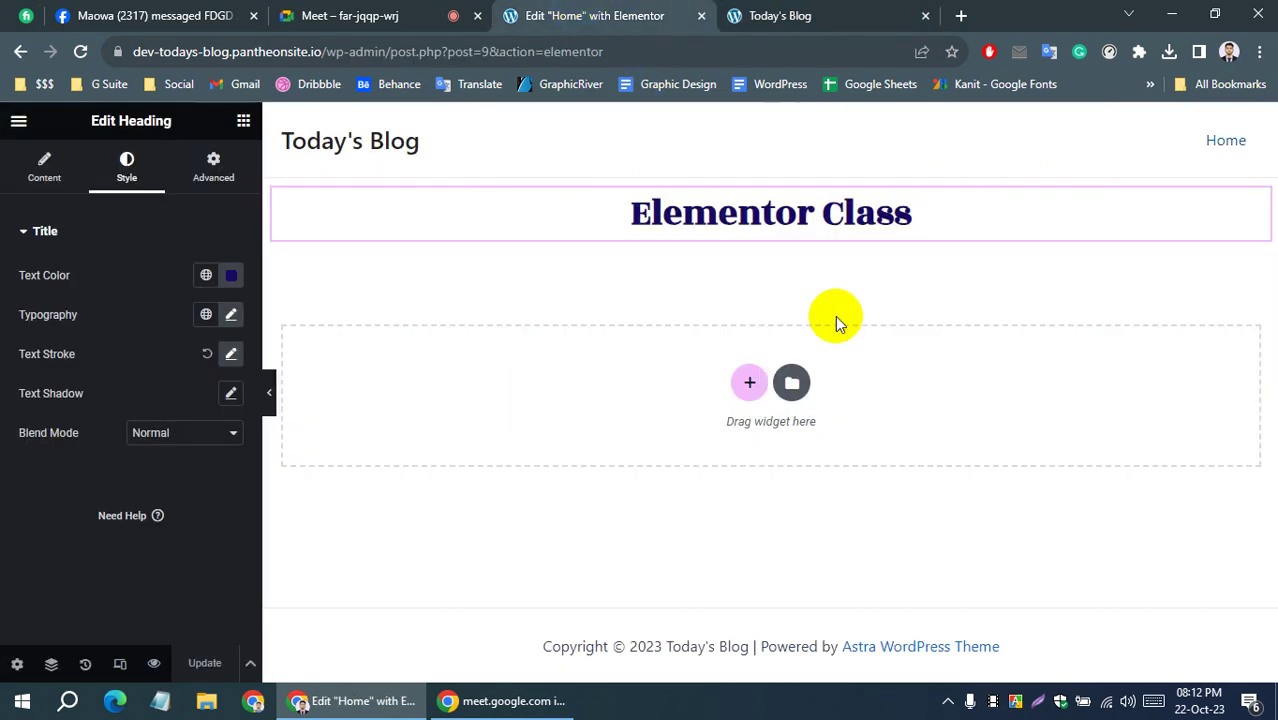
{"action": "left_click", "coordinate": [823, 15]}
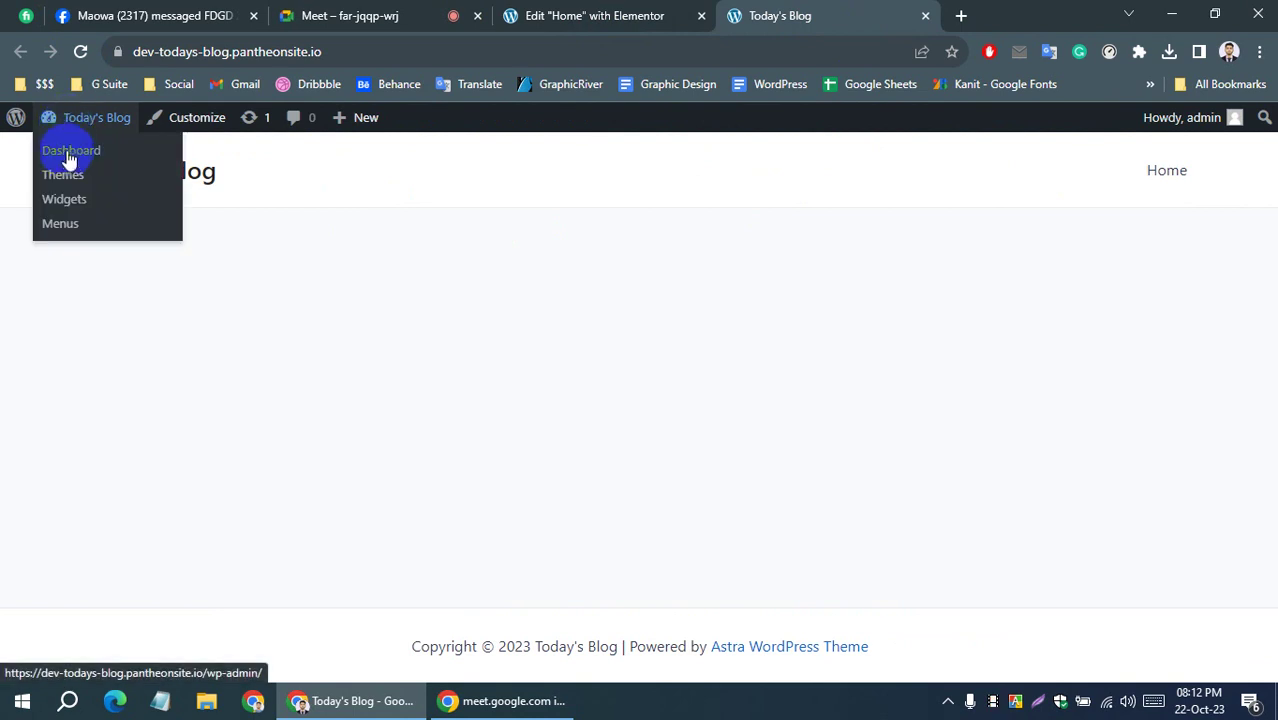
Set Reading Settings to a static homepage 'Home' with no posts page, and save
{"action": "left_click", "coordinate": [66, 157]}
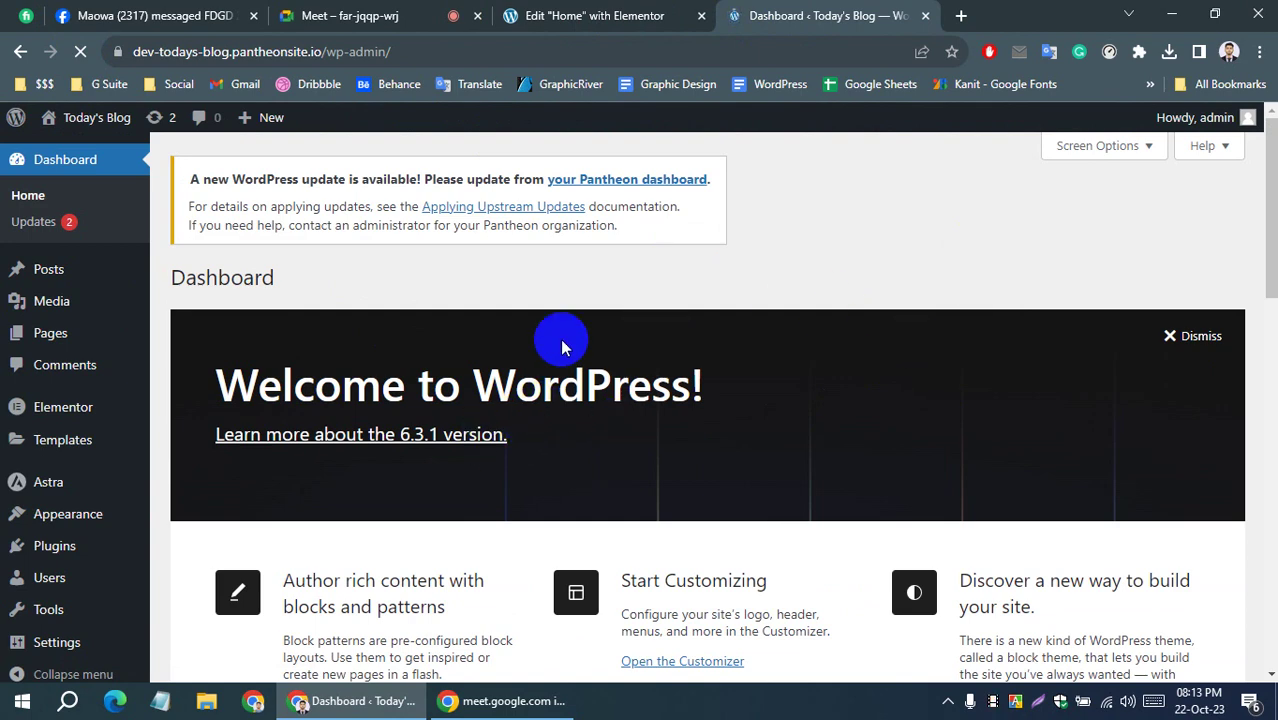
{"action": "scroll", "coordinate": [27, 410], "scroll_direction": "down", "scroll_amount": 1}
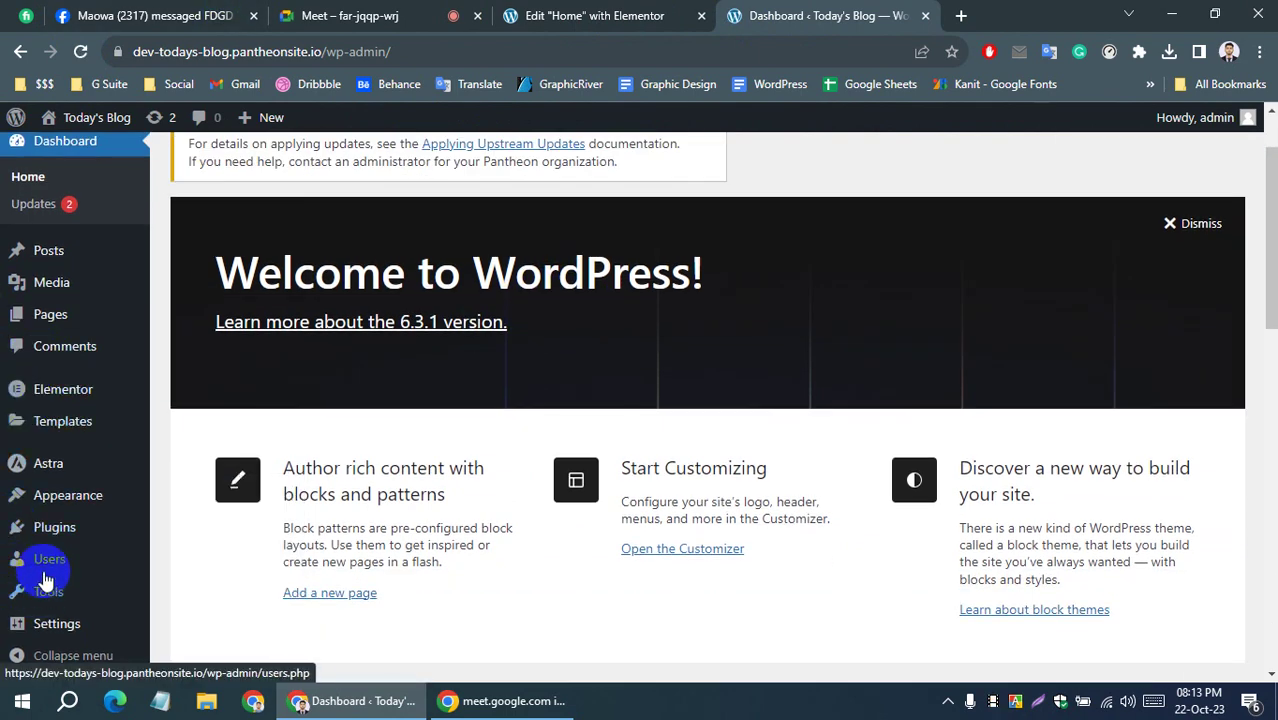
{"action": "mouse_move", "coordinate": [56, 642]}
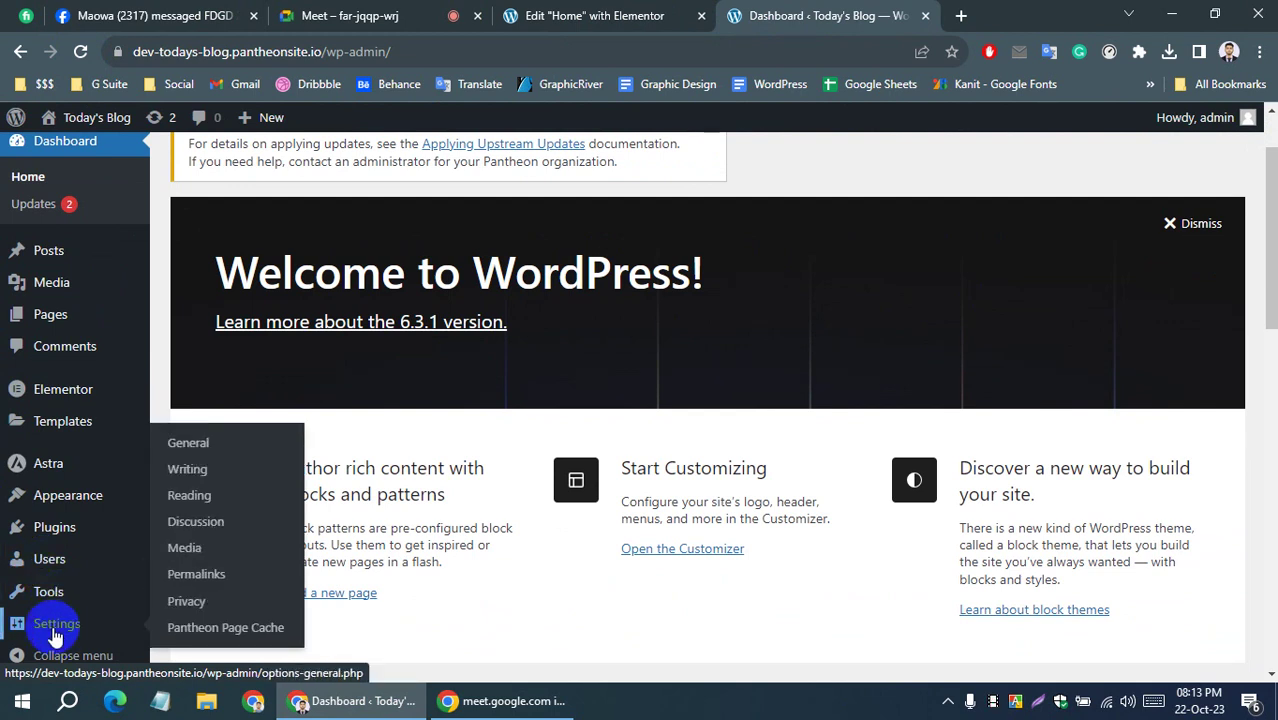
{"action": "left_click", "coordinate": [185, 497]}
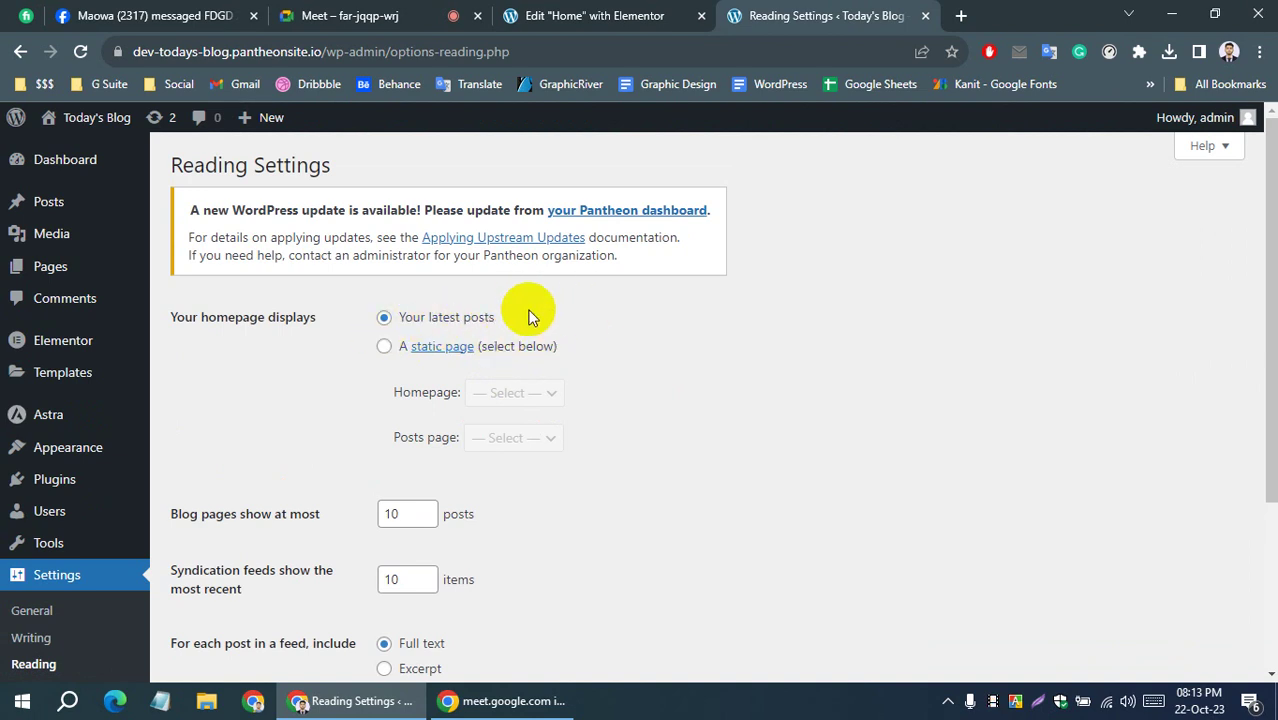
{"action": "left_click", "coordinate": [385, 347]}
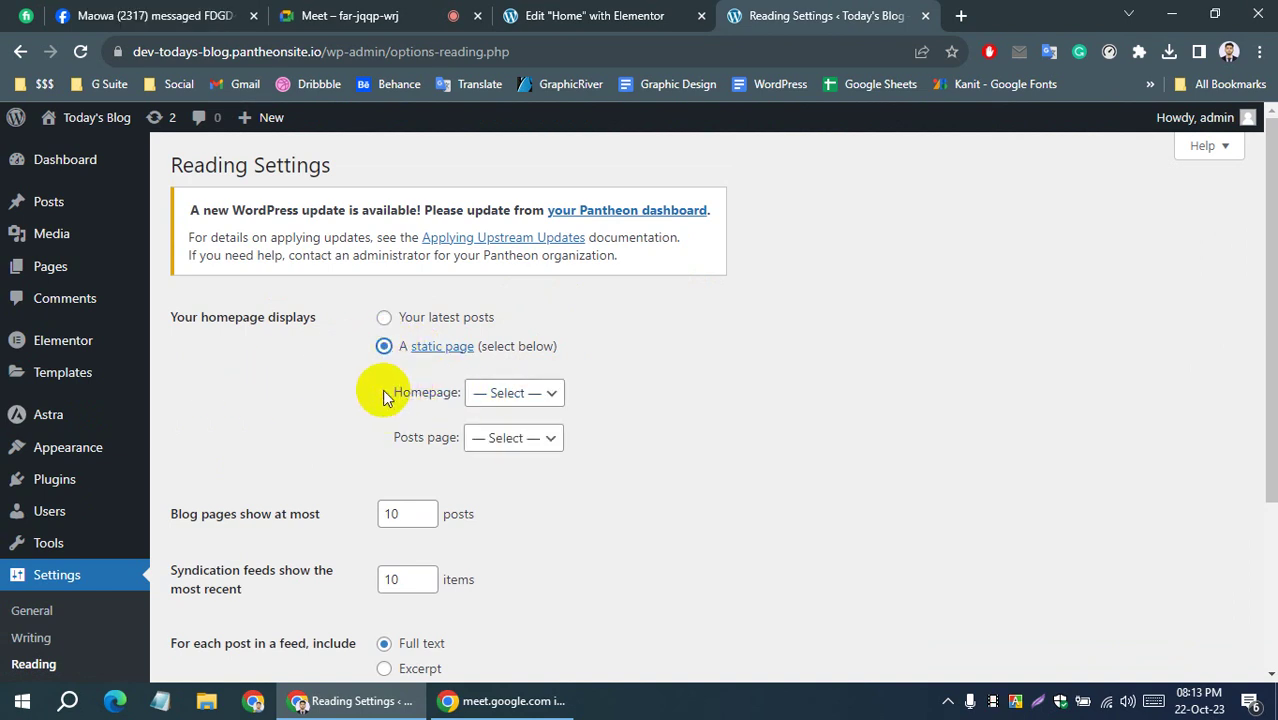
{"action": "left_click", "coordinate": [536, 397]}
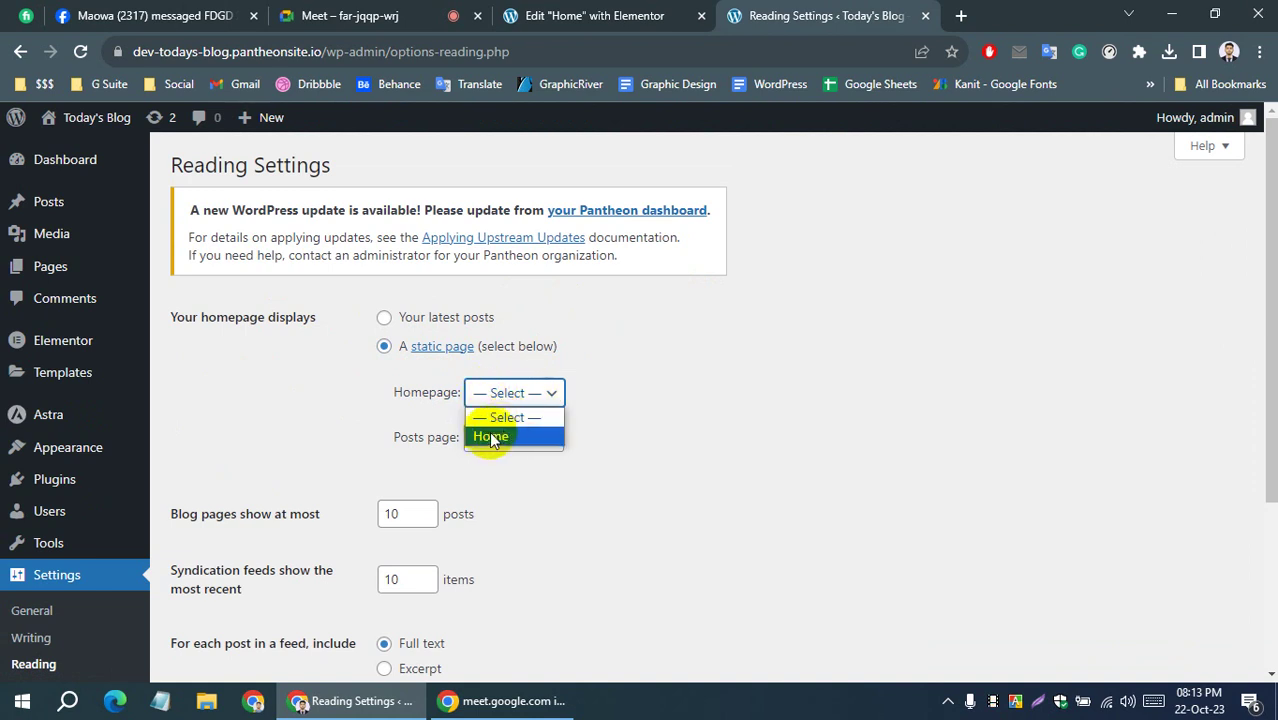
{"action": "left_click", "coordinate": [496, 440]}
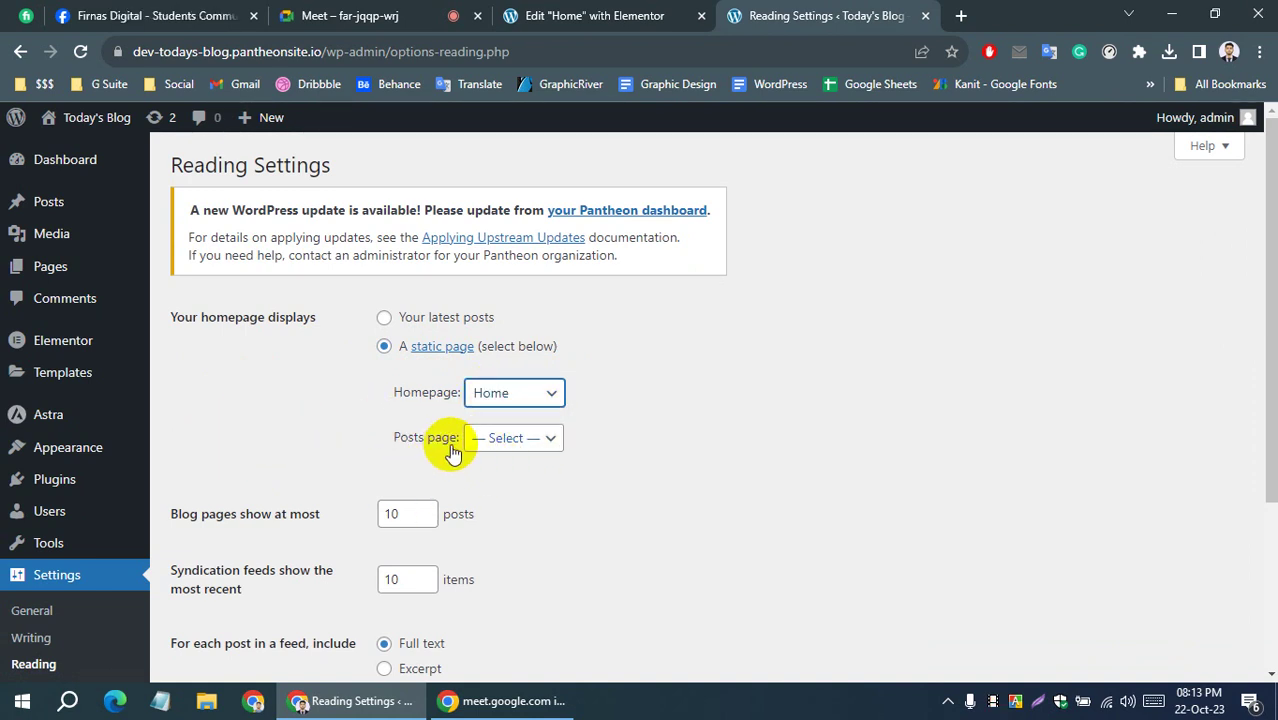
{"action": "left_click", "coordinate": [553, 440]}
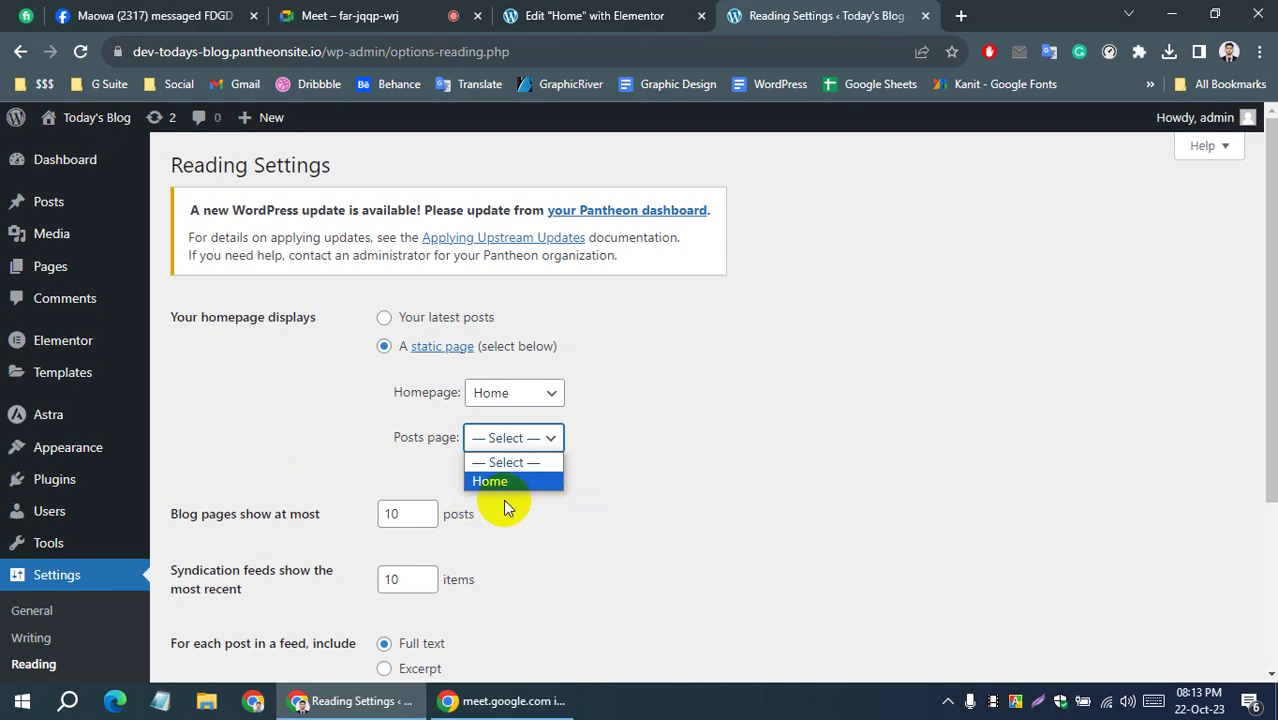
{"action": "left_click", "coordinate": [325, 424]}
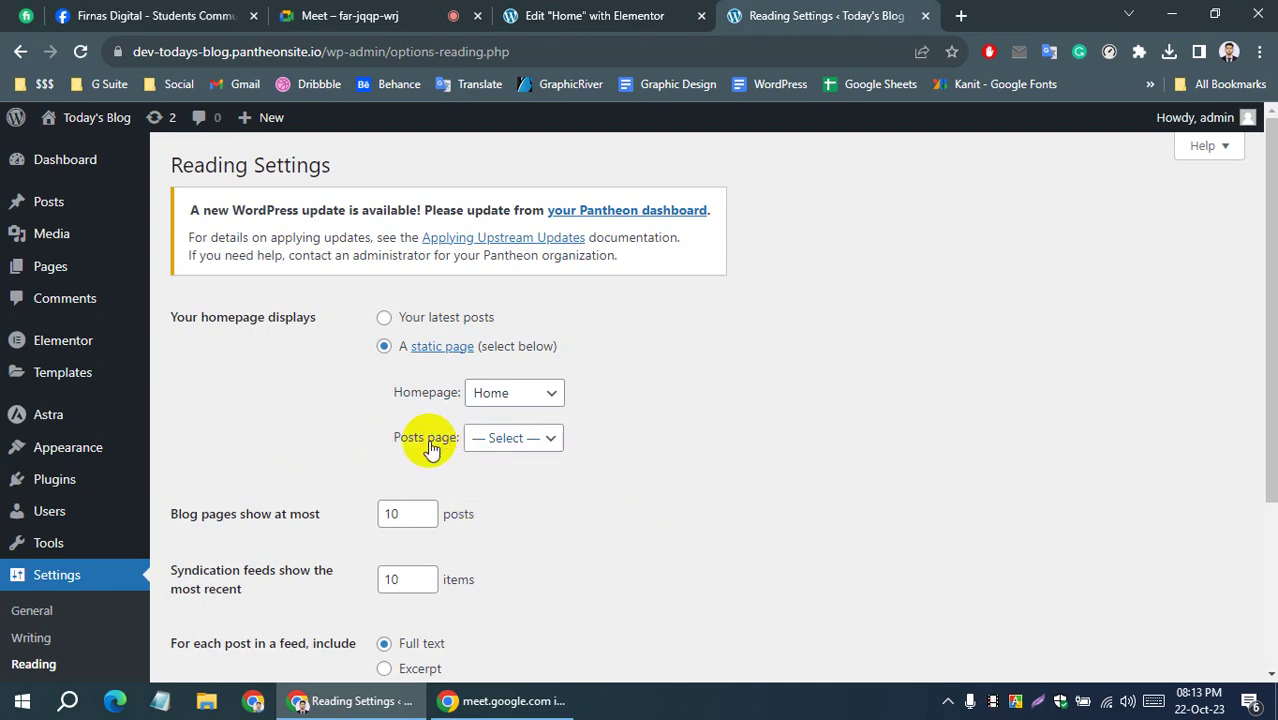
{"action": "scroll", "coordinate": [265, 396], "scroll_direction": "down", "scroll_amount": 5}
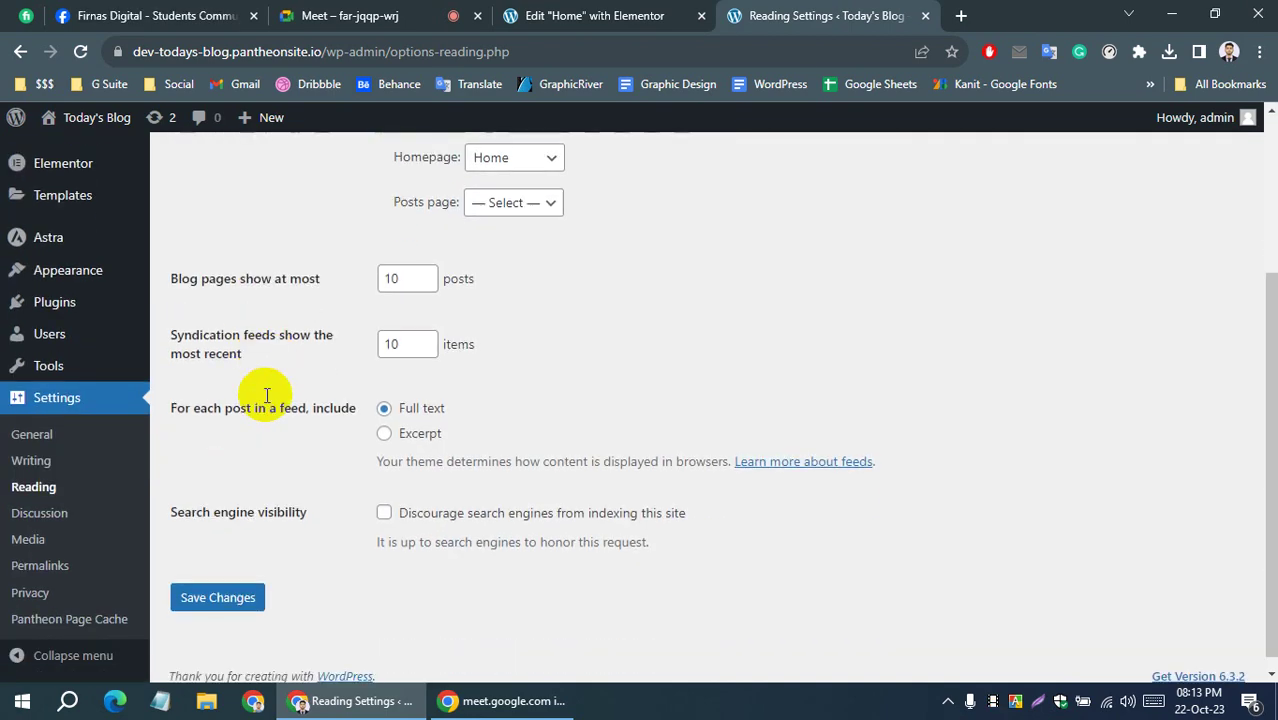
{"action": "left_click", "coordinate": [241, 597]}
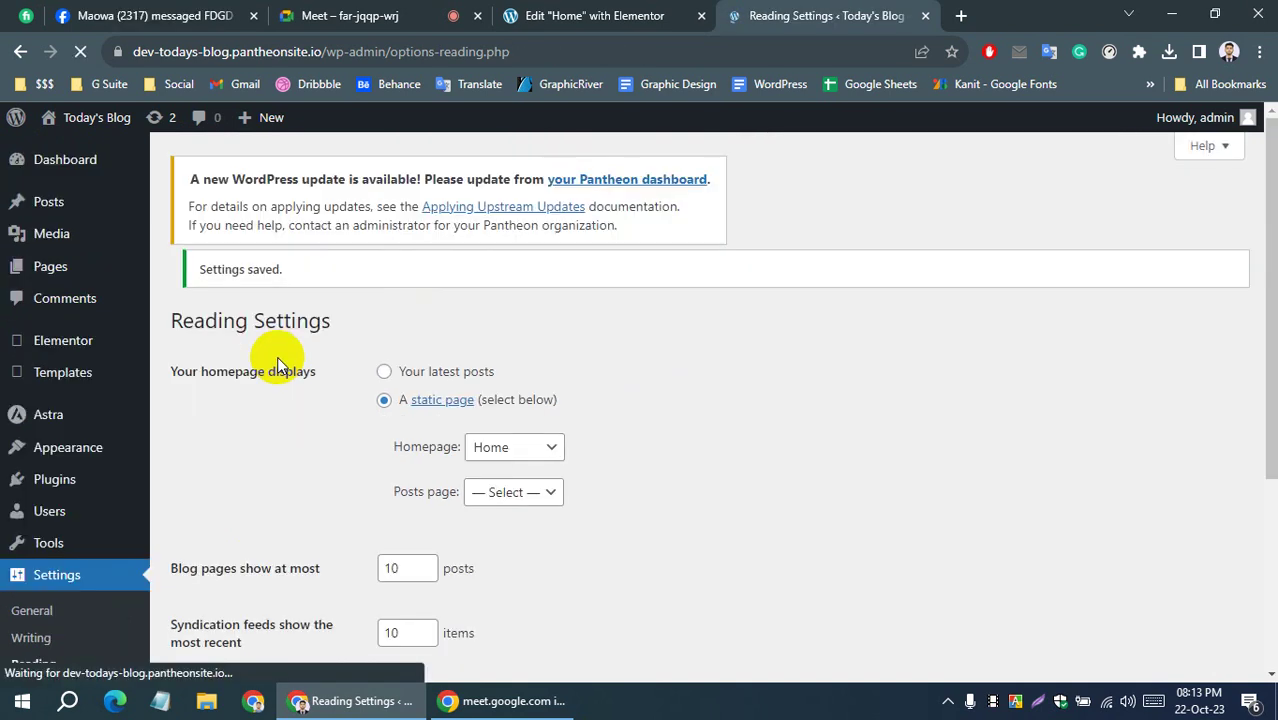
Switch permalinks to the Post name structure, save, and view the live Today's Blog site
{"action": "left_click", "coordinate": [35, 610]}
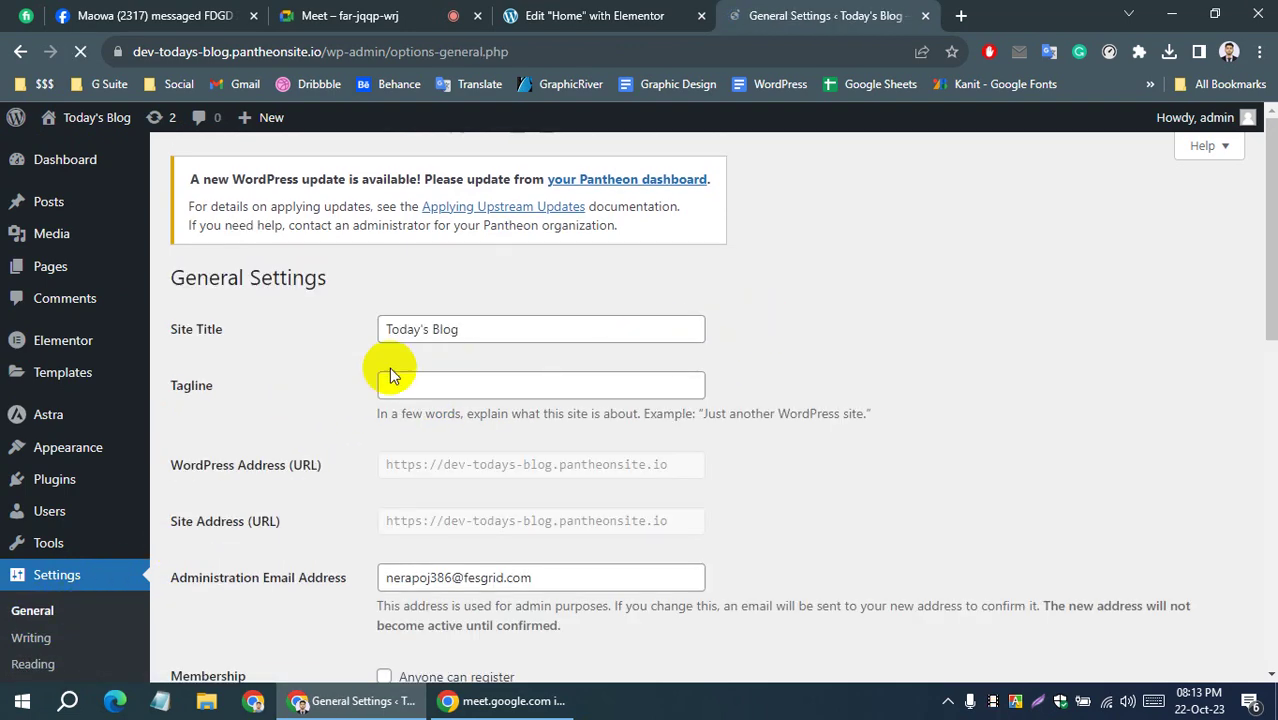
{"action": "scroll", "coordinate": [389, 367], "scroll_direction": "down", "scroll_amount": 1}
{"action": "scroll", "coordinate": [317, 380], "scroll_direction": "down", "scroll_amount": 3}
{"action": "scroll", "coordinate": [108, 500], "scroll_direction": "down", "scroll_amount": 2}
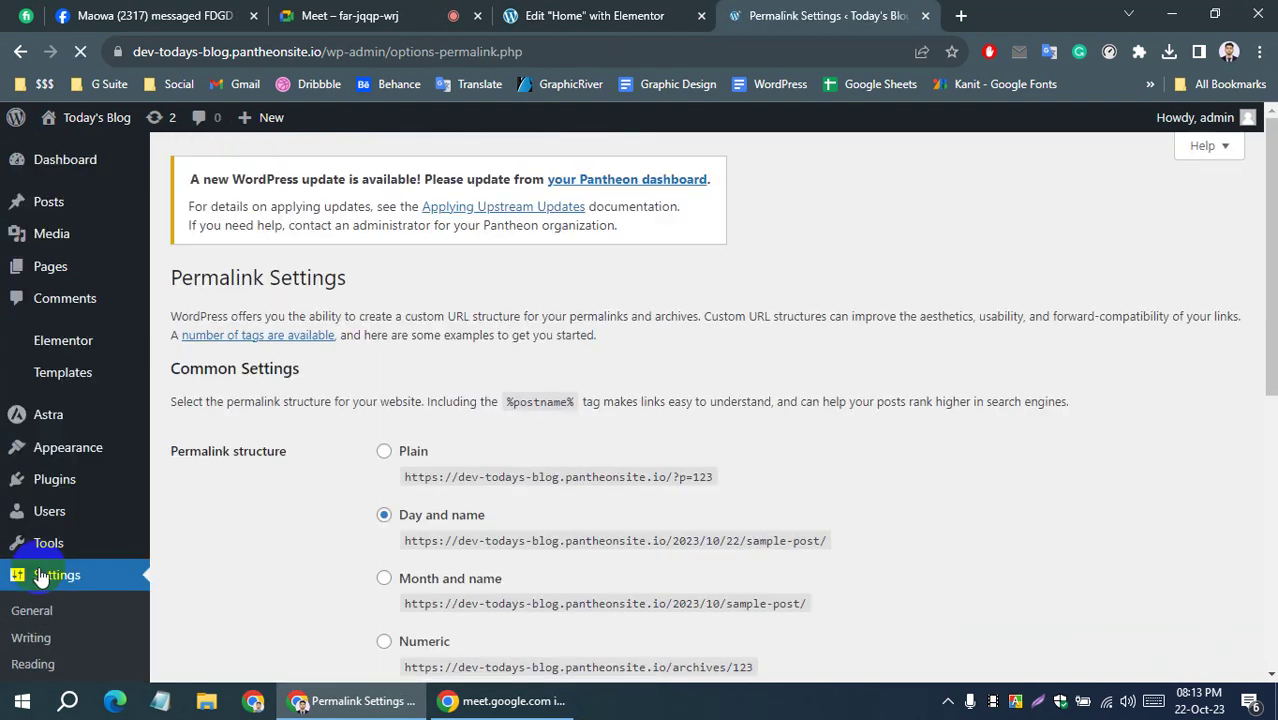
{"action": "scroll", "coordinate": [602, 463], "scroll_direction": "down", "scroll_amount": 2}
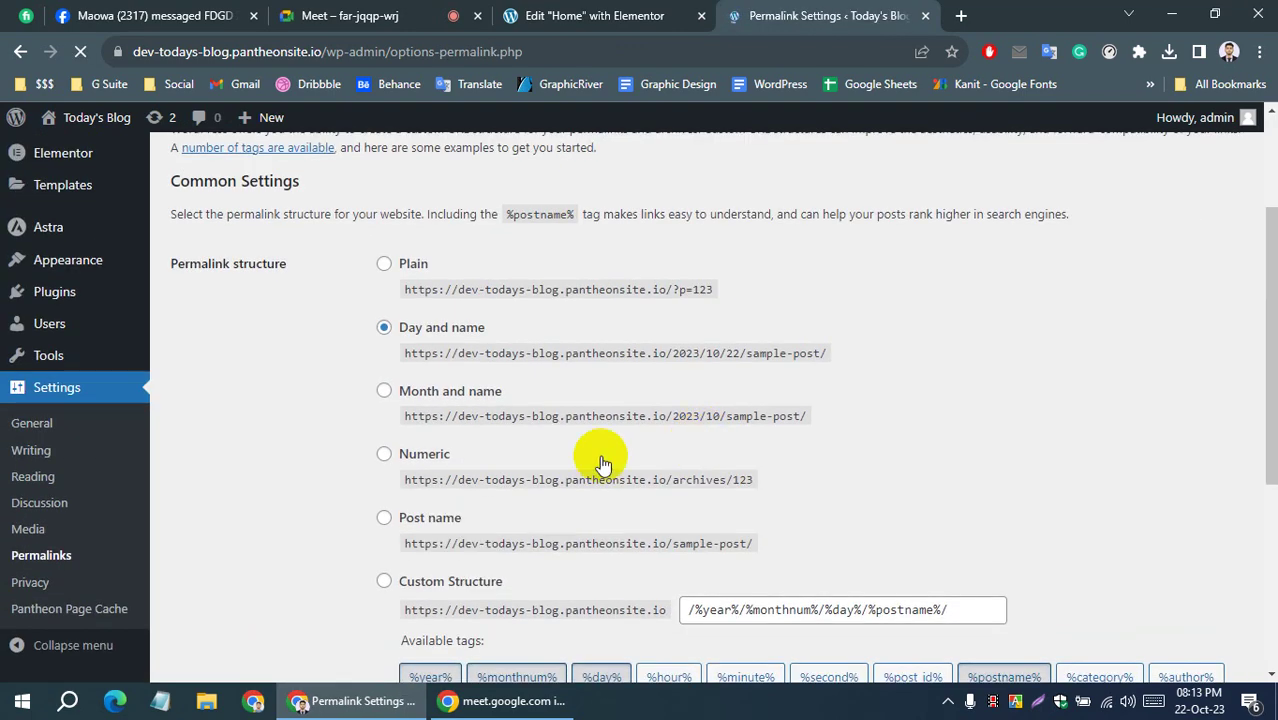
{"action": "left_click", "coordinate": [384, 519]}
{"action": "scroll", "coordinate": [528, 587], "scroll_direction": "down", "scroll_amount": 3}
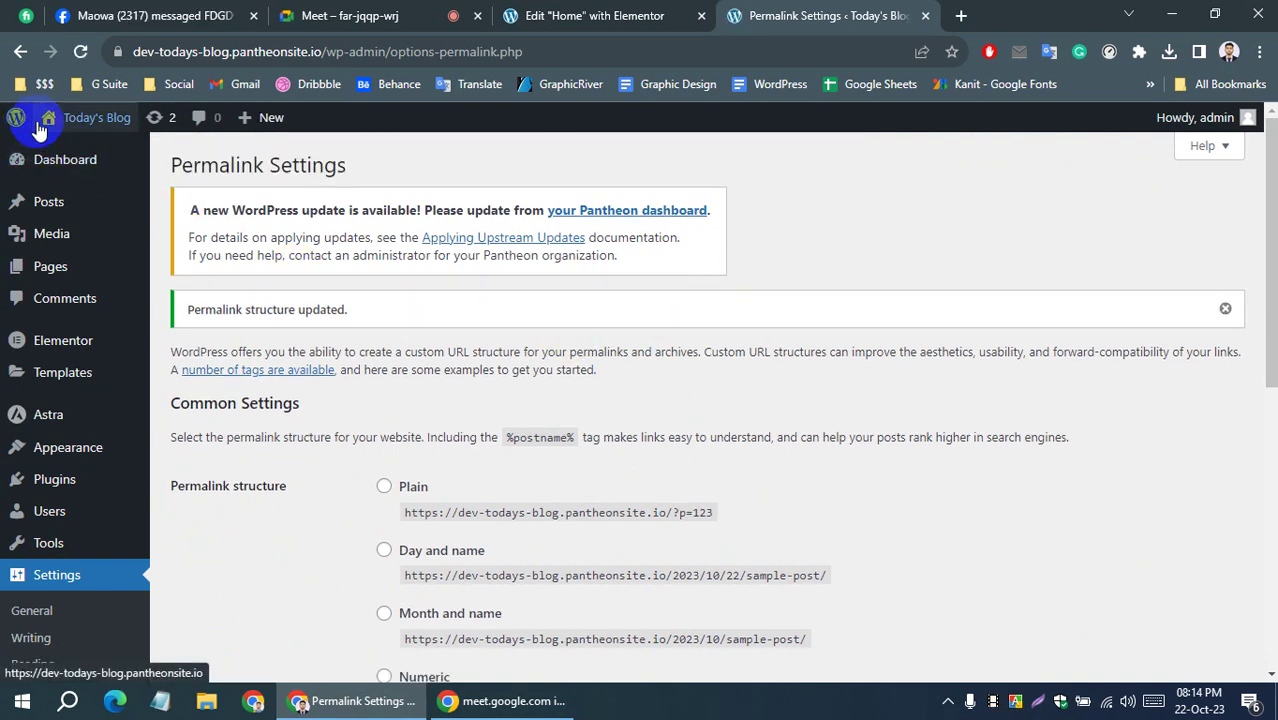
{"action": "left_click", "coordinate": [65, 148]}
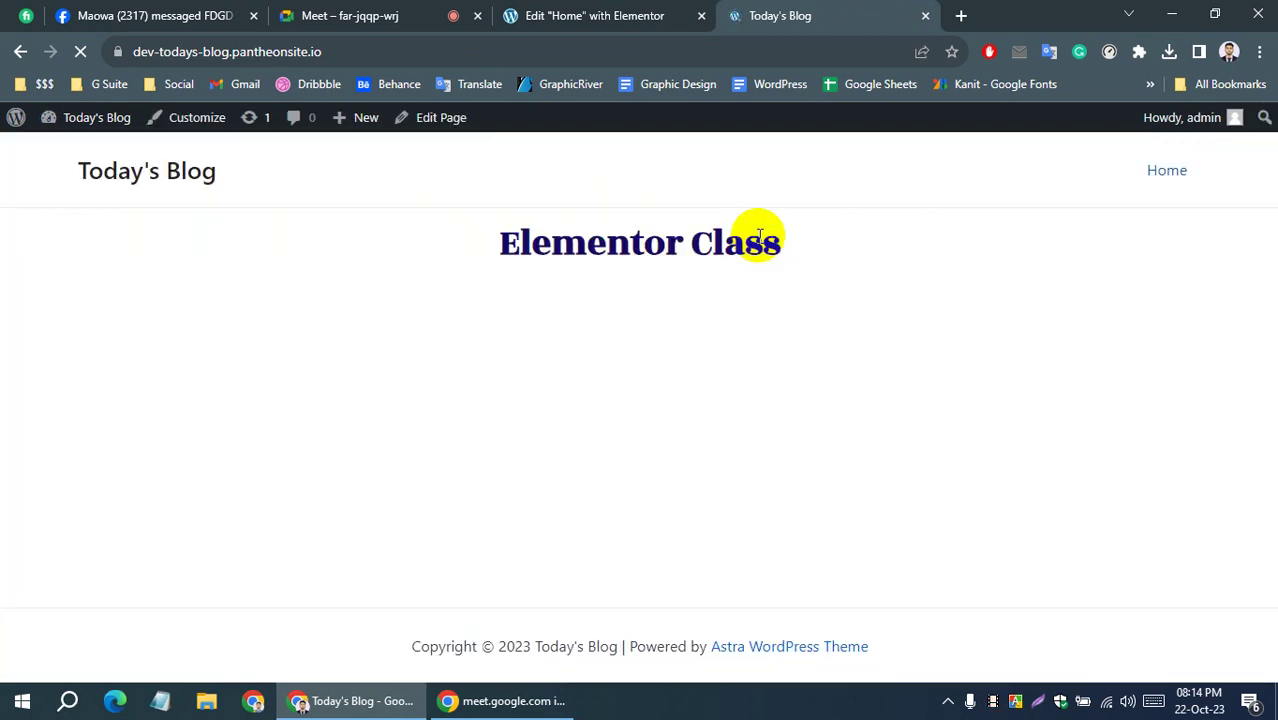
Compare the live Elementor Class heading with the Home page editor, then return to Google Meet
{"action": "left_click", "coordinate": [585, 15]}
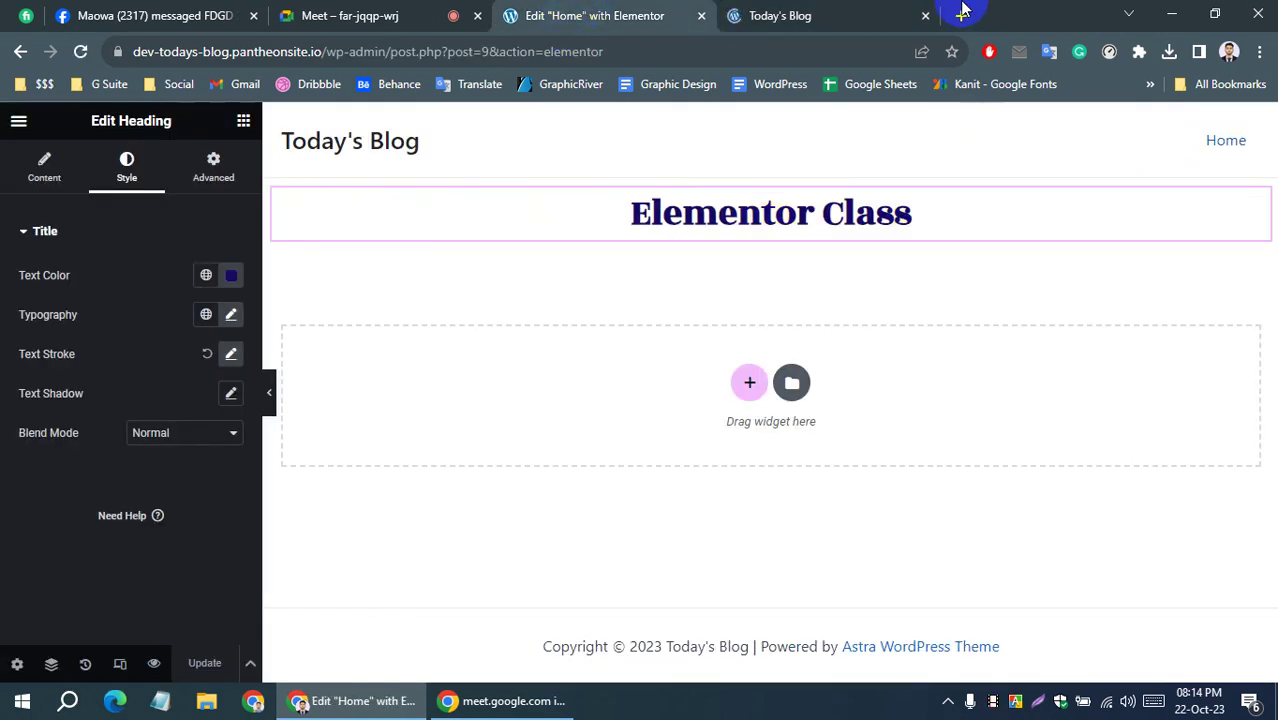
{"action": "left_click", "coordinate": [820, 15]}
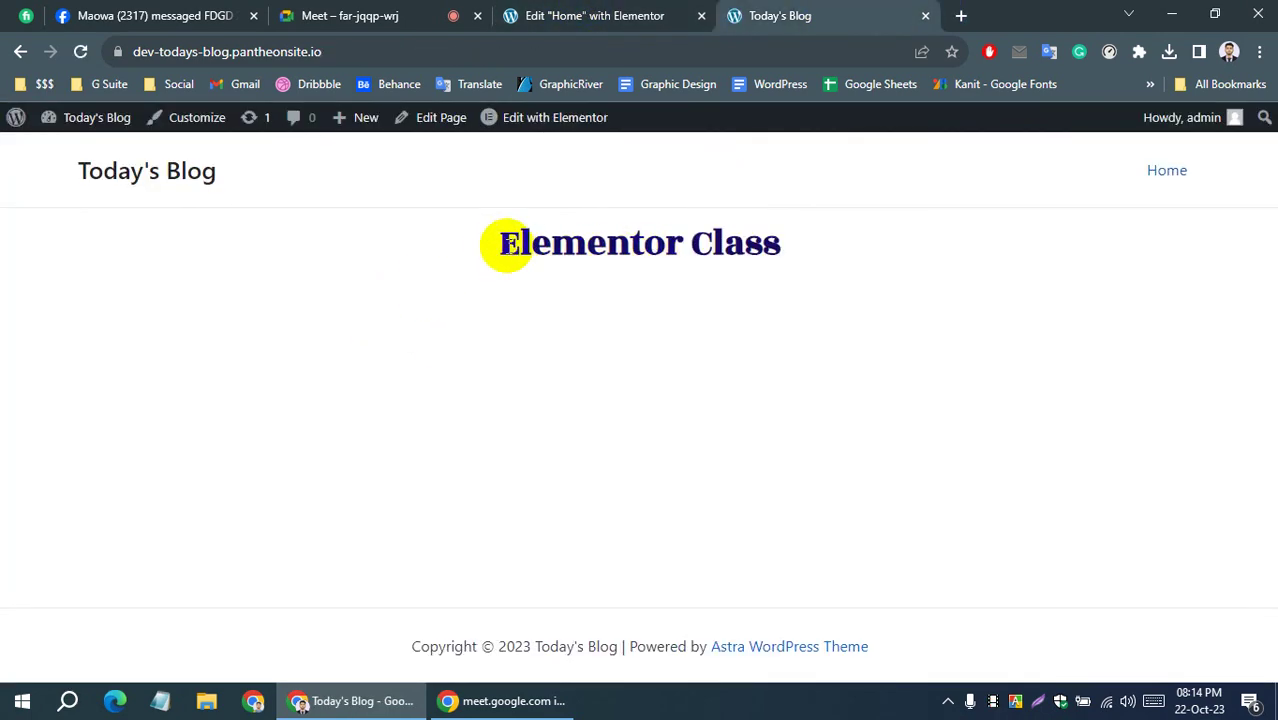
{"action": "left_click_drag", "start_coordinate": [505, 243], "coordinate": [776, 245]}
{"action": "left_click", "coordinate": [675, 280]}
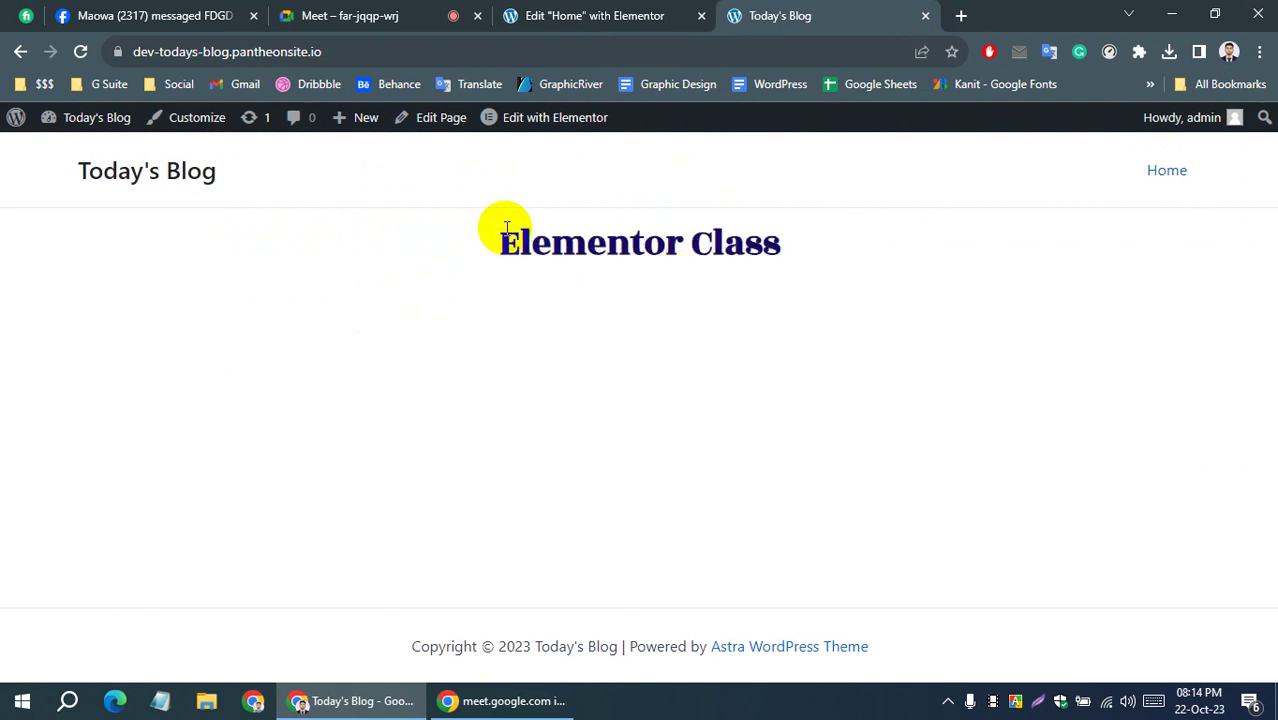
{"action": "left_click_drag", "start_coordinate": [503, 240], "coordinate": [785, 250]}
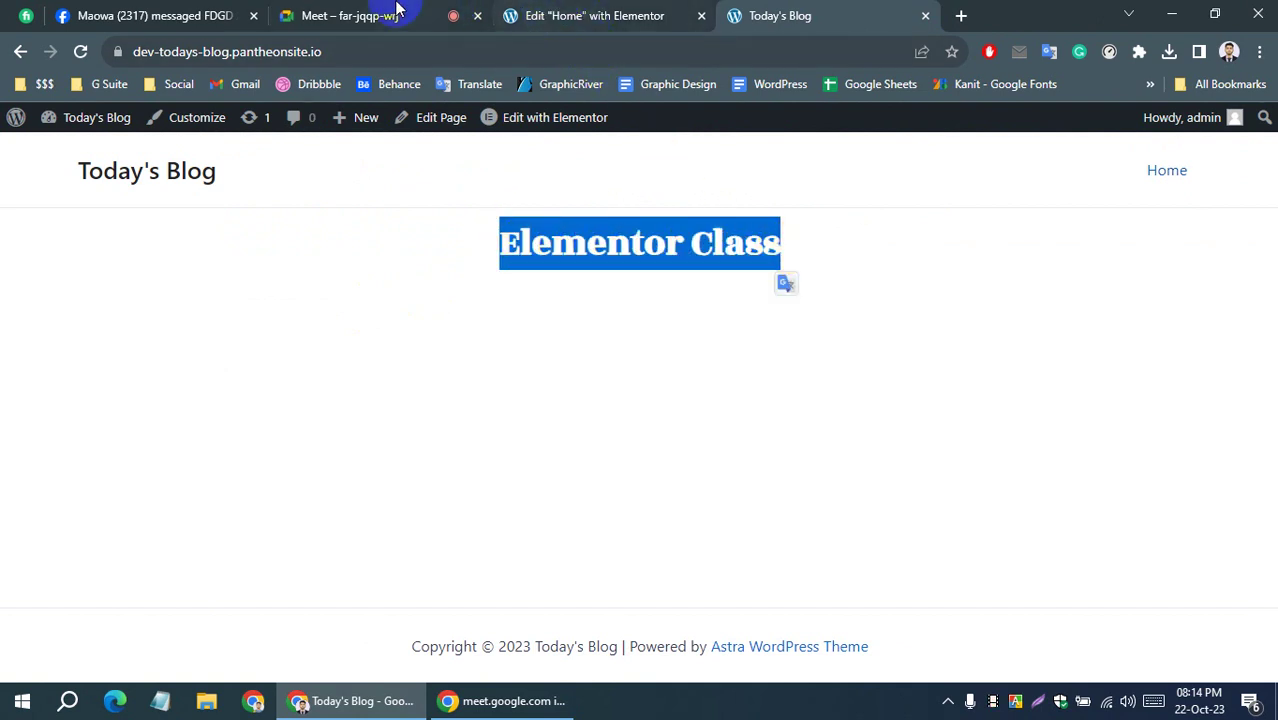
{"action": "left_click", "coordinate": [397, 12]}
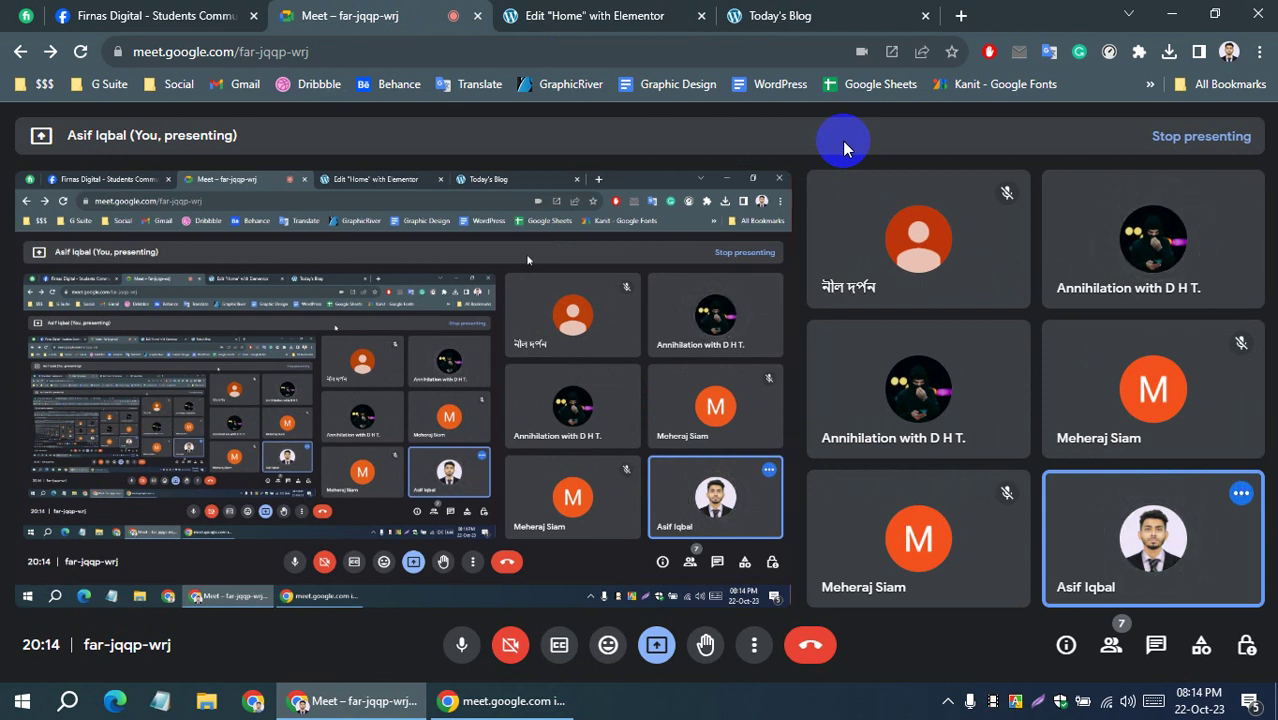
Open and close the Google Meet in-call messages, then return to the Elementor Home page editor
{"action": "left_click", "coordinate": [1156, 645]}
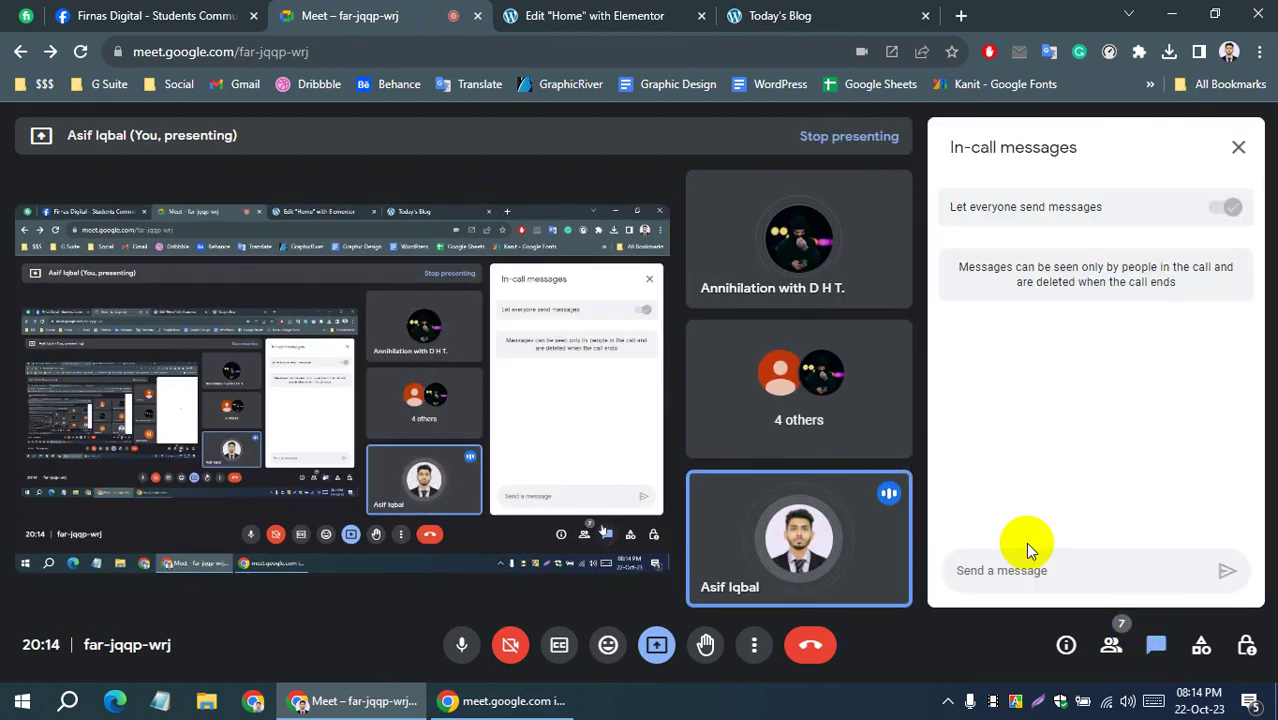
{"action": "left_click", "coordinate": [1238, 147]}
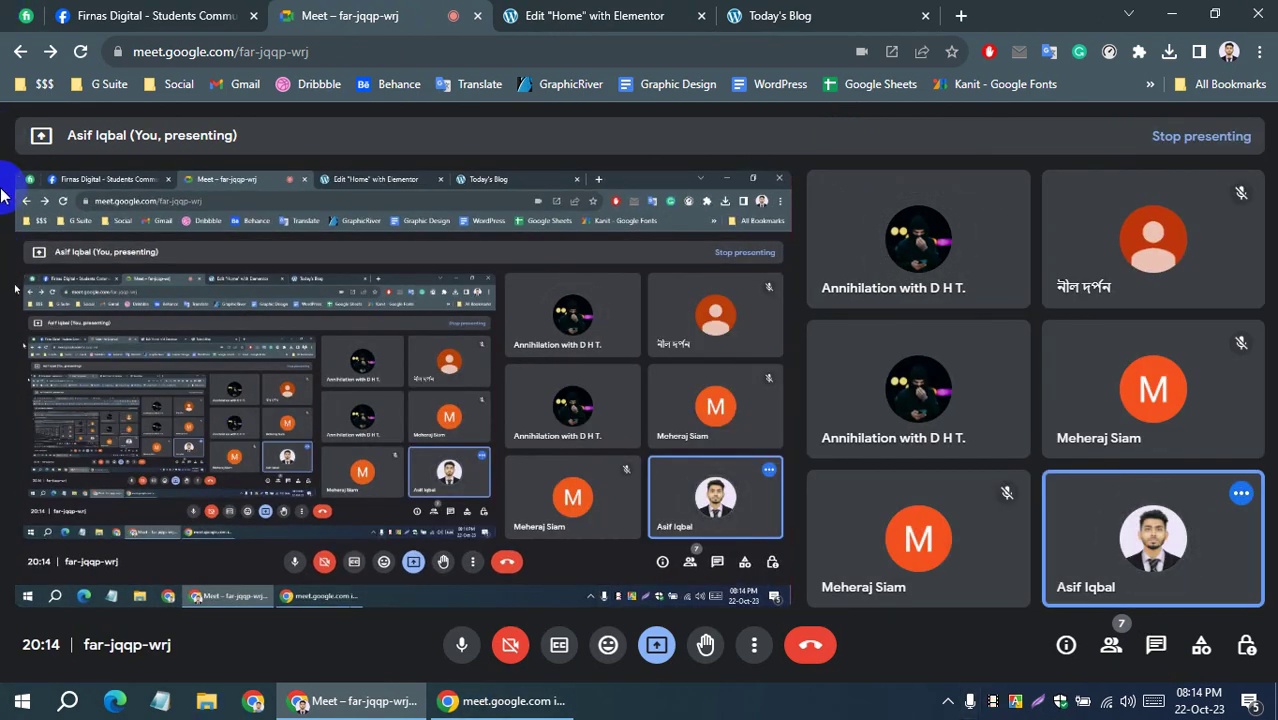
{"action": "left_click", "coordinate": [546, 12]}
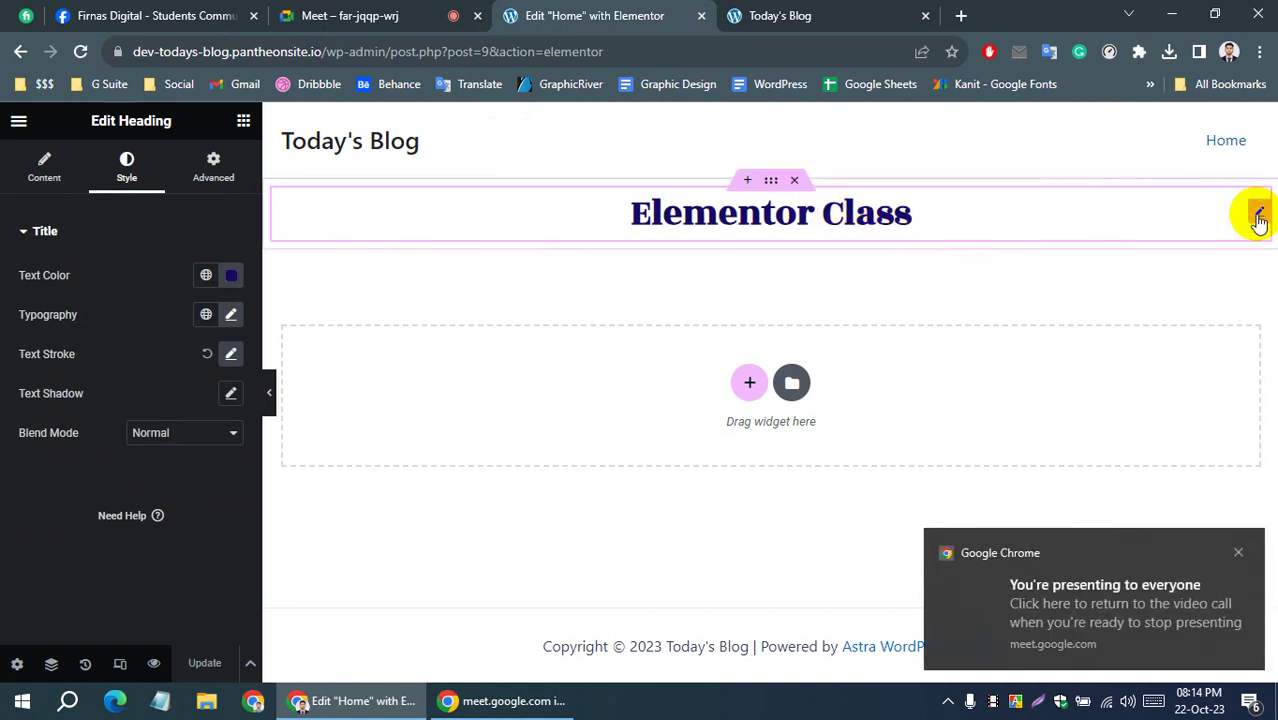
{"action": "mouse_move", "coordinate": [770, 230]}
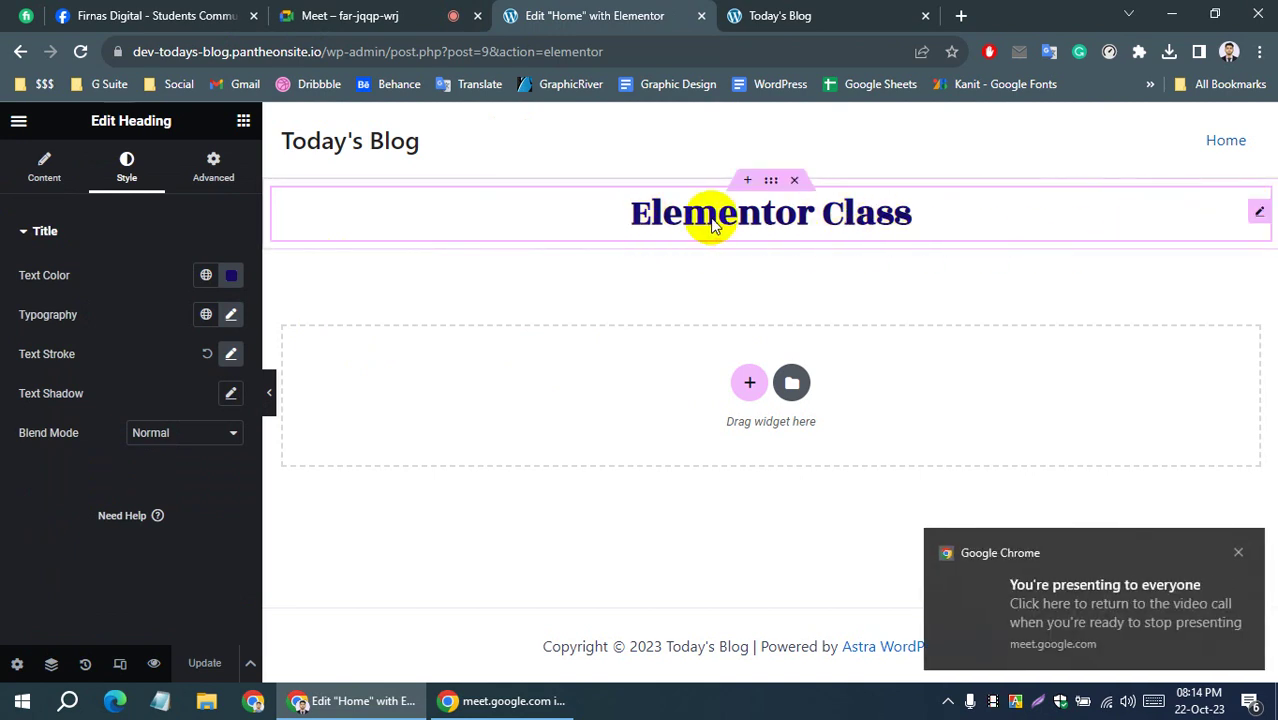
Delete the Elementor Class heading and its empty top section, then update the Home page
{"action": "right_click", "coordinate": [1258, 216]}
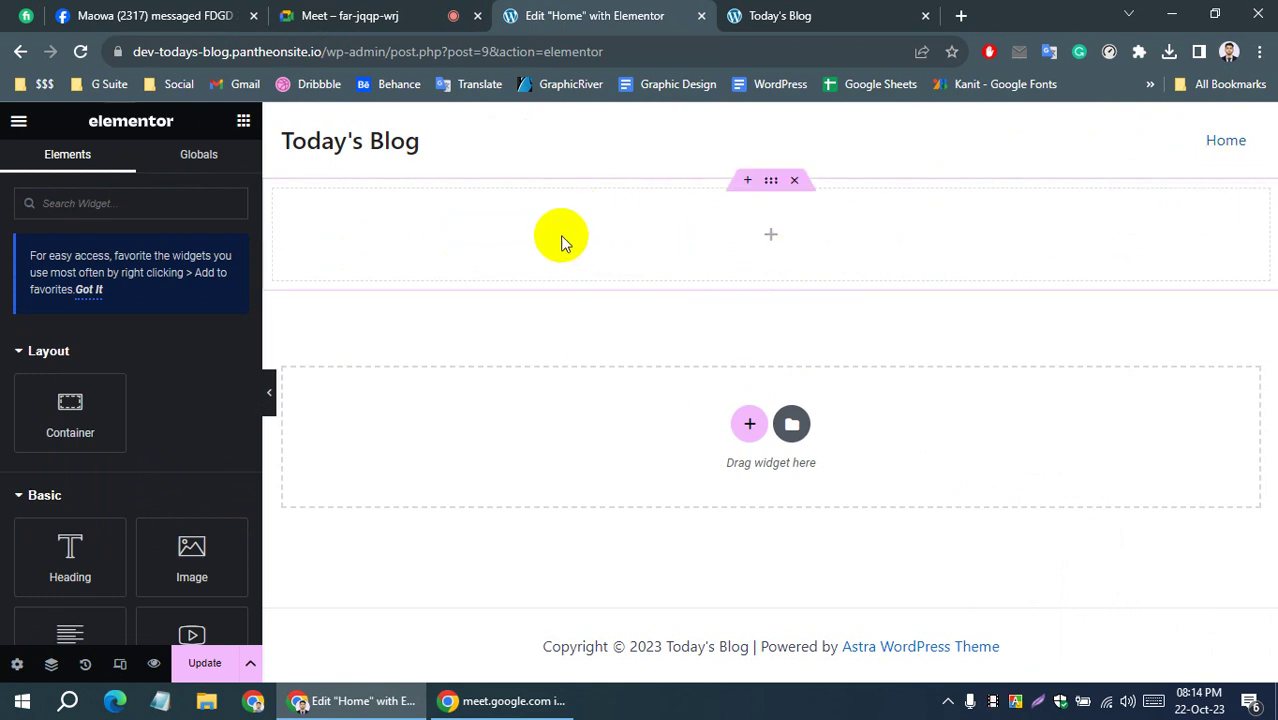
{"action": "left_click", "coordinate": [796, 184]}
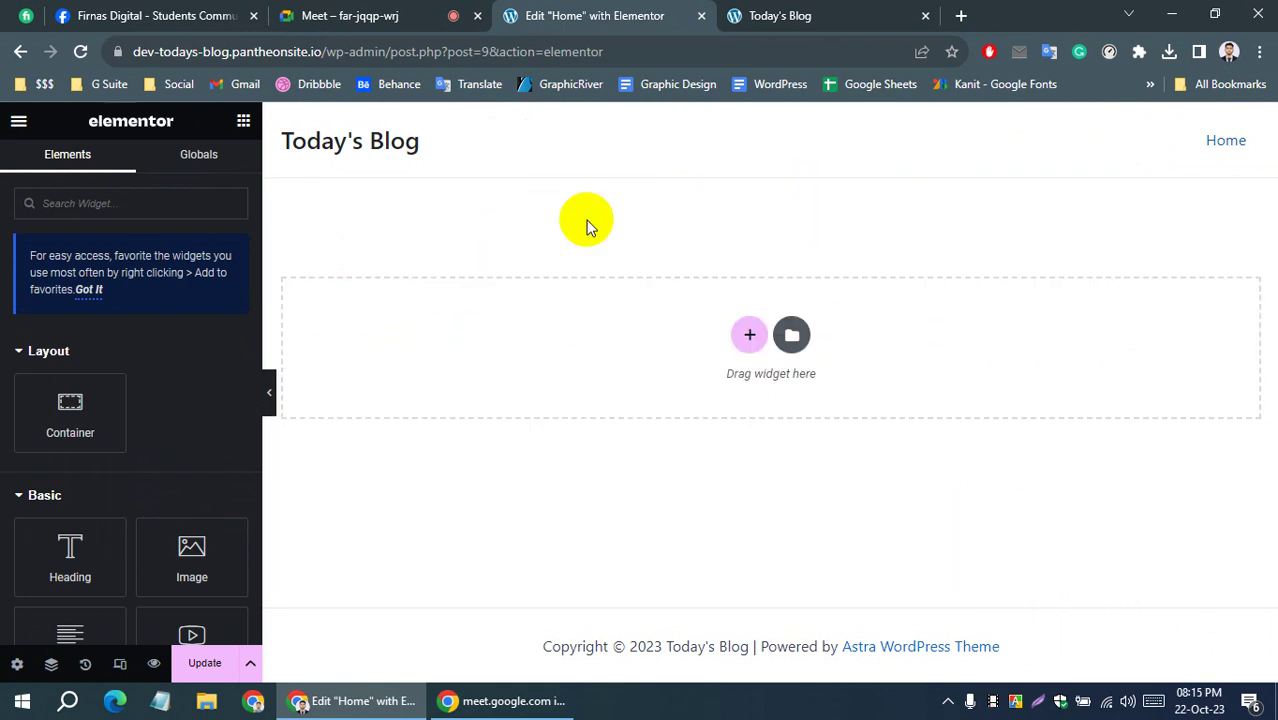
{"action": "left_click", "coordinate": [205, 663]}
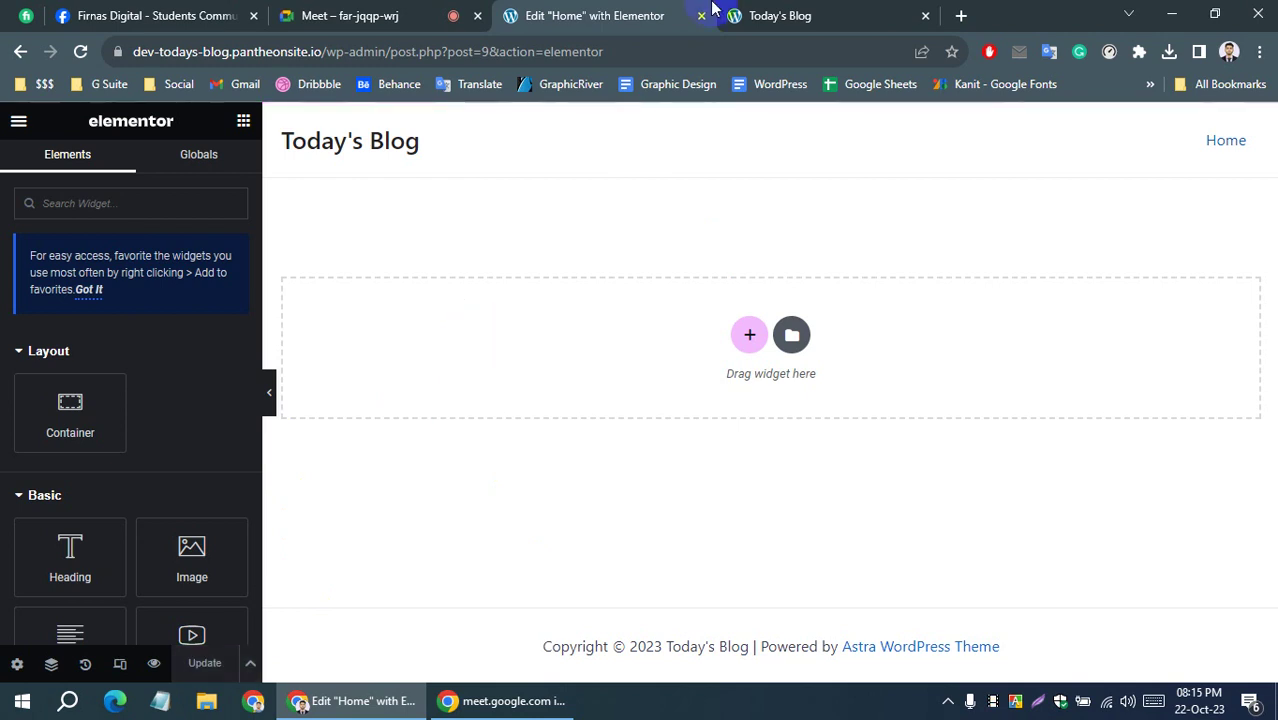
Reload the live Today's Blog page to confirm it's empty, then go back to the editor
{"action": "left_click", "coordinate": [778, 15]}
{"action": "left_click", "coordinate": [79, 51]}
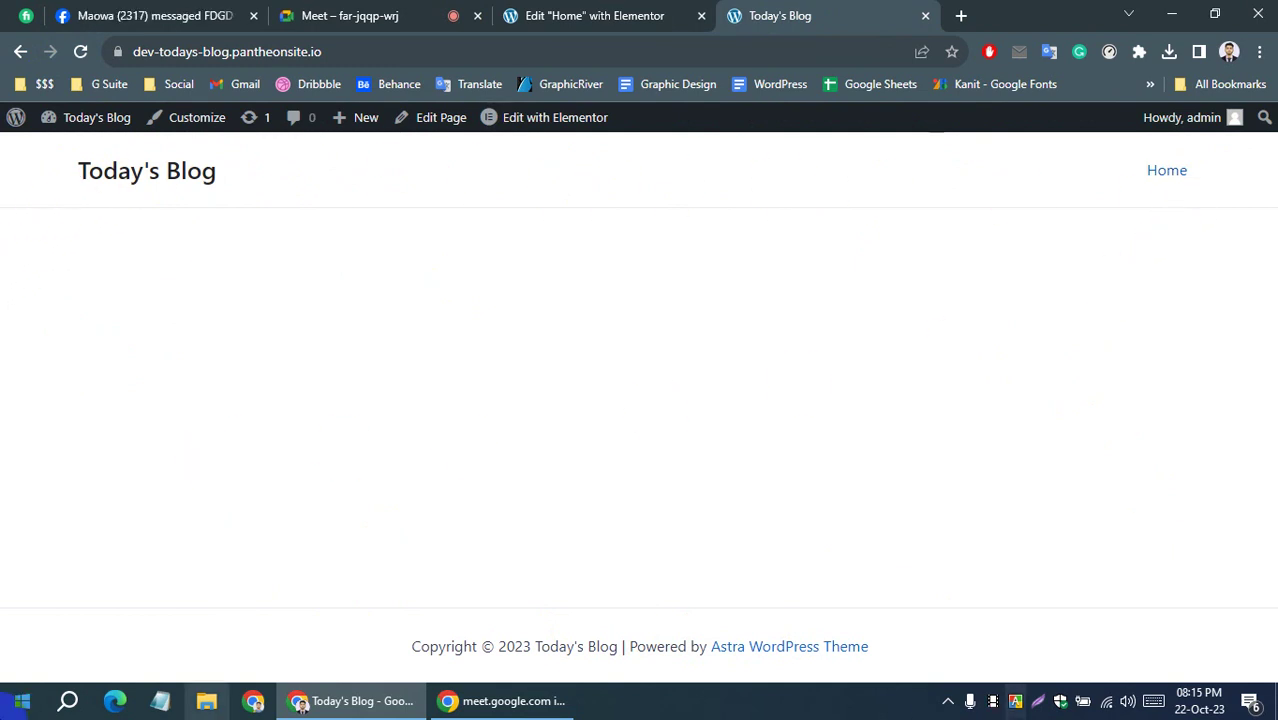
{"action": "left_click", "coordinate": [575, 15]}
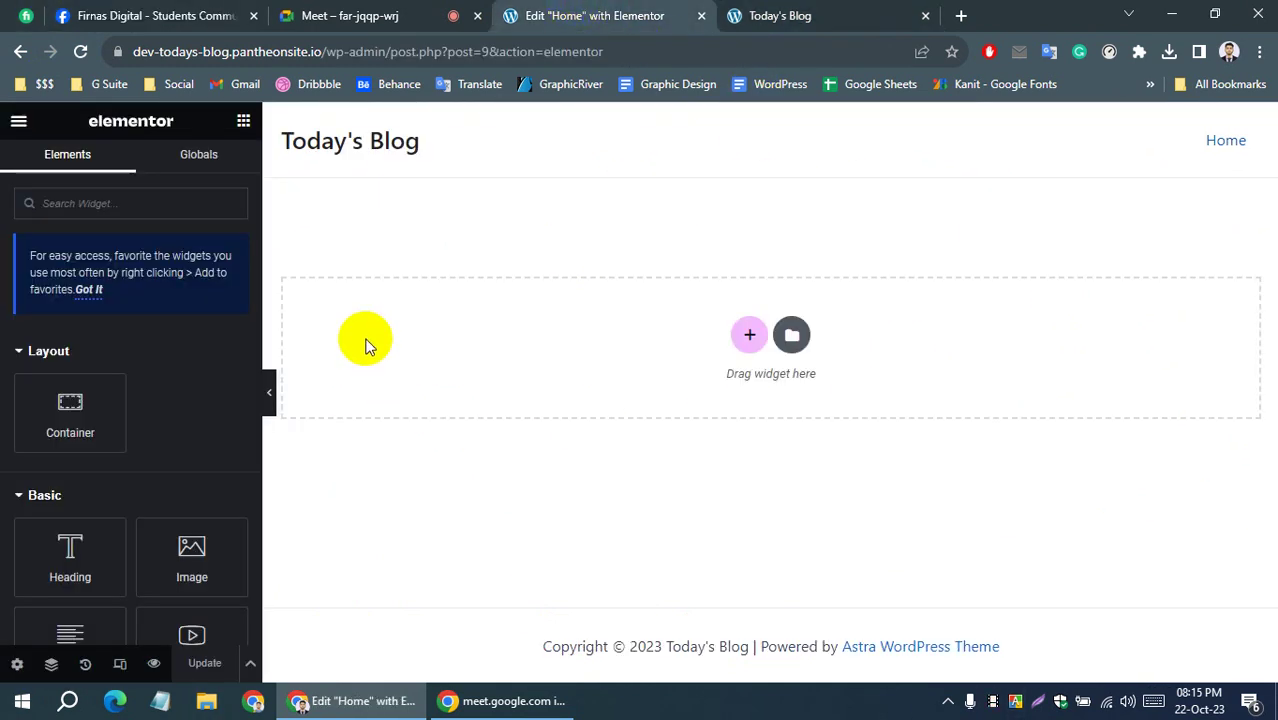
{"action": "scroll", "coordinate": [68, 428], "scroll_direction": "down", "scroll_amount": 3}
{"action": "scroll", "coordinate": [17, 463], "scroll_direction": "down", "scroll_amount": 1}
{"action": "scroll", "coordinate": [11, 486], "scroll_direction": "down", "scroll_amount": 2}
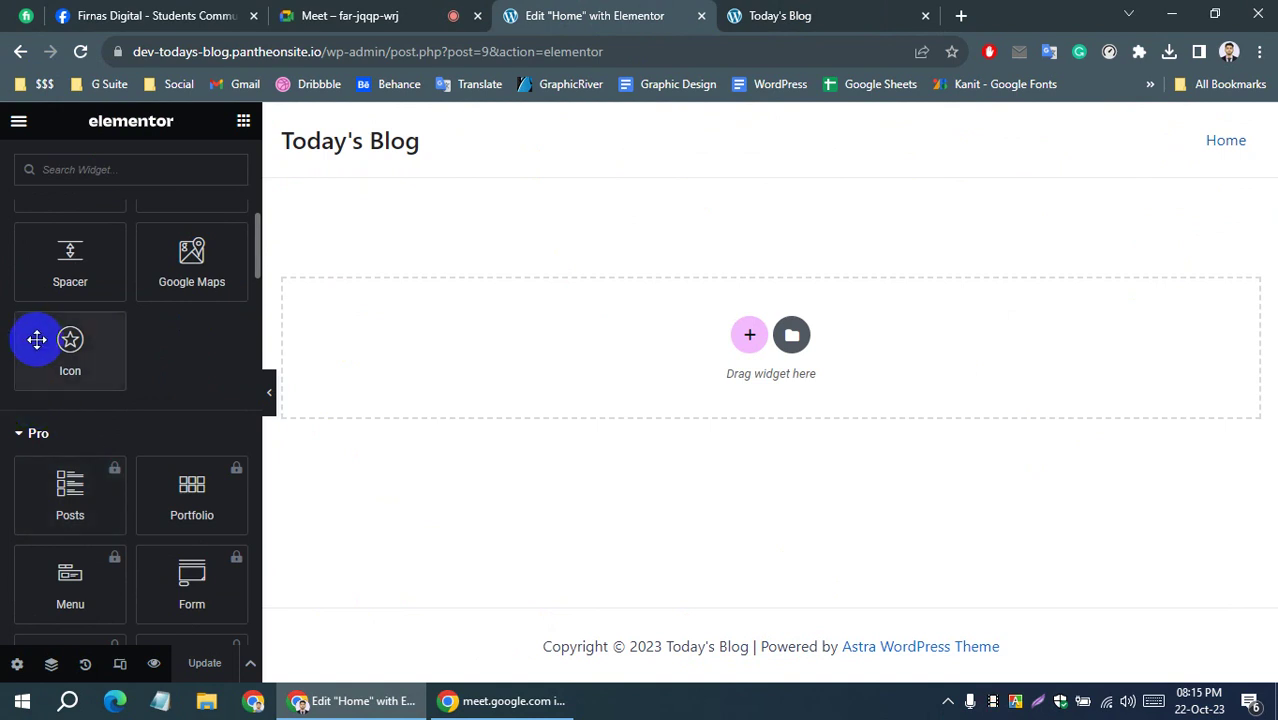
{"action": "scroll", "coordinate": [191, 294], "scroll_direction": "up", "scroll_amount": 2}
{"action": "scroll", "coordinate": [9, 313], "scroll_direction": "up", "scroll_amount": 2}
{"action": "scroll", "coordinate": [9, 322], "scroll_direction": "up", "scroll_amount": 1}
{"action": "scroll", "coordinate": [5, 320], "scroll_direction": "down", "scroll_amount": 2}
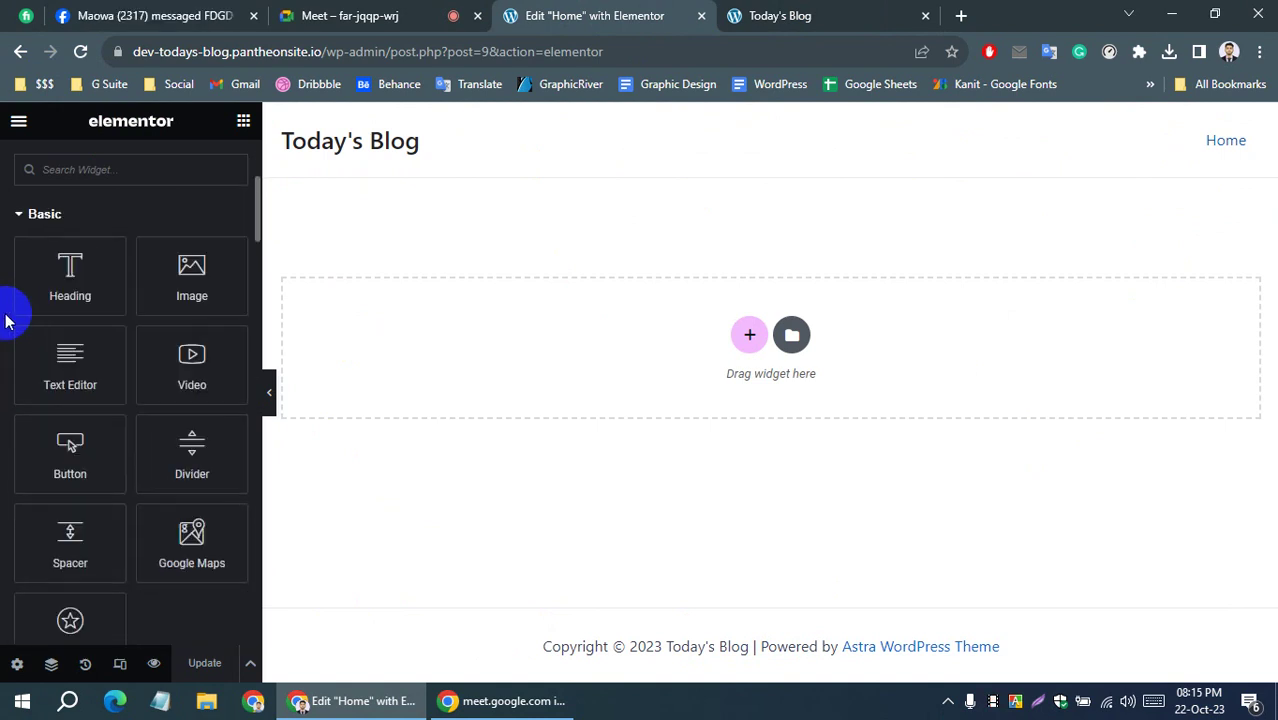
{"action": "scroll", "coordinate": [7, 330], "scroll_direction": "down", "scroll_amount": 3}
{"action": "scroll", "coordinate": [14, 415], "scroll_direction": "up", "scroll_amount": 3}
{"action": "scroll", "coordinate": [20, 395], "scroll_direction": "up", "scroll_amount": 2}
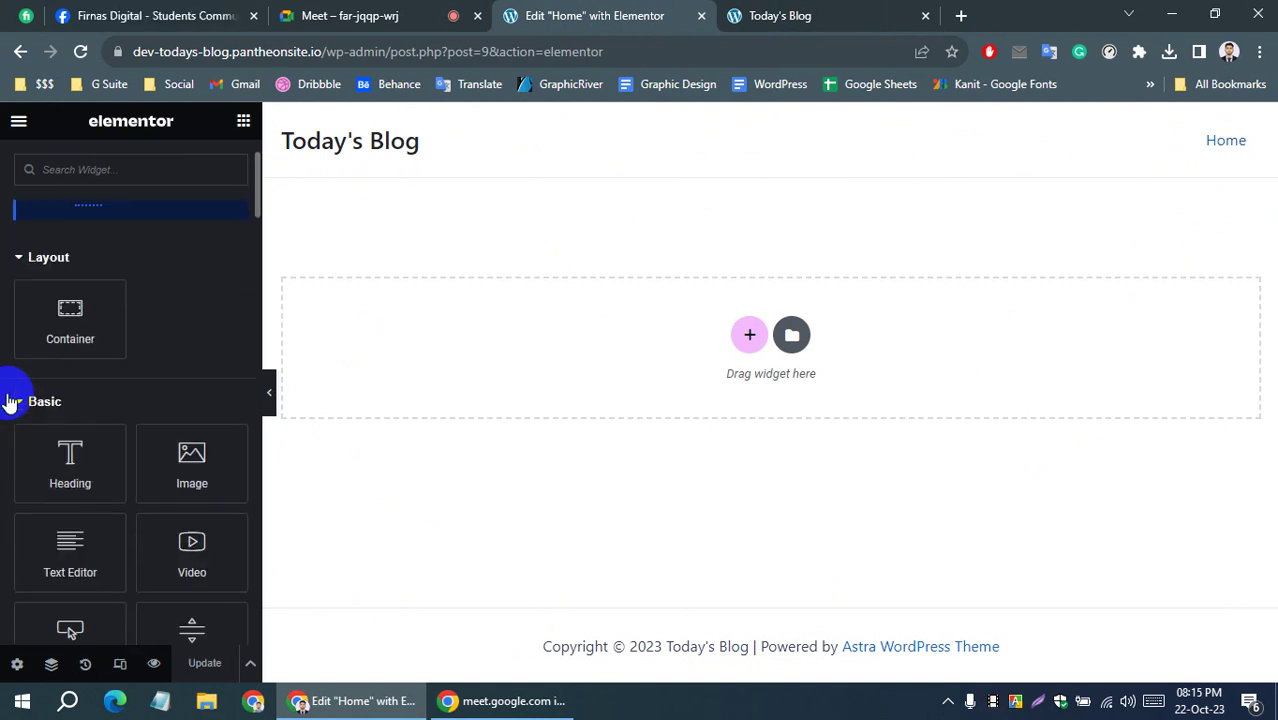
{"action": "scroll", "coordinate": [5, 383], "scroll_direction": "down", "scroll_amount": 3}
{"action": "scroll", "coordinate": [9, 379], "scroll_direction": "down", "scroll_amount": 2}
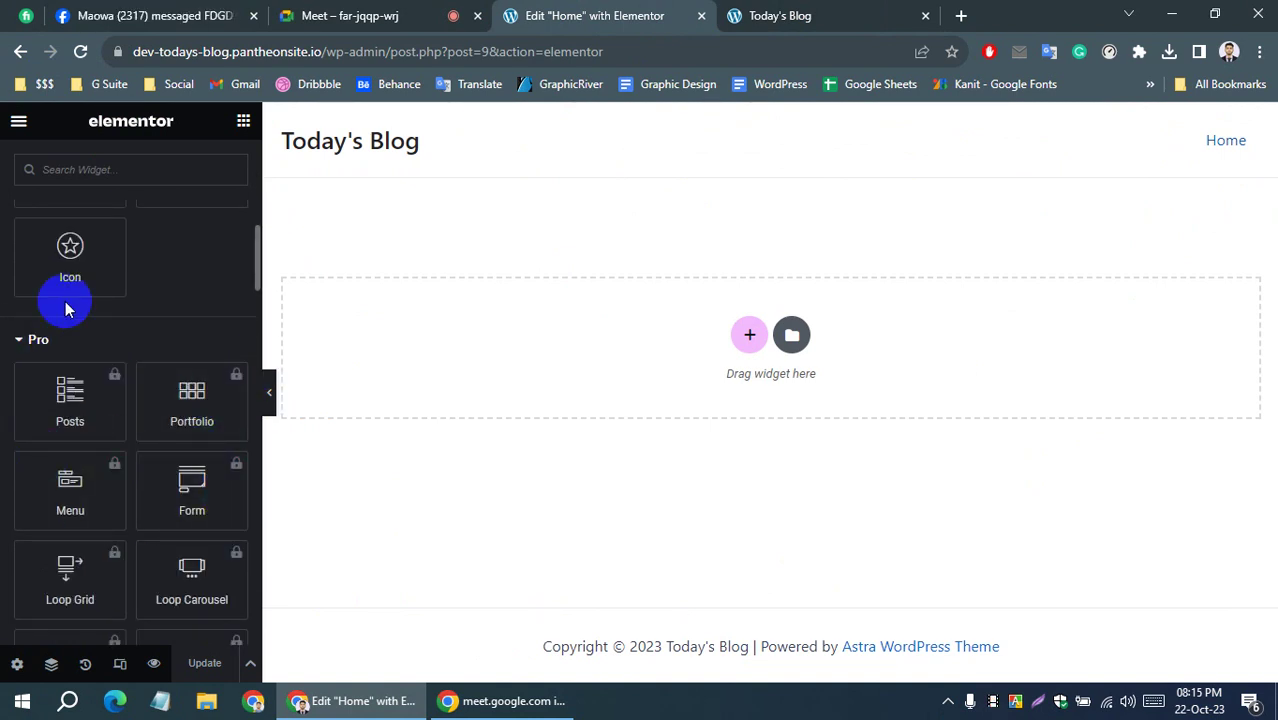
{"action": "left_click", "coordinate": [2, 258]}
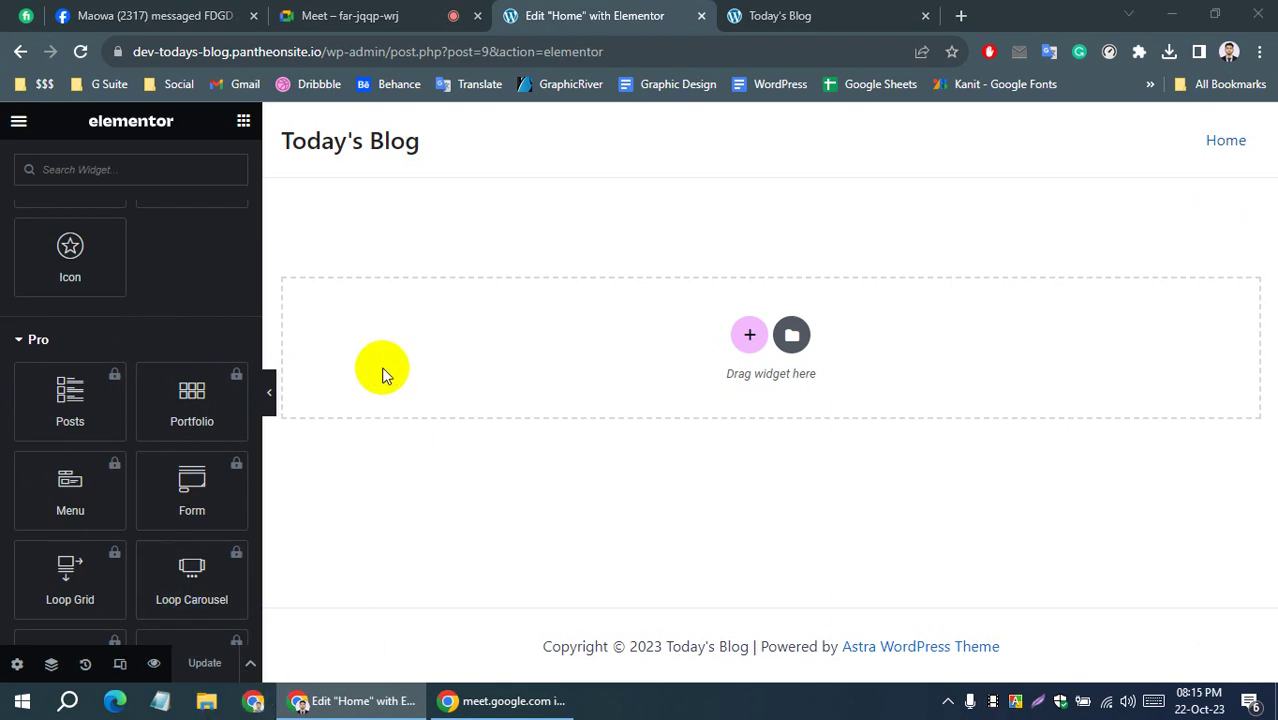
{"action": "key", "text": "super+e"}
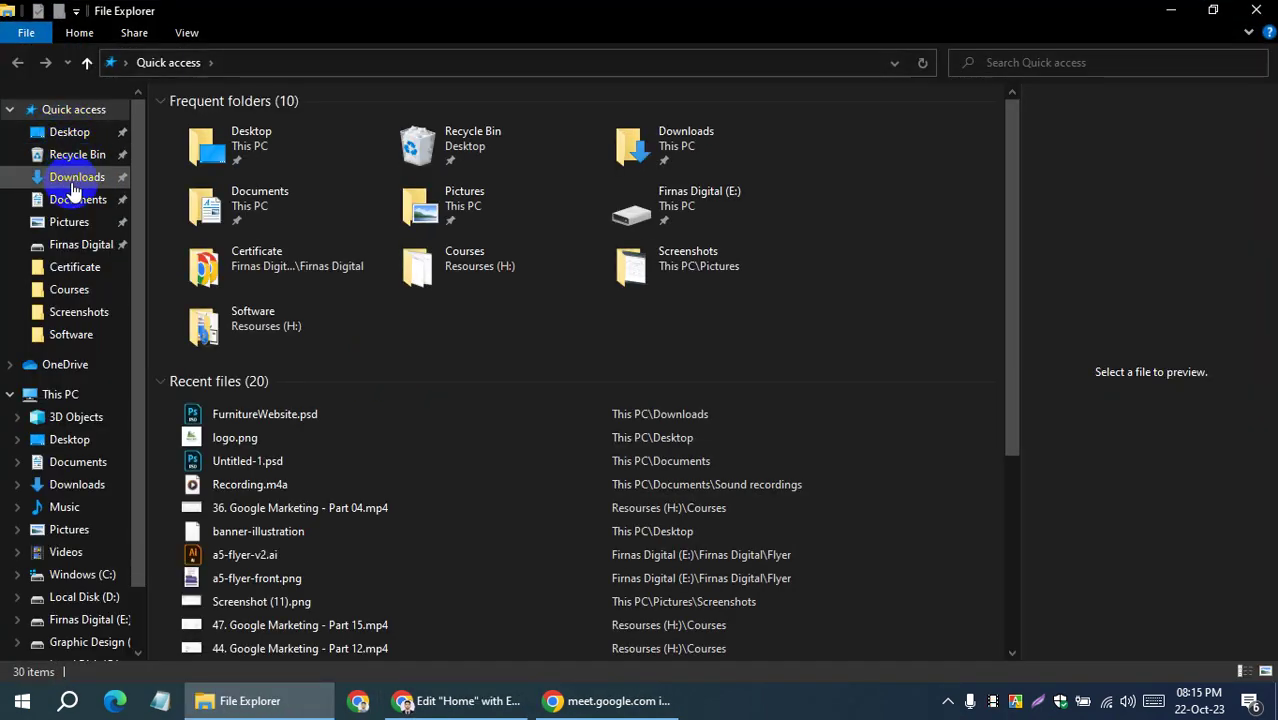
Extract elementor-pro-3_16_2.zip from Downloads into an elementor-pro-3_16_2 folder
{"action": "left_click", "coordinate": [72, 188]}
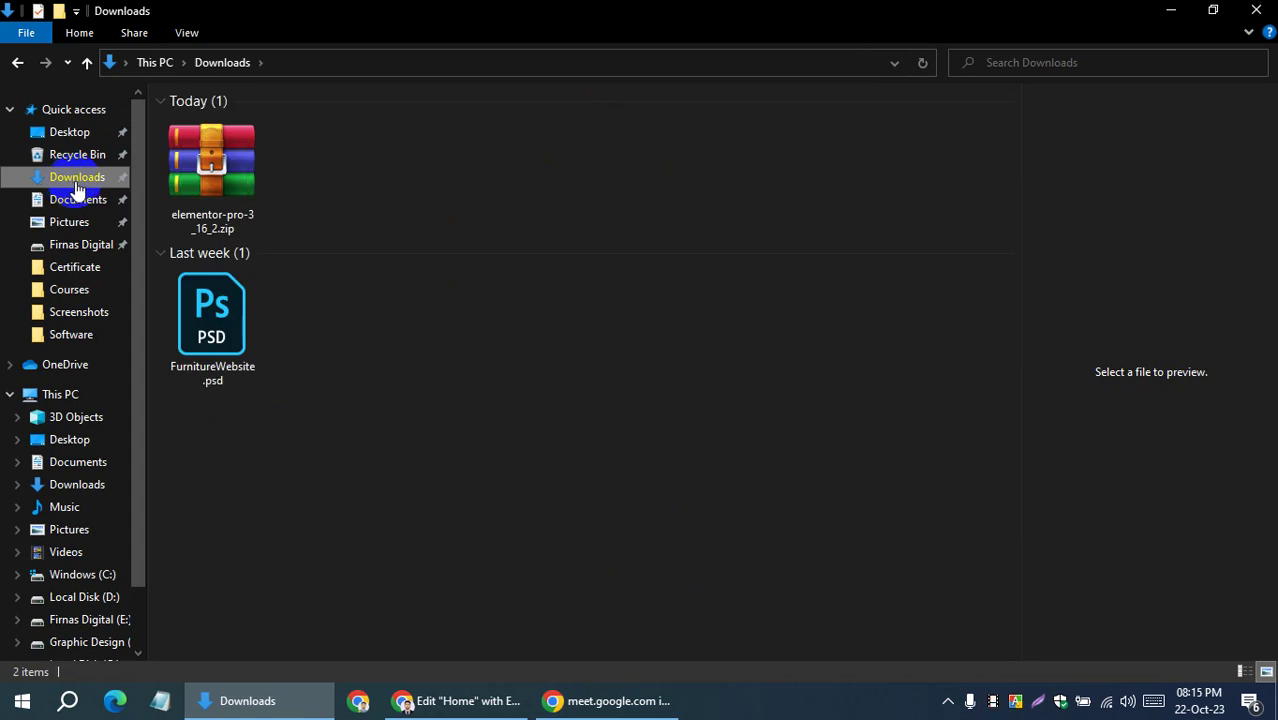
{"action": "left_click", "coordinate": [237, 170]}
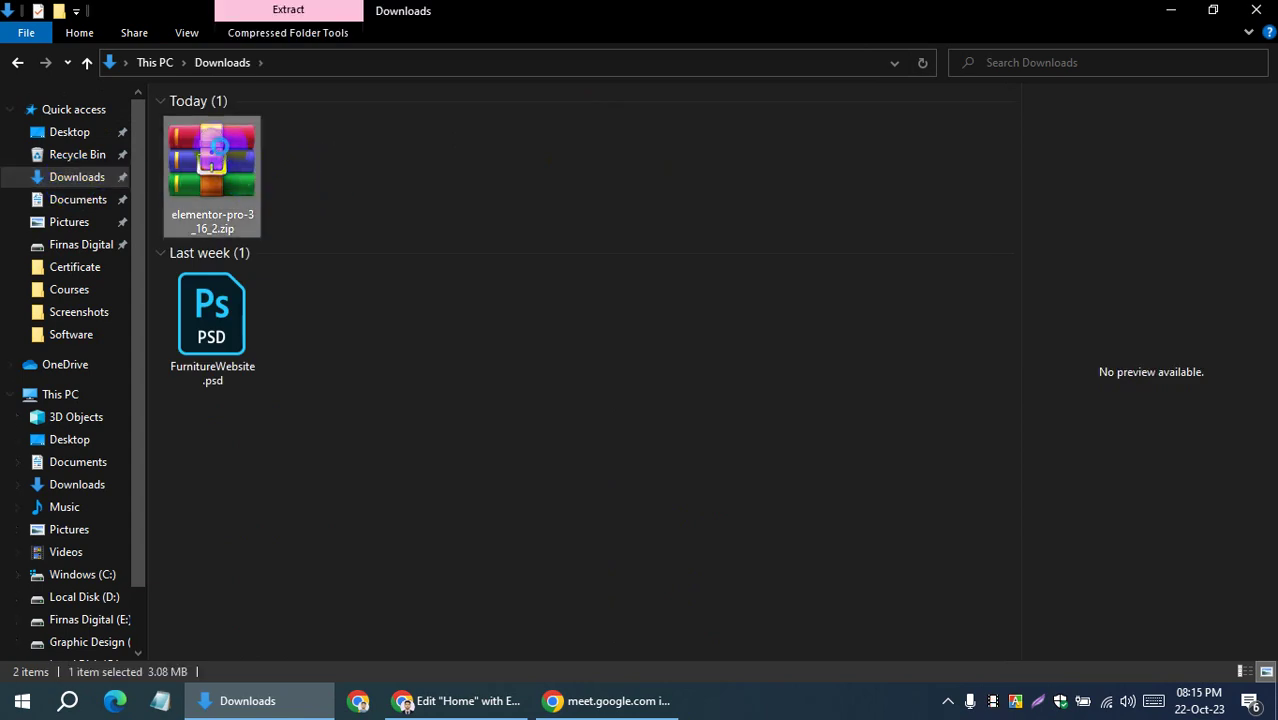
{"action": "right_click", "coordinate": [214, 152]}
{"action": "left_click", "coordinate": [296, 243]}
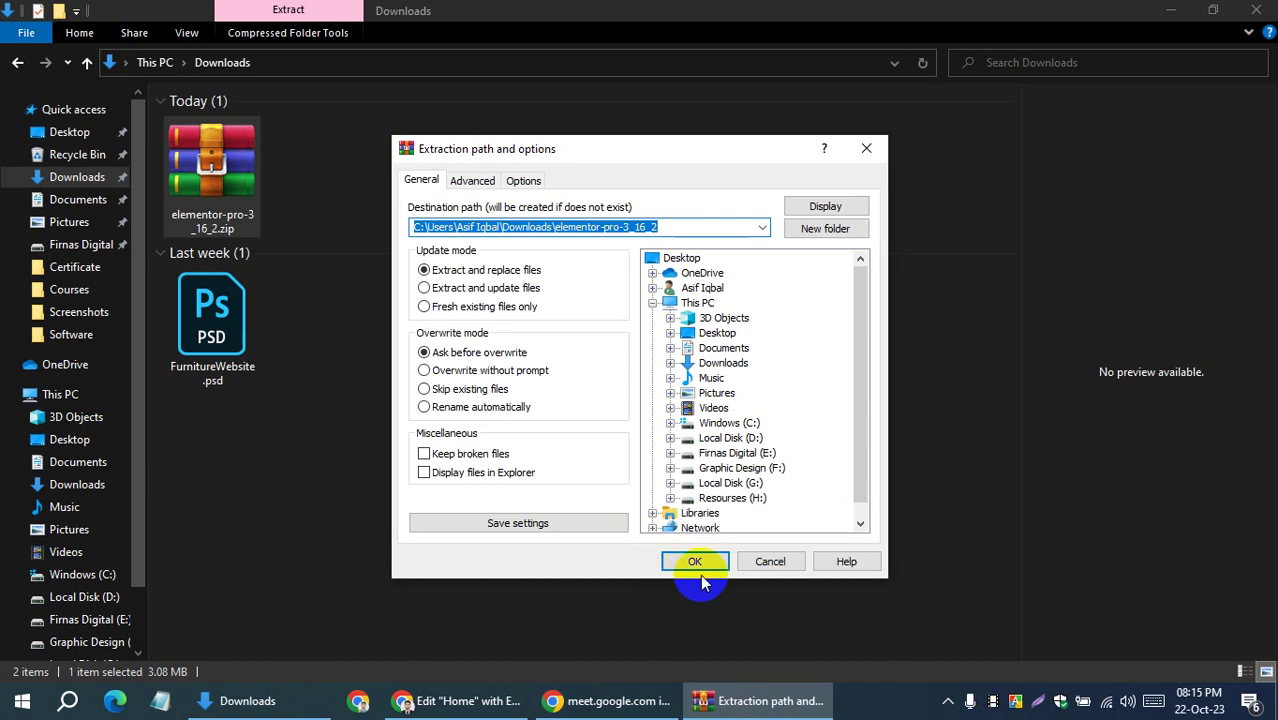
{"action": "left_click", "coordinate": [697, 563]}
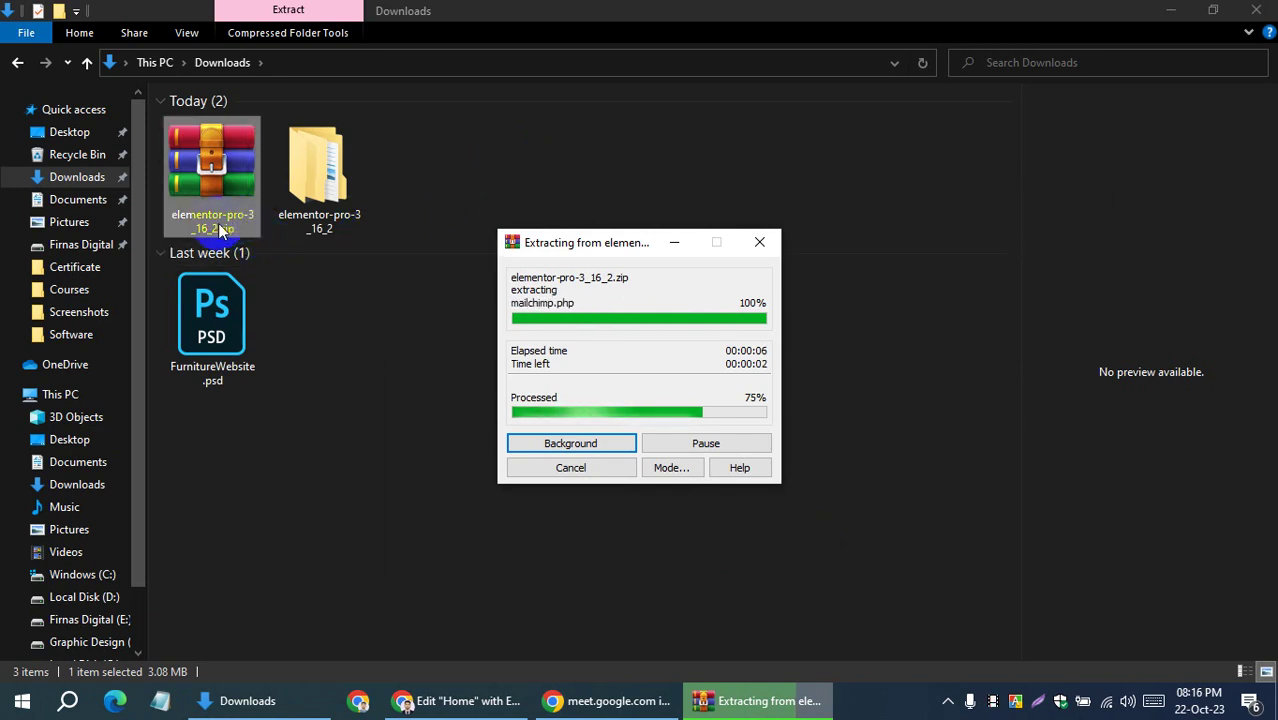
Select the extracted elementor-pro-3_16_2 folder and return to the live blog page in Chrome
{"action": "left_click", "coordinate": [309, 229]}
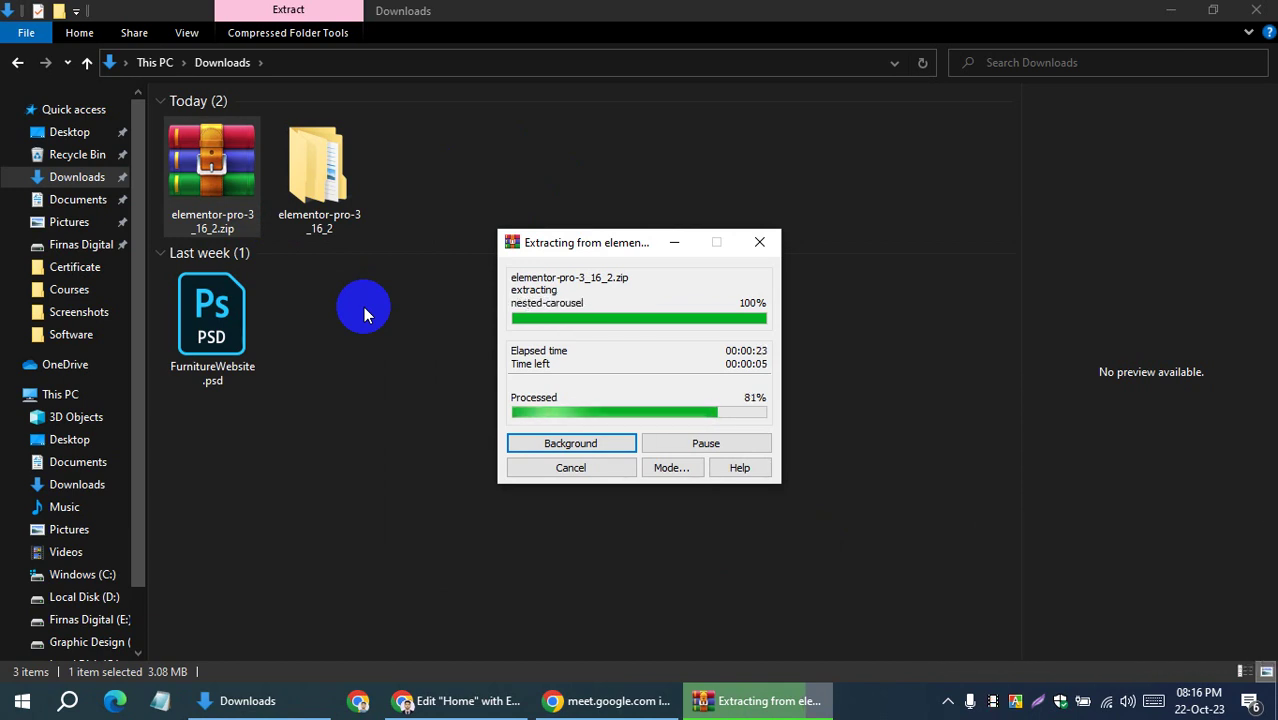
{"action": "left_click", "coordinate": [460, 700]}
{"action": "left_click", "coordinate": [770, 15]}
{"action": "mouse_move", "coordinate": [88, 117]}
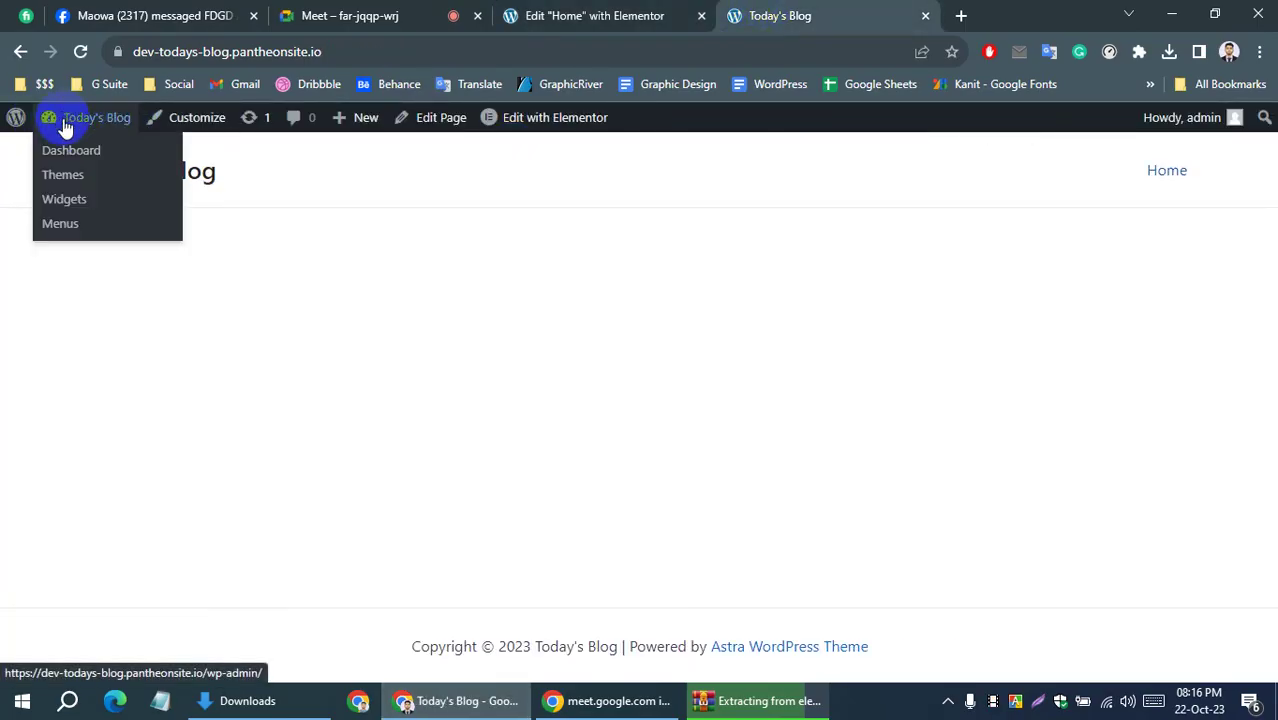
Open the WordPress dashboard and Plugins page, then bring the Downloads folder forward
{"action": "left_click", "coordinate": [64, 155]}
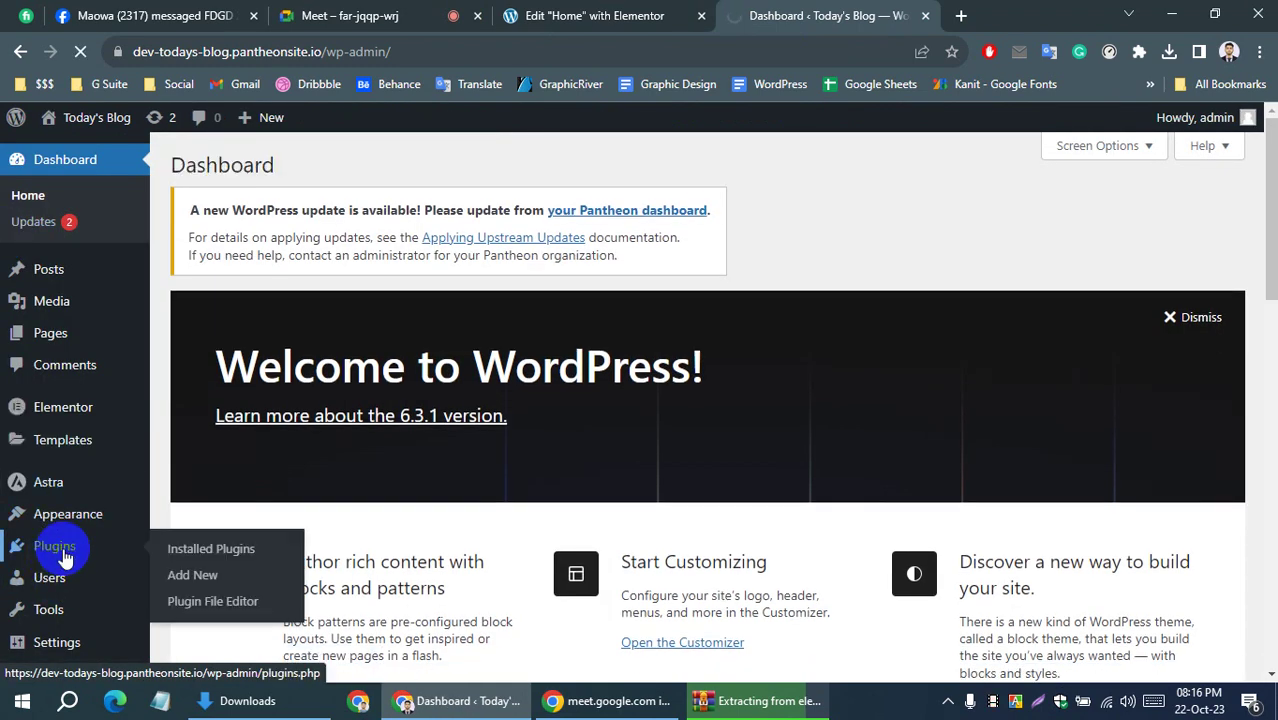
{"action": "left_click", "coordinate": [55, 546]}
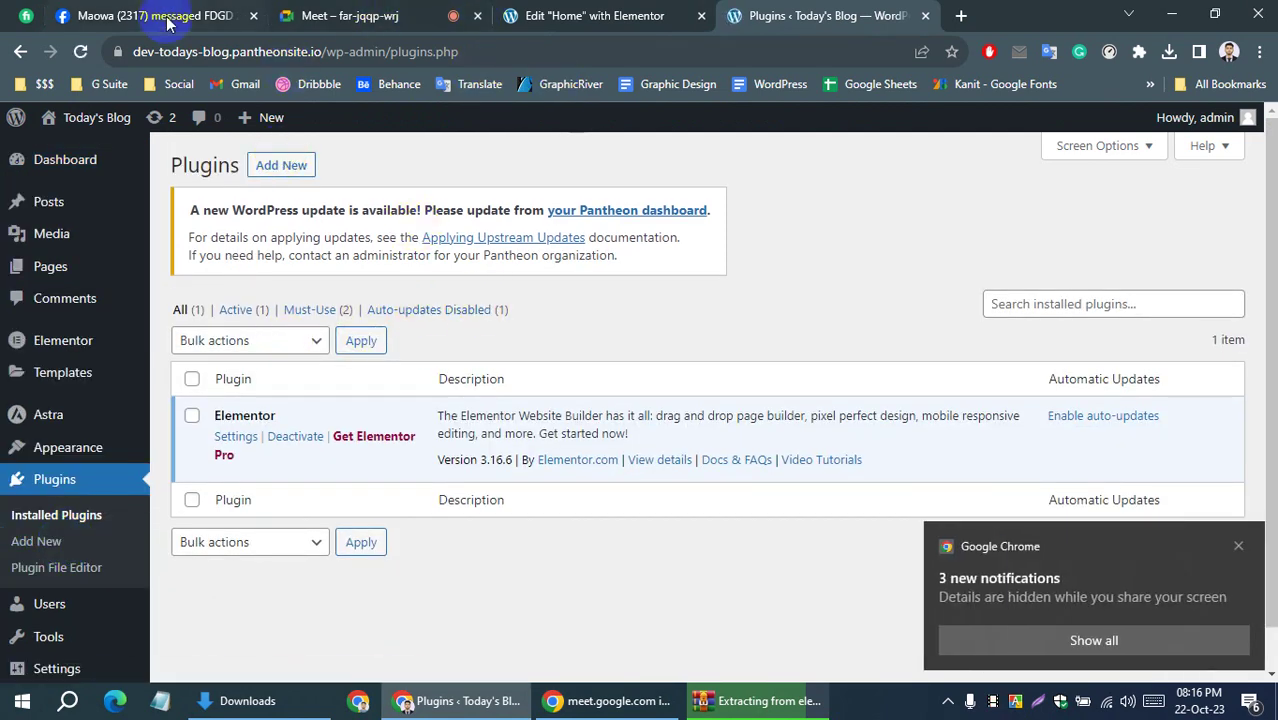
{"action": "left_click", "coordinate": [247, 700]}
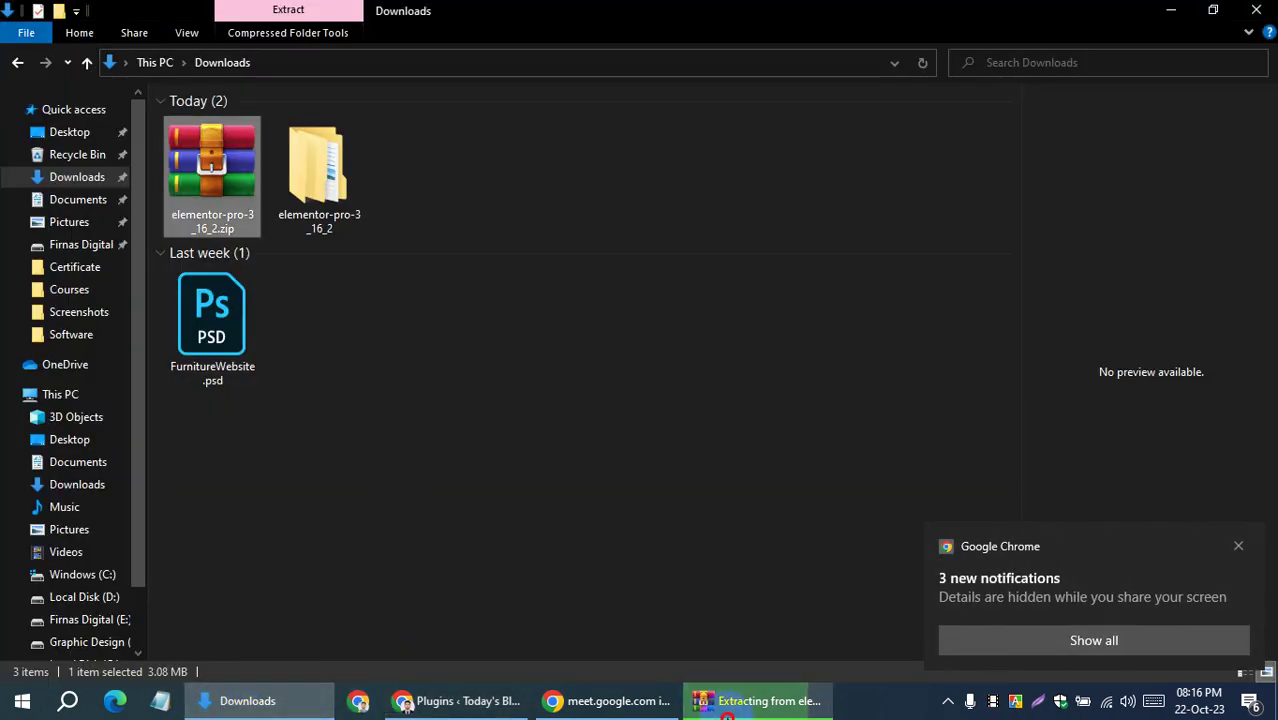
Open elementor-pro-3_16_2 and inspect the files inside its elementor-pro subfolder
{"action": "left_click", "coordinate": [757, 703]}
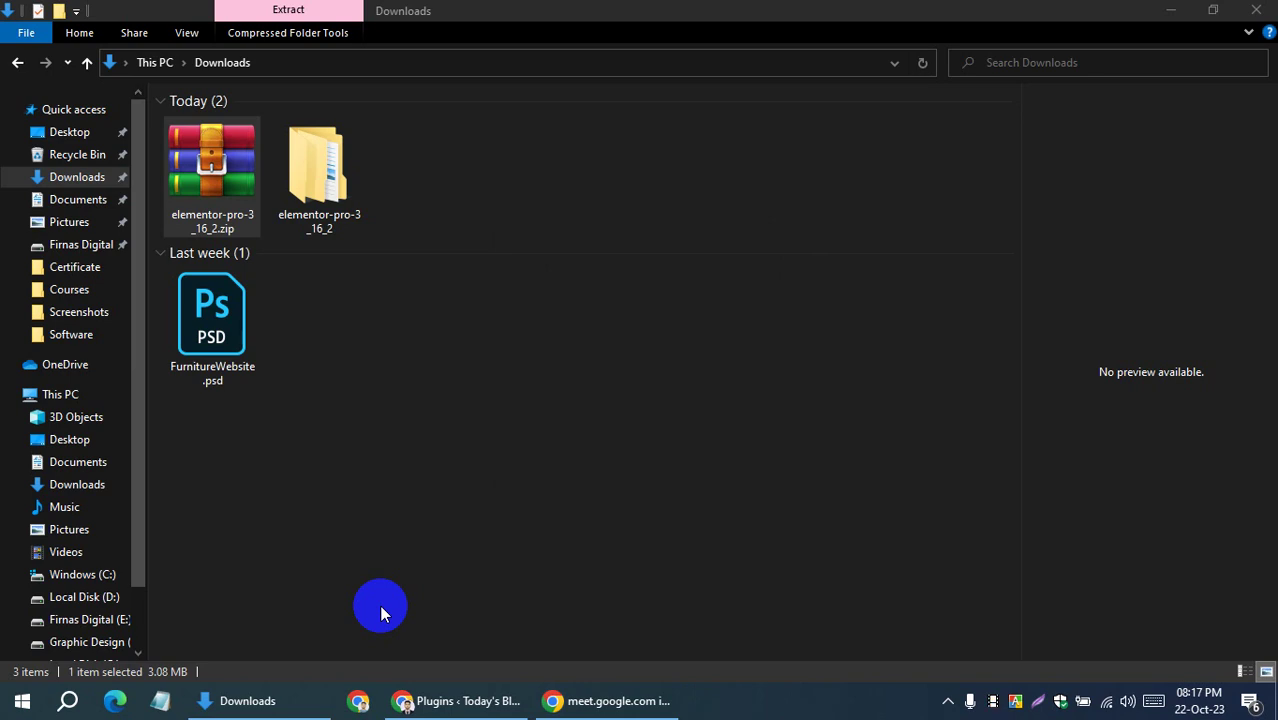
{"action": "double_click", "coordinate": [318, 168]}
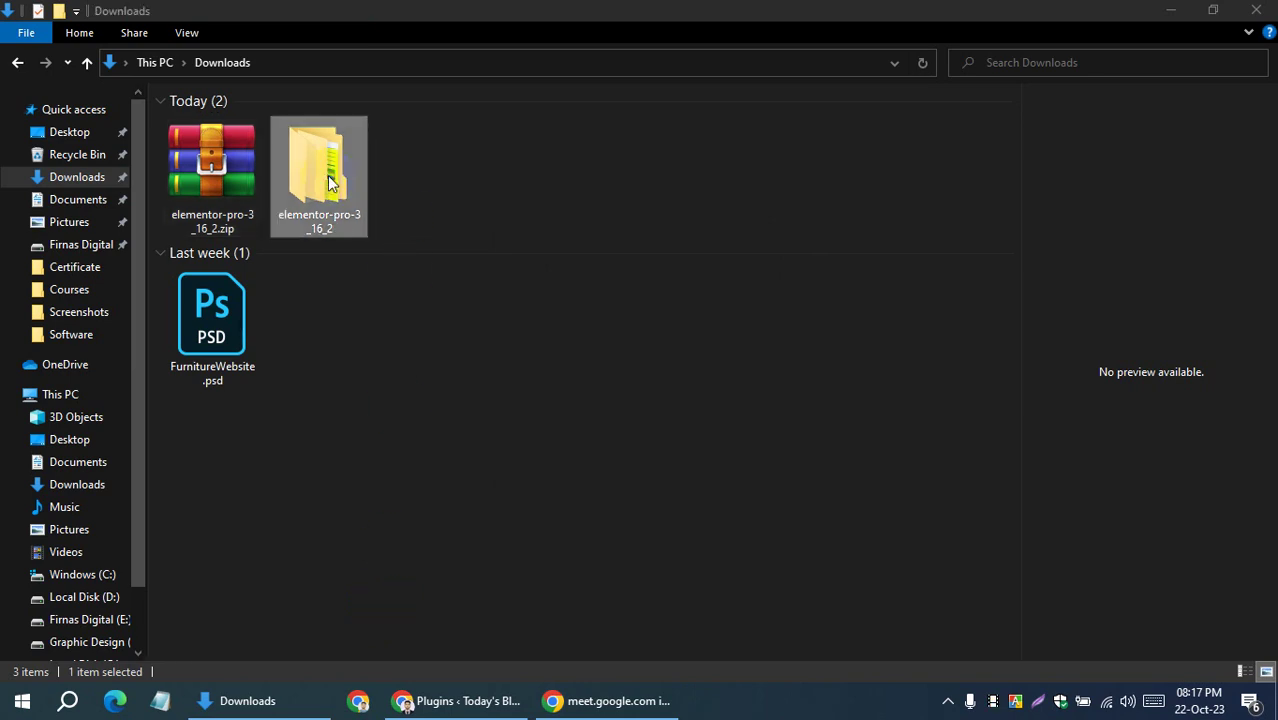
{"action": "double_click", "coordinate": [216, 123]}
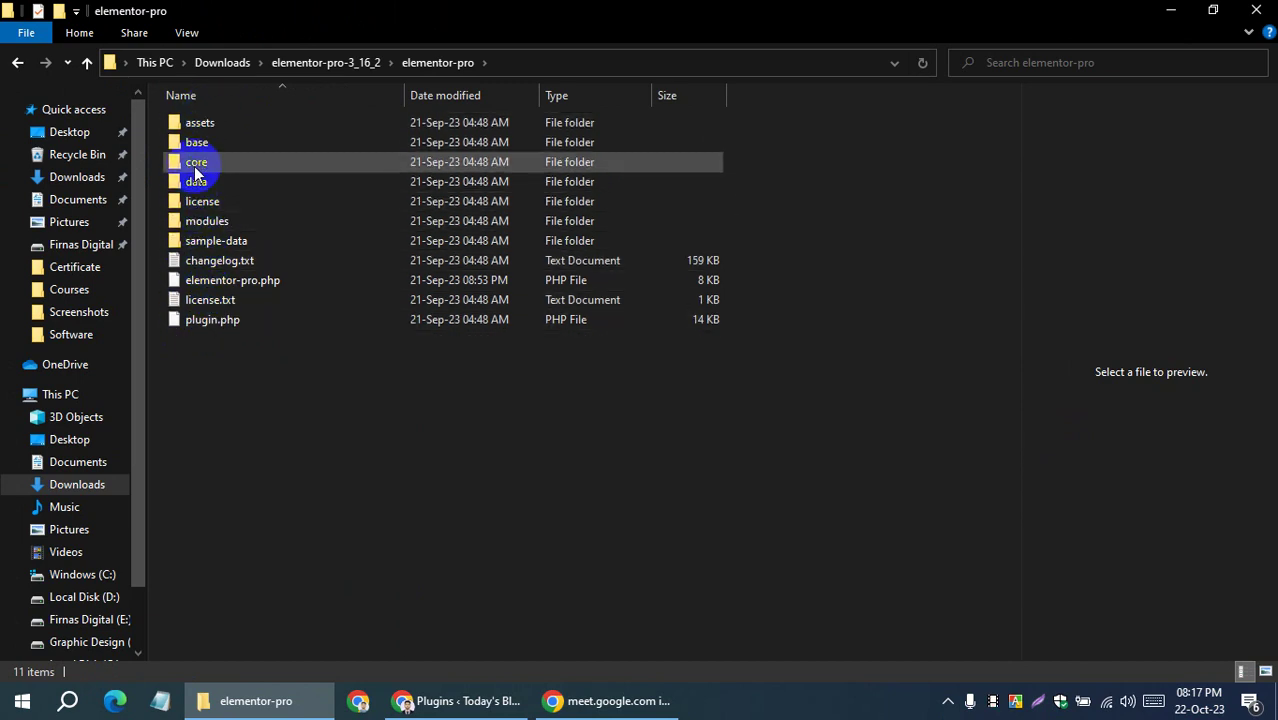
{"action": "left_click", "coordinate": [18, 64]}
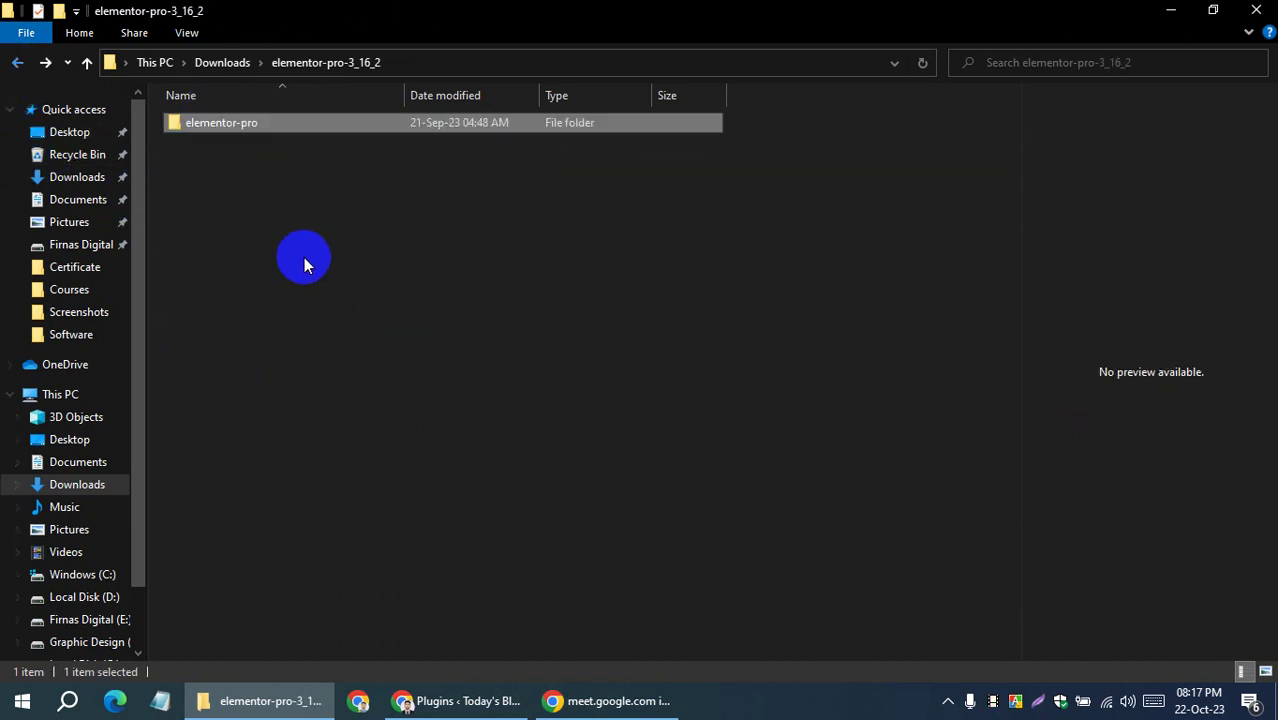
Compress the elementor-pro folder into elementor-pro.zip, then return to the WordPress plugins page
{"action": "right_click", "coordinate": [254, 128]}
{"action": "mouse_move", "coordinate": [305, 423]}
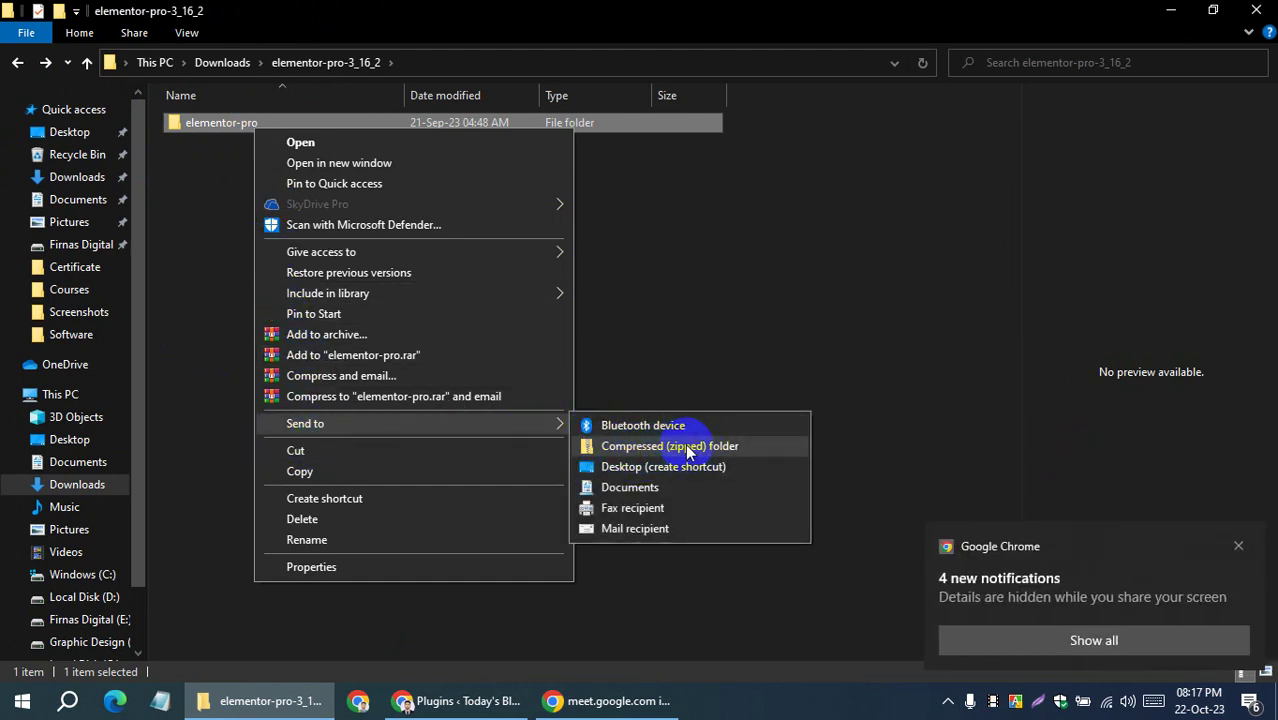
{"action": "left_click", "coordinate": [688, 452]}
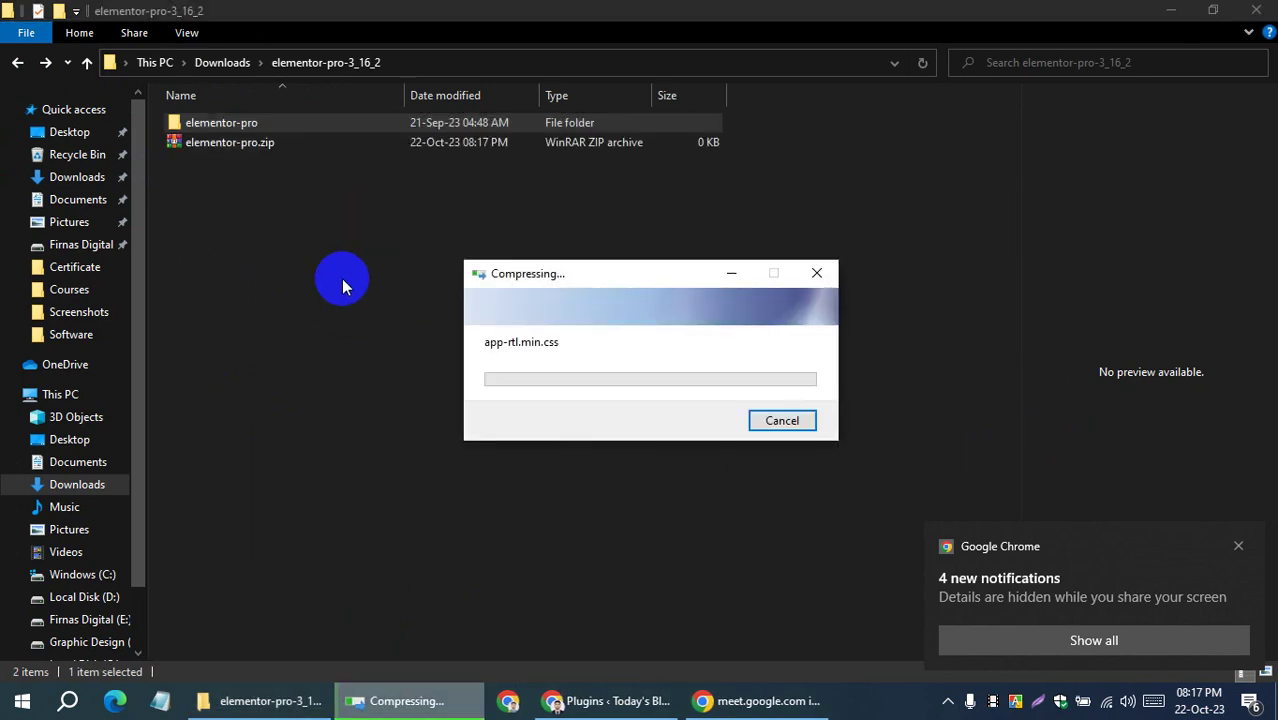
{"action": "double_click", "coordinate": [213, 127]}
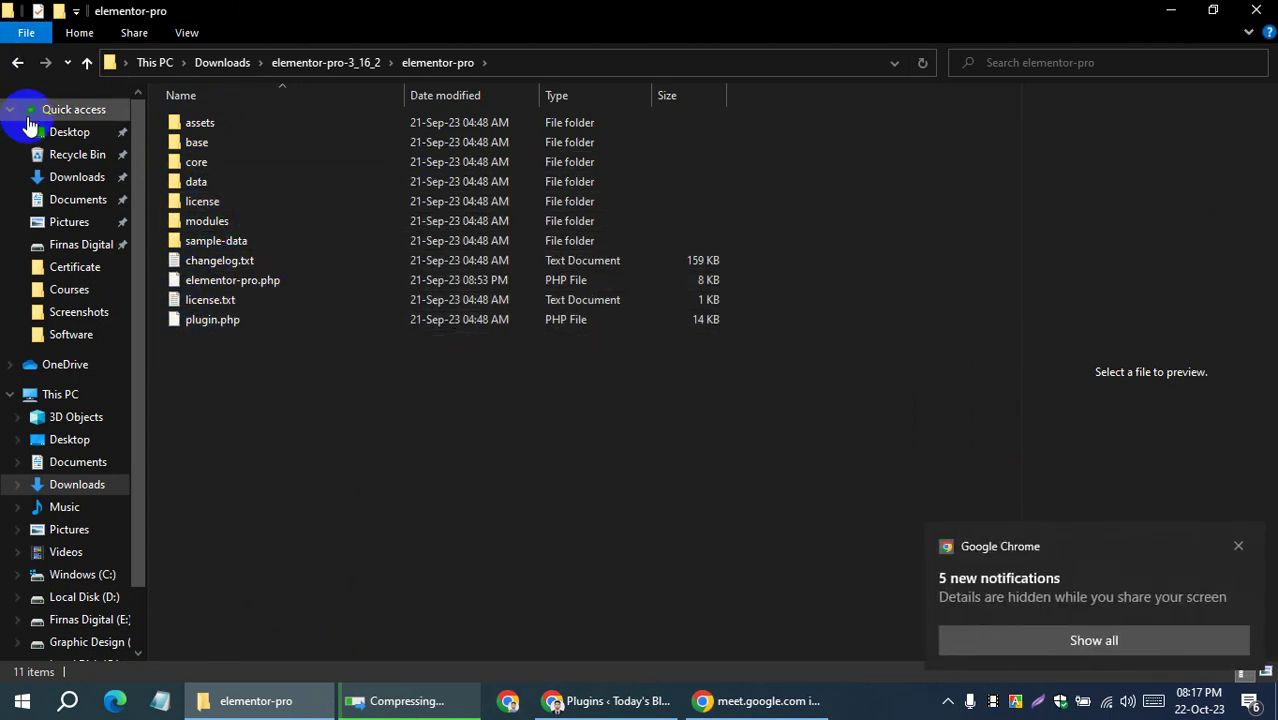
{"action": "left_click", "coordinate": [17, 62]}
{"action": "left_click", "coordinate": [476, 394]}
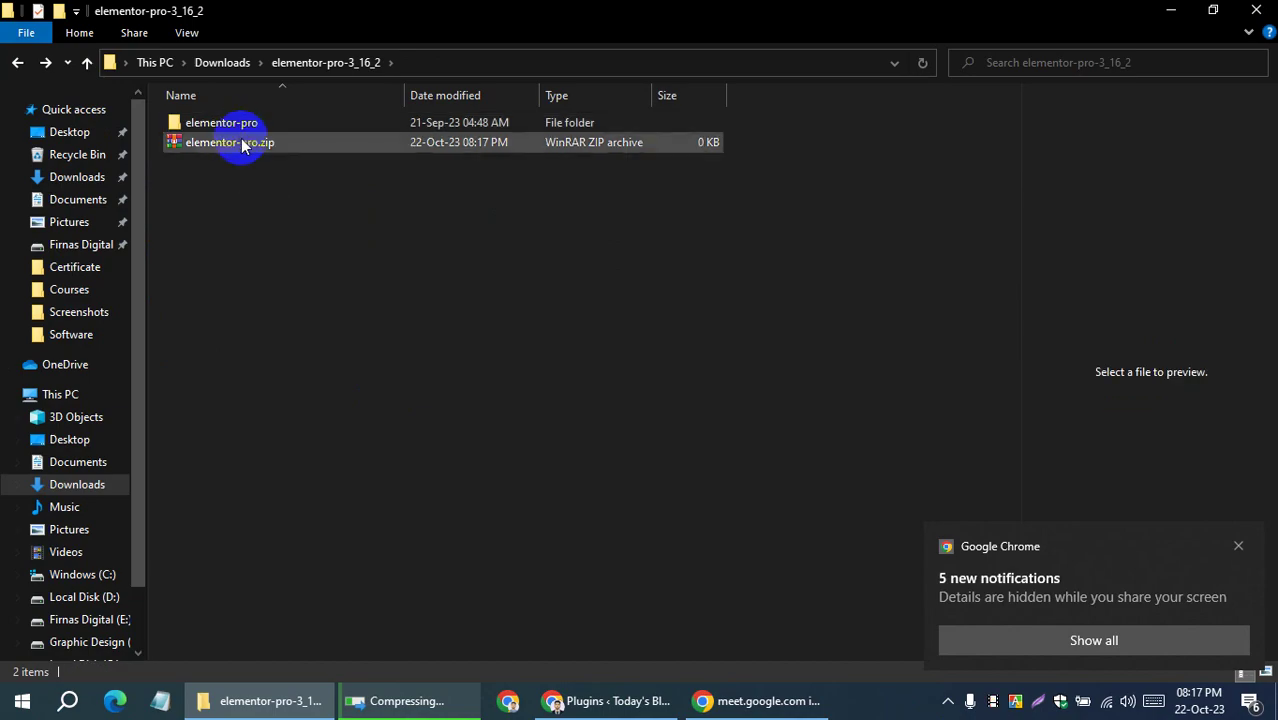
{"action": "left_click", "coordinate": [243, 146]}
{"action": "left_click", "coordinate": [610, 701]}
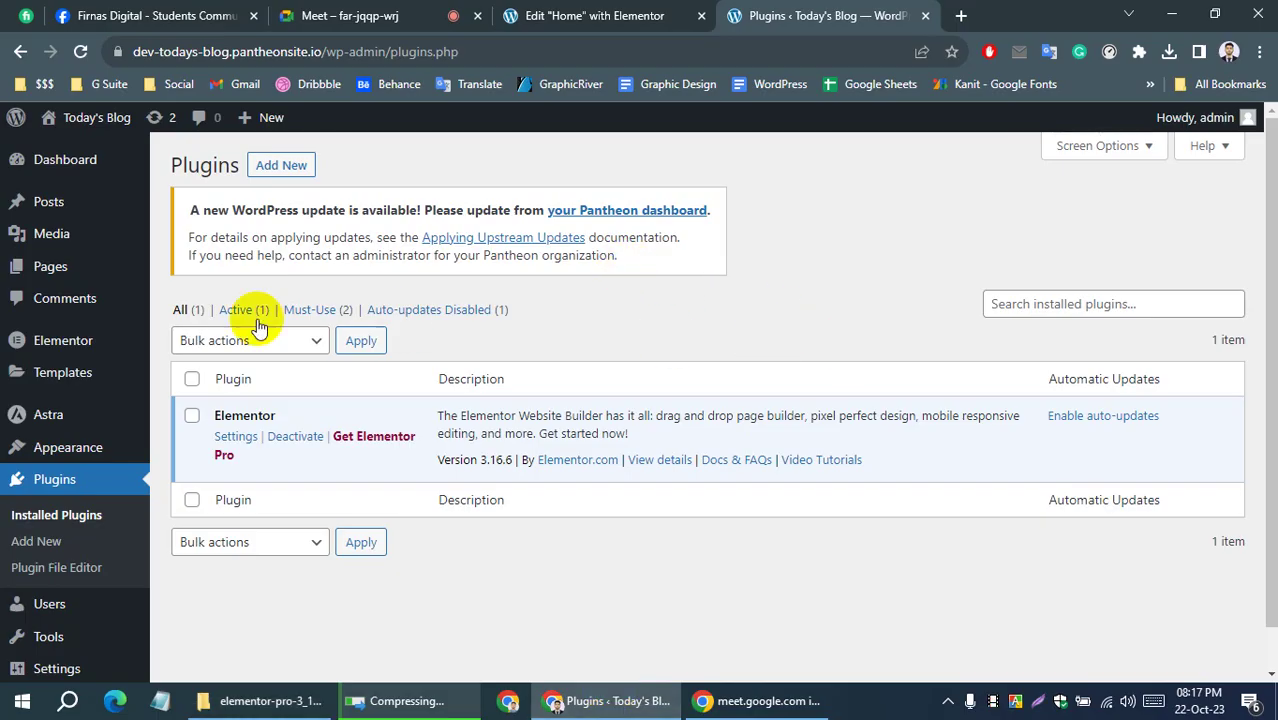
Open the Upload Plugin form and try dragging elementor-pro.zip onto the upload field
{"action": "left_click", "coordinate": [281, 165]}
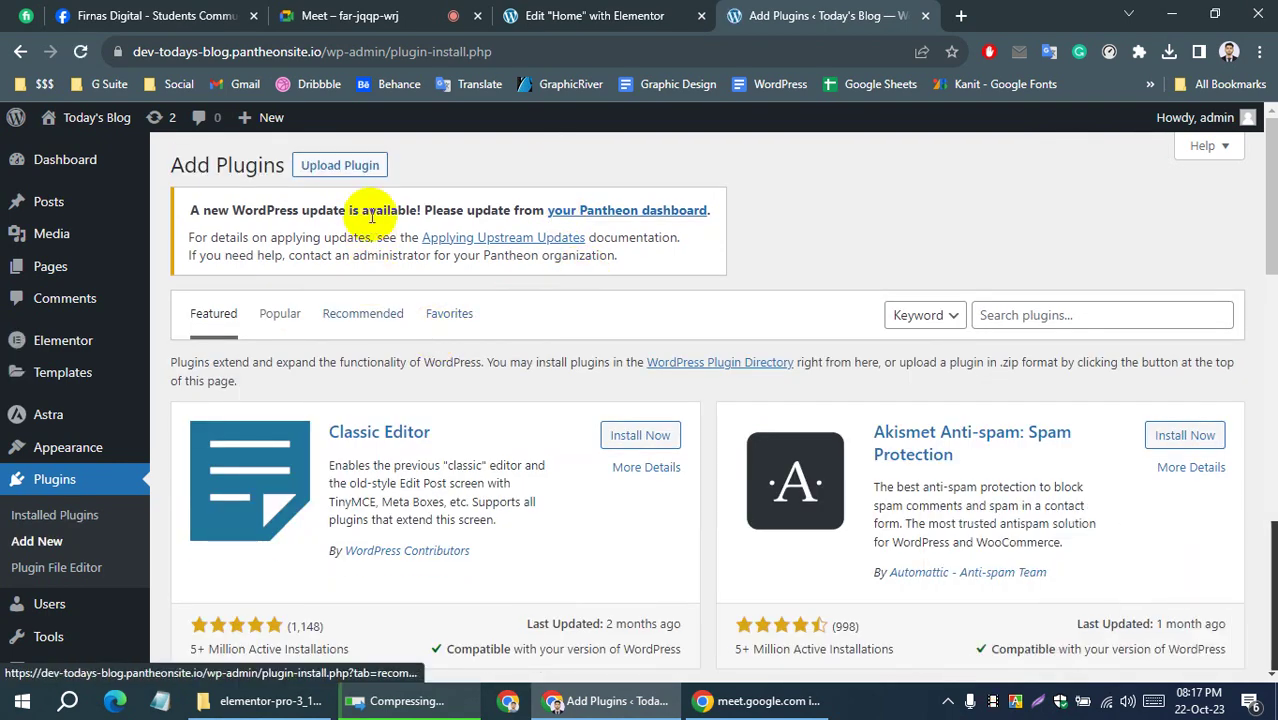
{"action": "left_click", "coordinate": [345, 165]}
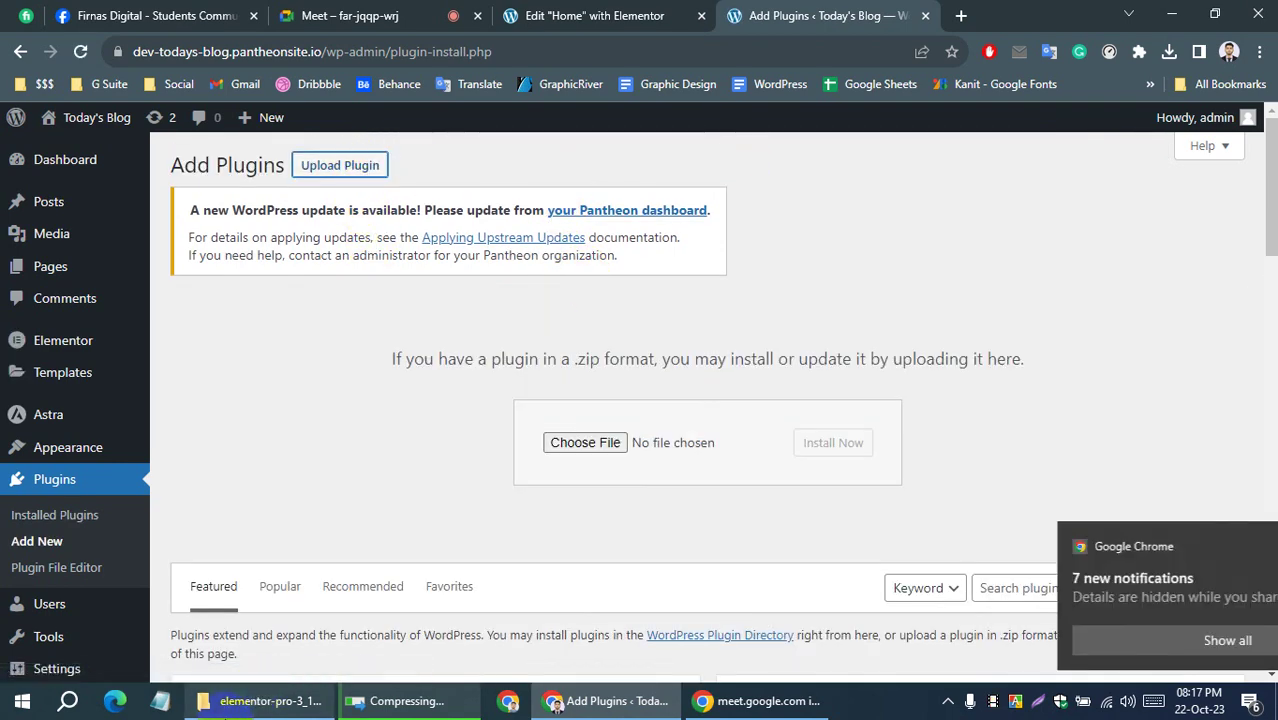
{"action": "left_click", "coordinate": [262, 701]}
{"action": "mouse_move", "coordinate": [213, 150]}
{"action": "left_mouse_down"}
{"action": "mouse_move", "coordinate": [590, 708]}
{"action": "mouse_move", "coordinate": [578, 450]}
{"action": "left_mouse_up"}
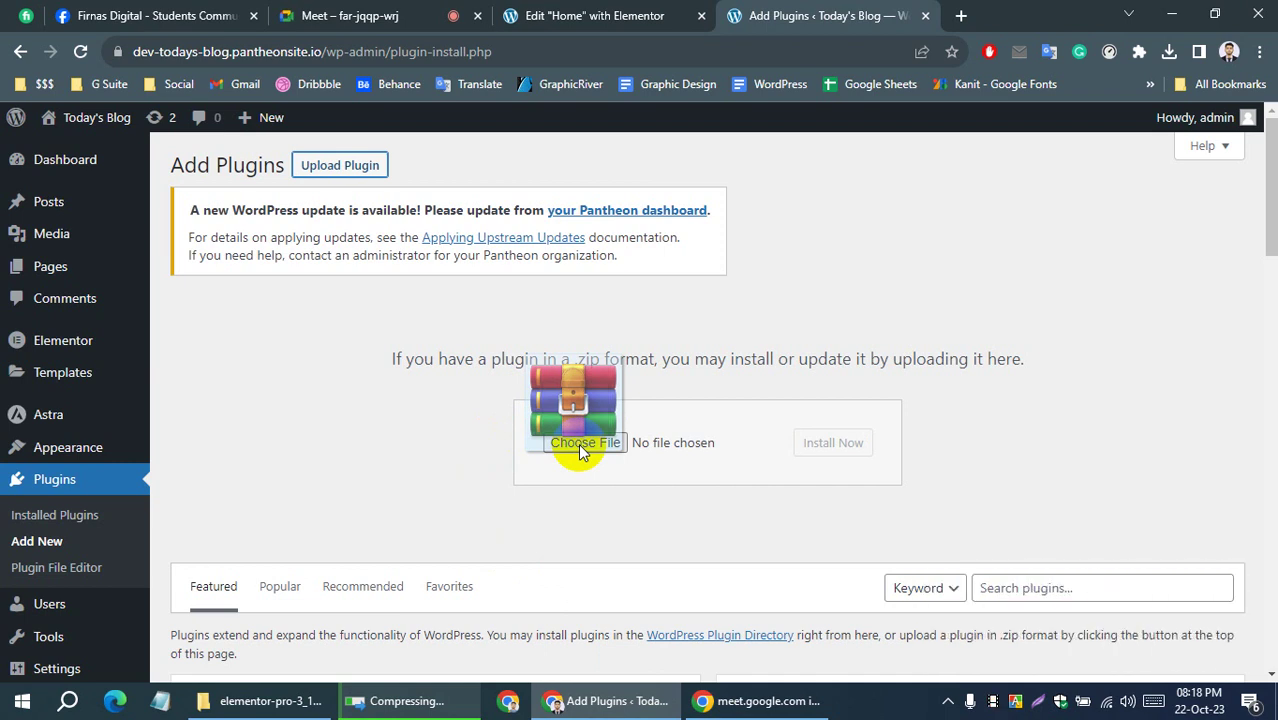
{"action": "left_click_drag", "start_coordinate": [580, 450], "coordinate": [578, 443]}
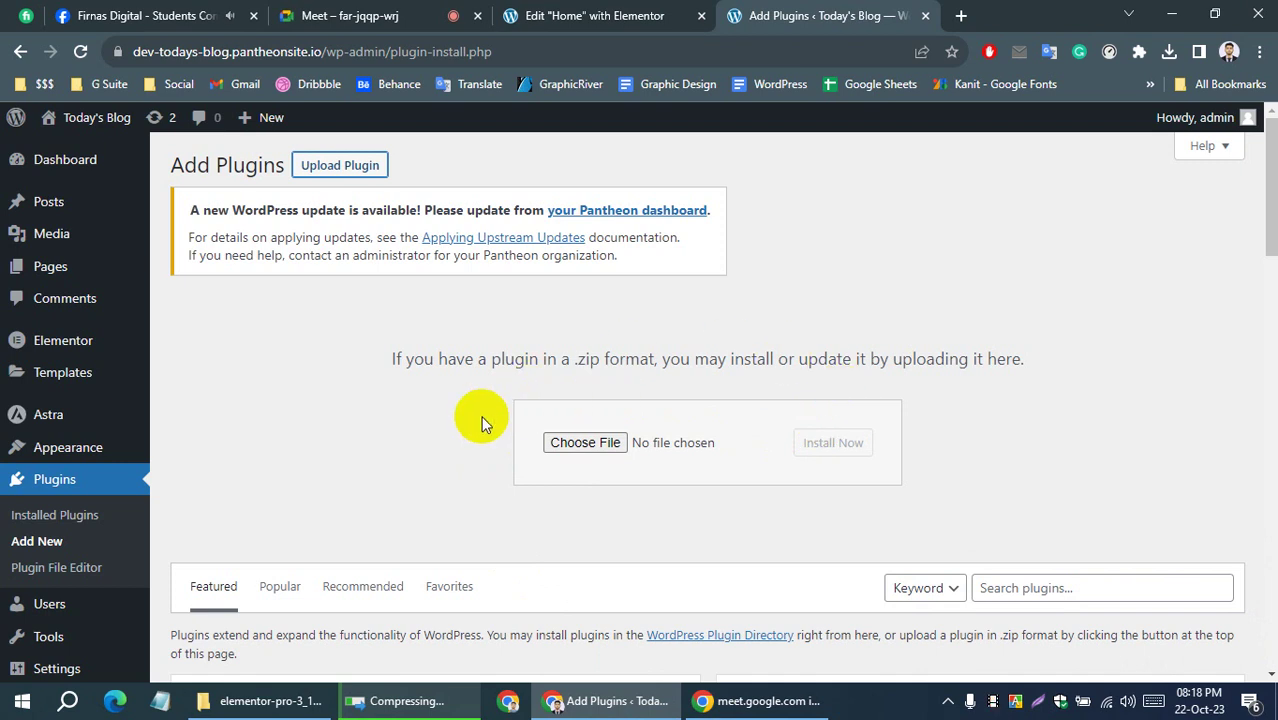
Check the compression progress window while switching between it and the folder
{"action": "left_click", "coordinate": [419, 703]}
{"action": "left_click", "coordinate": [405, 712]}
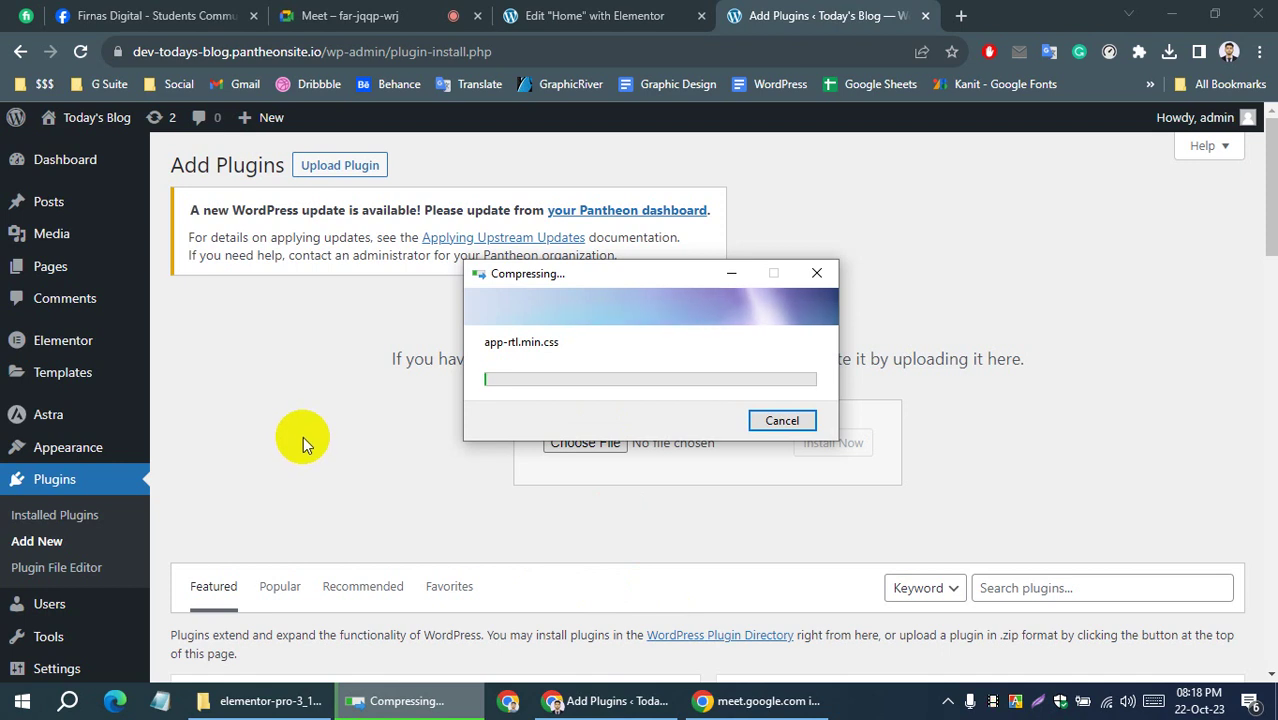
{"action": "left_click", "coordinate": [283, 700]}
{"action": "left_click", "coordinate": [383, 692]}
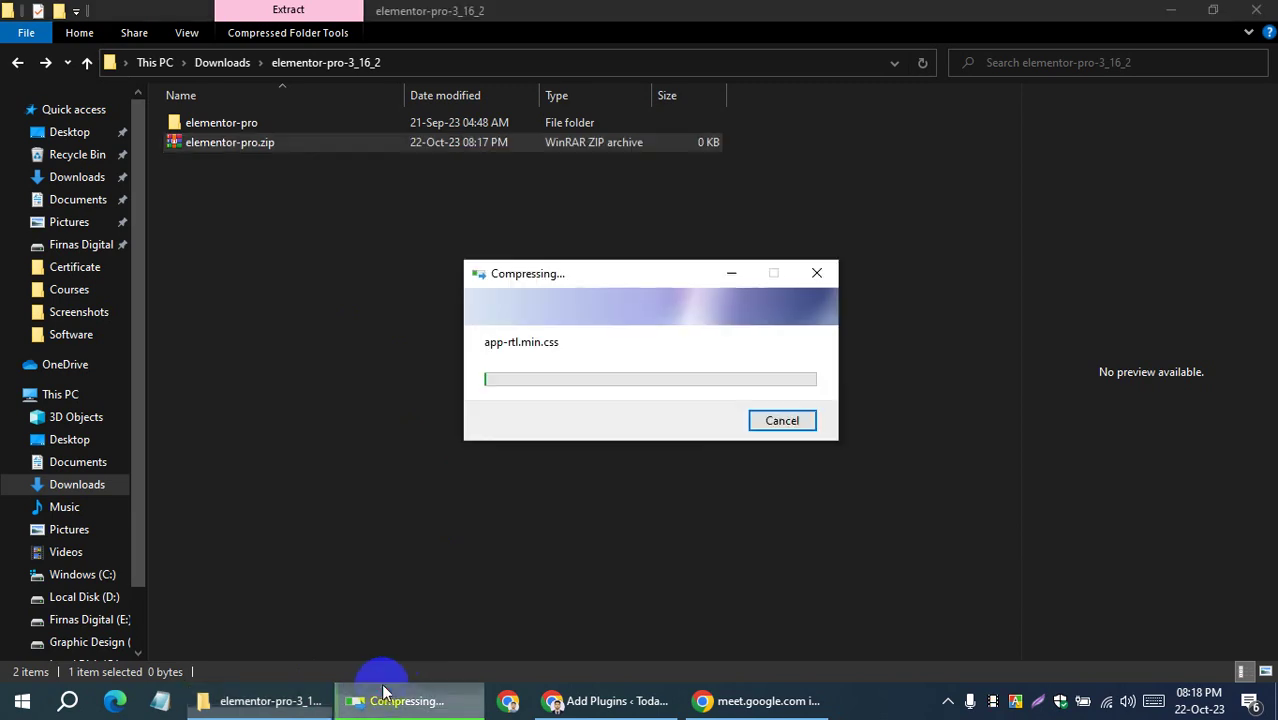
{"action": "left_click", "coordinate": [253, 284]}
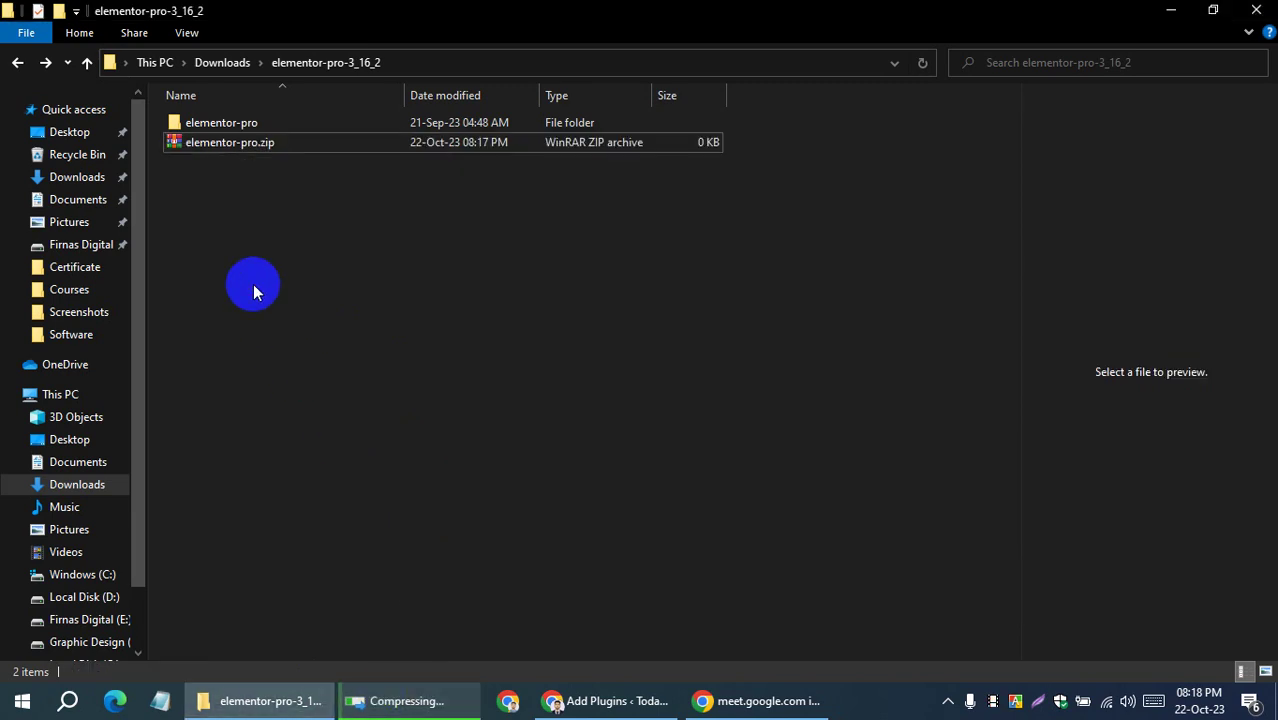
{"action": "left_click", "coordinate": [270, 705]}
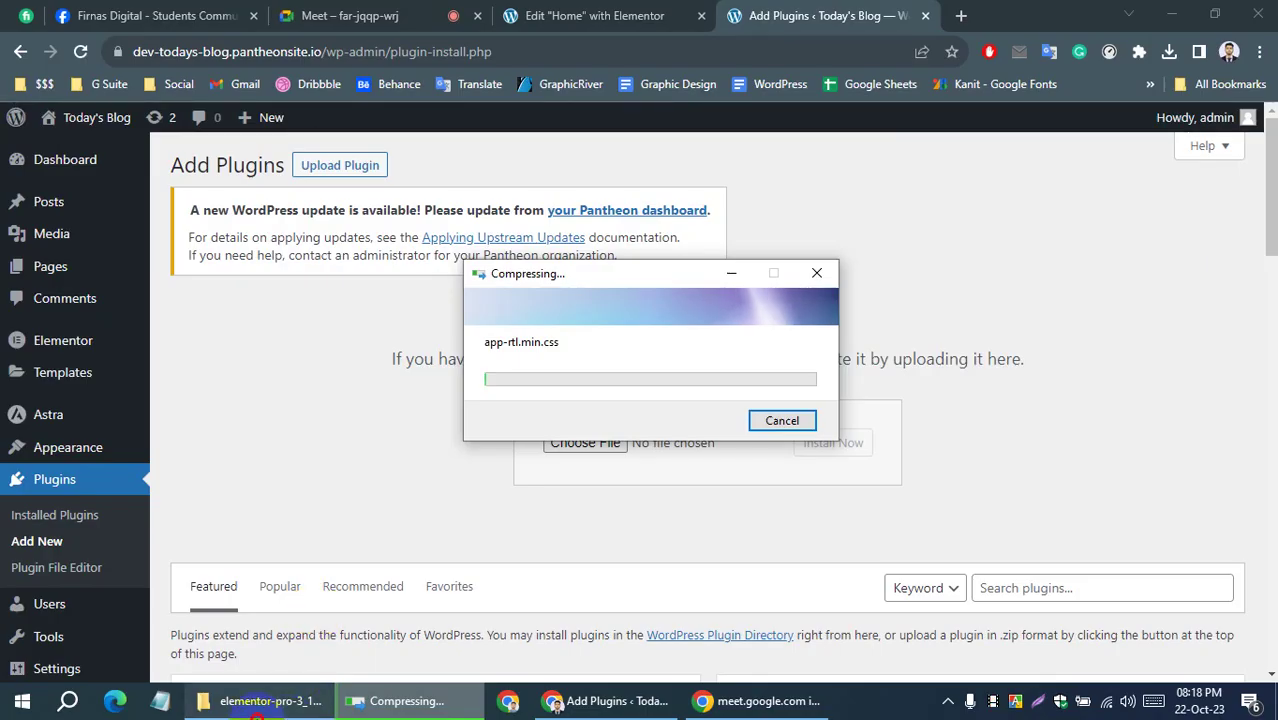
{"action": "key", "text": "alt+Tab"}
Cancel the stalled elementor-pro.zip compression and close its progress window
{"action": "left_click", "coordinate": [607, 701]}
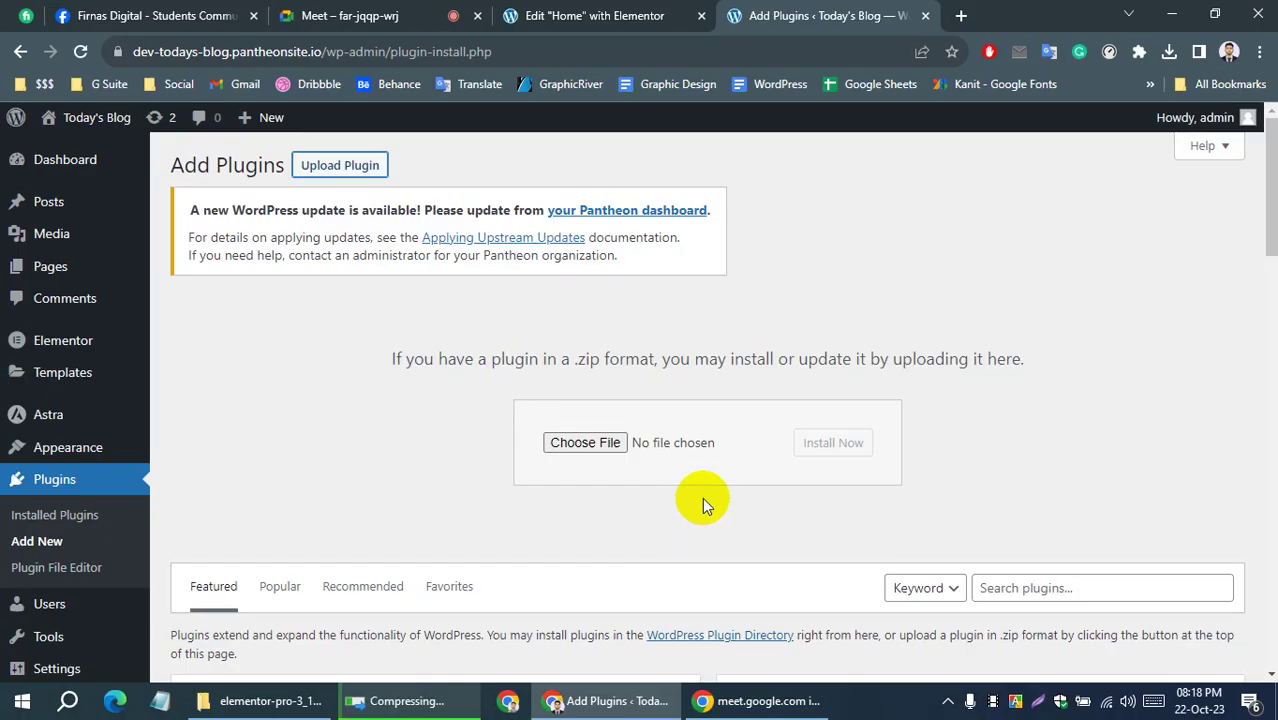
{"action": "left_click", "coordinate": [262, 701]}
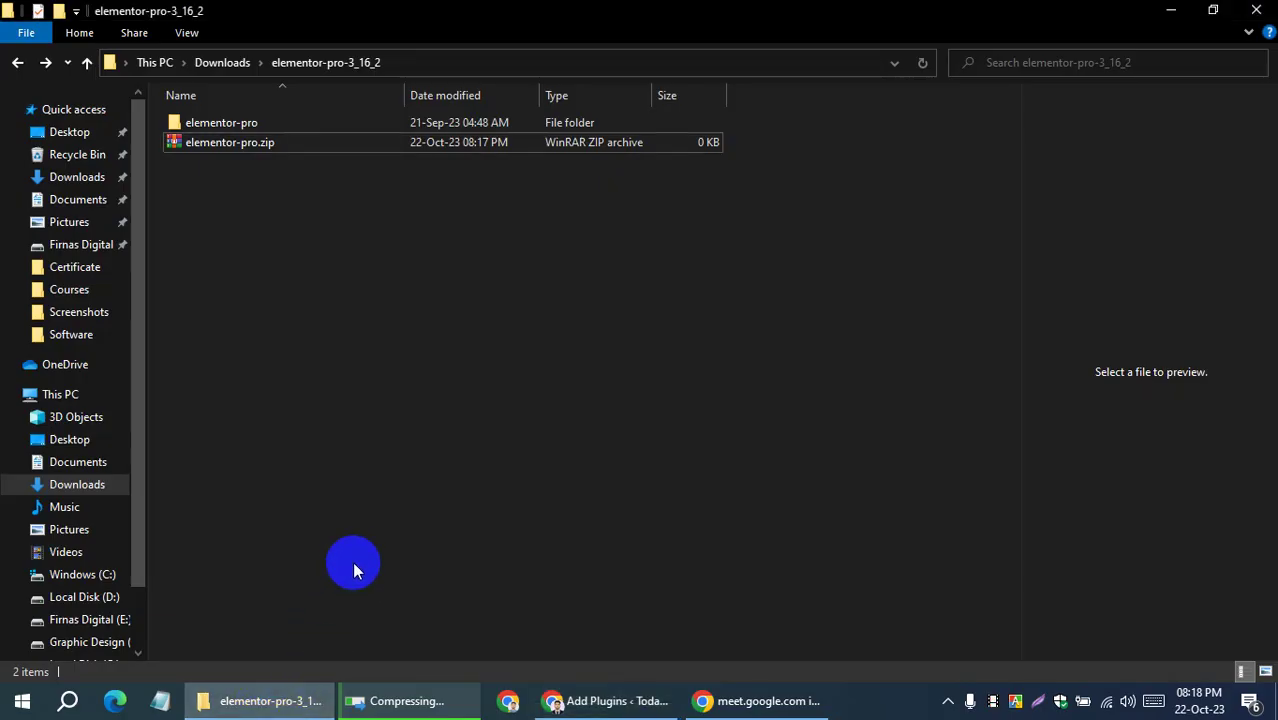
{"action": "left_click", "coordinate": [405, 701]}
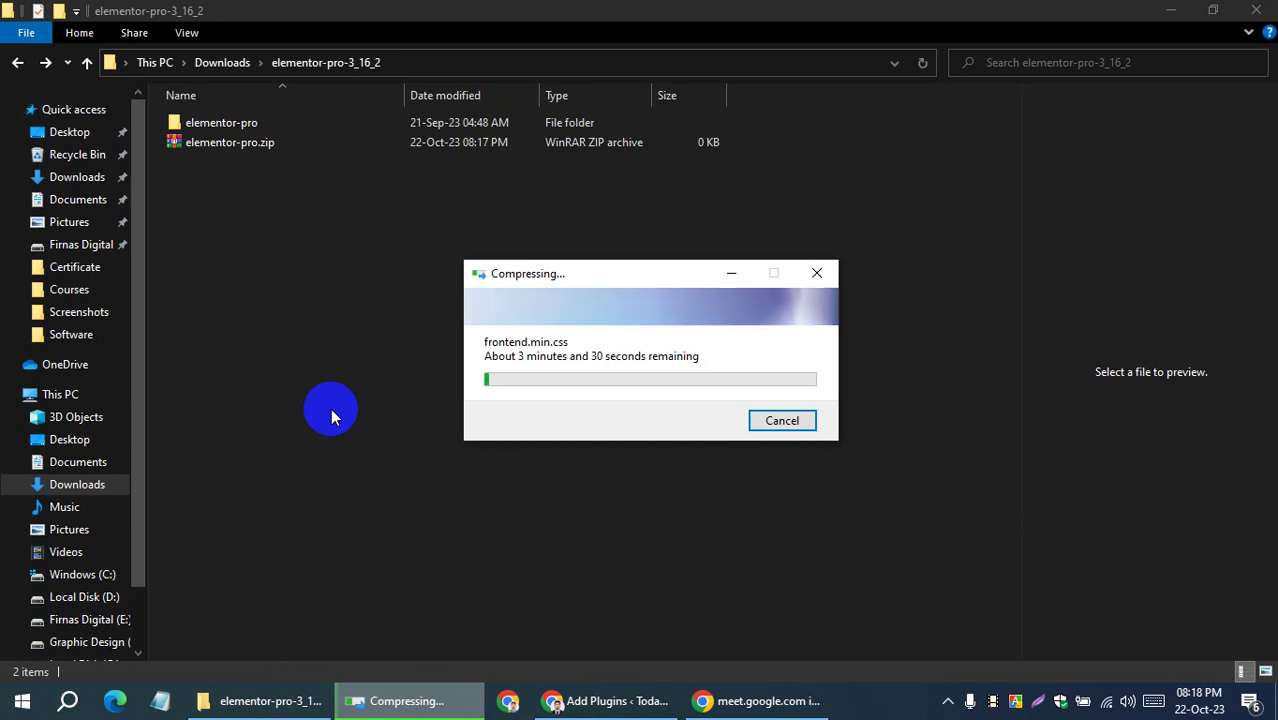
{"action": "left_click", "coordinate": [803, 421]}
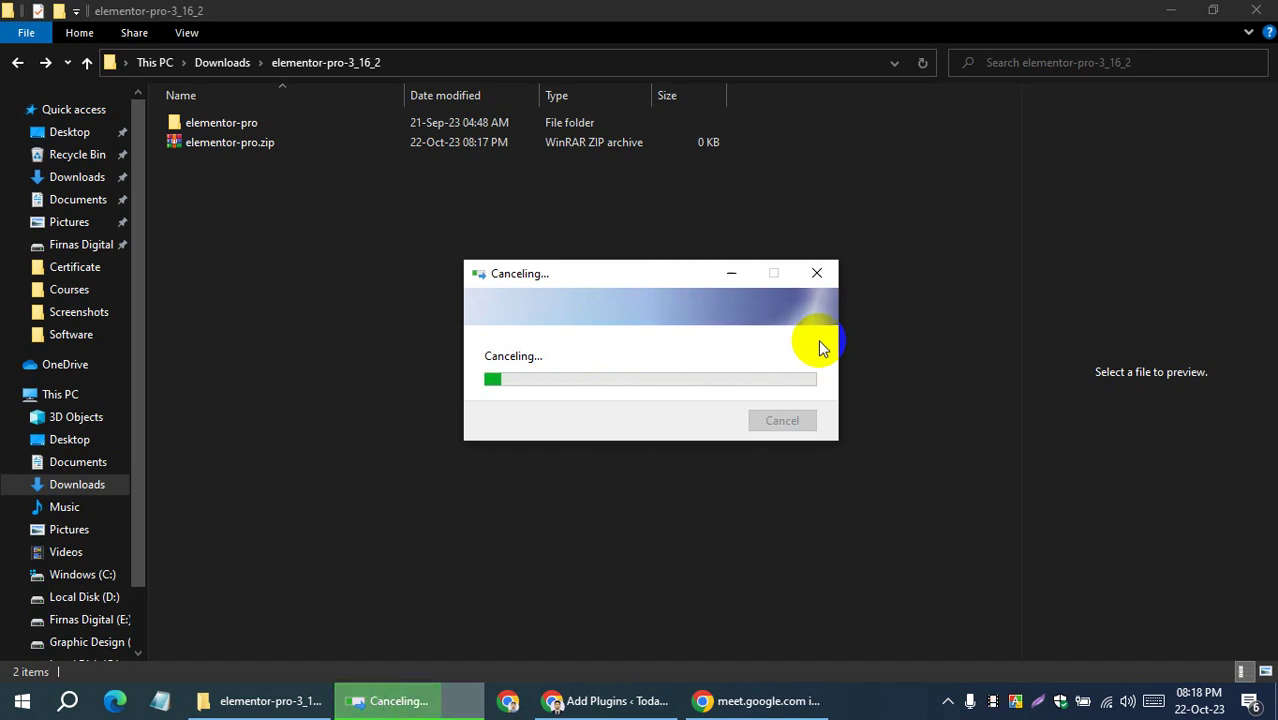
{"action": "left_click", "coordinate": [817, 272]}
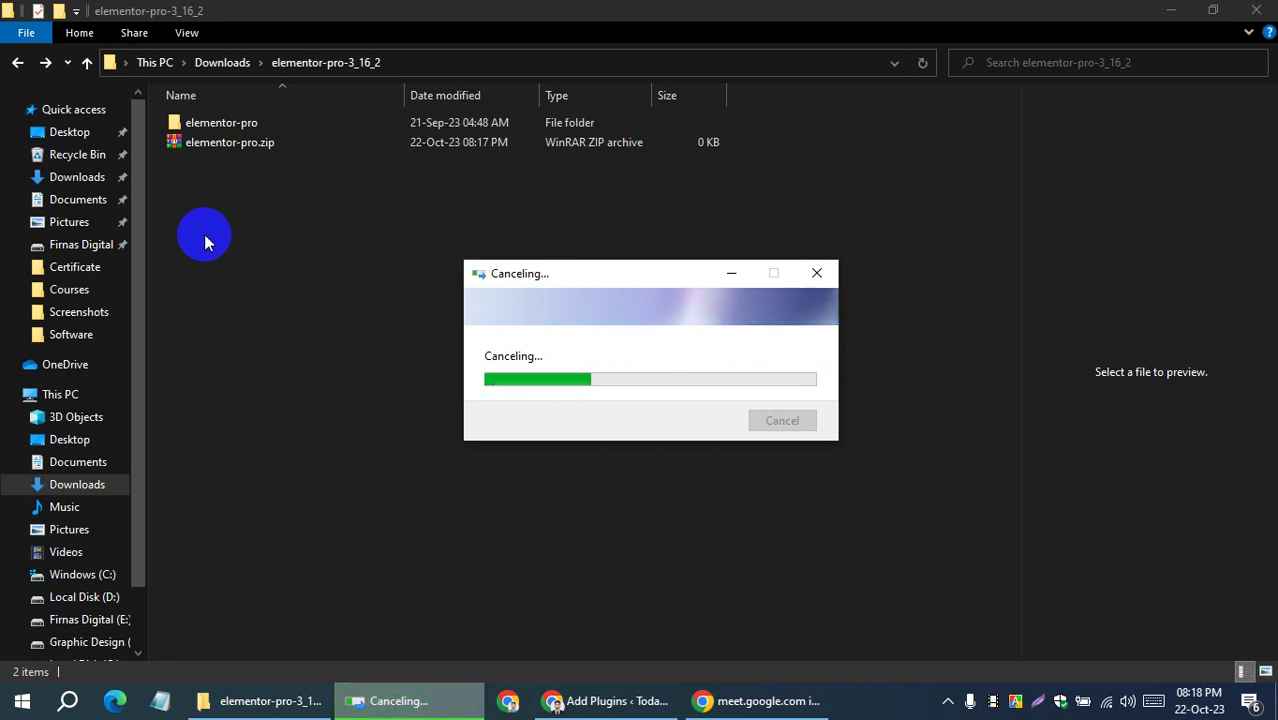
Re-zip the elementor-pro folder into a complete 3,211 KB elementor-pro.zip and return to WordPress
{"action": "left_click", "coordinate": [247, 124]}
{"action": "right_click", "coordinate": [247, 124]}
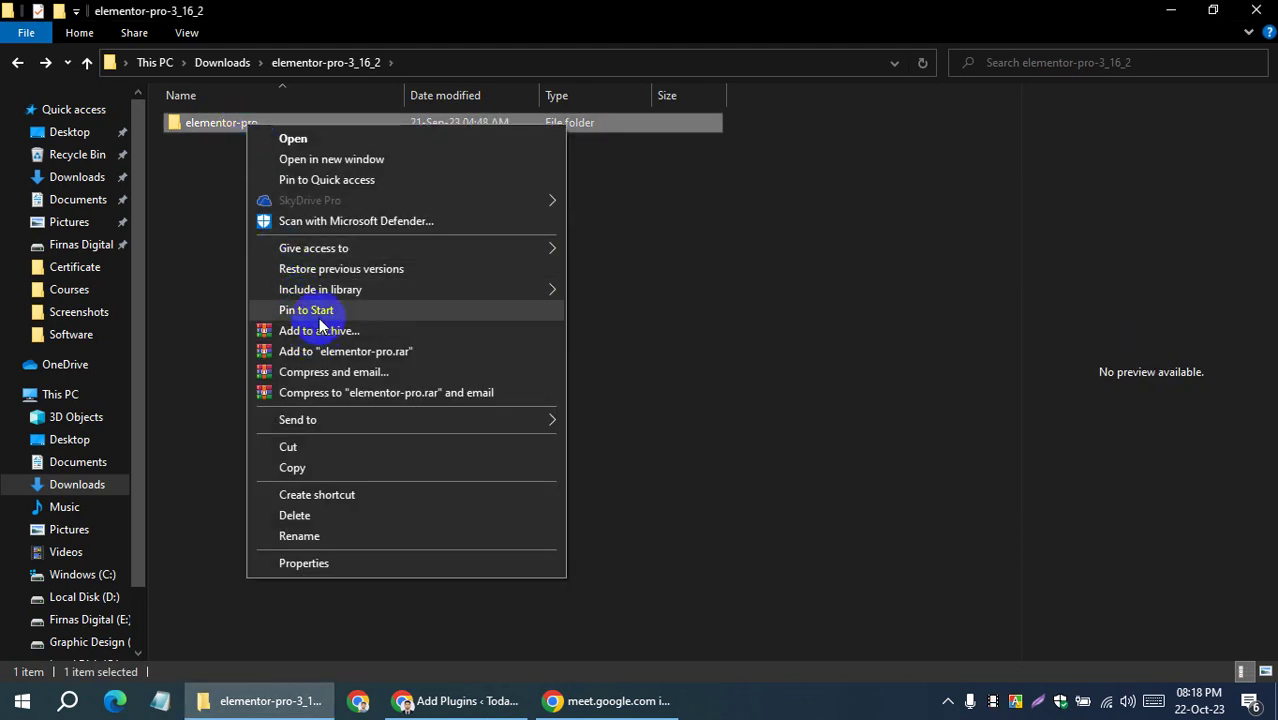
{"action": "mouse_move", "coordinate": [400, 420]}
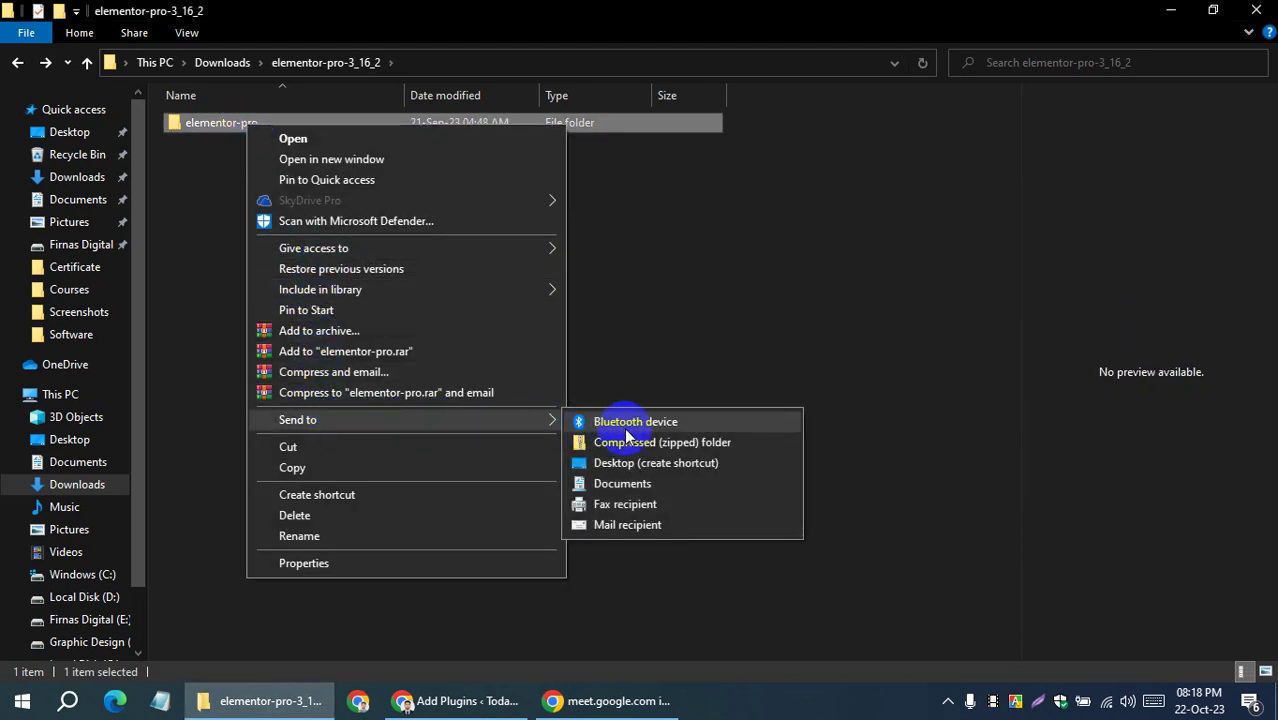
{"action": "left_click", "coordinate": [705, 442]}
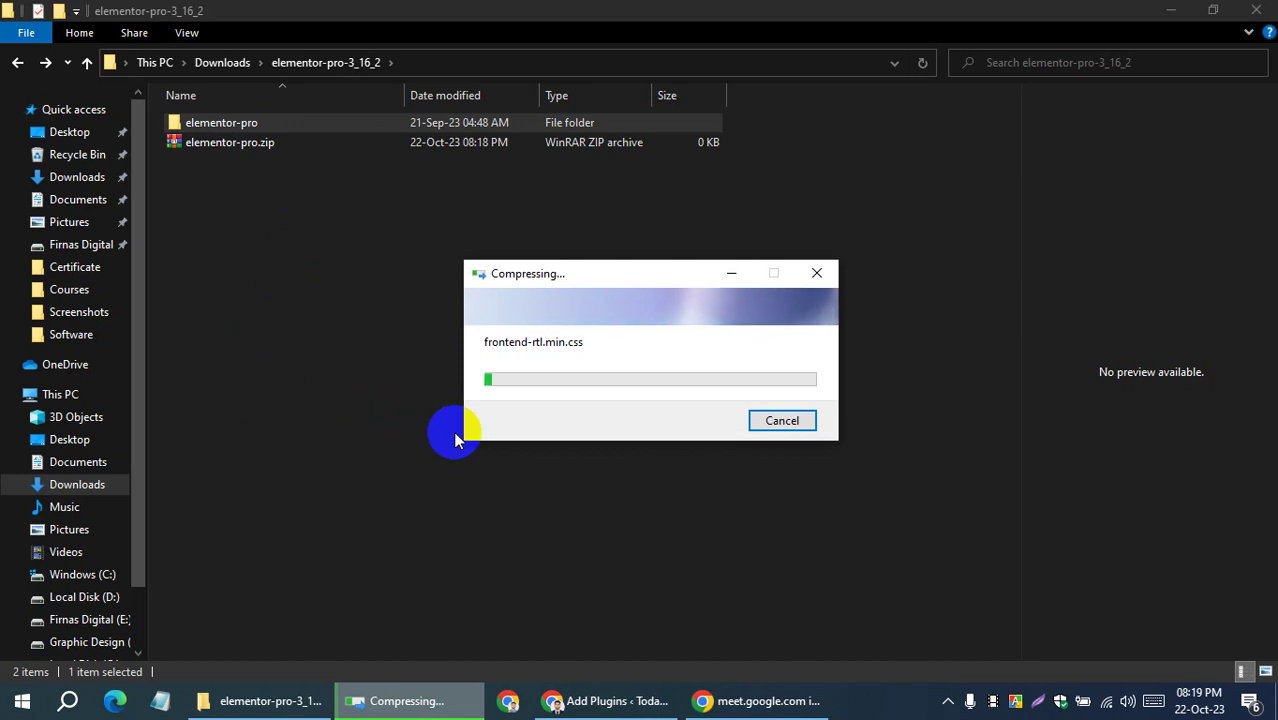
{"action": "left_click", "coordinate": [992, 704]}
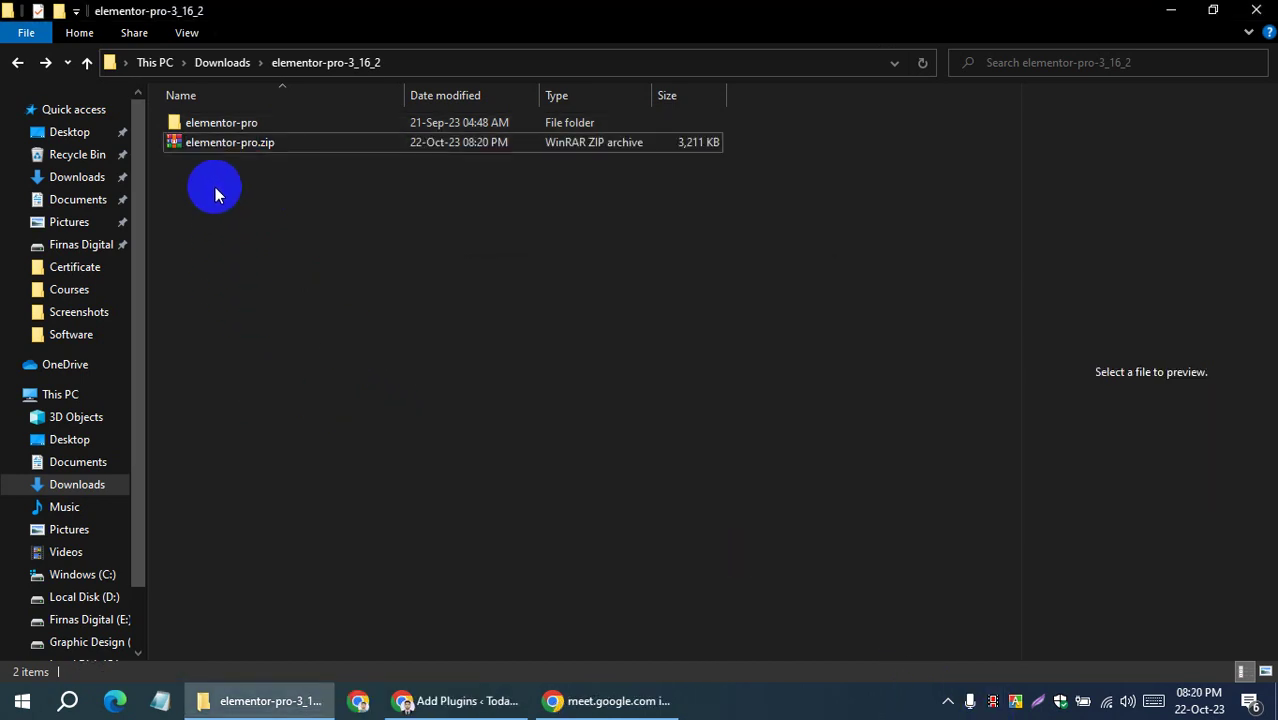
{"action": "left_click", "coordinate": [436, 690]}
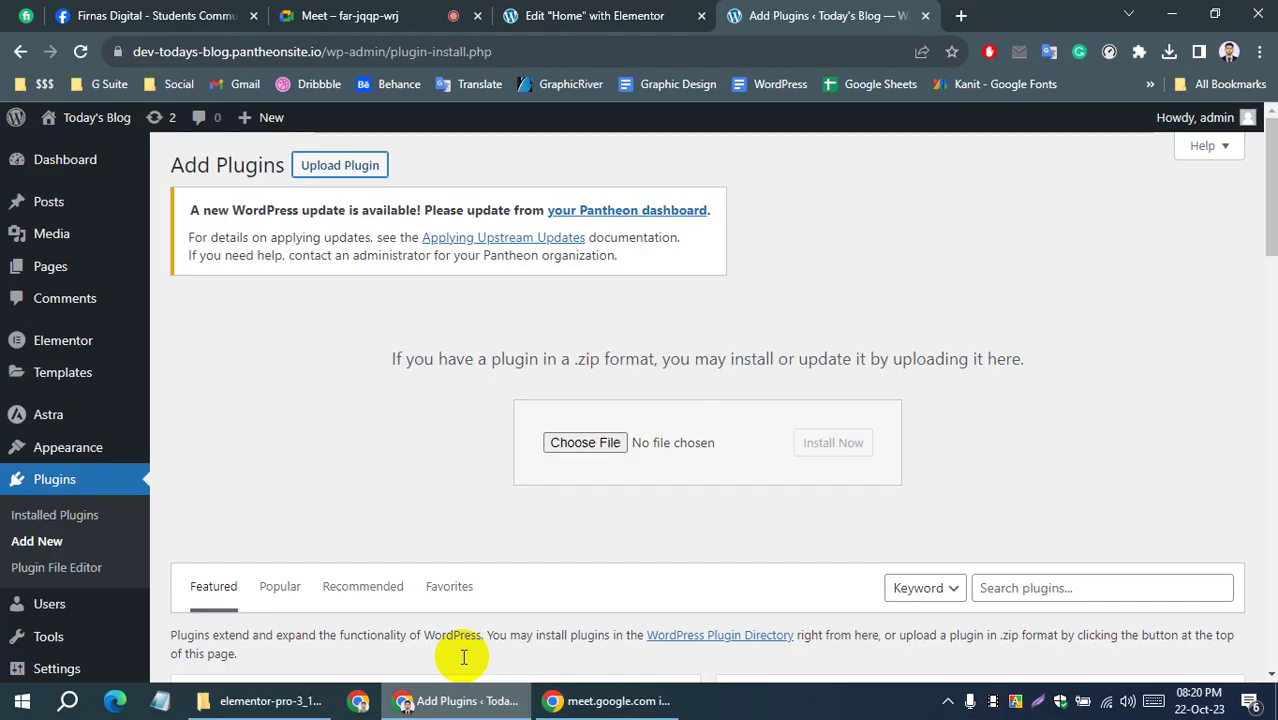
Upload elementor-pro.zip, install it, and activate Elementor Pro 3.16.2
{"action": "left_click", "coordinate": [270, 702]}
{"action": "left_click_drag", "start_coordinate": [213, 146], "coordinate": [503, 416]}
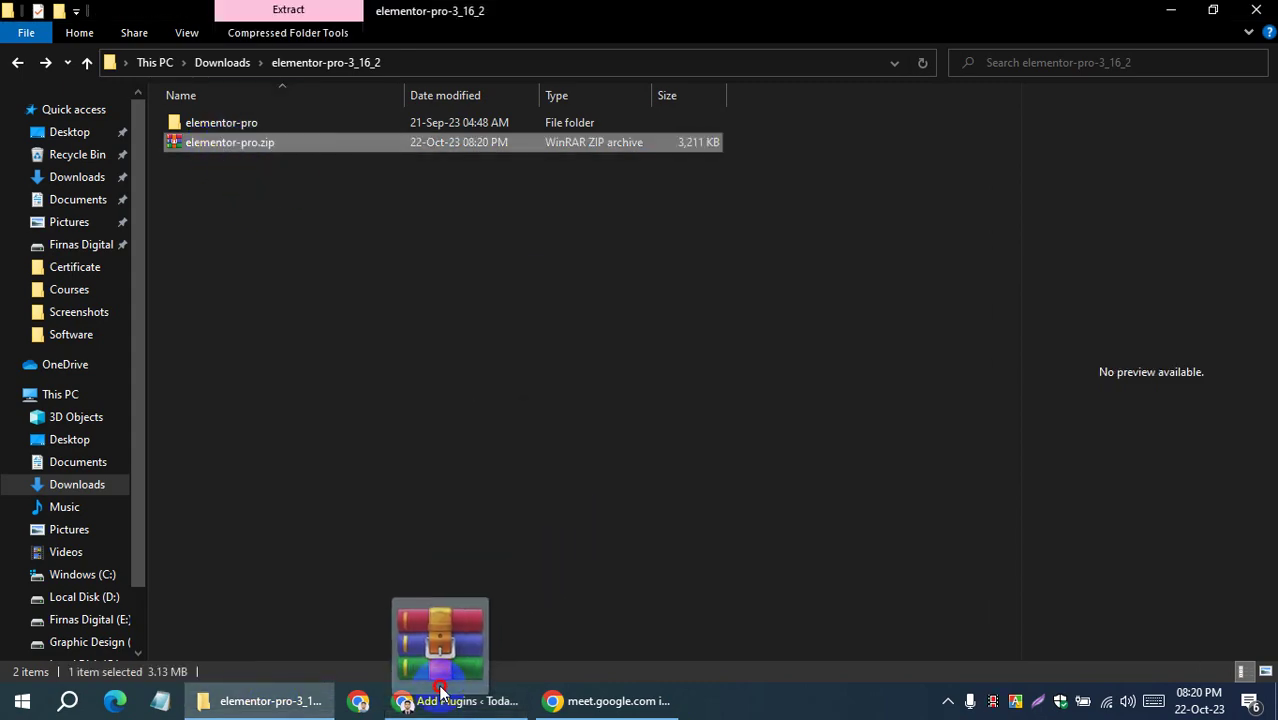
{"action": "scroll", "coordinate": [540, 400], "scroll_direction": "down", "scroll_amount": 3}
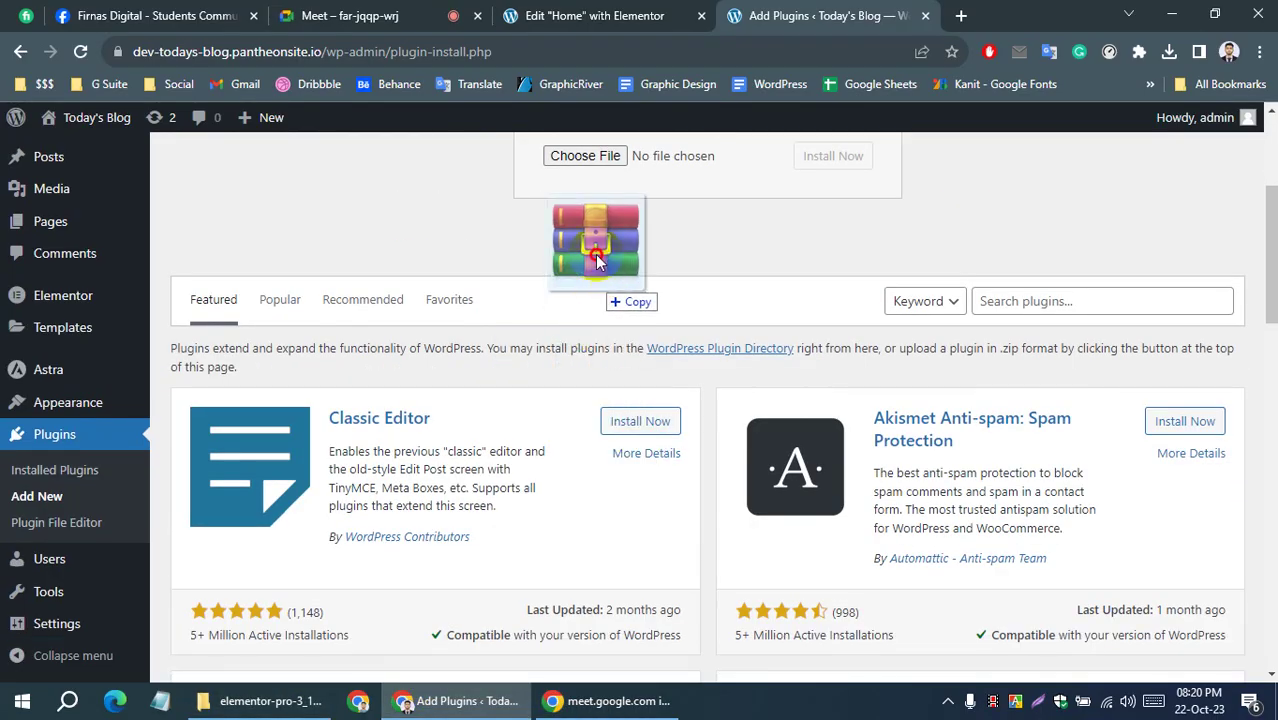
{"action": "left_click_drag", "start_coordinate": [503, 416], "coordinate": [592, 170]}
{"action": "scroll", "coordinate": [670, 250], "scroll_direction": "up", "scroll_amount": 1}
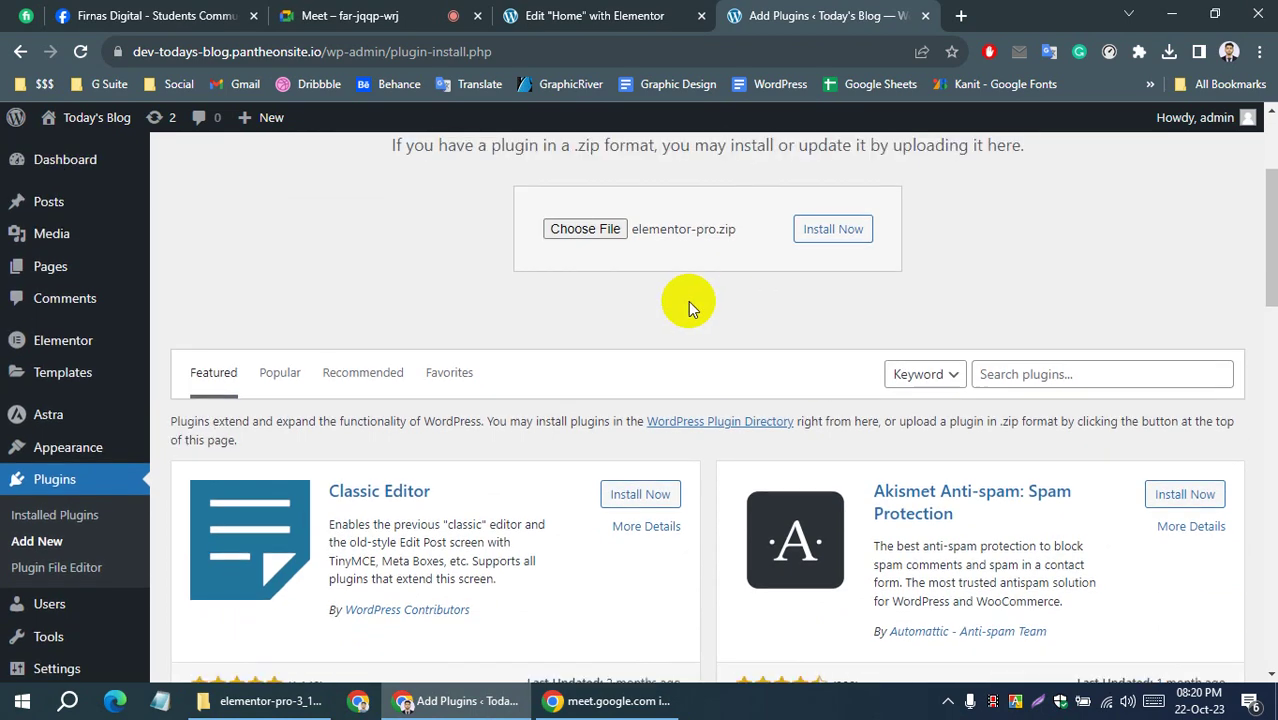
{"action": "left_click", "coordinate": [832, 250]}
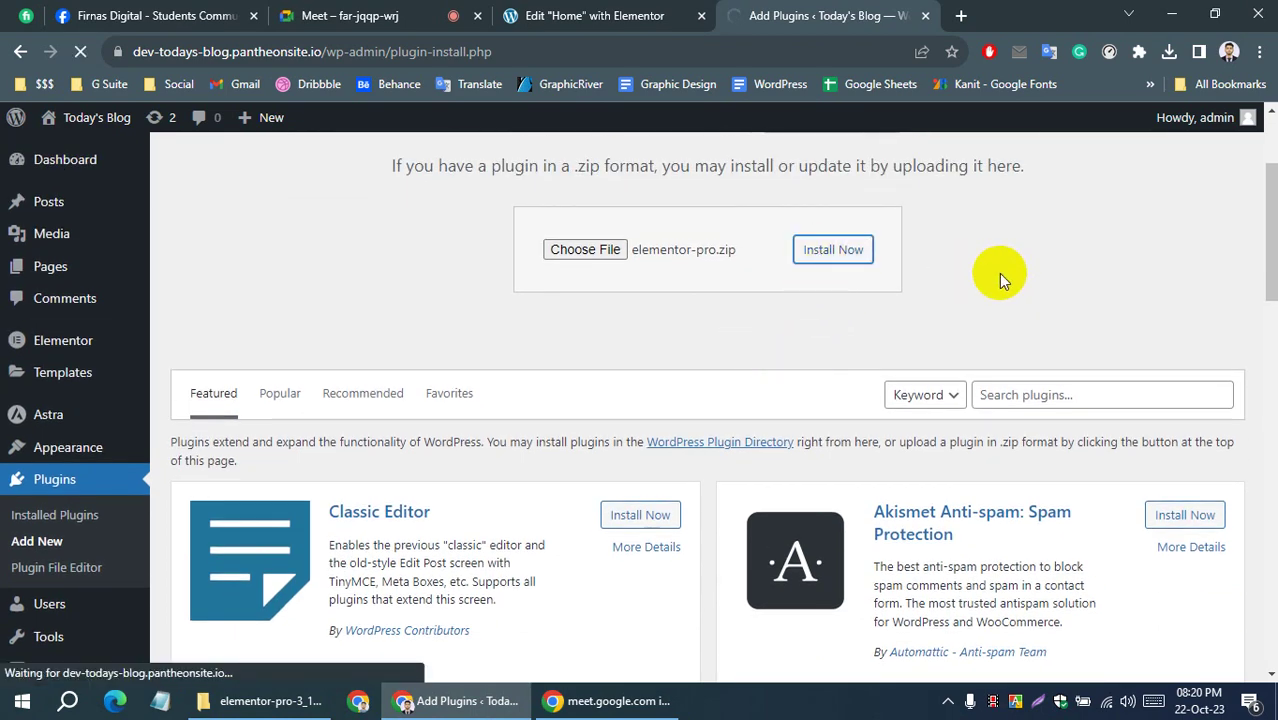
{"action": "scroll", "coordinate": [997, 270], "scroll_direction": "up", "scroll_amount": 2}
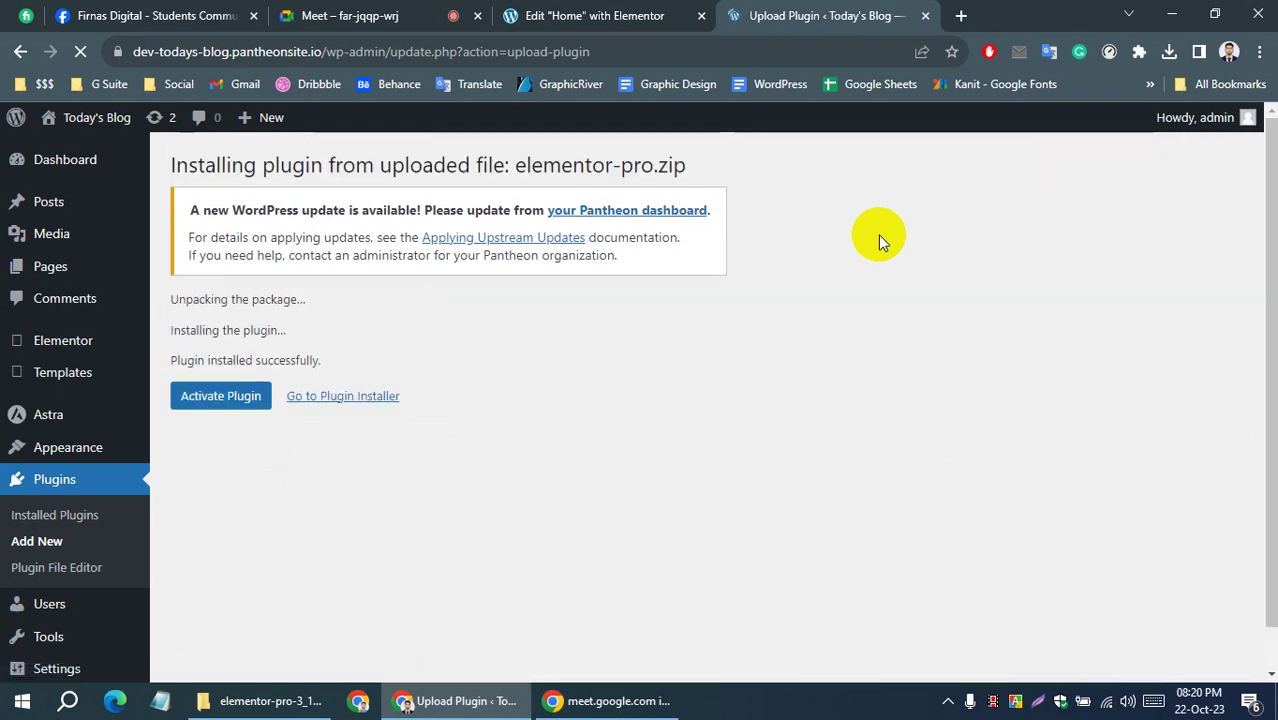
{"action": "left_click", "coordinate": [216, 392]}
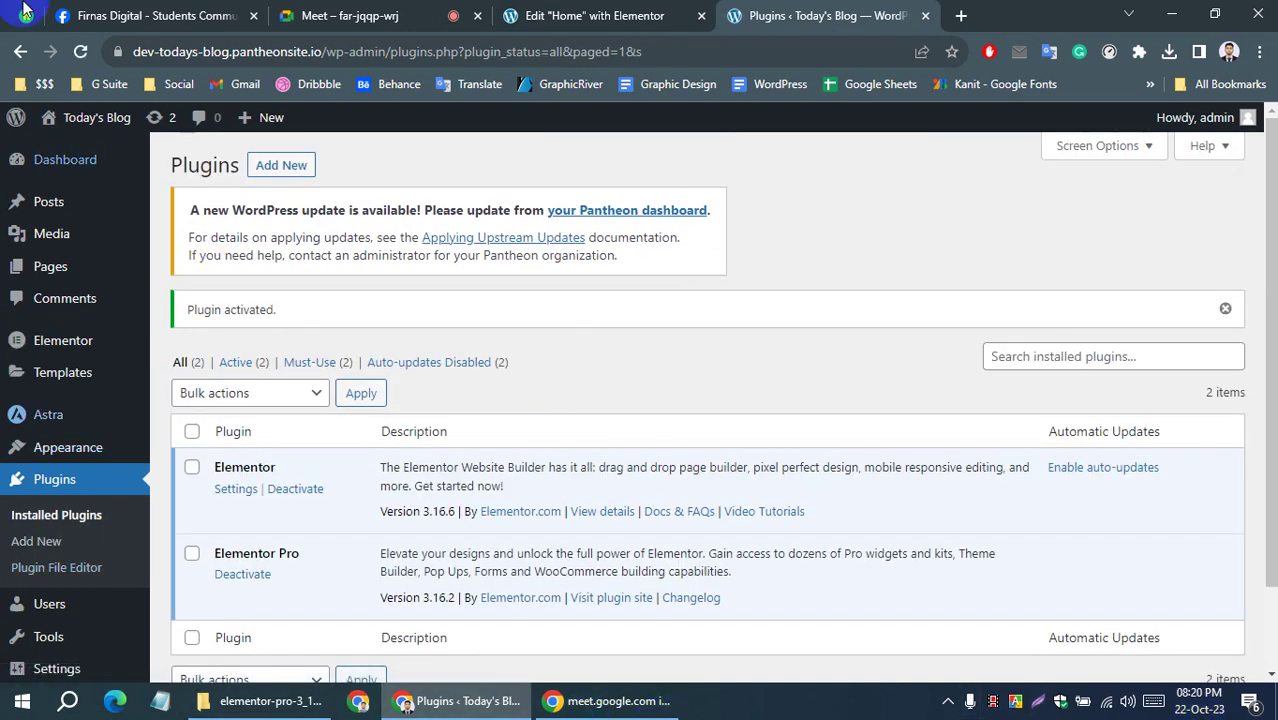
Reload the Home page Elementor editor and scroll the widget panel to confirm the Pro widgets are unlocked
{"action": "left_click", "coordinate": [570, 15]}
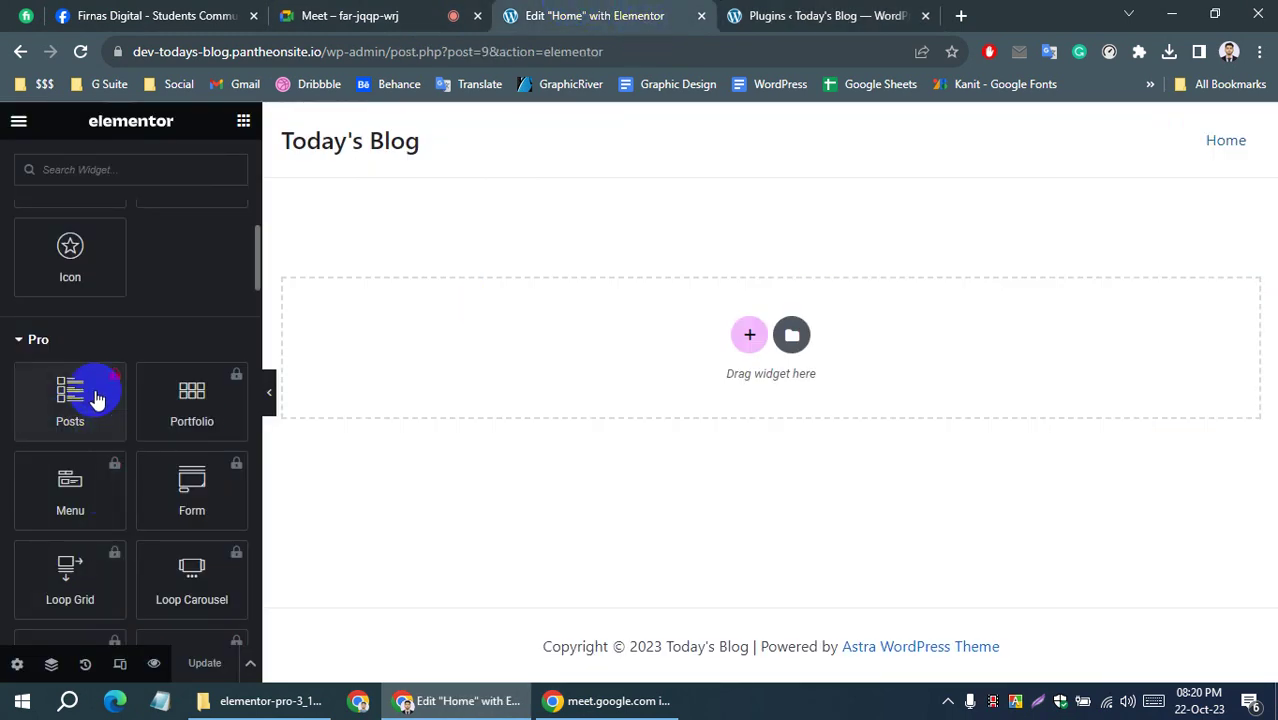
{"action": "left_click", "coordinate": [81, 51]}
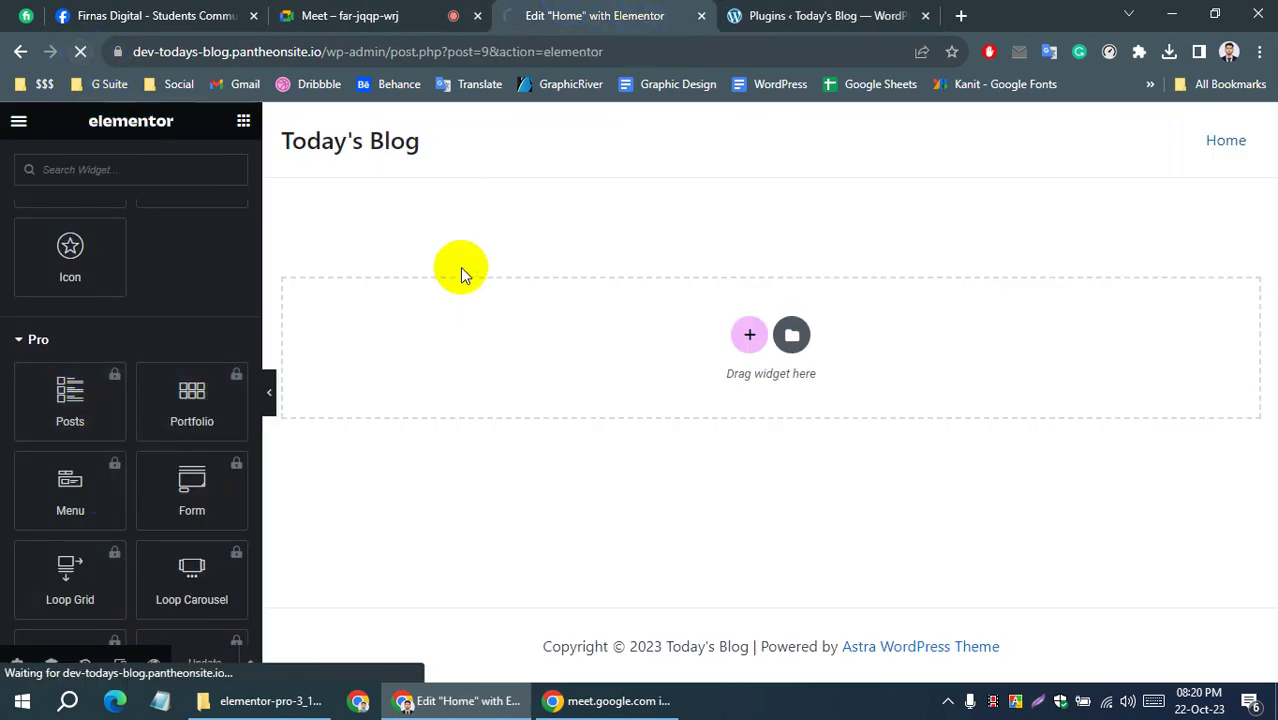
{"action": "left_click", "coordinate": [331, 322]}
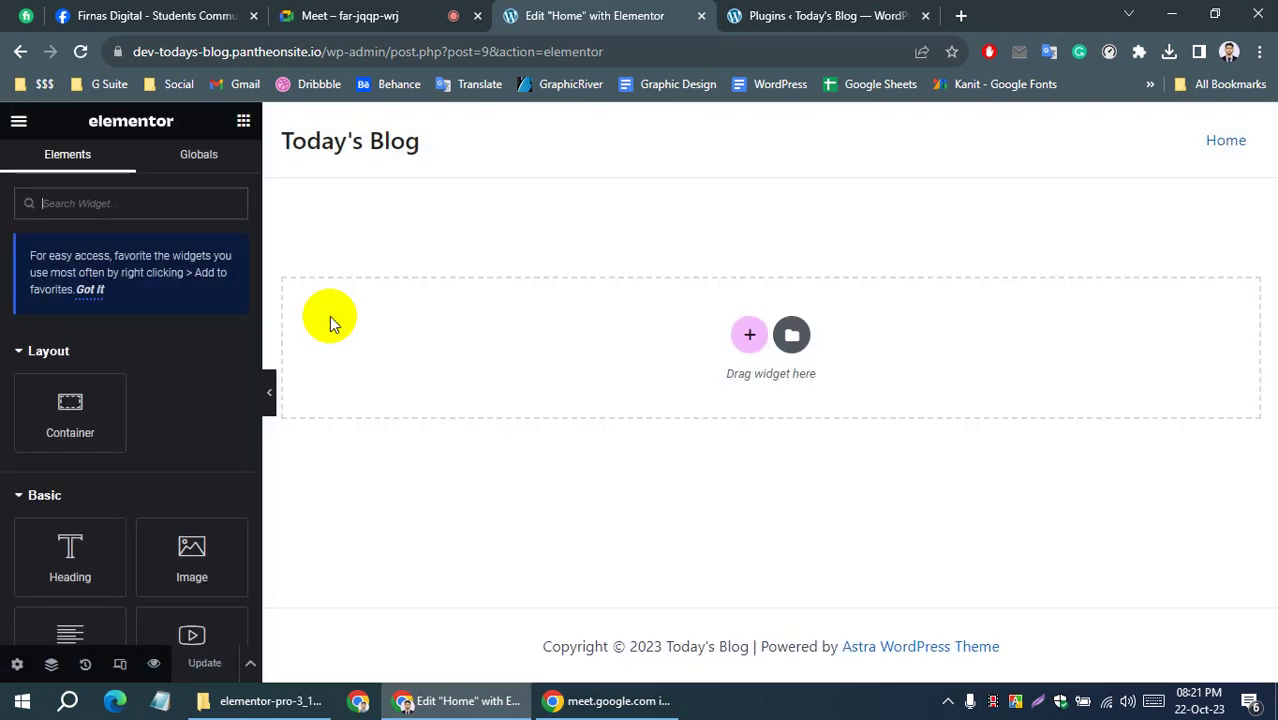
{"action": "scroll", "coordinate": [6, 400], "scroll_direction": "down", "scroll_amount": 7}
{"action": "scroll", "coordinate": [10, 450], "scroll_direction": "down", "scroll_amount": 2}
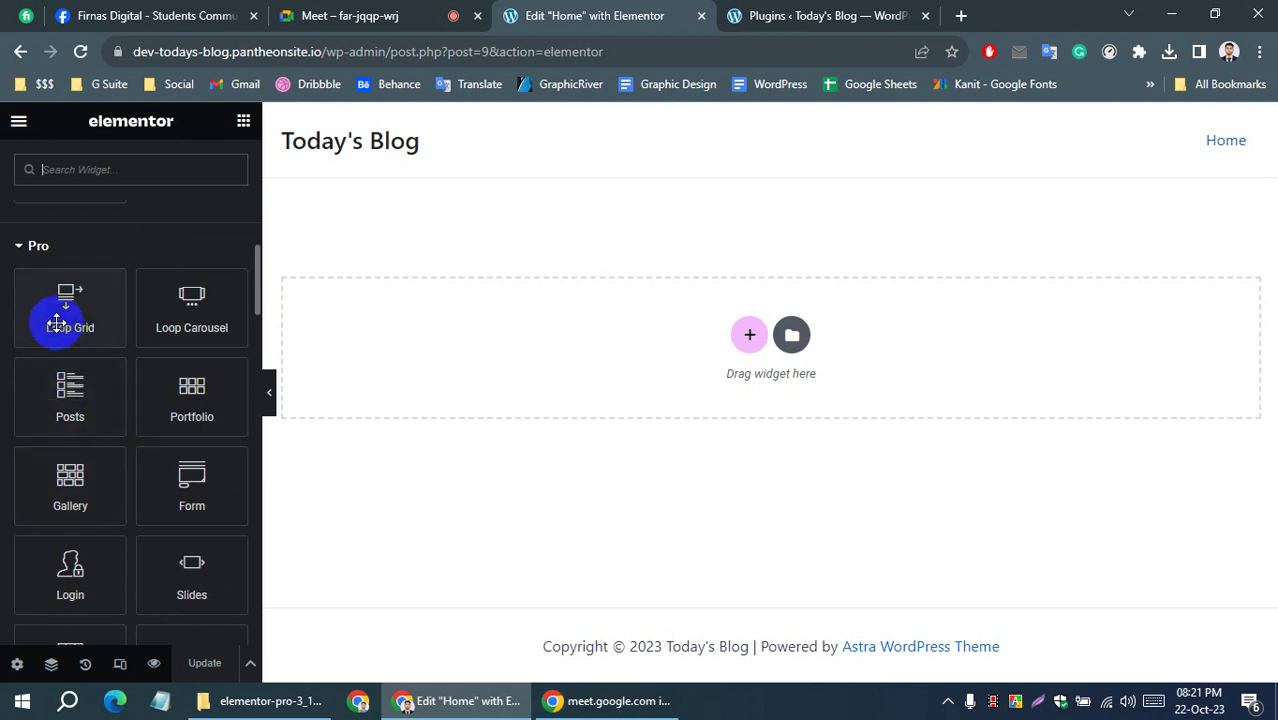
{"action": "scroll", "coordinate": [120, 540], "scroll_direction": "down", "scroll_amount": 3}
{"action": "scroll", "coordinate": [100, 545], "scroll_direction": "down", "scroll_amount": 3}
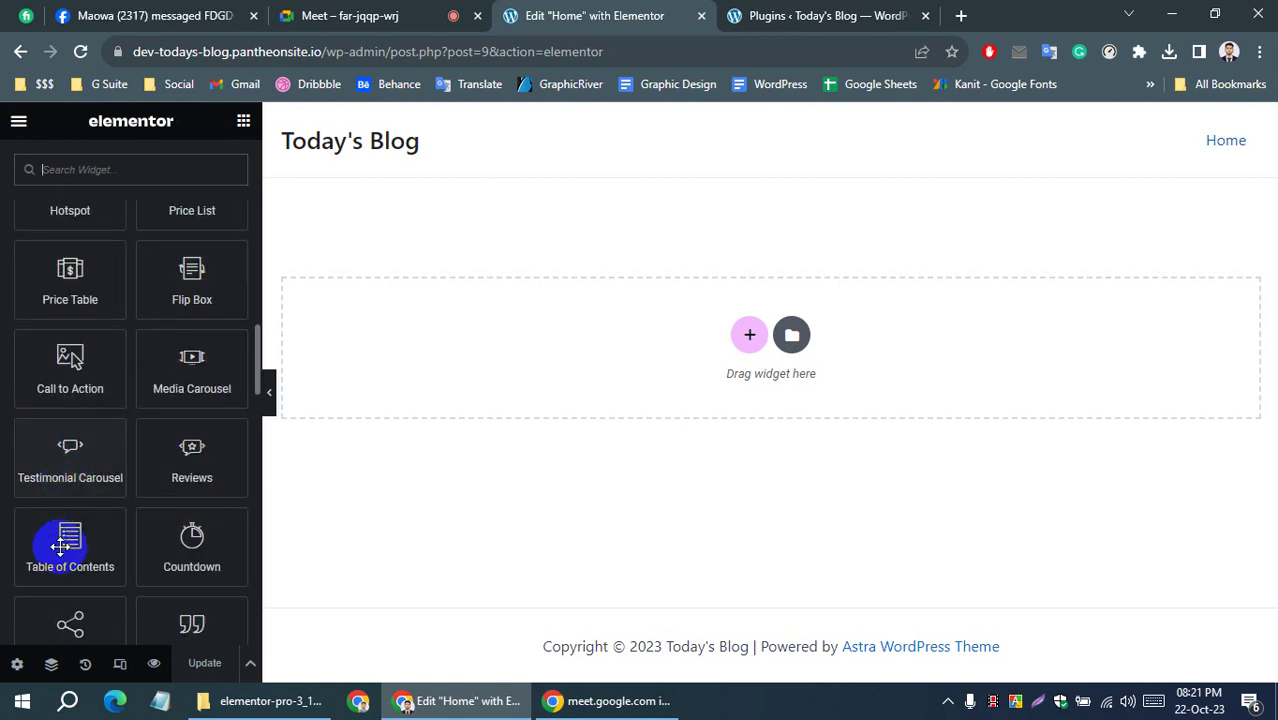
{"action": "scroll", "coordinate": [130, 490], "scroll_direction": "down", "scroll_amount": 2}
{"action": "scroll", "coordinate": [93, 474], "scroll_direction": "down", "scroll_amount": 3}
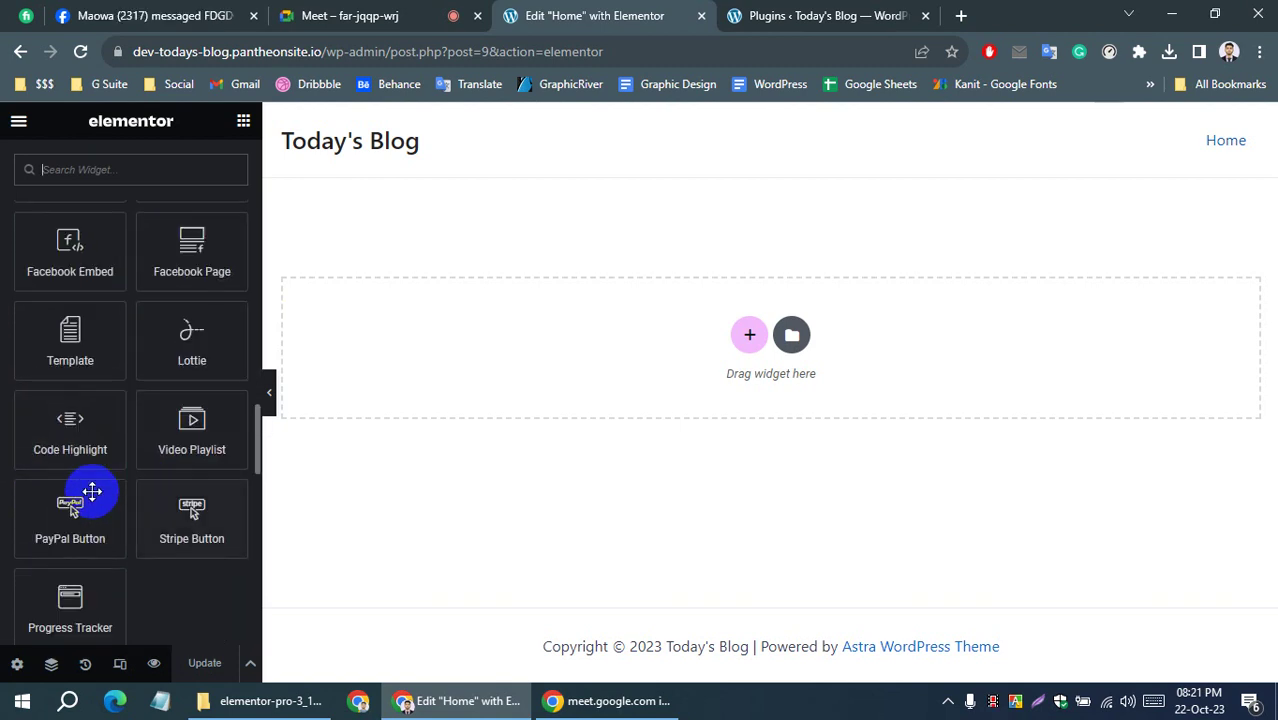
{"action": "scroll", "coordinate": [8, 372], "scroll_direction": "up", "scroll_amount": 4}
{"action": "scroll", "coordinate": [8, 372], "scroll_direction": "up", "scroll_amount": 5}
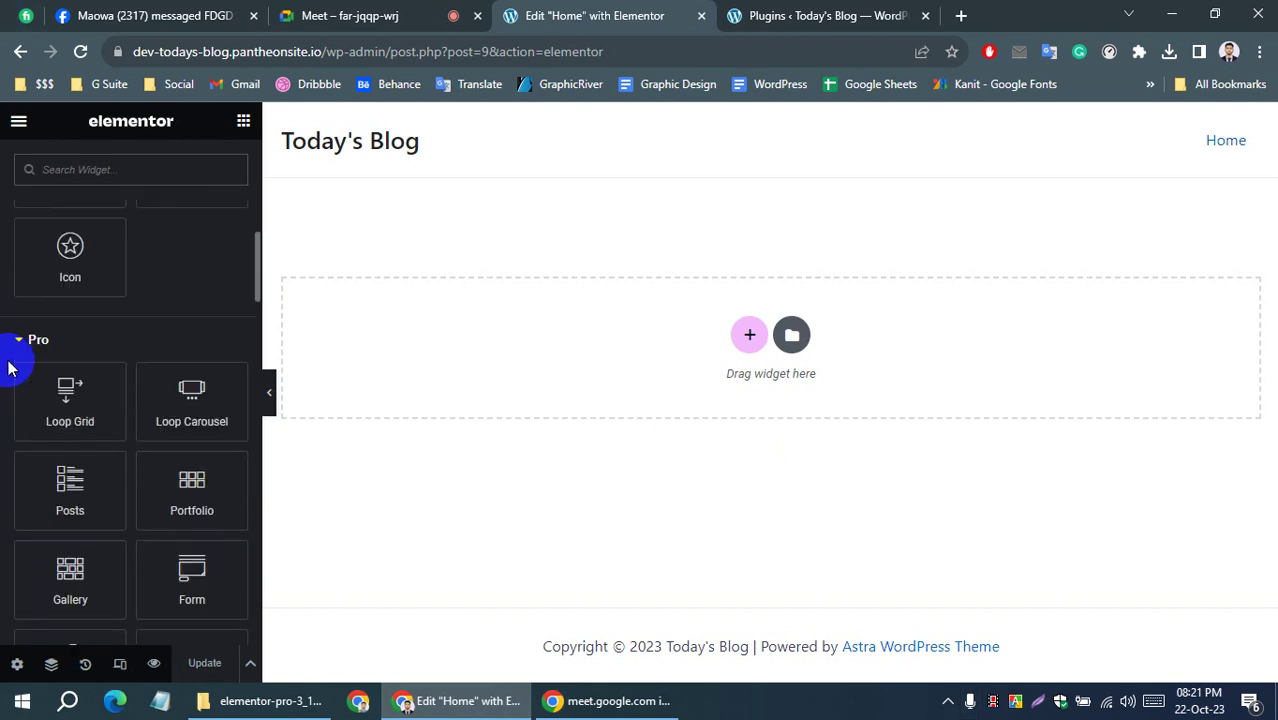
{"action": "scroll", "coordinate": [10, 360], "scroll_direction": "up", "scroll_amount": 5}
Return to the WordPress dashboard, then show the Downloads folder in File Explorer
{"action": "left_click", "coordinate": [825, 15]}
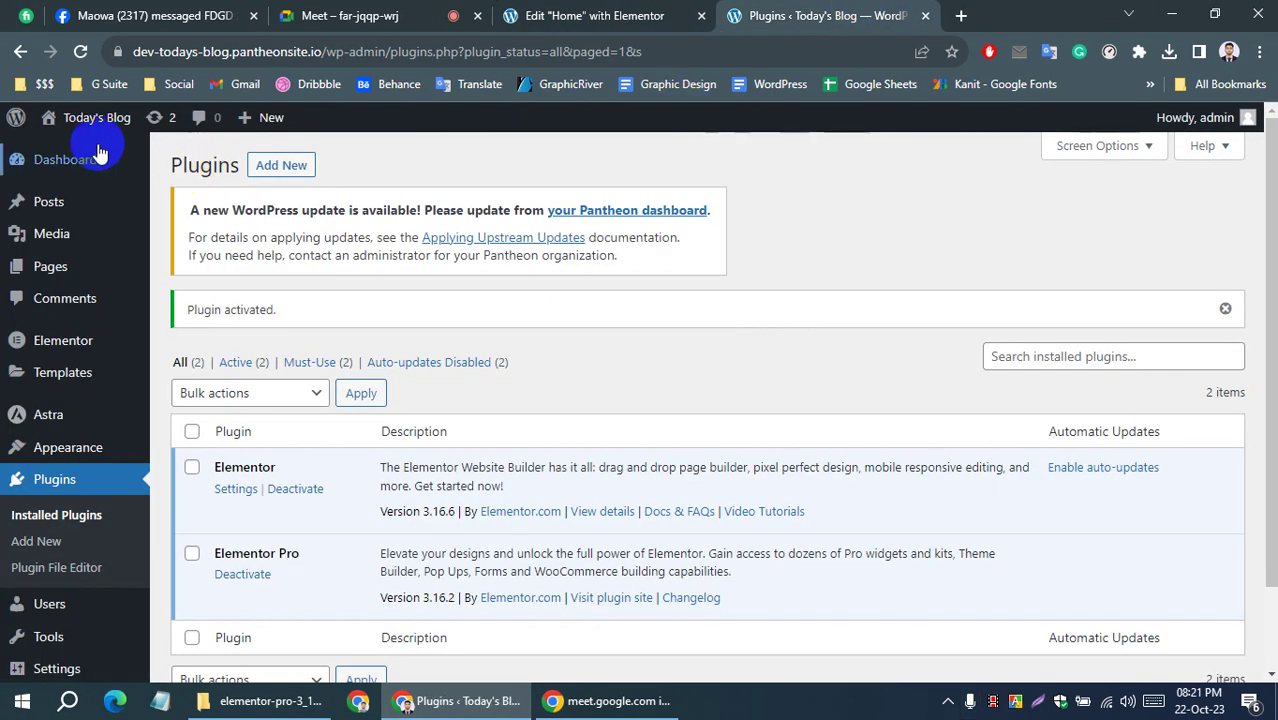
{"action": "left_click", "coordinate": [133, 181]}
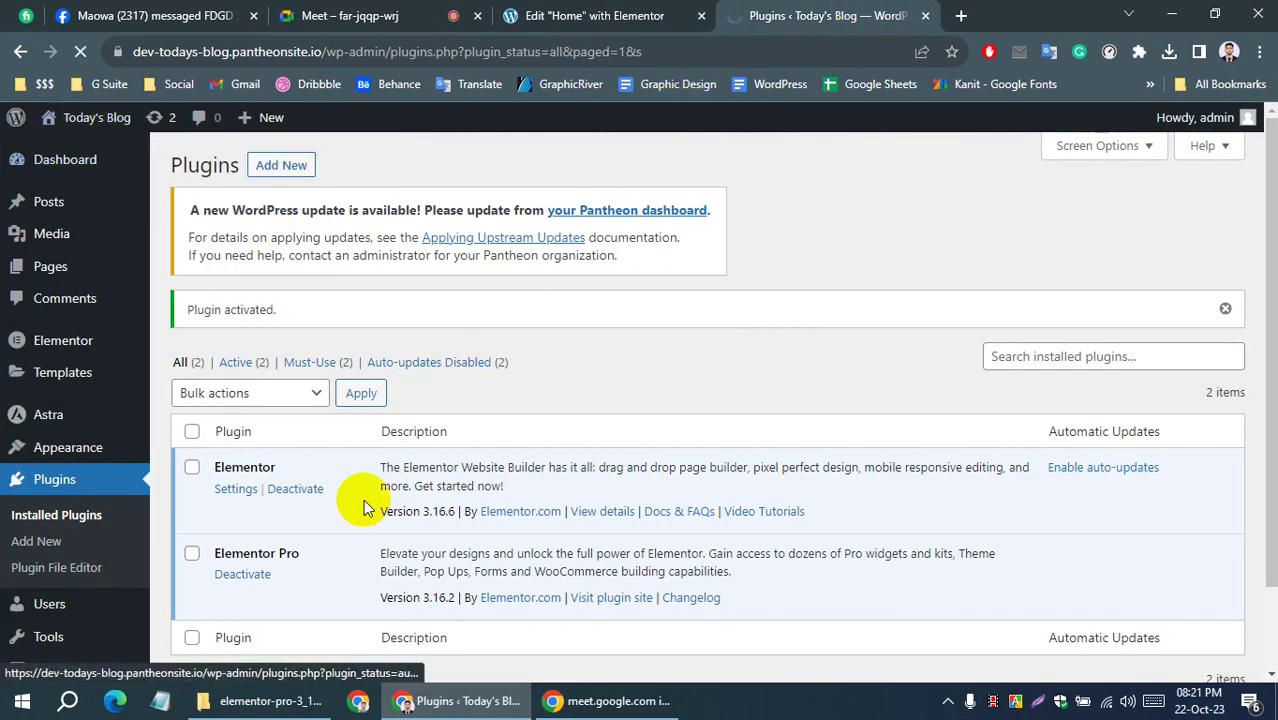
{"action": "left_click", "coordinate": [265, 700]}
{"action": "left_click", "coordinate": [80, 177]}
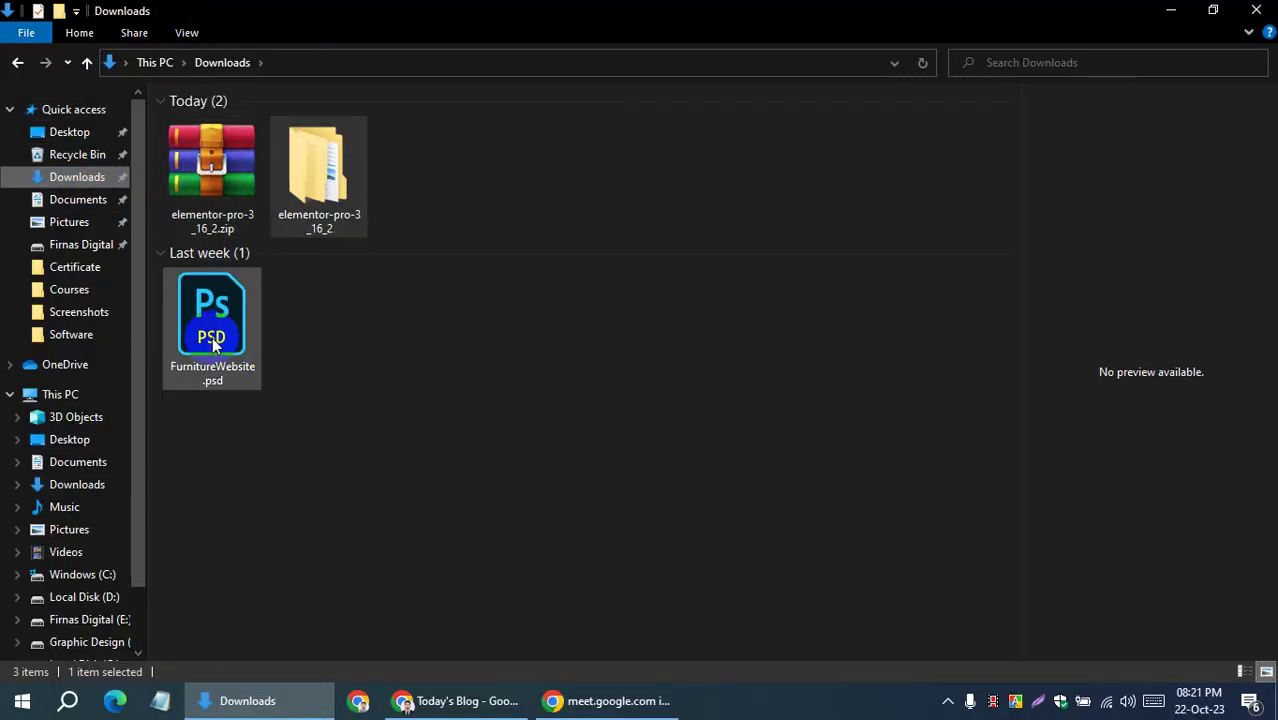
Open FurnitureWebsite.psd from Downloads, then switch to the Google Meet tab in Chrome
{"action": "double_click", "coordinate": [212, 337]}
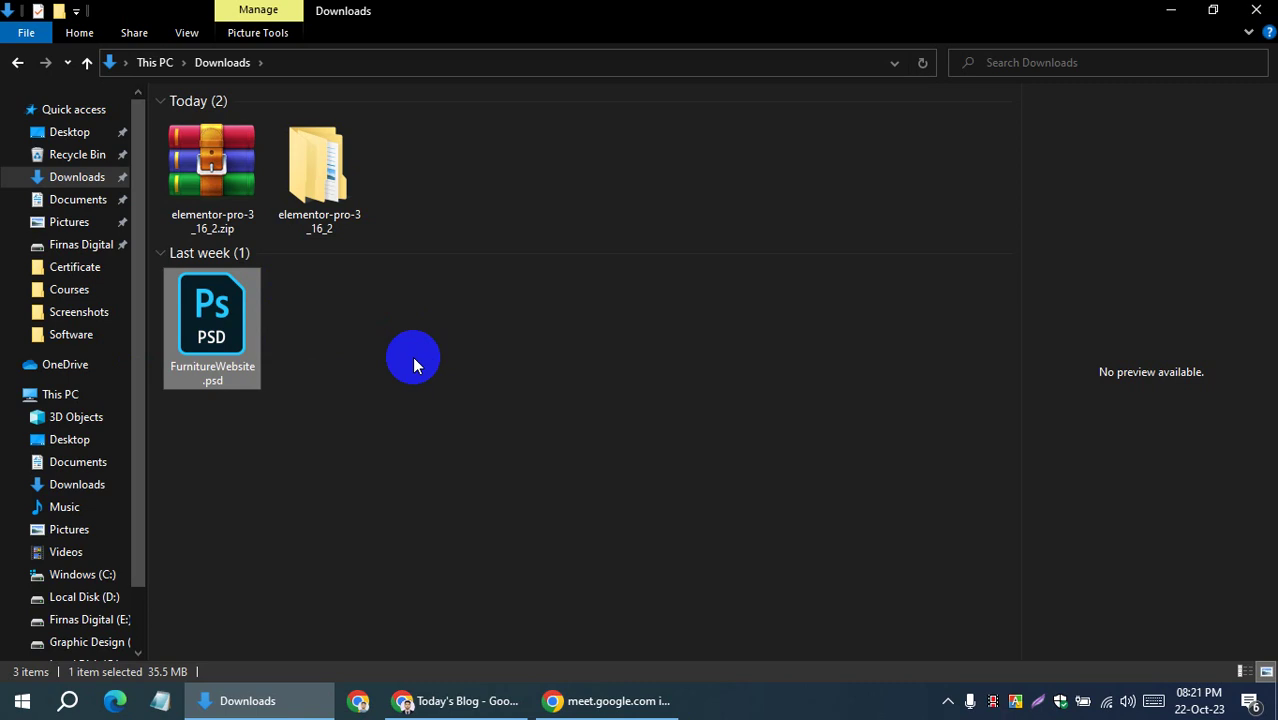
{"action": "left_click", "coordinate": [399, 372]}
{"action": "left_click", "coordinate": [201, 333]}
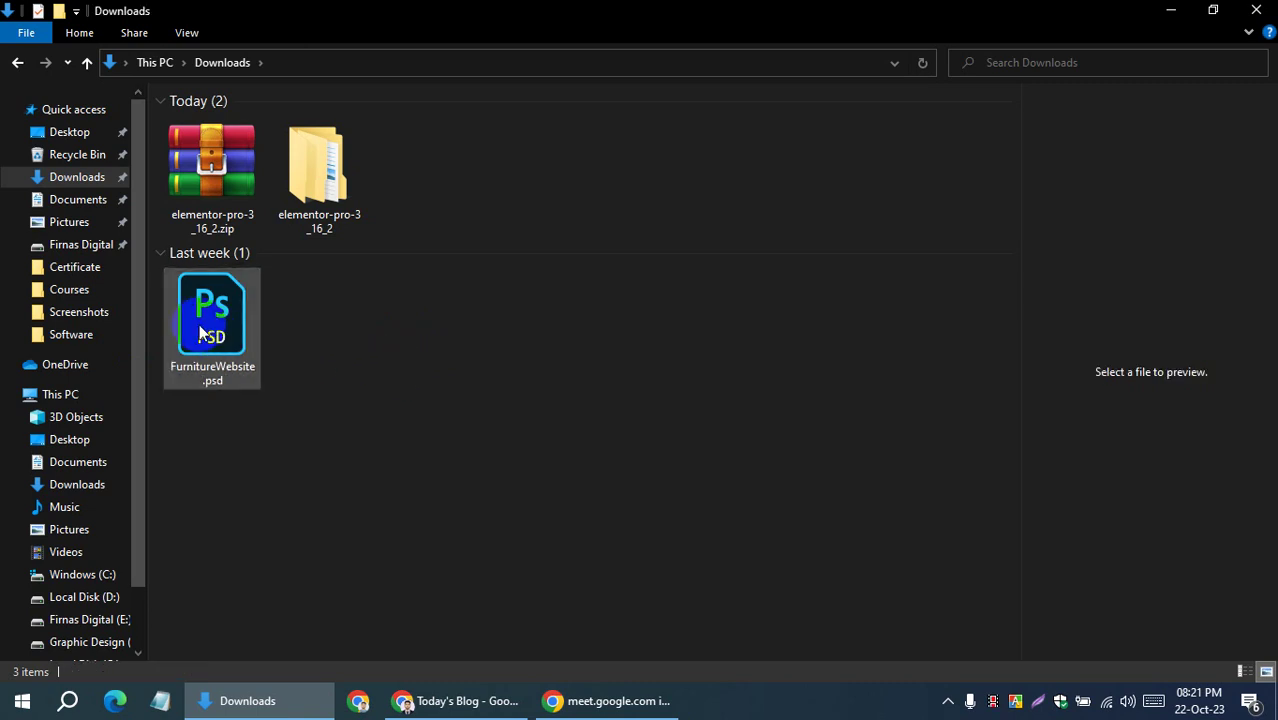
{"action": "left_click", "coordinate": [204, 310]}
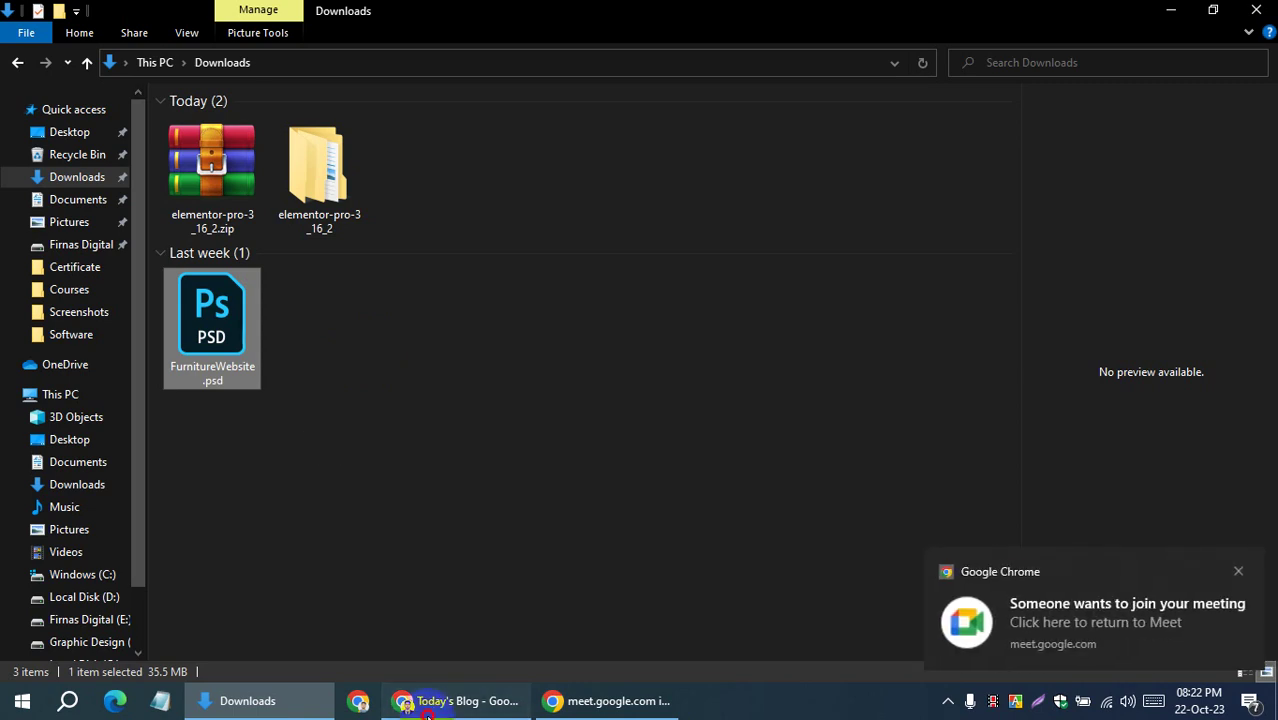
{"action": "left_click", "coordinate": [455, 701]}
{"action": "left_click", "coordinate": [345, 15]}
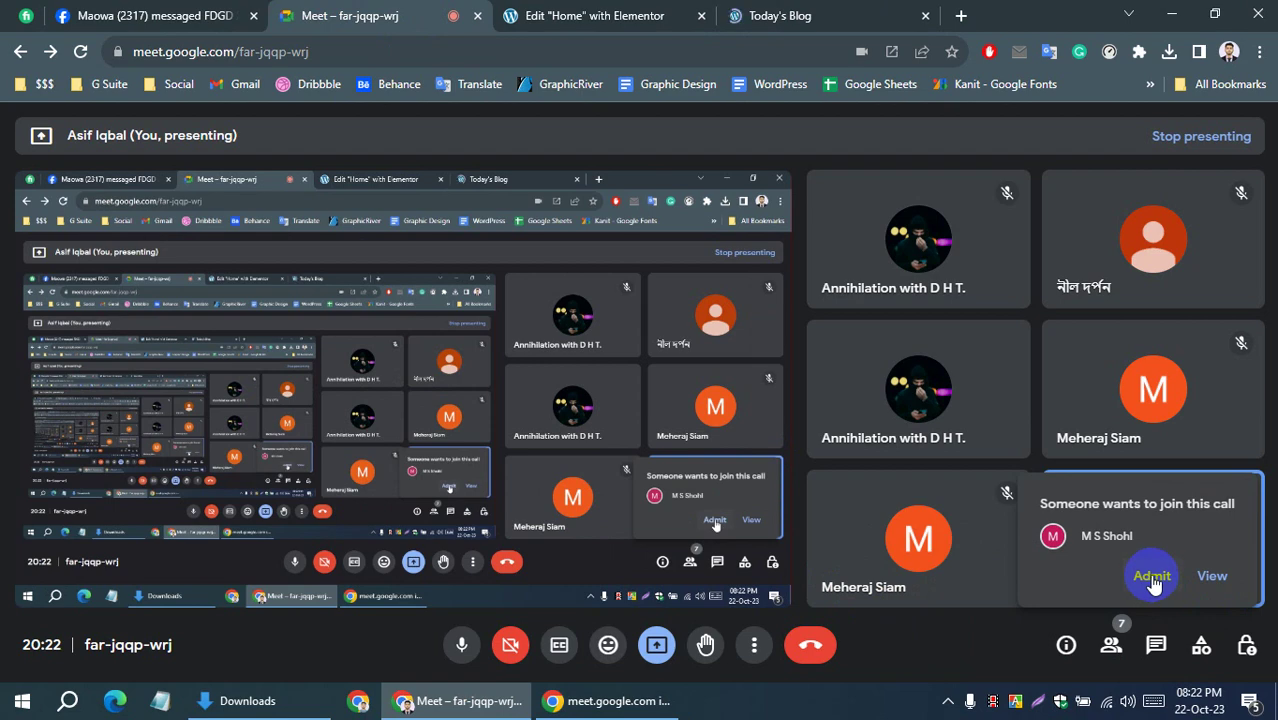
Admit the waiting participant into the Meet call and bring the Downloads folder back to the front
{"action": "left_click", "coordinate": [1152, 578]}
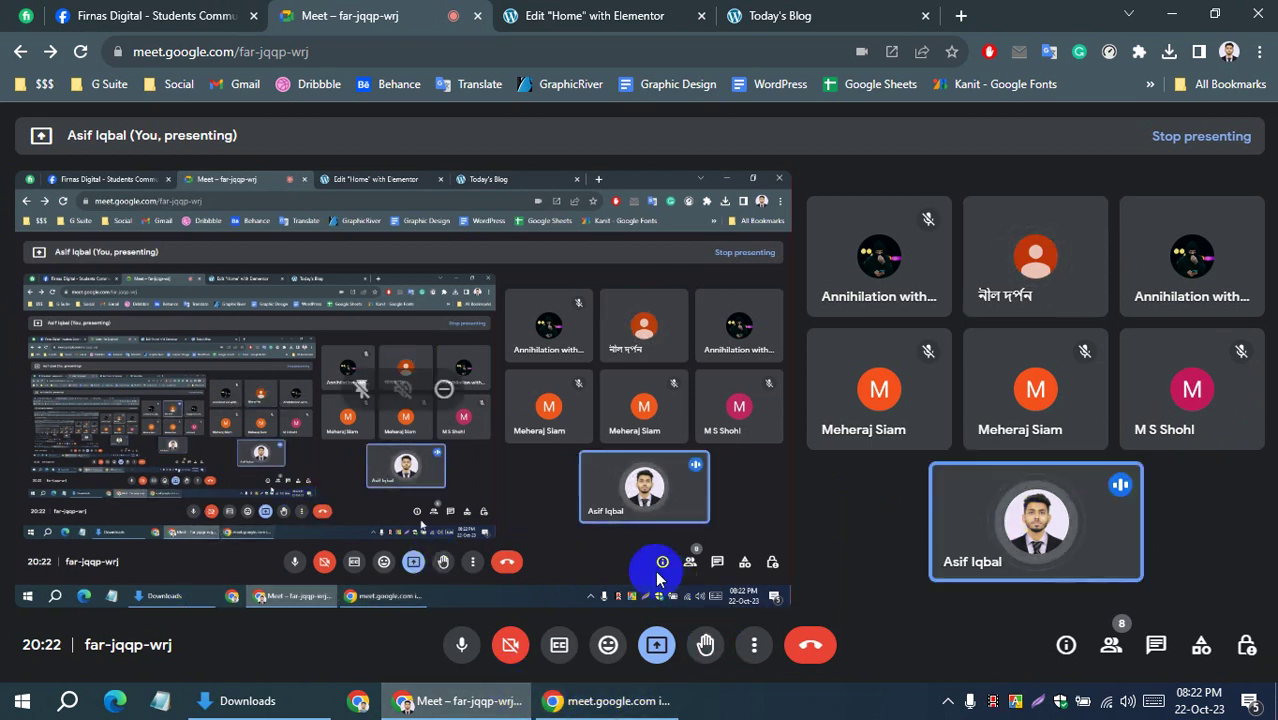
{"action": "left_click", "coordinate": [610, 700]}
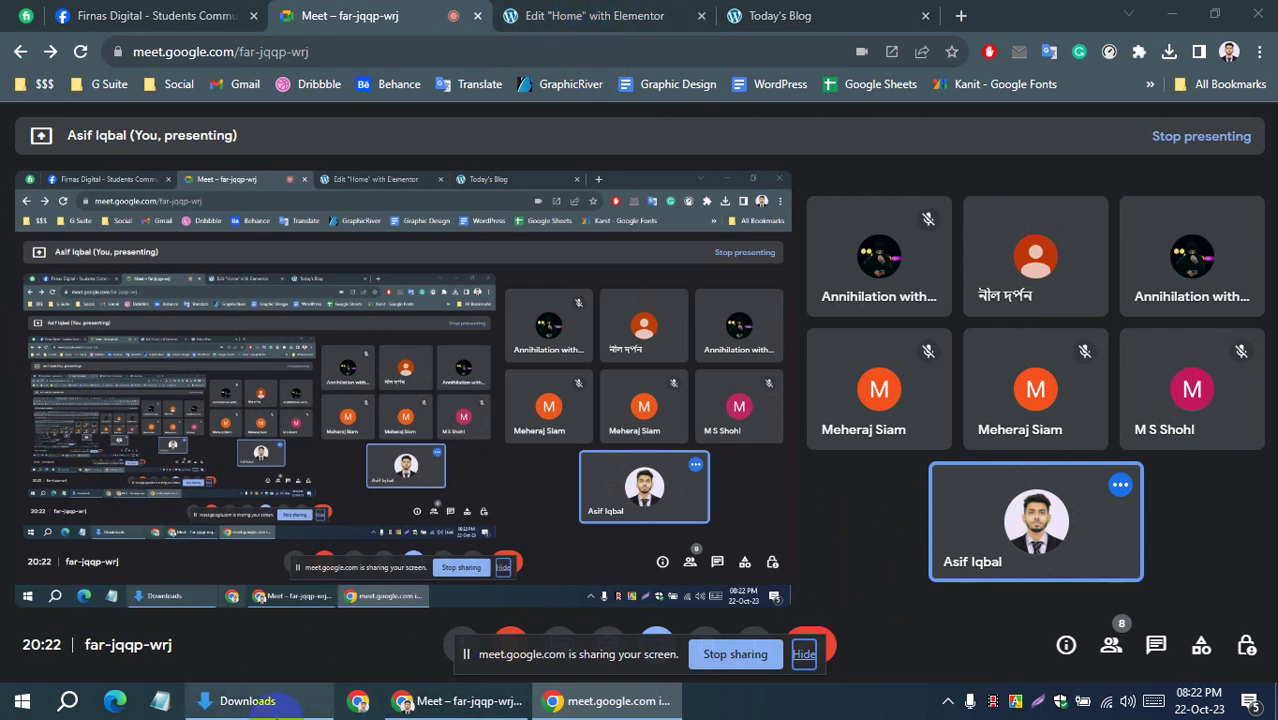
{"action": "left_click", "coordinate": [250, 701]}
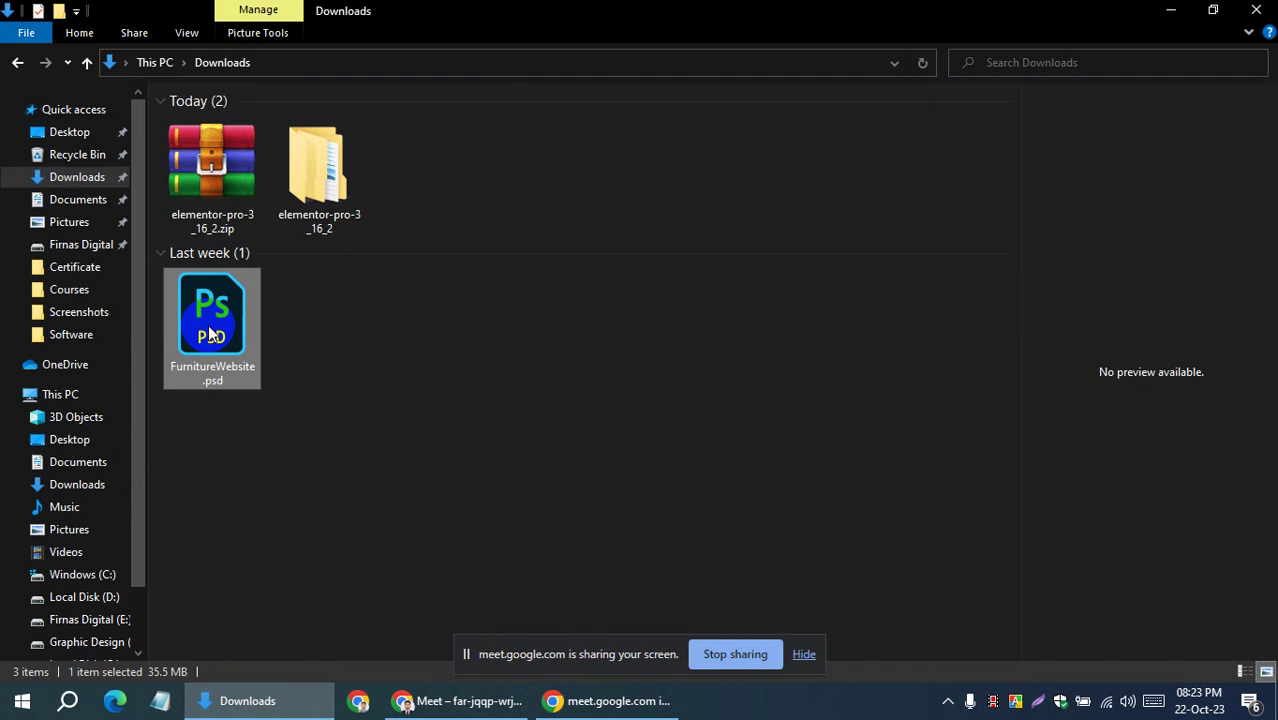
Open FurnitureWebsite.psd via its right-click Open command
{"action": "right_click", "coordinate": [215, 298]}
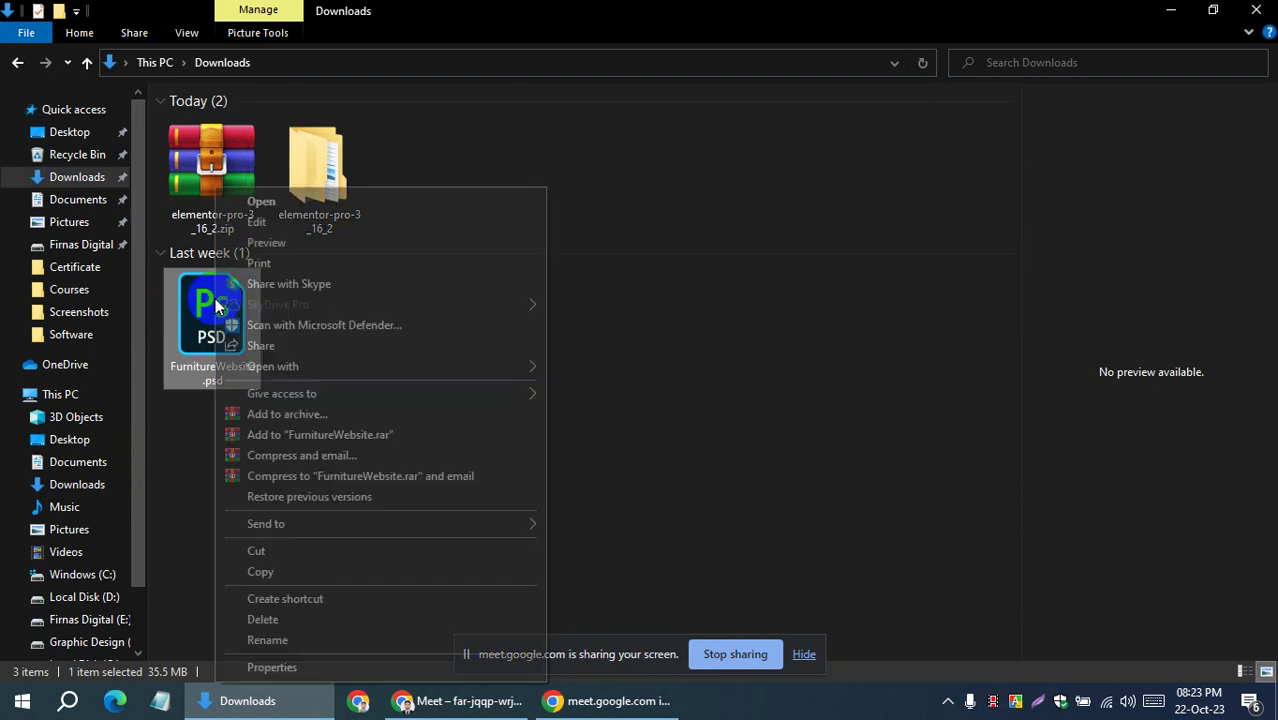
{"action": "left_click", "coordinate": [272, 203]}
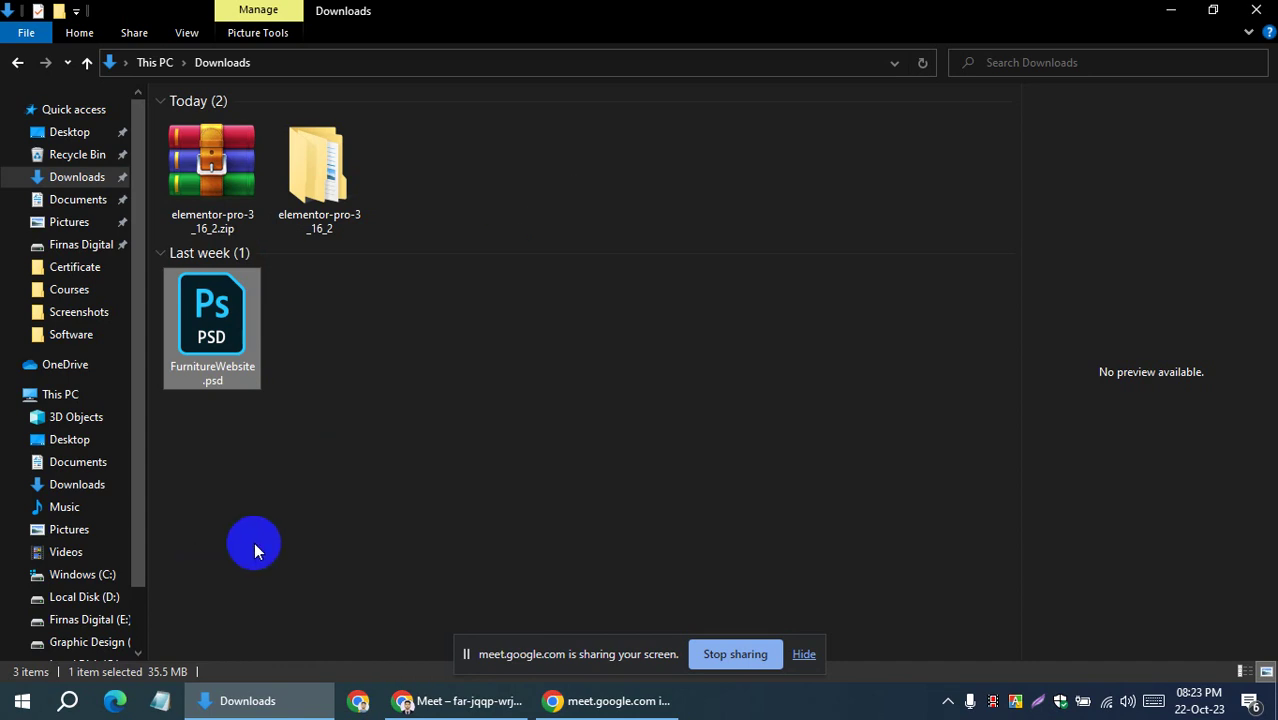
{"action": "left_click", "coordinate": [341, 425]}
{"action": "scroll", "coordinate": [50, 570], "scroll_direction": "down", "scroll_amount": 1}
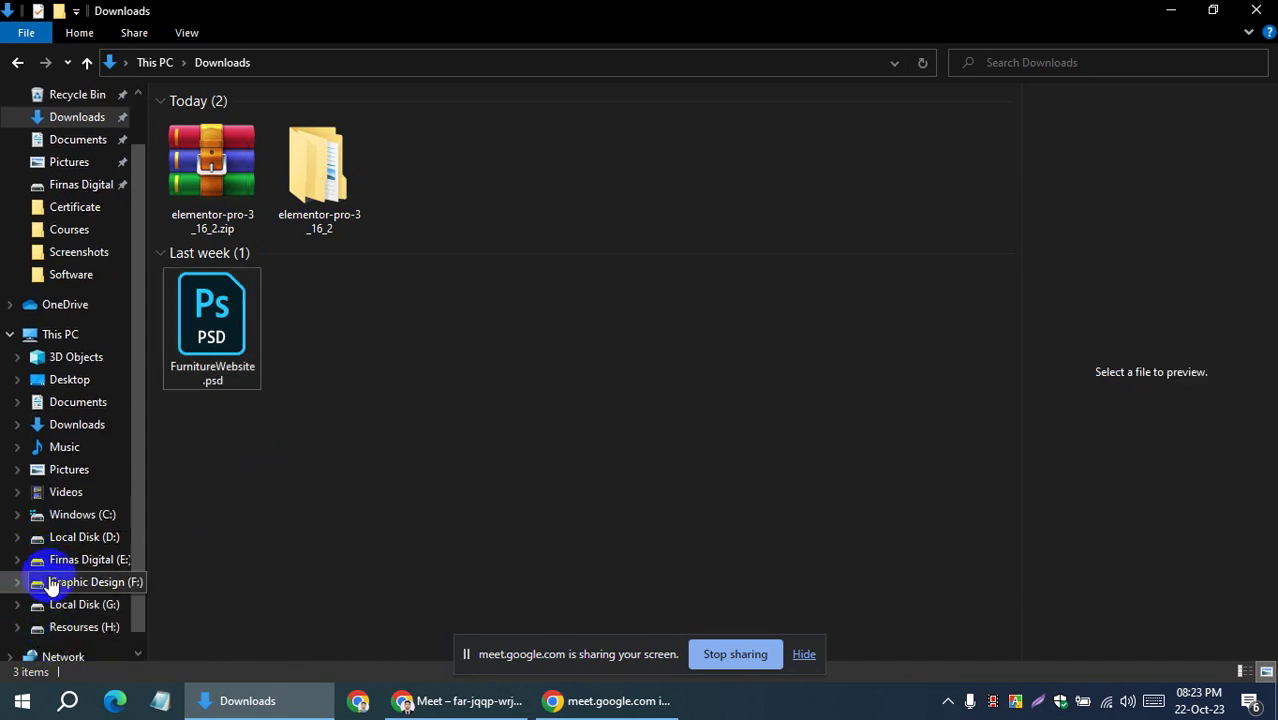
Launch Adobe Photoshop CC 2019 from the Start menu's app list
{"action": "left_click", "coordinate": [18, 710]}
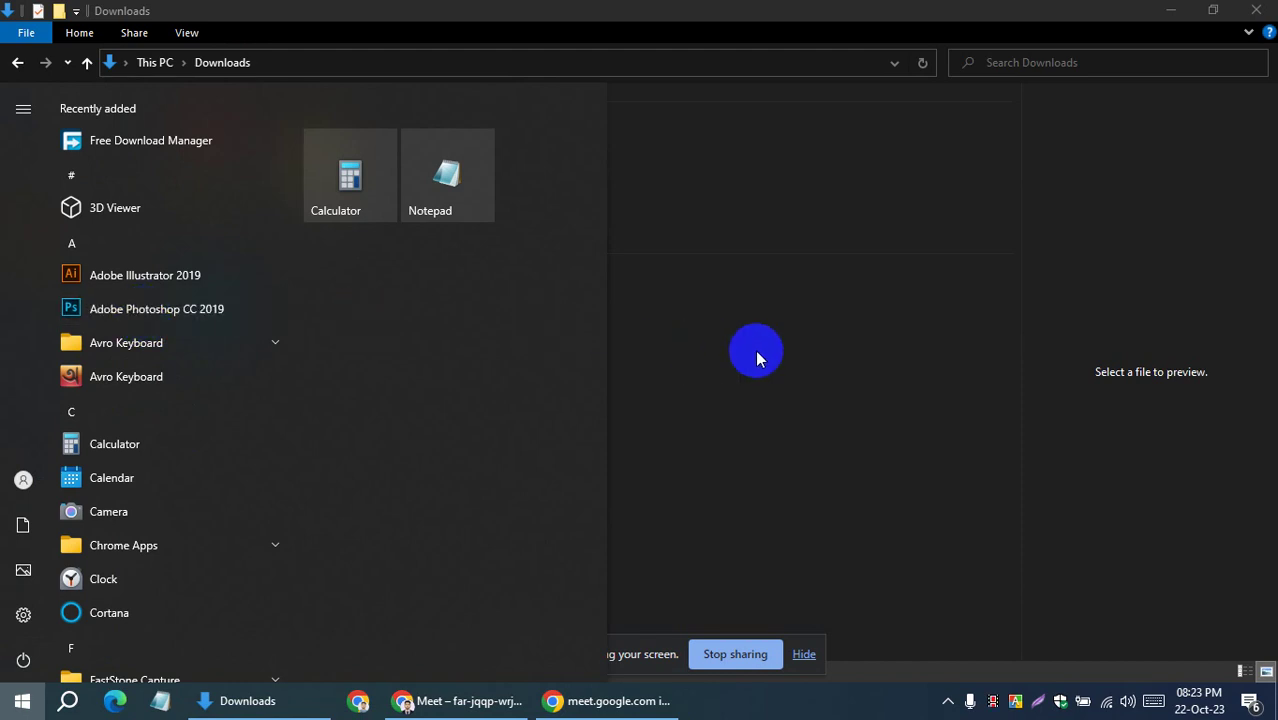
{"action": "left_click", "coordinate": [126, 376]}
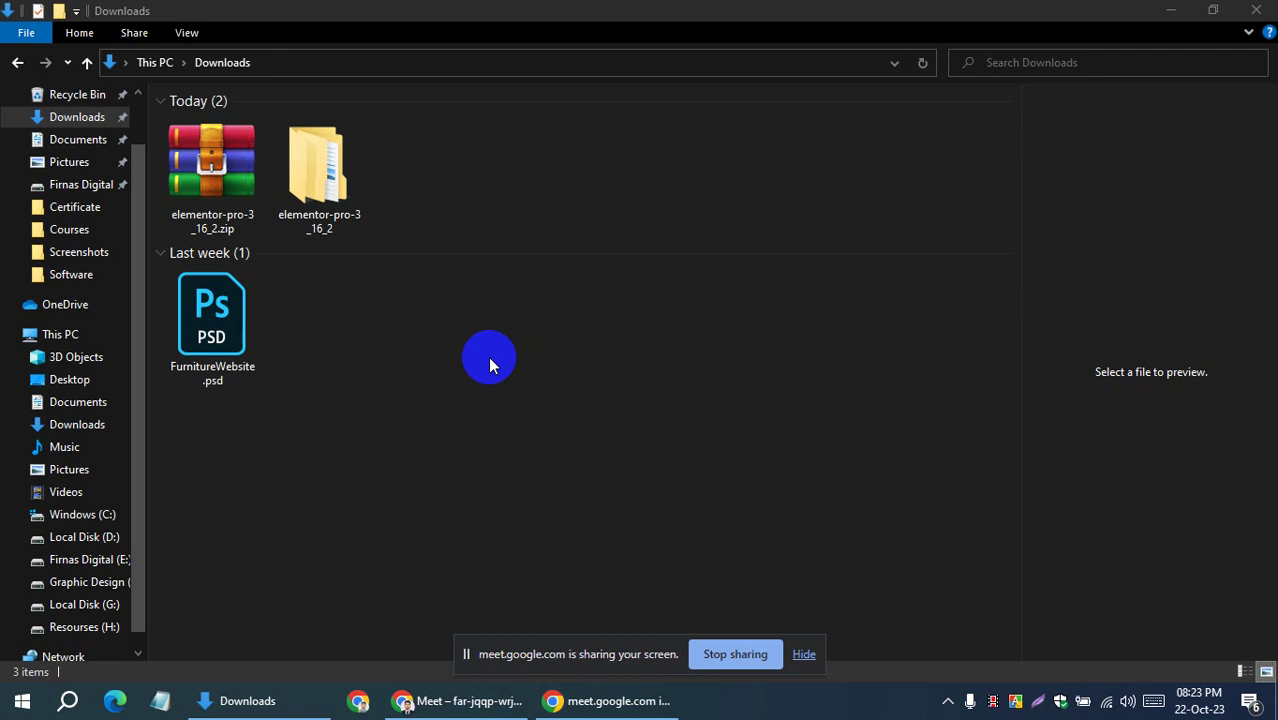
{"action": "scroll", "coordinate": [14, 560], "scroll_direction": "down", "scroll_amount": 1}
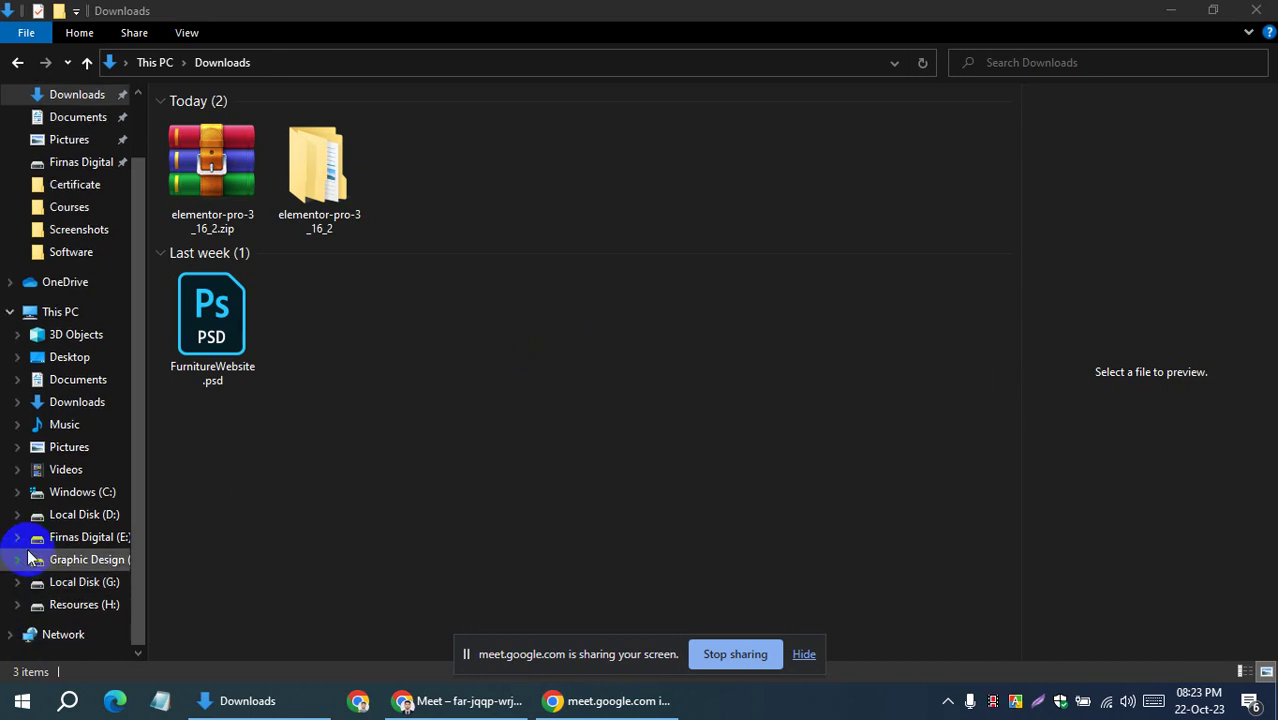
{"action": "left_click", "coordinate": [16, 697]}
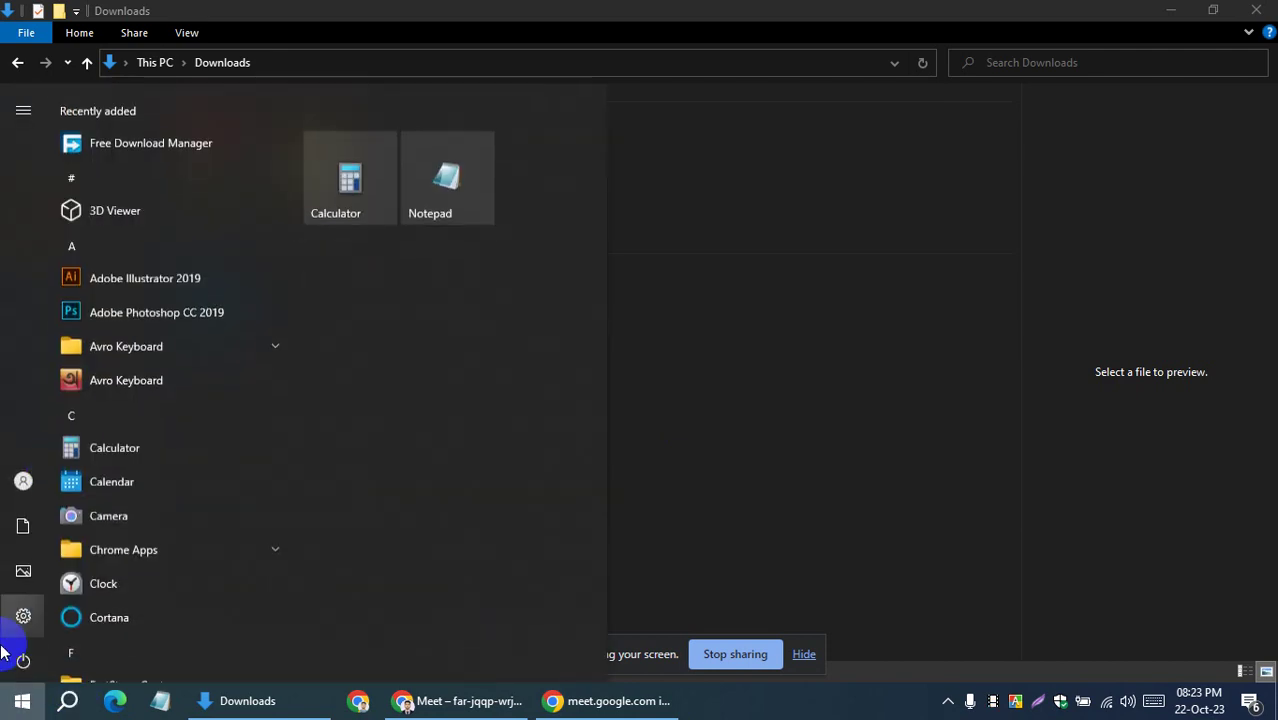
{"action": "left_click", "coordinate": [125, 311]}
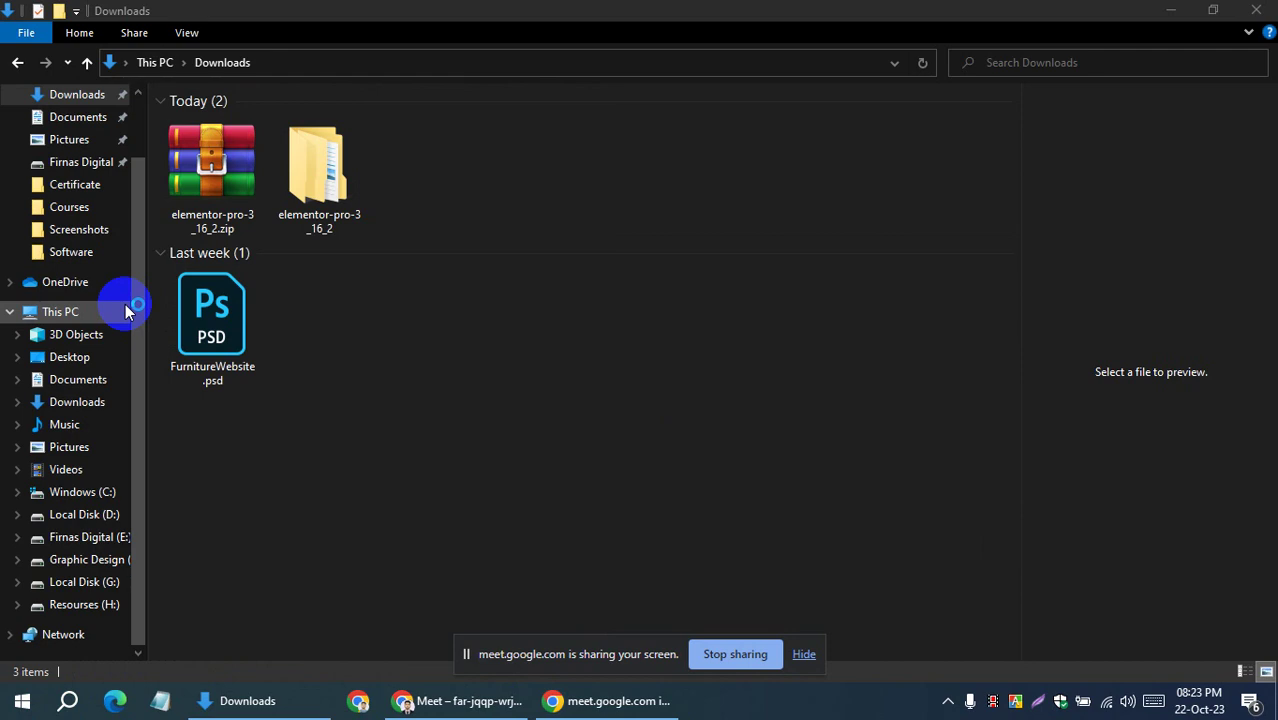
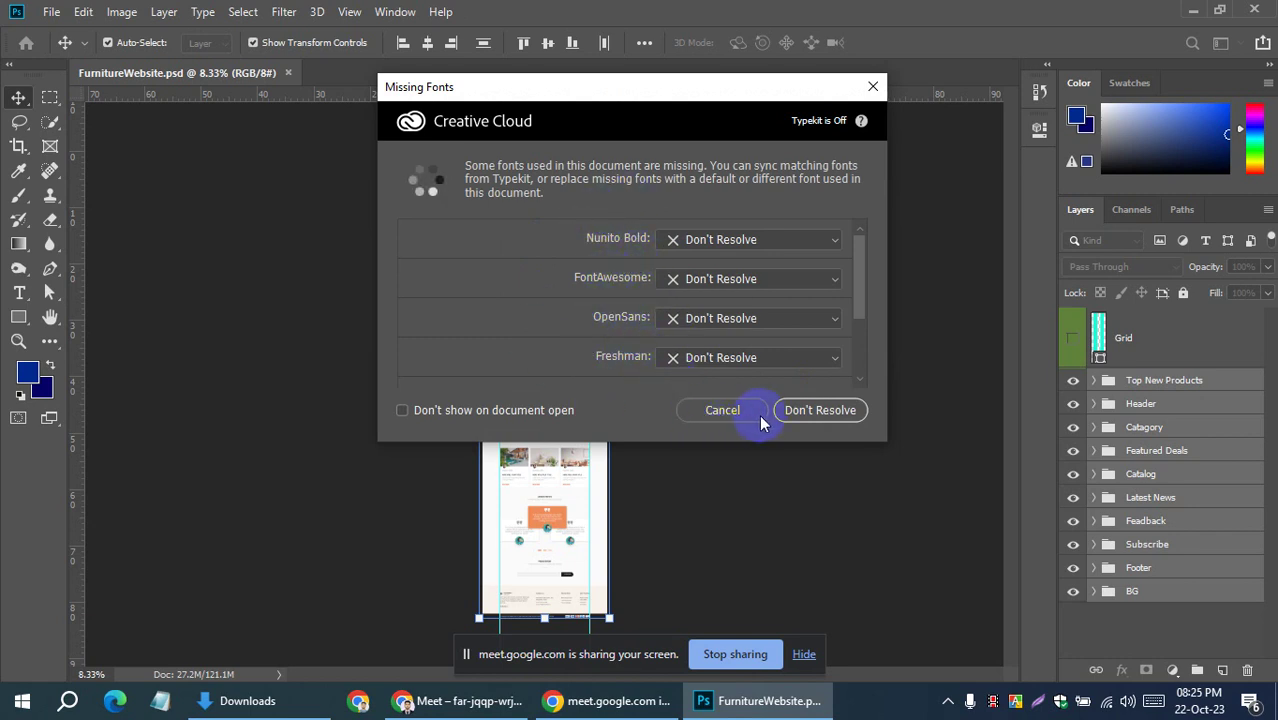
Dismiss the Missing Fonts warning and zoom in on the mockup's hero section
{"action": "left_click", "coordinate": [718, 410]}
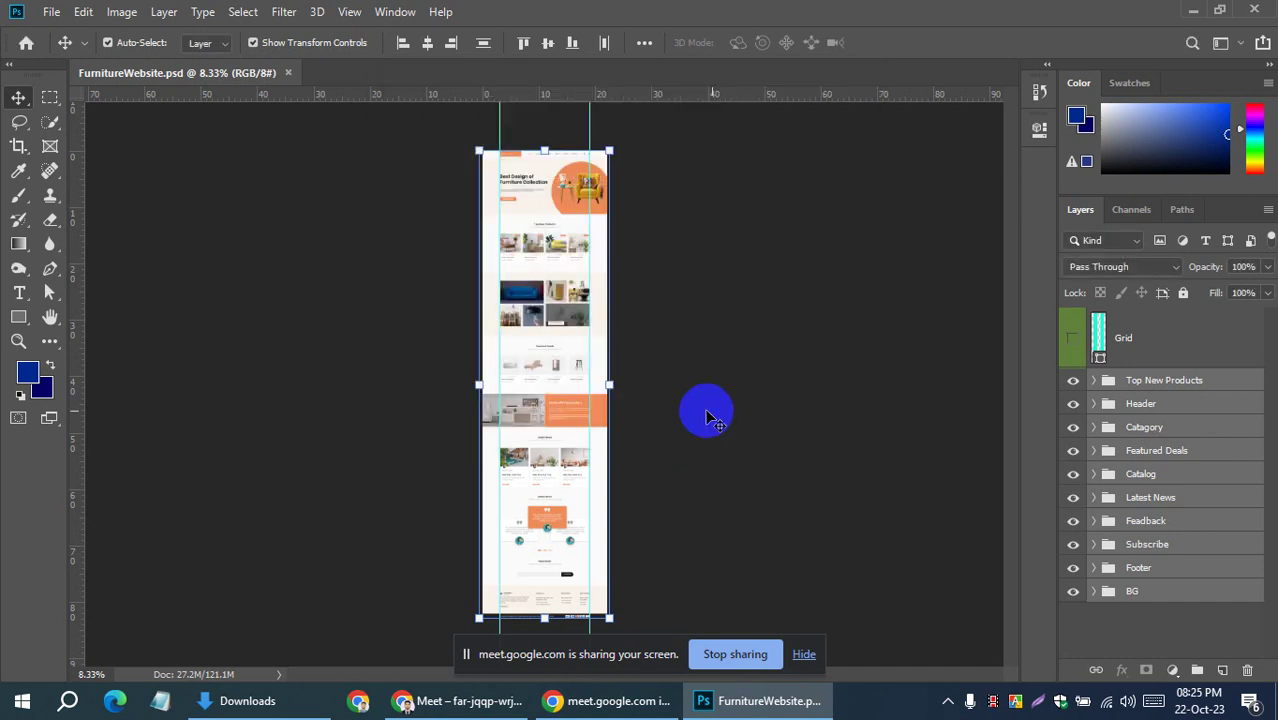
{"action": "left_click", "coordinate": [676, 251]}
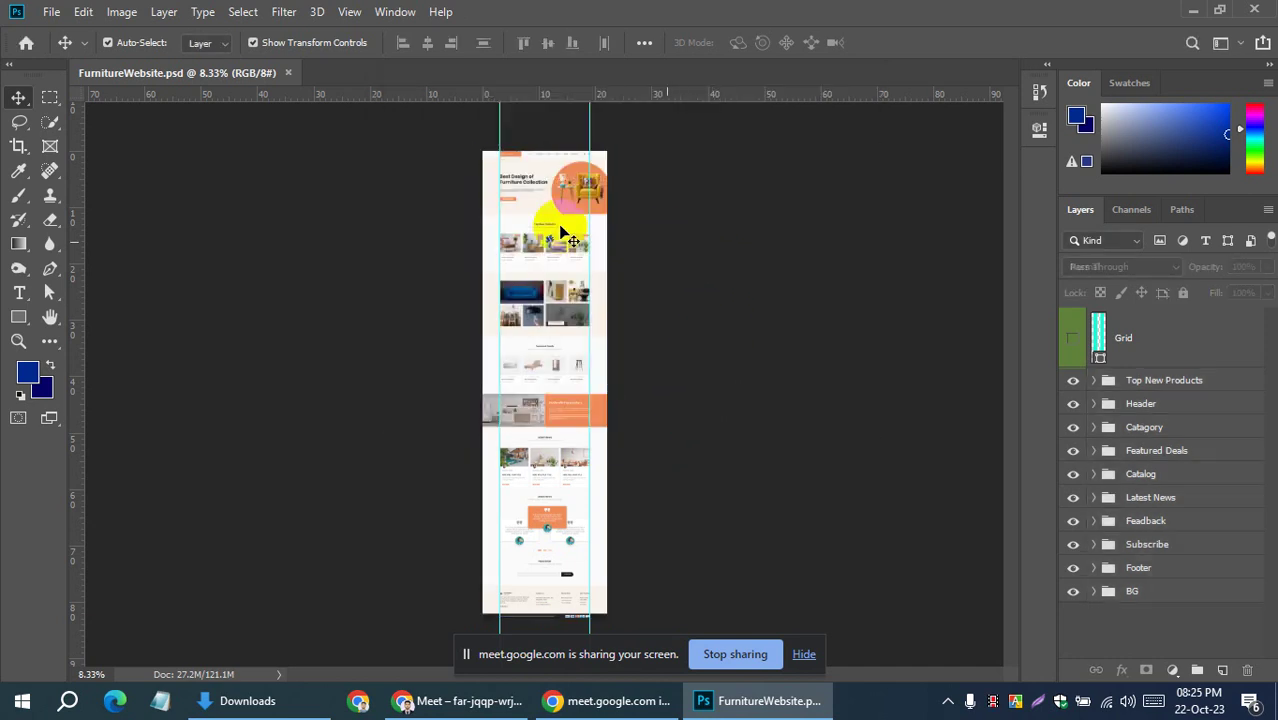
{"action": "scroll", "coordinate": [548, 203], "scroll_direction": "up", "scroll_amount": 1}
{"action": "scroll", "coordinate": [550, 200], "scroll_direction": "up", "scroll_amount": 1}
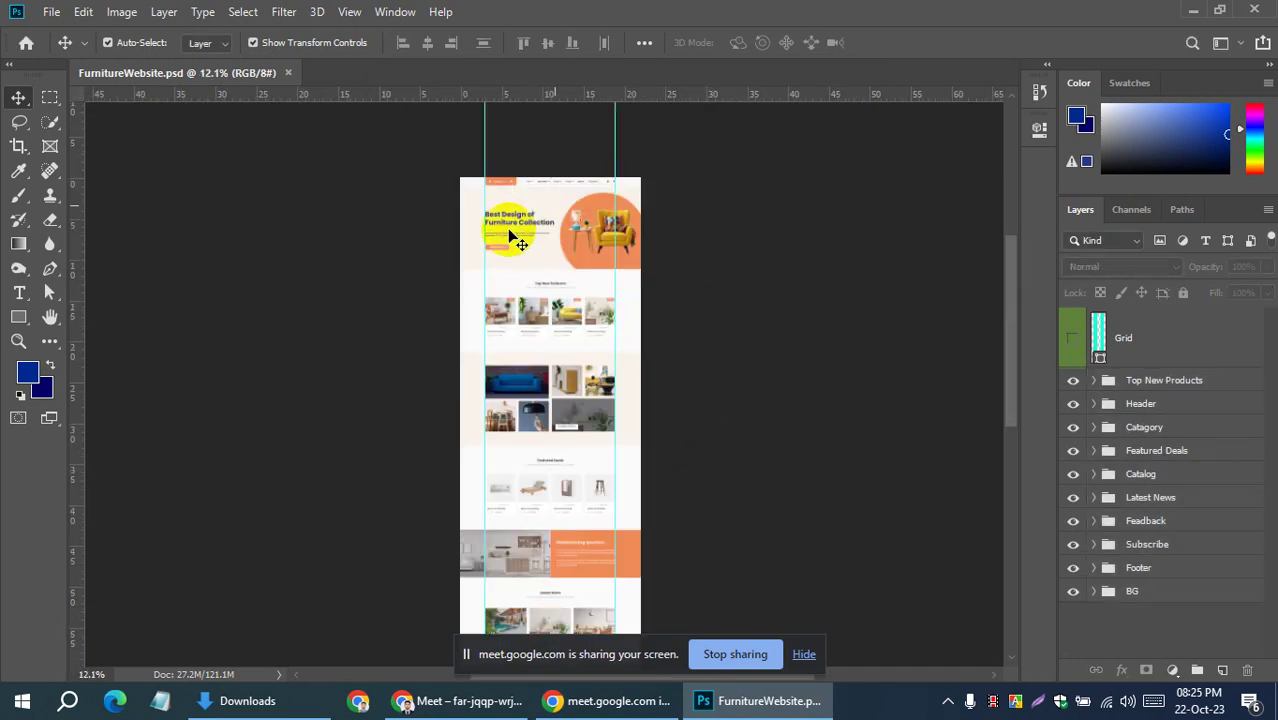
{"action": "scroll", "coordinate": [513, 228], "scroll_direction": "up", "scroll_amount": 1}
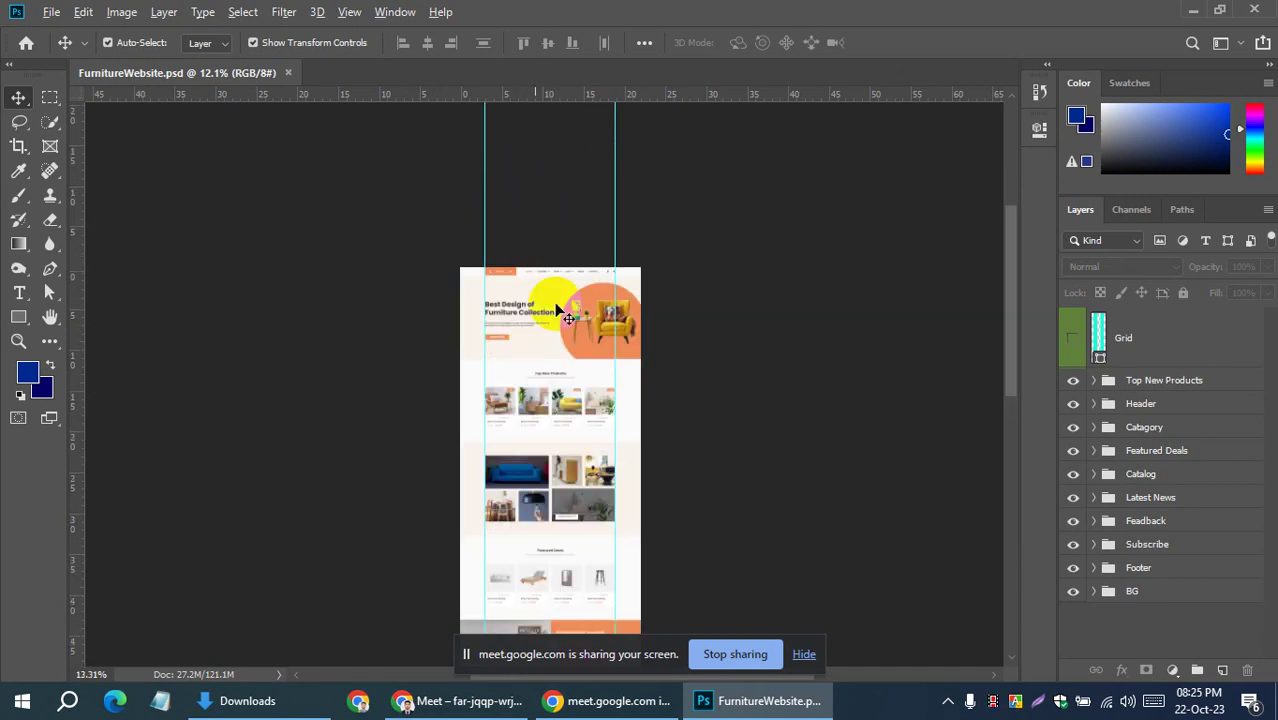
{"action": "scroll", "coordinate": [550, 320], "scroll_direction": "up", "scroll_amount": 1}
{"action": "scroll", "coordinate": [545, 350], "scroll_direction": "up", "scroll_amount": 1}
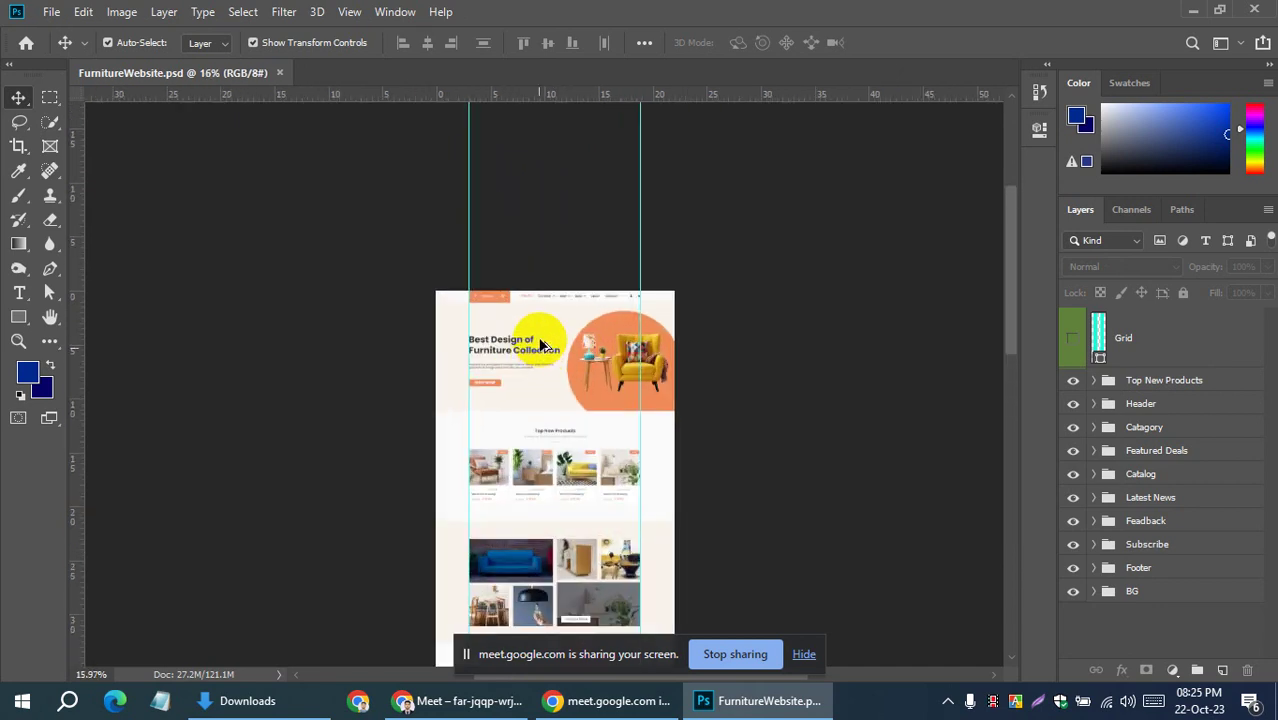
{"action": "scroll", "coordinate": [543, 337], "scroll_direction": "up", "scroll_amount": 1}
{"action": "scroll", "coordinate": [540, 333], "scroll_direction": "up", "scroll_amount": 1}
{"action": "scroll", "coordinate": [541, 325], "scroll_direction": "up", "scroll_amount": 1}
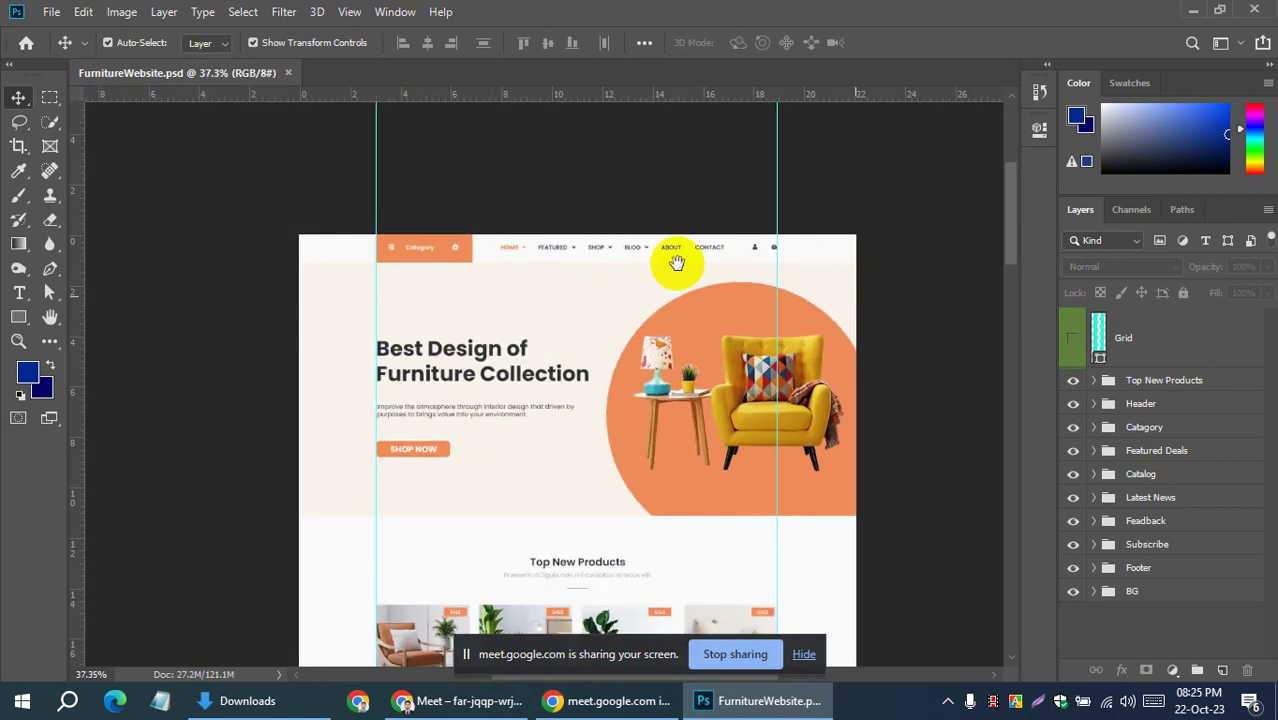
Copy the BG layer's fill colour hex code f9f3eb from the Color Picker
{"action": "left_click", "coordinate": [785, 251]}
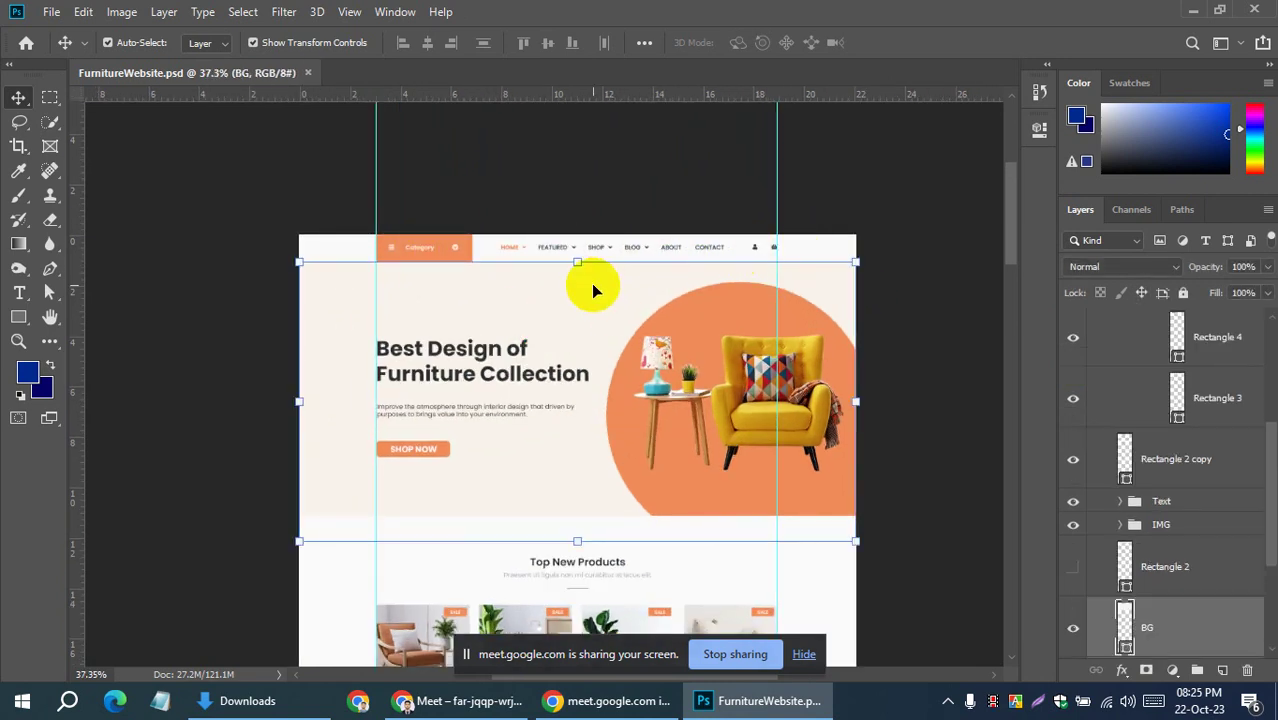
{"action": "scroll", "coordinate": [330, 335], "scroll_direction": "down", "scroll_amount": 1}
{"action": "left_click", "coordinate": [200, 321]}
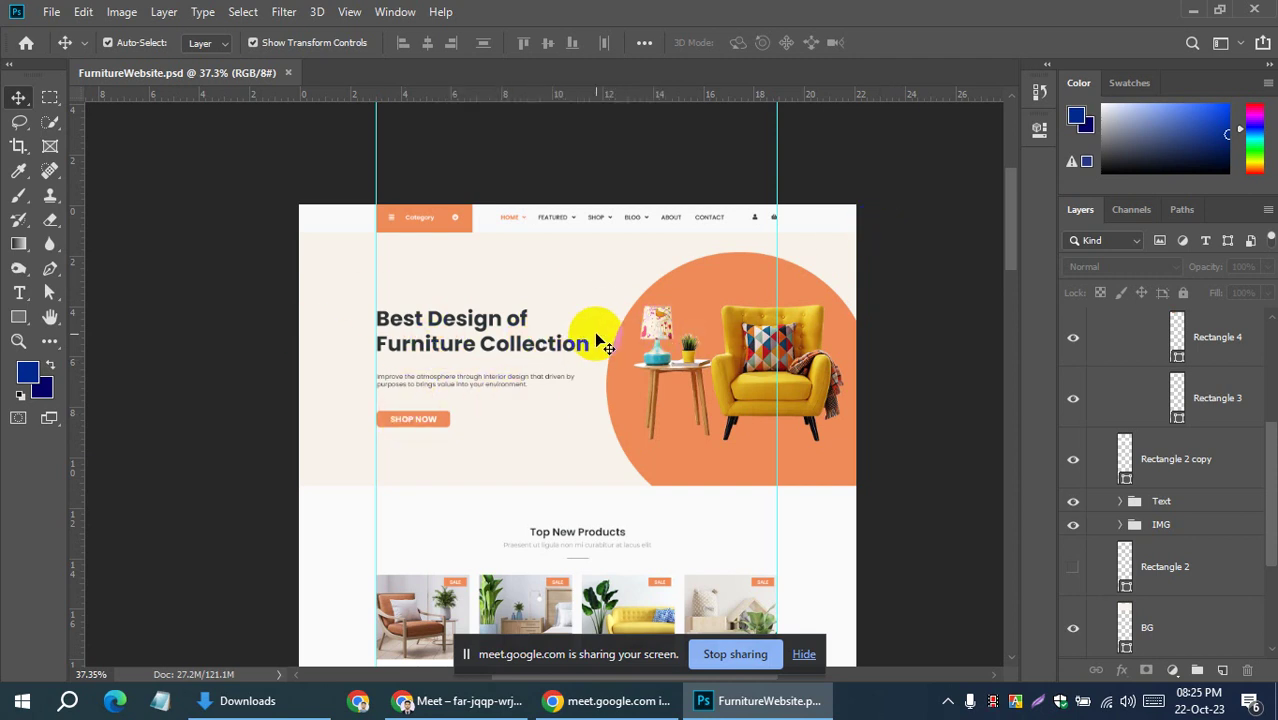
{"action": "left_click", "coordinate": [333, 268]}
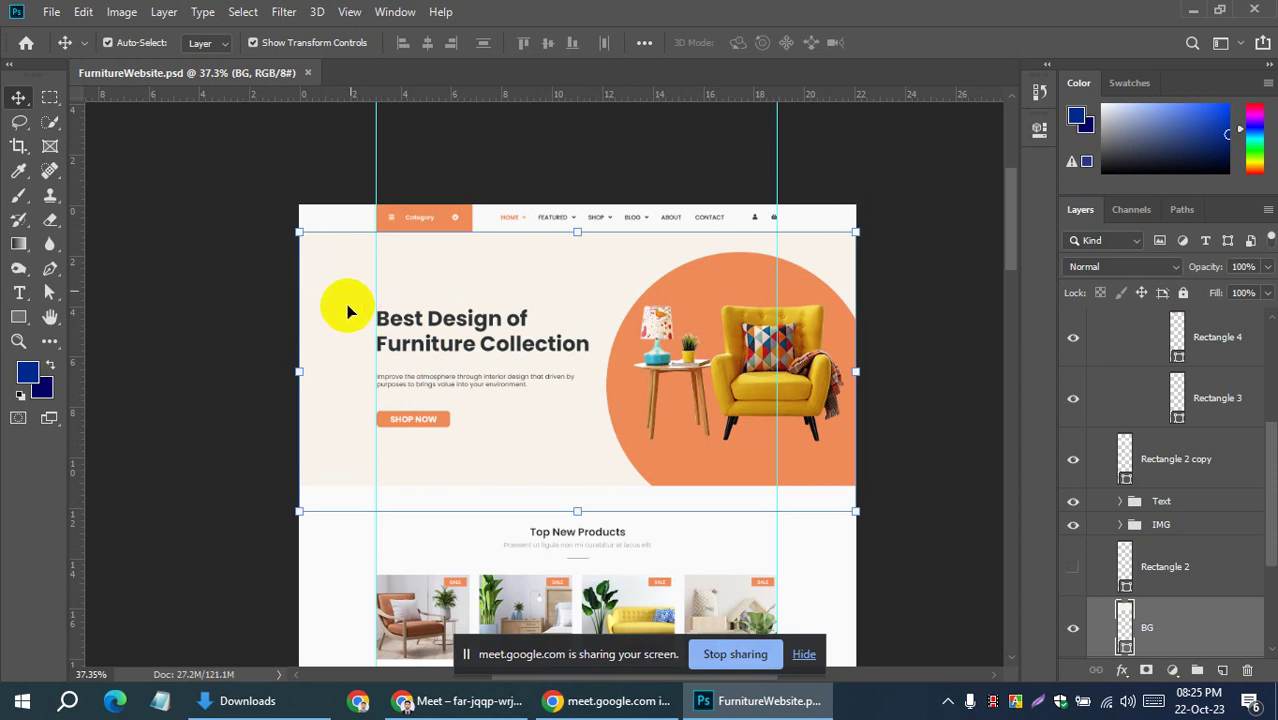
{"action": "left_click", "coordinate": [351, 265]}
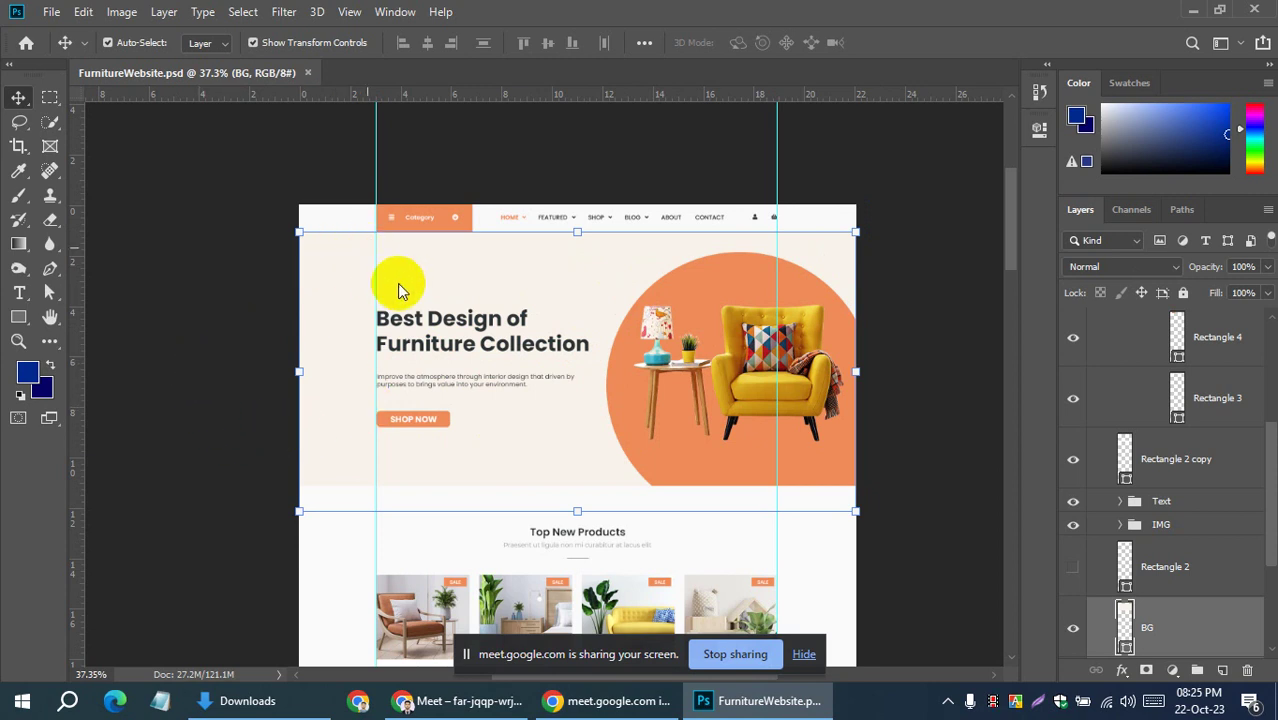
{"action": "left_click", "coordinate": [1126, 650]}
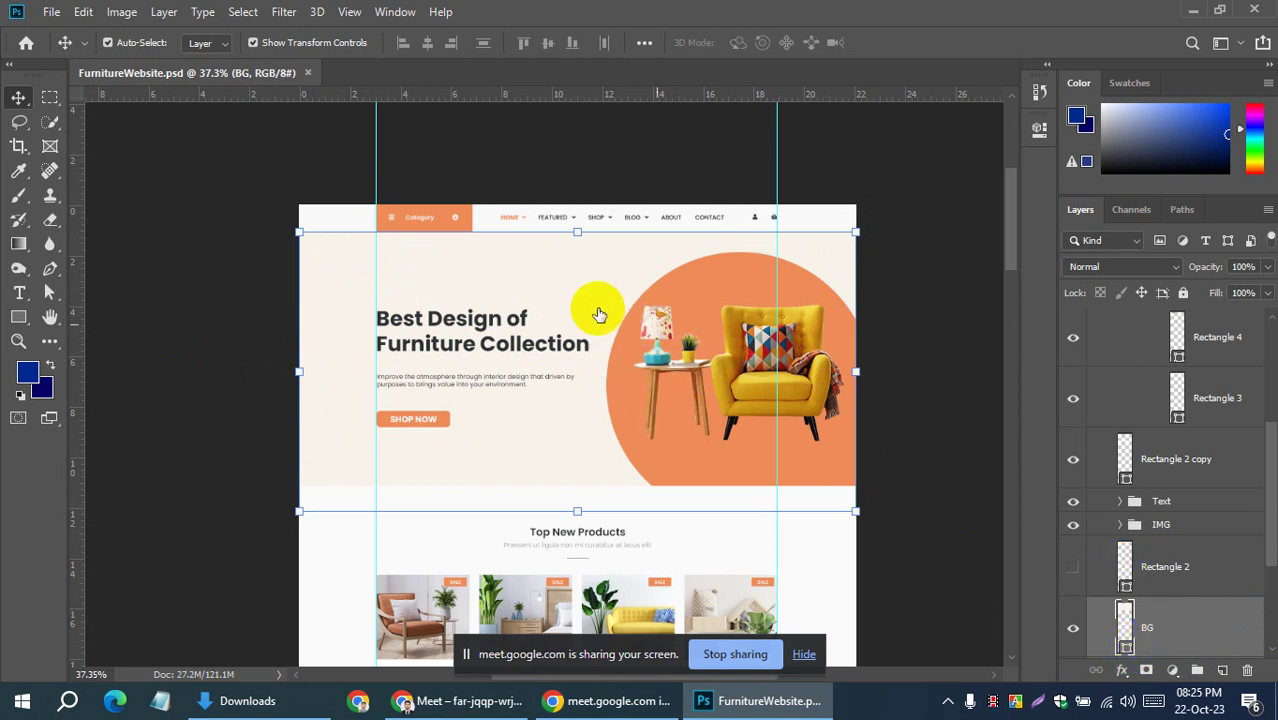
{"action": "double_click", "coordinate": [1120, 627]}
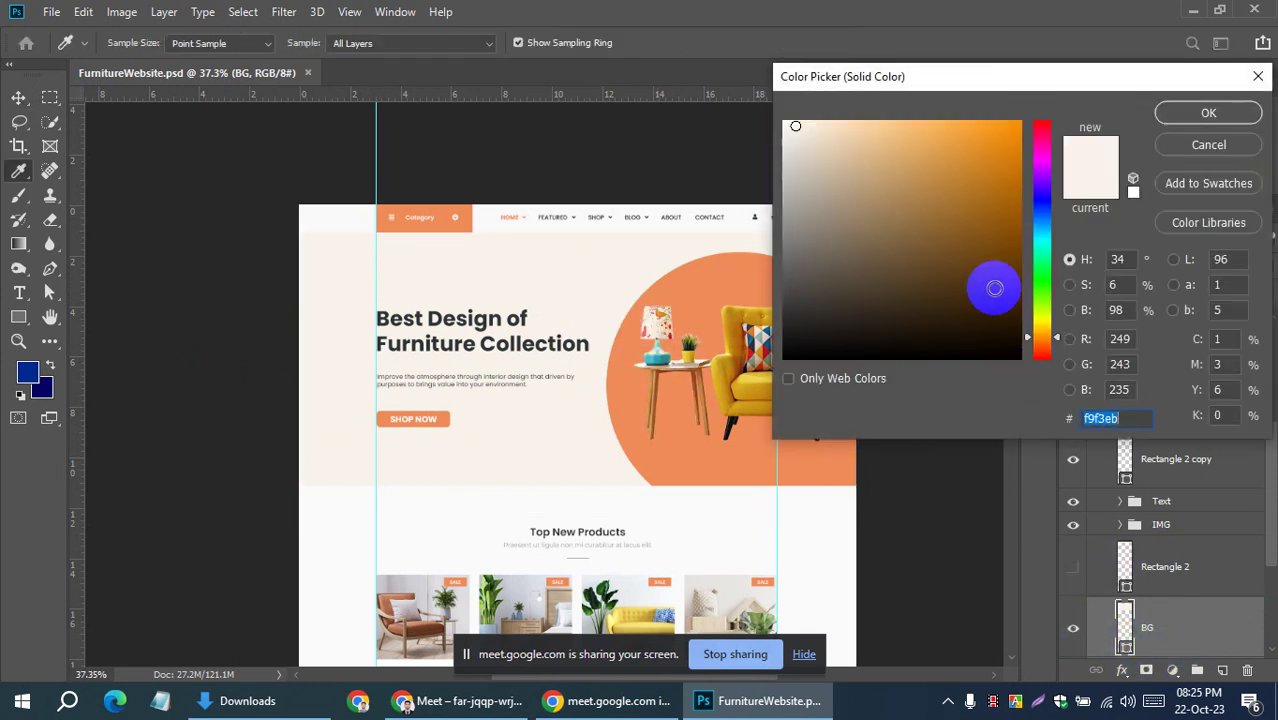
{"action": "right_click", "coordinate": [1100, 418]}
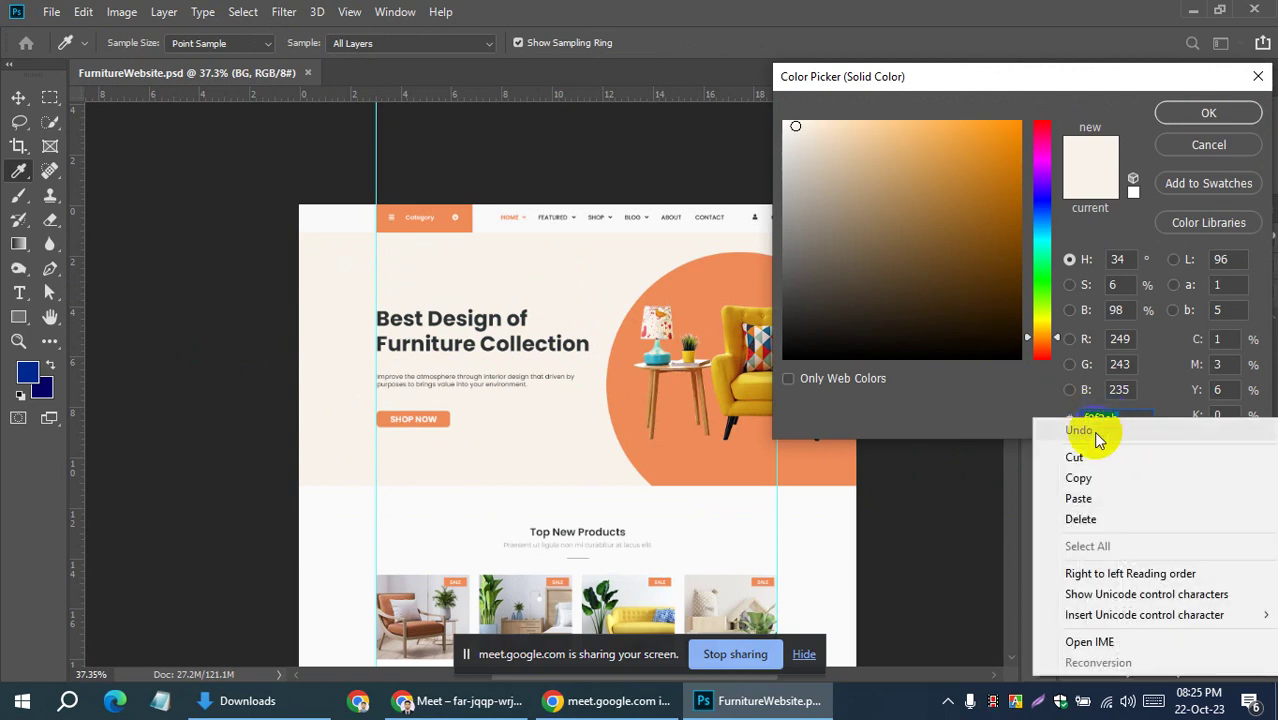
{"action": "left_click", "coordinate": [1080, 478]}
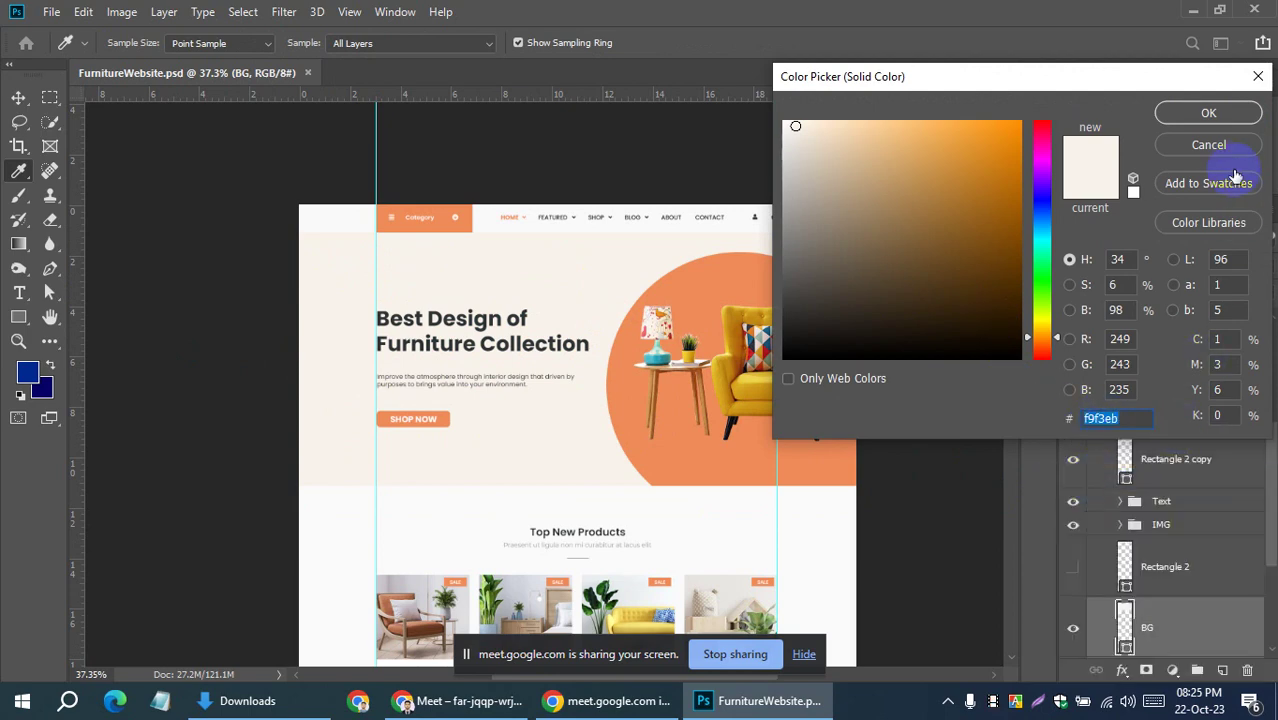
{"action": "left_click", "coordinate": [1212, 114]}
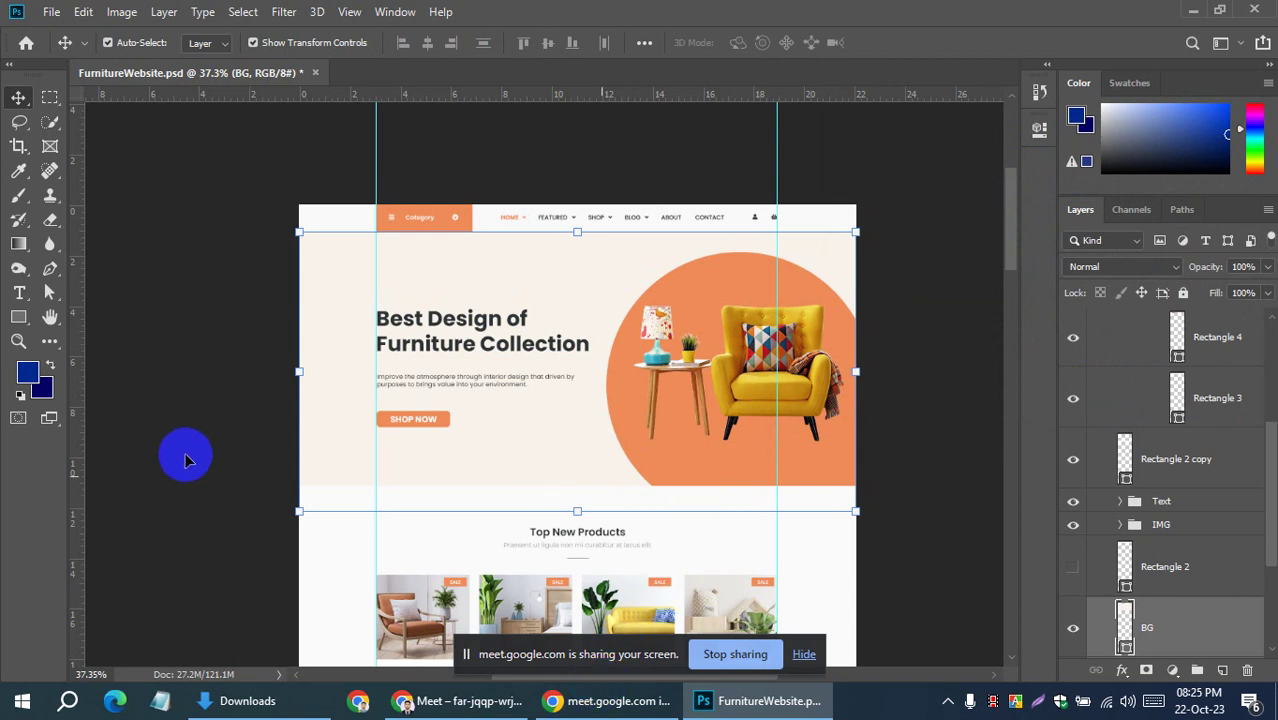
{"action": "left_click", "coordinate": [172, 444]}
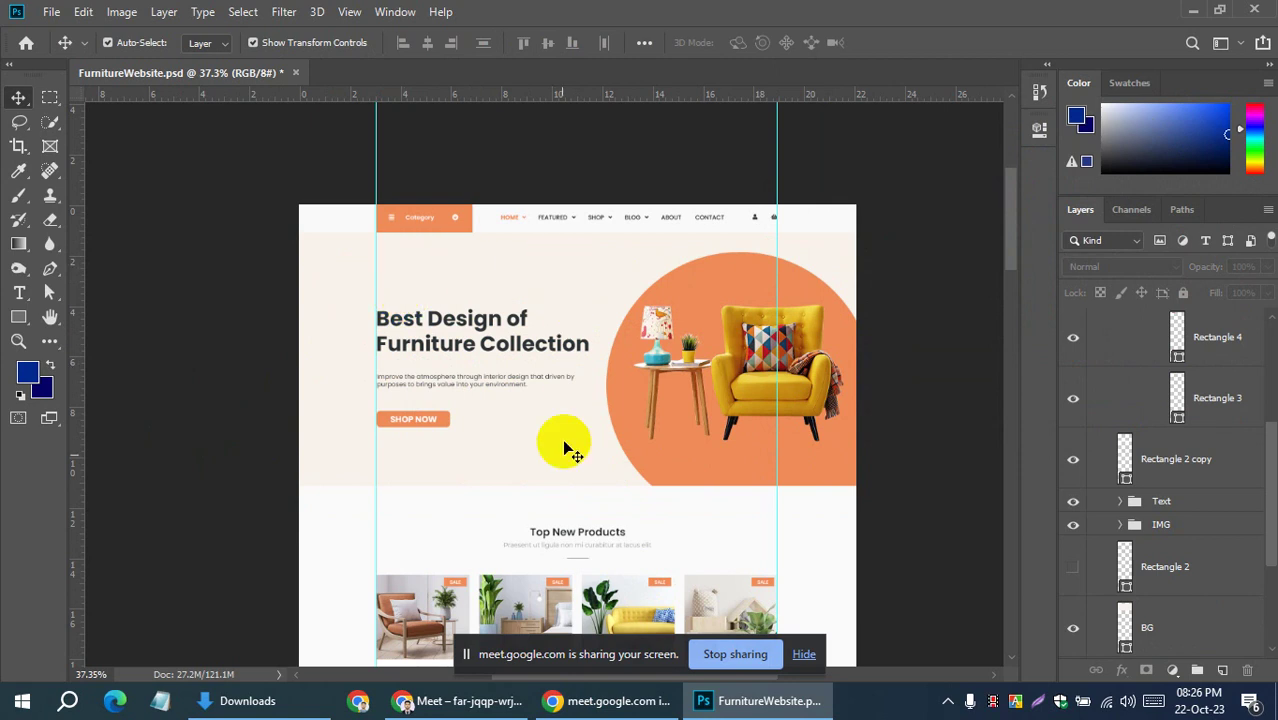
{"action": "left_click", "coordinate": [945, 479]}
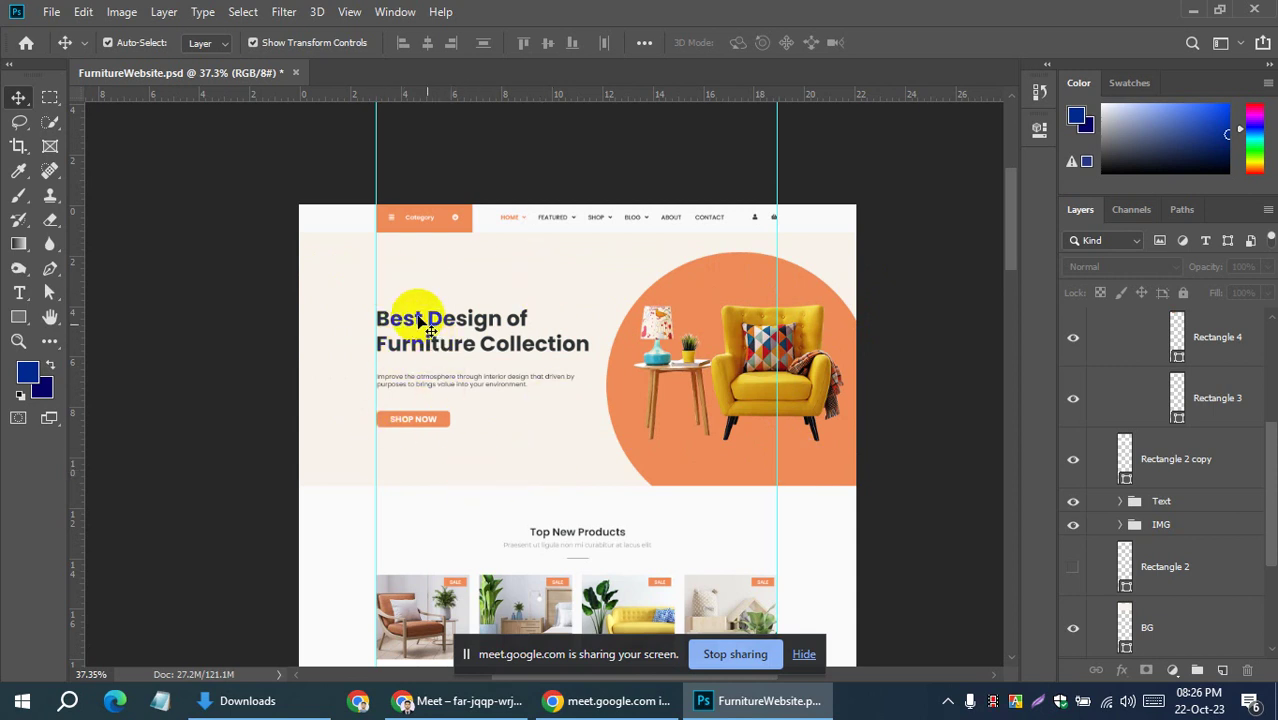
{"action": "left_click", "coordinate": [672, 306]}
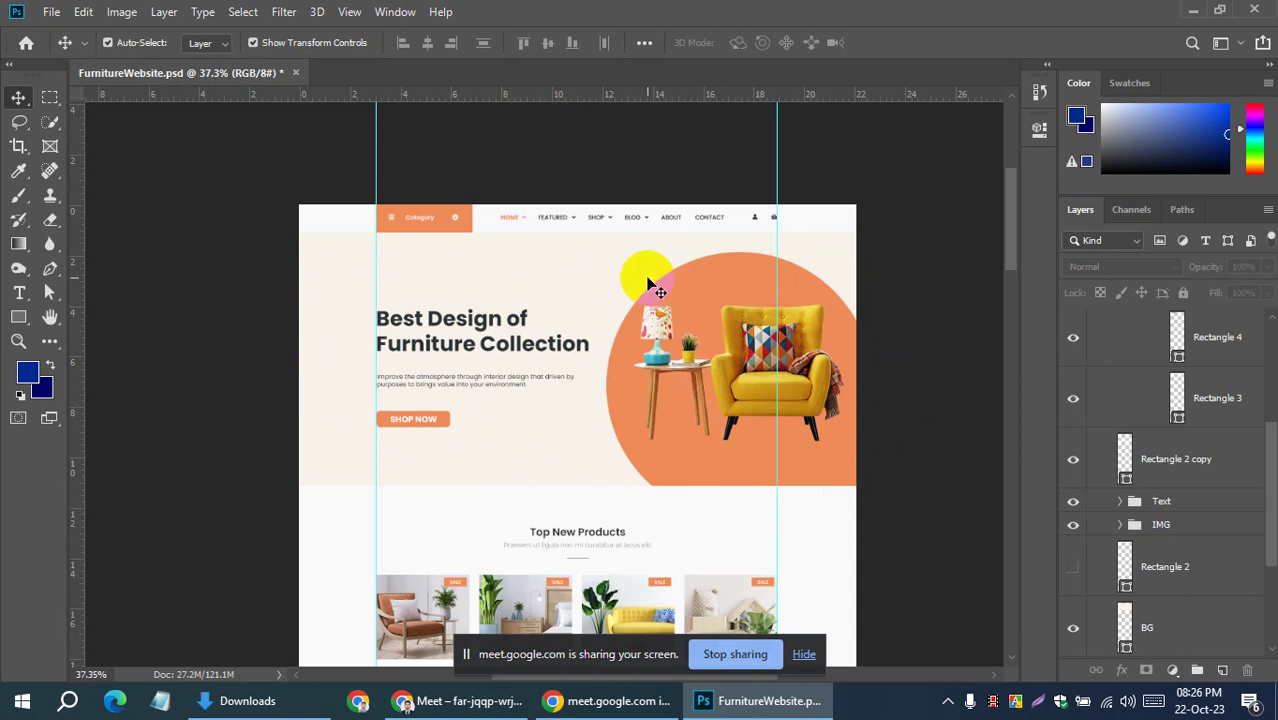
{"action": "left_click", "coordinate": [645, 428]}
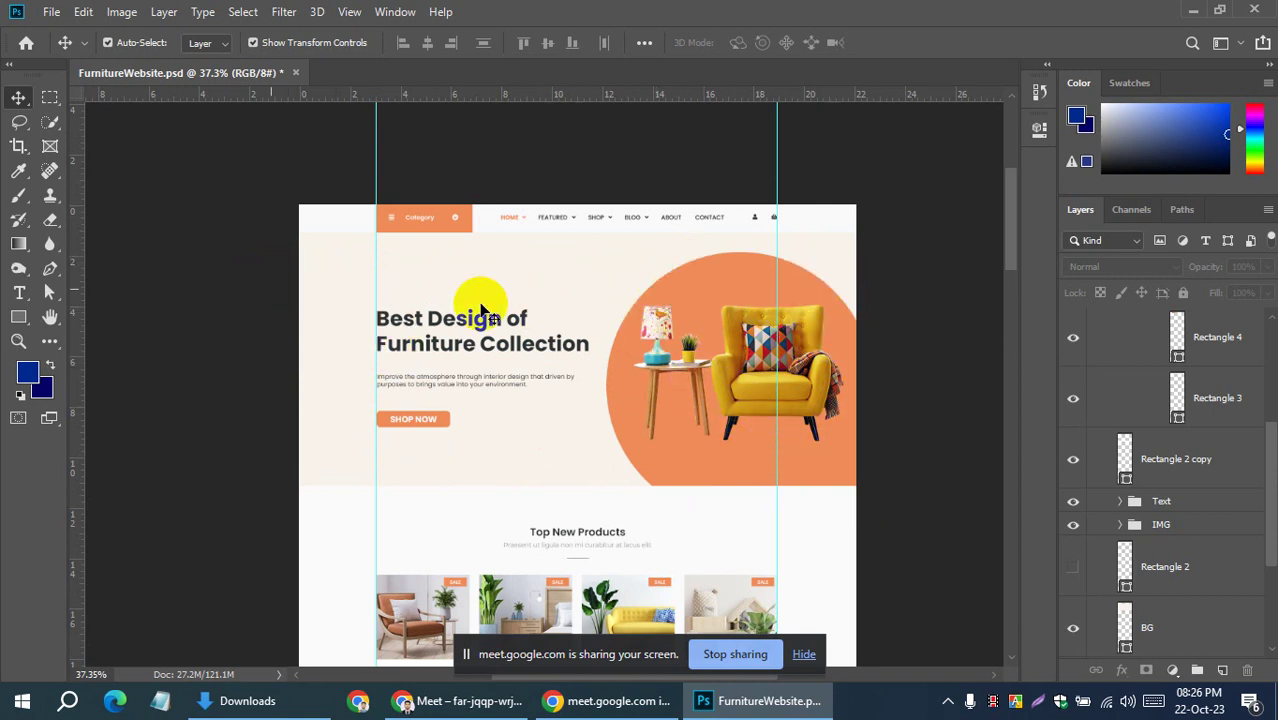
{"action": "left_click", "coordinate": [899, 358]}
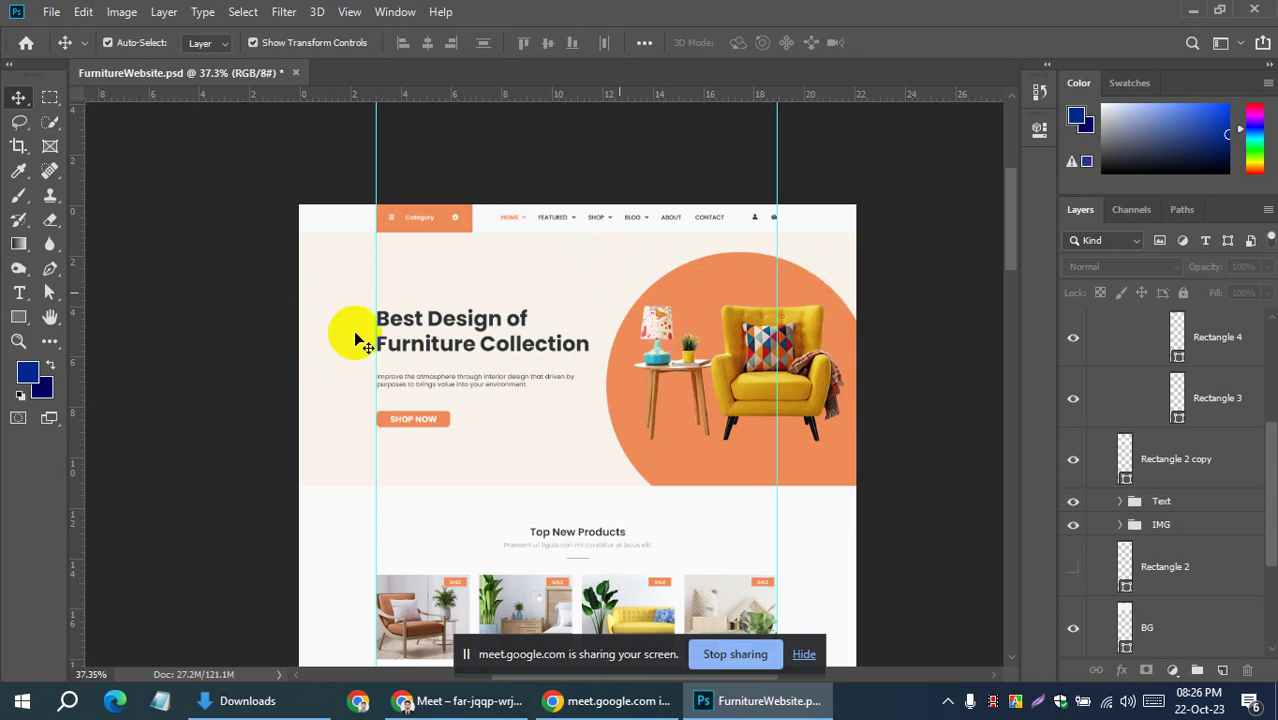
{"action": "left_click", "coordinate": [318, 291]}
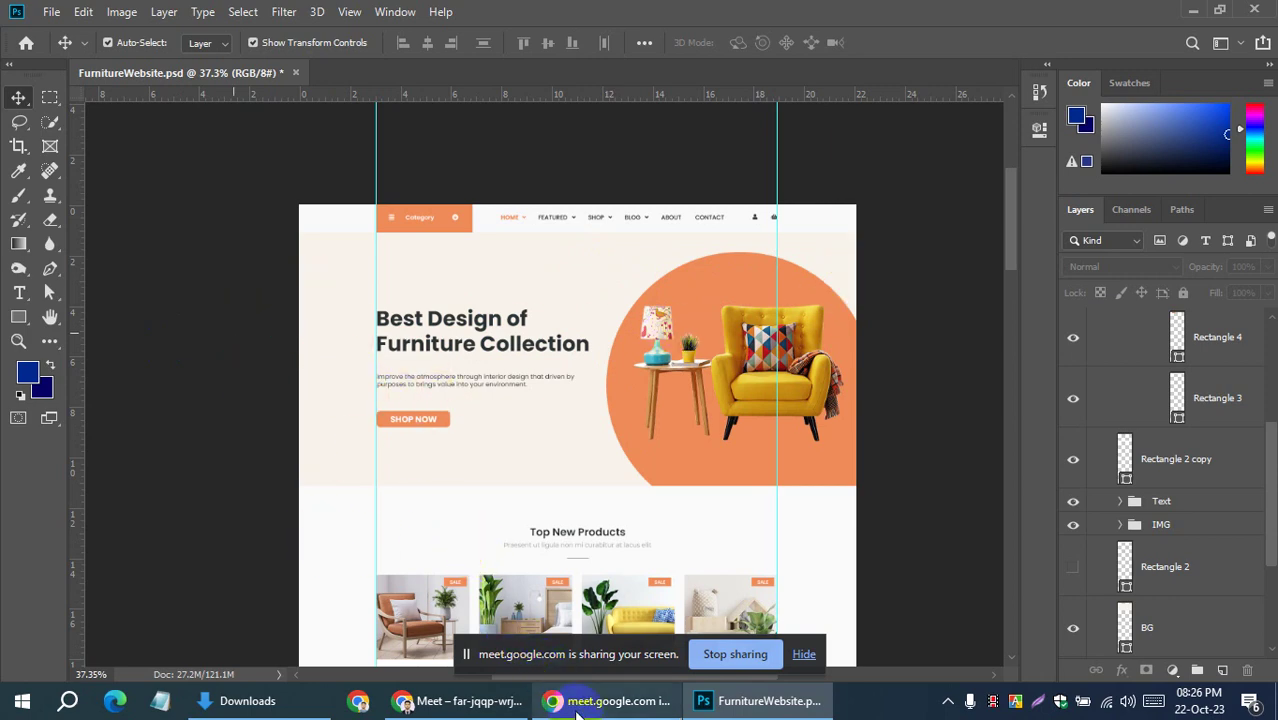
Open the Home page in the Elementor editor and start a new section
{"action": "left_click", "coordinate": [460, 701]}
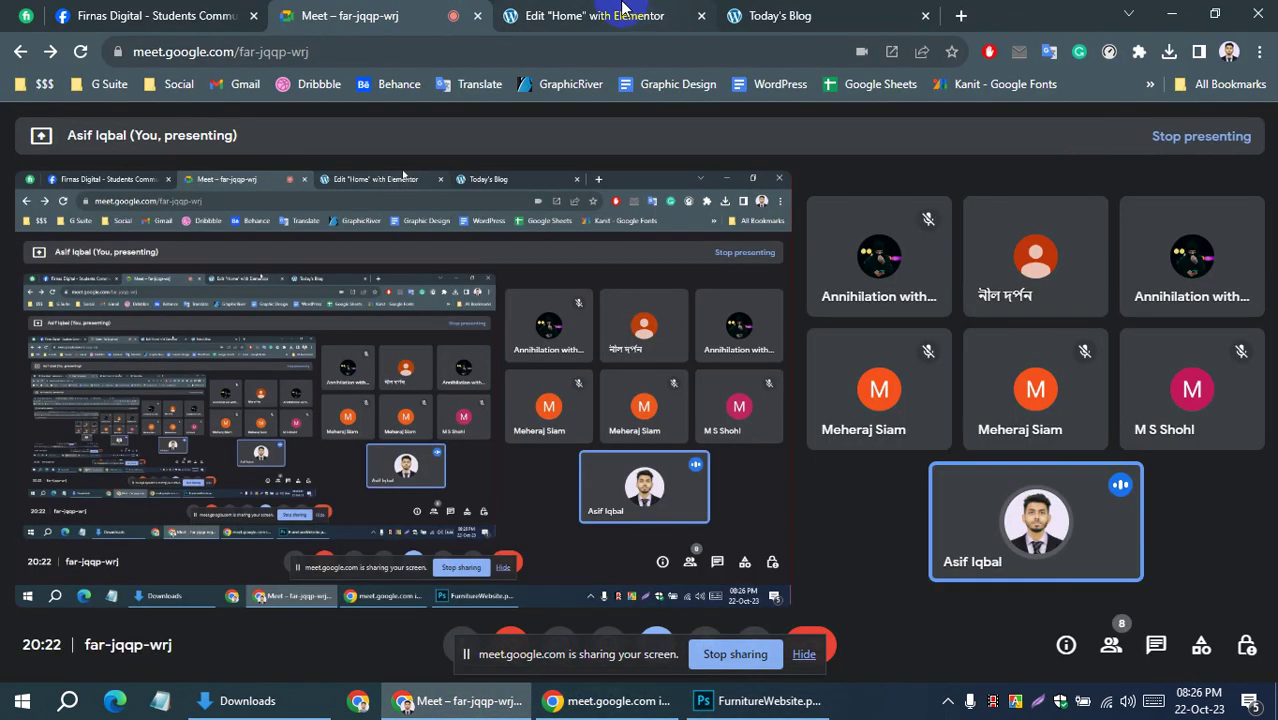
{"action": "left_click", "coordinate": [590, 15]}
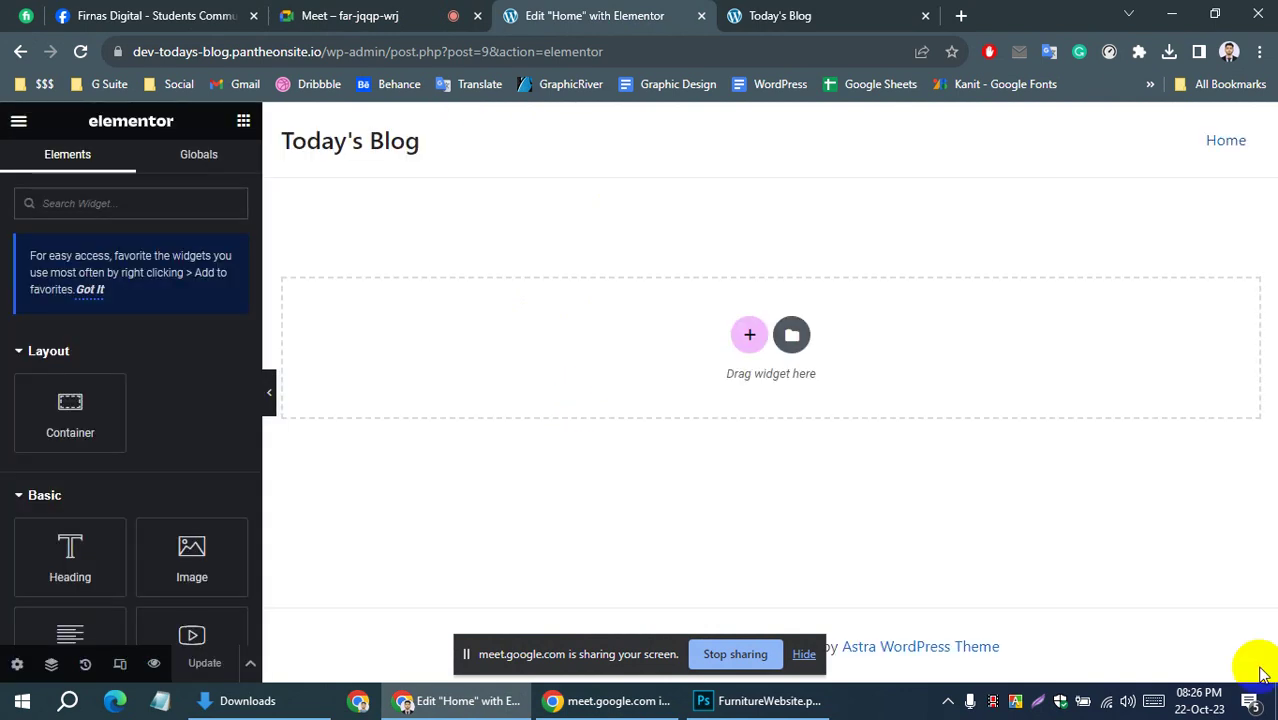
{"action": "scroll", "coordinate": [171, 414], "scroll_direction": "down", "scroll_amount": 1}
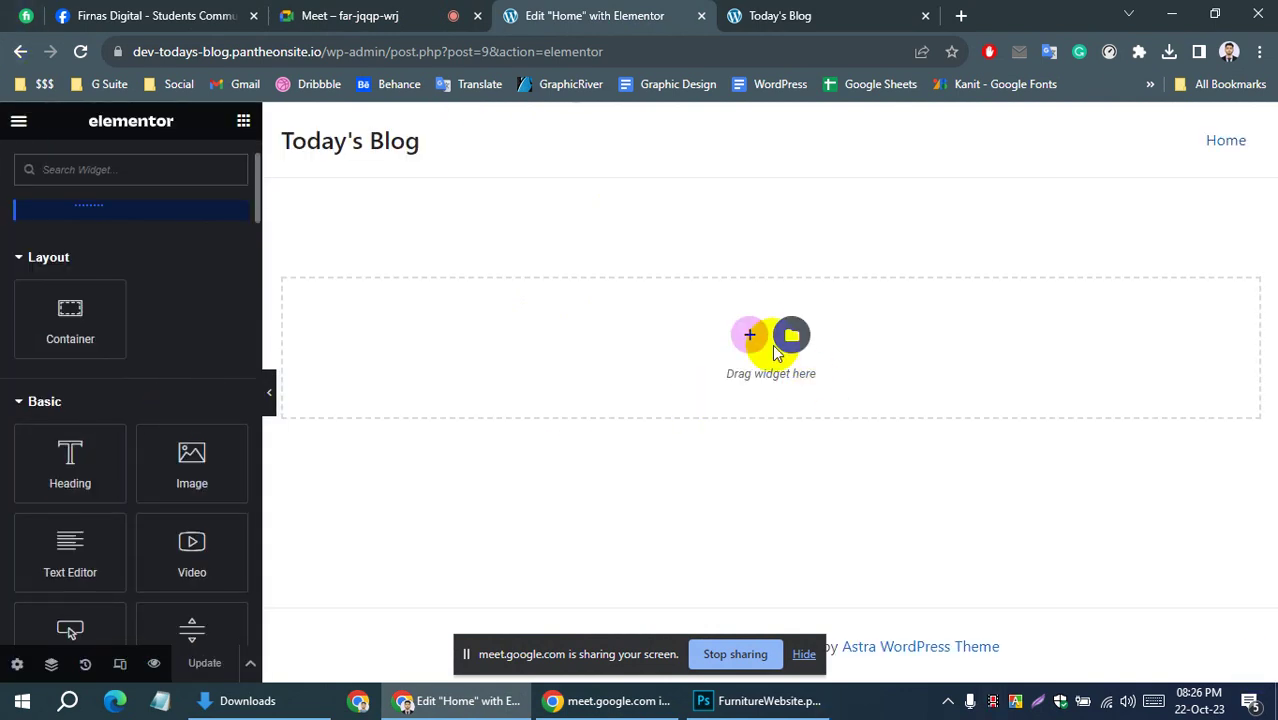
{"action": "left_click", "coordinate": [749, 335]}
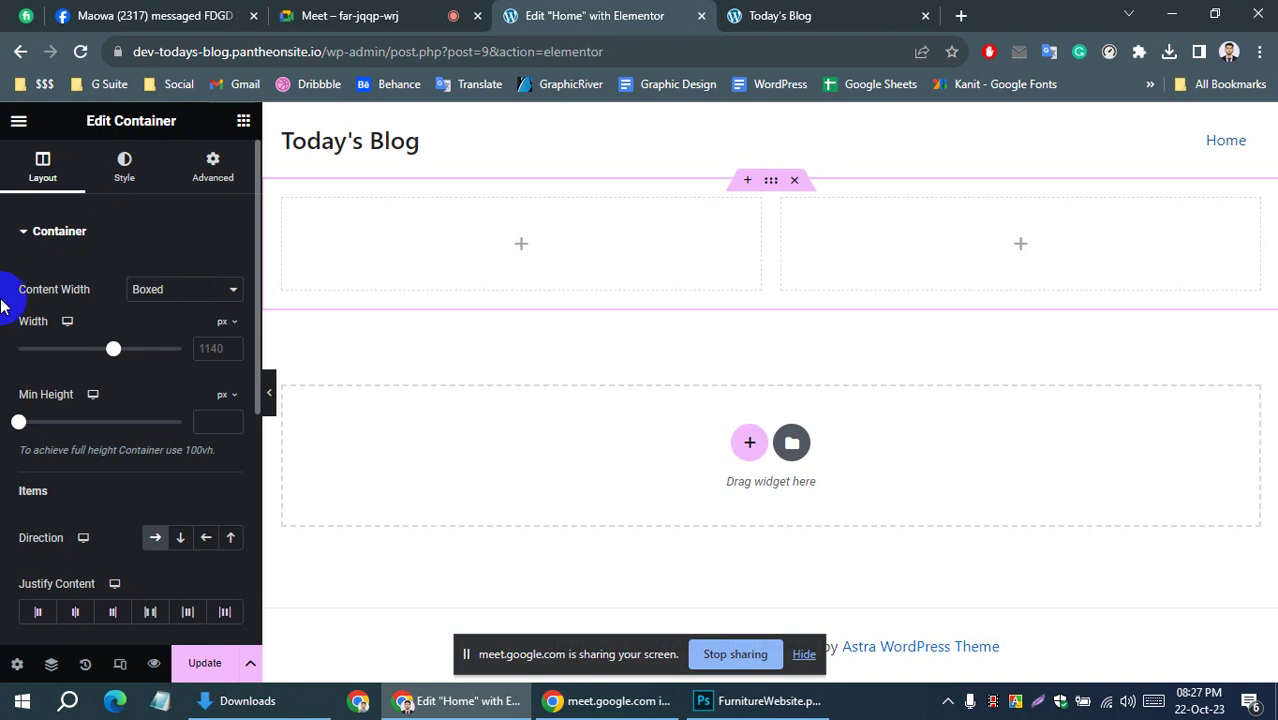
Review the new two-column container's layout settings
{"action": "scroll", "coordinate": [2, 305], "scroll_direction": "down", "scroll_amount": 1}
{"action": "scroll", "coordinate": [2, 318], "scroll_direction": "down", "scroll_amount": 1}
{"action": "scroll", "coordinate": [2, 328], "scroll_direction": "down", "scroll_amount": 1}
{"action": "scroll", "coordinate": [2, 338], "scroll_direction": "down", "scroll_amount": 1}
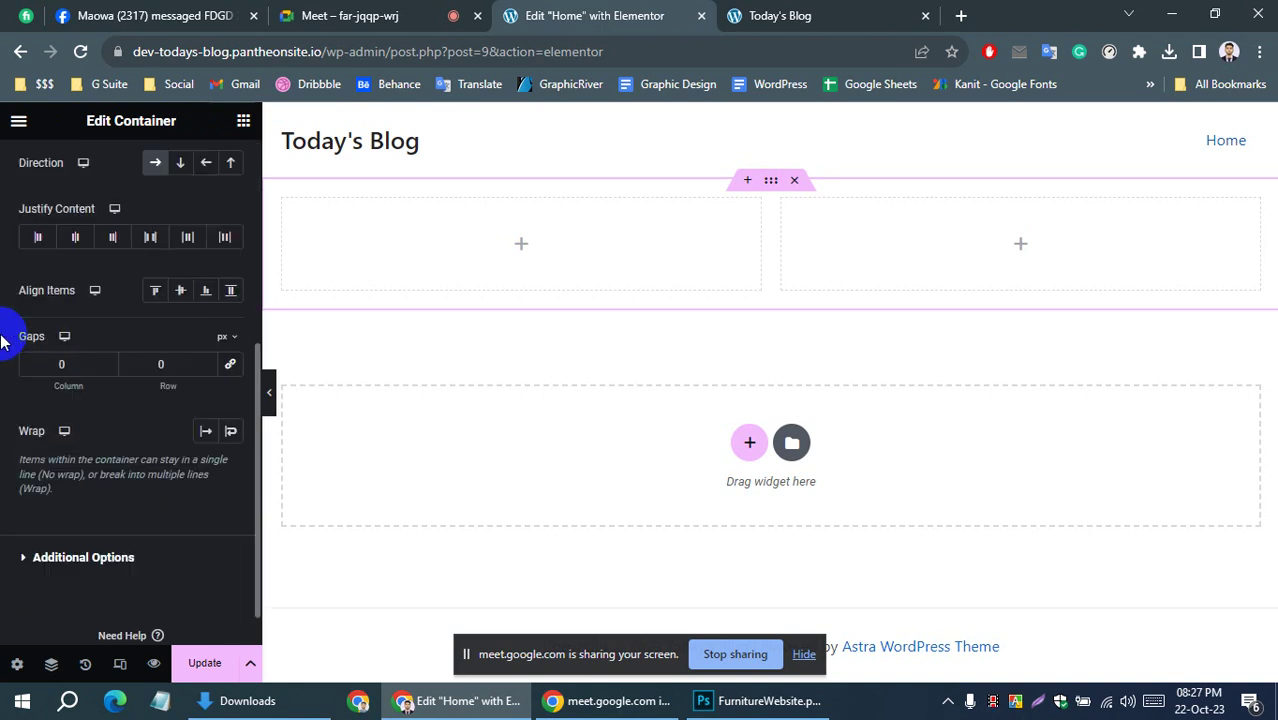
{"action": "scroll", "coordinate": [2, 340], "scroll_direction": "down", "scroll_amount": 1}
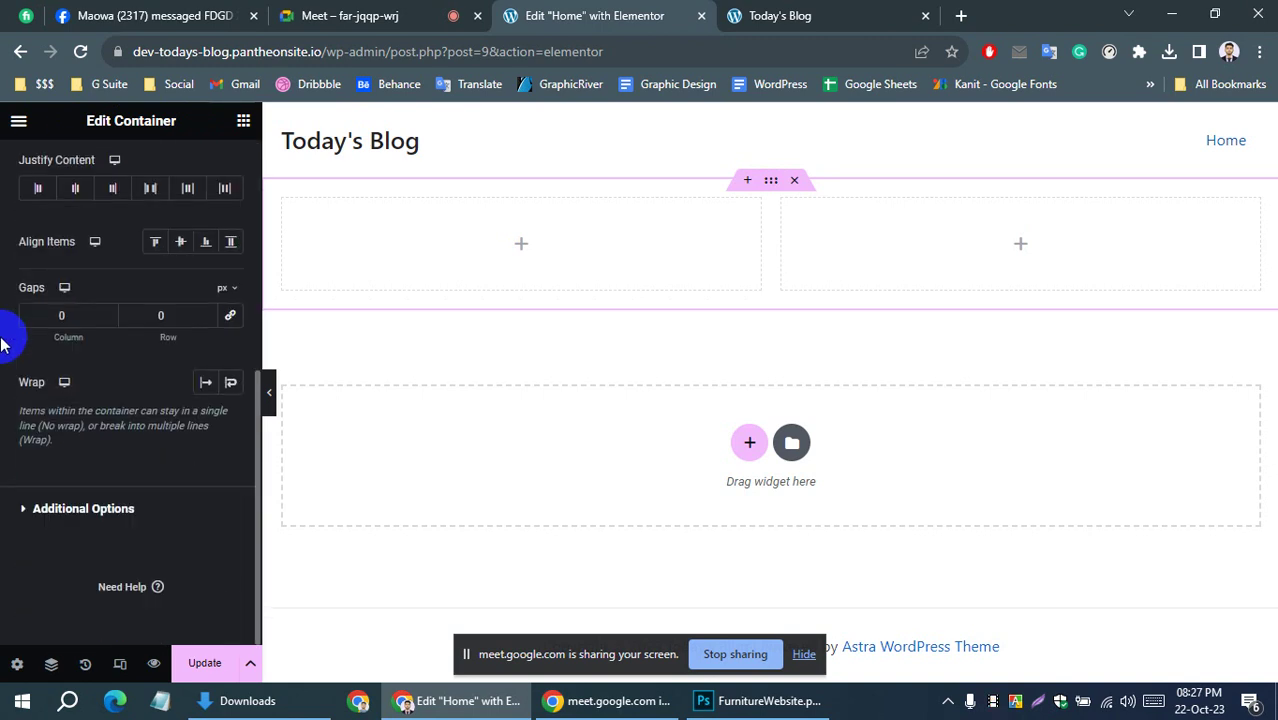
{"action": "left_click", "coordinate": [24, 510]}
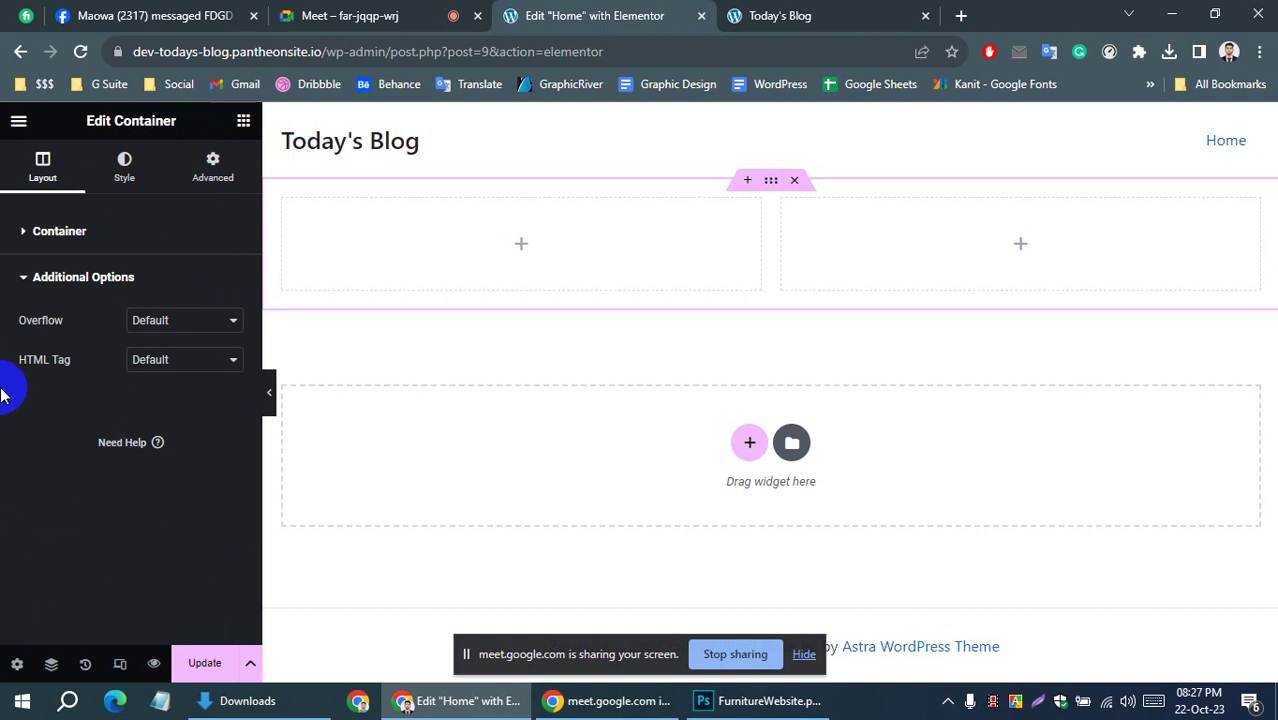
{"action": "left_click", "coordinate": [135, 245]}
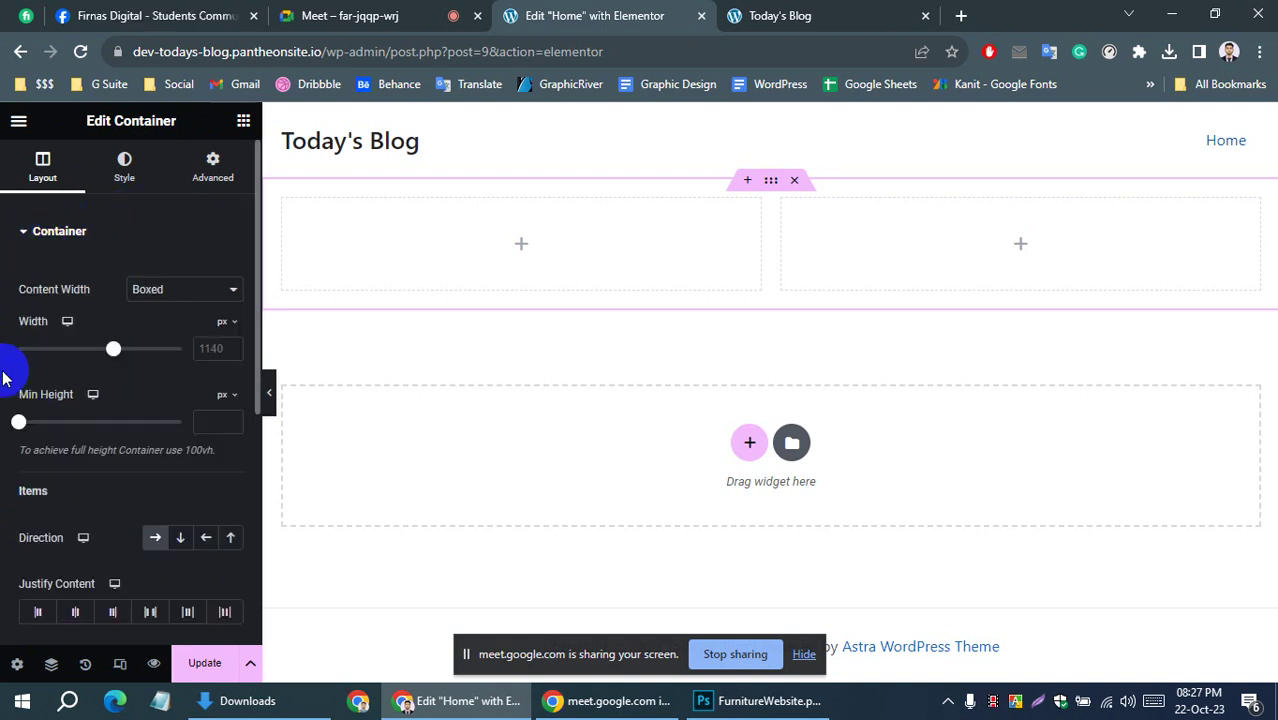
Give the container a classic background with colour f9f3eb
{"action": "left_click", "coordinate": [125, 180]}
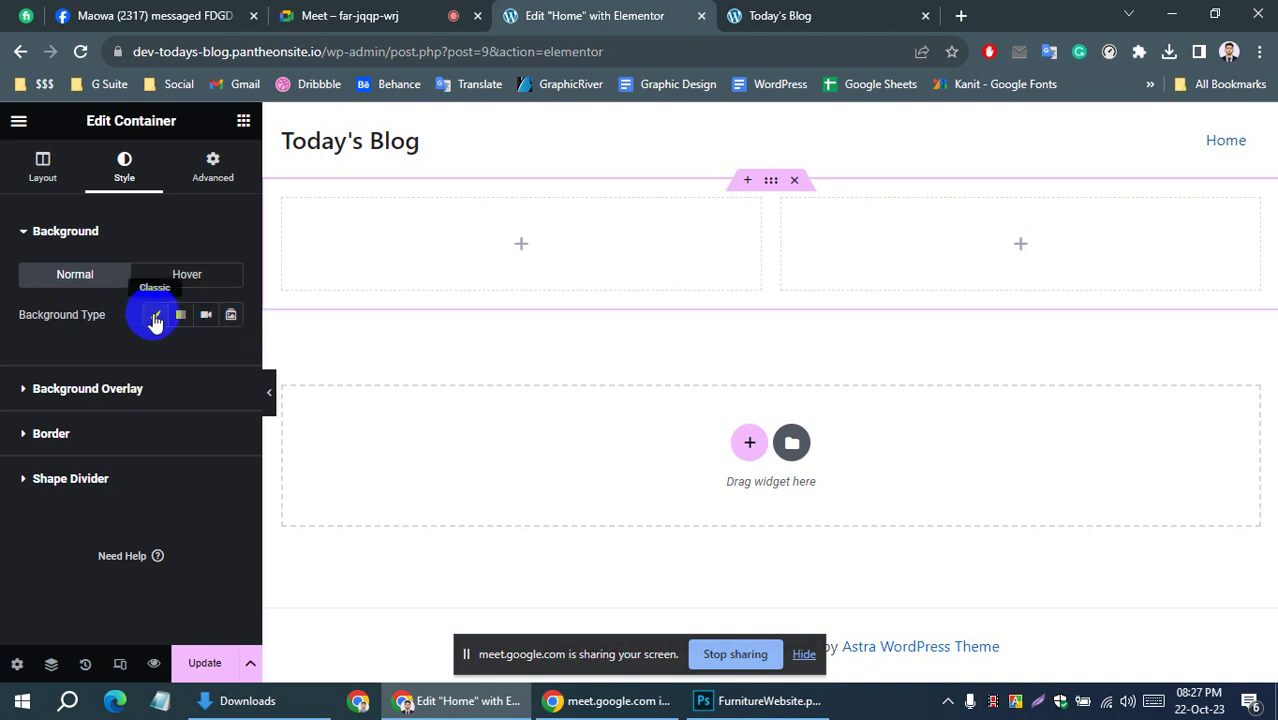
{"action": "left_click", "coordinate": [154, 318]}
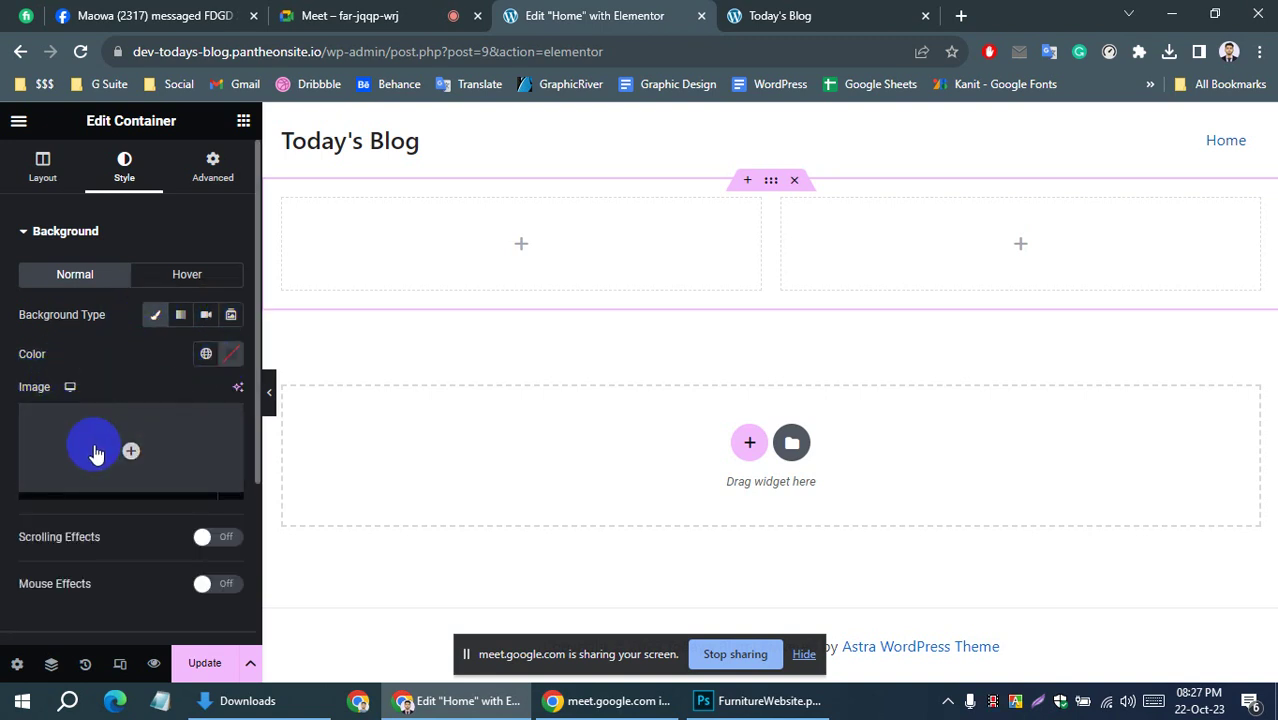
{"action": "left_click", "coordinate": [229, 355]}
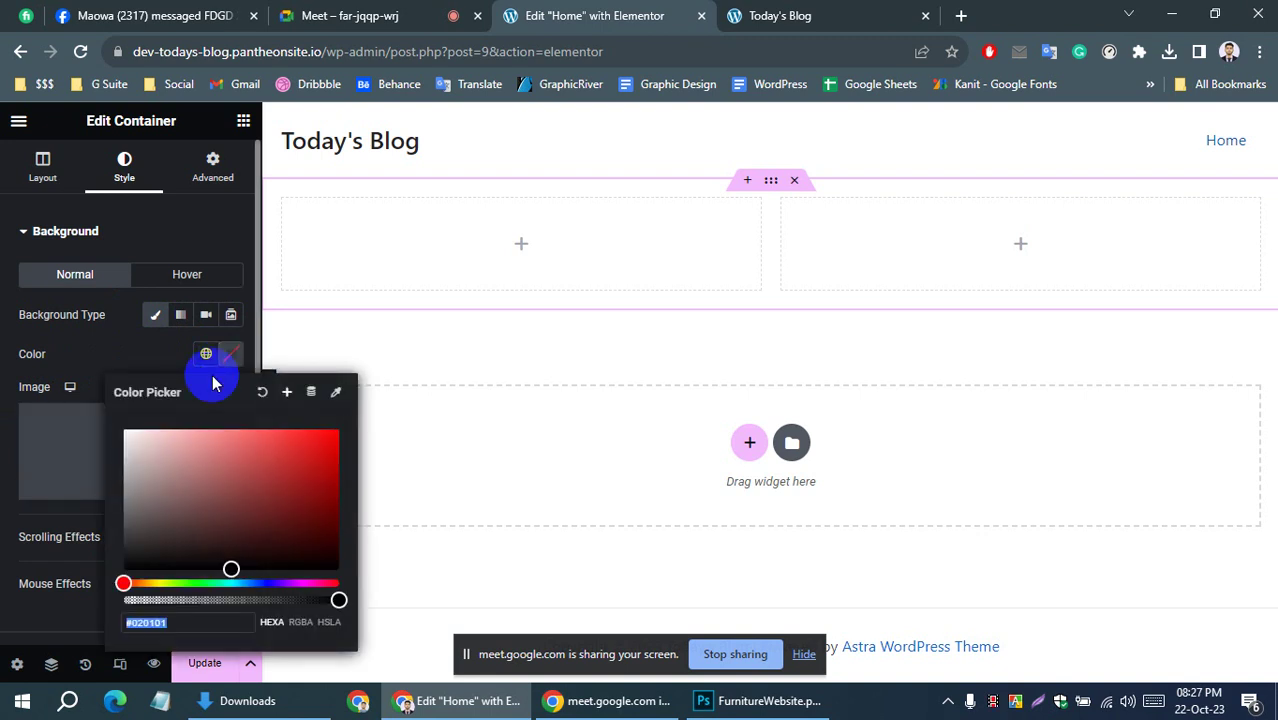
{"action": "type", "text": "f9f3eb"}
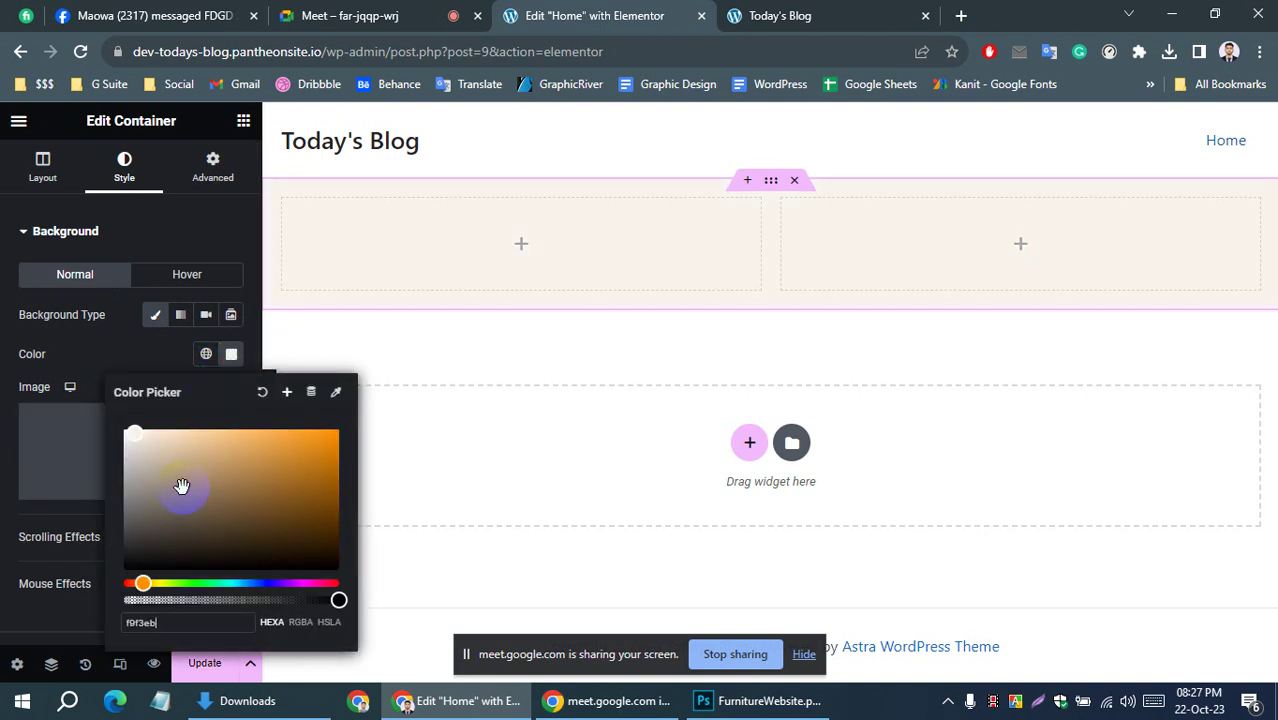
{"action": "left_click", "coordinate": [97, 354]}
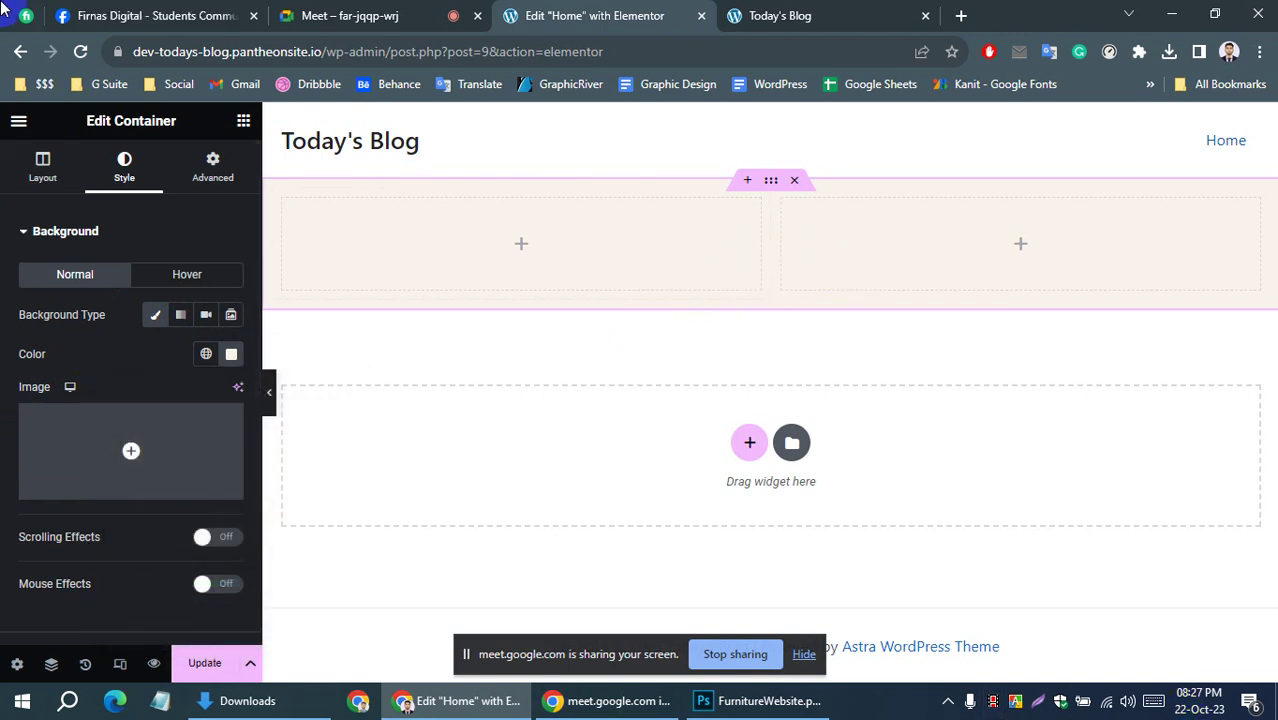
Locate the IMG group holding the orange circle and chair, then hide it
{"action": "left_click", "coordinate": [768, 703]}
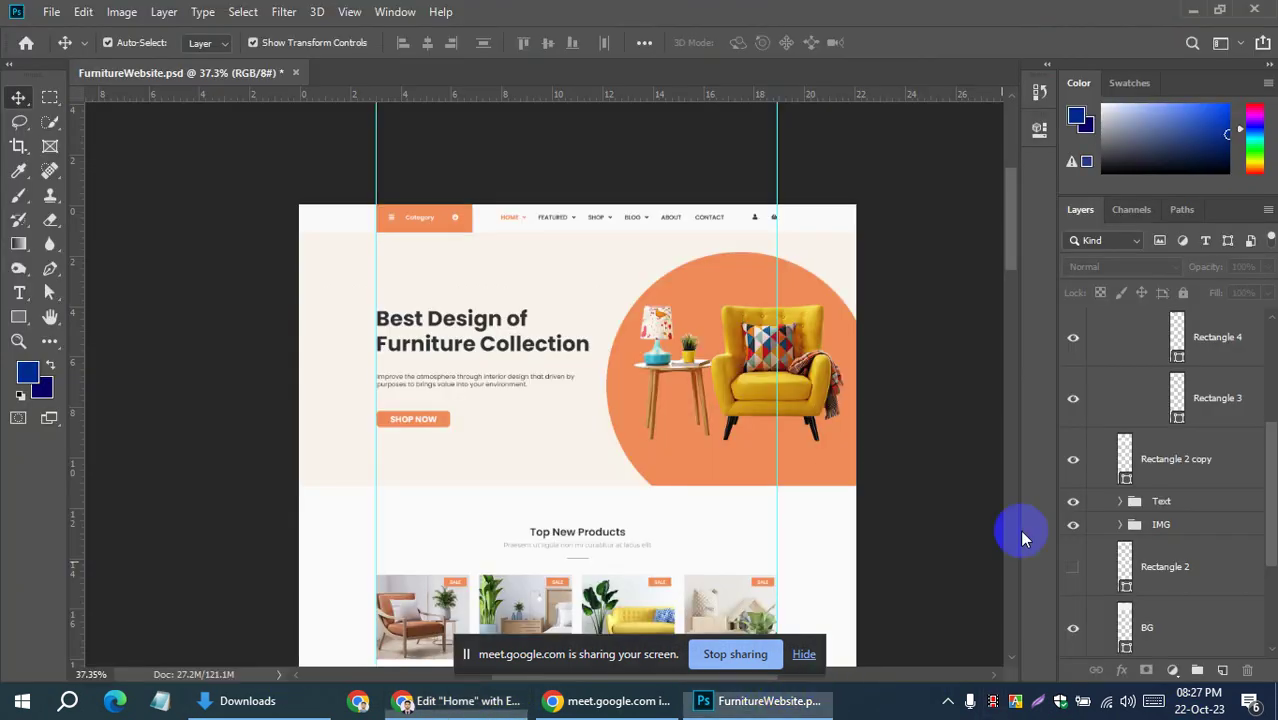
{"action": "left_click", "coordinate": [727, 291]}
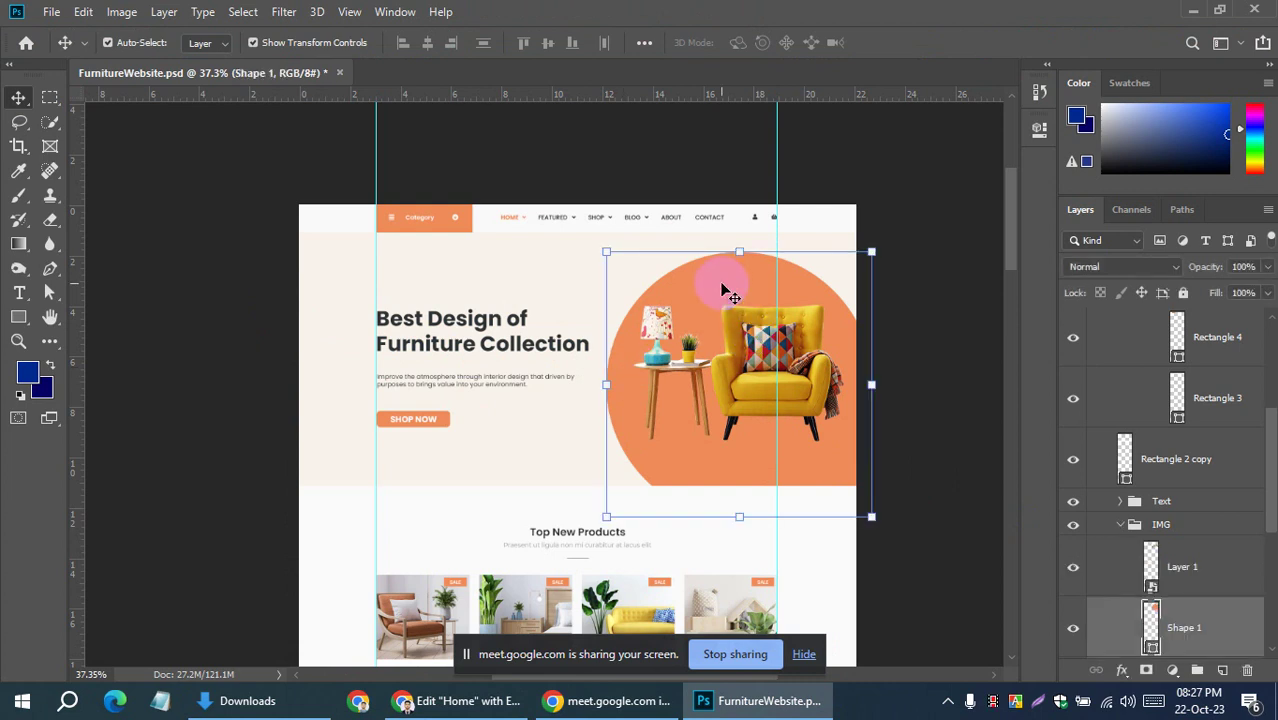
{"action": "left_click", "coordinate": [745, 375]}
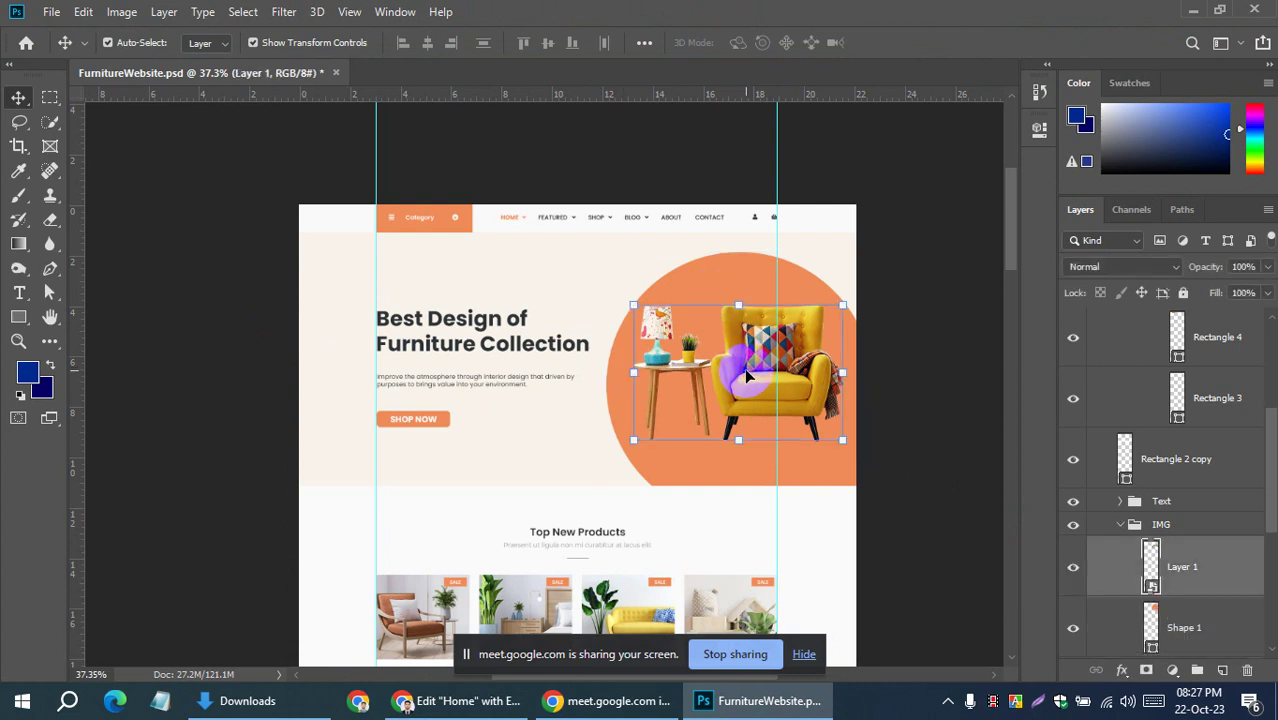
{"action": "left_click", "coordinate": [942, 277]}
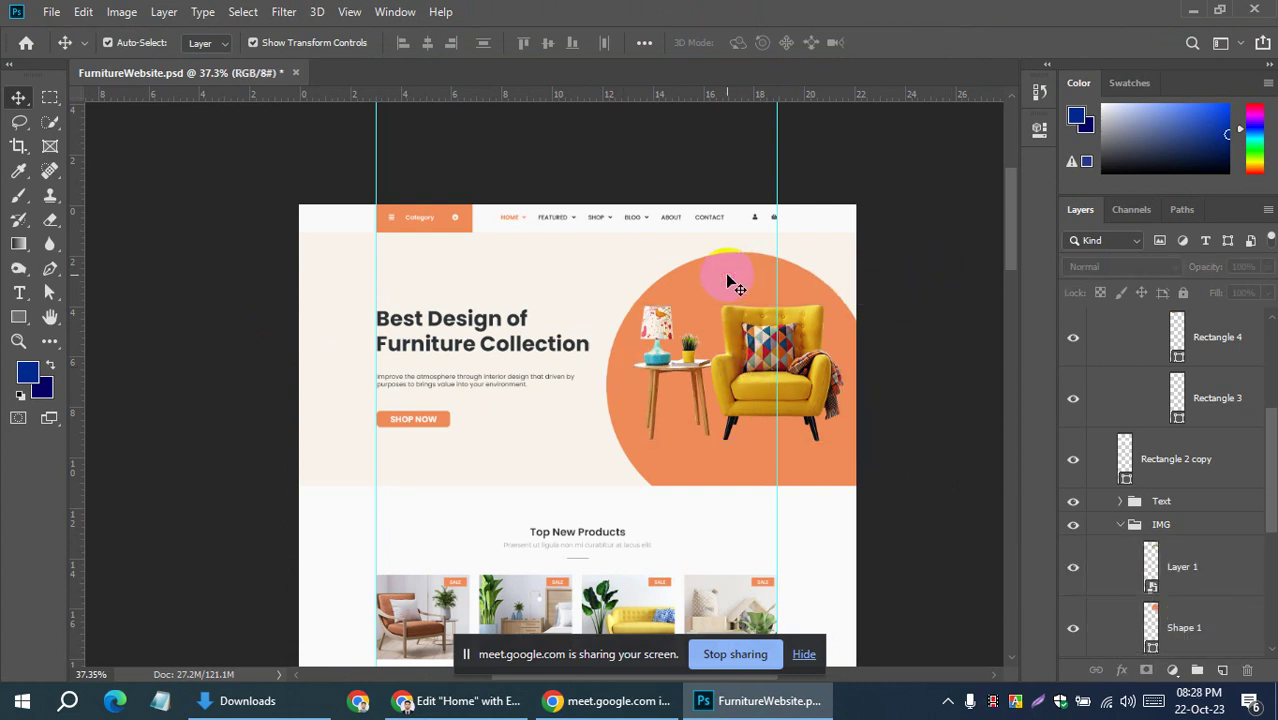
{"action": "left_click", "coordinate": [731, 283]}
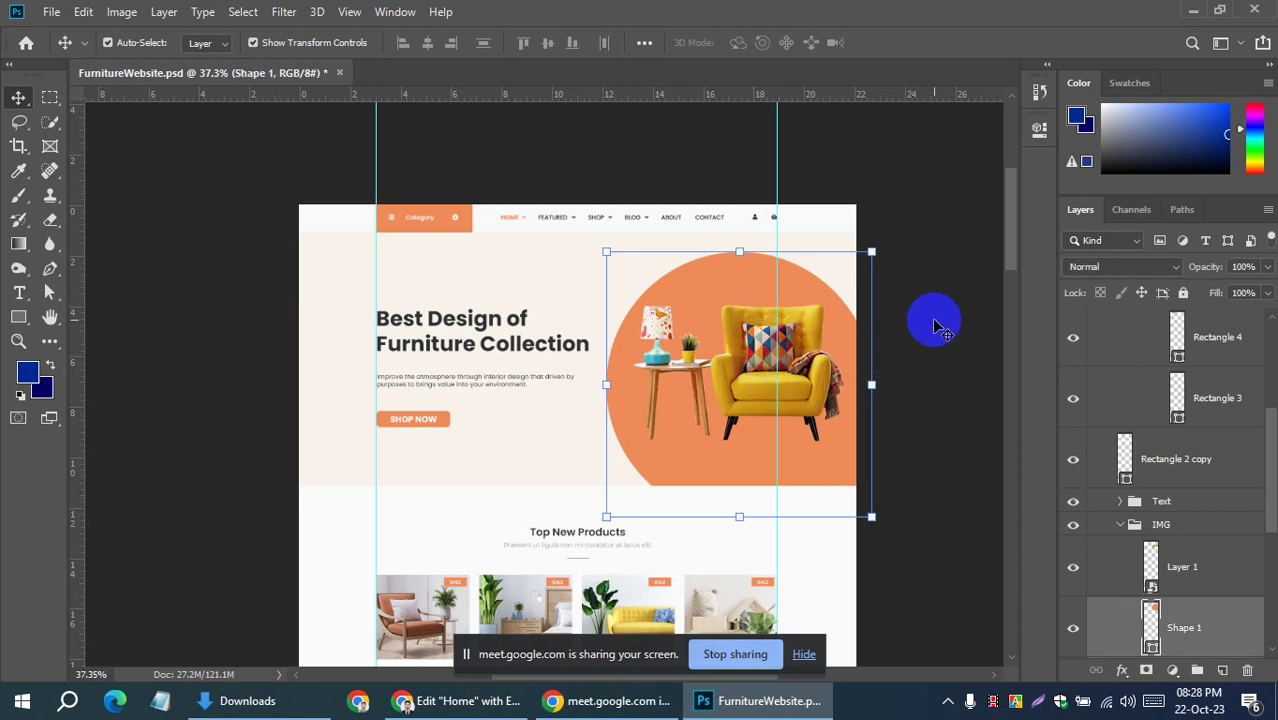
{"action": "left_click", "coordinate": [821, 343]}
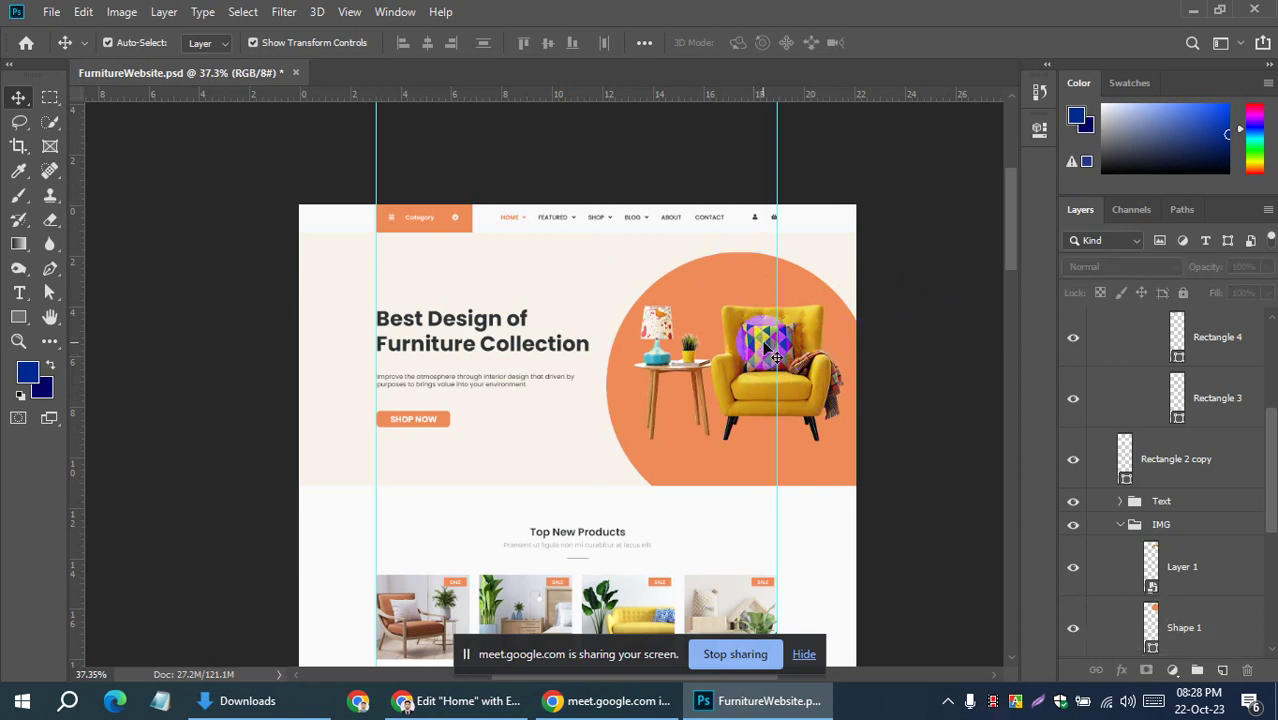
{"action": "left_click", "coordinate": [706, 290], "text": "shift"}
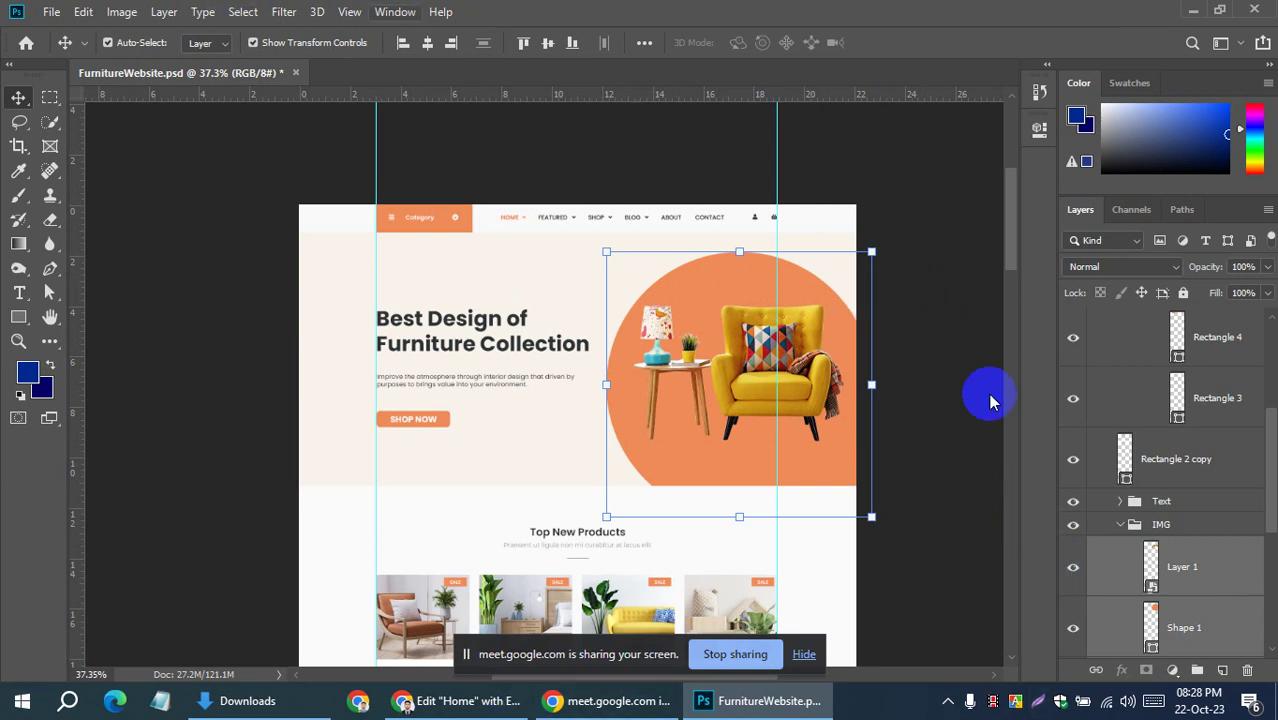
{"action": "left_click", "coordinate": [1187, 534]}
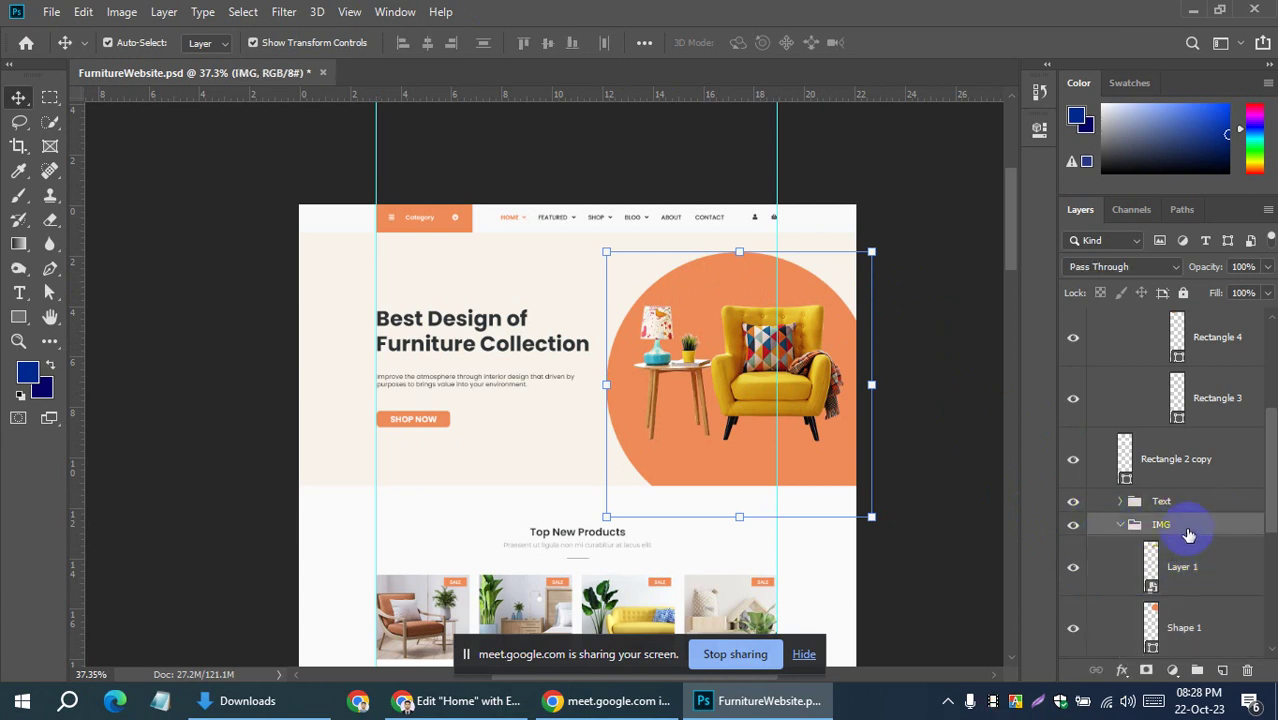
{"action": "left_click", "coordinate": [1071, 533]}
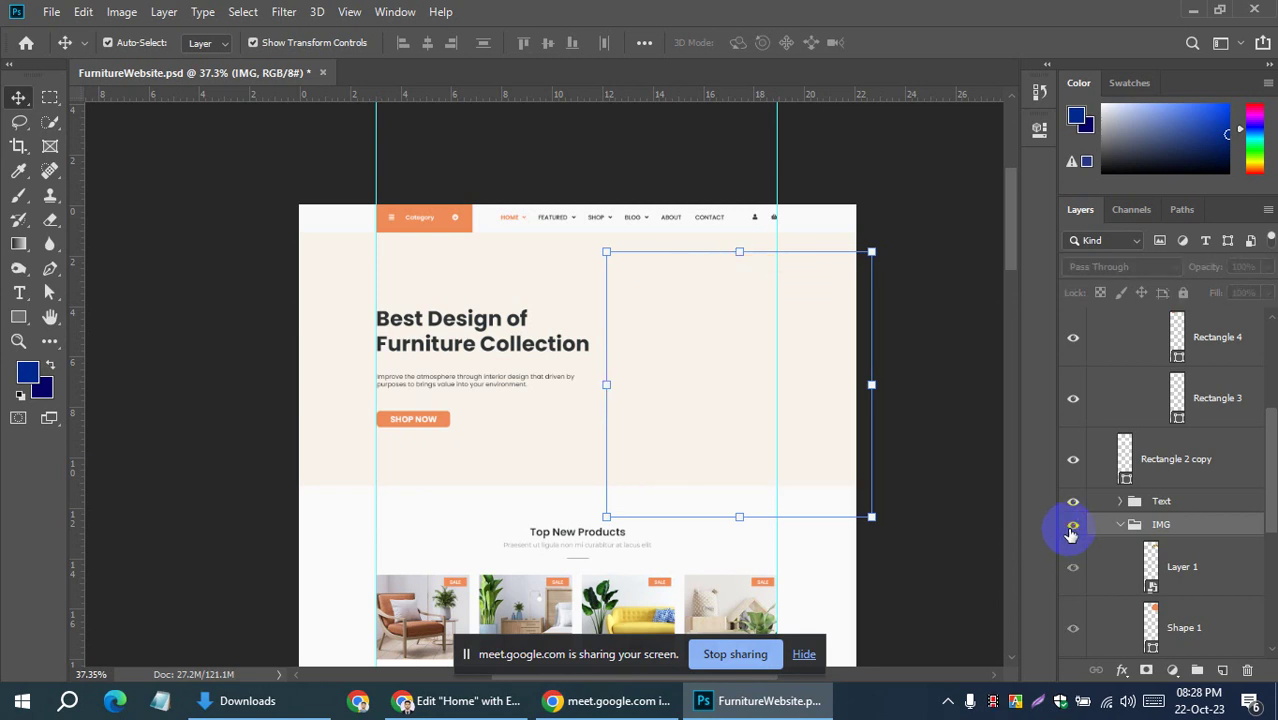
Show the IMG group again and Quick Export it as hero-img PNG into Downloads
{"action": "left_click", "coordinate": [1071, 533]}
{"action": "left_click", "coordinate": [1071, 533]}
{"action": "left_click", "coordinate": [1071, 533]}
{"action": "right_click", "coordinate": [1192, 535]}
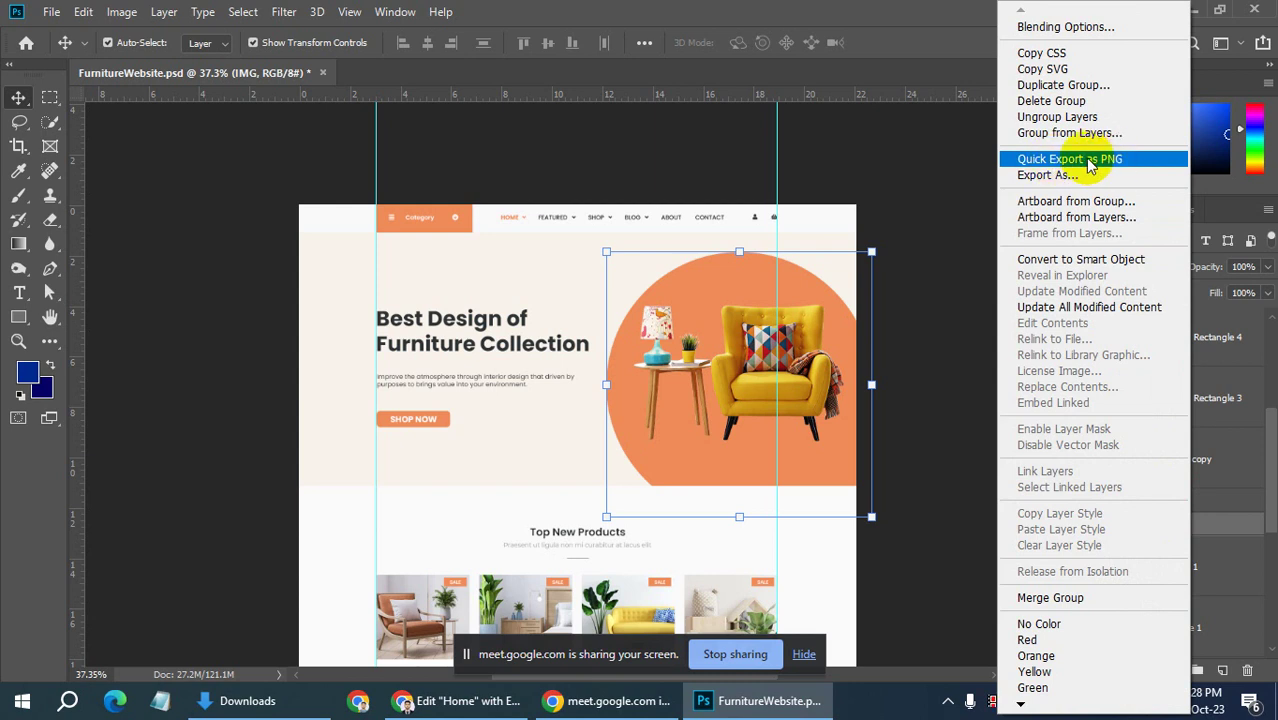
{"action": "left_click", "coordinate": [1130, 159]}
{"action": "type", "text": "hero-img"}
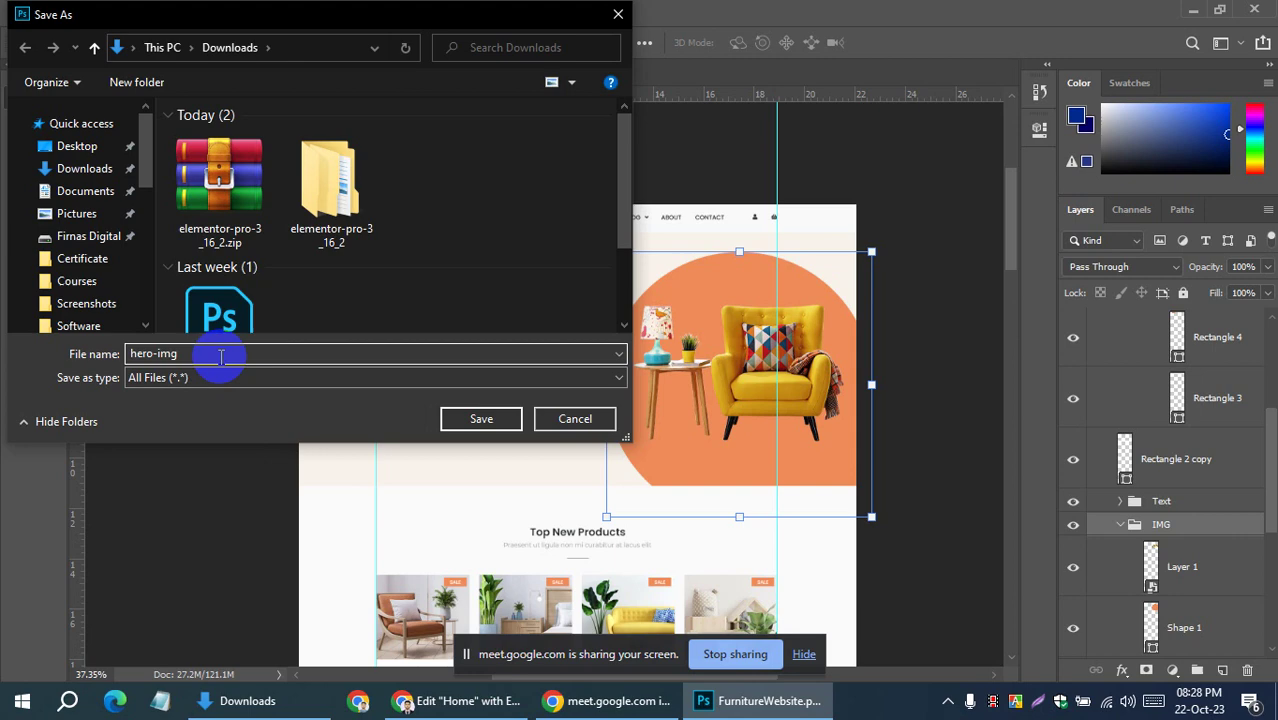
{"action": "key", "text": "Return"}
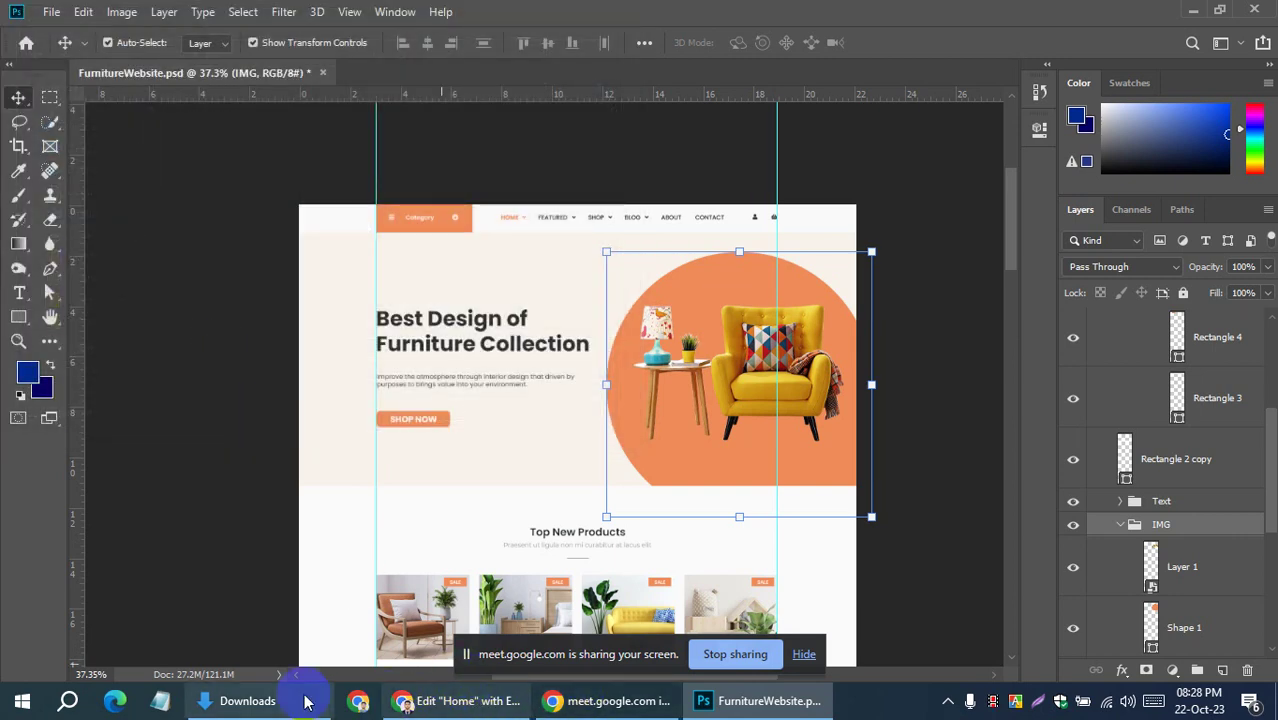
Find hero-img.png in Downloads and drag it to the Elementor browser window
{"action": "left_click", "coordinate": [266, 698]}
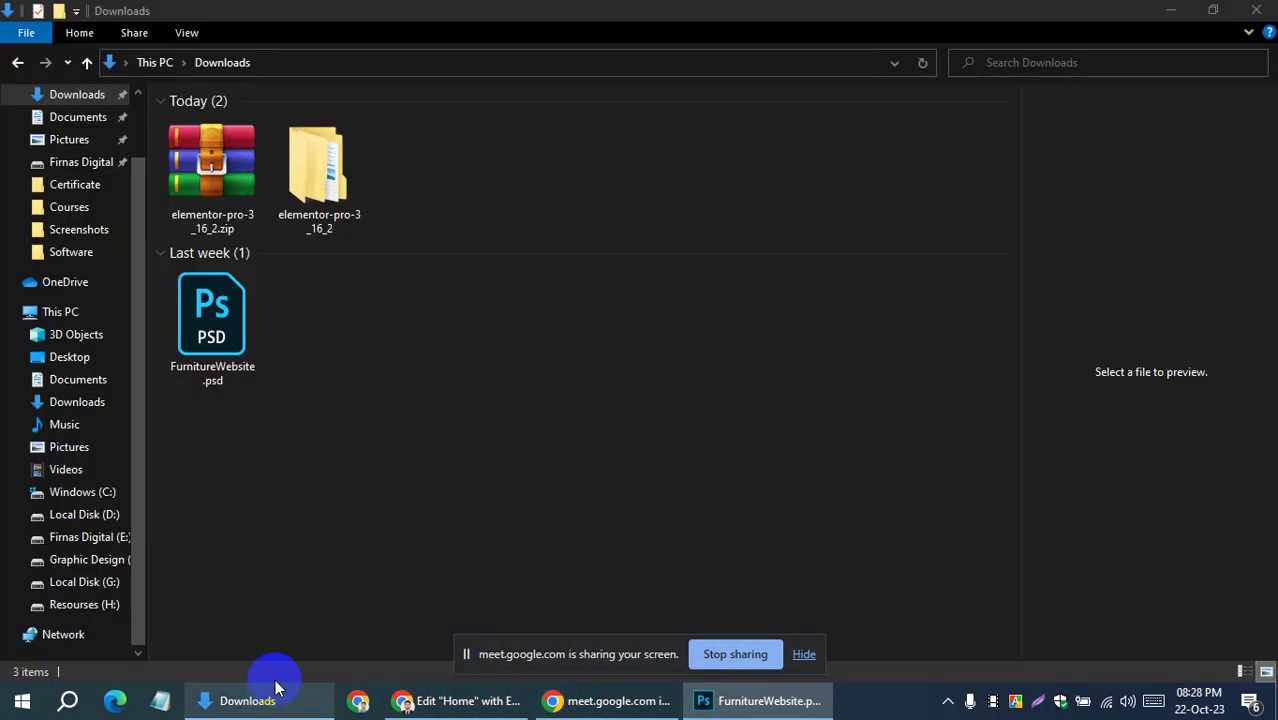
{"action": "left_click", "coordinate": [65, 117]}
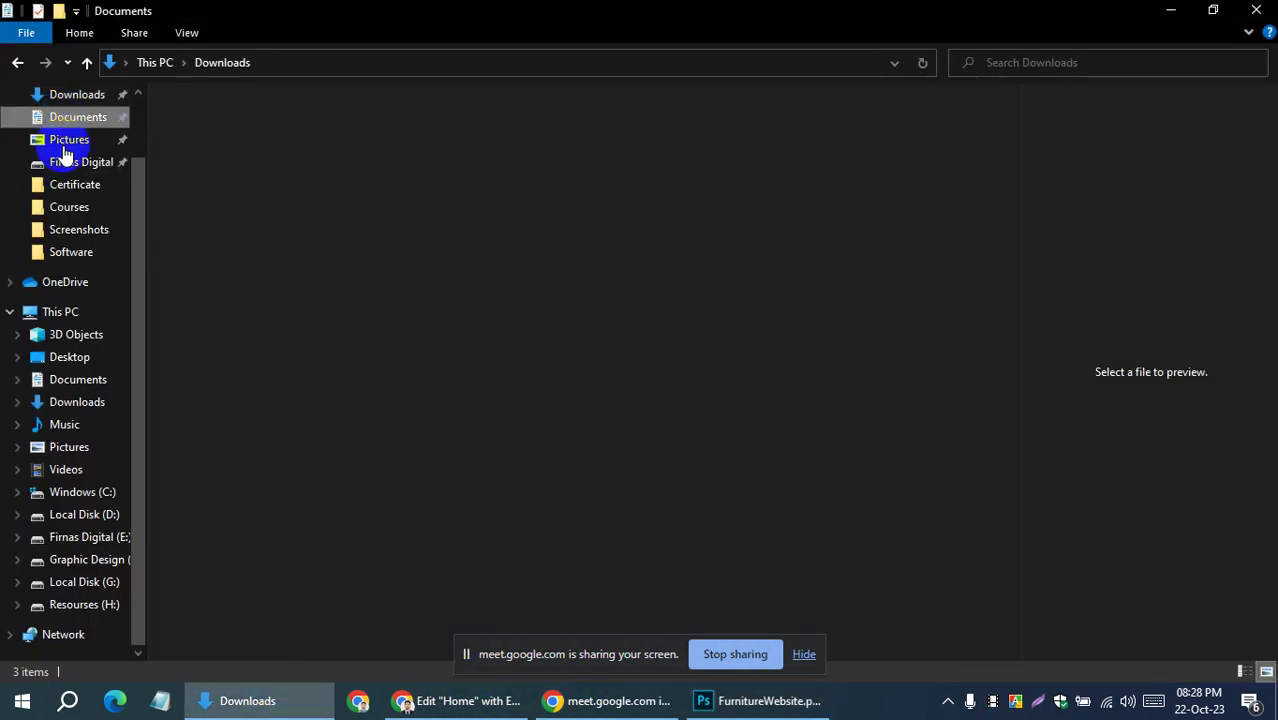
{"action": "left_click", "coordinate": [75, 94]}
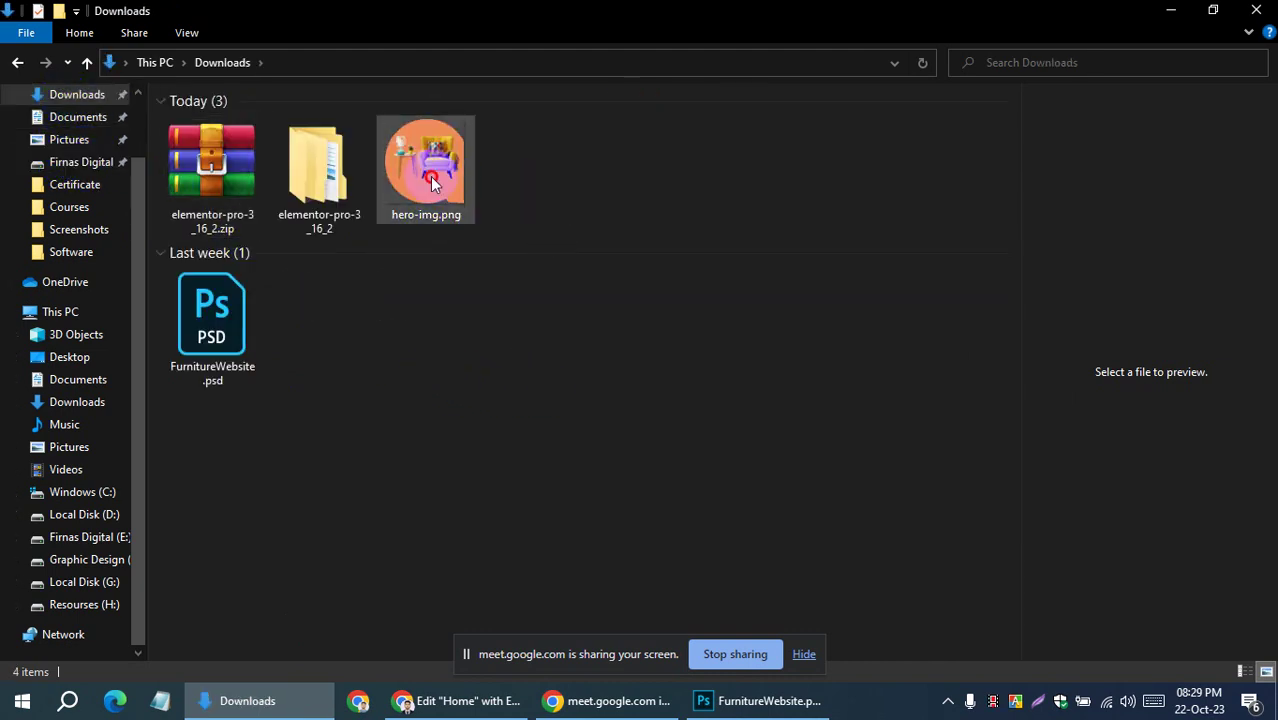
{"action": "left_click", "coordinate": [430, 170]}
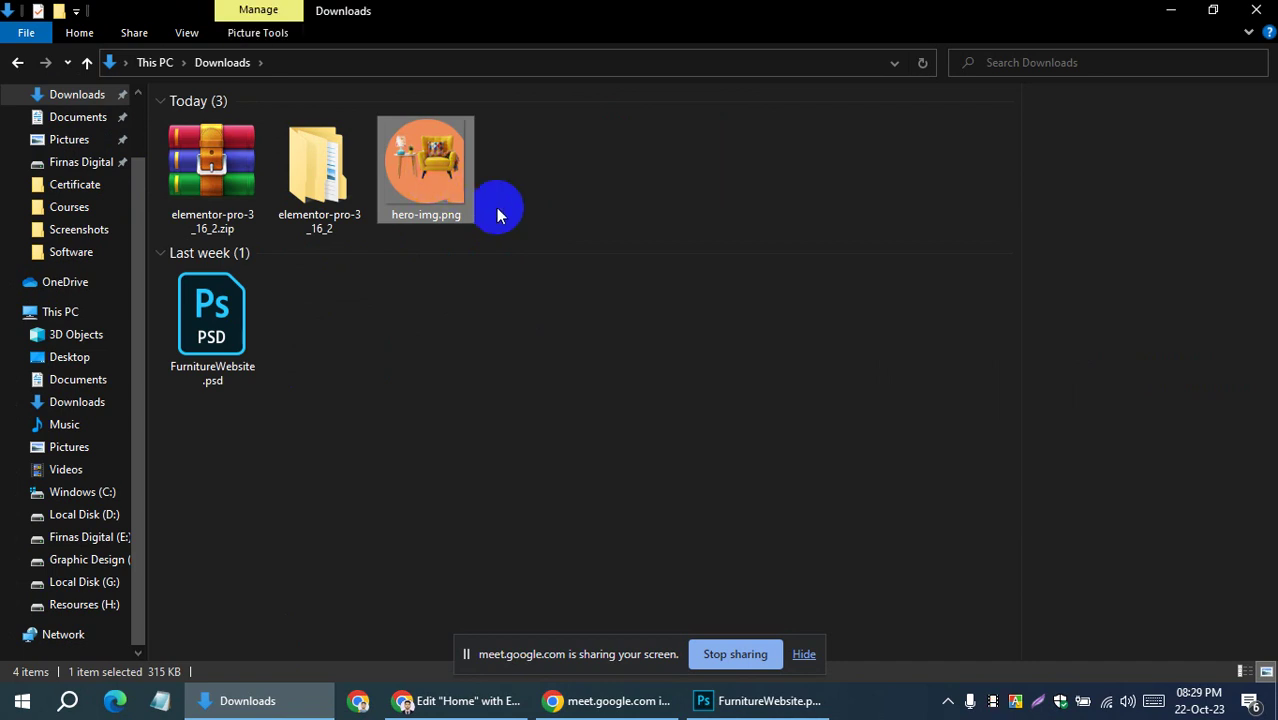
{"action": "left_click", "coordinate": [601, 202]}
{"action": "left_click", "coordinate": [426, 165]}
{"action": "left_click", "coordinate": [618, 197]}
{"action": "left_click_drag", "start_coordinate": [445, 176], "coordinate": [785, 418]}
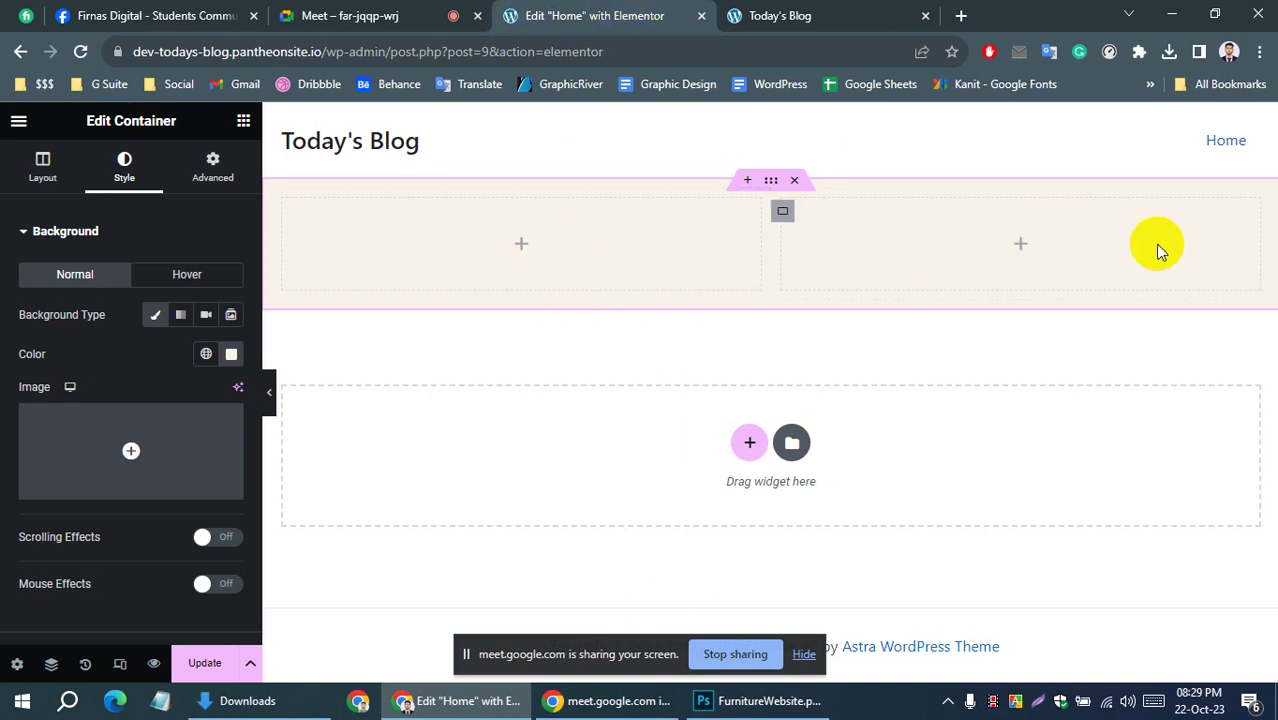
Drag an Image widget into the hero's right column and open its image chooser
{"action": "left_click", "coordinate": [726, 701]}
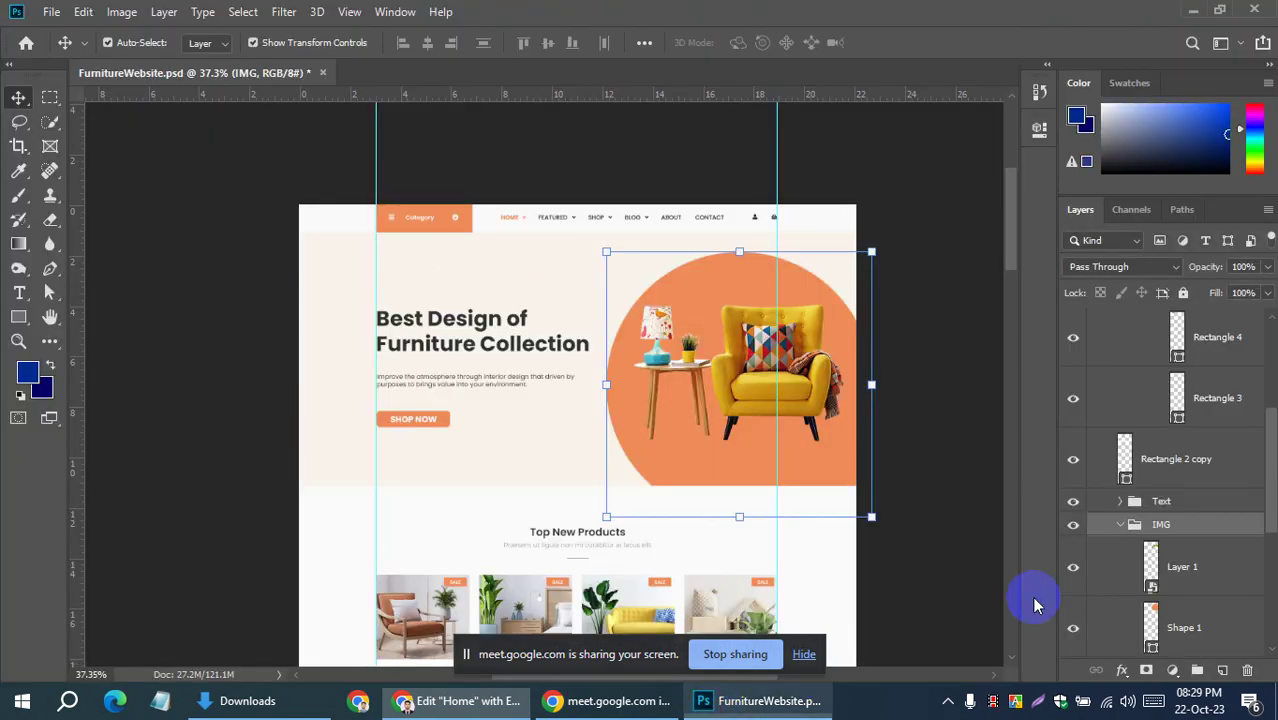
{"action": "left_click", "coordinate": [955, 350]}
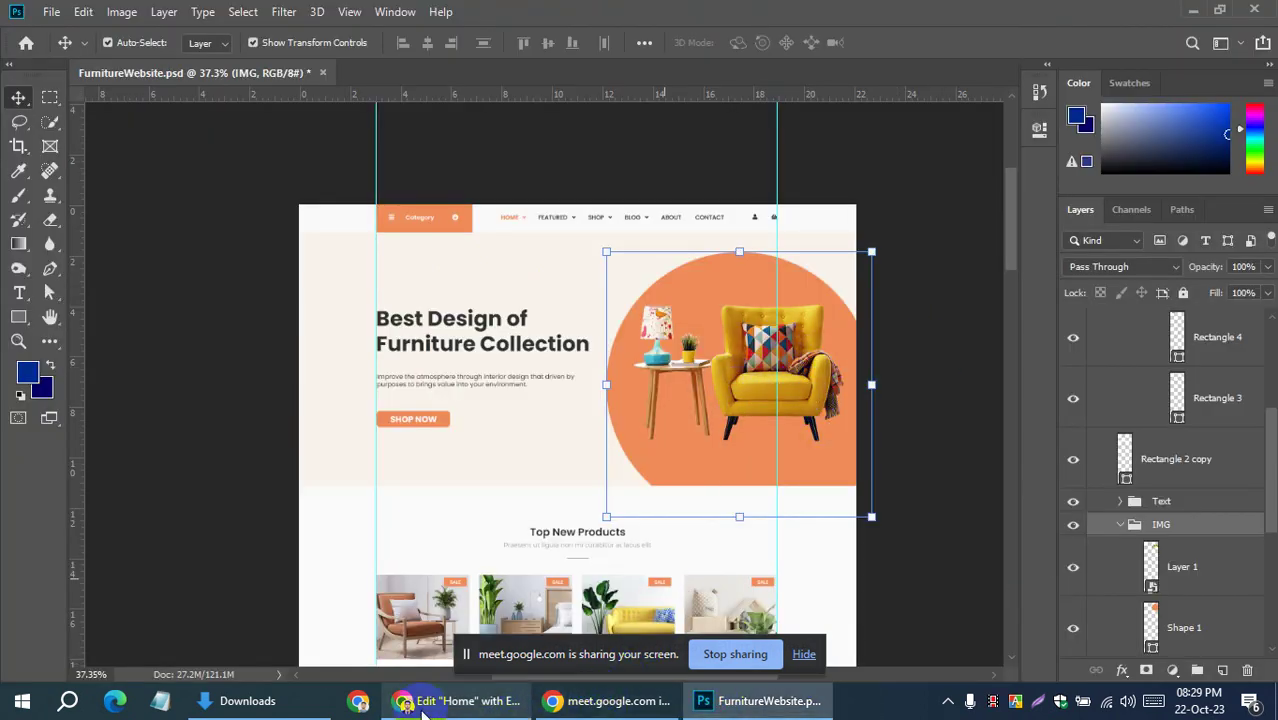
{"action": "left_click", "coordinate": [460, 701]}
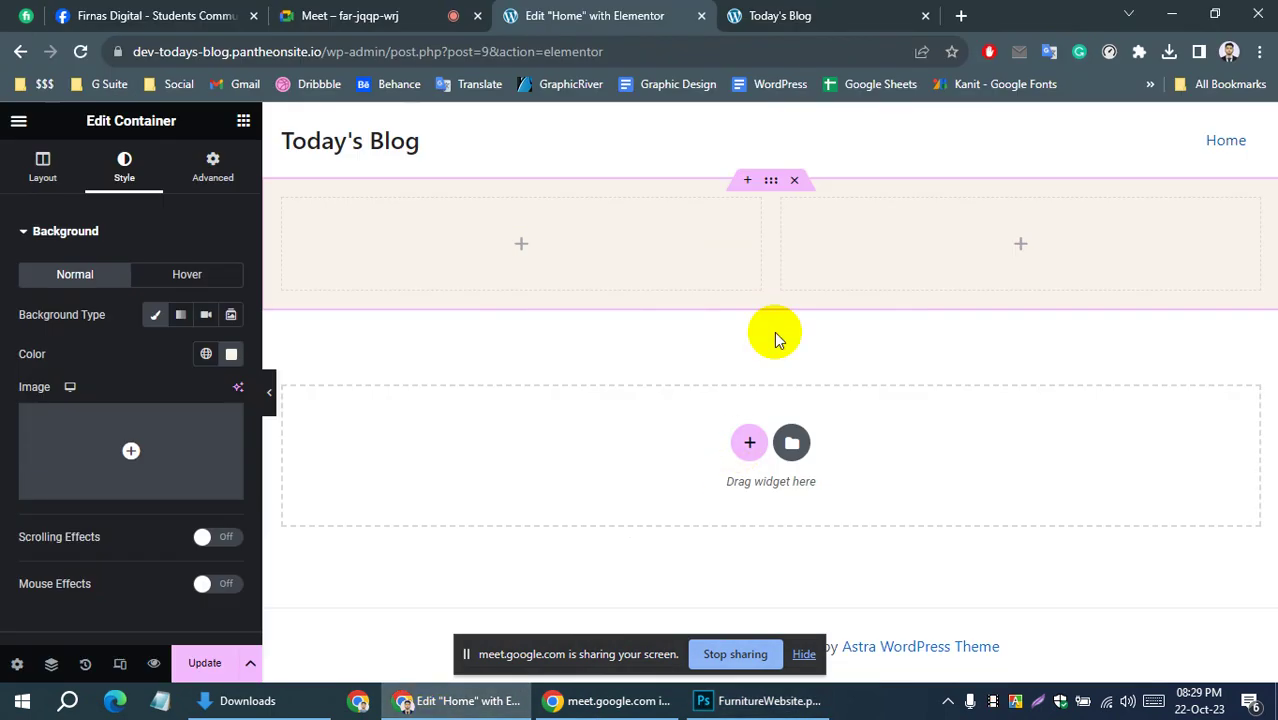
{"action": "left_click", "coordinate": [1078, 256]}
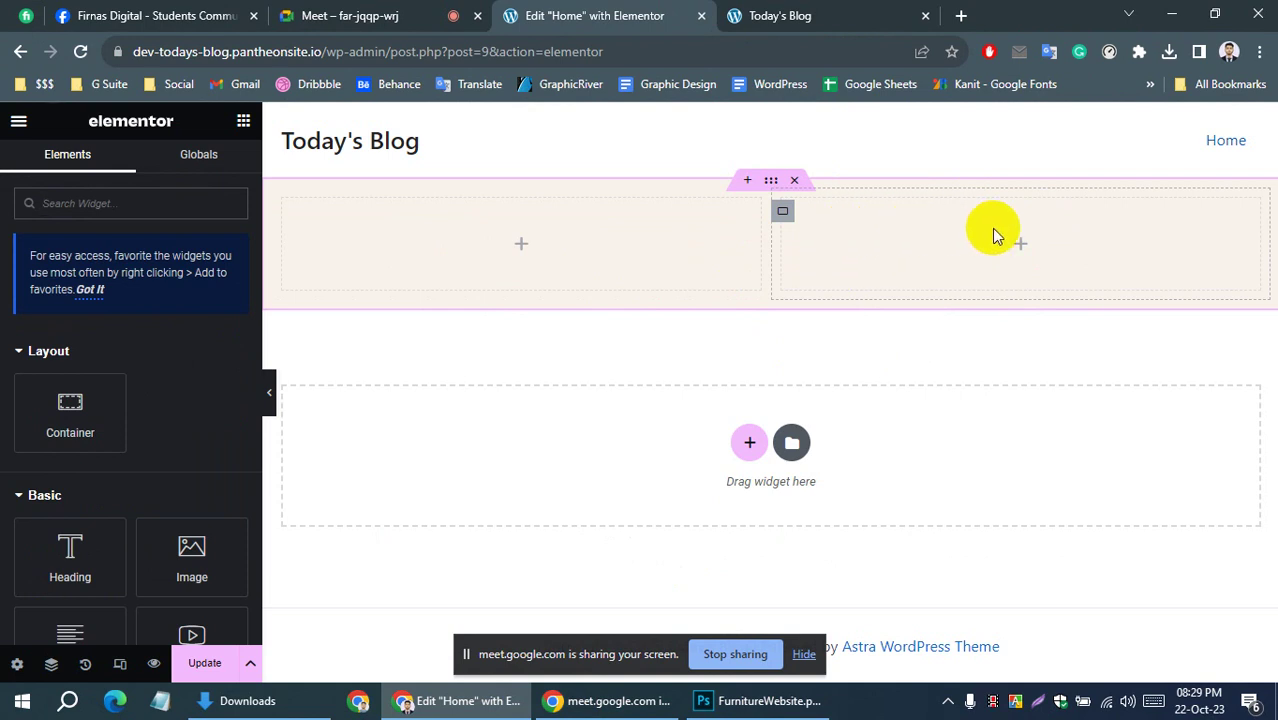
{"action": "scroll", "coordinate": [60, 465], "scroll_direction": "down", "scroll_amount": 2}
{"action": "mouse_move", "coordinate": [180, 365]}
{"action": "left_mouse_down"}
{"action": "mouse_move", "coordinate": [940, 312]}
{"action": "mouse_move", "coordinate": [1058, 258]}
{"action": "left_mouse_up"}
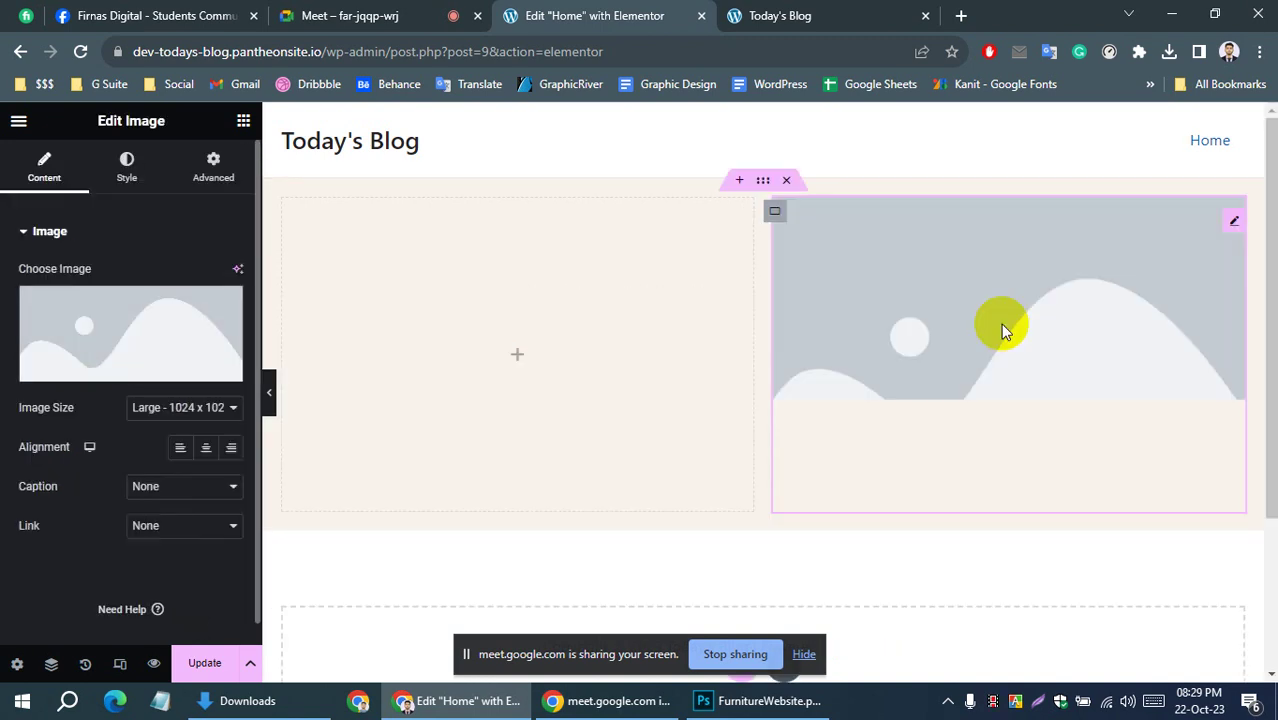
{"action": "left_click", "coordinate": [120, 345]}
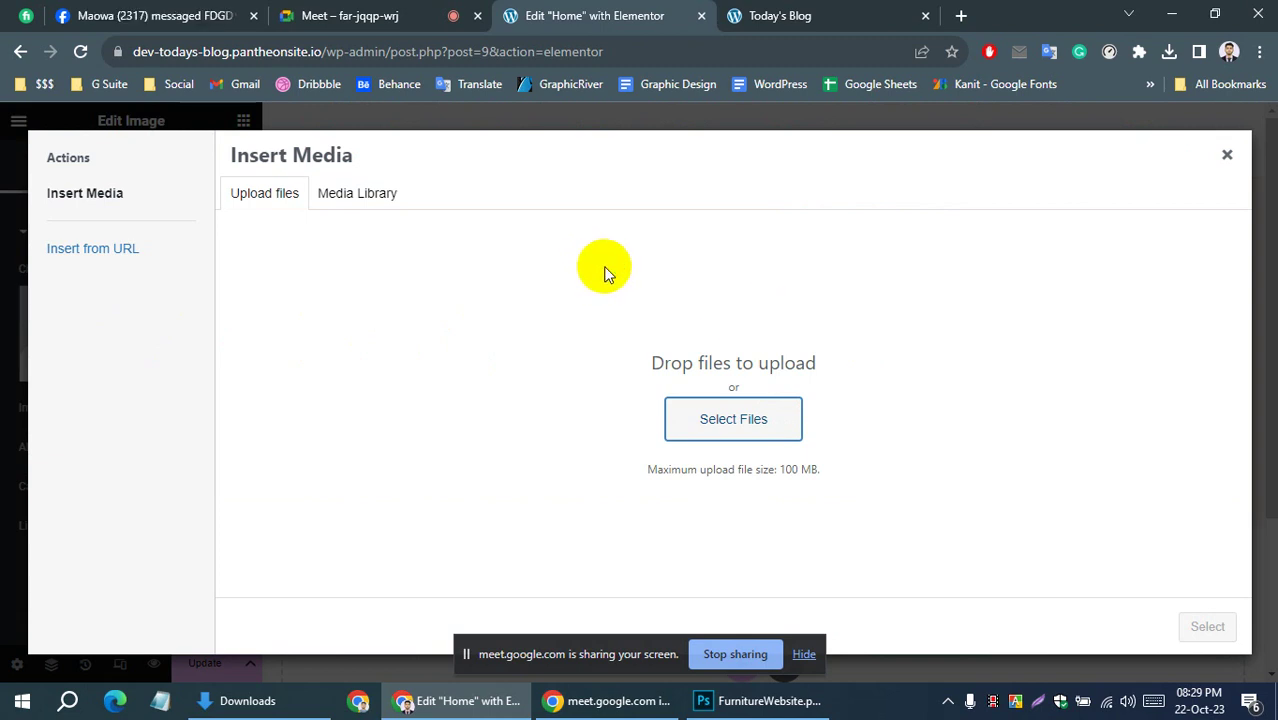
Upload hero-img.png from Downloads and insert it into the Image widget
{"action": "left_click_drag", "start_coordinate": [591, 264], "coordinate": [591, 328]}
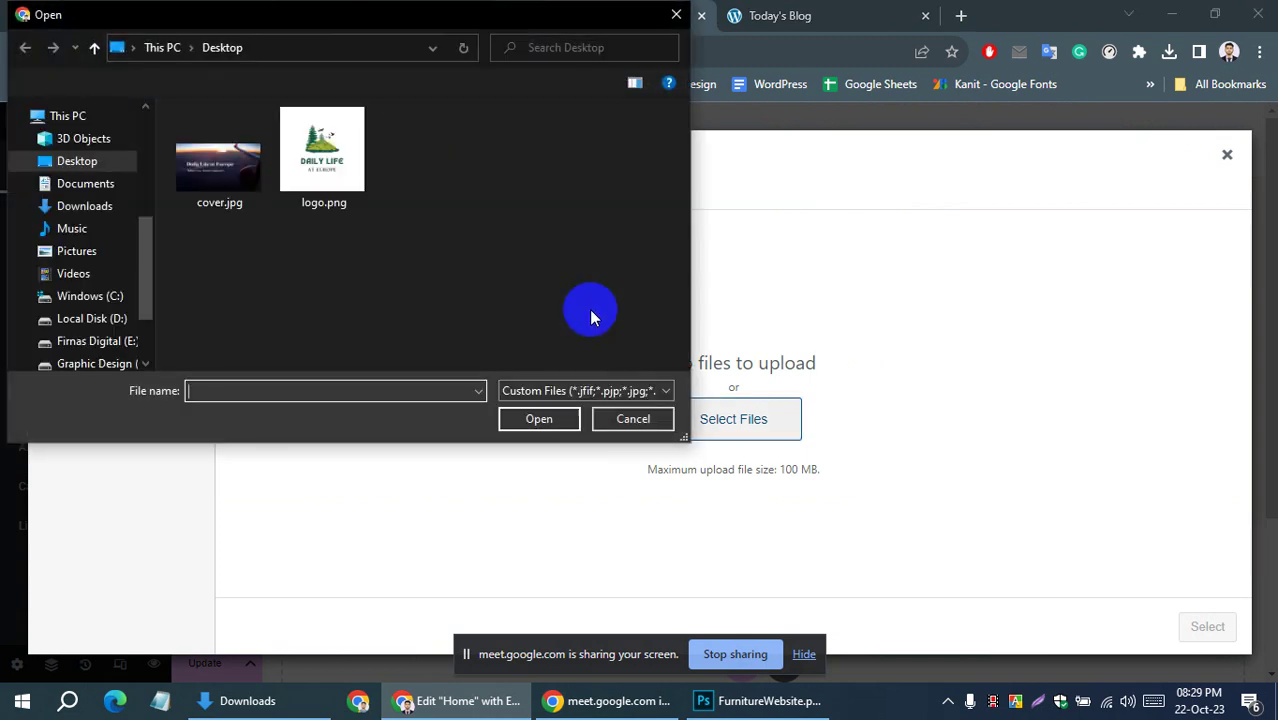
{"action": "left_click", "coordinate": [85, 206]}
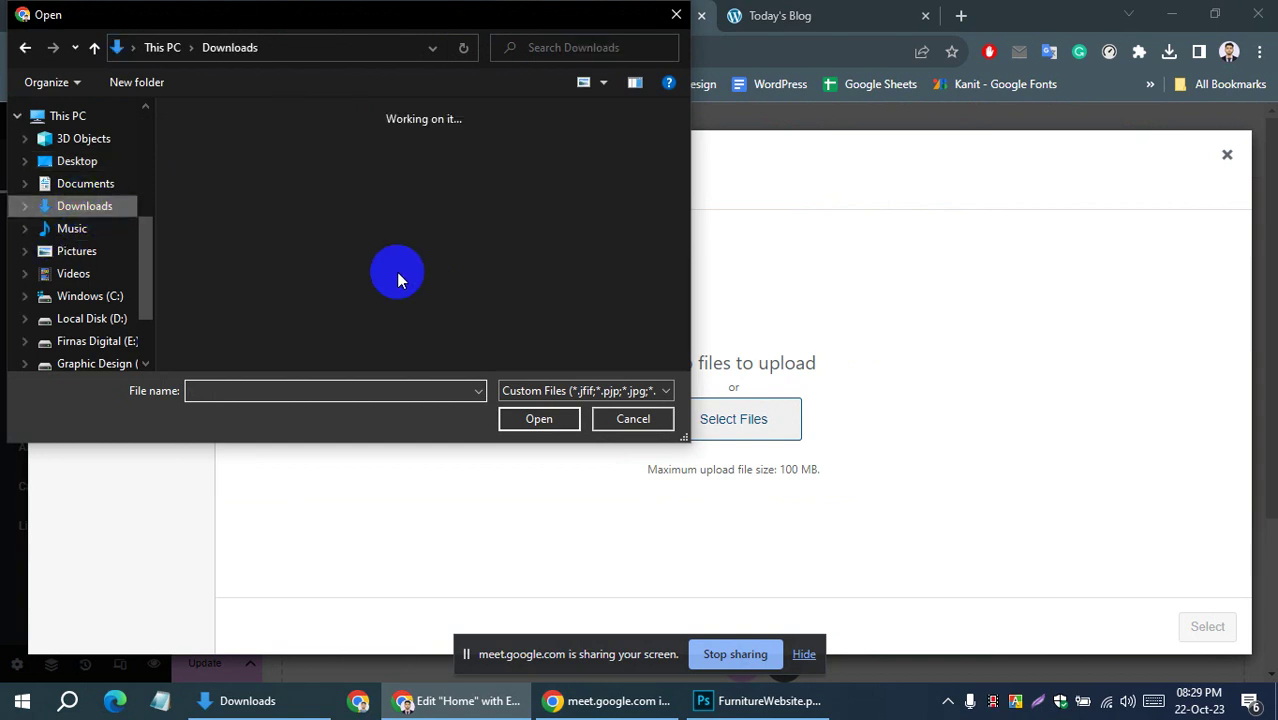
{"action": "left_click", "coordinate": [188, 182]}
{"action": "left_click", "coordinate": [522, 419]}
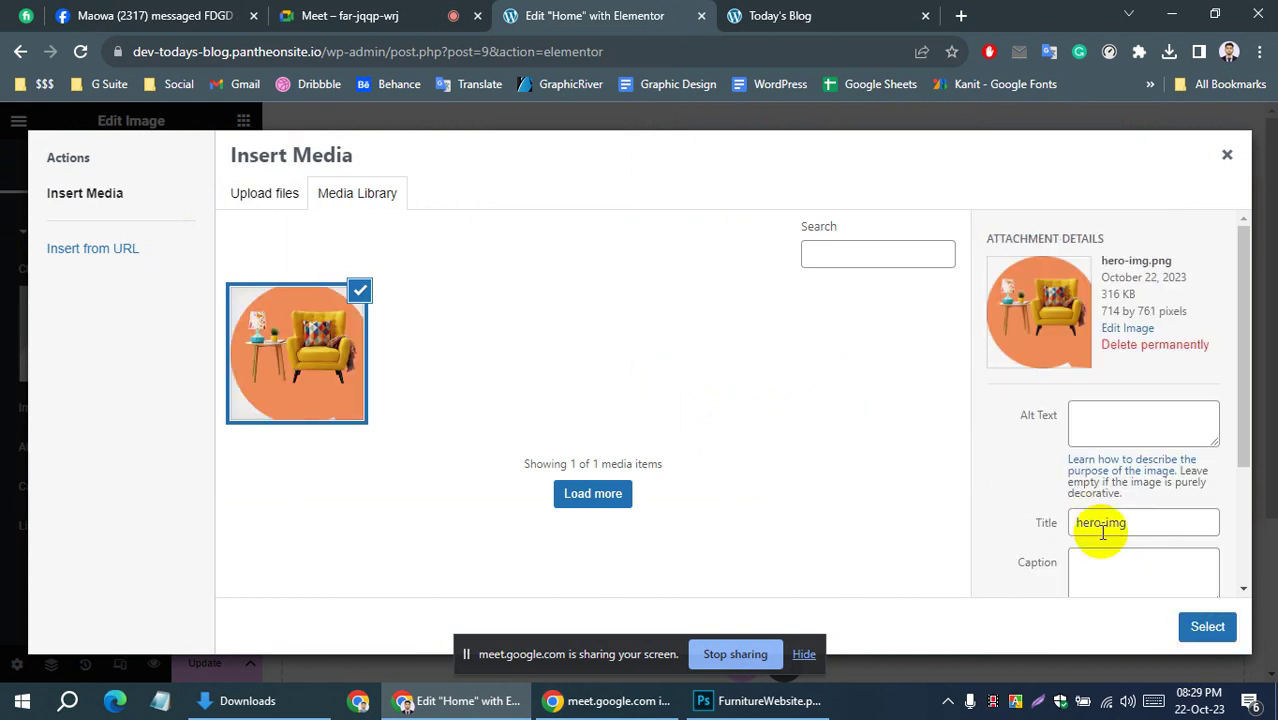
{"action": "left_click", "coordinate": [1208, 632]}
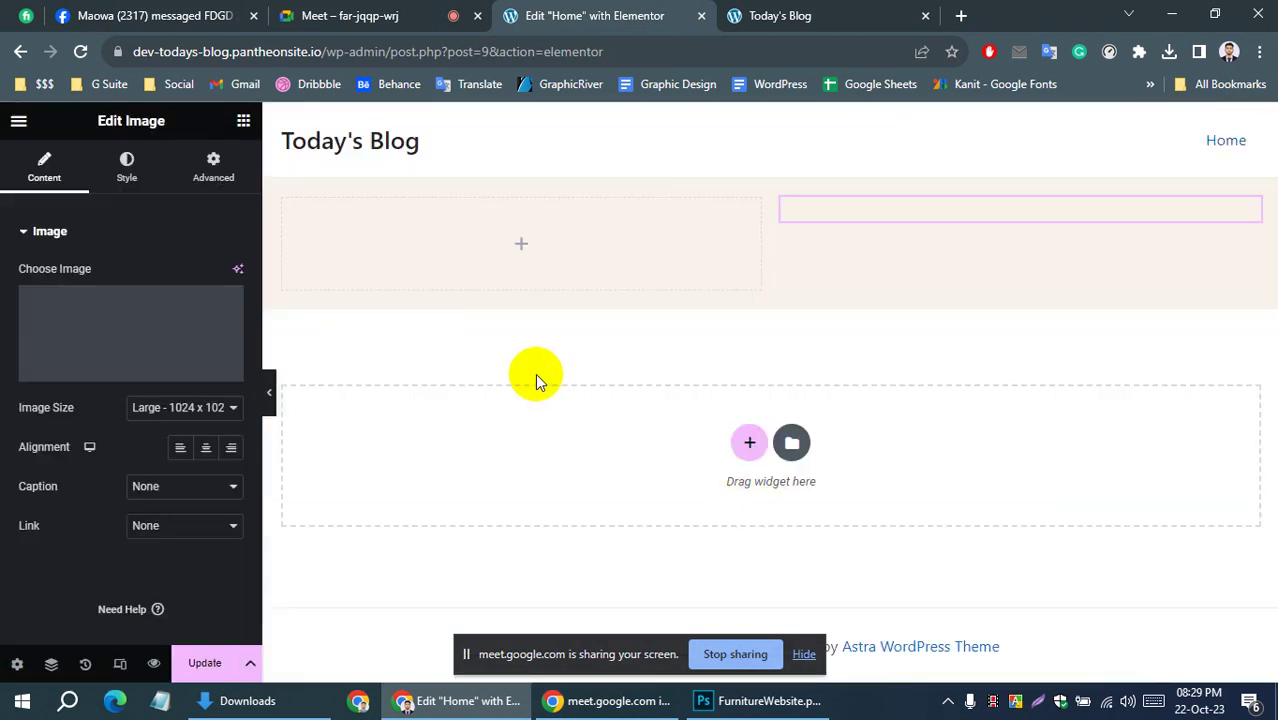
{"action": "scroll", "coordinate": [933, 494], "scroll_direction": "down", "scroll_amount": 3}
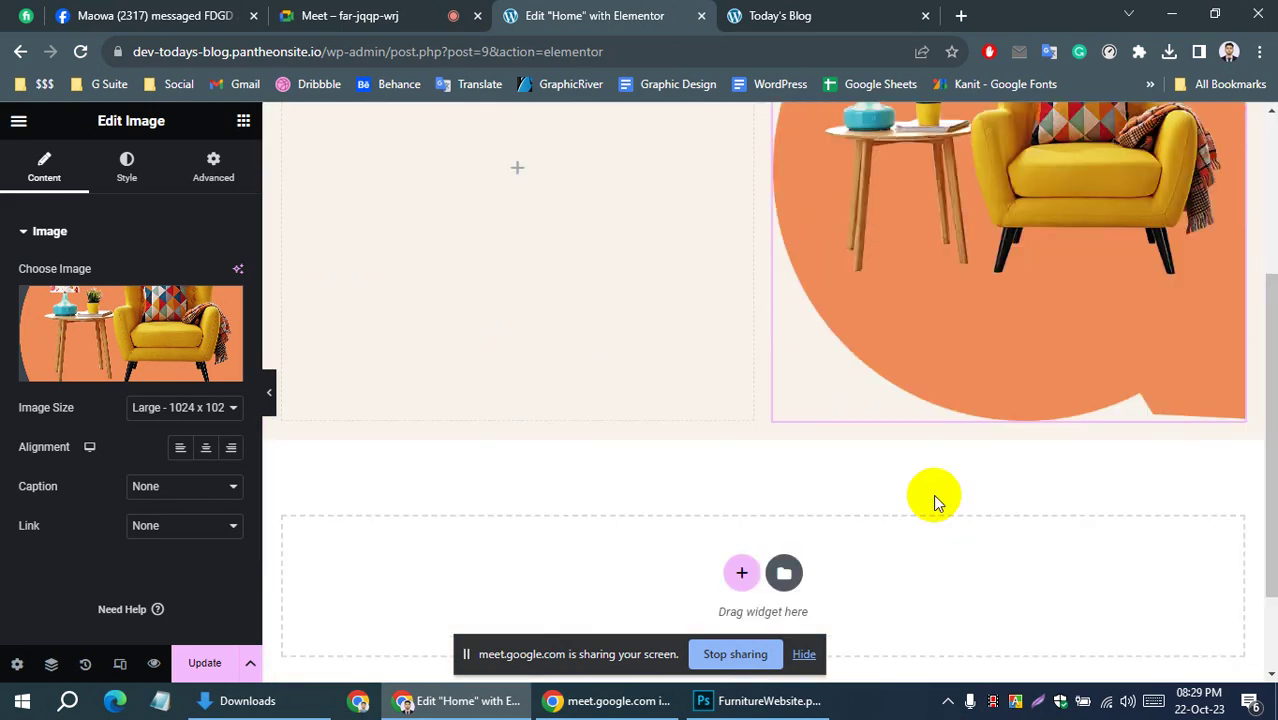
{"action": "scroll", "coordinate": [1115, 491], "scroll_direction": "up", "scroll_amount": 1}
{"action": "scroll", "coordinate": [636, 491], "scroll_direction": "up", "scroll_amount": 3}
{"action": "left_click", "coordinate": [769, 703]}
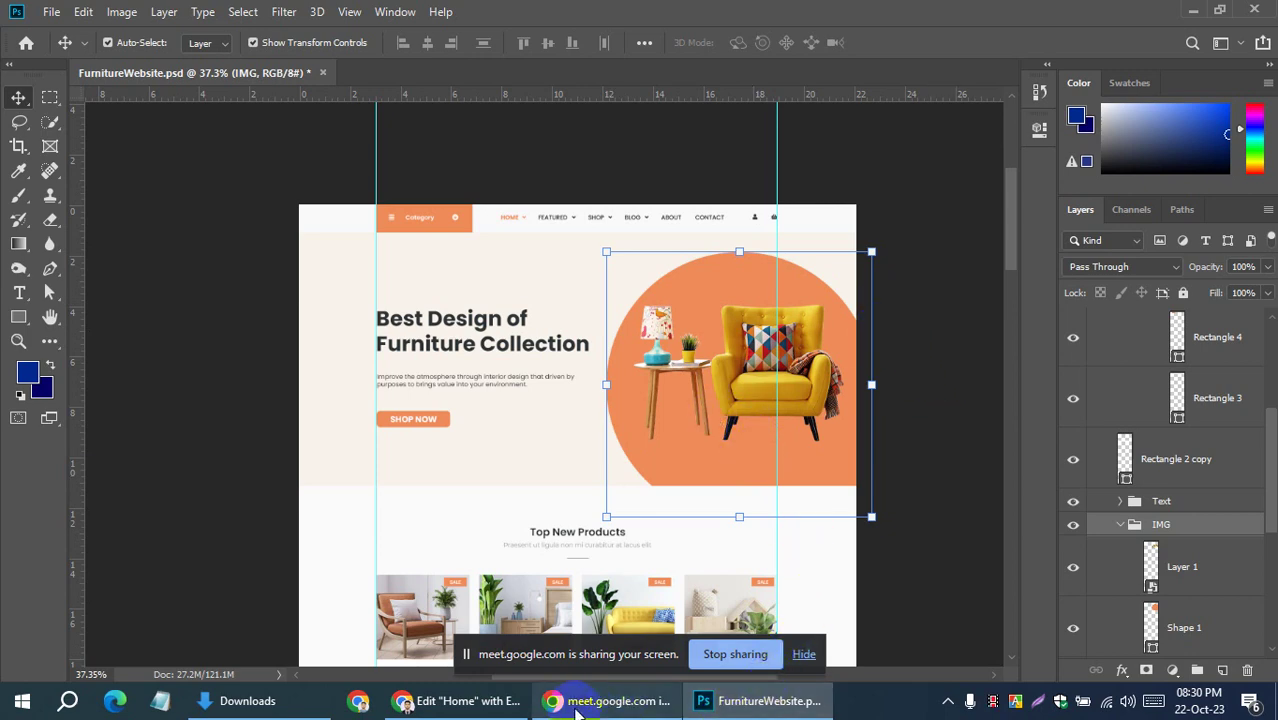
{"action": "left_click", "coordinate": [446, 703]}
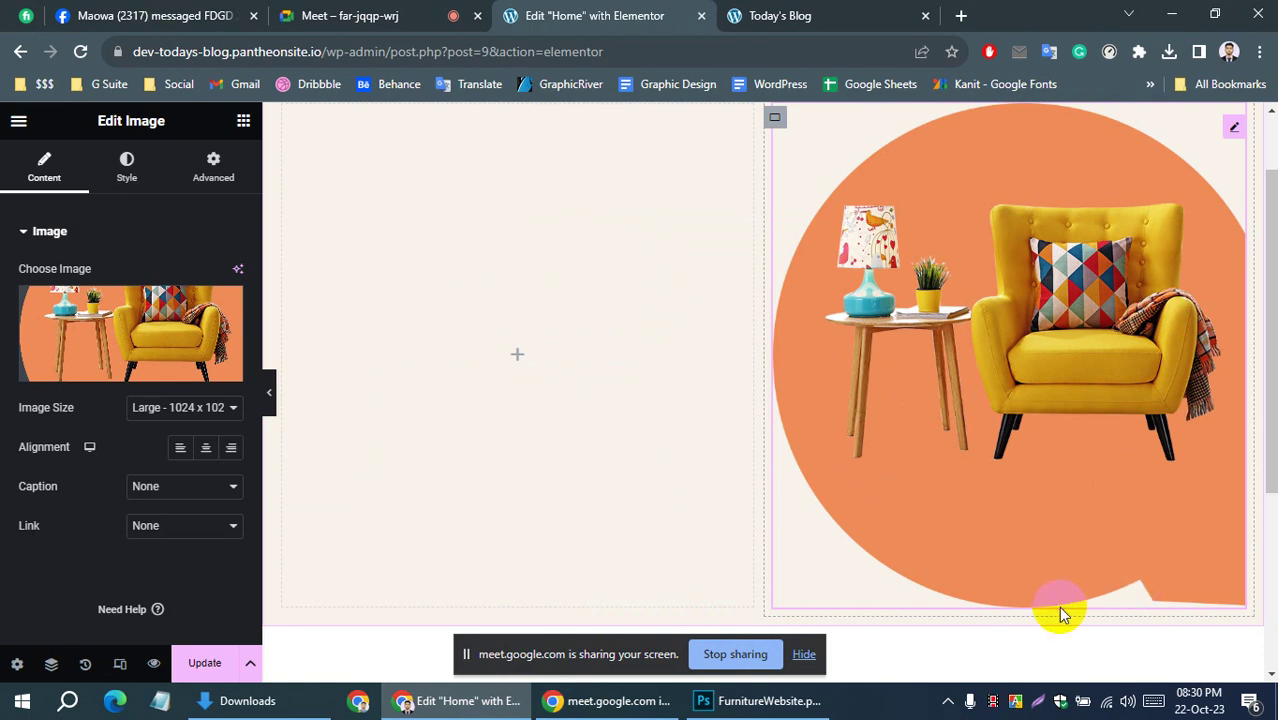
{"action": "left_click", "coordinate": [765, 701]}
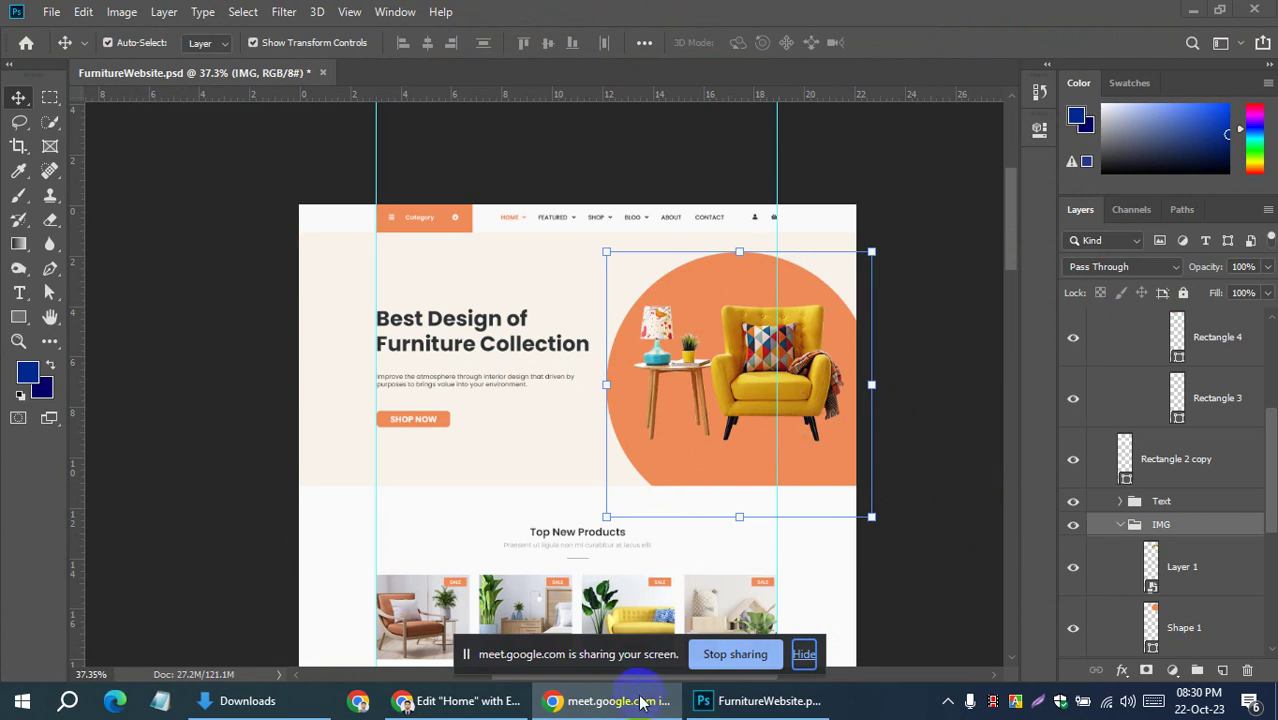
{"action": "left_click", "coordinate": [466, 701]}
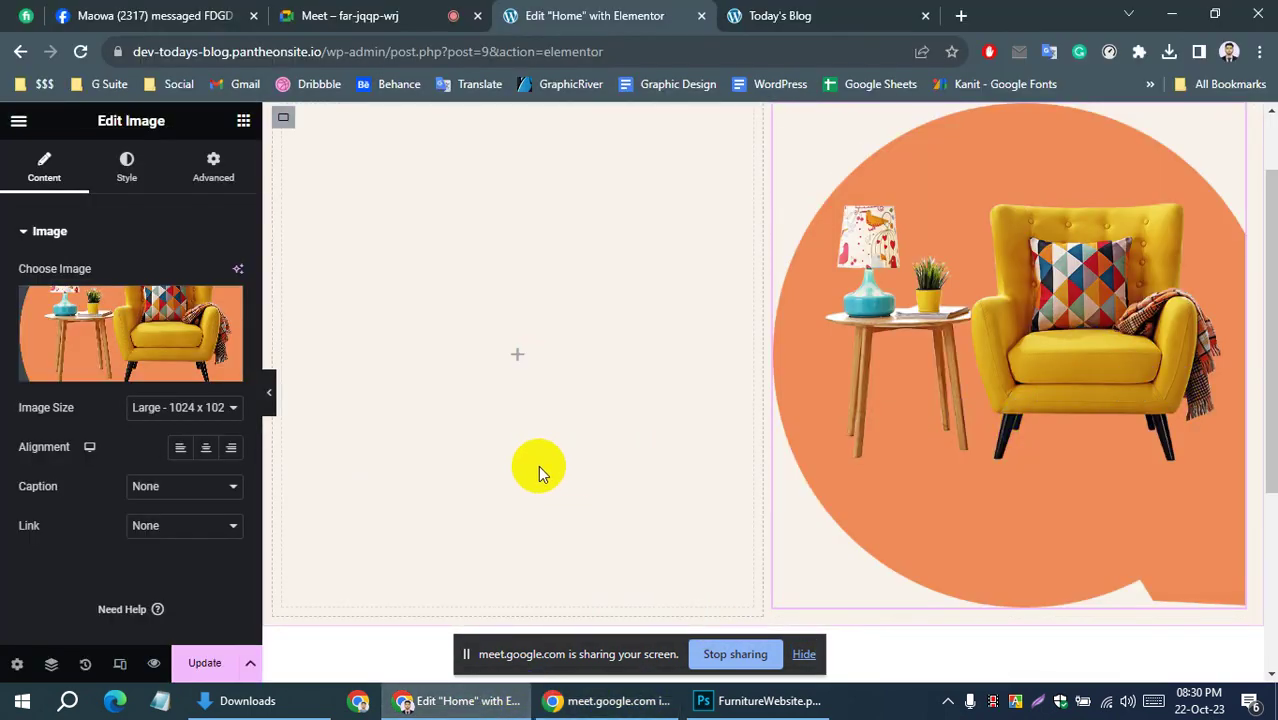
{"action": "left_click", "coordinate": [804, 655]}
{"action": "left_click", "coordinate": [270, 390]}
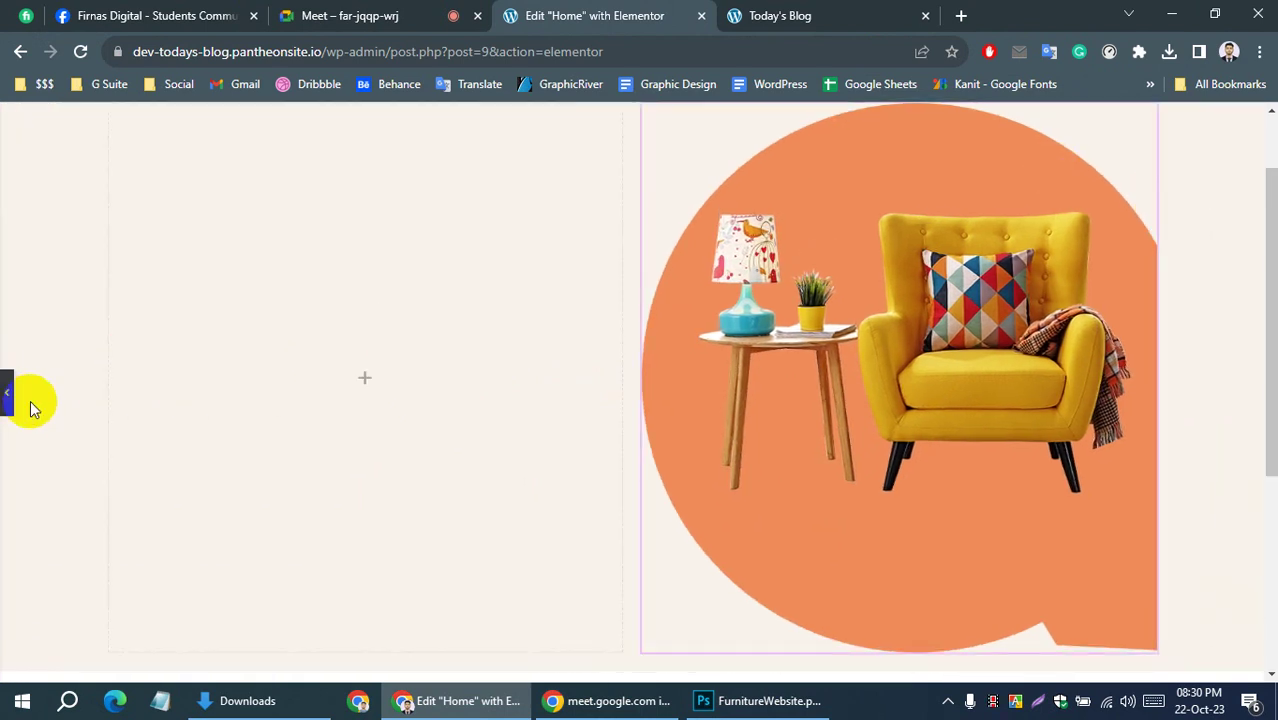
{"action": "left_click", "coordinate": [6, 390]}
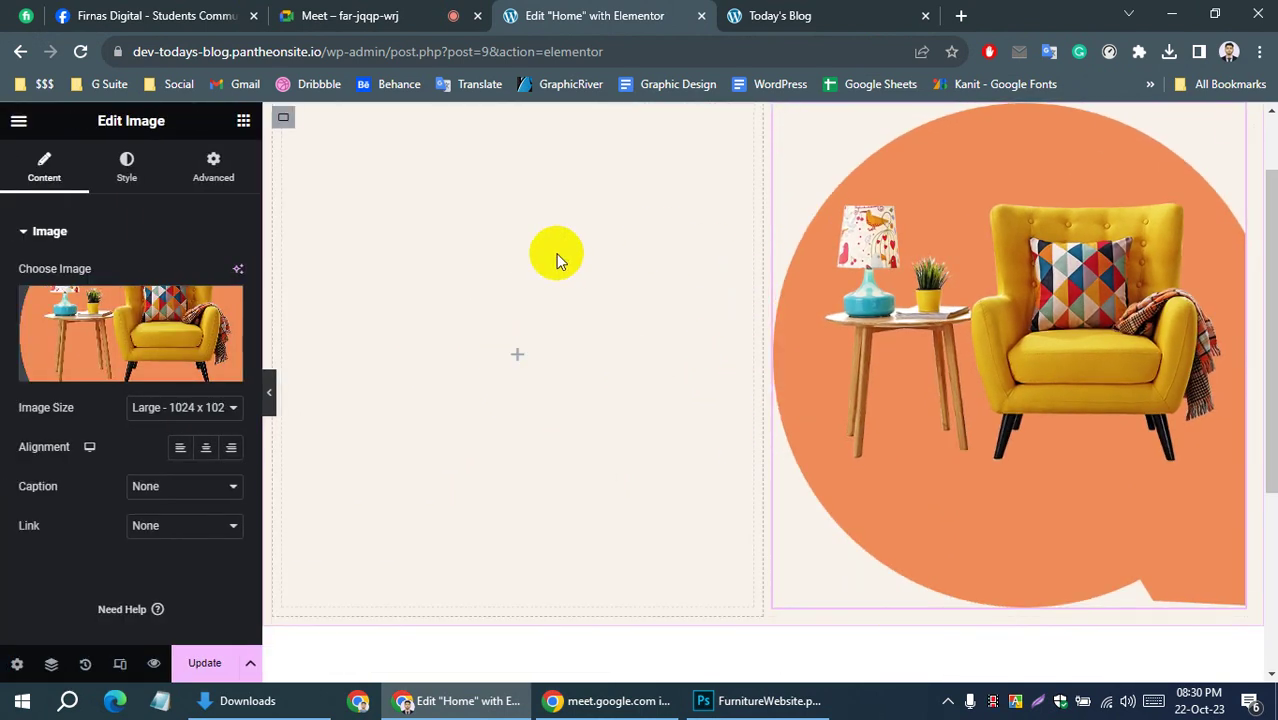
{"action": "left_click", "coordinate": [984, 300]}
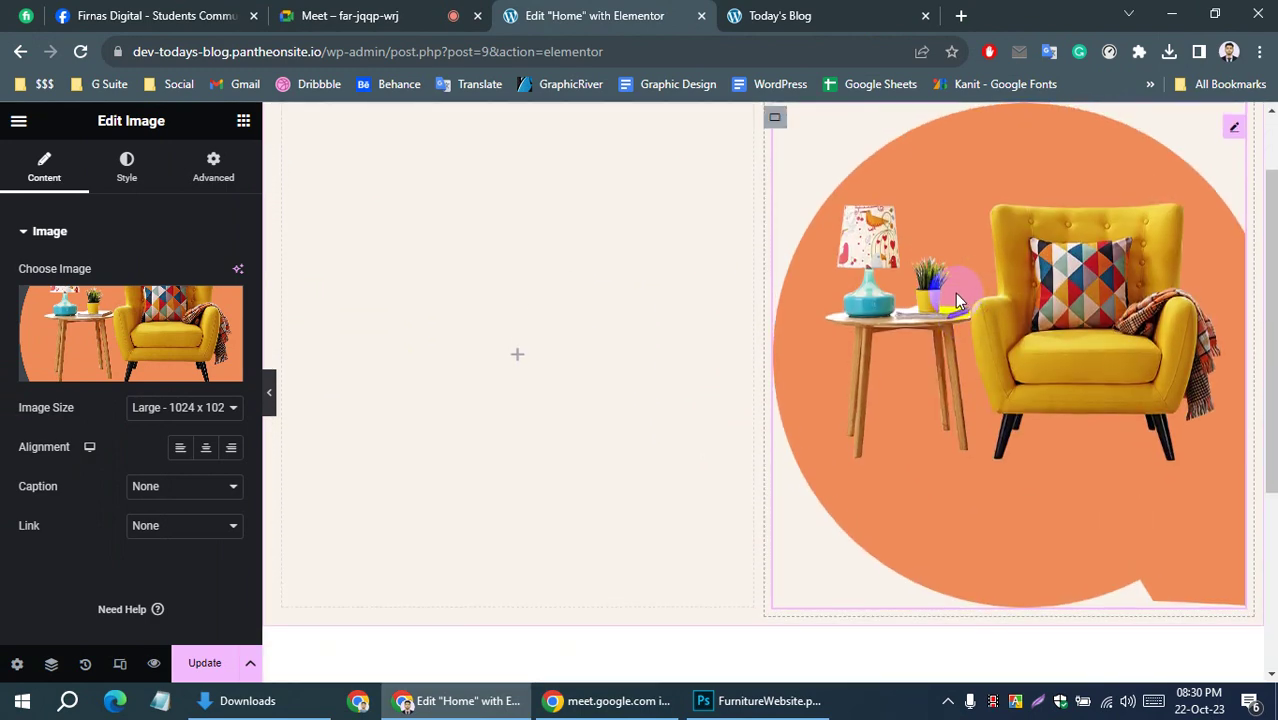
{"action": "scroll", "coordinate": [900, 310], "scroll_direction": "down", "scroll_amount": 1}
{"action": "left_click", "coordinate": [867, 320]}
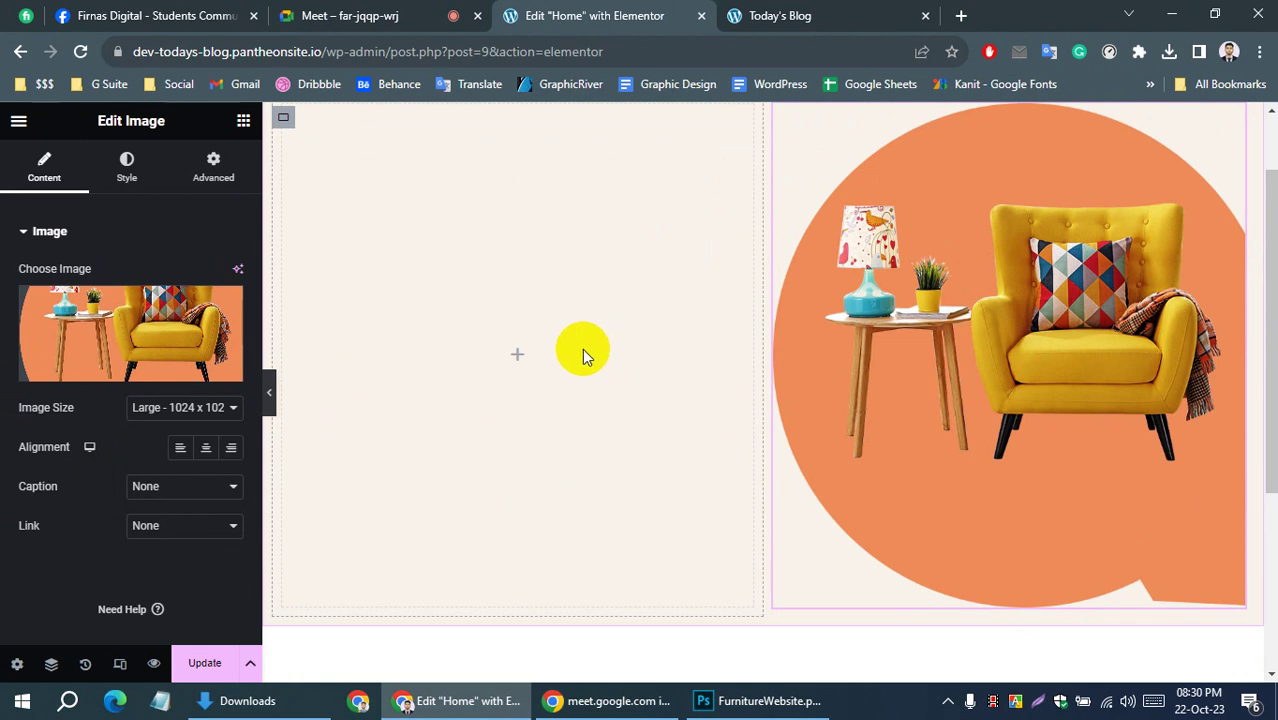
{"action": "scroll", "coordinate": [556, 348], "scroll_direction": "up", "scroll_amount": 1}
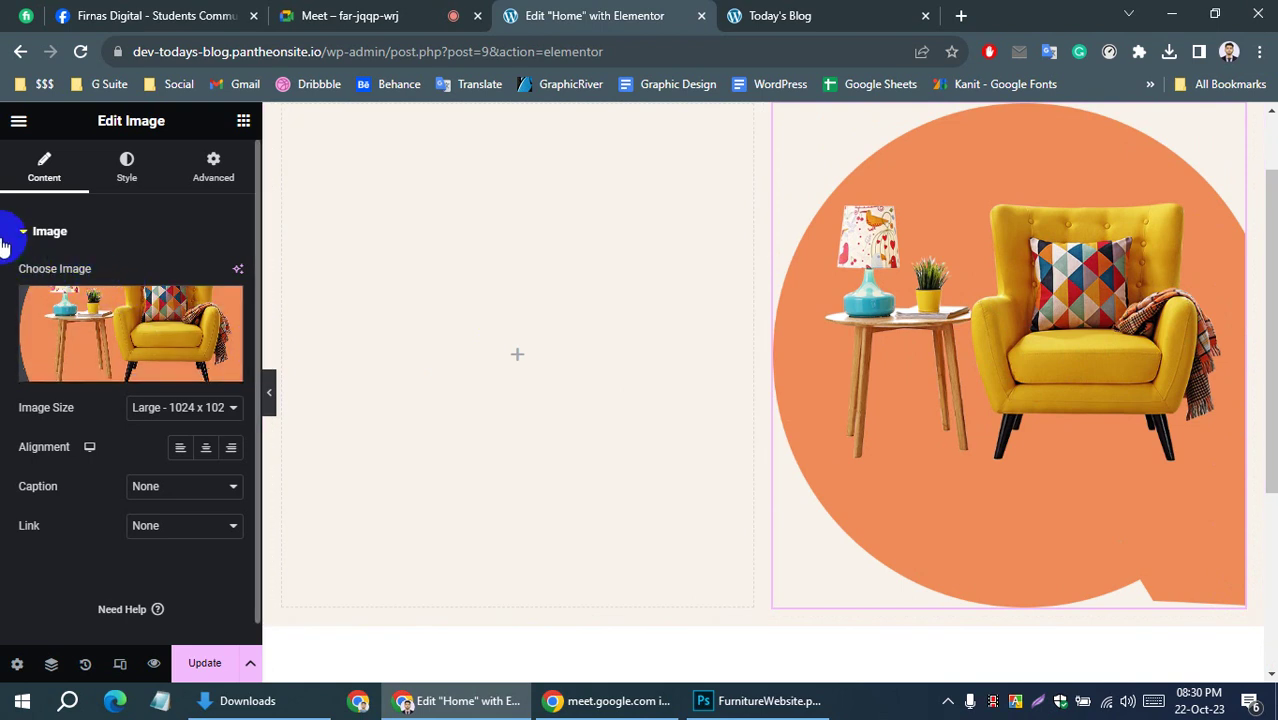
Open the chair image's Advanced layout settings and reset its linked margins to 0
{"action": "left_click", "coordinate": [130, 170]}
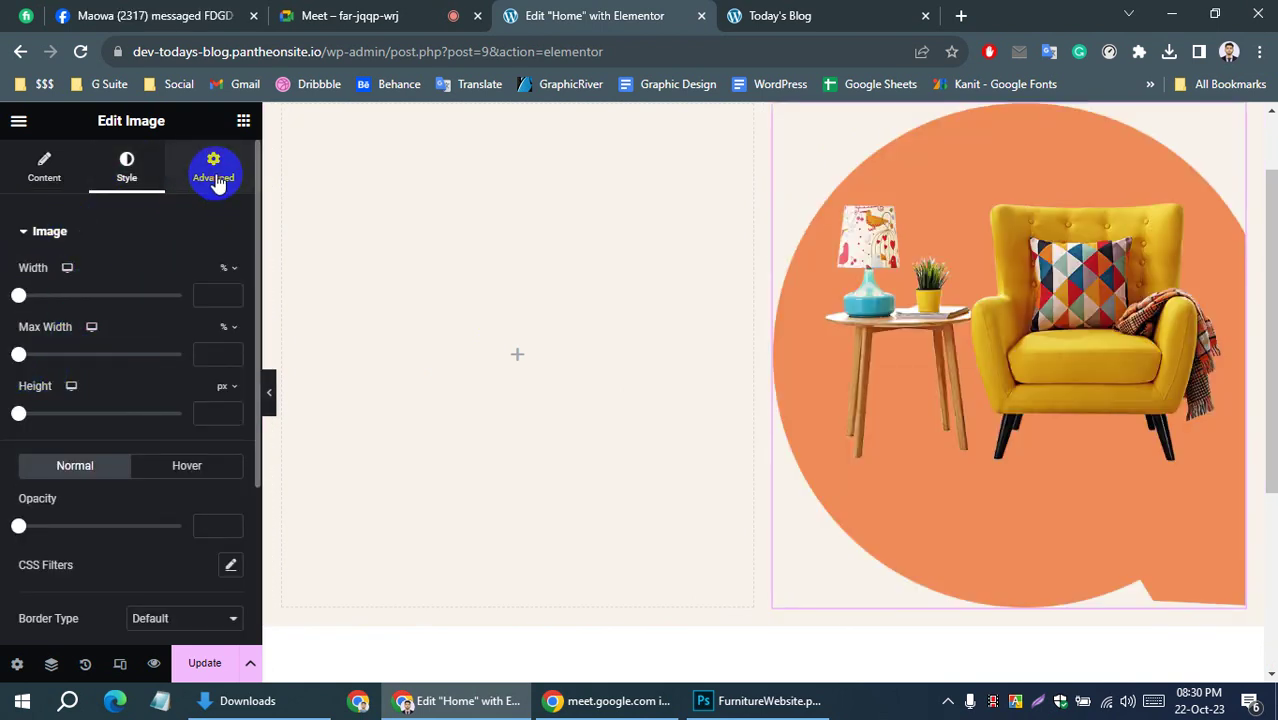
{"action": "left_click", "coordinate": [215, 178]}
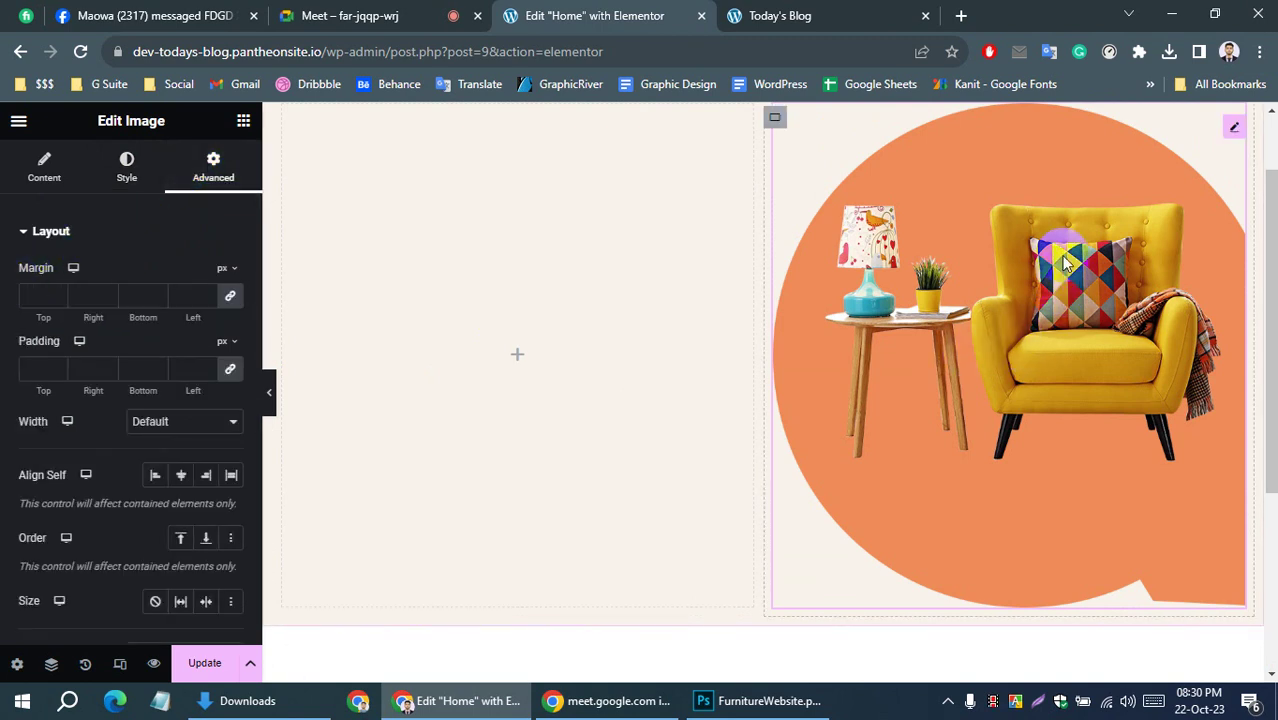
{"action": "left_click", "coordinate": [1232, 343]}
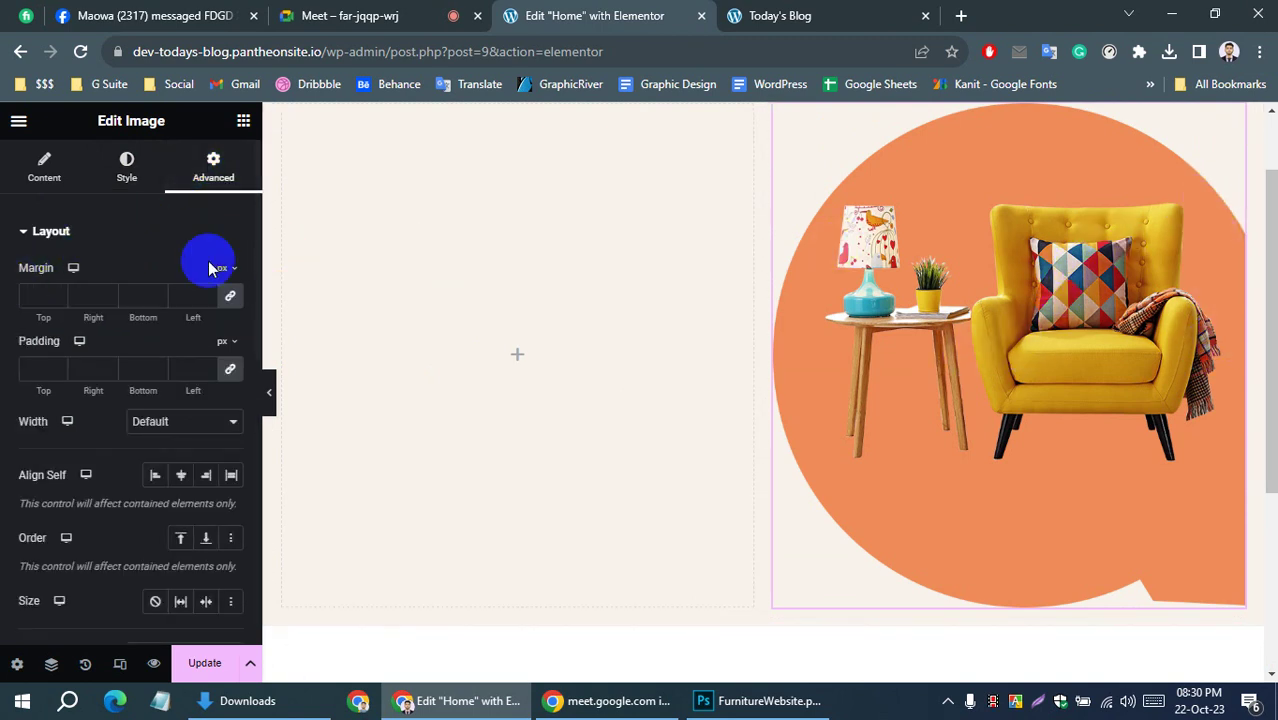
{"action": "left_click", "coordinate": [1191, 270]}
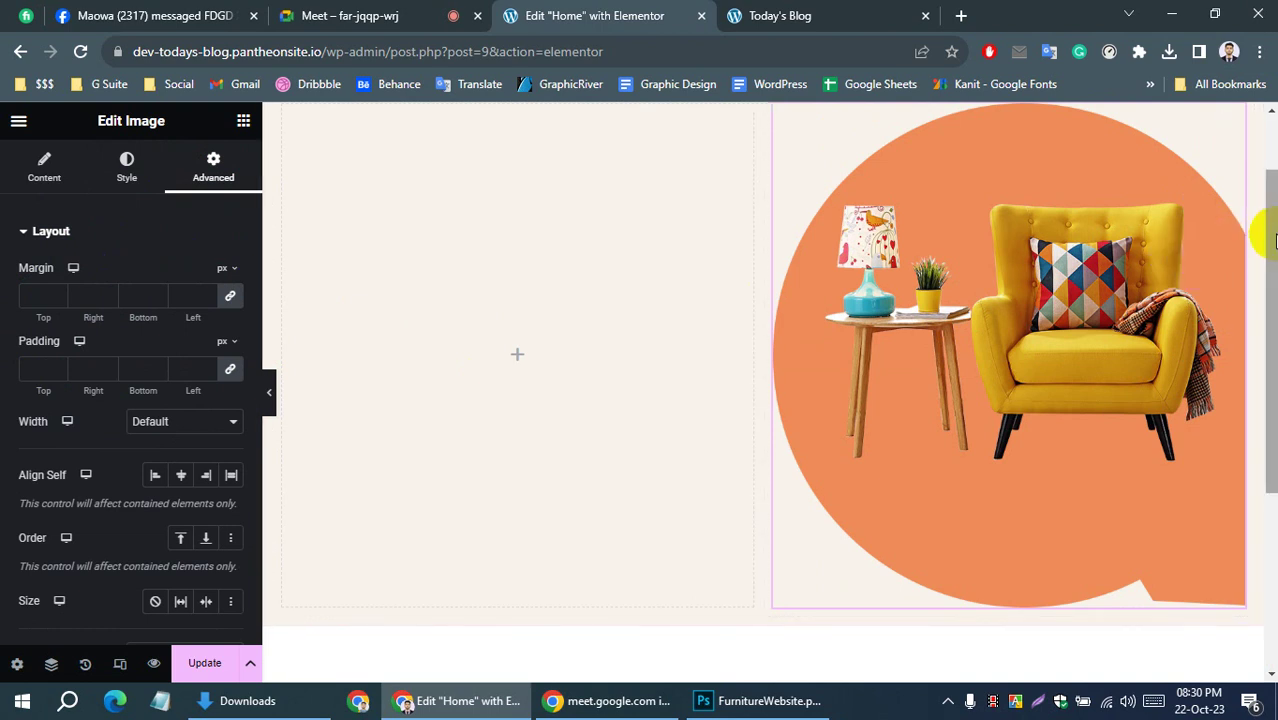
{"action": "left_click", "coordinate": [57, 297]}
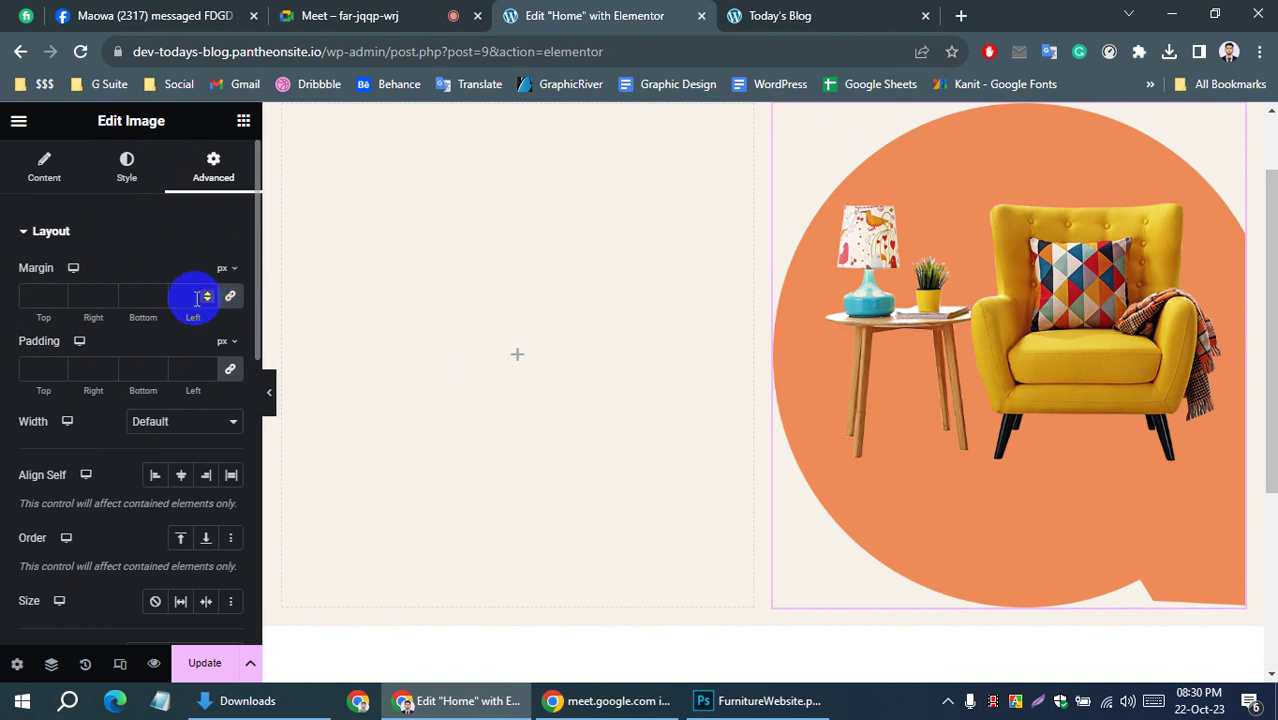
{"action": "left_click", "coordinate": [205, 301]}
{"action": "left_click", "coordinate": [207, 301]}
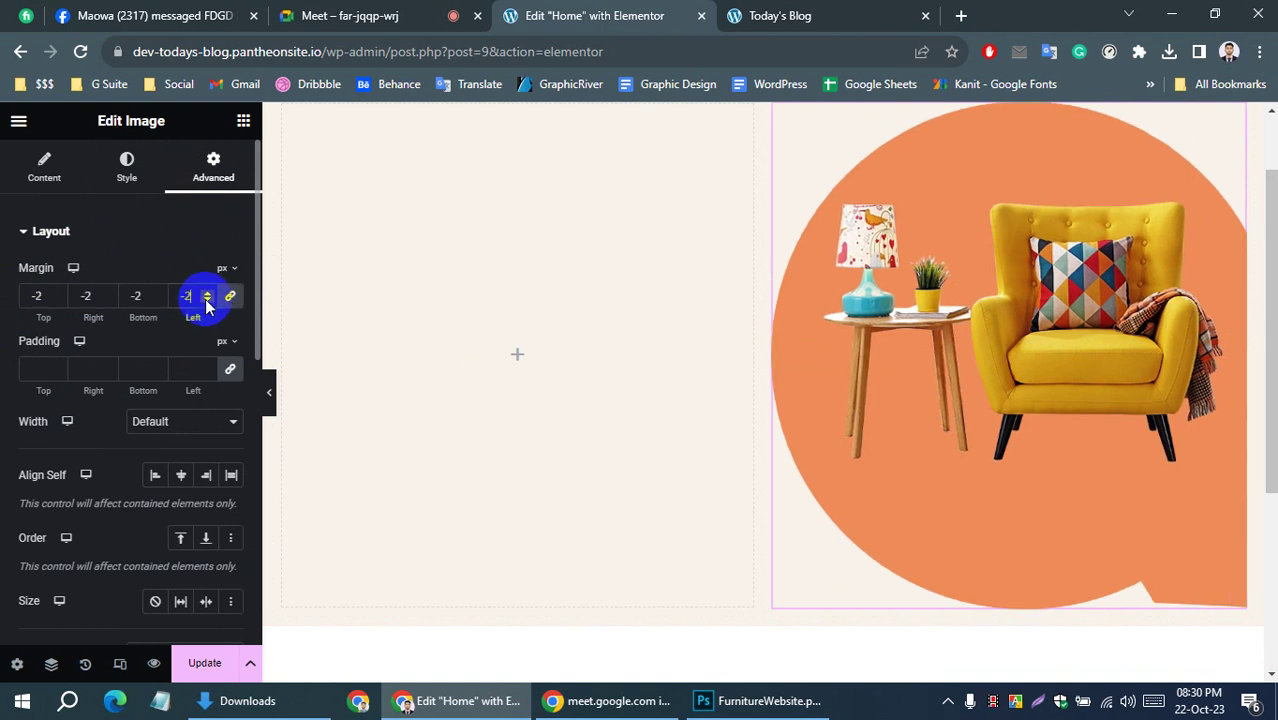
{"action": "left_click", "coordinate": [207, 302]}
{"action": "left_click", "coordinate": [207, 304]}
{"action": "left_click", "coordinate": [207, 302]}
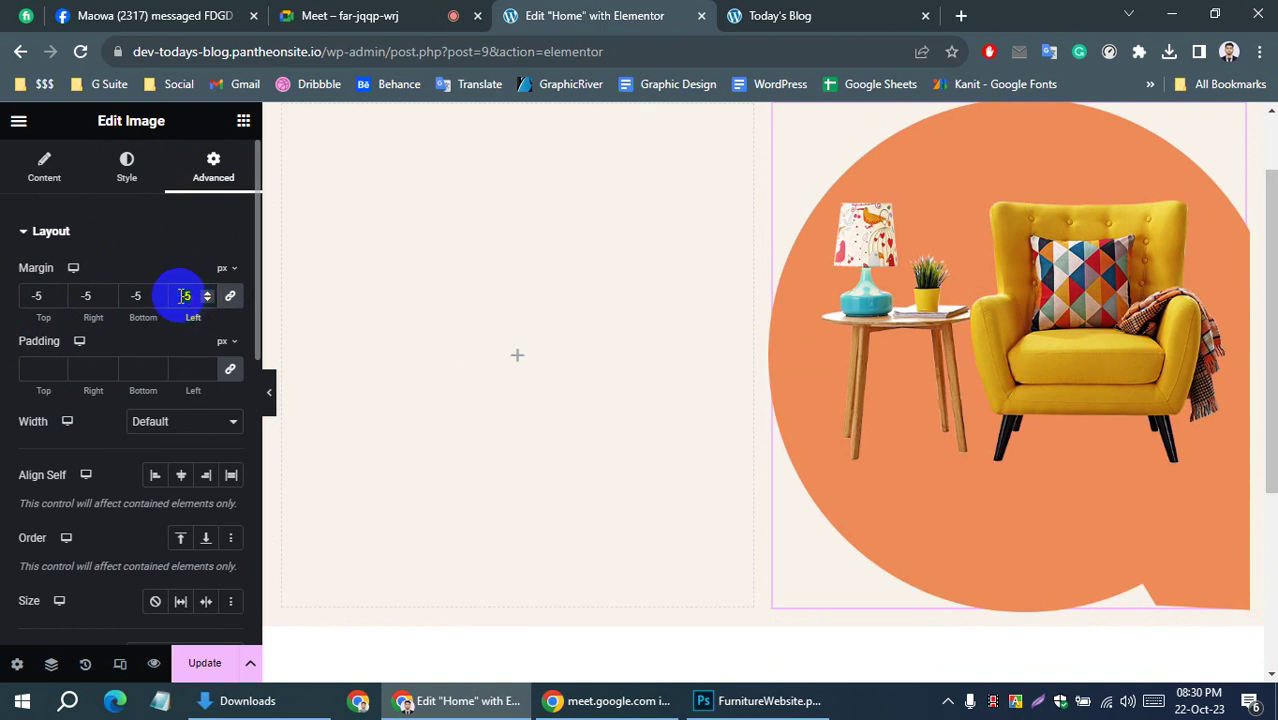
{"action": "type", "text": "0"}
Unlink the margins and set the image's right margin to -150 px
{"action": "left_click", "coordinate": [229, 295]}
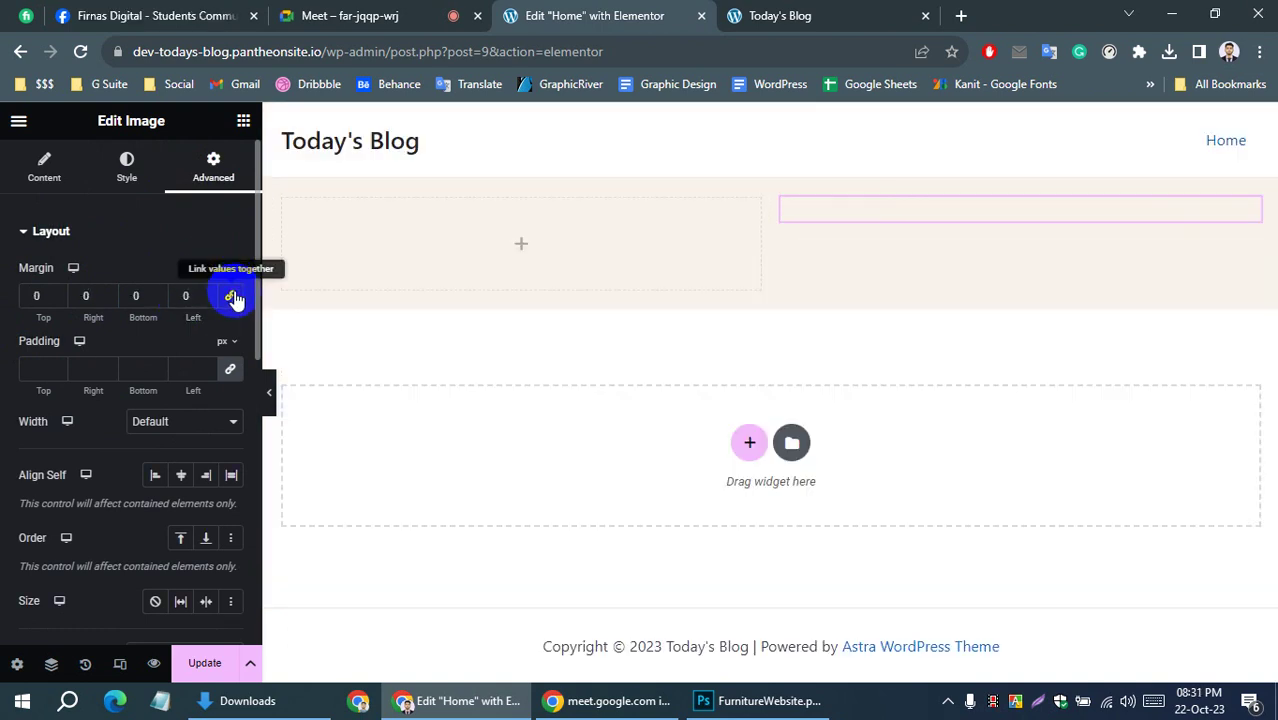
{"action": "scroll", "coordinate": [1210, 390], "scroll_direction": "down", "scroll_amount": 3}
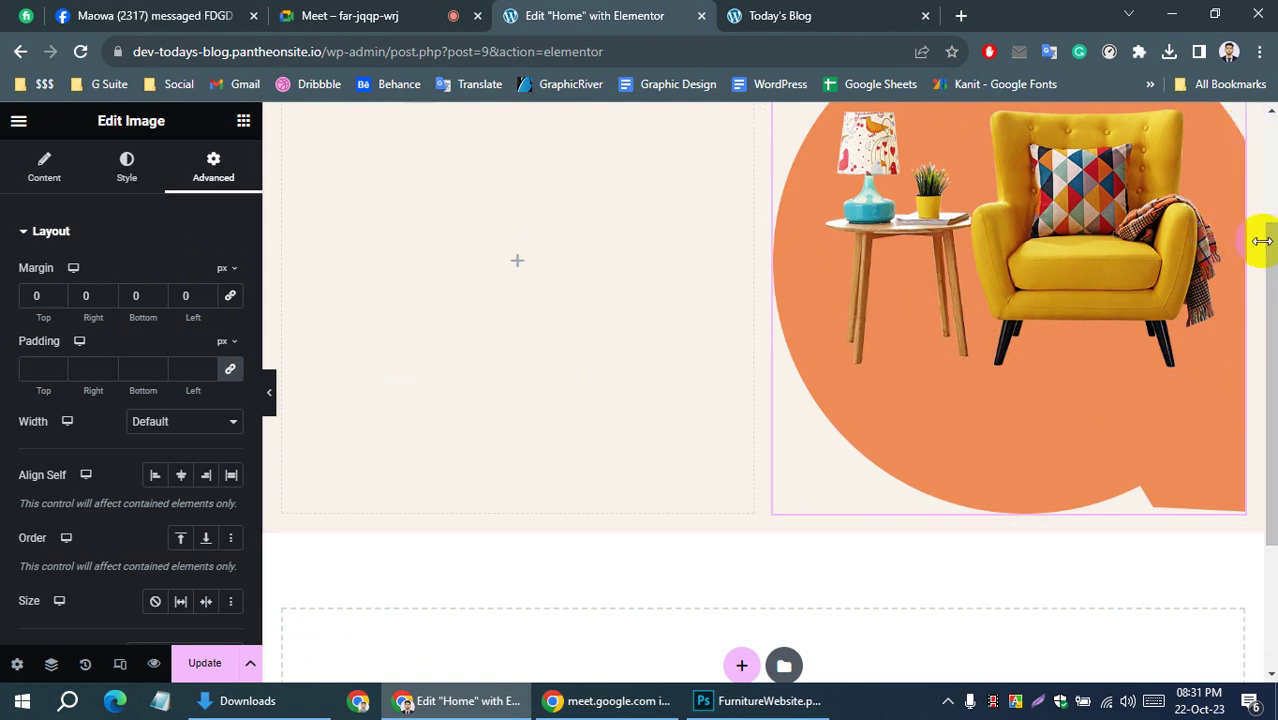
{"action": "left_click", "coordinate": [107, 303]}
{"action": "left_click", "coordinate": [107, 303]}
{"action": "left_click", "coordinate": [107, 303]}
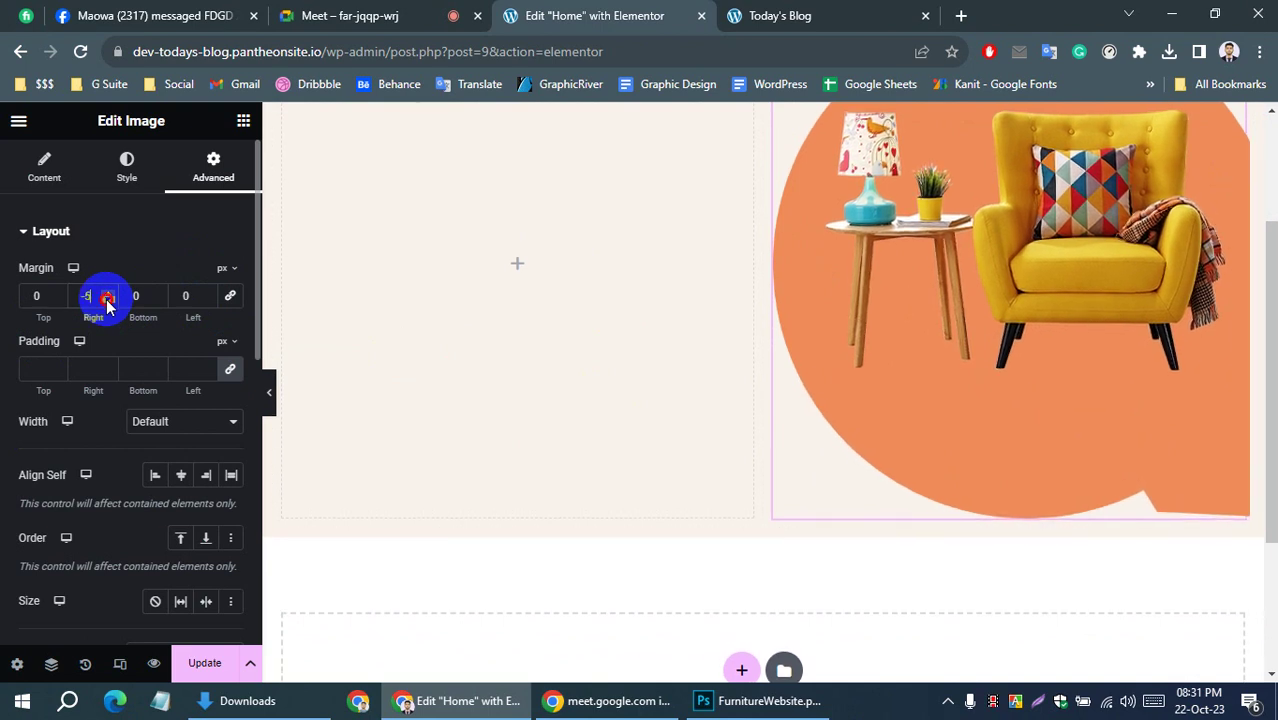
{"action": "left_click", "coordinate": [107, 303]}
{"action": "left_click", "coordinate": [107, 303]}
{"action": "left_click", "coordinate": [107, 303]}
{"action": "left_click", "coordinate": [107, 303]}
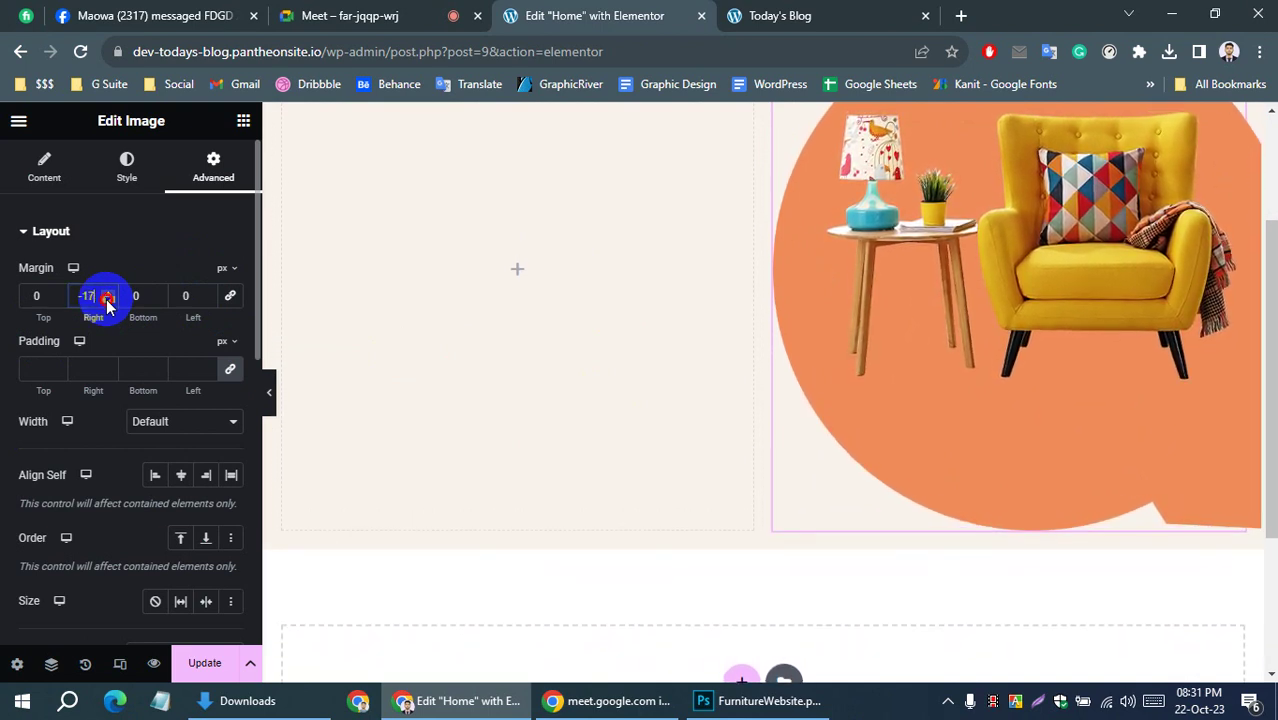
{"action": "left_click", "coordinate": [107, 303]}
{"action": "left_click", "coordinate": [107, 303]}
{"action": "left_click", "coordinate": [107, 303]}
{"action": "left_click", "coordinate": [107, 303]}
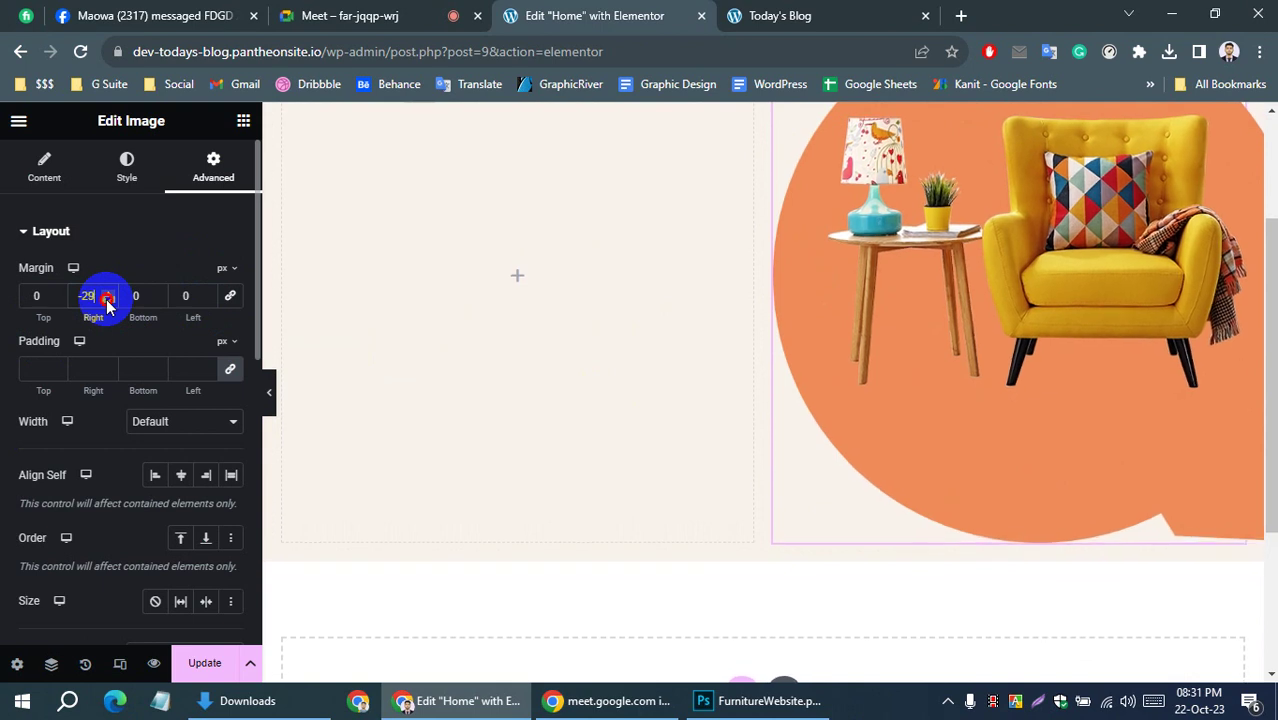
{"action": "left_click", "coordinate": [107, 303]}
{"action": "left_click", "coordinate": [107, 303]}
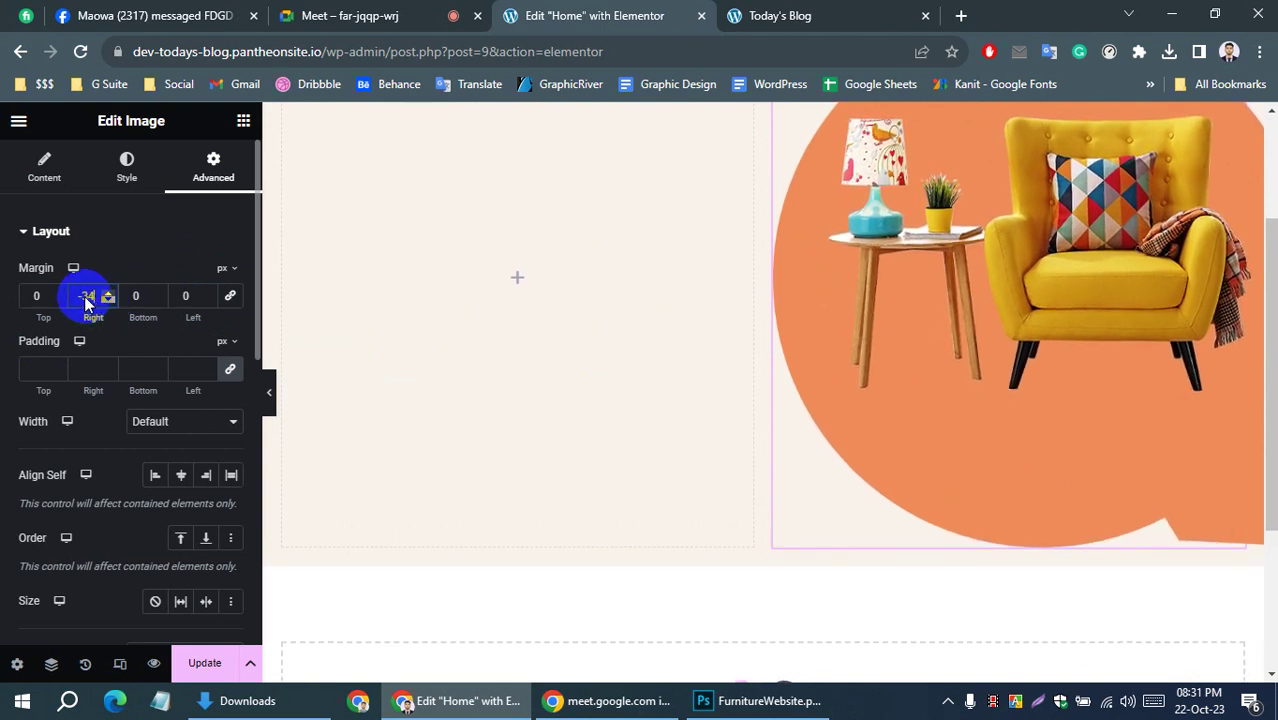
{"action": "key", "text": "Down"}
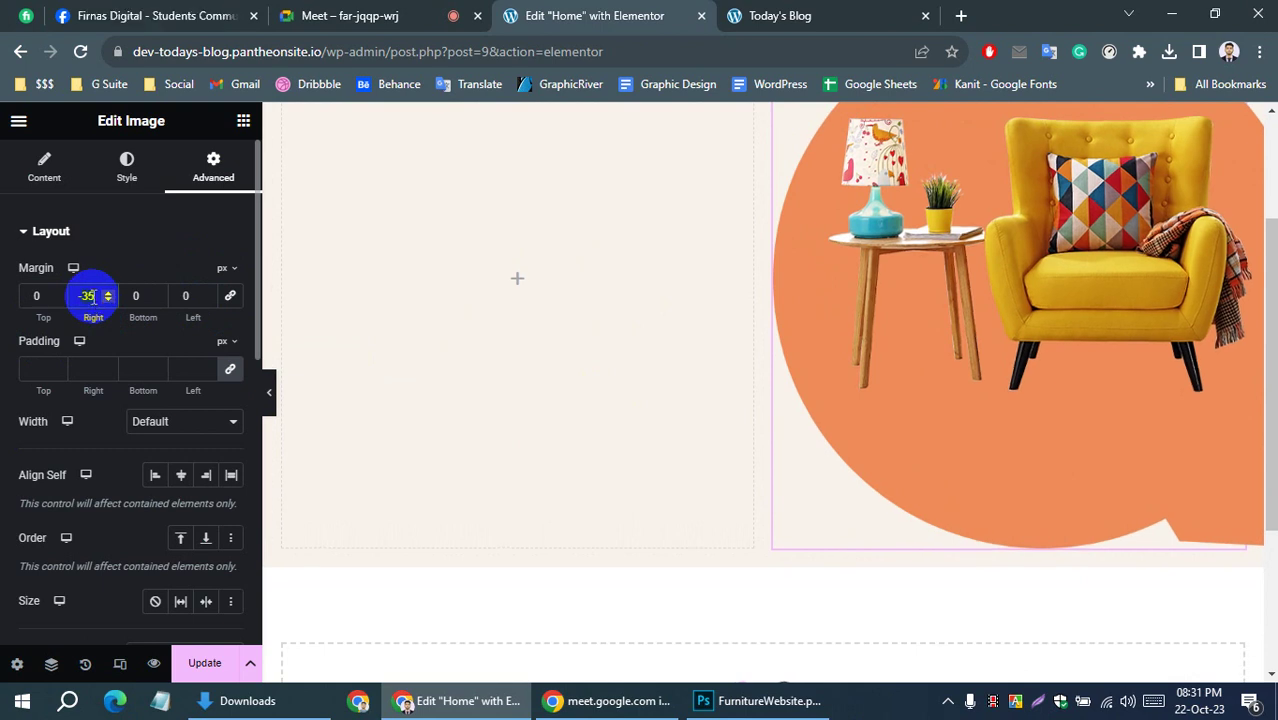
{"action": "type", "text": "-10"}
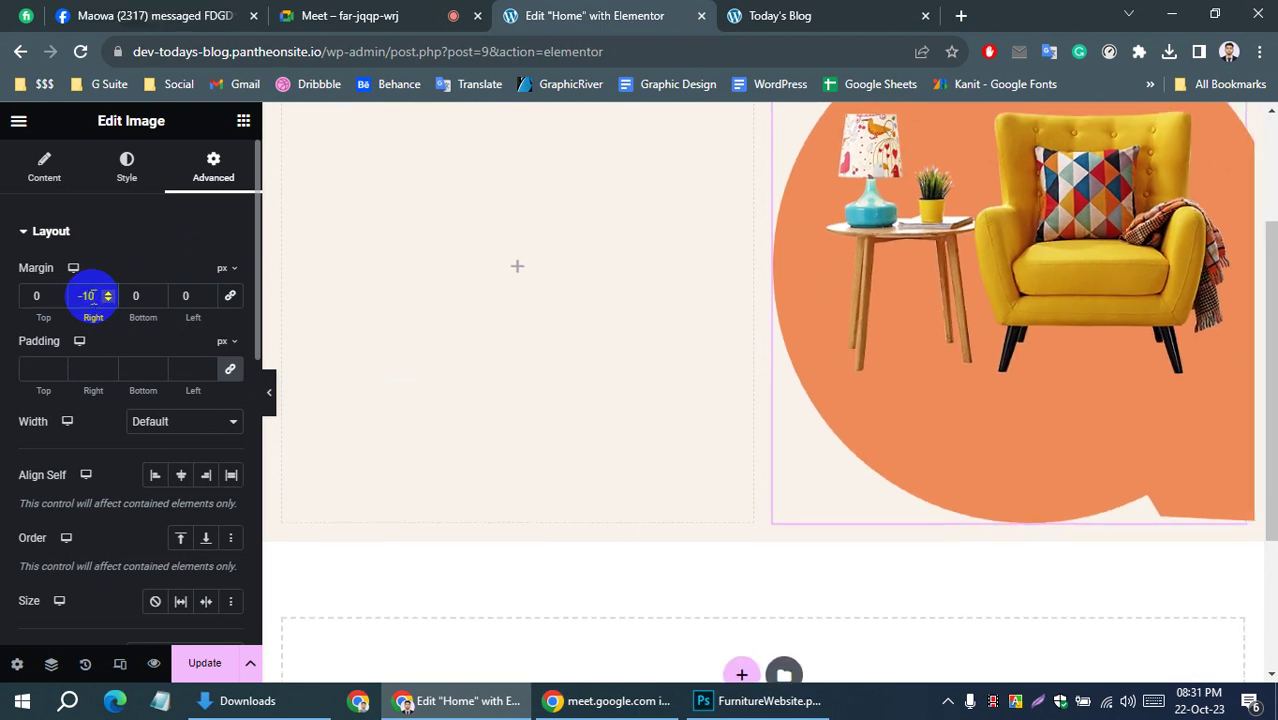
{"action": "type", "text": "0"}
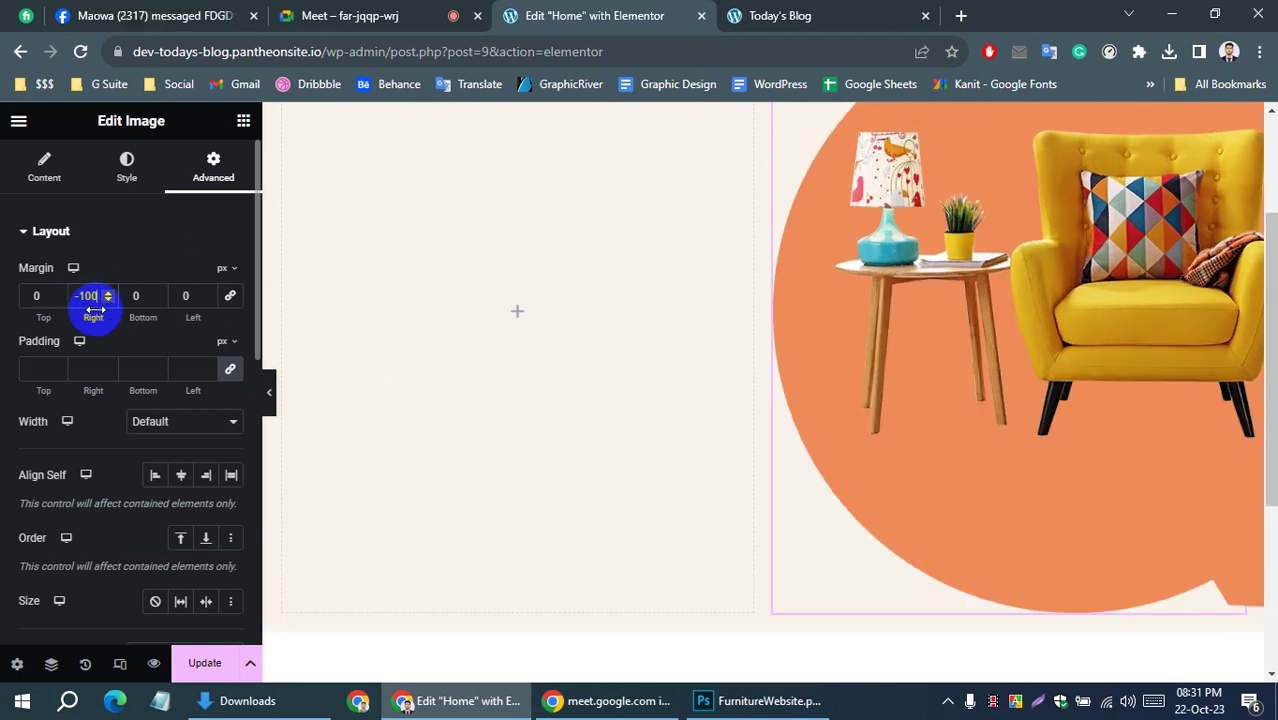
{"action": "key", "text": "Delete"}
{"action": "type", "text": "5"}
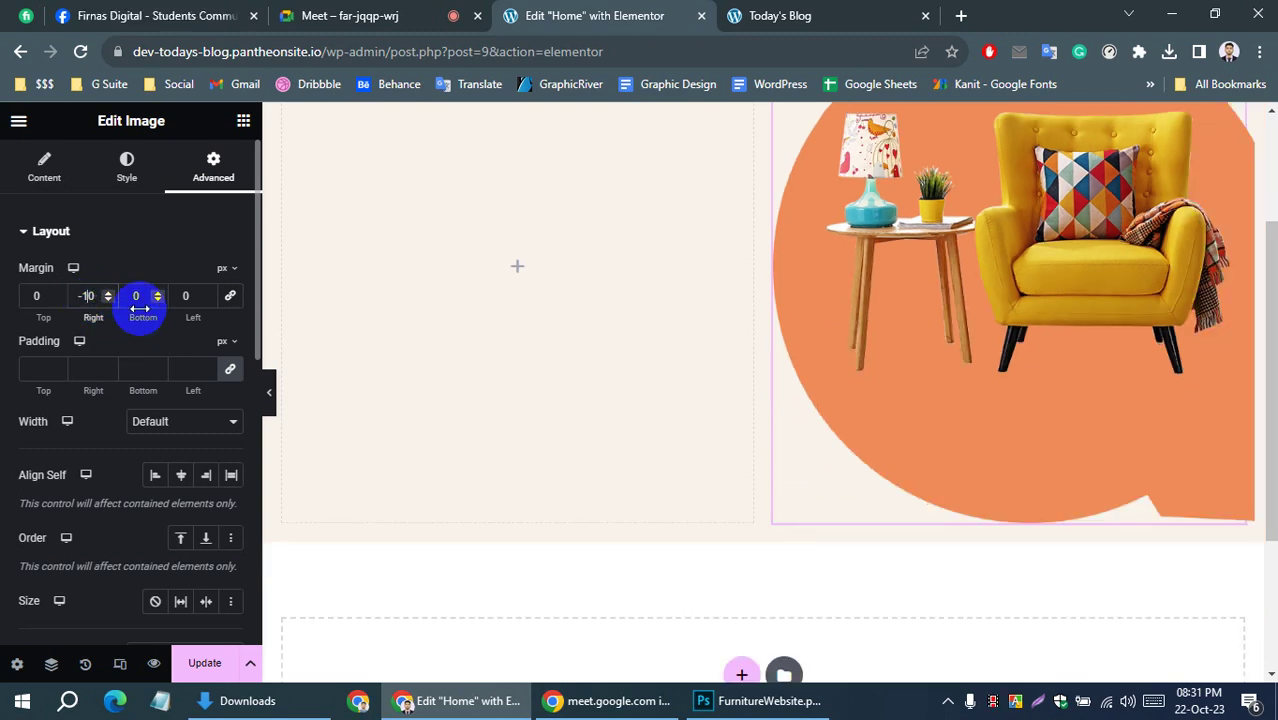
Compare the shifted chair image against the Photoshop mockup
{"action": "scroll", "coordinate": [973, 345], "scroll_direction": "up", "scroll_amount": 3}
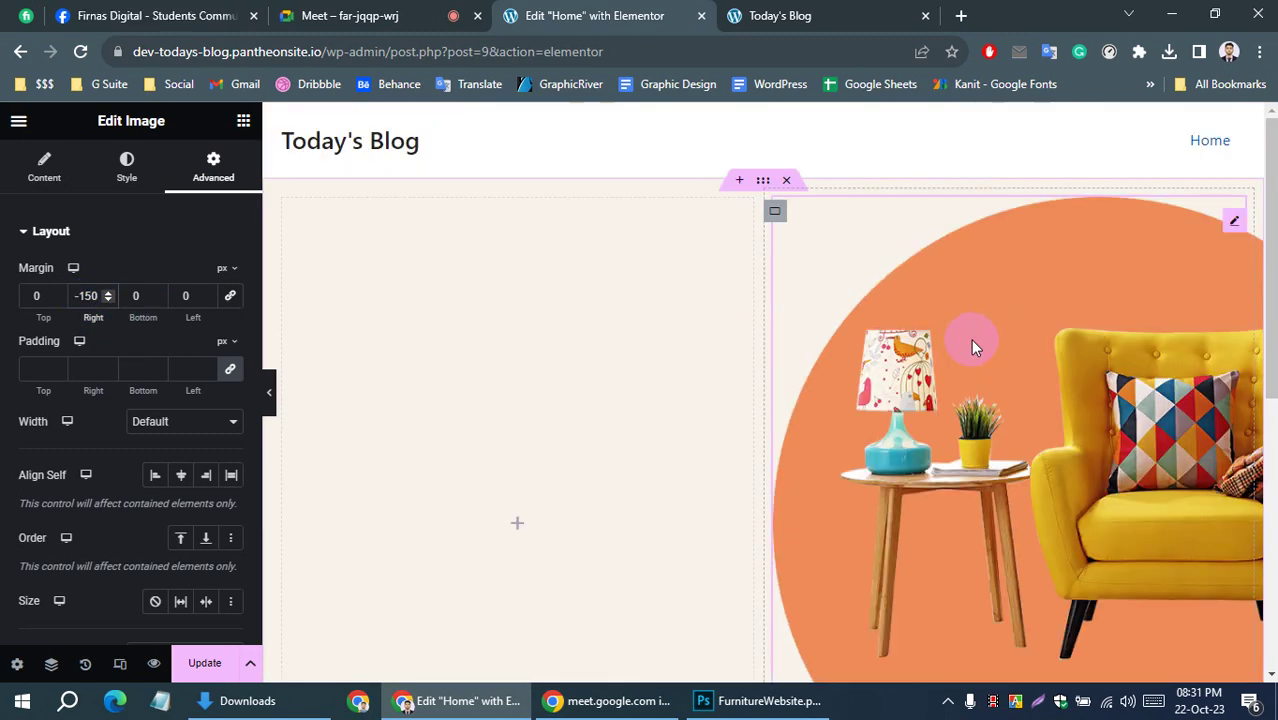
{"action": "scroll", "coordinate": [963, 334], "scroll_direction": "down", "scroll_amount": 3}
{"action": "scroll", "coordinate": [965, 338], "scroll_direction": "up", "scroll_amount": 1}
{"action": "scroll", "coordinate": [965, 338], "scroll_direction": "down", "scroll_amount": 1}
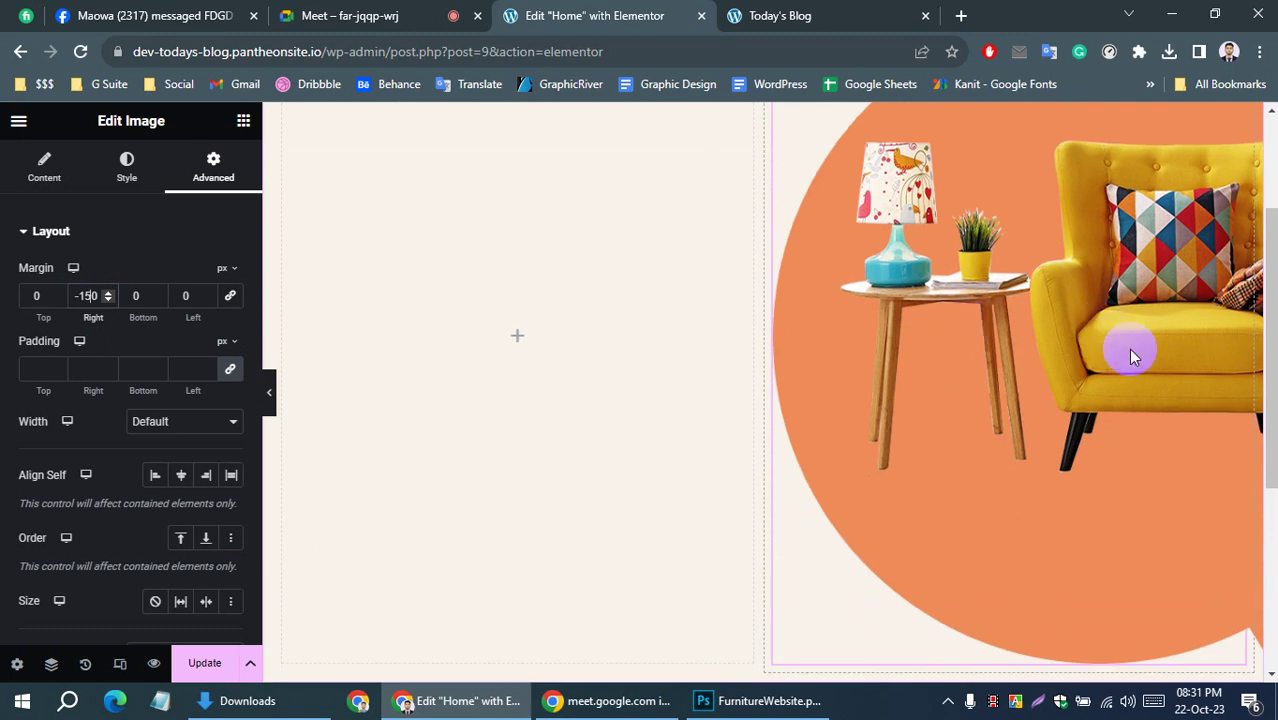
{"action": "left_click", "coordinate": [762, 704]}
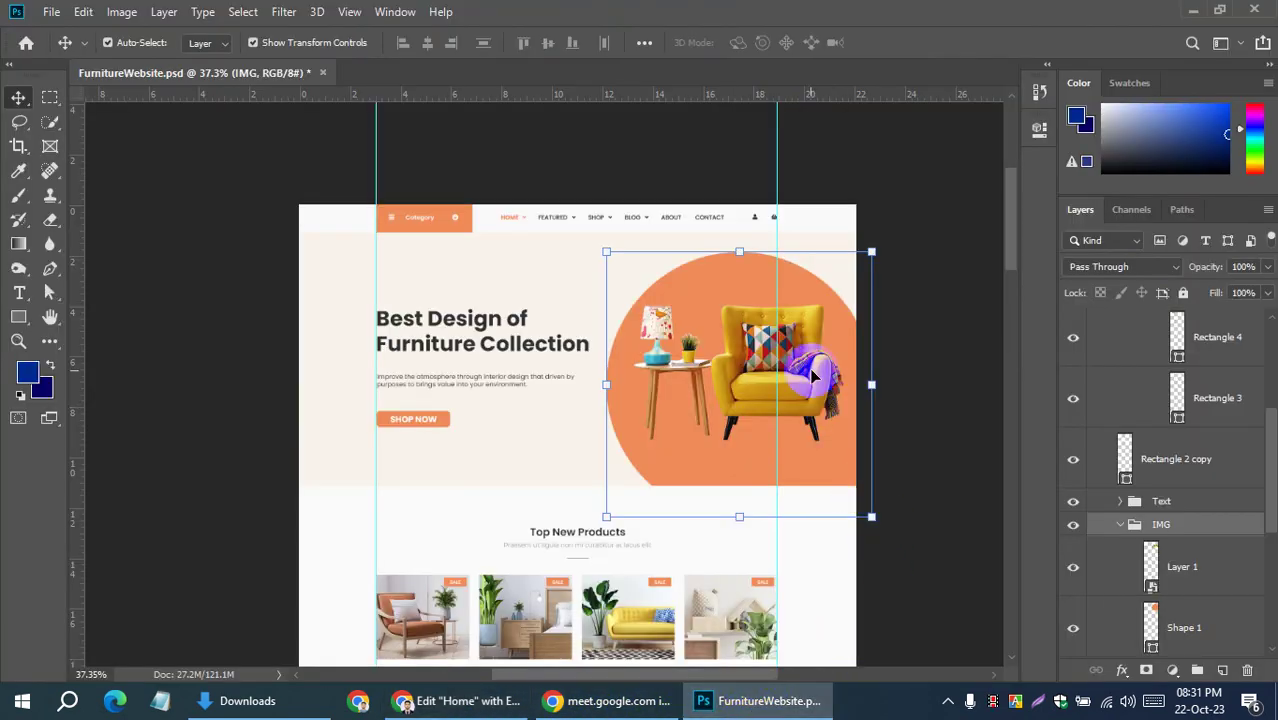
{"action": "left_click", "coordinate": [458, 700]}
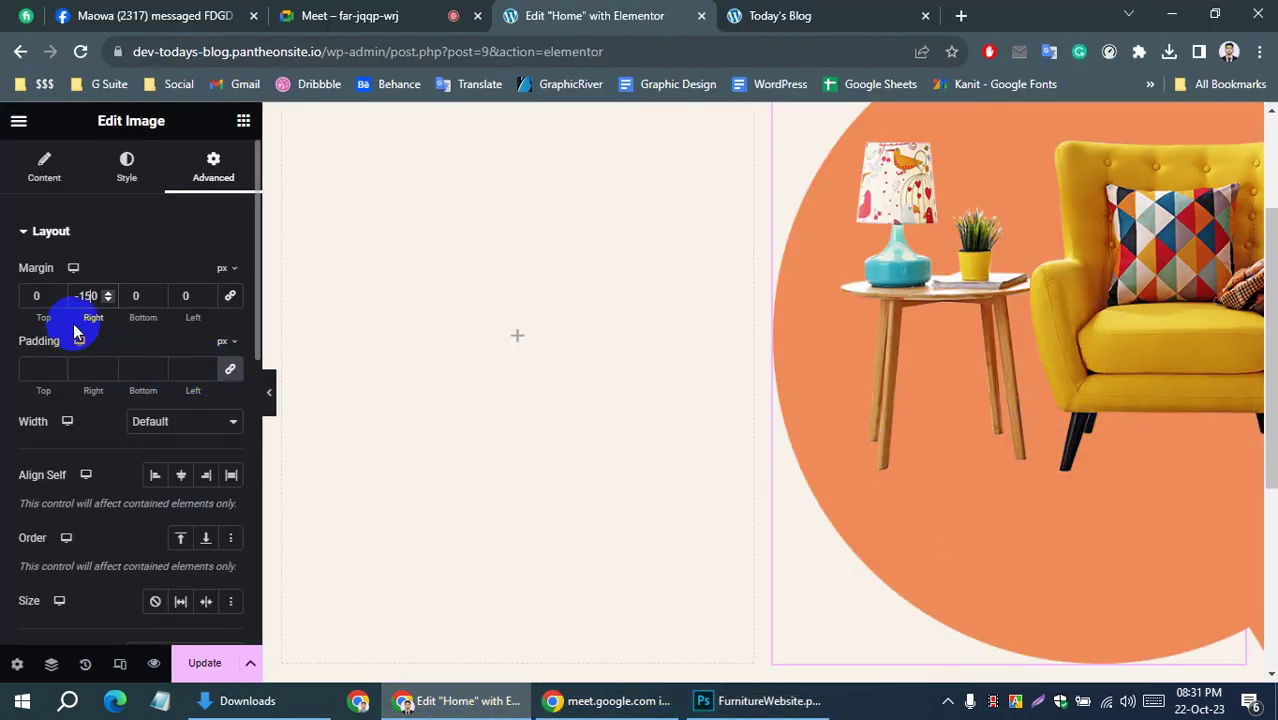
Step the hero-img Image widget's right margin from -150 up to -28 px with the spinner
{"action": "left_click", "coordinate": [108, 300]}
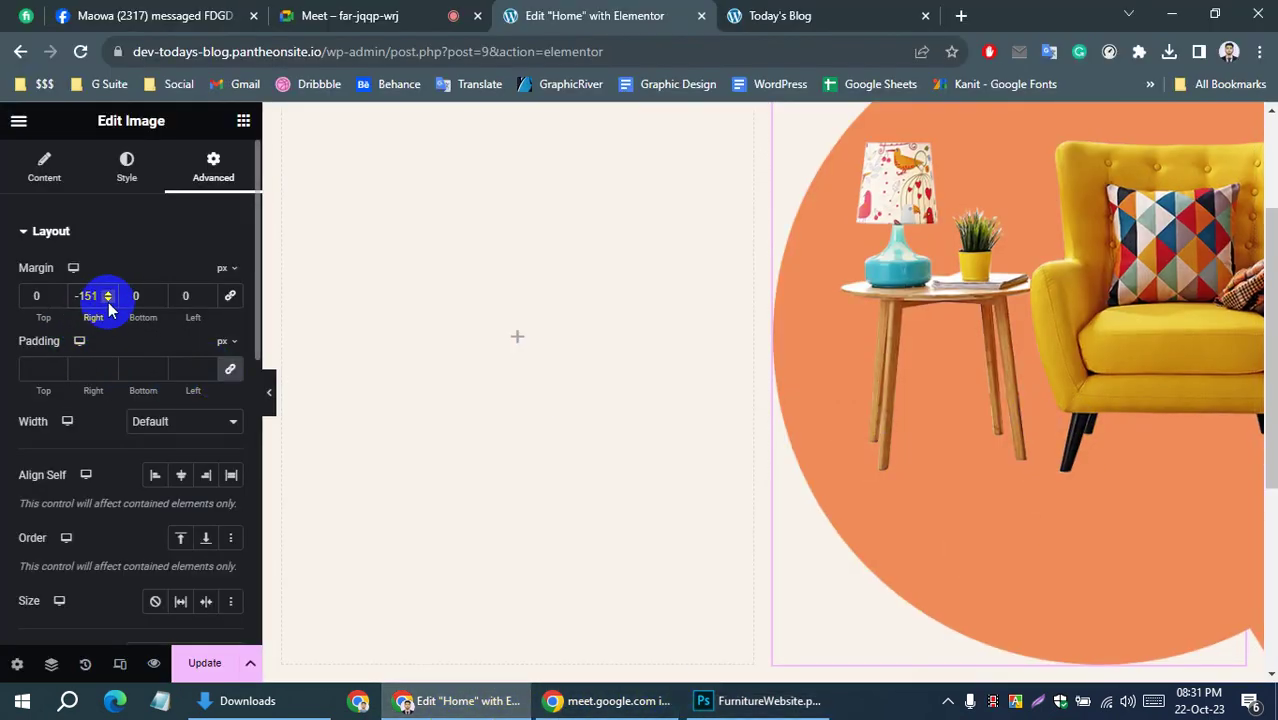
{"action": "left_click", "coordinate": [108, 301]}
{"action": "left_click", "coordinate": [108, 301]}
{"action": "left_click", "coordinate": [108, 301]}
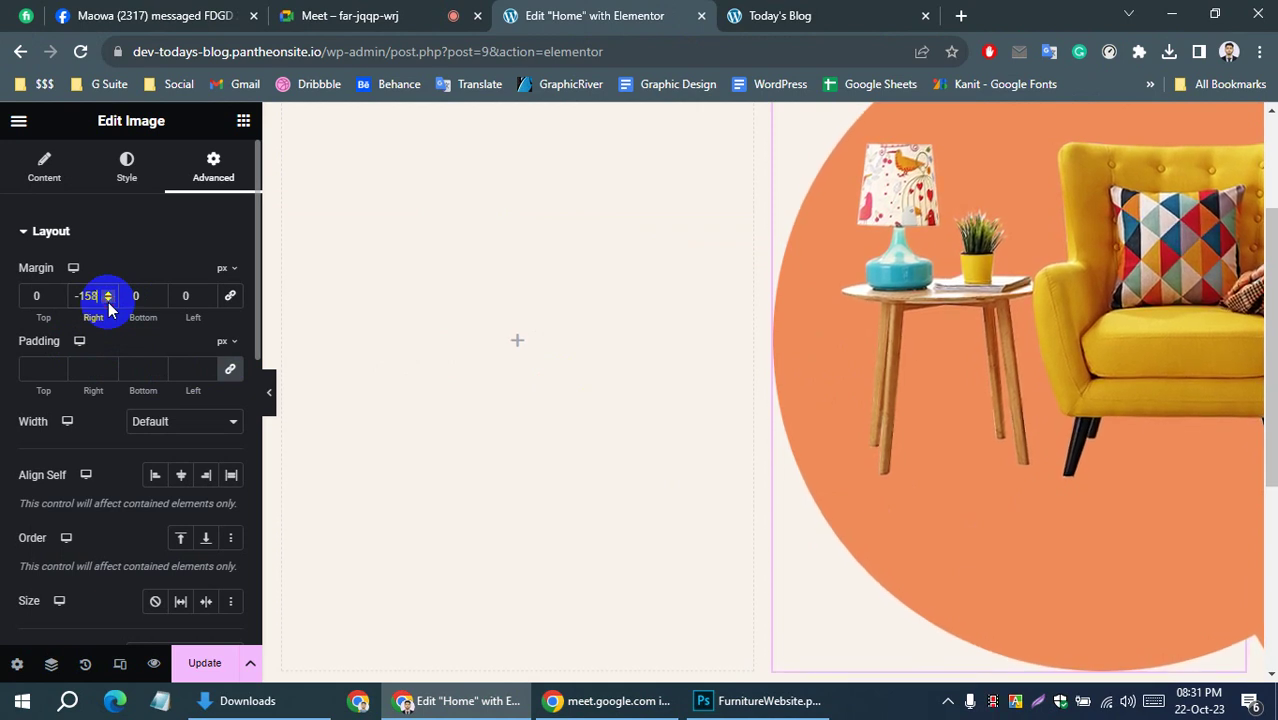
{"action": "left_click", "coordinate": [108, 294]}
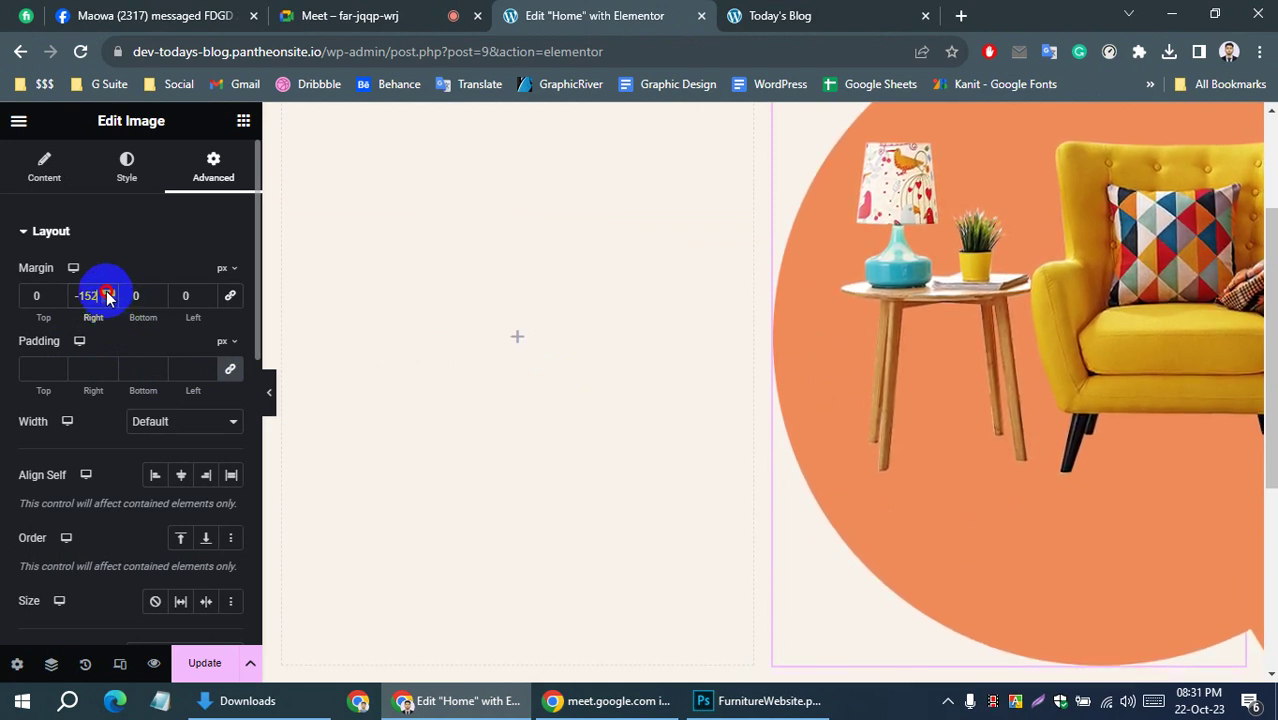
{"action": "left_click", "coordinate": [108, 294]}
{"action": "left_click", "coordinate": [108, 294]}
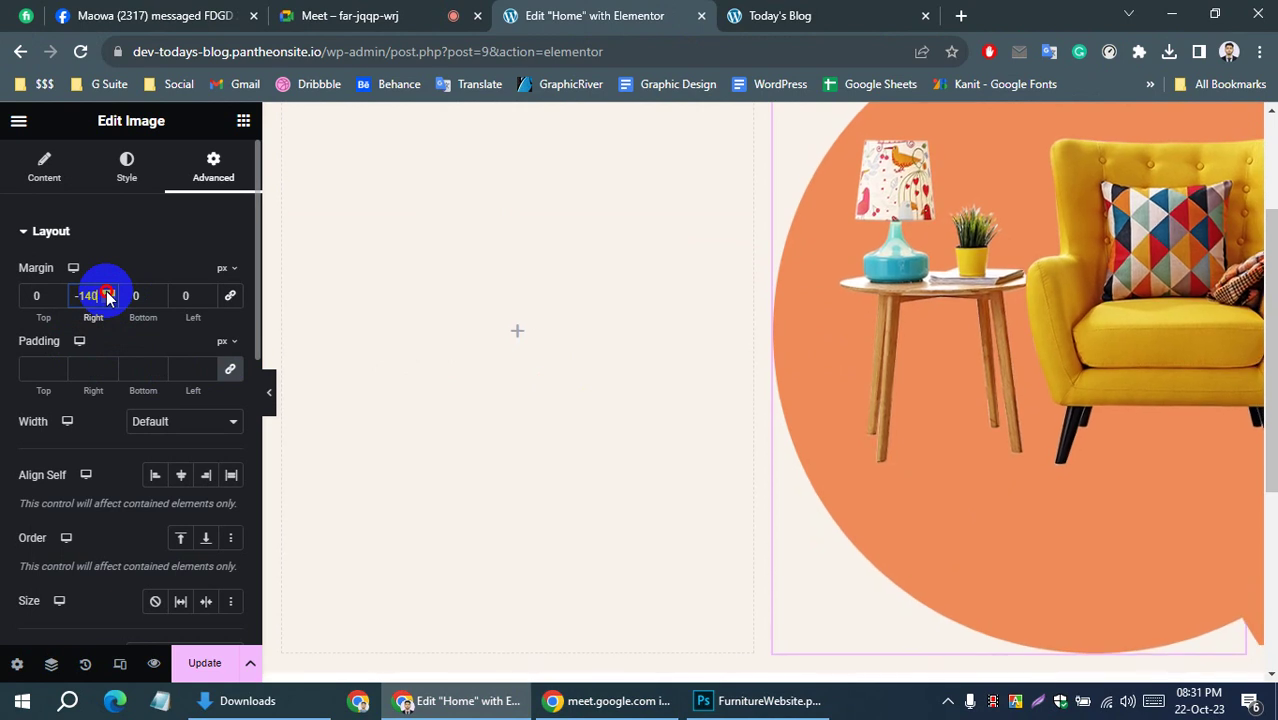
{"action": "left_click", "coordinate": [108, 294]}
{"action": "left_click", "coordinate": [108, 294]}
{"action": "left_click", "coordinate": [108, 294]}
{"action": "left_click", "coordinate": [108, 294]}
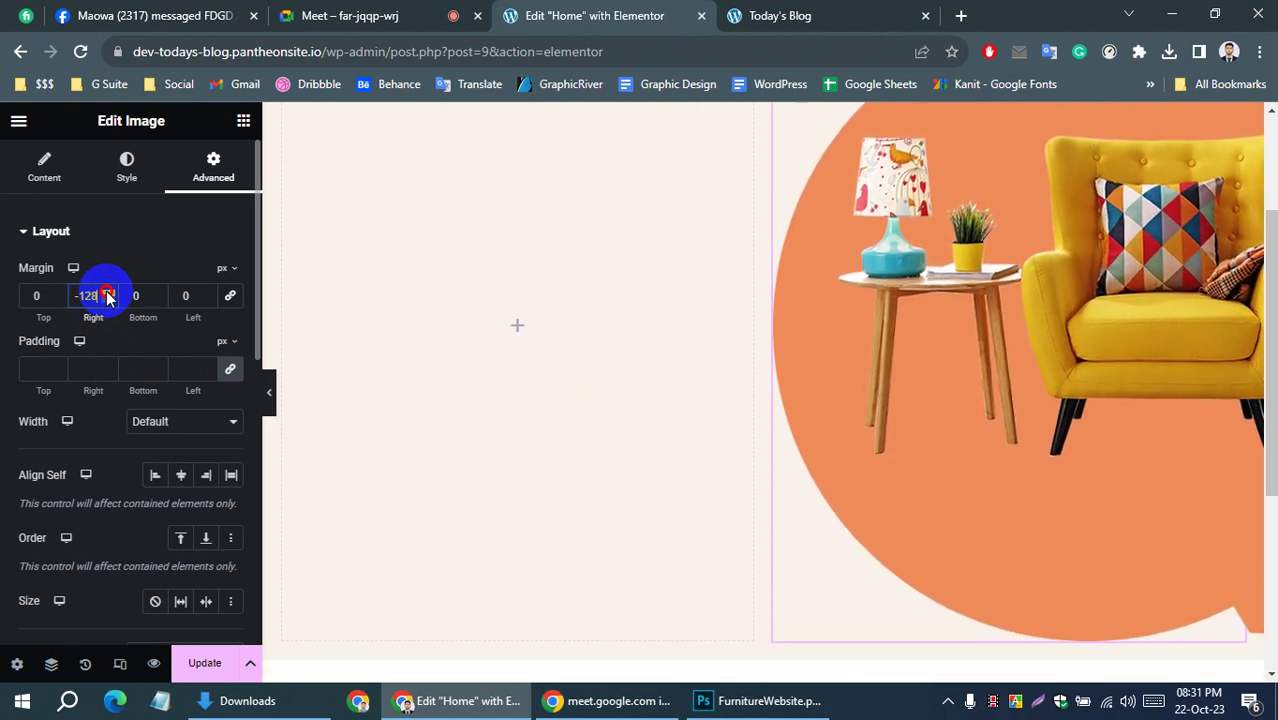
{"action": "left_click", "coordinate": [108, 294]}
{"action": "left_click", "coordinate": [108, 294]}
{"action": "left_click", "coordinate": [108, 294]}
{"action": "left_click", "coordinate": [108, 294]}
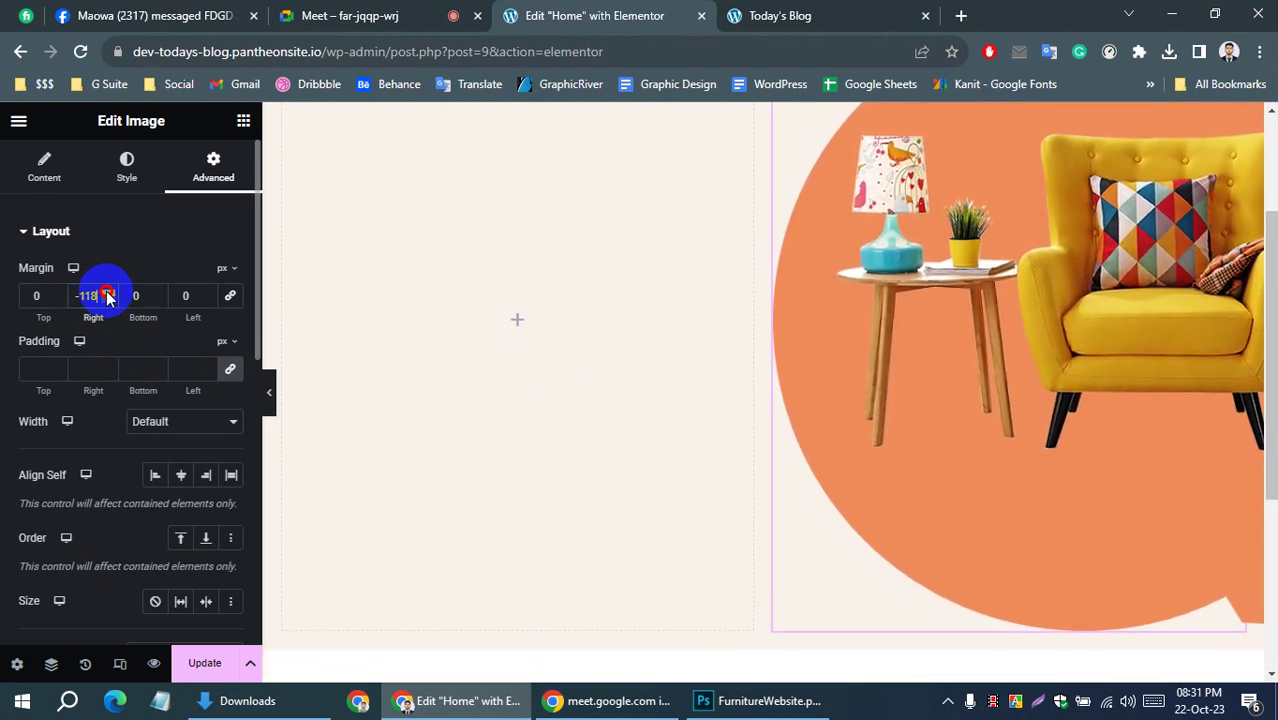
{"action": "left_click", "coordinate": [108, 294]}
{"action": "left_click", "coordinate": [108, 294]}
{"action": "left_click", "coordinate": [108, 294]}
{"action": "left_click", "coordinate": [108, 294]}
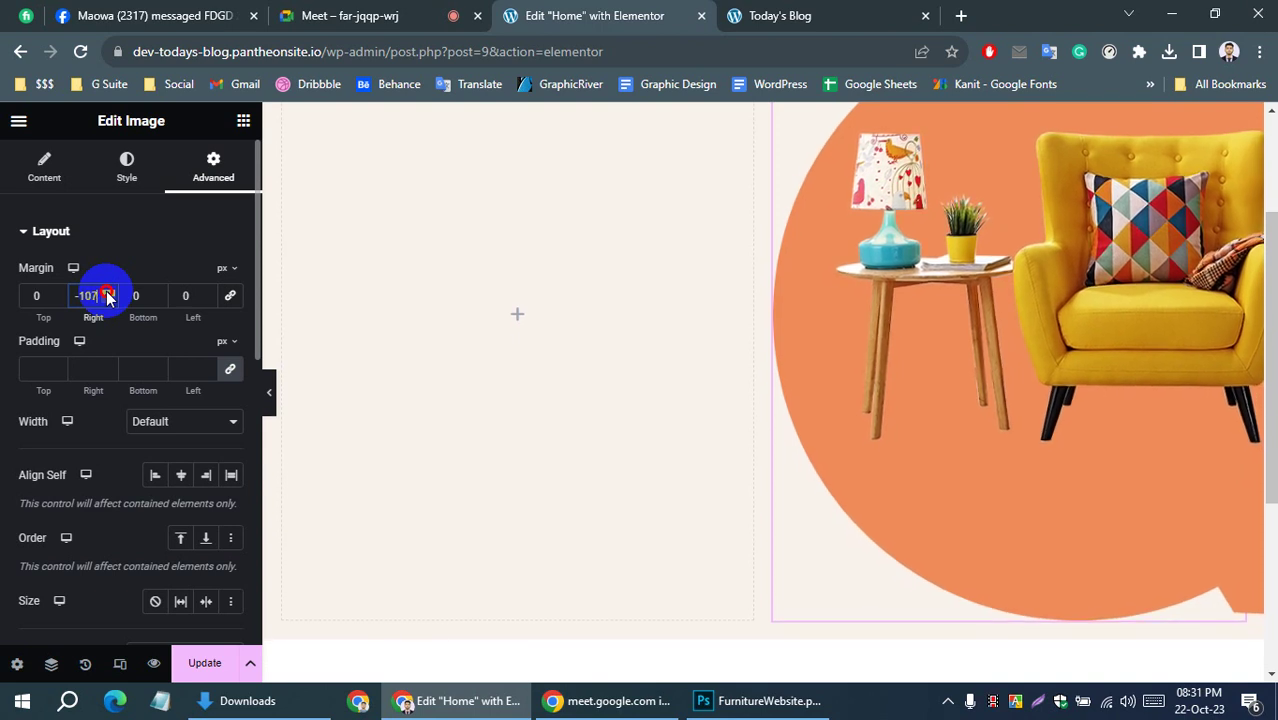
{"action": "left_click", "coordinate": [108, 294]}
{"action": "left_click", "coordinate": [108, 294]}
{"action": "left_click", "coordinate": [108, 294]}
{"action": "left_click", "coordinate": [108, 294]}
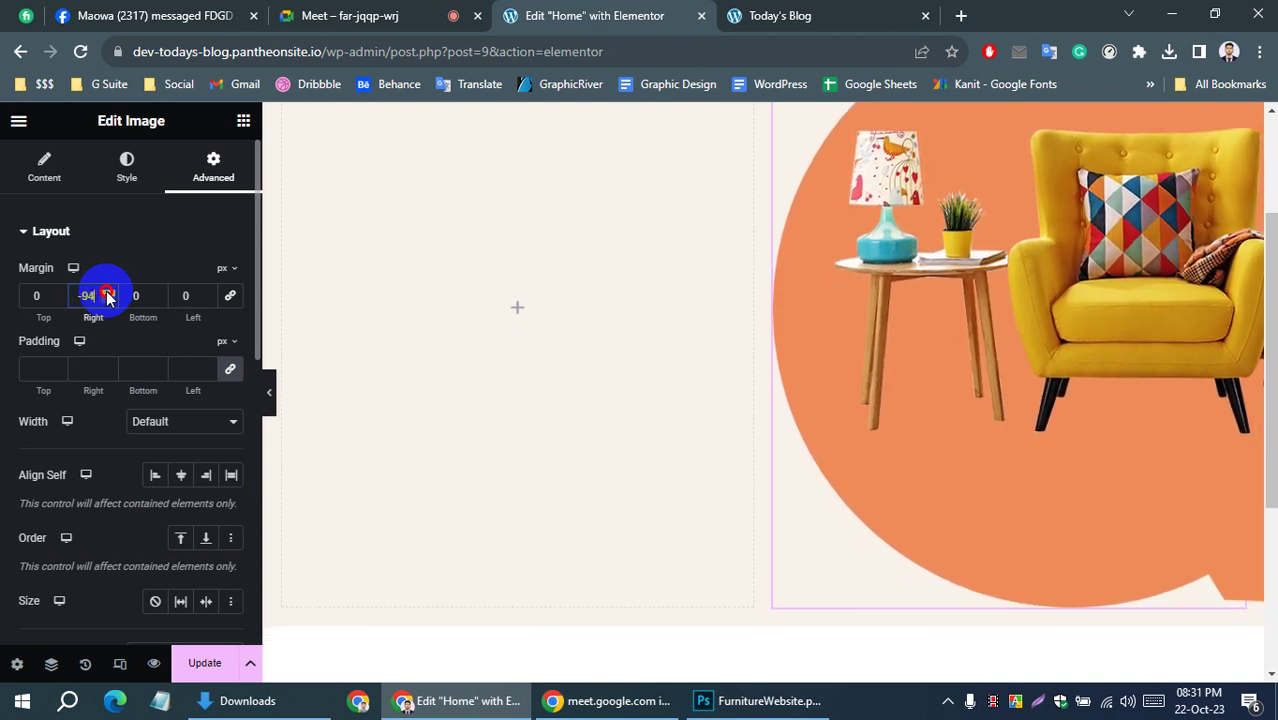
{"action": "left_click", "coordinate": [108, 294]}
{"action": "left_click", "coordinate": [108, 294]}
{"action": "left_click", "coordinate": [108, 294]}
{"action": "left_click", "coordinate": [108, 294]}
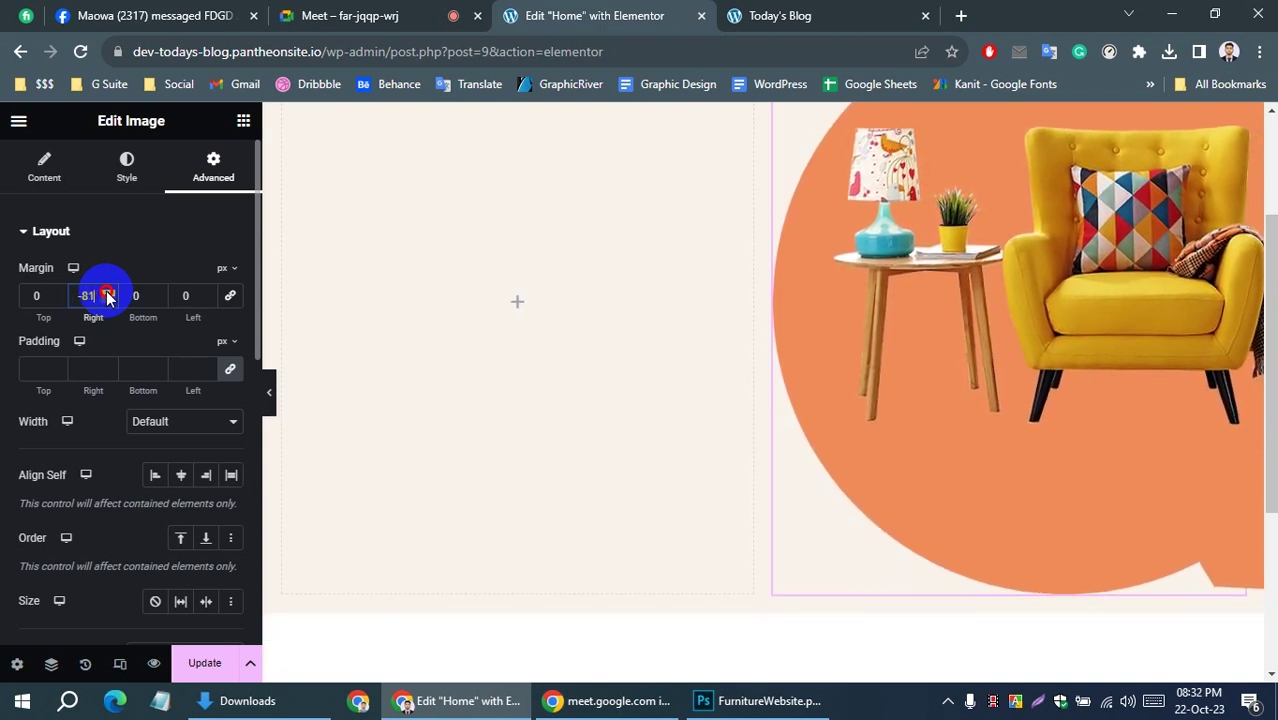
{"action": "left_click", "coordinate": [108, 294]}
{"action": "left_click", "coordinate": [108, 294]}
{"action": "left_click", "coordinate": [108, 294]}
{"action": "left_click", "coordinate": [108, 294]}
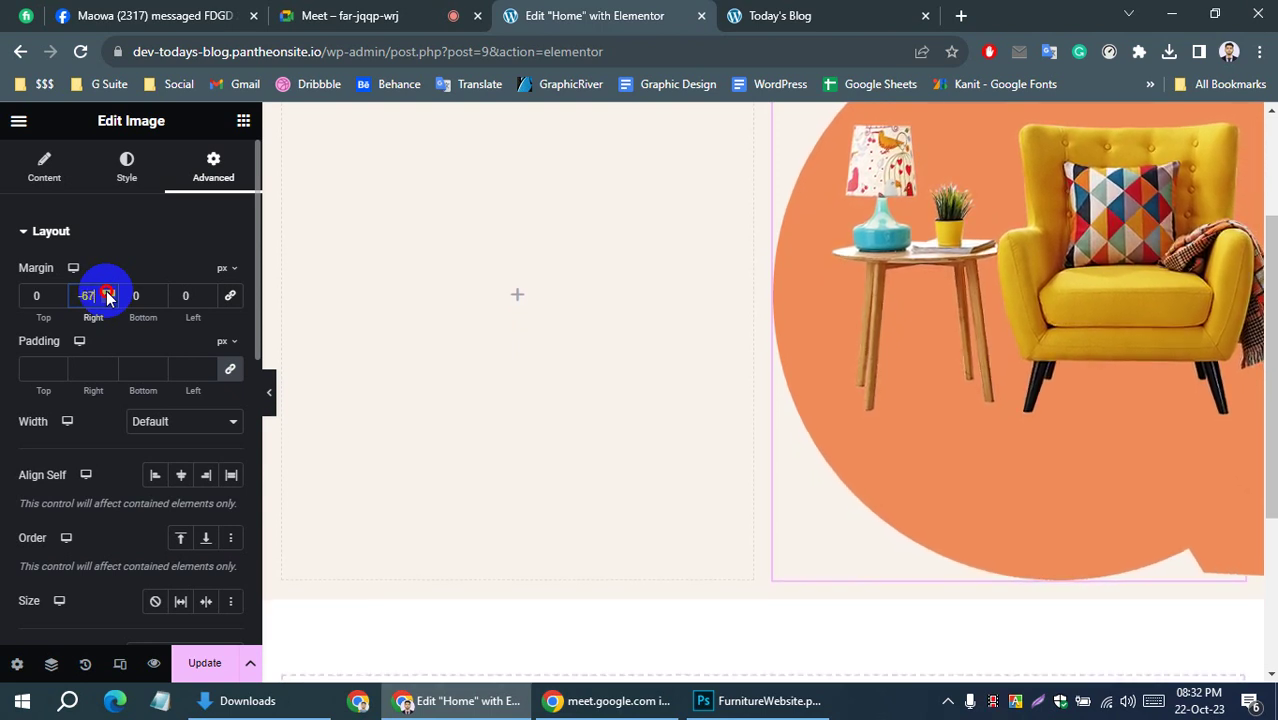
{"action": "left_click", "coordinate": [108, 294]}
{"action": "left_click", "coordinate": [108, 294]}
{"action": "left_click", "coordinate": [108, 294]}
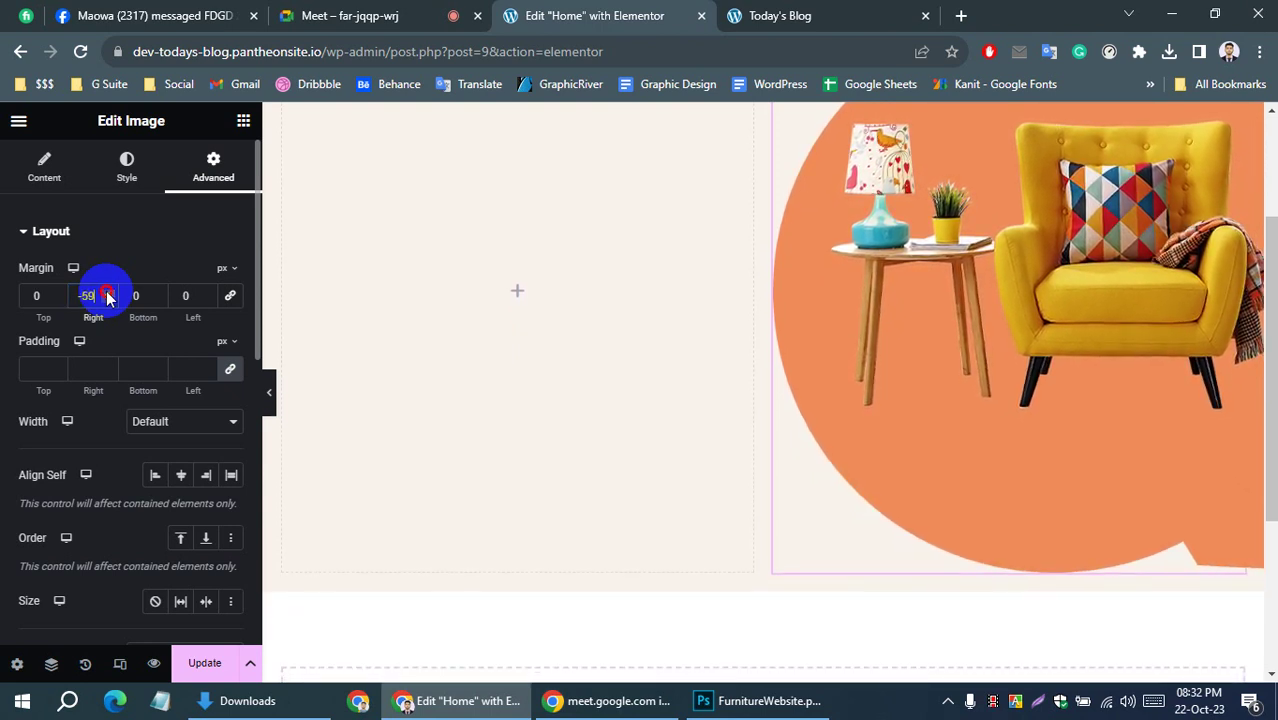
{"action": "left_click", "coordinate": [108, 294]}
{"action": "left_click", "coordinate": [108, 294]}
{"action": "left_click", "coordinate": [108, 294]}
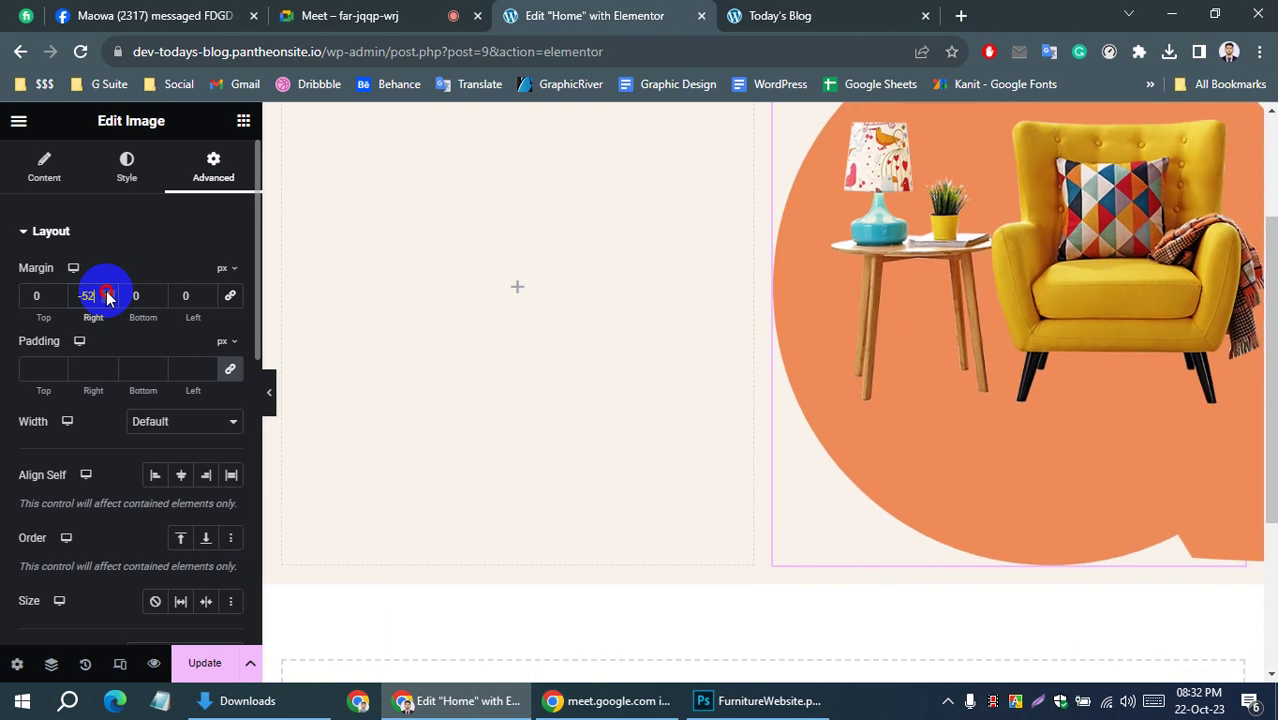
{"action": "left_click", "coordinate": [108, 294]}
{"action": "left_click", "coordinate": [108, 294]}
{"action": "left_click", "coordinate": [108, 294]}
{"action": "double_click", "coordinate": [108, 294]}
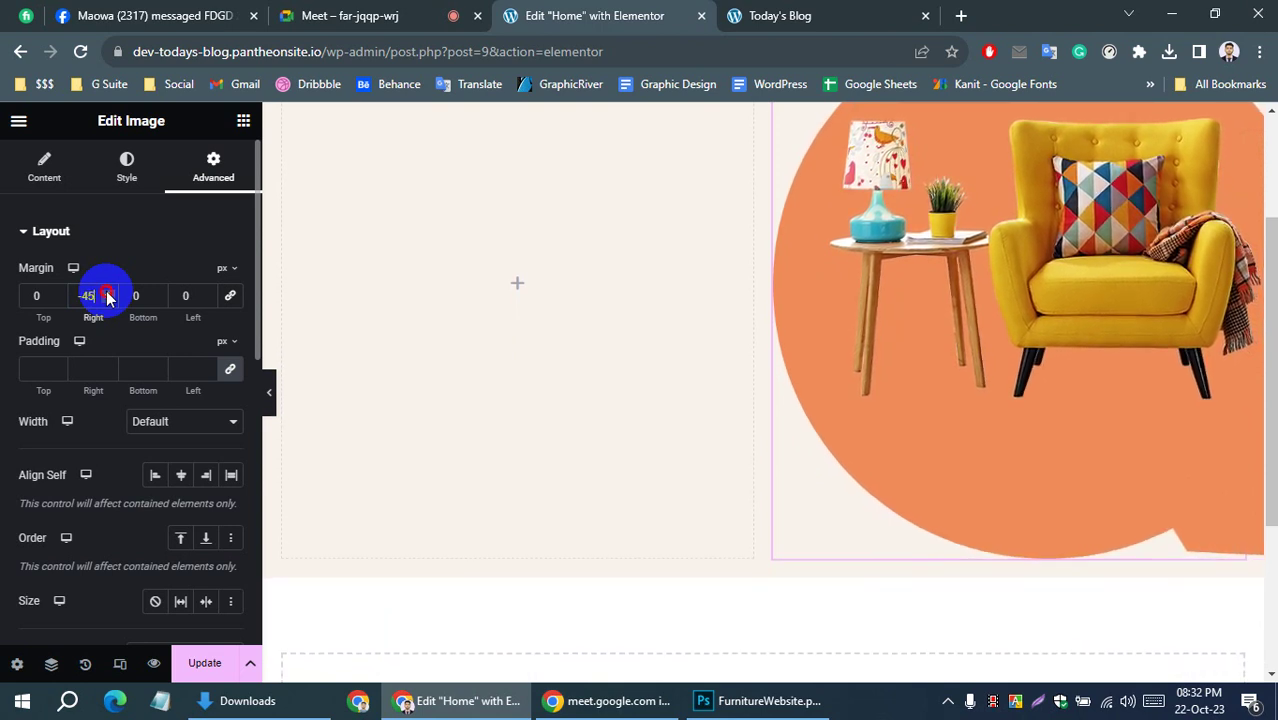
{"action": "double_click", "coordinate": [108, 294]}
{"action": "left_click", "coordinate": [108, 294]}
{"action": "double_click", "coordinate": [108, 294]}
{"action": "double_click", "coordinate": [108, 294]}
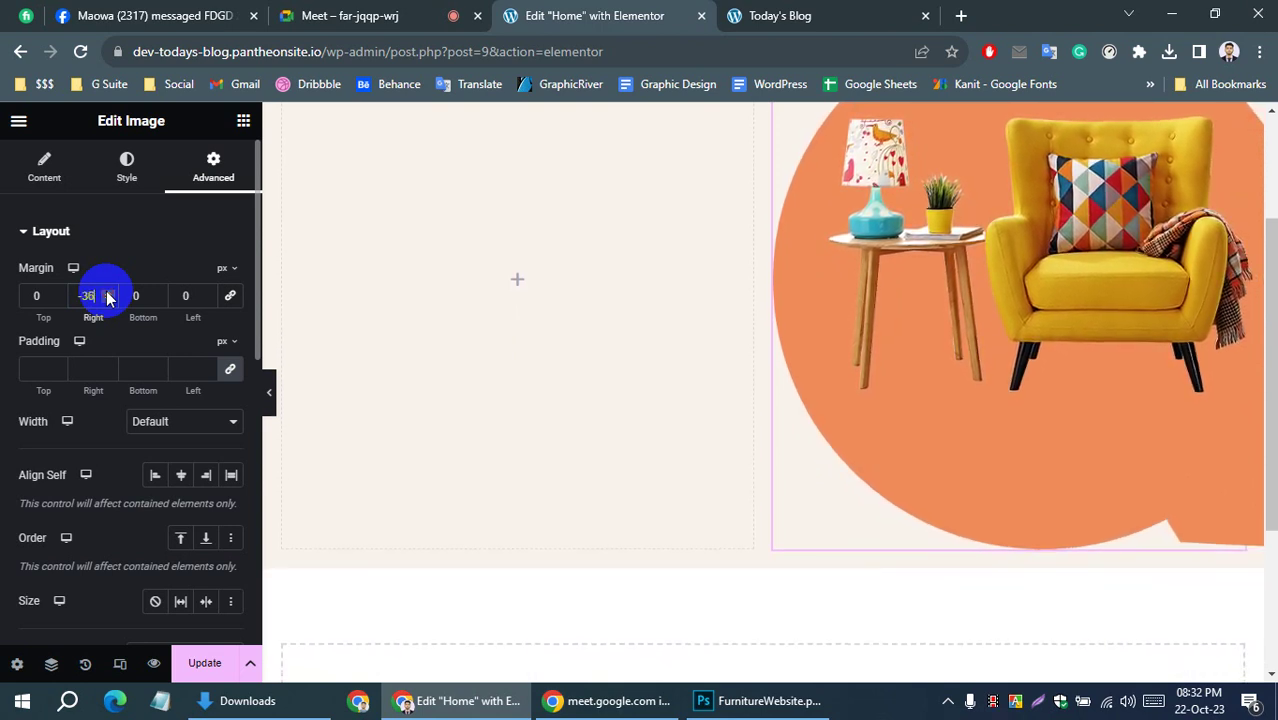
{"action": "double_click", "coordinate": [108, 294]}
{"action": "double_click", "coordinate": [108, 294]}
{"action": "double_click", "coordinate": [108, 294]}
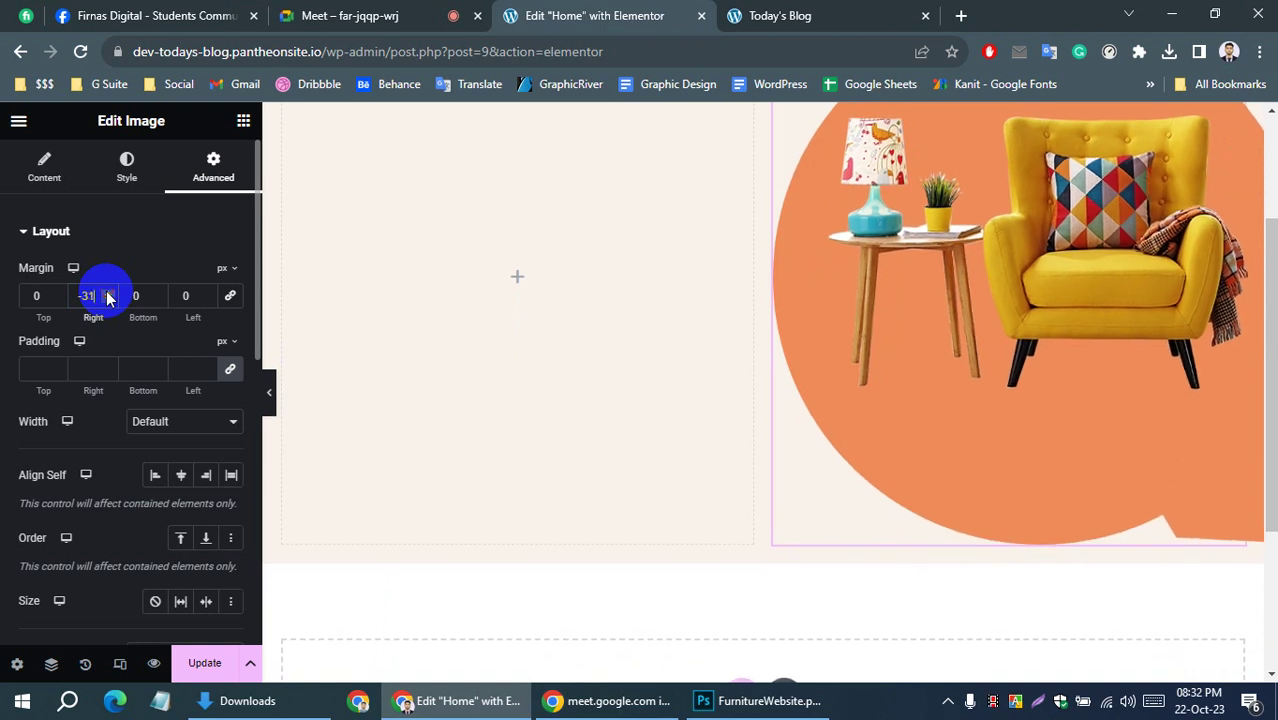
{"action": "double_click", "coordinate": [108, 294]}
{"action": "left_click", "coordinate": [108, 294]}
{"action": "scroll", "coordinate": [1013, 371], "scroll_direction": "up", "scroll_amount": 2}
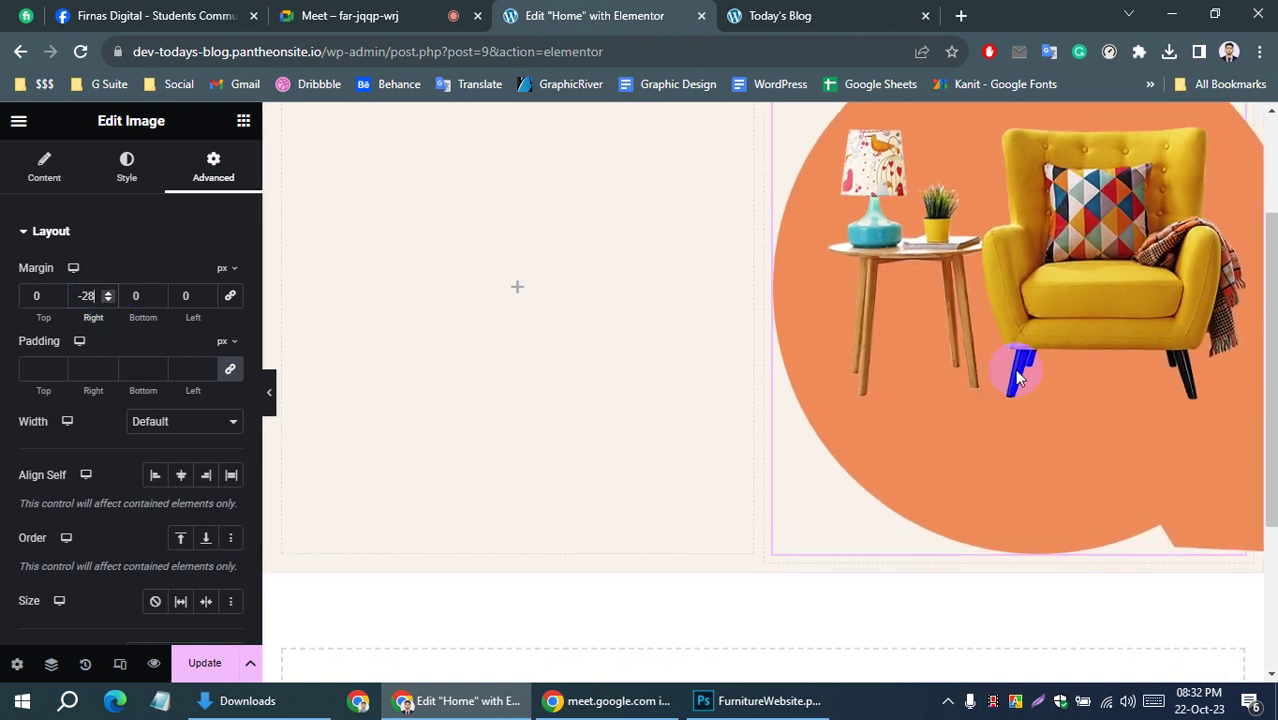
{"action": "scroll", "coordinate": [993, 371], "scroll_direction": "down", "scroll_amount": 1}
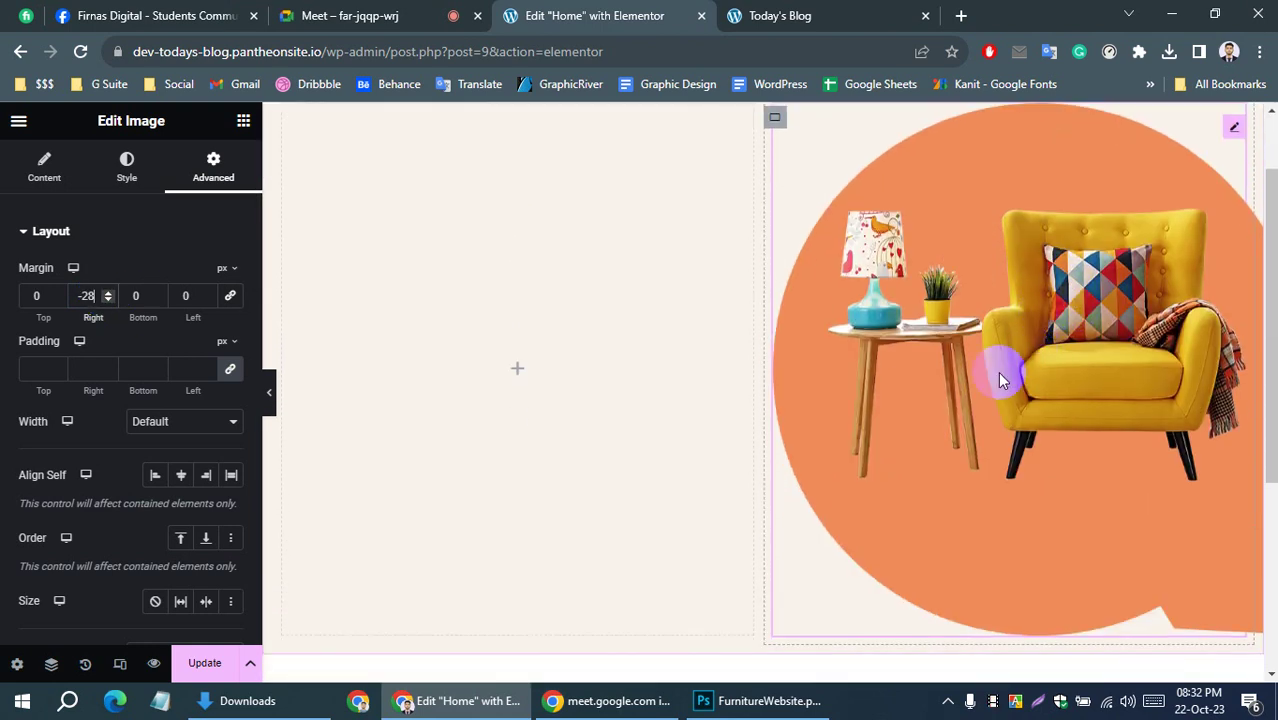
{"action": "left_click", "coordinate": [765, 701]}
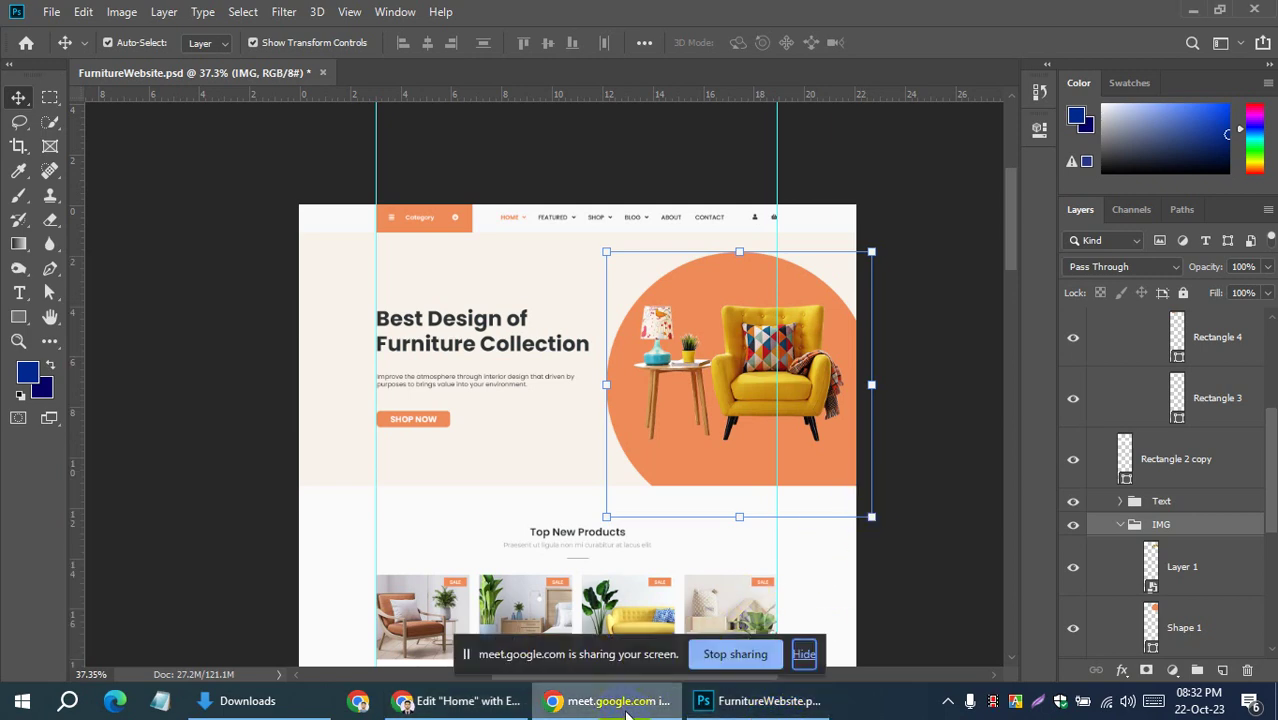
{"action": "left_click", "coordinate": [455, 701]}
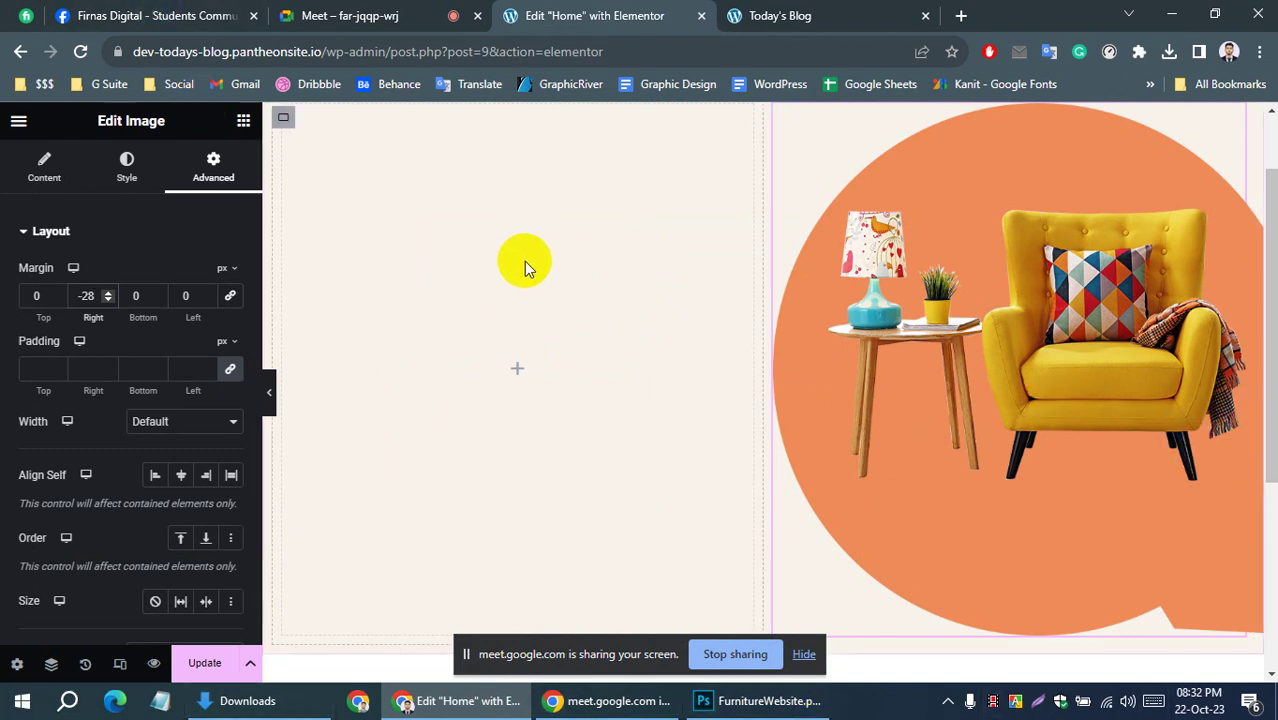
Check the chair image's placement on the canvas and save the Home page with Update
{"action": "scroll", "coordinate": [1090, 335], "scroll_direction": "down", "scroll_amount": 2}
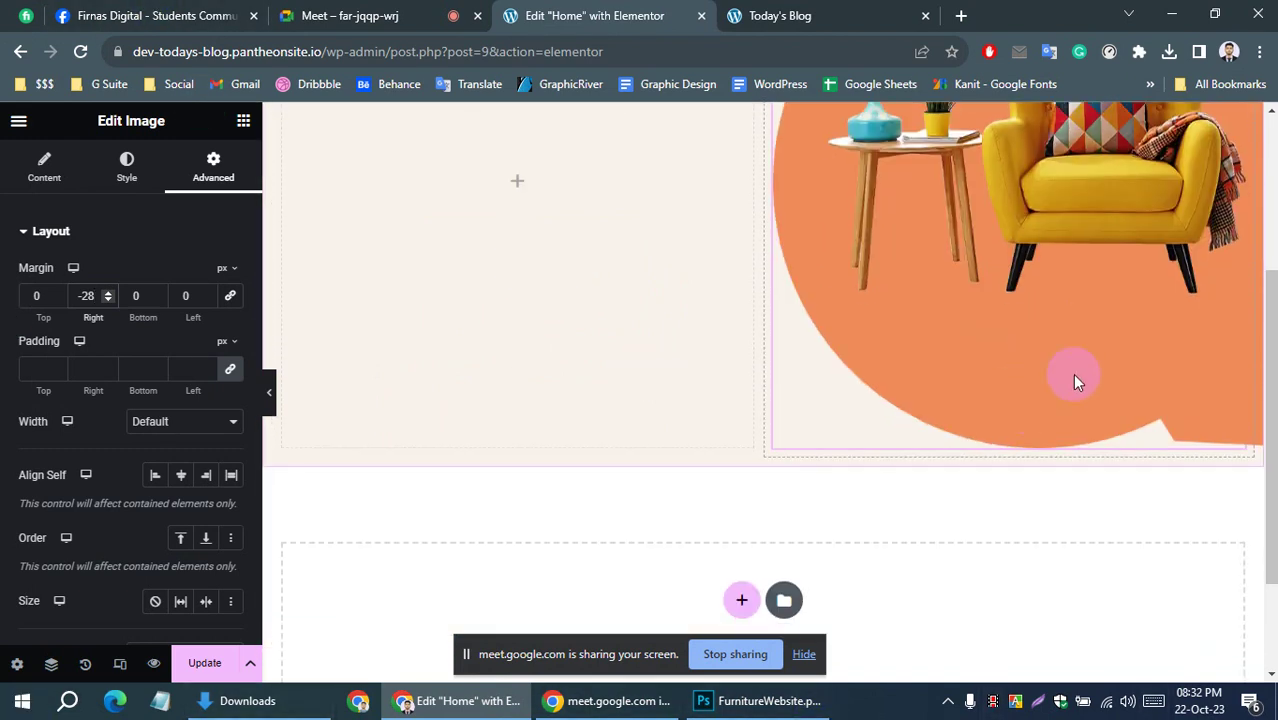
{"action": "scroll", "coordinate": [1072, 375], "scroll_direction": "up", "scroll_amount": 1}
{"action": "scroll", "coordinate": [1134, 328], "scroll_direction": "up", "scroll_amount": 1}
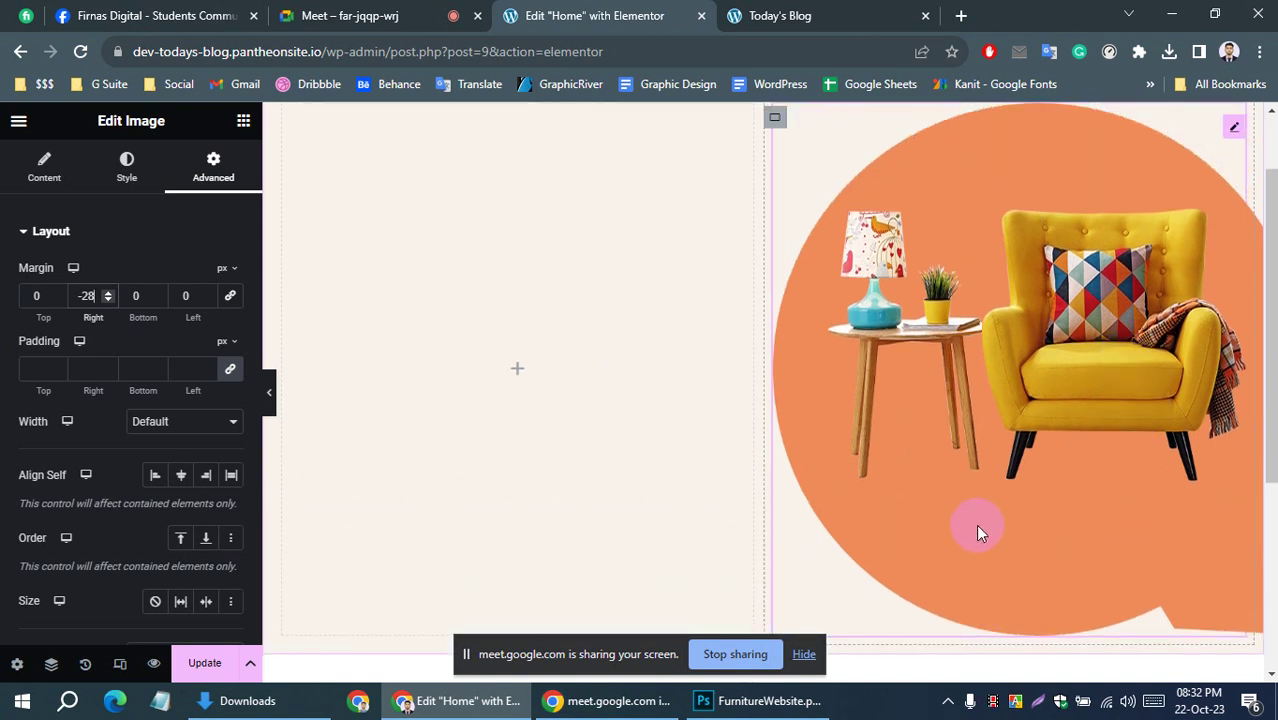
{"action": "scroll", "coordinate": [978, 530], "scroll_direction": "down", "scroll_amount": 2}
{"action": "left_click", "coordinate": [1033, 391]}
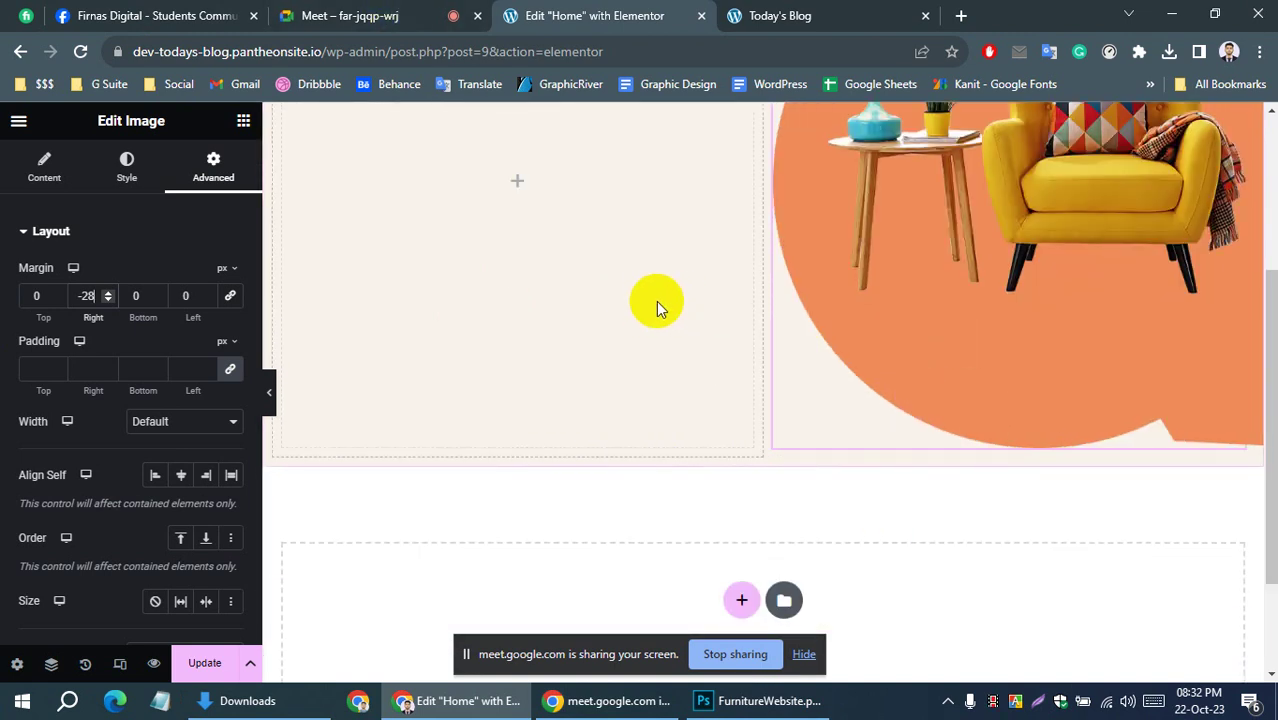
{"action": "scroll", "coordinate": [700, 330], "scroll_direction": "up", "scroll_amount": 3}
{"action": "scroll", "coordinate": [1150, 300], "scroll_direction": "down", "scroll_amount": 2}
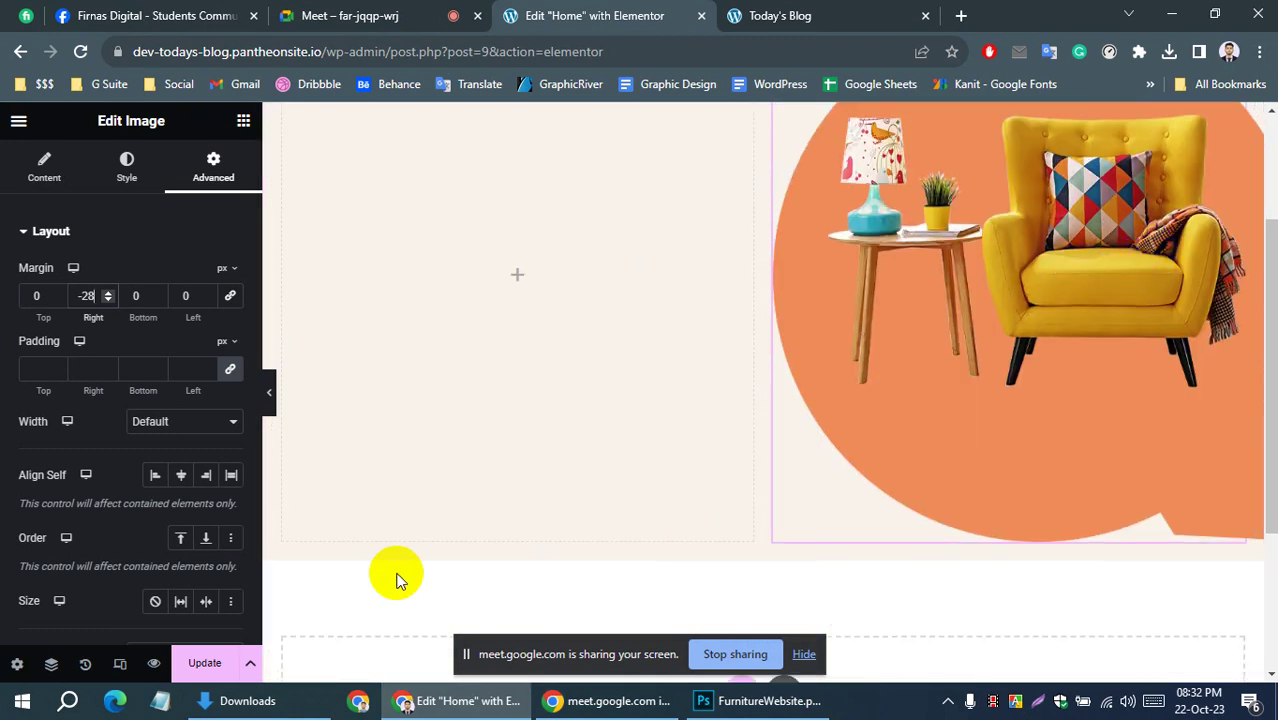
{"action": "scroll", "coordinate": [157, 590], "scroll_direction": "down", "scroll_amount": 2}
{"action": "left_click", "coordinate": [204, 663]}
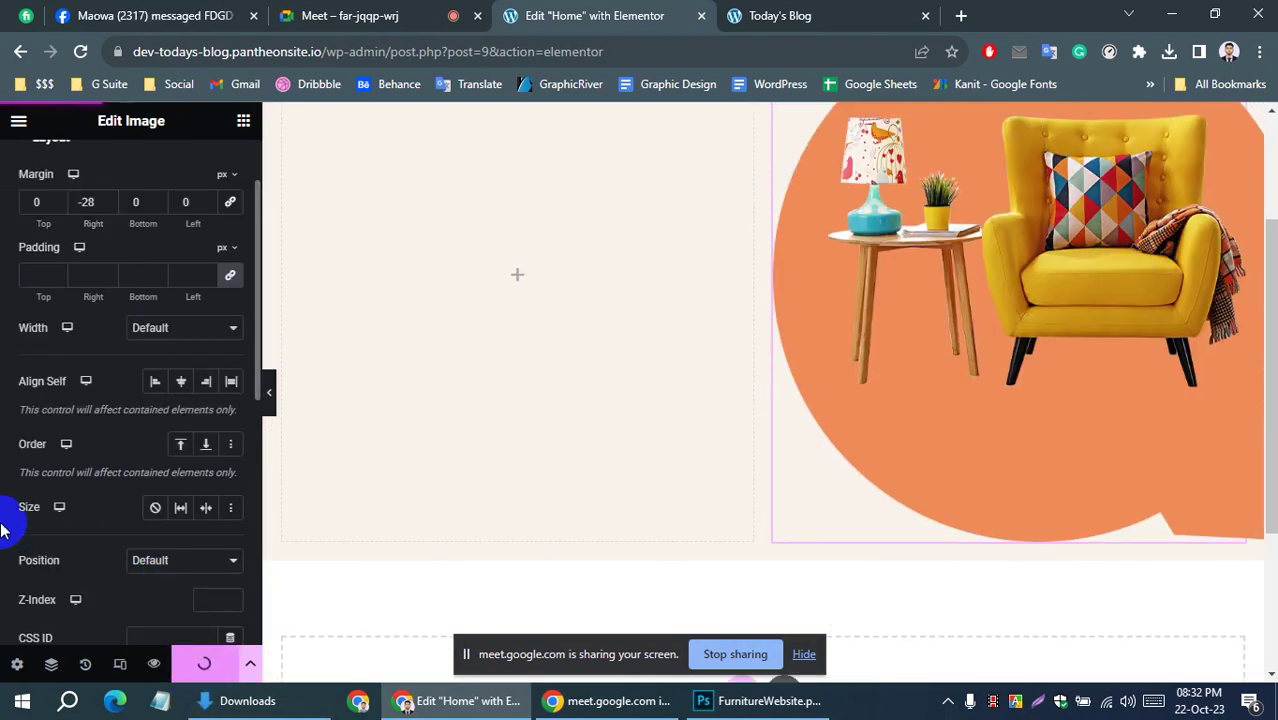
{"action": "left_click", "coordinate": [790, 15]}
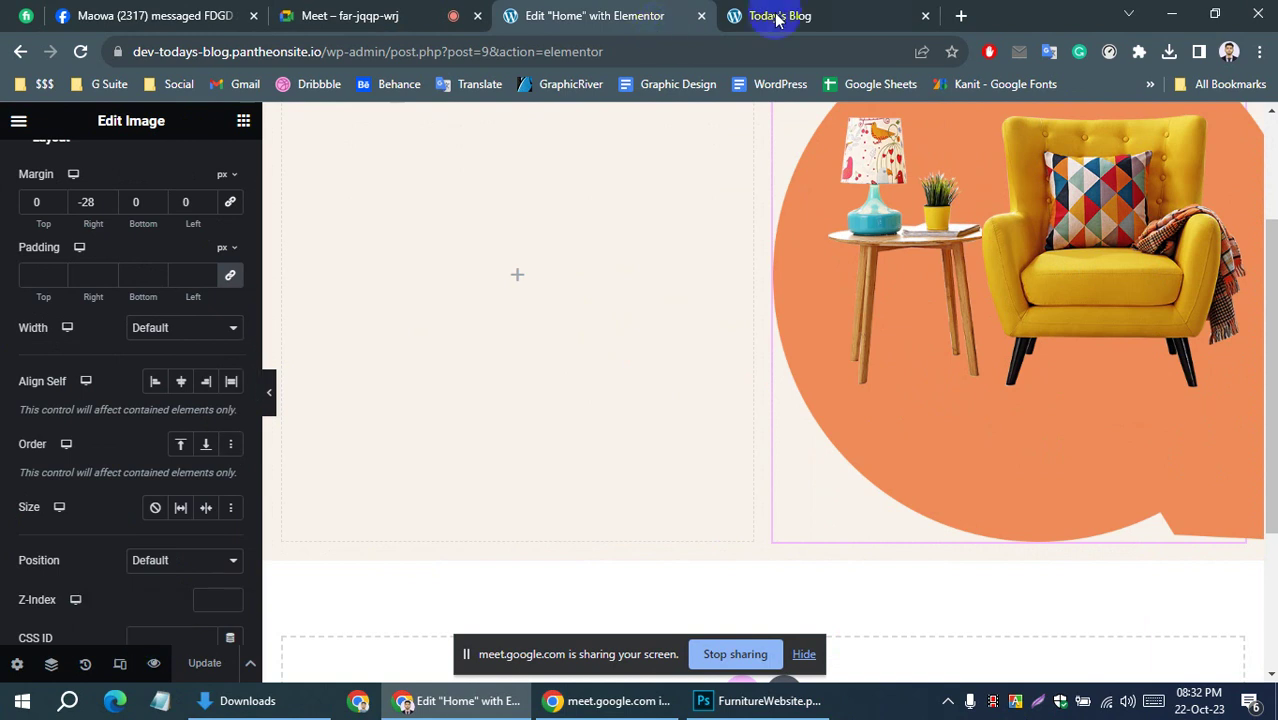
{"action": "key", "text": "F5"}
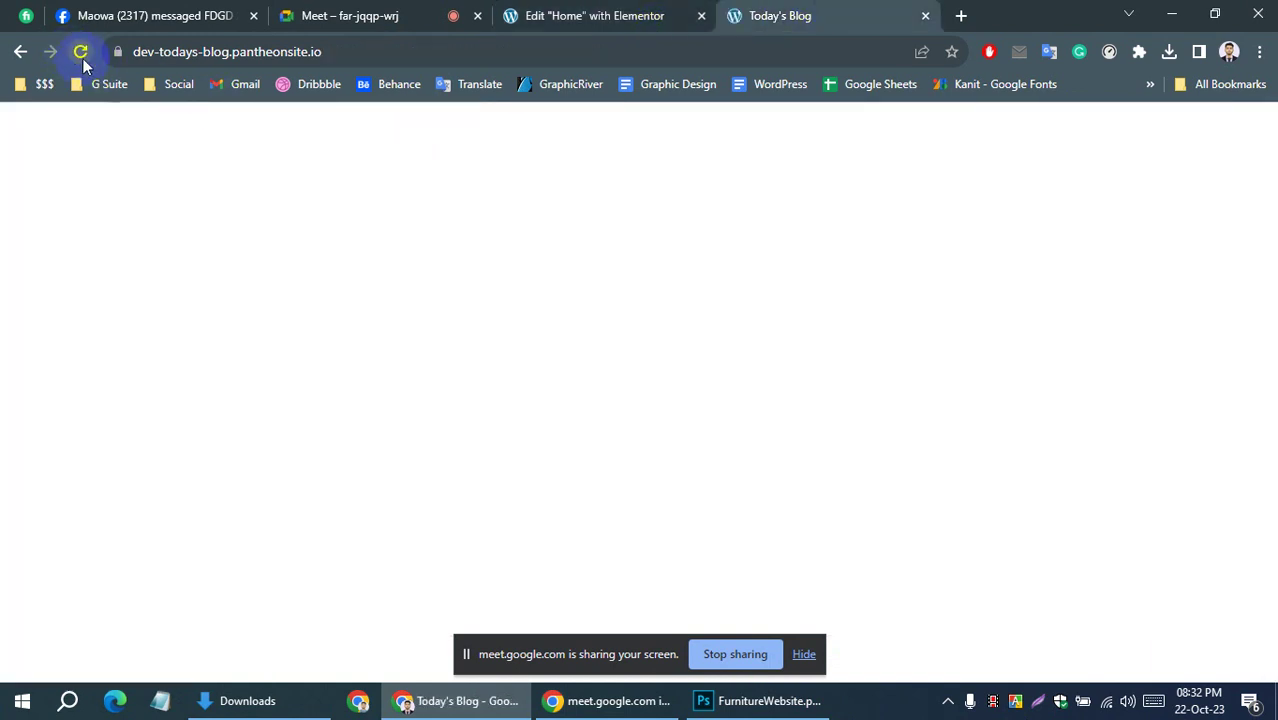
{"action": "left_click", "coordinate": [82, 55]}
{"action": "left_click", "coordinate": [805, 655]}
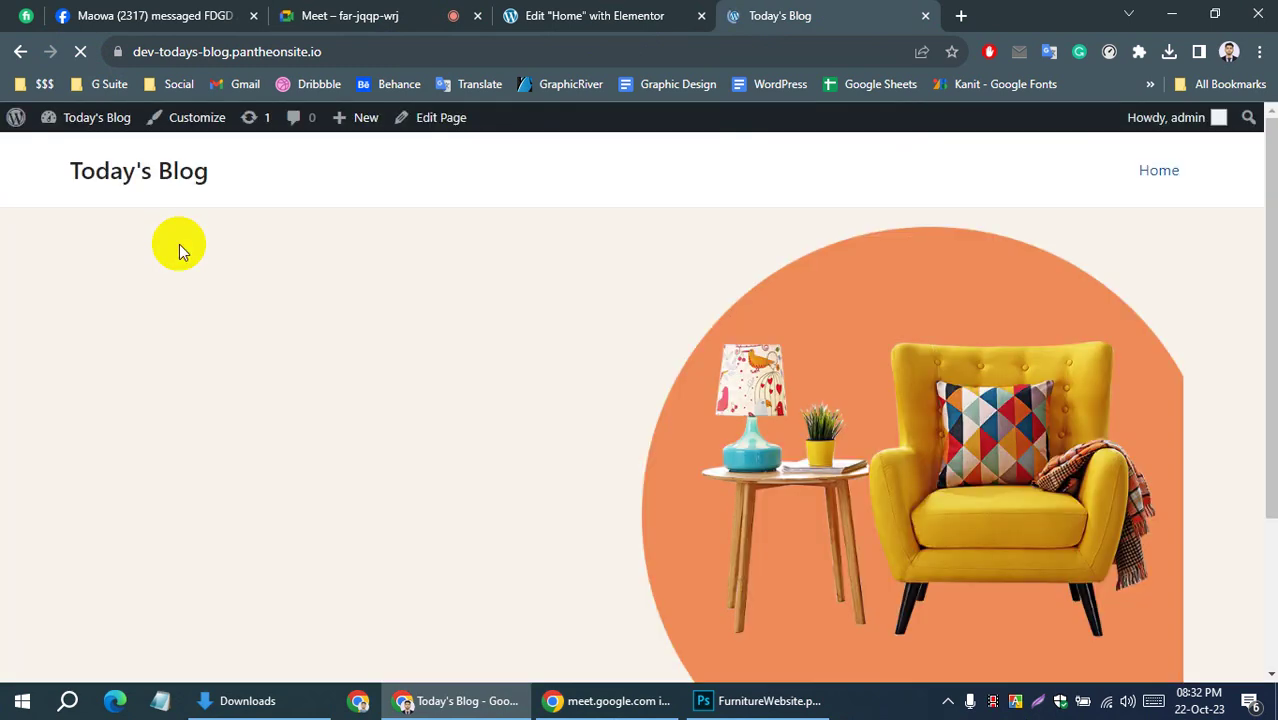
{"action": "scroll", "coordinate": [940, 352], "scroll_direction": "down", "scroll_amount": 2}
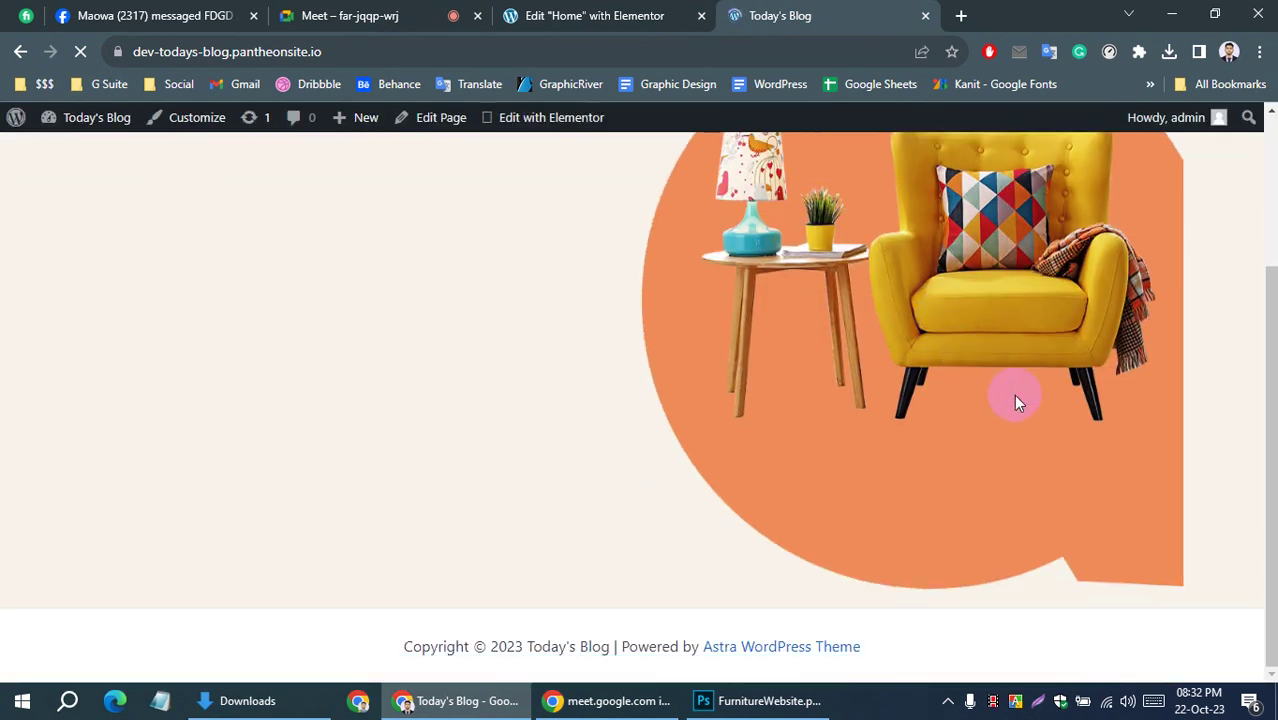
{"action": "scroll", "coordinate": [1078, 428], "scroll_direction": "down", "scroll_amount": 2}
{"action": "scroll", "coordinate": [1104, 418], "scroll_direction": "up", "scroll_amount": 3}
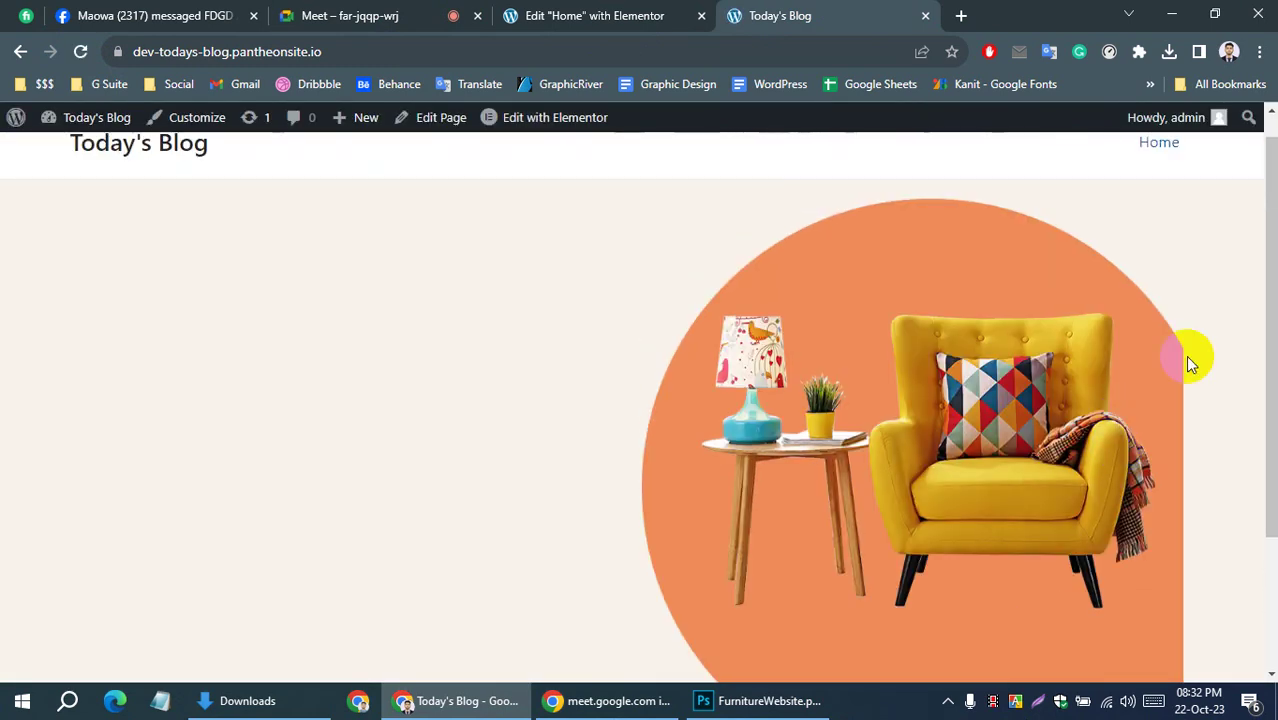
{"action": "left_click", "coordinate": [420, 15]}
{"action": "left_click", "coordinate": [610, 18]}
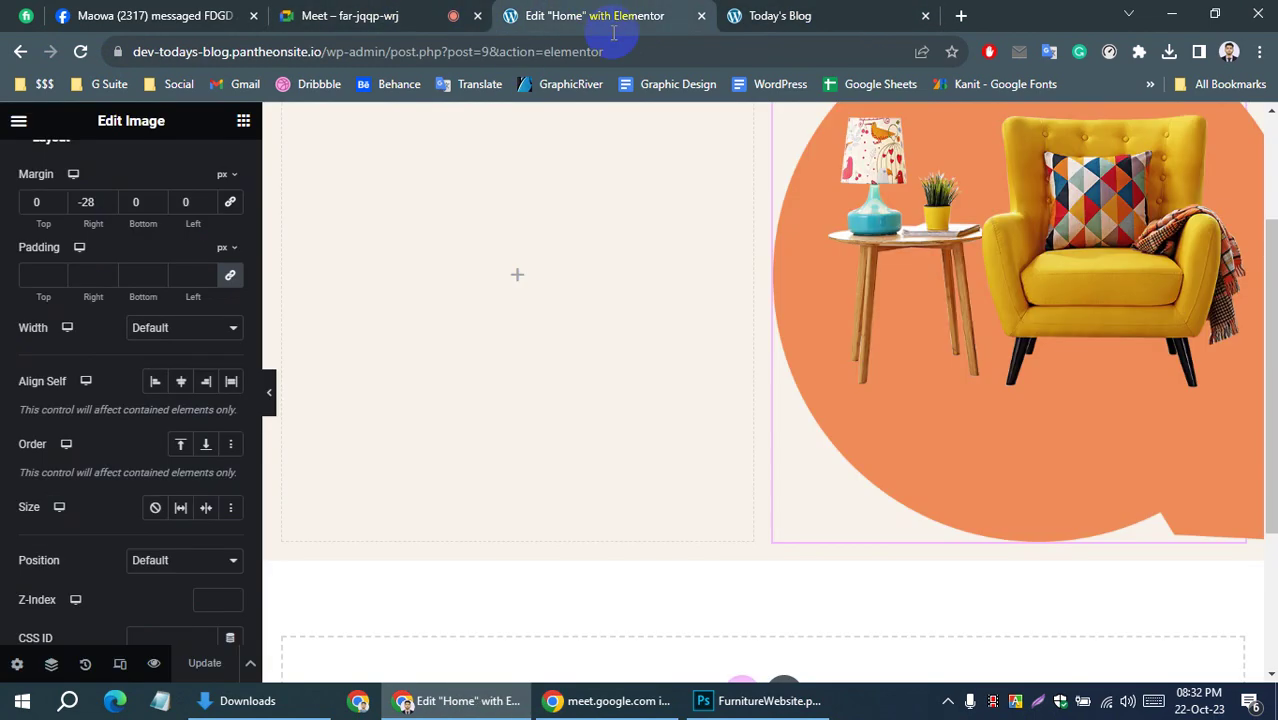
Set the chair image's right margin to -100 px and preview the hero full-width
{"action": "left_click", "coordinate": [272, 398]}
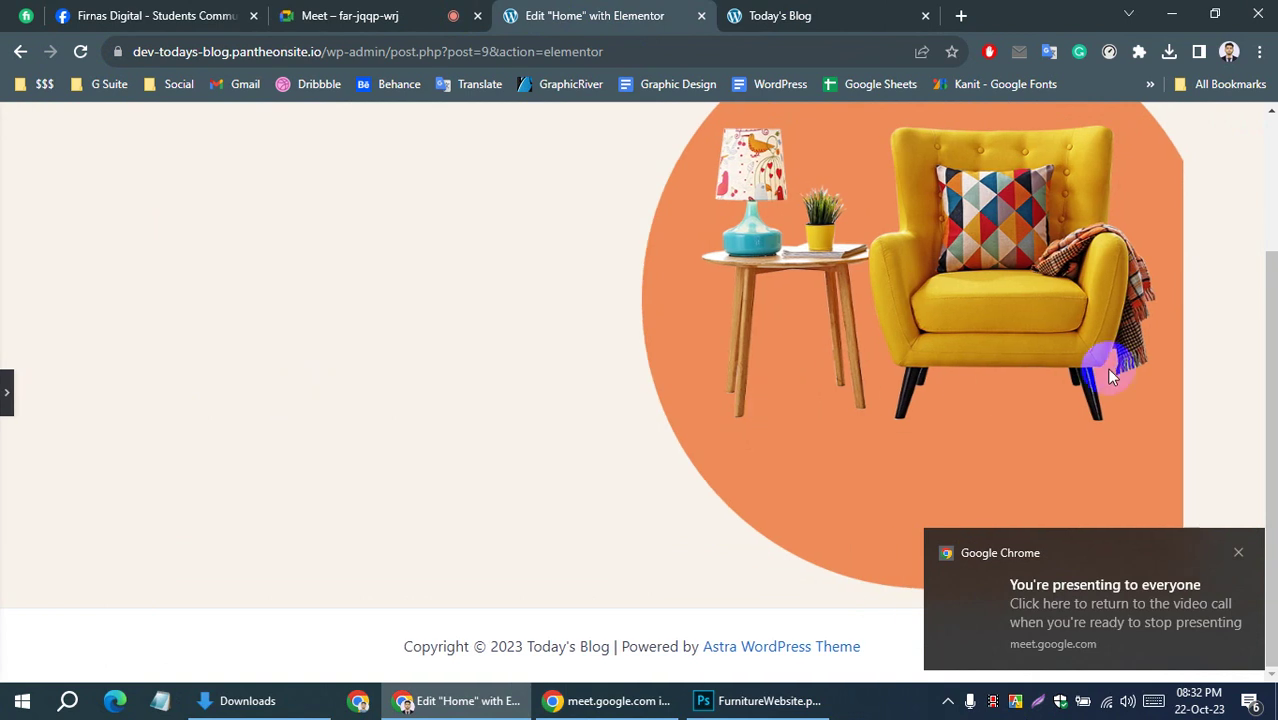
{"action": "left_click", "coordinate": [8, 392]}
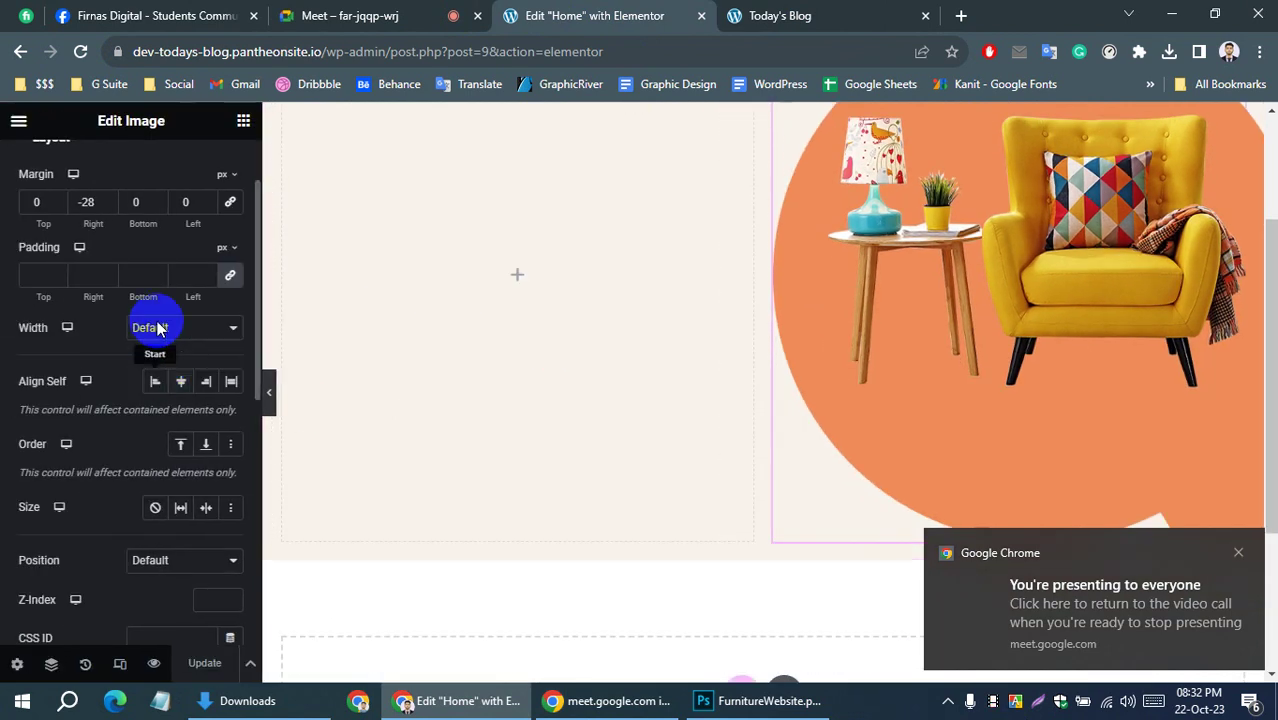
{"action": "left_click", "coordinate": [150, 205]}
{"action": "left_click", "coordinate": [88, 213]}
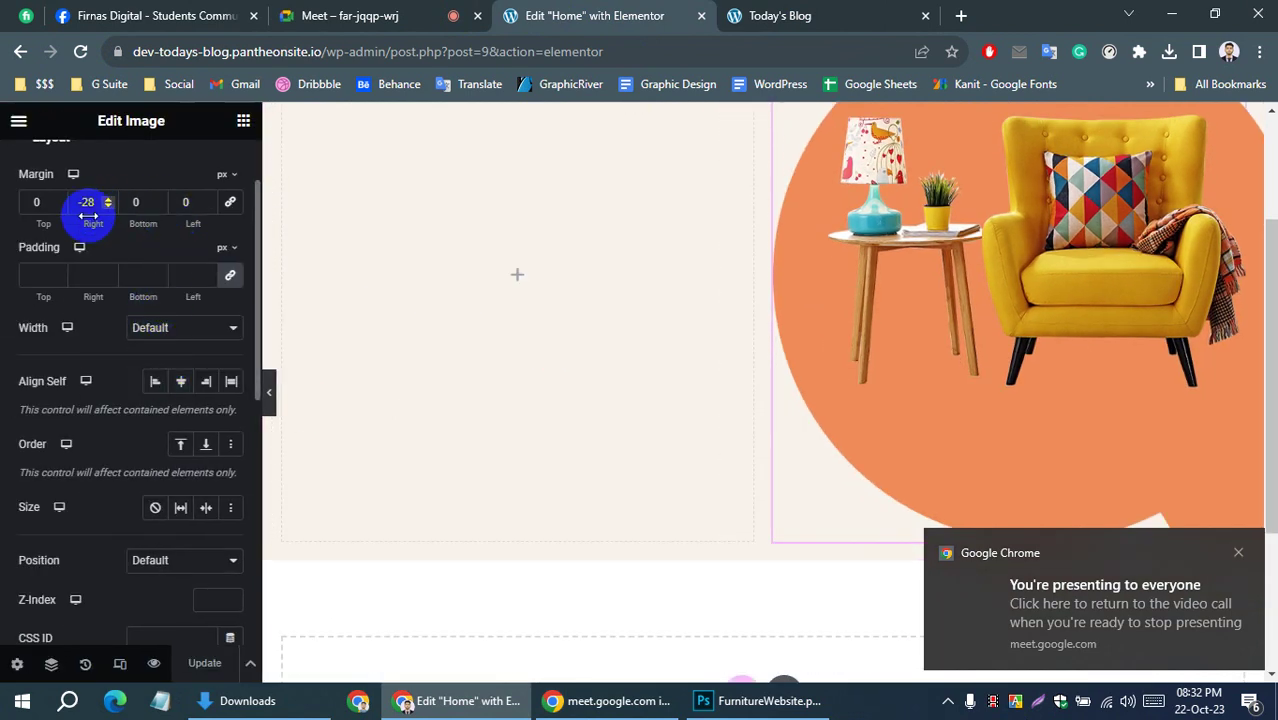
{"action": "scroll", "coordinate": [88, 285], "scroll_direction": "up", "scroll_amount": 1}
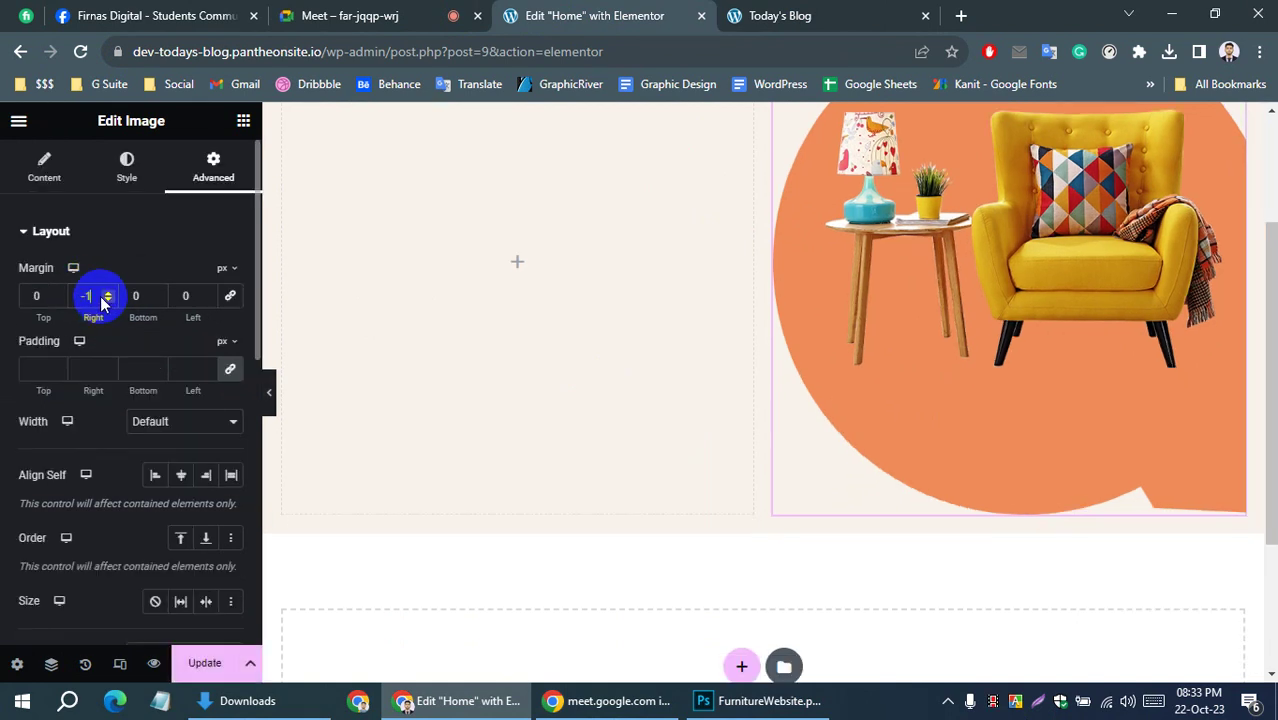
{"action": "type", "text": "-100"}
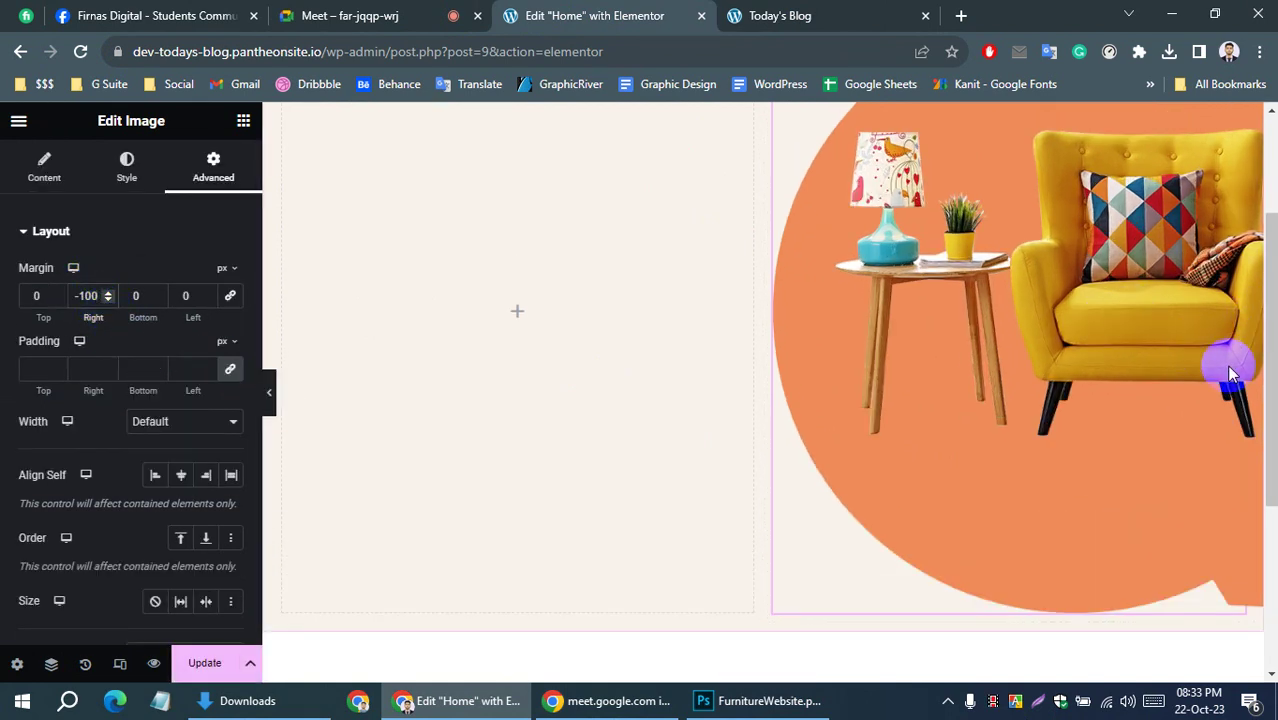
{"action": "left_click", "coordinate": [268, 393]}
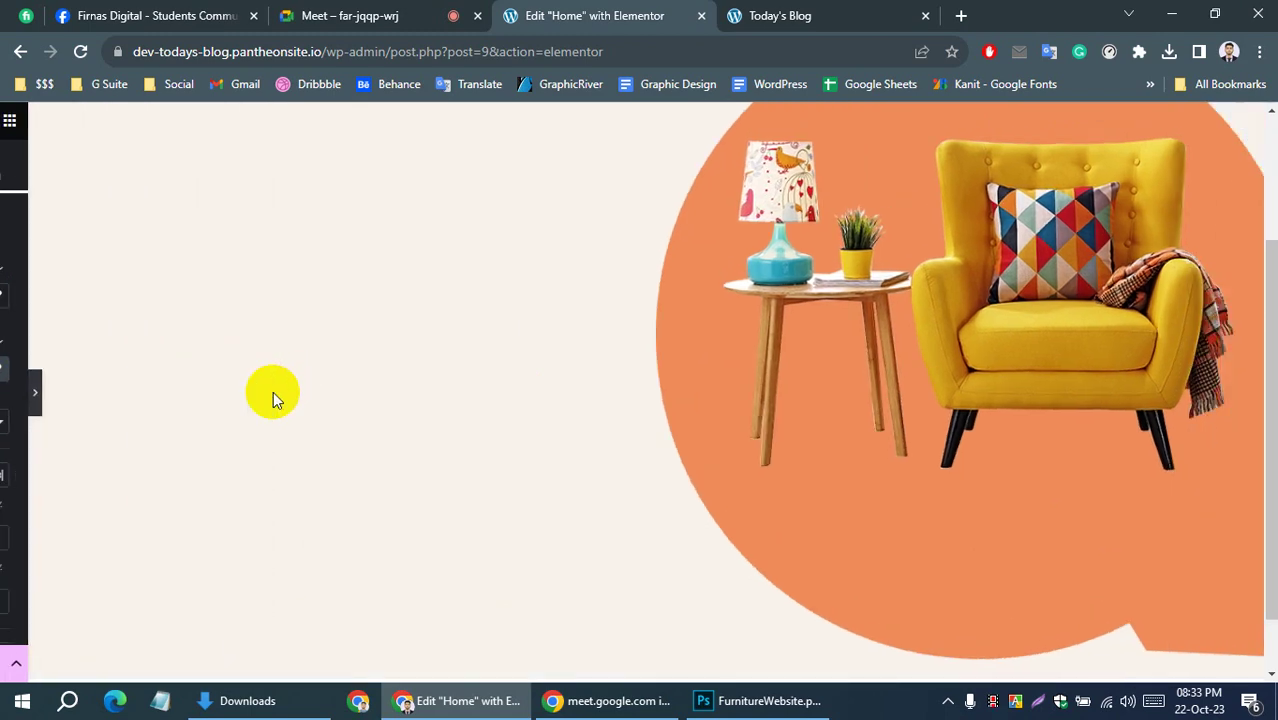
{"action": "scroll", "coordinate": [1230, 460], "scroll_direction": "down", "scroll_amount": 1}
{"action": "scroll", "coordinate": [1200, 470], "scroll_direction": "up", "scroll_amount": 2}
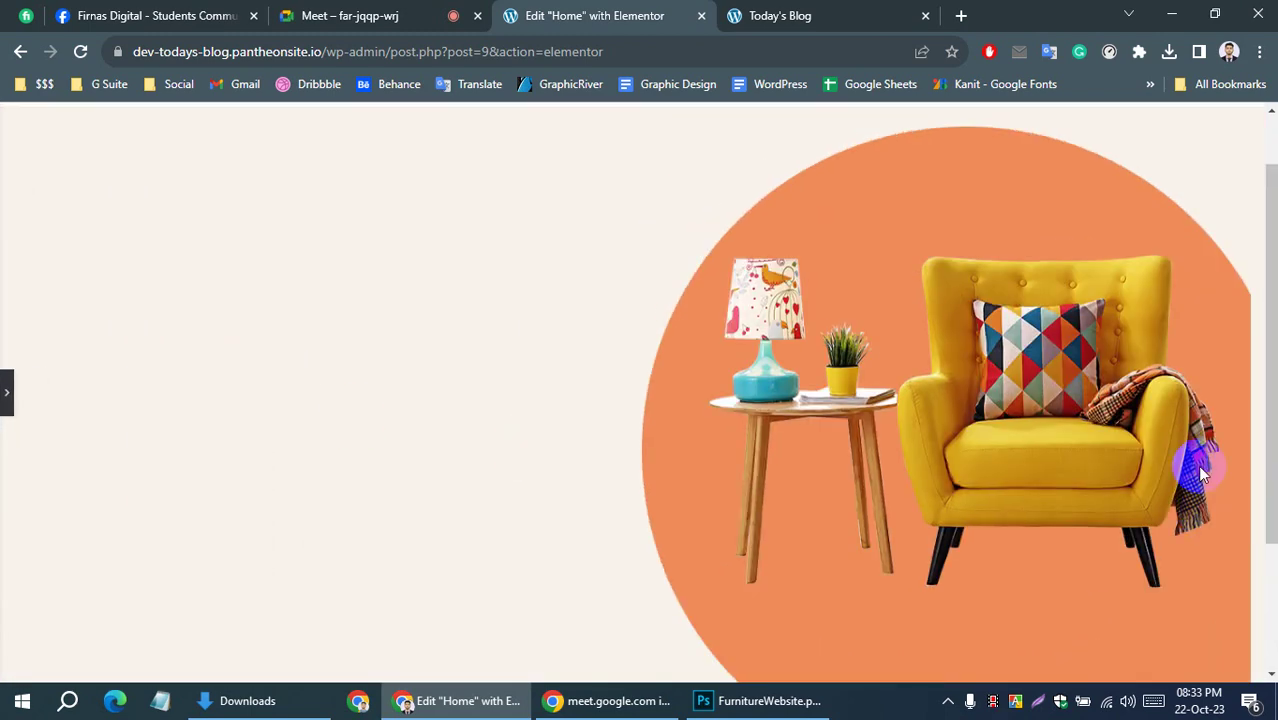
{"action": "scroll", "coordinate": [925, 412], "scroll_direction": "up", "scroll_amount": 1}
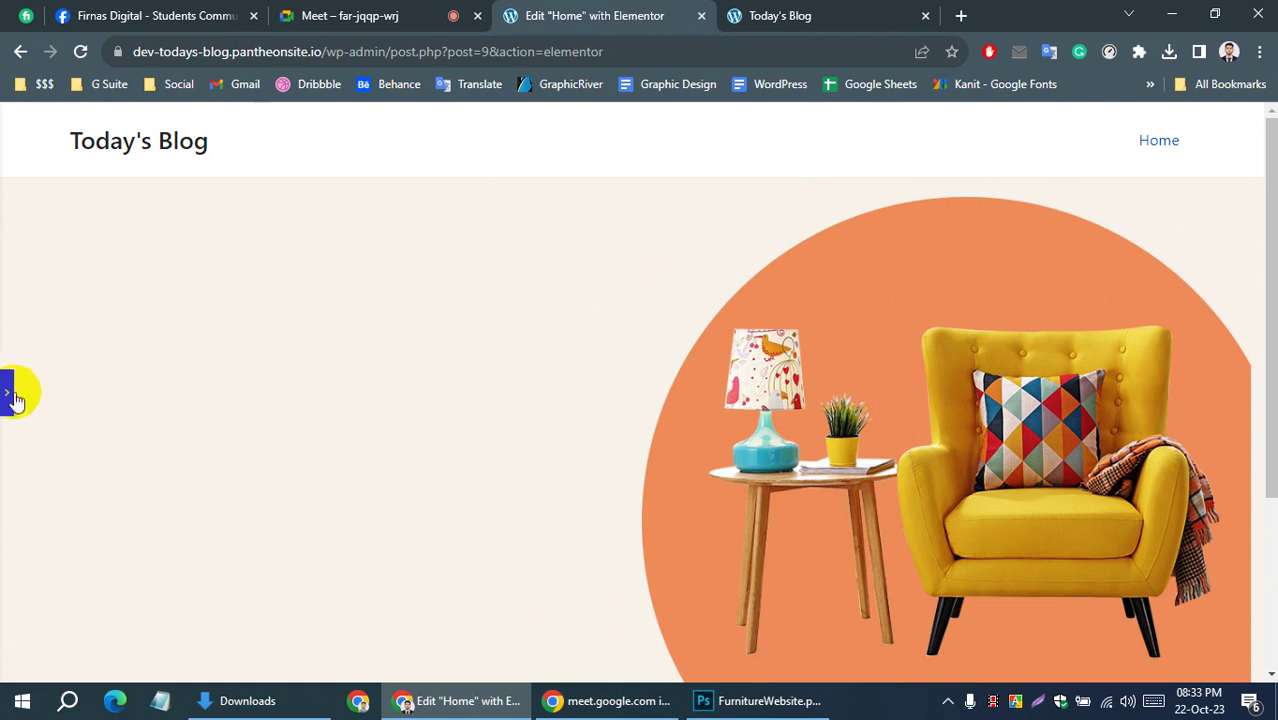
Correct the right margin to -120 px and preview the layout again
{"action": "left_click", "coordinate": [5, 397]}
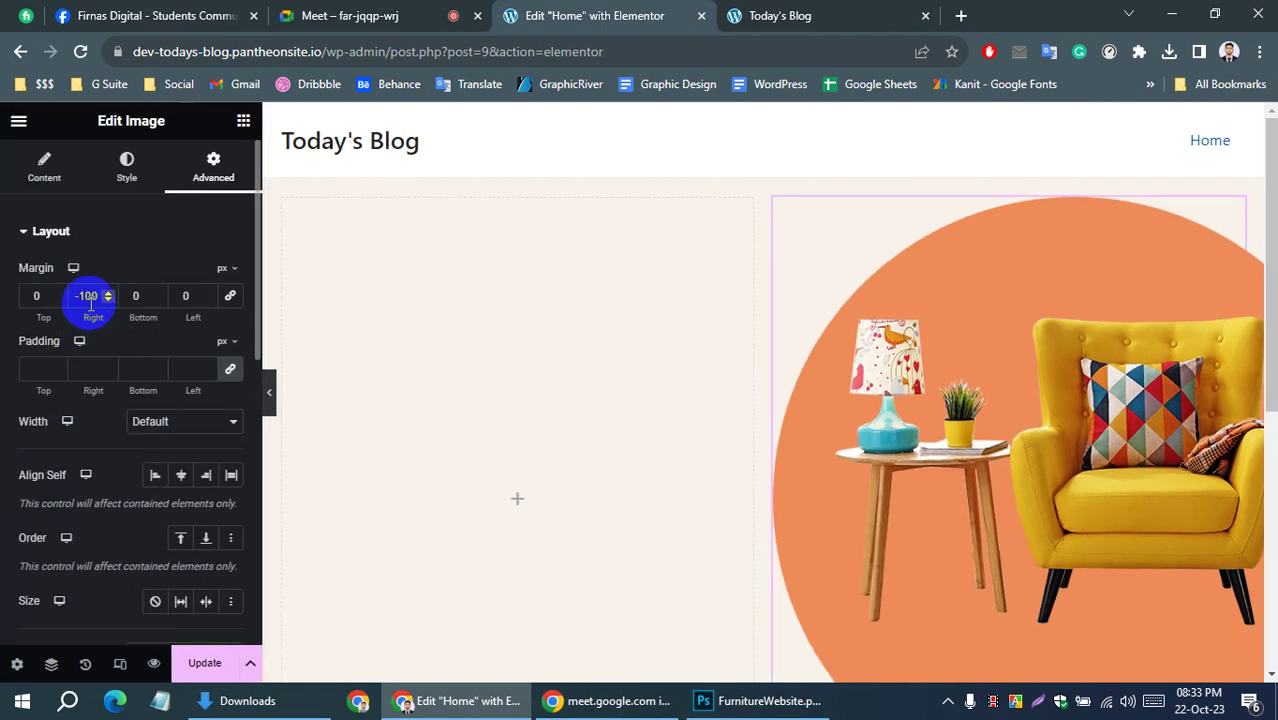
{"action": "key", "text": "BackSpace"}
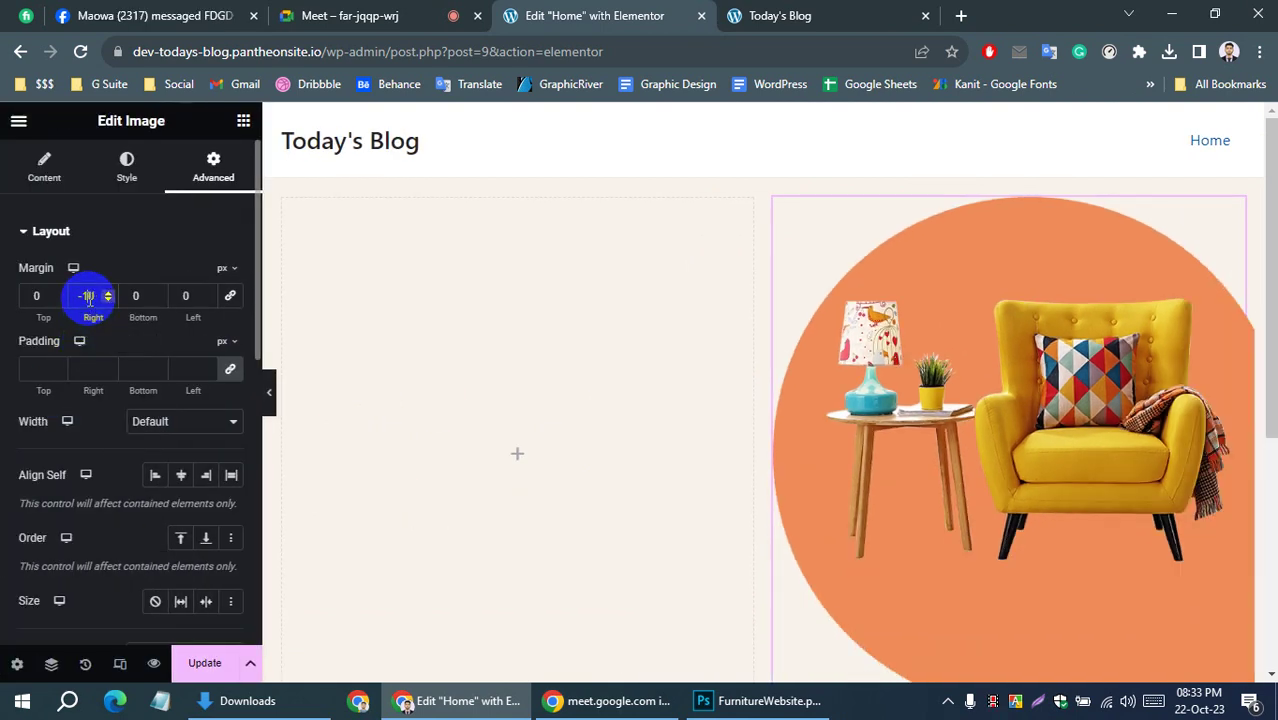
{"action": "type", "text": "2"}
{"action": "left_click", "coordinate": [115, 245]}
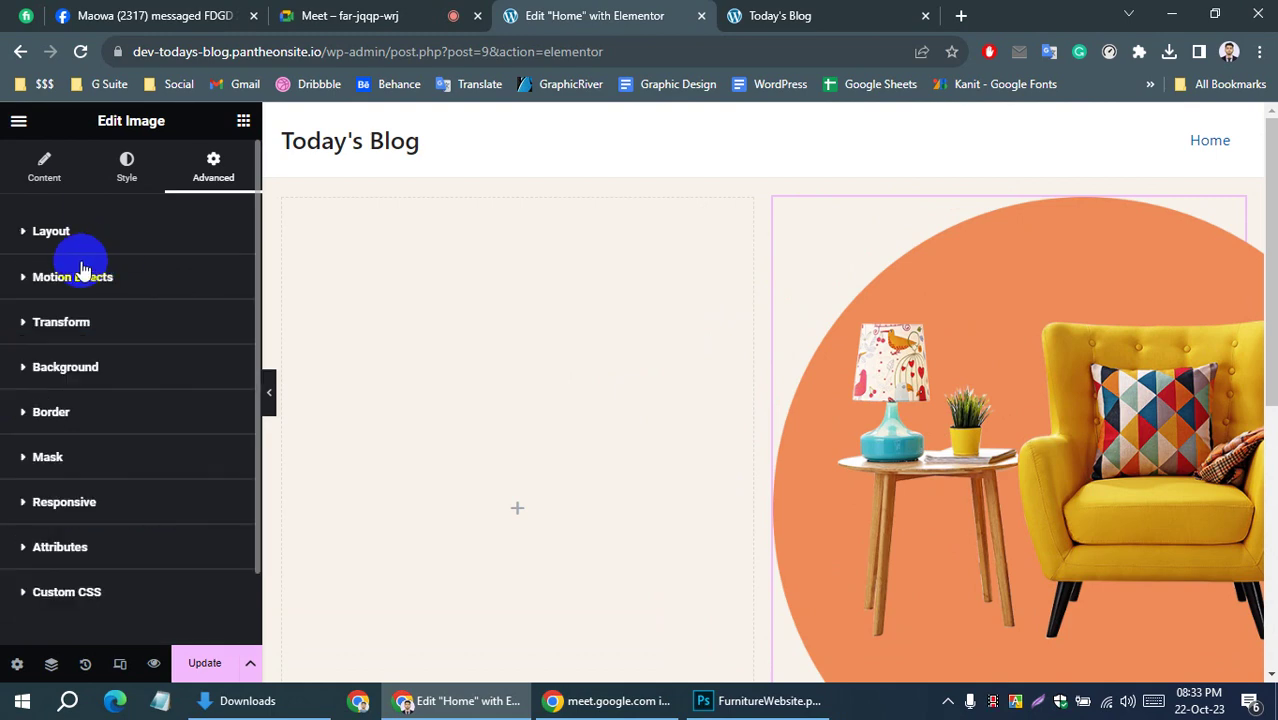
{"action": "left_click", "coordinate": [110, 245]}
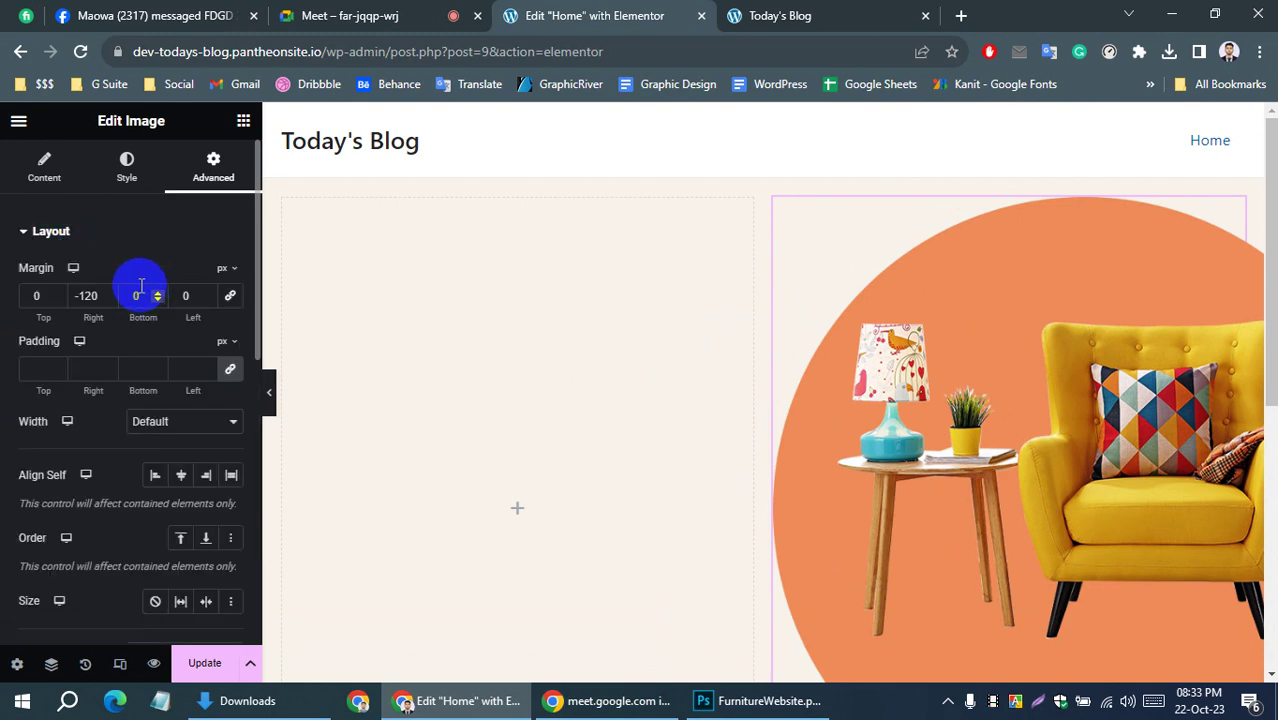
{"action": "left_click", "coordinate": [268, 394]}
{"action": "scroll", "coordinate": [902, 425], "scroll_direction": "down", "scroll_amount": 1}
{"action": "scroll", "coordinate": [902, 425], "scroll_direction": "down", "scroll_amount": 2}
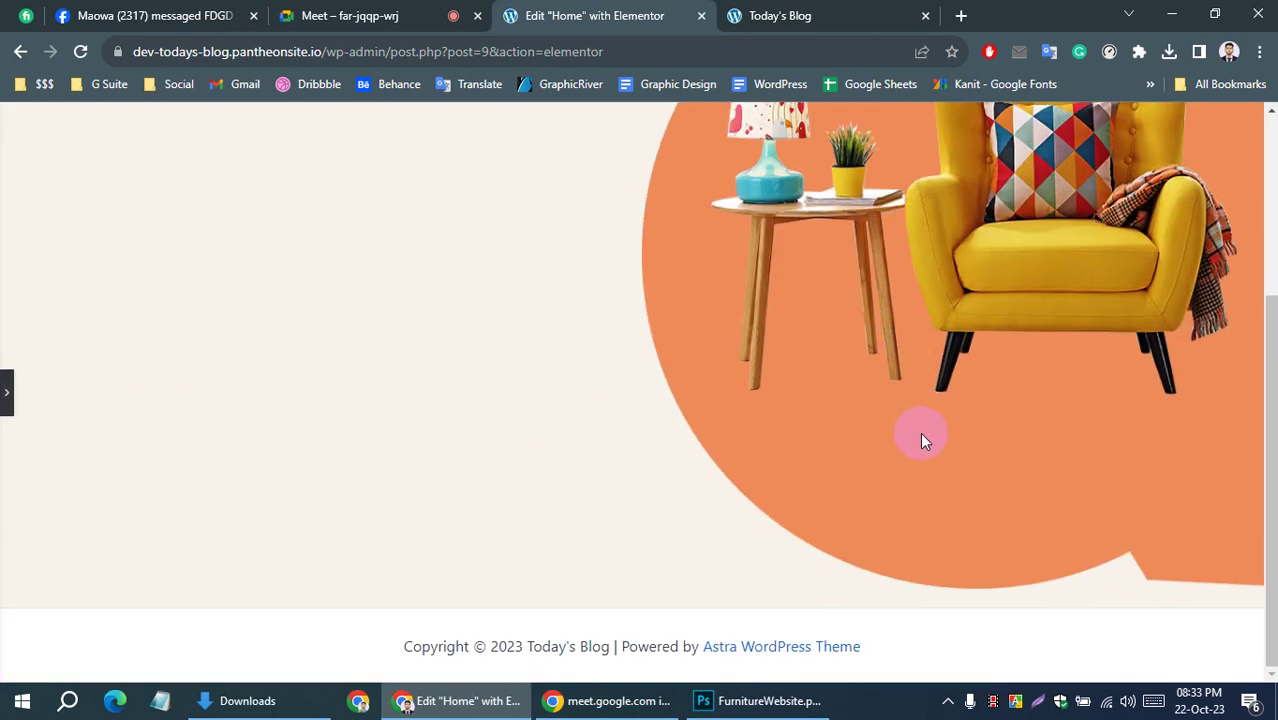
{"action": "scroll", "coordinate": [1129, 482], "scroll_direction": "up", "scroll_amount": 1}
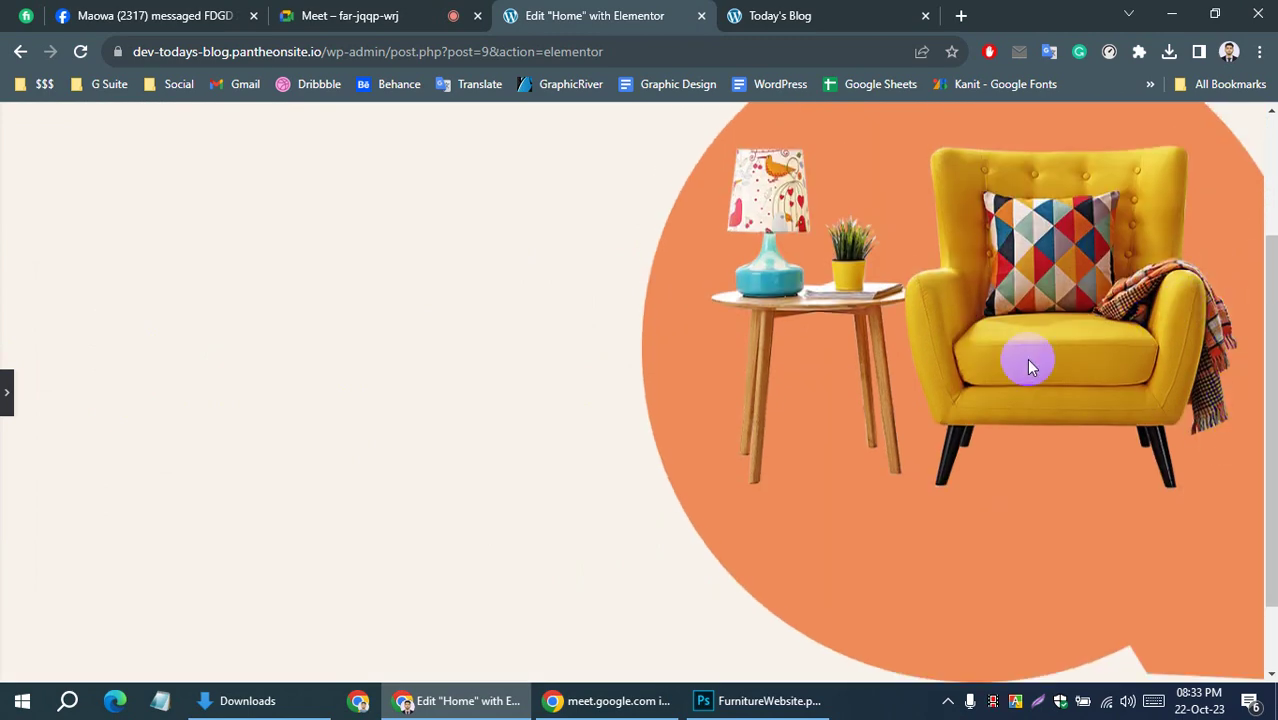
Compare the Elementor hero preview against the Photoshop mockup
{"action": "left_click", "coordinate": [760, 700]}
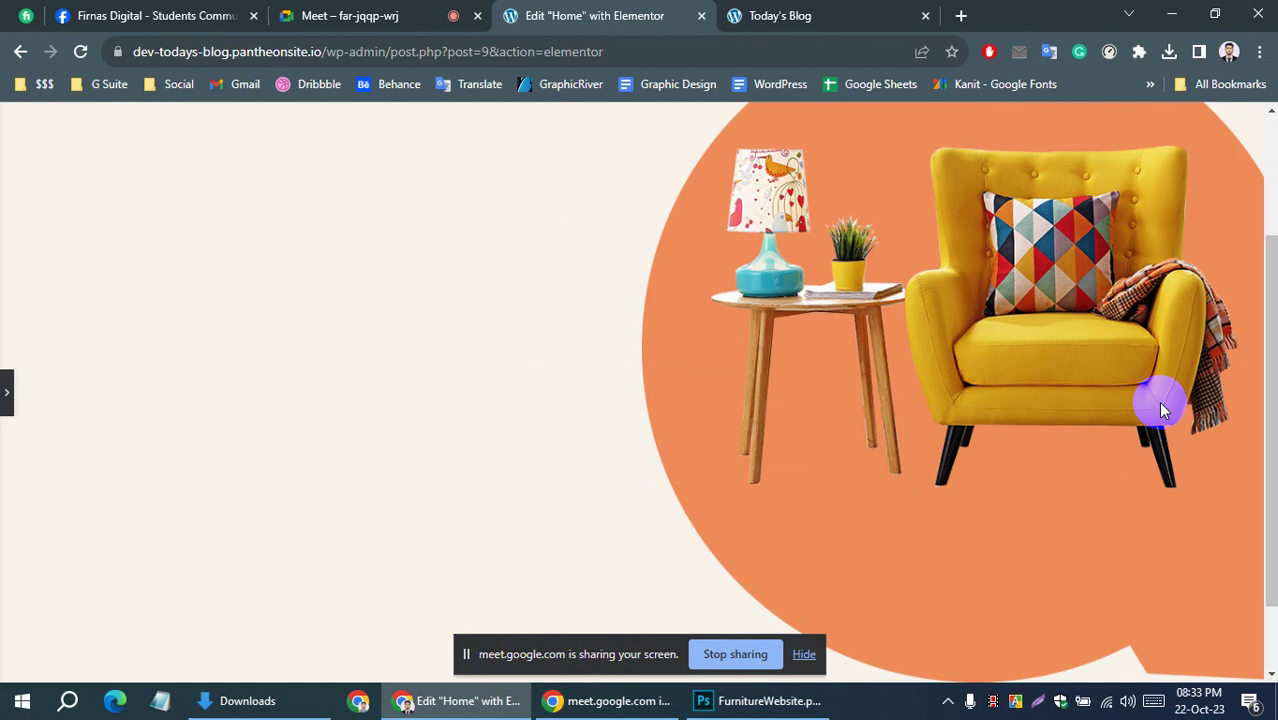
{"action": "left_click", "coordinate": [425, 700]}
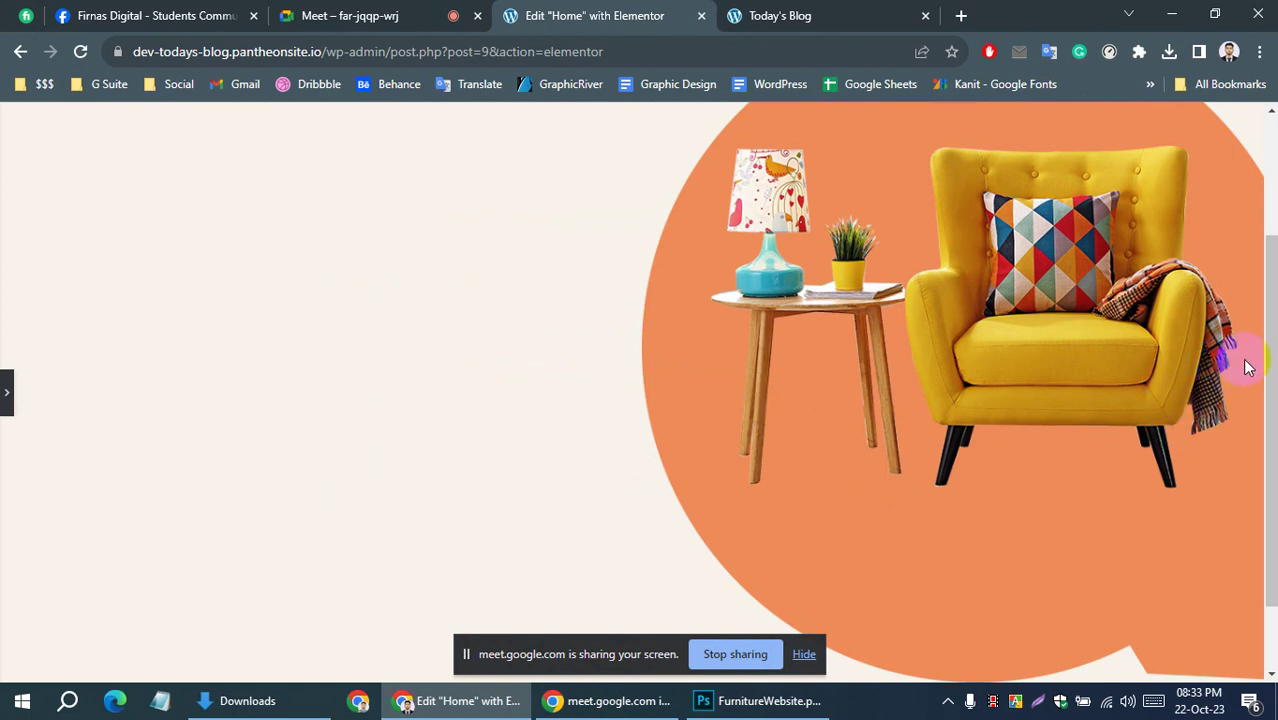
{"action": "scroll", "coordinate": [1240, 300], "scroll_direction": "up", "scroll_amount": 2}
{"action": "scroll", "coordinate": [1236, 295], "scroll_direction": "down", "scroll_amount": 2}
{"action": "scroll", "coordinate": [1233, 302], "scroll_direction": "down", "scroll_amount": 1}
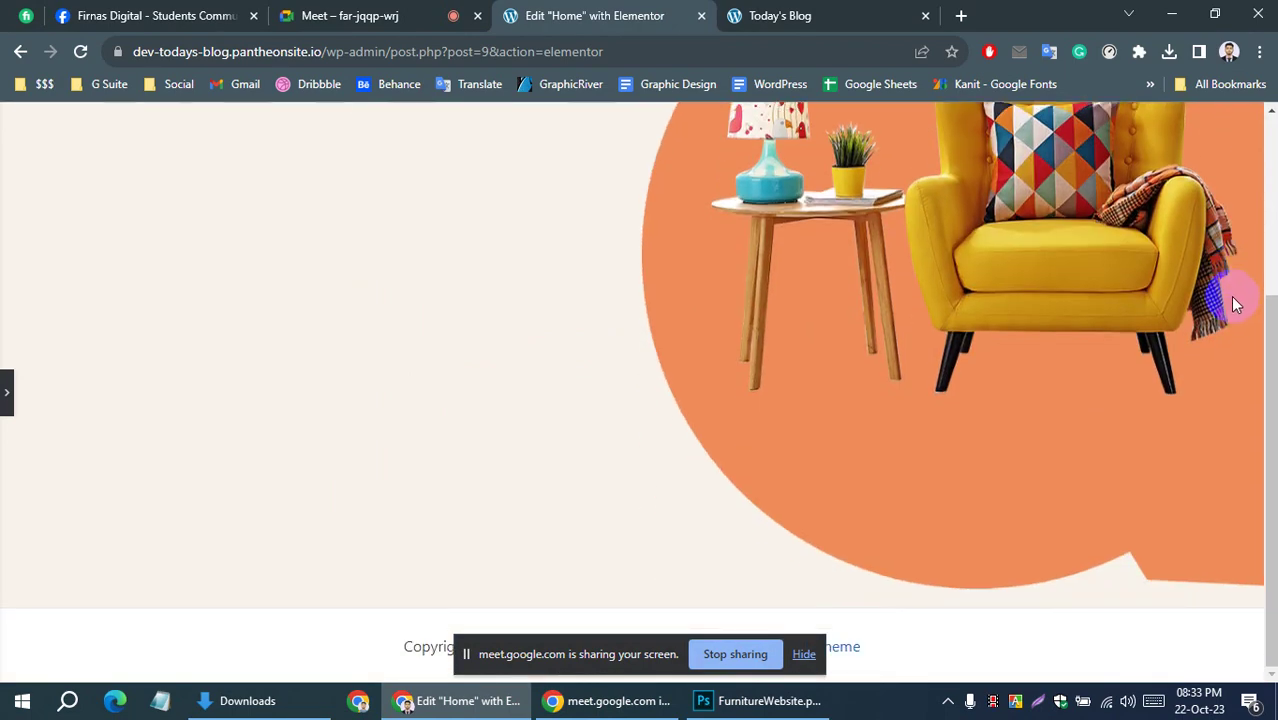
{"action": "scroll", "coordinate": [1232, 297], "scroll_direction": "up", "scroll_amount": 3}
{"action": "scroll", "coordinate": [1232, 297], "scroll_direction": "down", "scroll_amount": 1}
{"action": "scroll", "coordinate": [1232, 297], "scroll_direction": "up", "scroll_amount": 1}
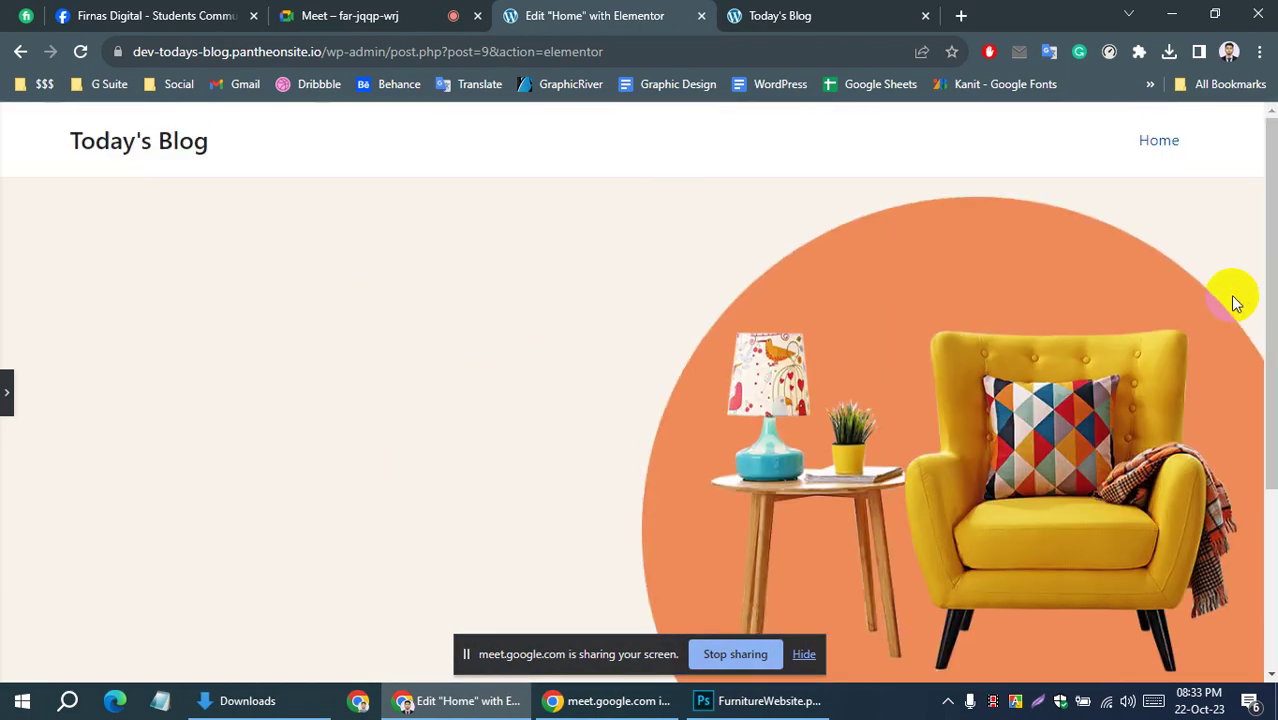
{"action": "scroll", "coordinate": [1226, 305], "scroll_direction": "down", "scroll_amount": 2}
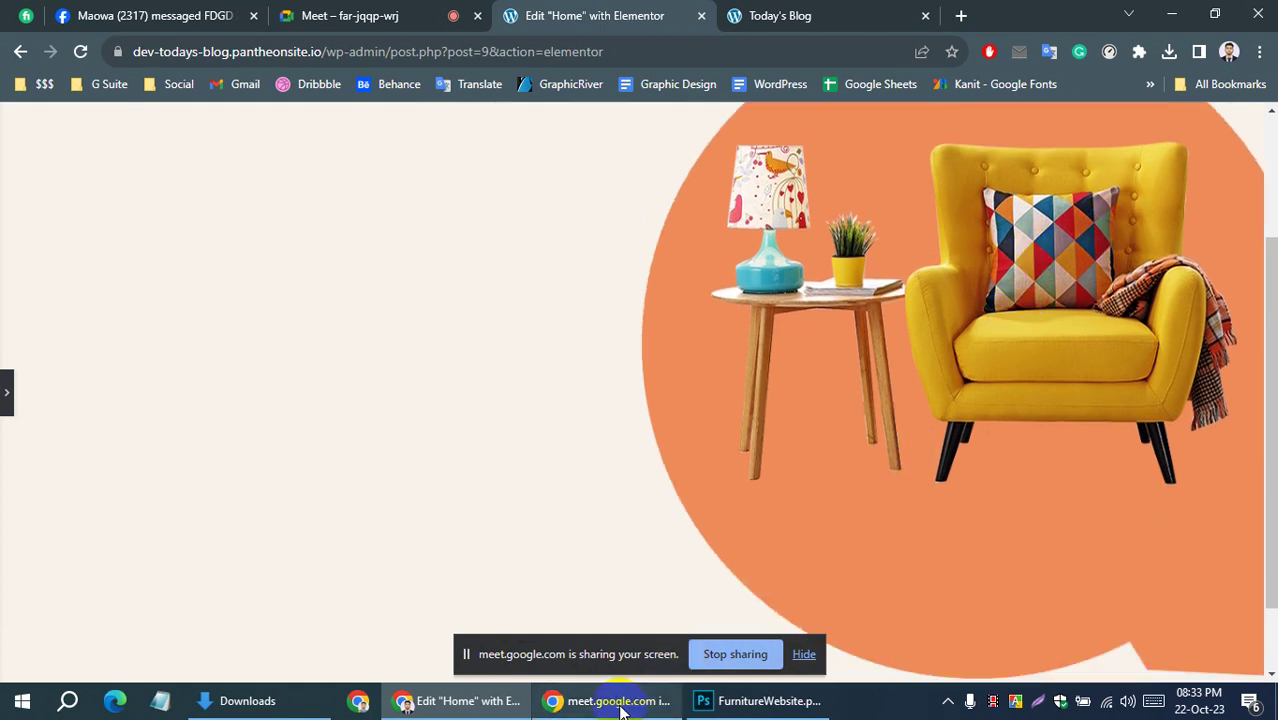
Set the right margin to -125 px, preview the result, and save the page
{"action": "left_click", "coordinate": [7, 392]}
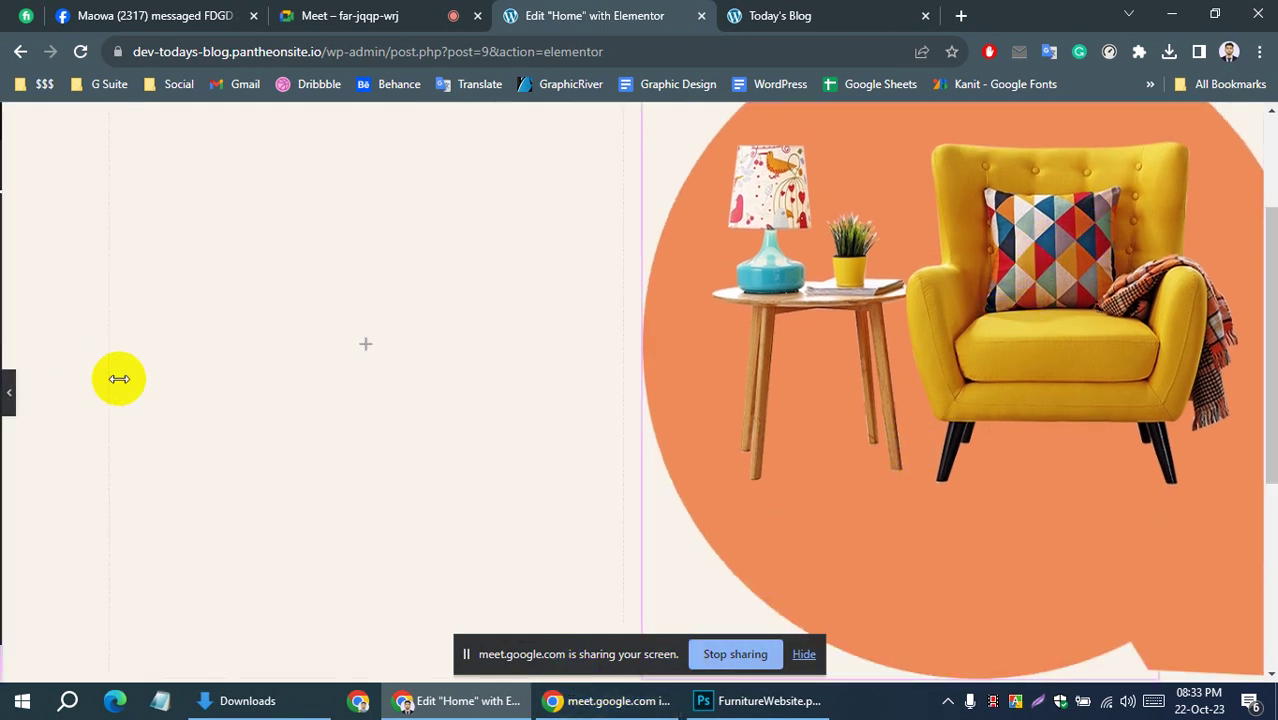
{"action": "left_click", "coordinate": [85, 300]}
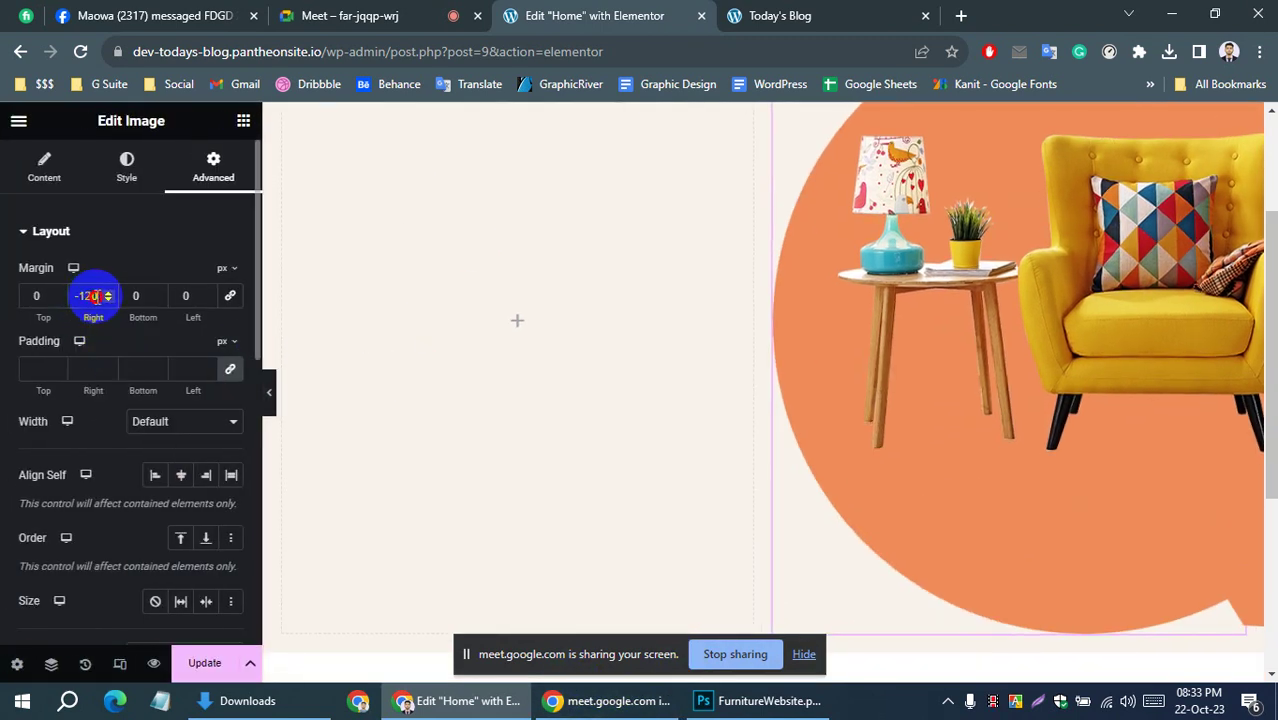
{"action": "type", "text": "-125"}
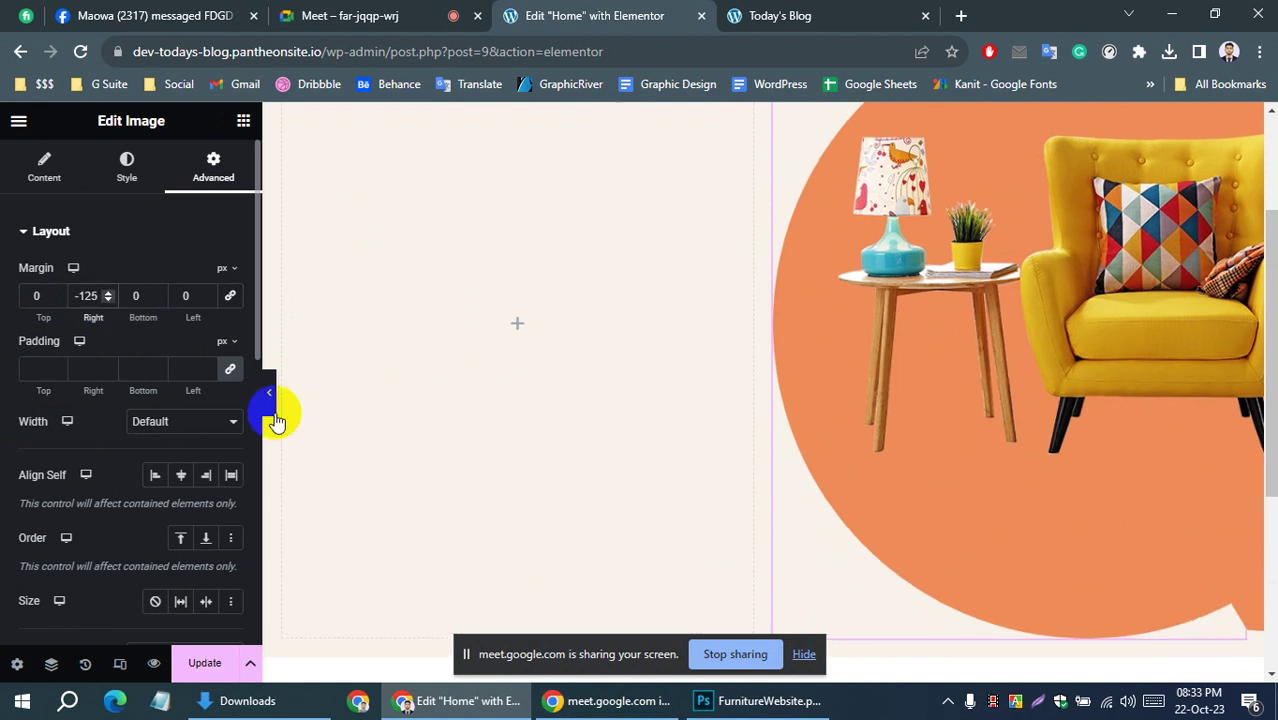
{"action": "left_click", "coordinate": [270, 398]}
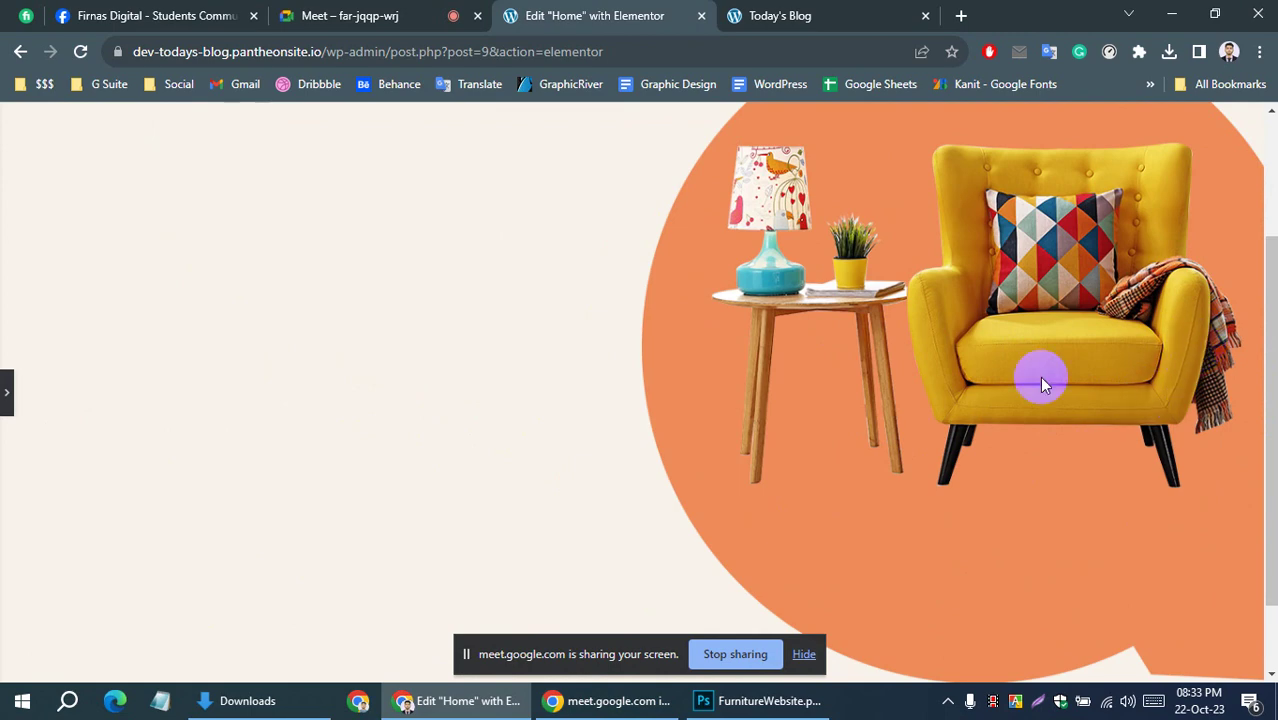
{"action": "left_click", "coordinate": [8, 388]}
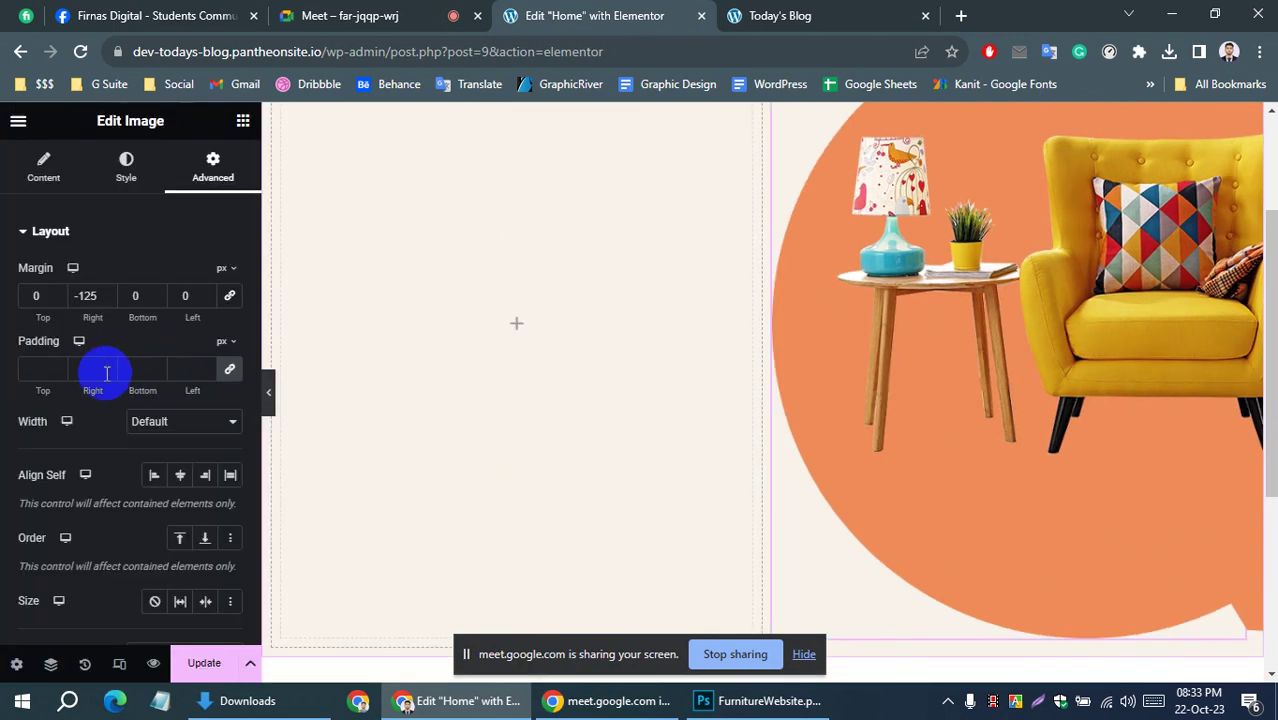
{"action": "left_click", "coordinate": [205, 664]}
Reload the live Today's Blog homepage to inspect the larger chair image before comparing with Photoshop
{"action": "left_click", "coordinate": [840, 15]}
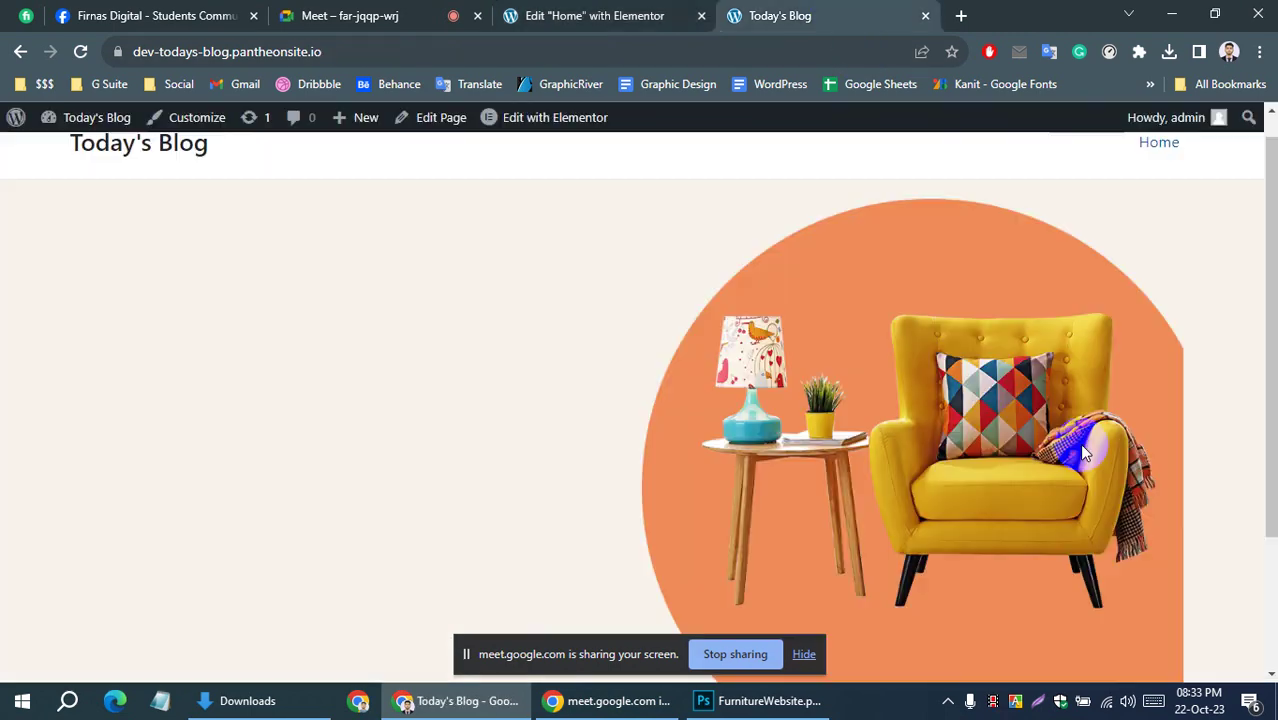
{"action": "scroll", "coordinate": [1091, 333], "scroll_direction": "down", "scroll_amount": 2}
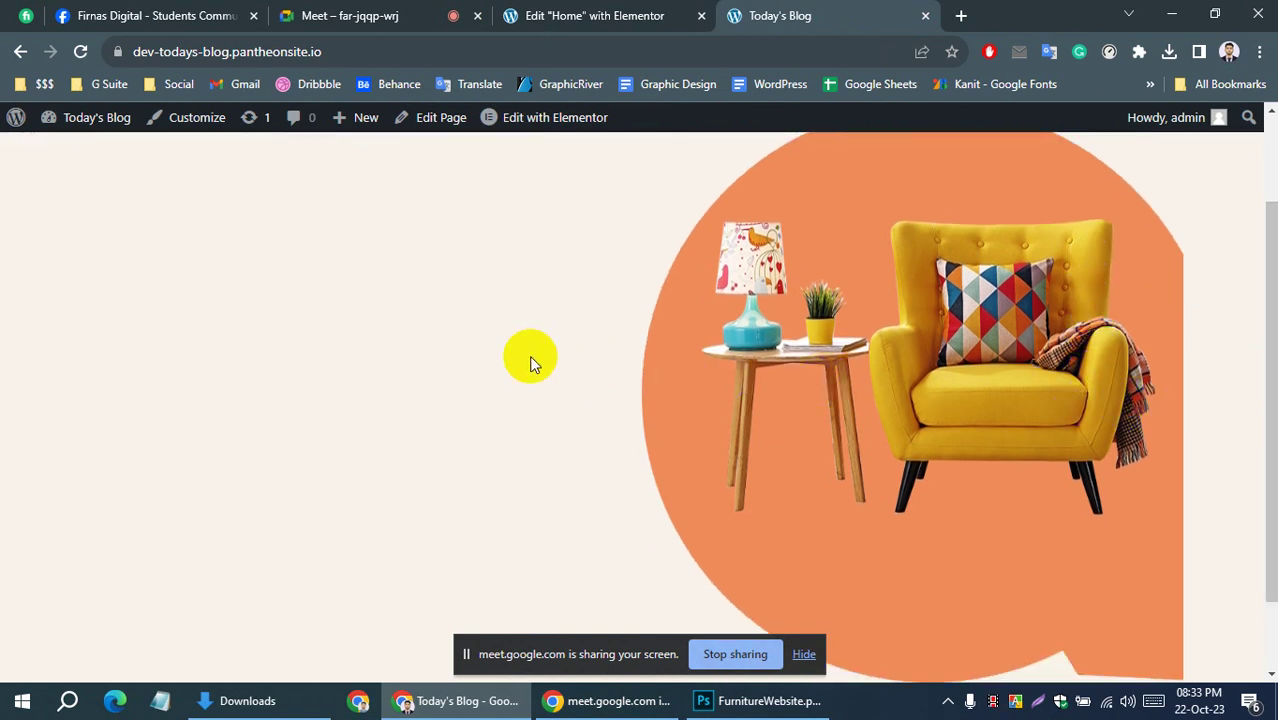
{"action": "left_click", "coordinate": [80, 51]}
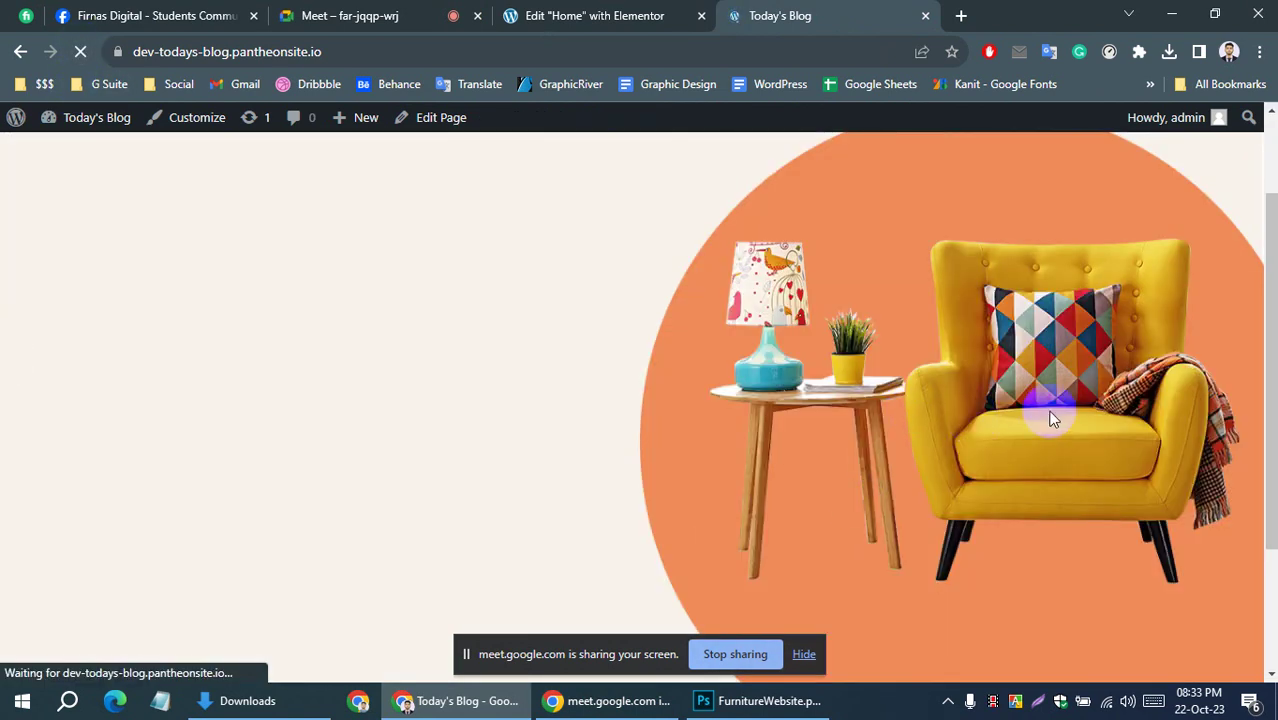
{"action": "scroll", "coordinate": [1110, 585], "scroll_direction": "down", "scroll_amount": 2}
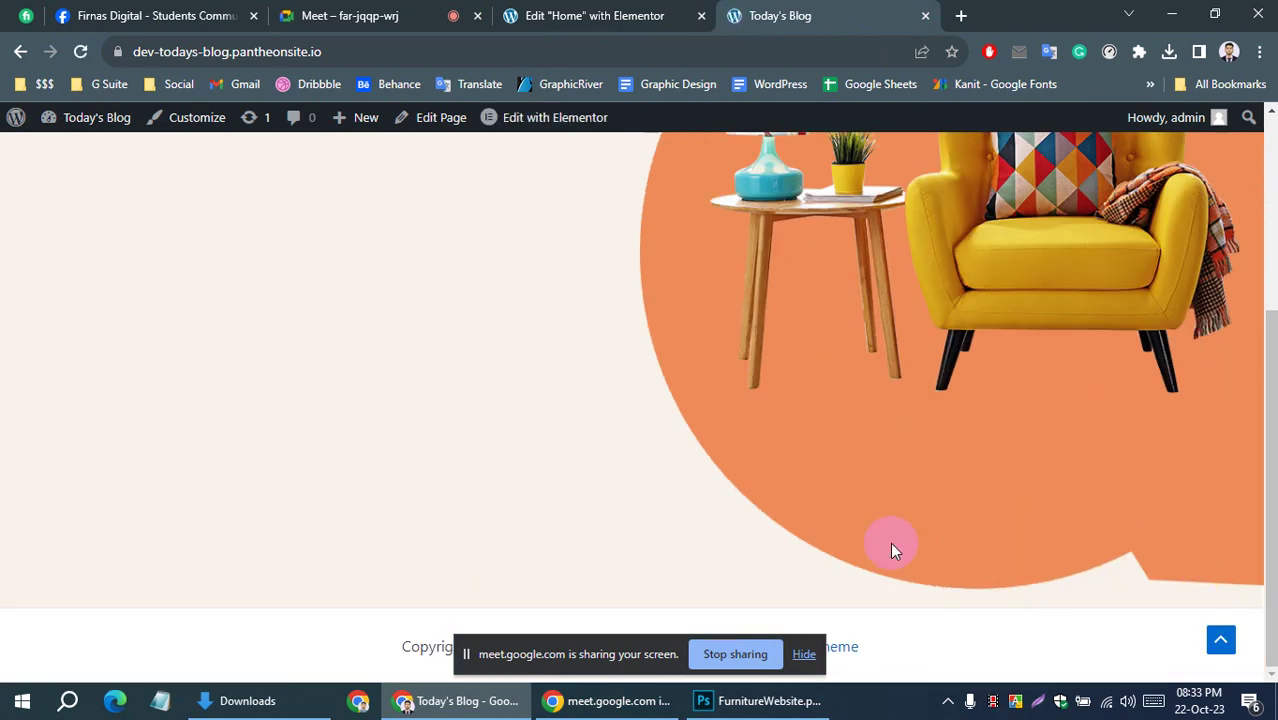
{"action": "left_click", "coordinate": [763, 700]}
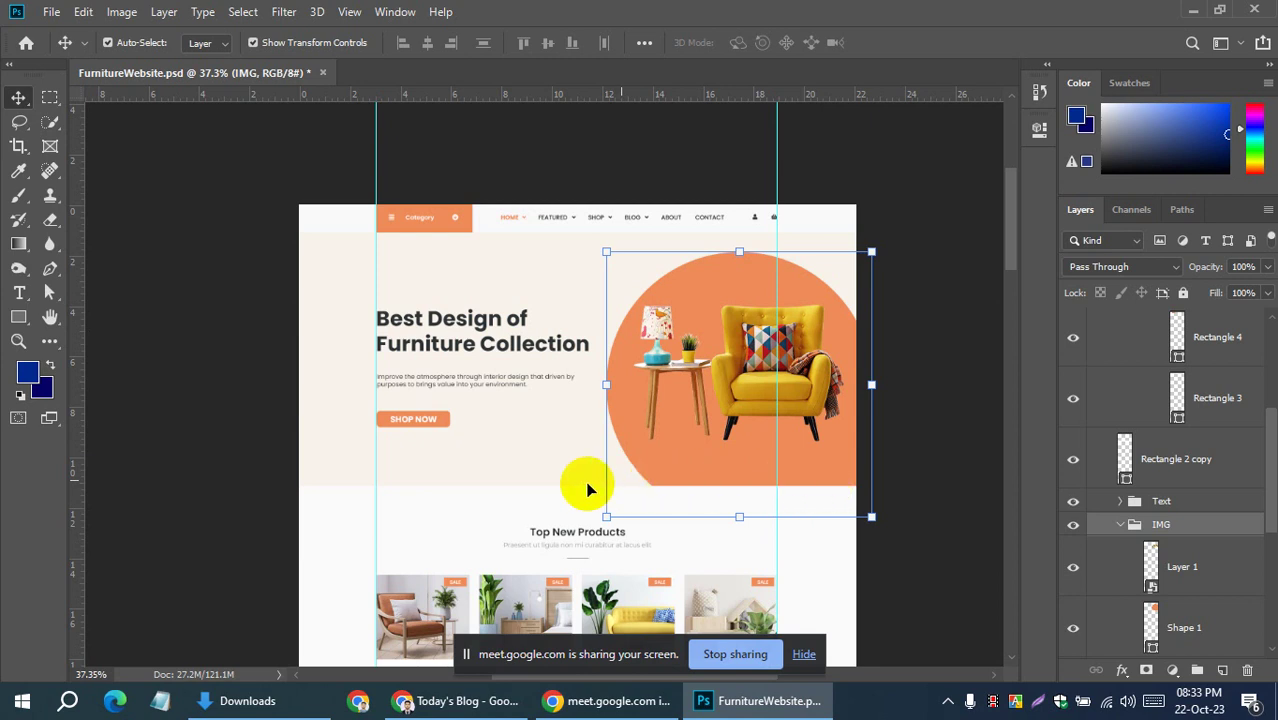
Switch between the FurnitureWebsite.psd mockup, the live blog page and the Elementor editor to compare
{"action": "left_click", "coordinate": [440, 525]}
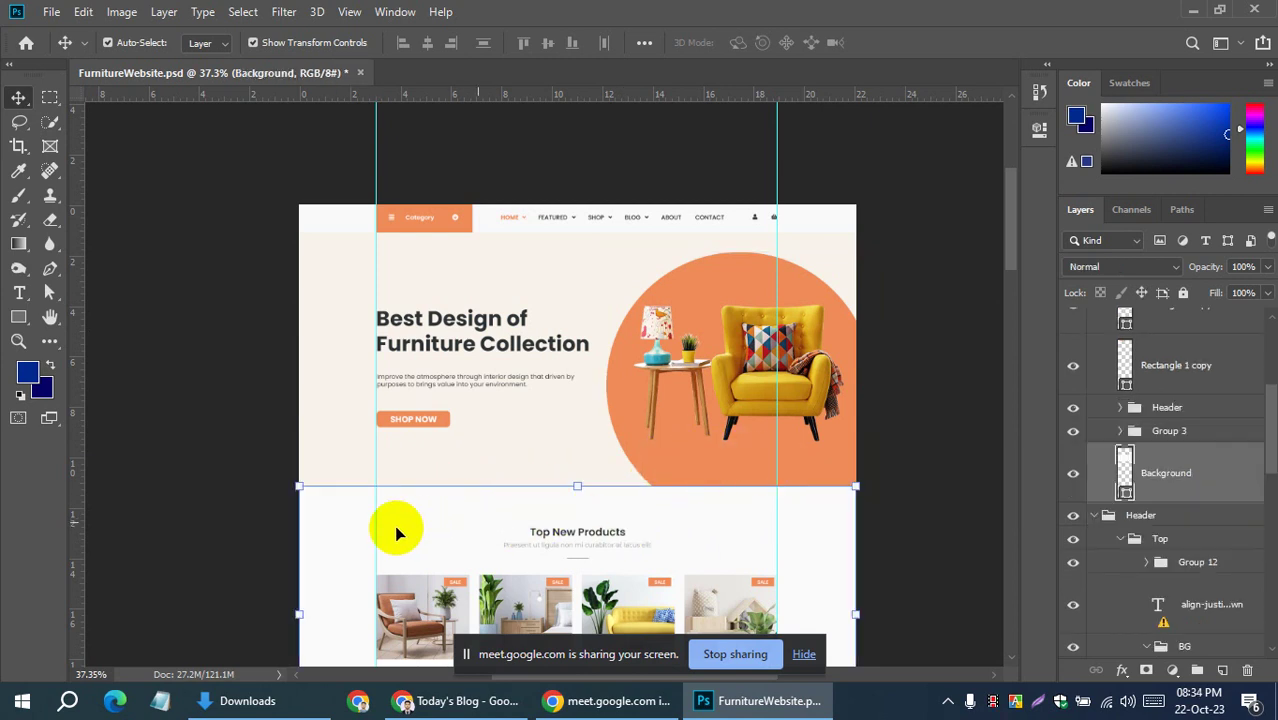
{"action": "scroll", "coordinate": [668, 490], "scroll_direction": "down", "scroll_amount": 1}
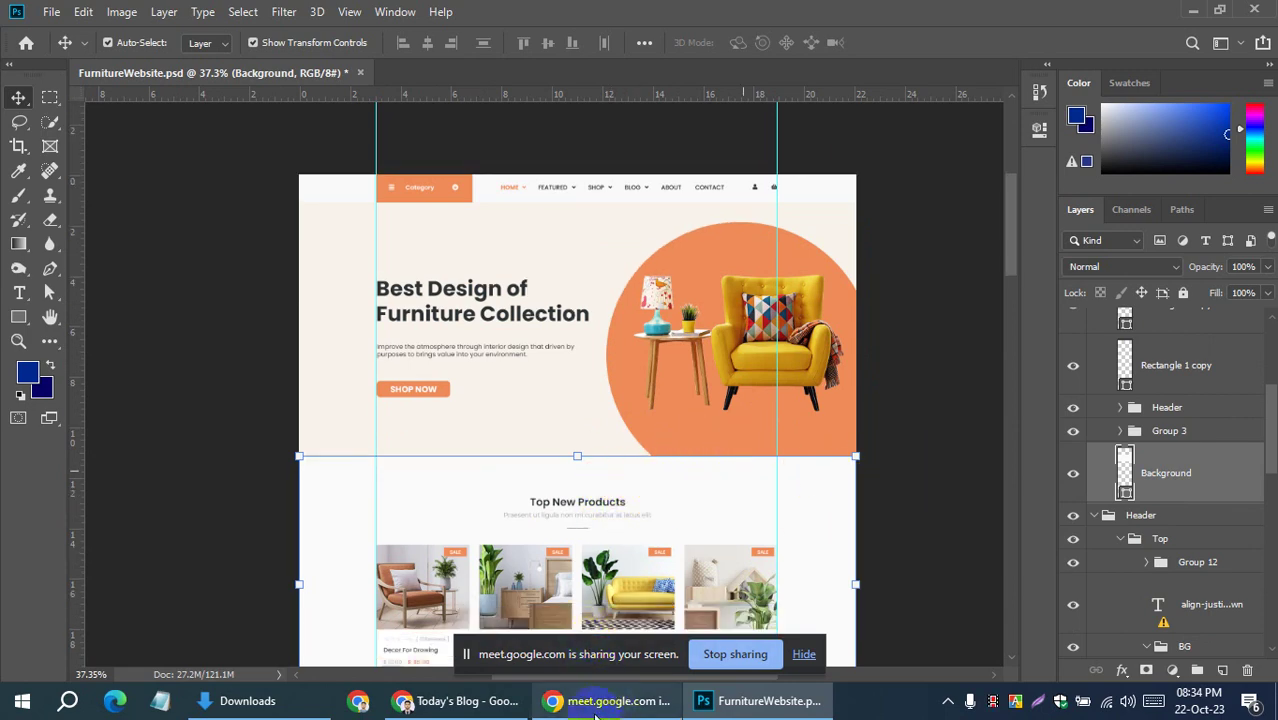
{"action": "left_click", "coordinate": [445, 700]}
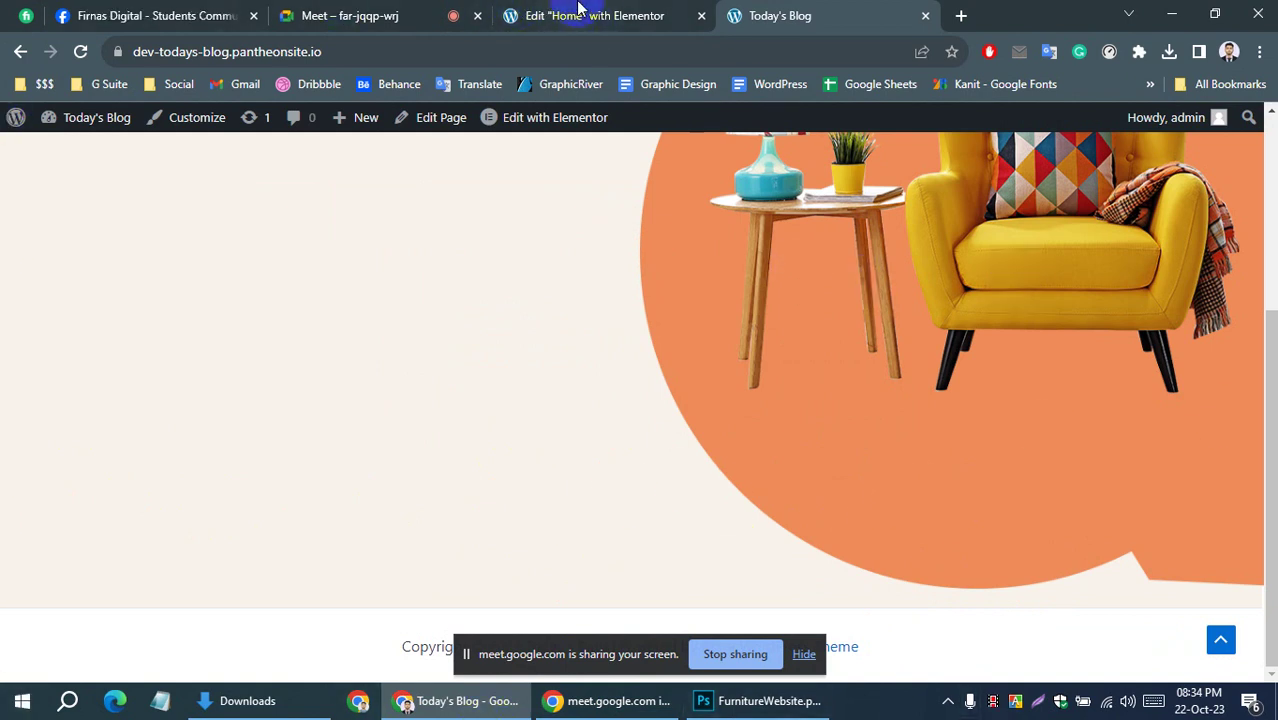
{"action": "left_click", "coordinate": [578, 12]}
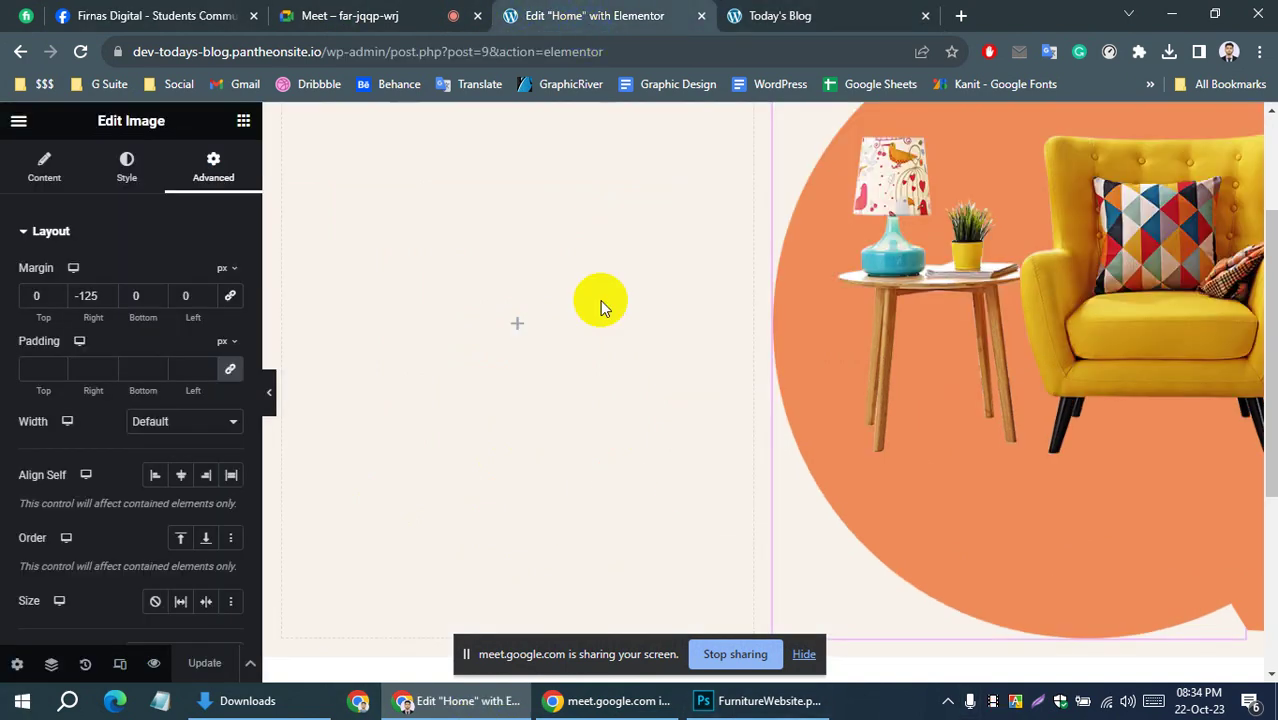
{"action": "left_click", "coordinate": [805, 655]}
{"action": "mouse_move", "coordinate": [761, 701]}
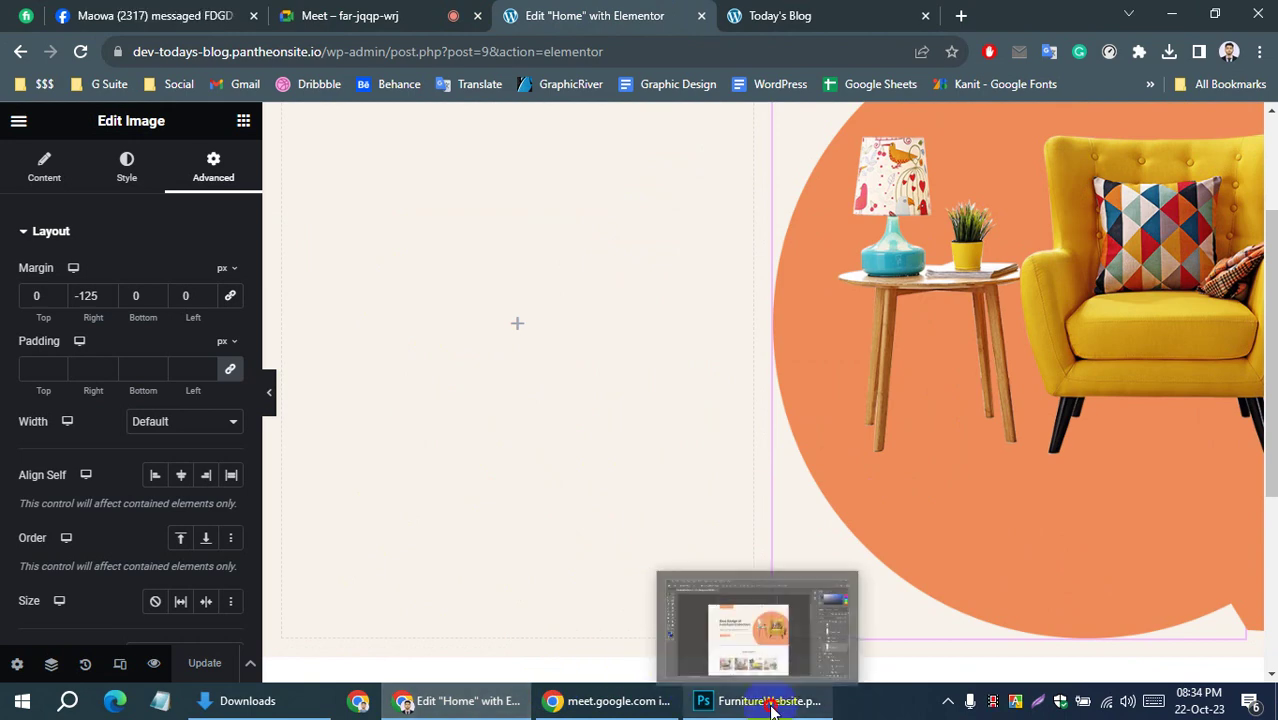
{"action": "left_click", "coordinate": [770, 705]}
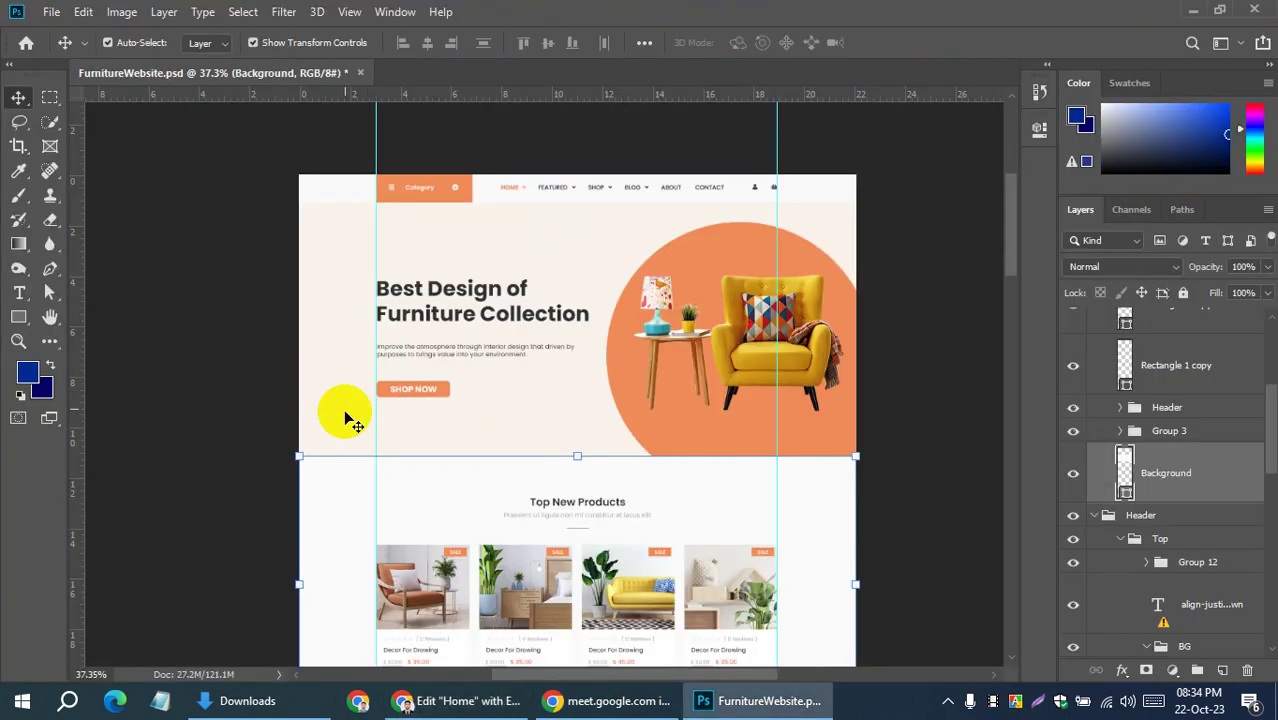
Copy the 'Best Design of Furniture Collection' text from the mockup's headline type layer
{"action": "left_click", "coordinate": [452, 298]}
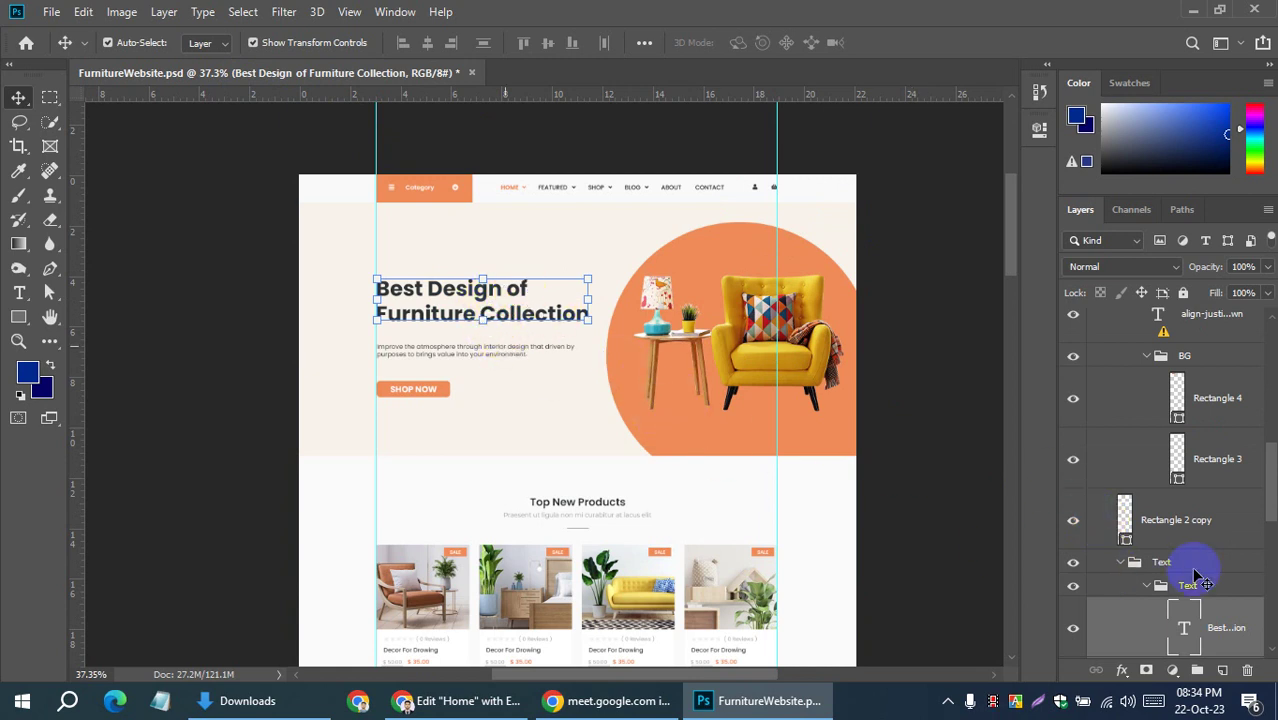
{"action": "scroll", "coordinate": [1190, 568], "scroll_direction": "down", "scroll_amount": 1}
{"action": "scroll", "coordinate": [1180, 560], "scroll_direction": "down", "scroll_amount": 1}
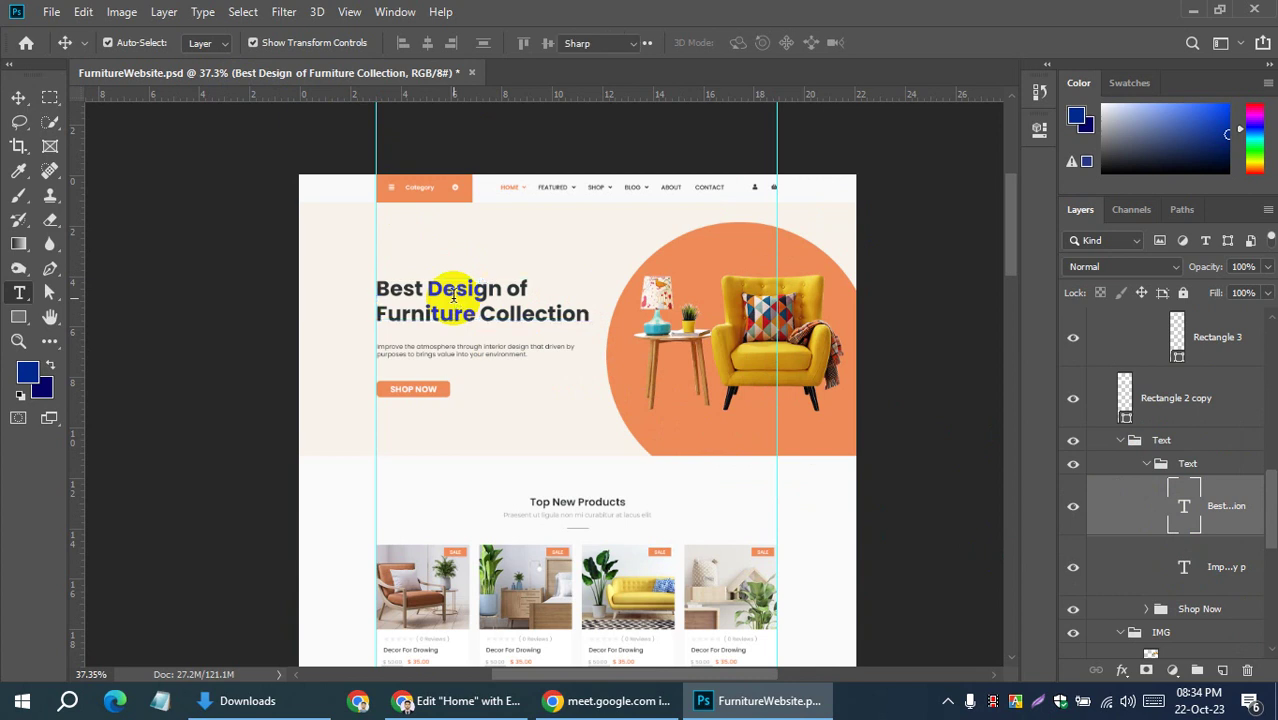
{"action": "double_click", "coordinate": [453, 296]}
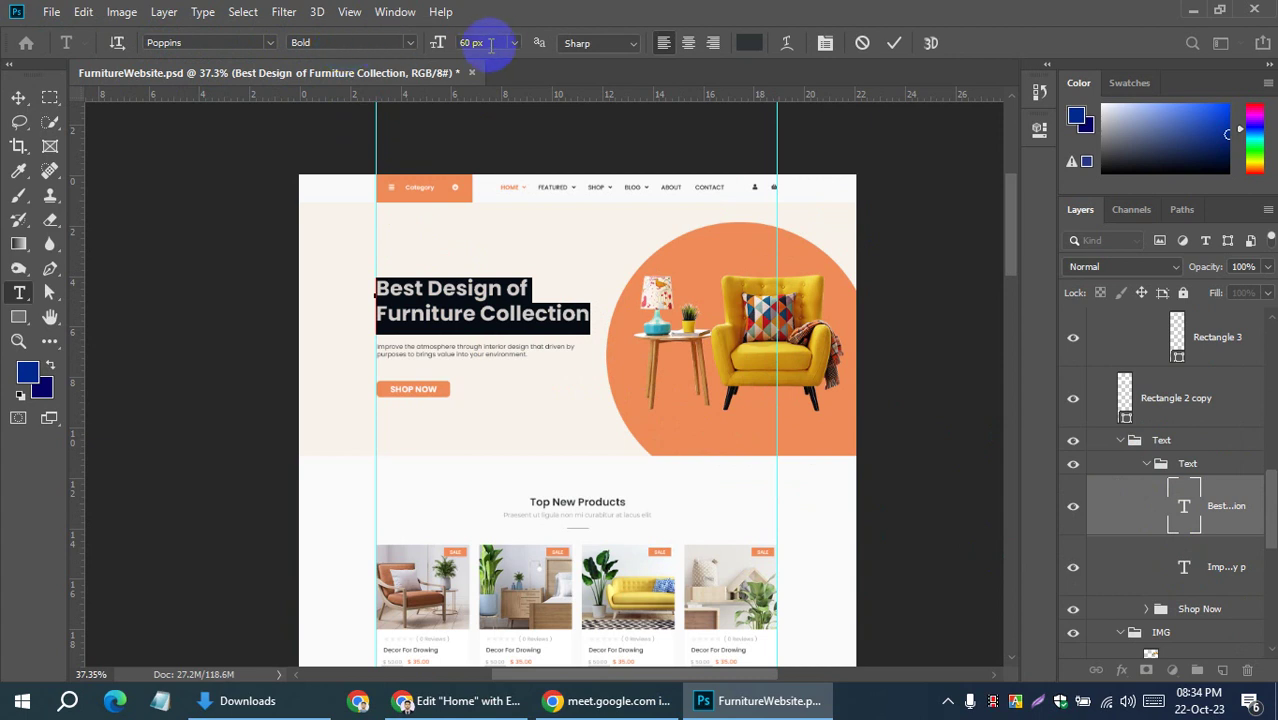
{"action": "right_click", "coordinate": [457, 300]}
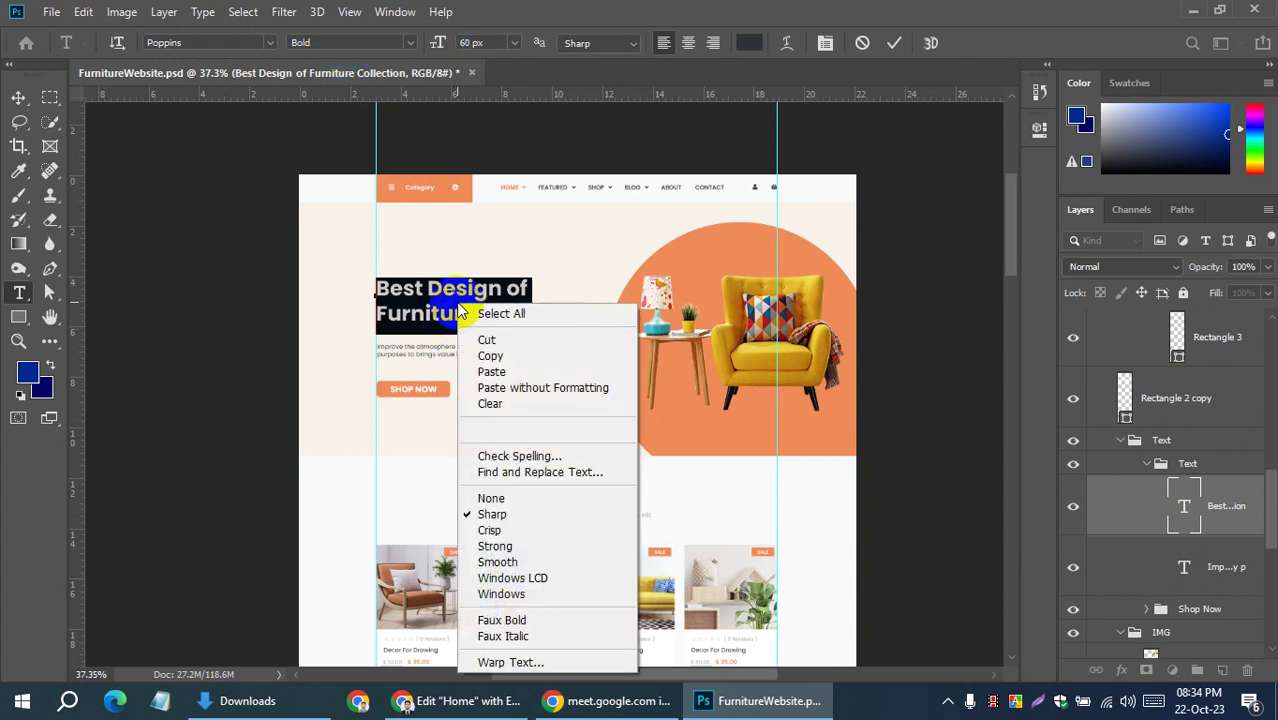
{"action": "left_click", "coordinate": [571, 355]}
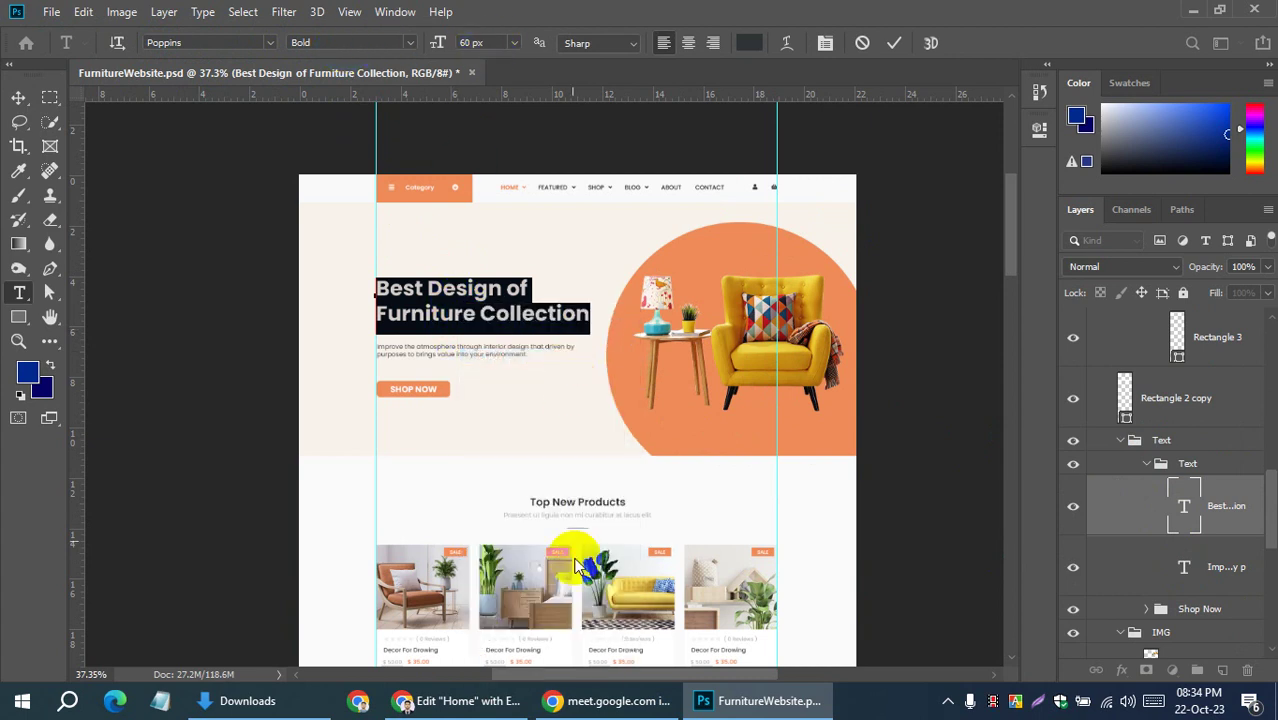
{"action": "left_click", "coordinate": [470, 700]}
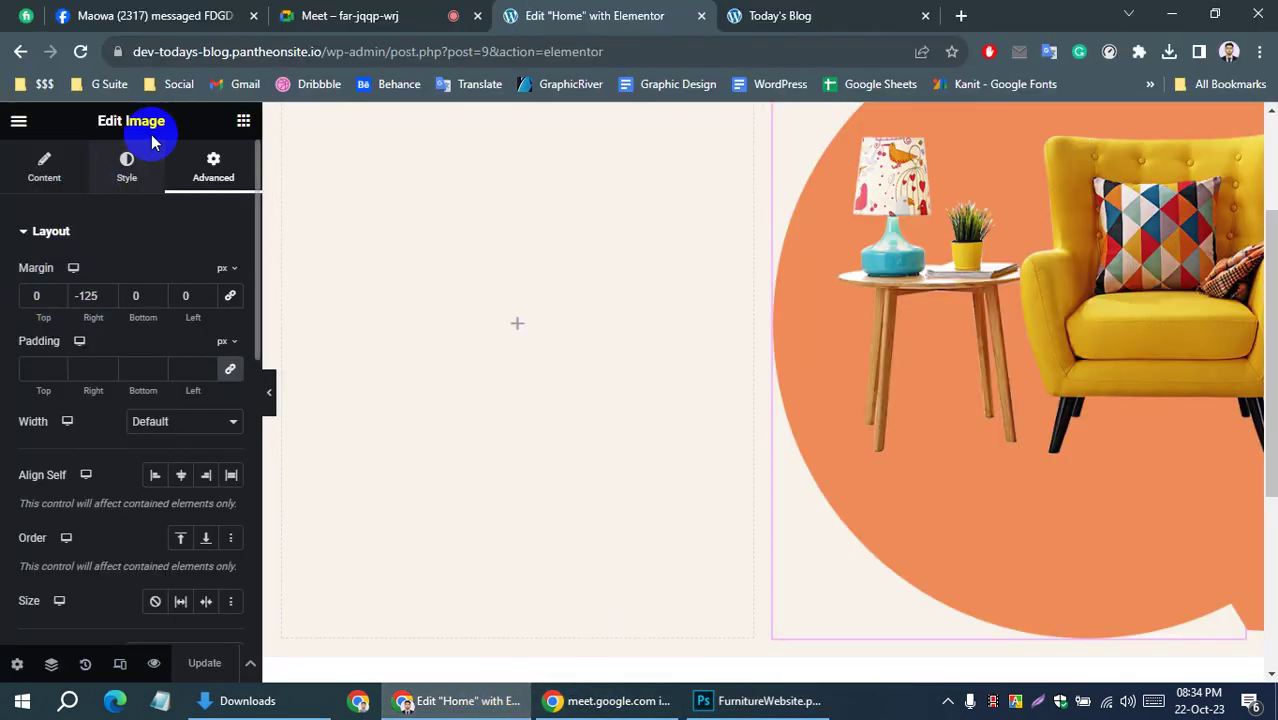
Add a Heading widget to the left column titled 'Best Design of Furniture Collection' on one line
{"action": "left_click", "coordinate": [243, 125]}
{"action": "mouse_move", "coordinate": [70, 545]}
{"action": "left_mouse_down"}
{"action": "mouse_move", "coordinate": [357, 492]}
{"action": "mouse_move", "coordinate": [515, 310]}
{"action": "left_mouse_up"}
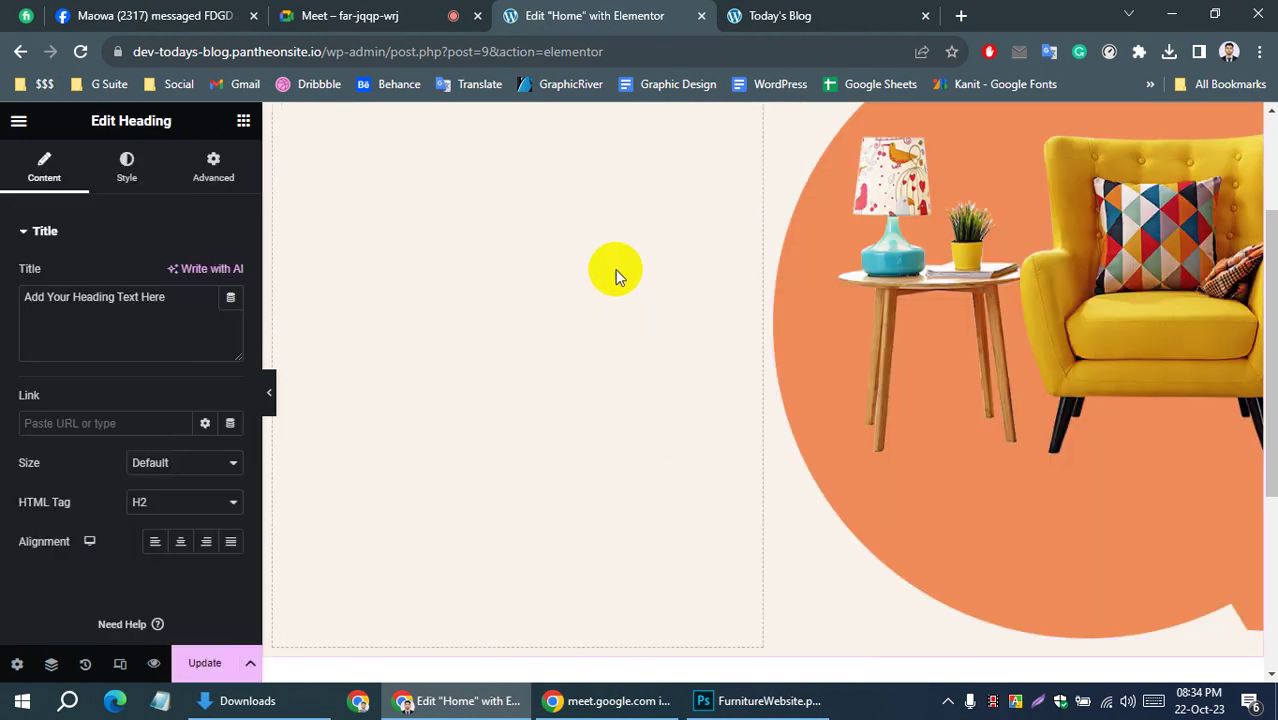
{"action": "left_click", "coordinate": [181, 300]}
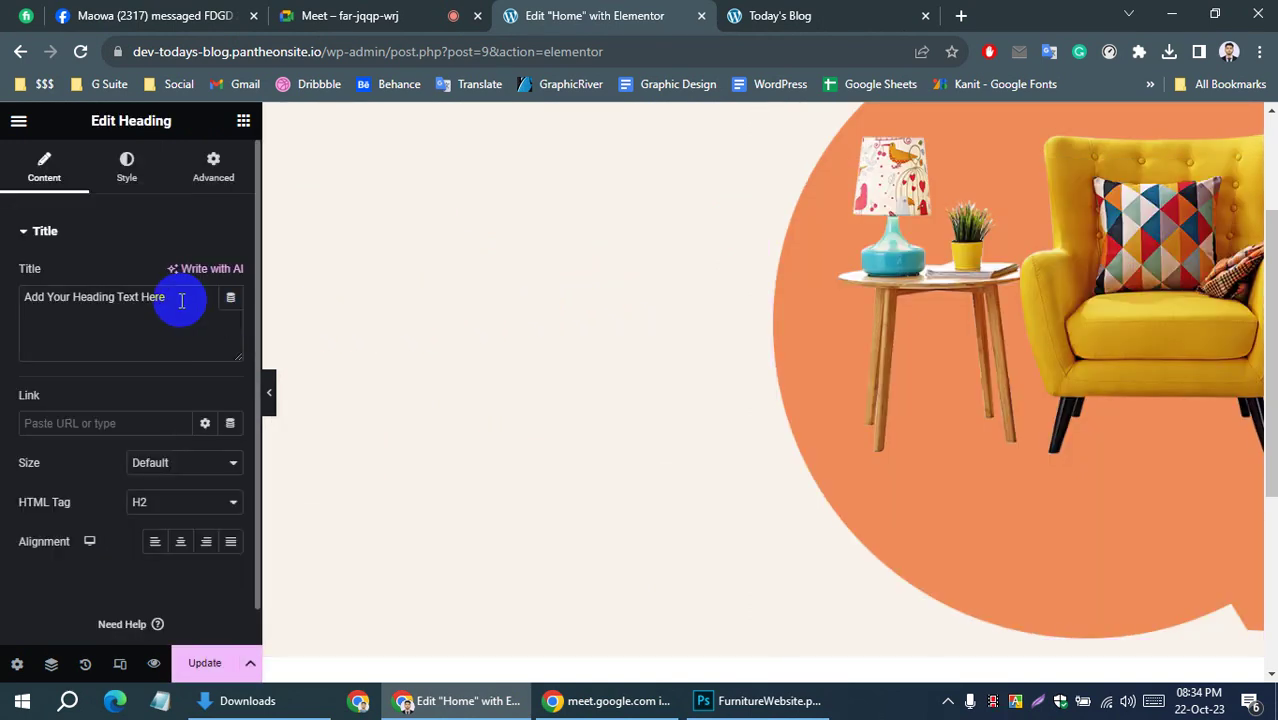
{"action": "scroll", "coordinate": [559, 282], "scroll_direction": "up", "scroll_amount": 5}
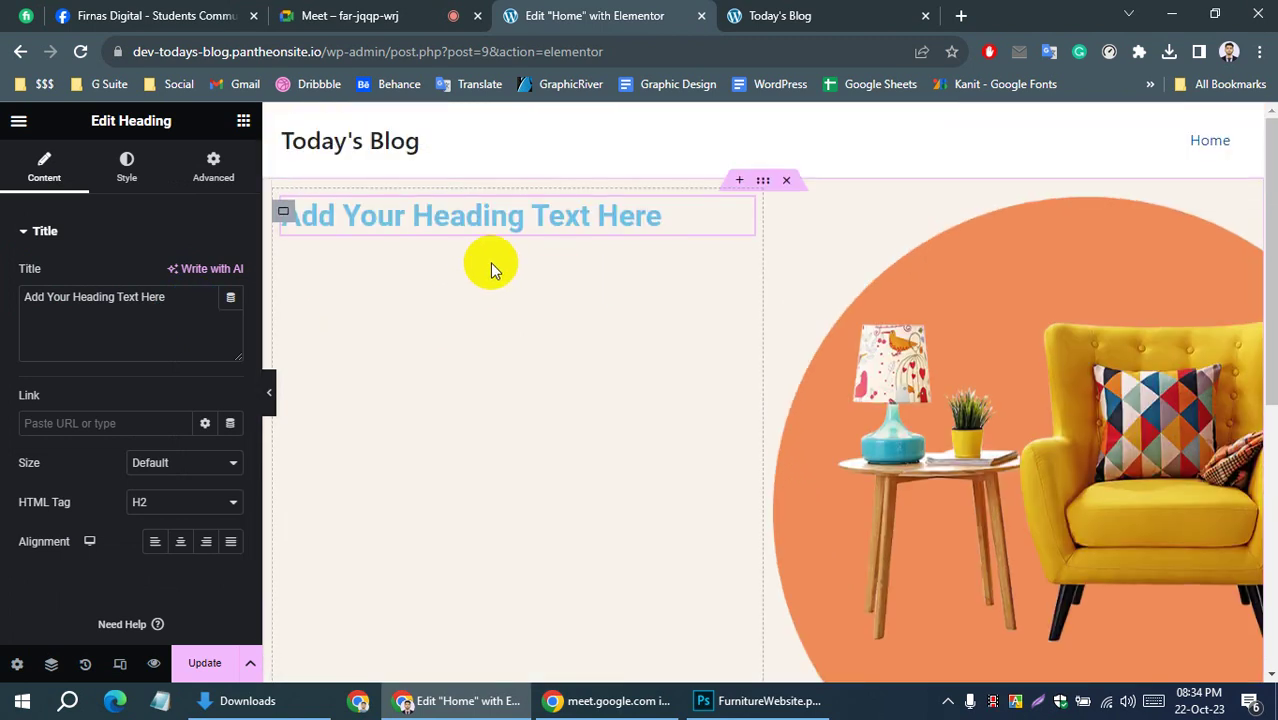
{"action": "left_click", "coordinate": [208, 316]}
{"action": "left_click", "coordinate": [168, 303]}
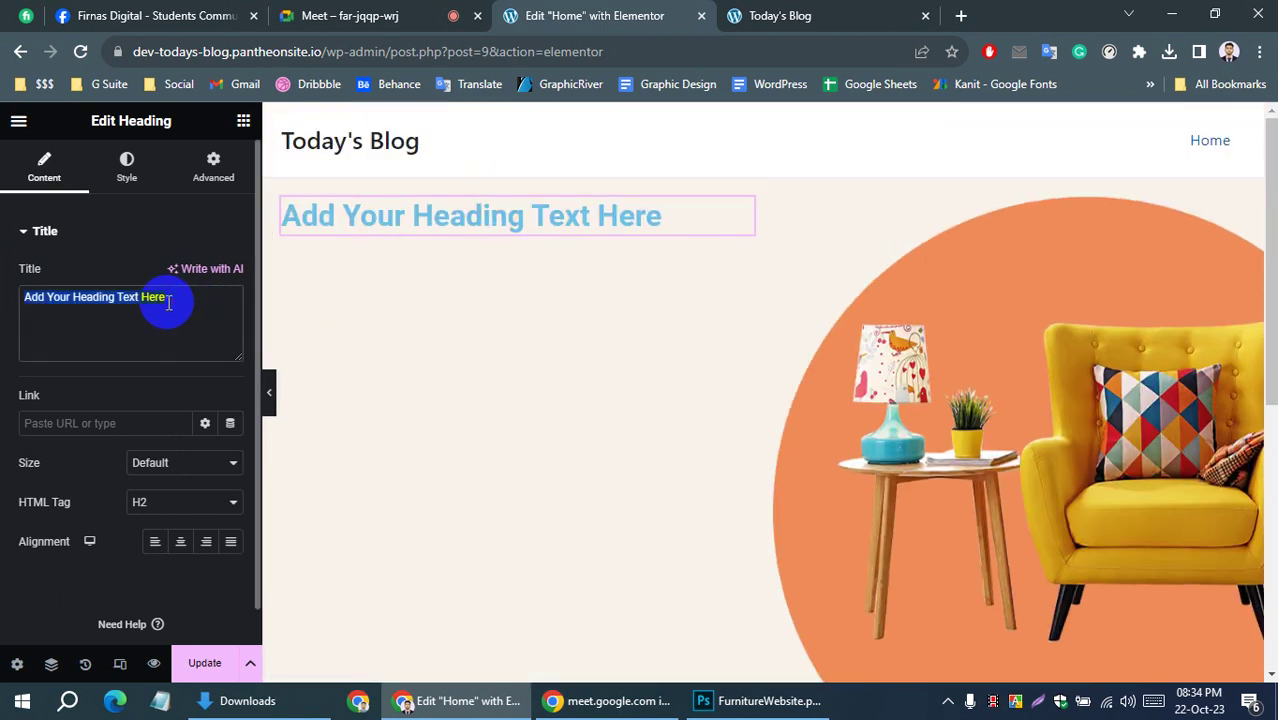
{"action": "key", "text": "ctrl+v"}
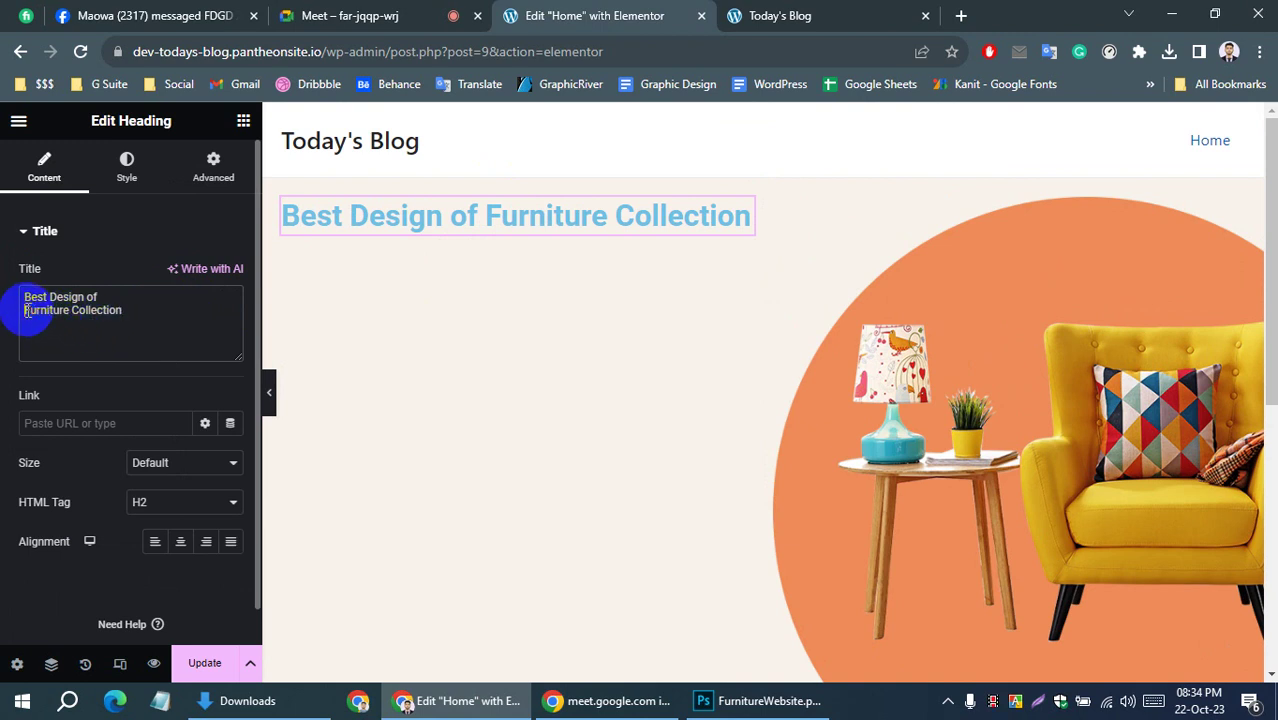
{"action": "key", "text": "BackSpace"}
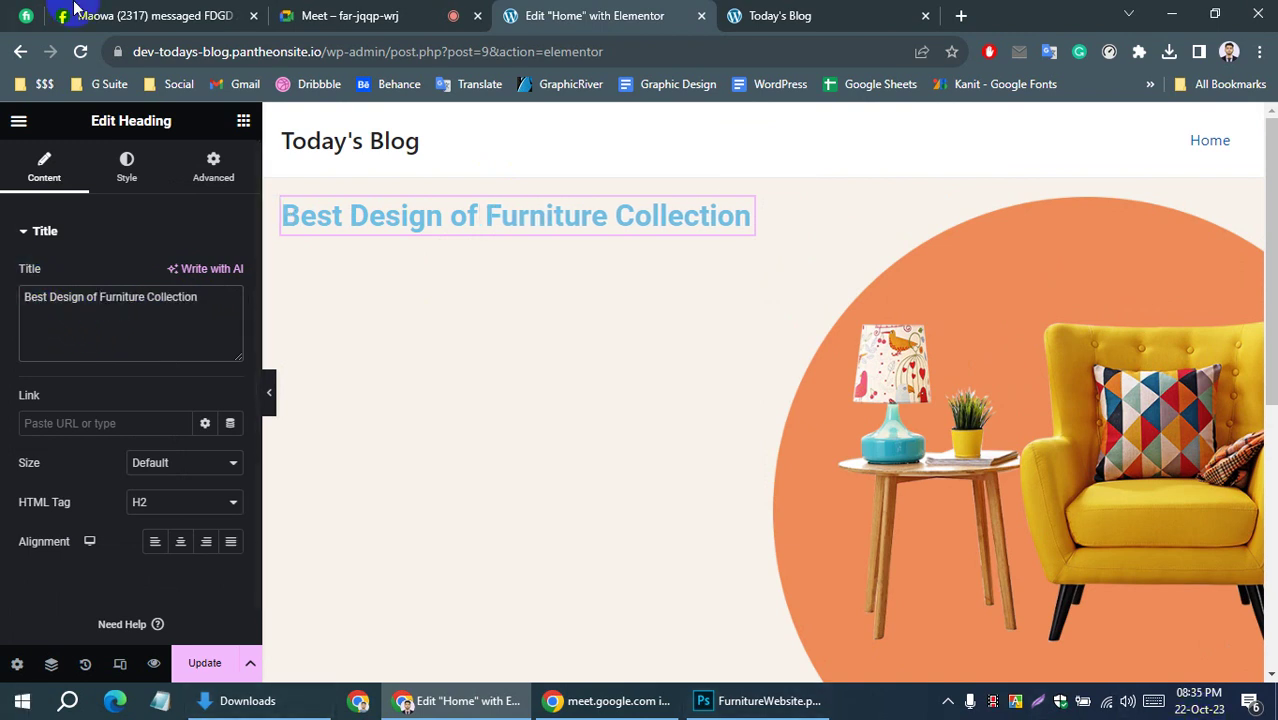
Commit the pending headline text edit in the Photoshop mockup
{"action": "left_click", "coordinate": [715, 700]}
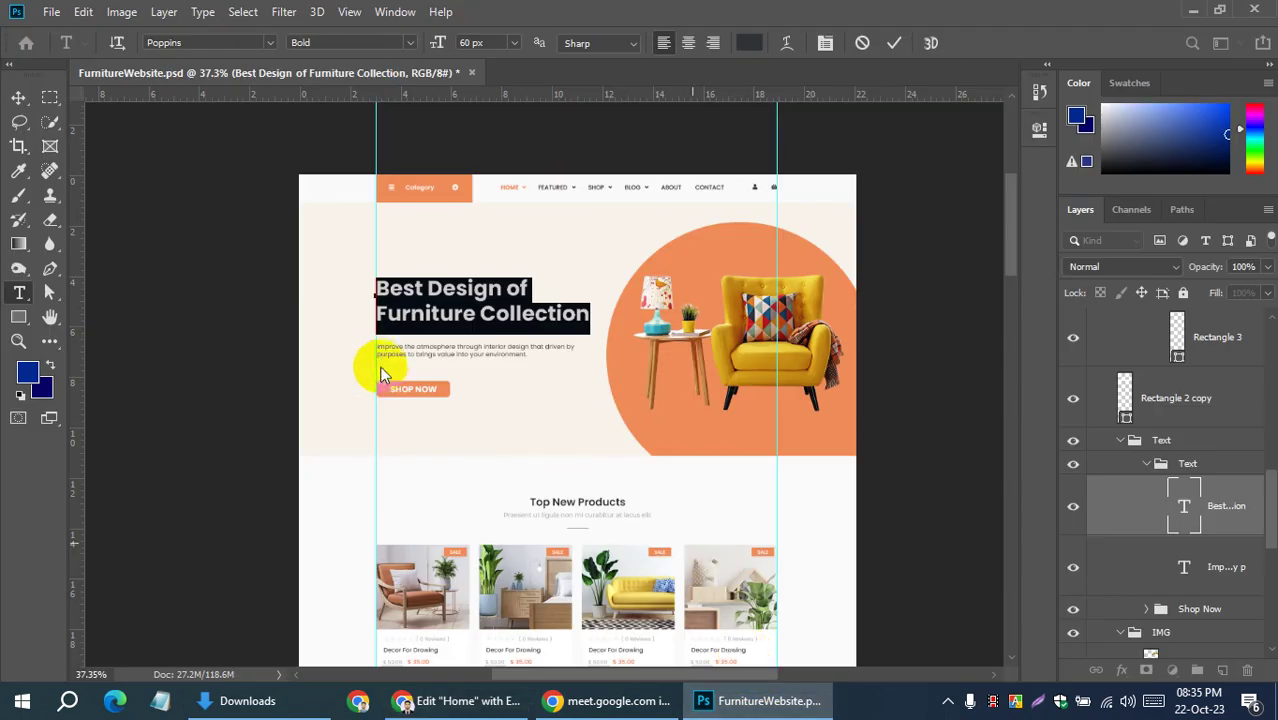
{"action": "left_click", "coordinate": [862, 43]}
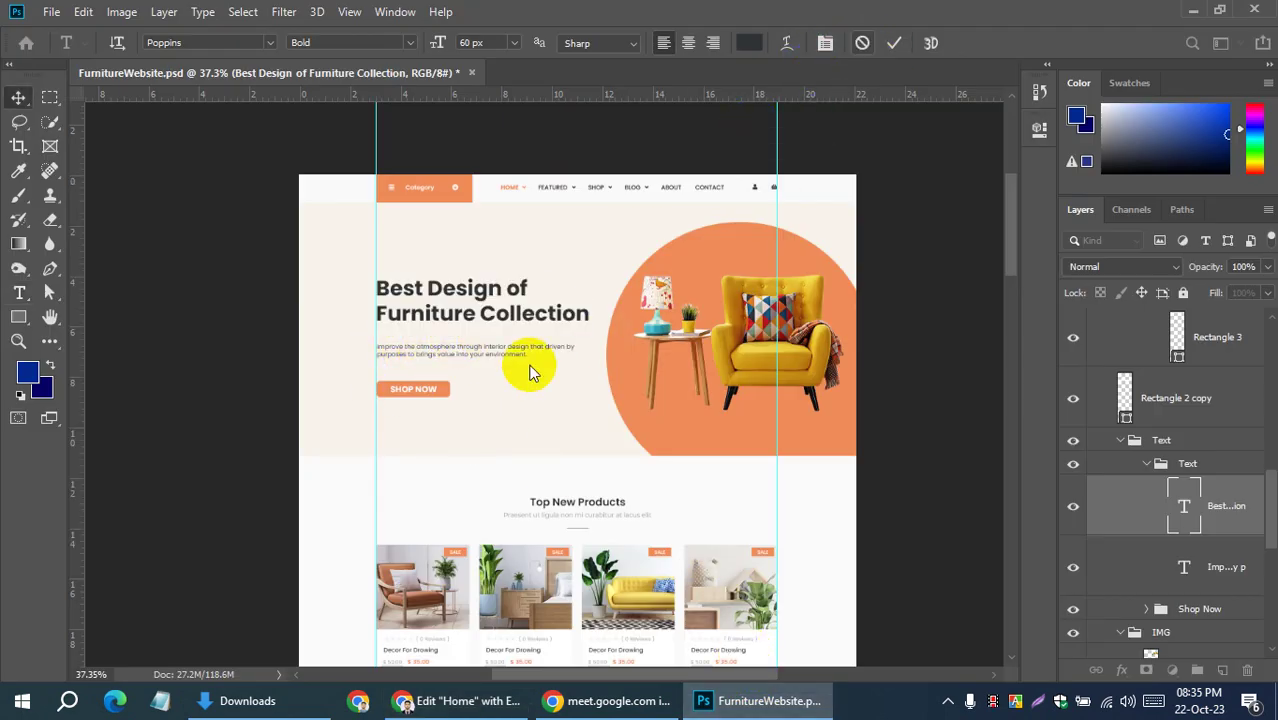
{"action": "key", "text": "v"}
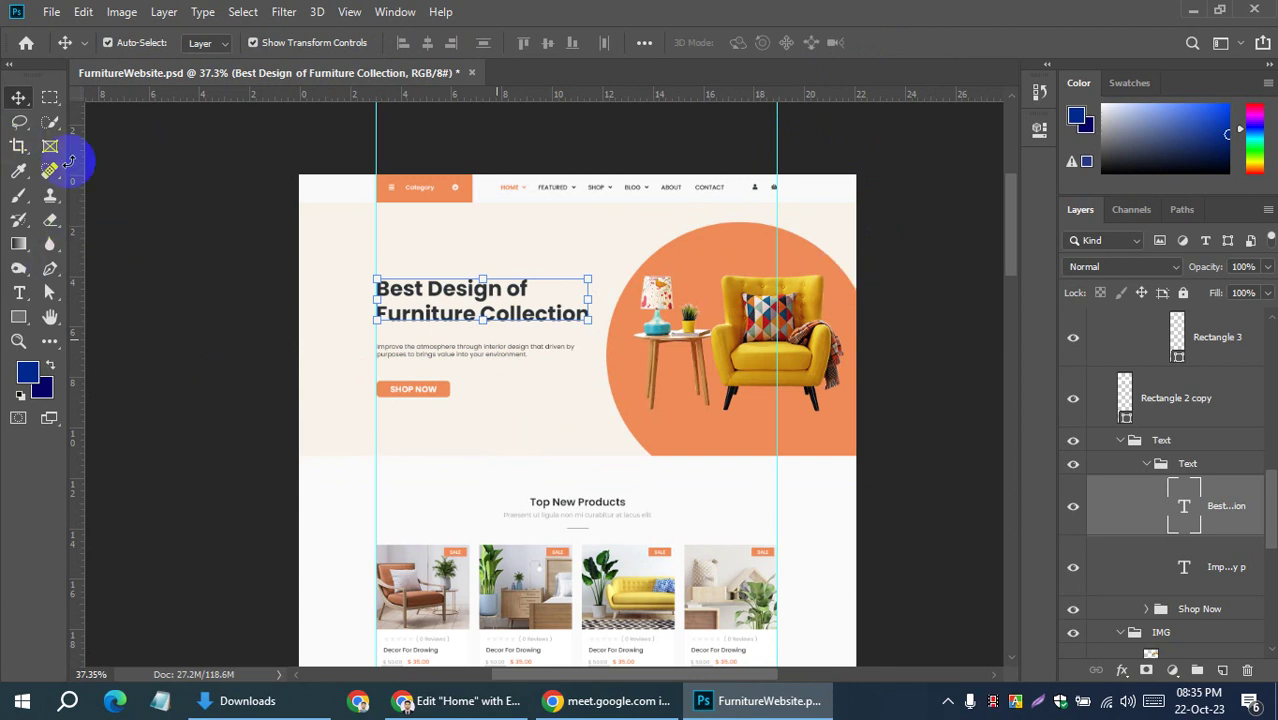
Select and copy the mockup's intro paragraph text in Photoshop
{"action": "left_click", "coordinate": [128, 217]}
{"action": "left_click", "coordinate": [435, 355]}
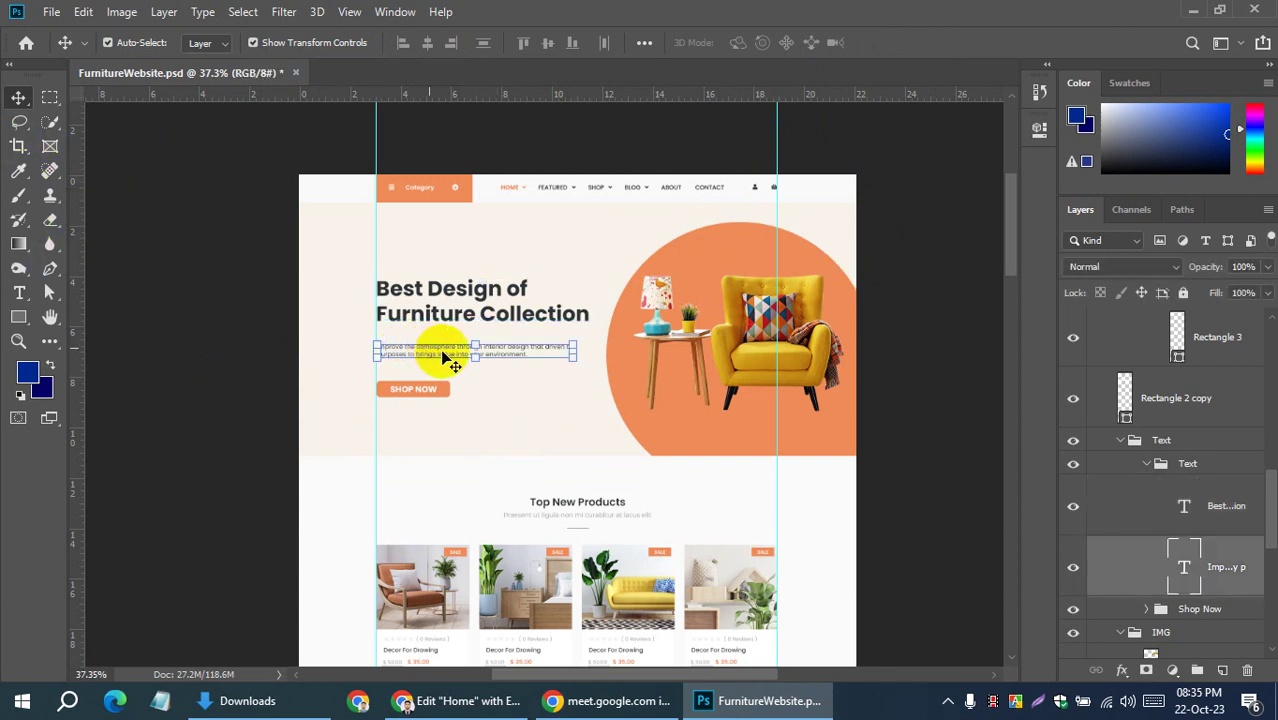
{"action": "left_click", "coordinate": [445, 348]}
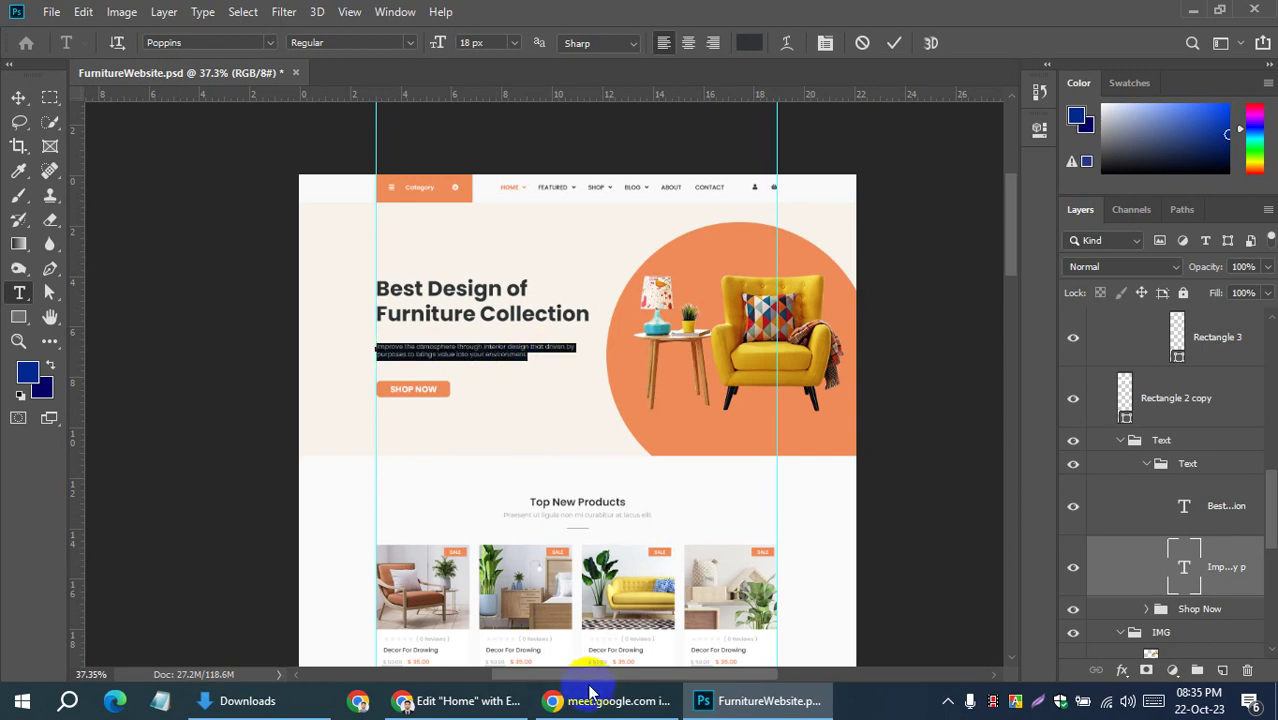
{"action": "left_click", "coordinate": [466, 700]}
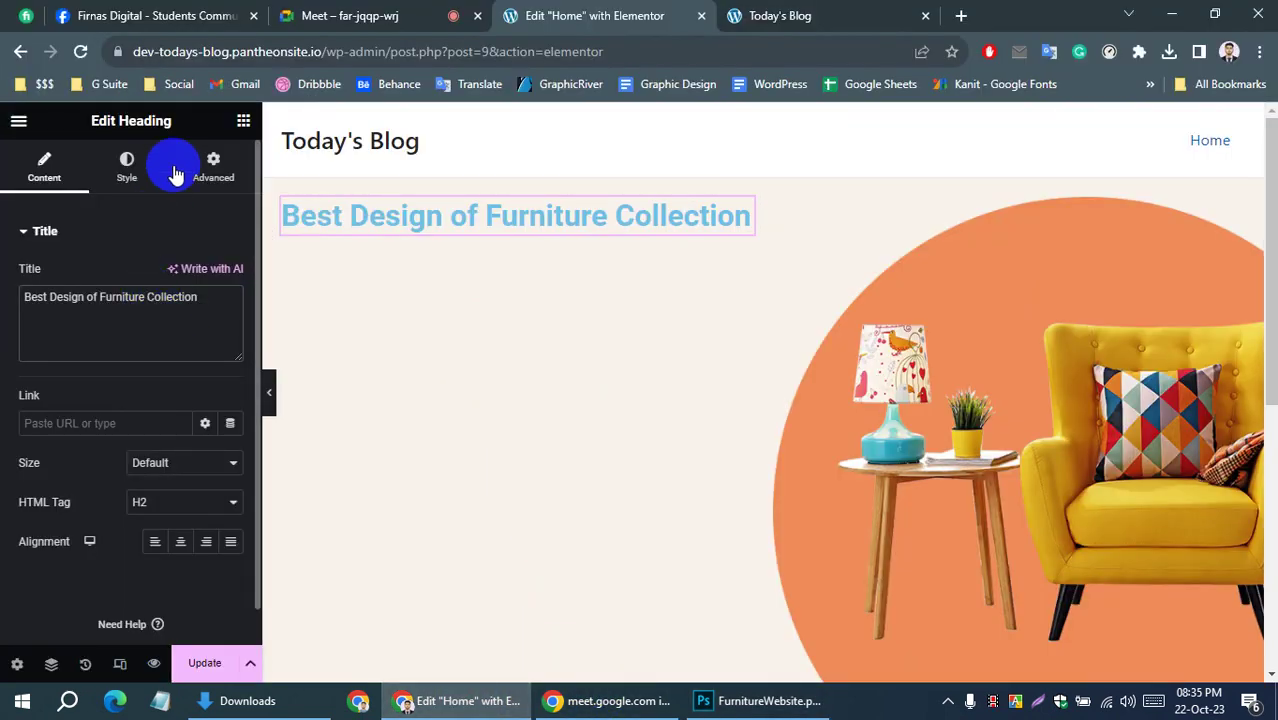
Place a Text Editor widget below the heading holding the pasted 'Improve the atmosphere through interior design…' paragraph
{"action": "left_click", "coordinate": [243, 120]}
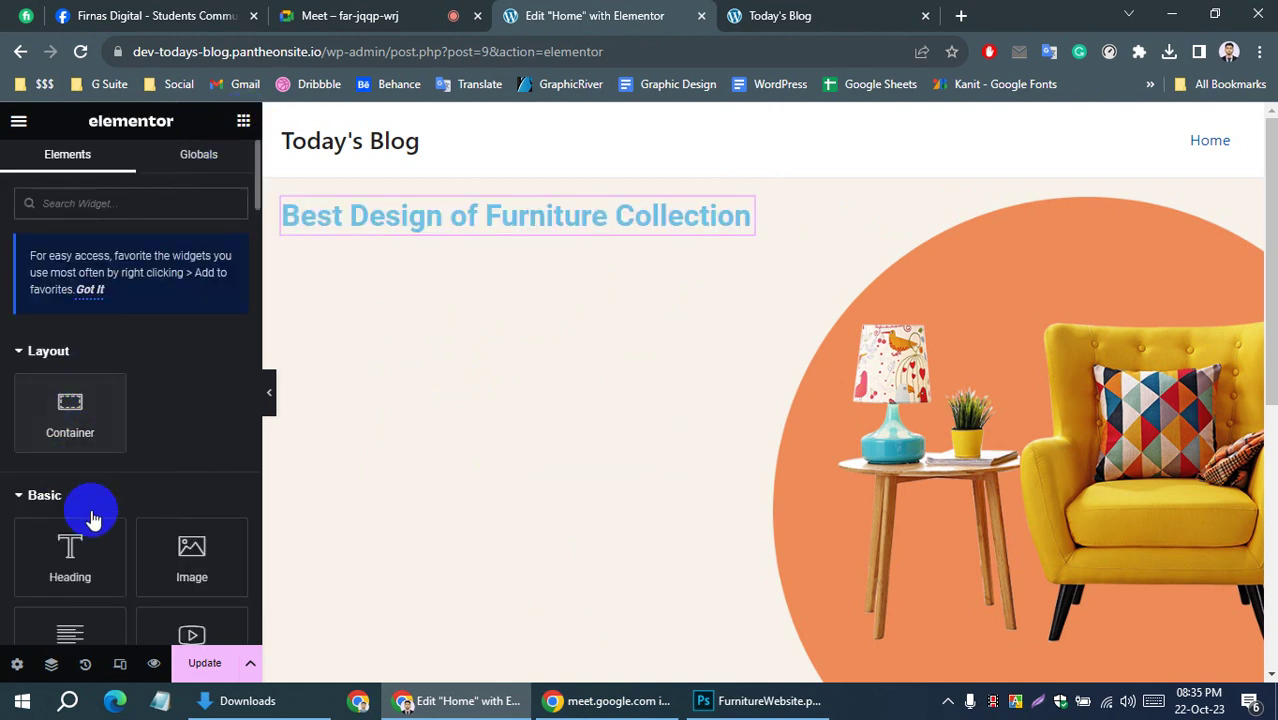
{"action": "scroll", "coordinate": [120, 510], "scroll_direction": "down", "scroll_amount": 2}
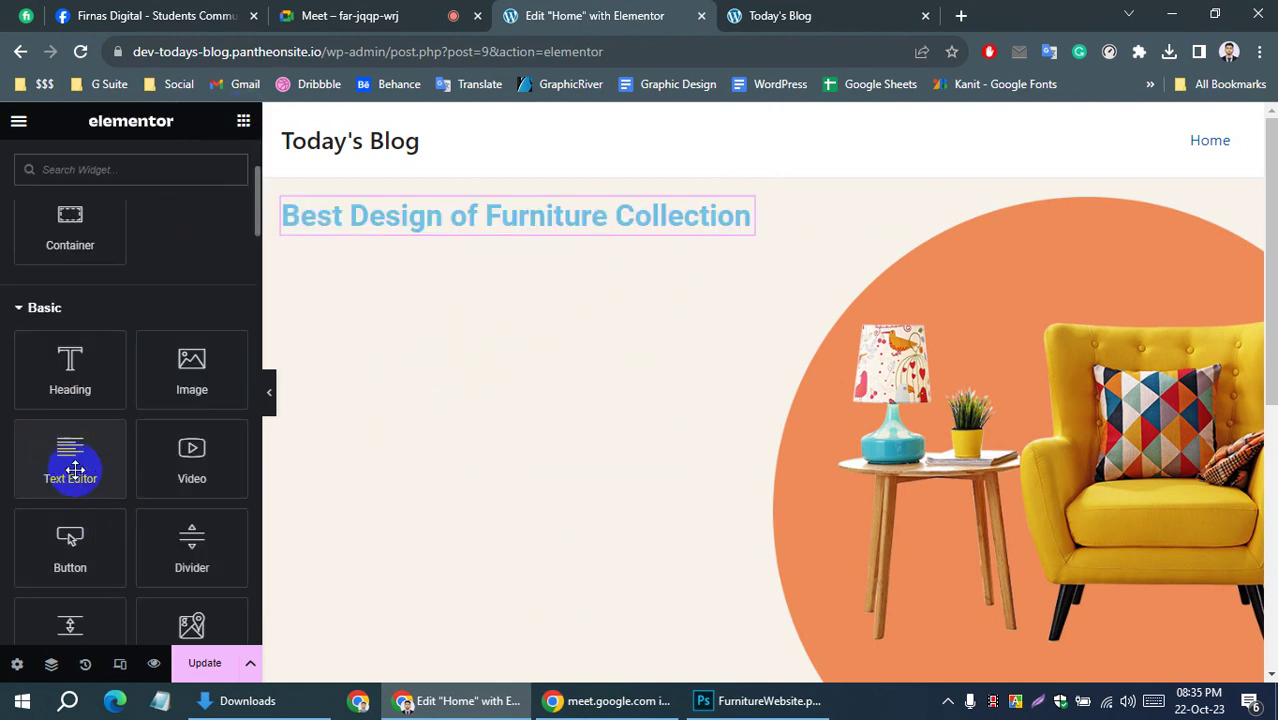
{"action": "left_click_drag", "start_coordinate": [64, 459], "coordinate": [343, 246]}
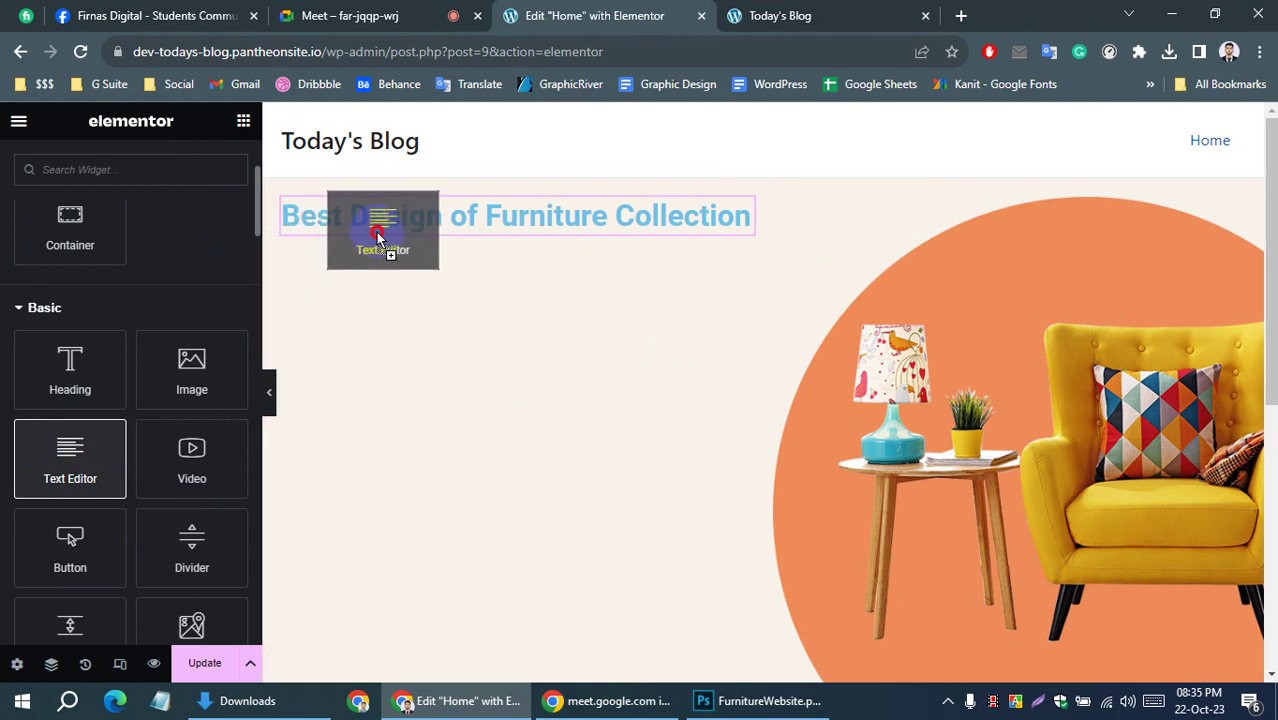
{"action": "mouse_move", "coordinate": [343, 246]}
{"action": "left_mouse_down"}
{"action": "mouse_move", "coordinate": [465, 229]}
{"action": "mouse_move", "coordinate": [499, 199]}
{"action": "left_mouse_up"}
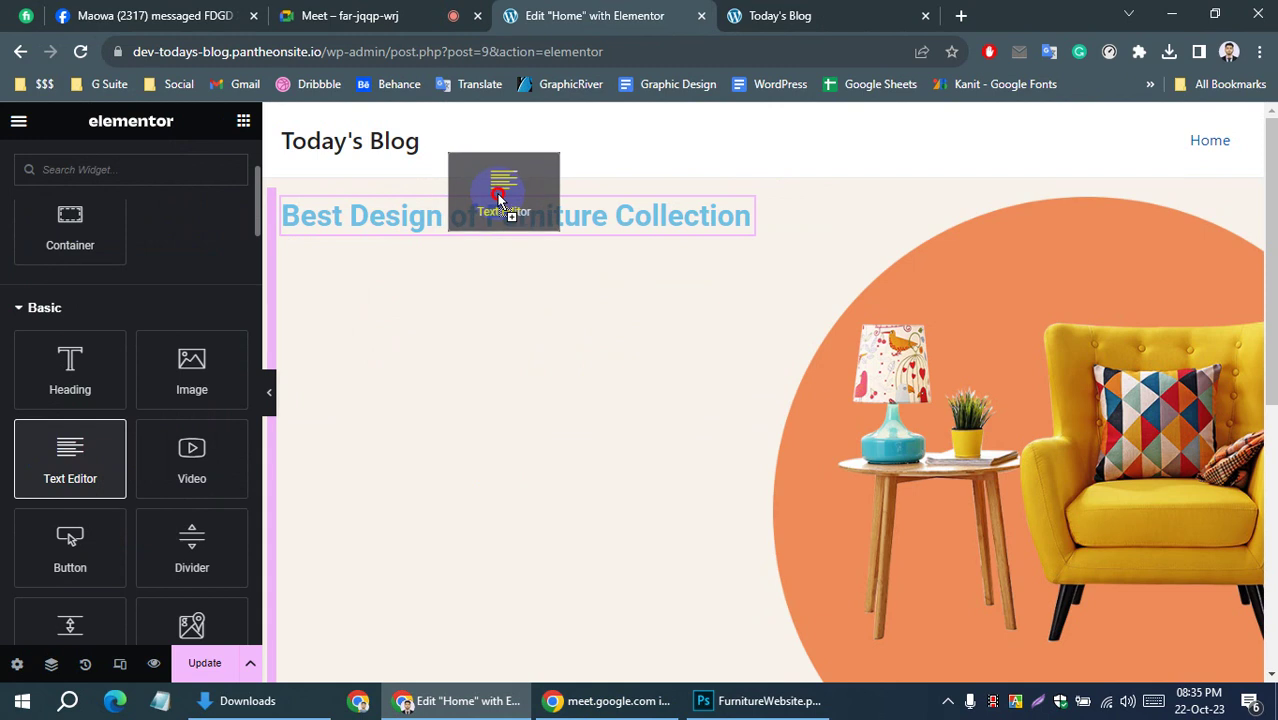
{"action": "left_click_drag", "start_coordinate": [499, 199], "coordinate": [442, 320]}
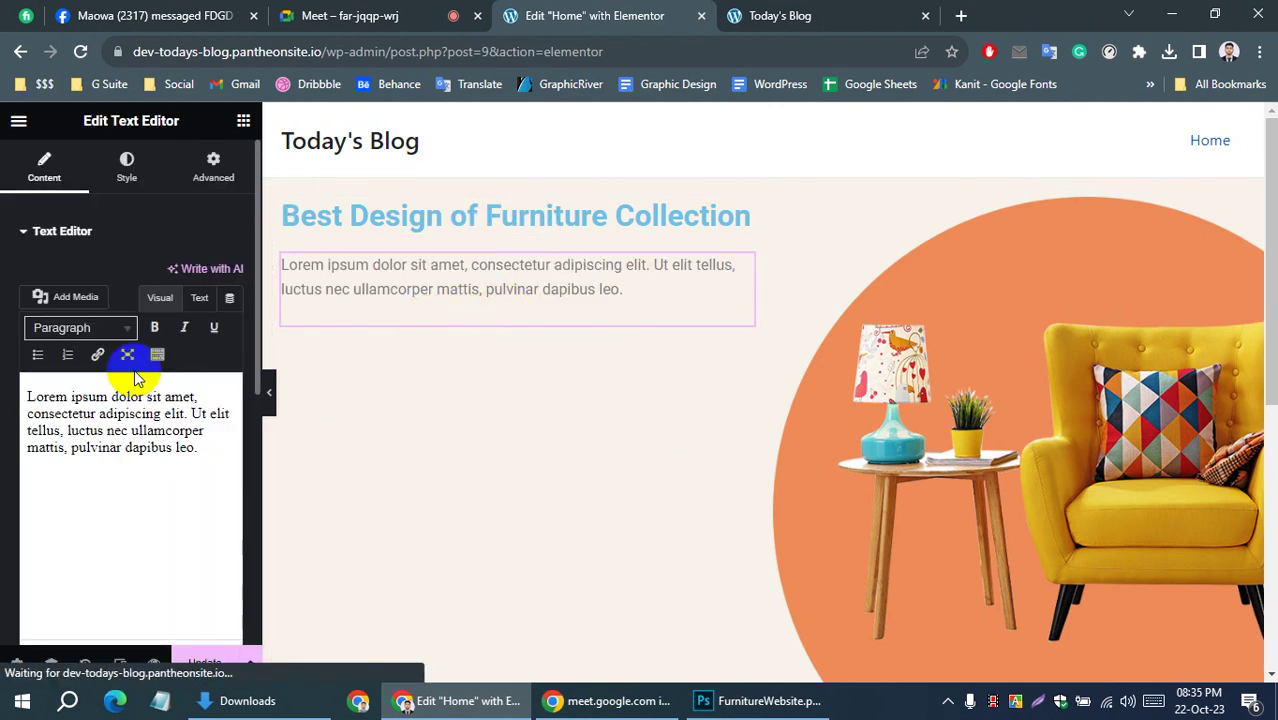
{"action": "left_click", "coordinate": [168, 443]}
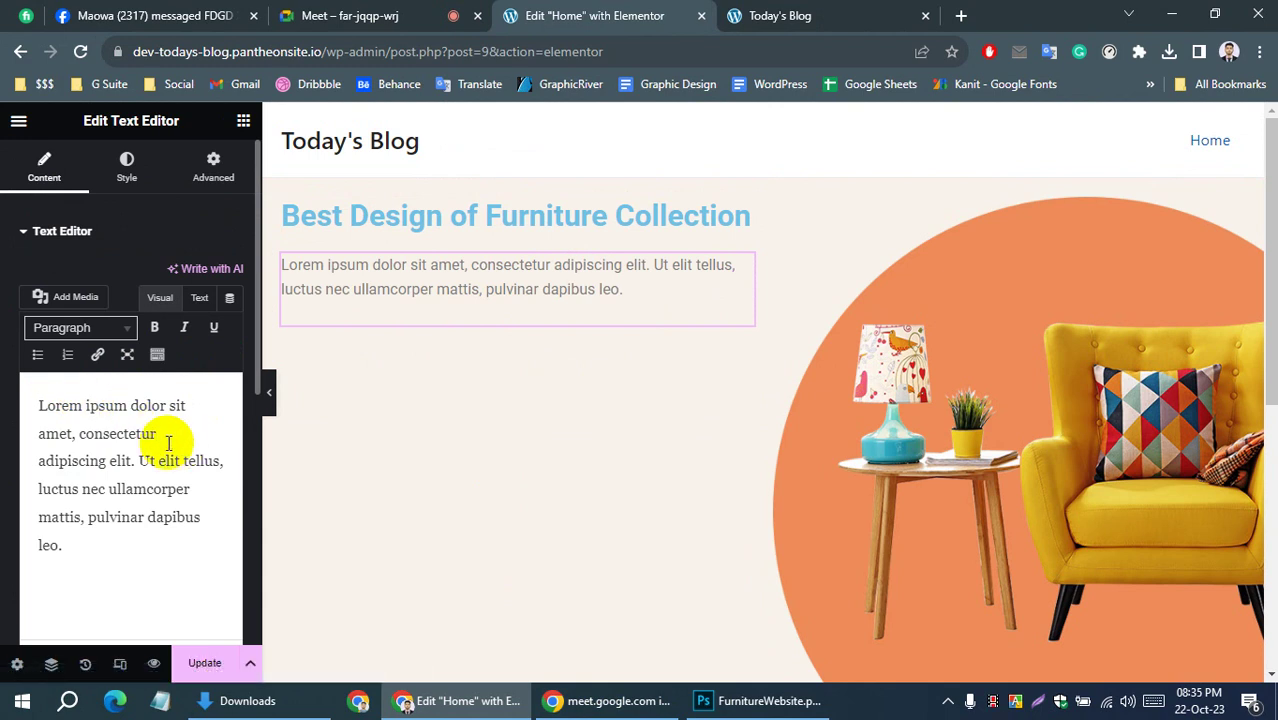
{"action": "key", "text": "ctrl+a"}
{"action": "key", "text": "ctrl+v"}
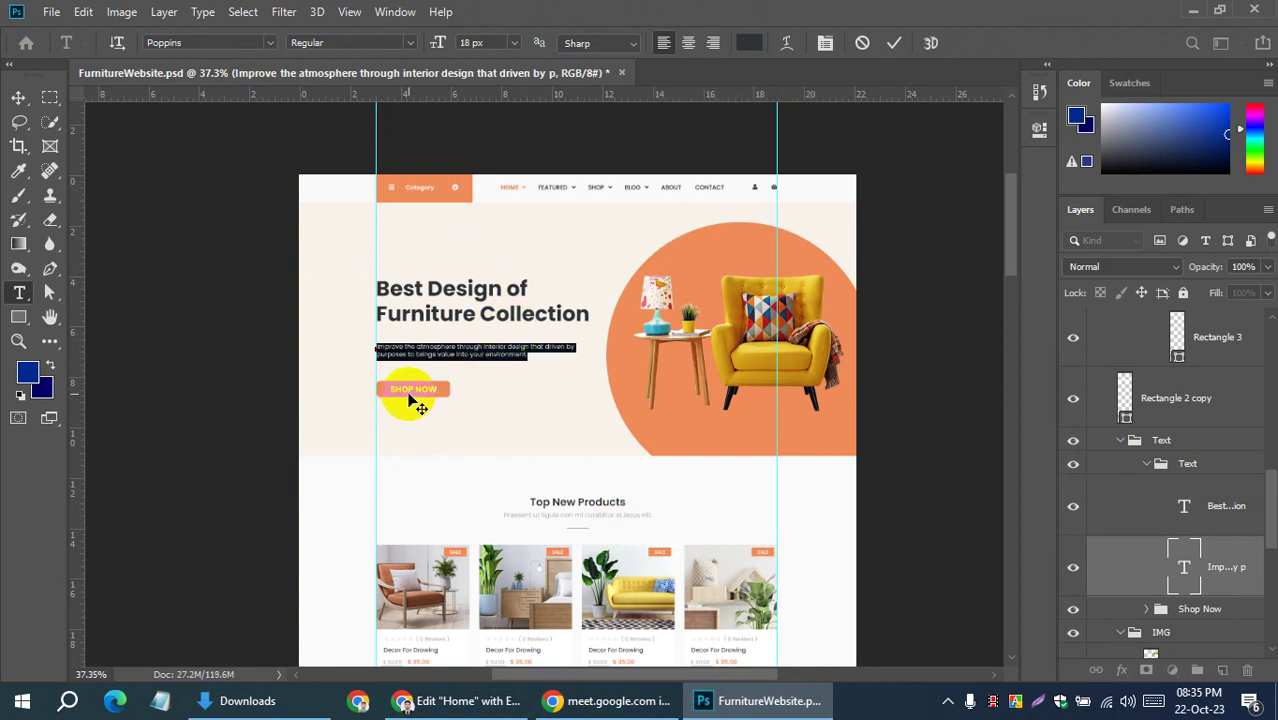
{"action": "left_click", "coordinate": [862, 43]}
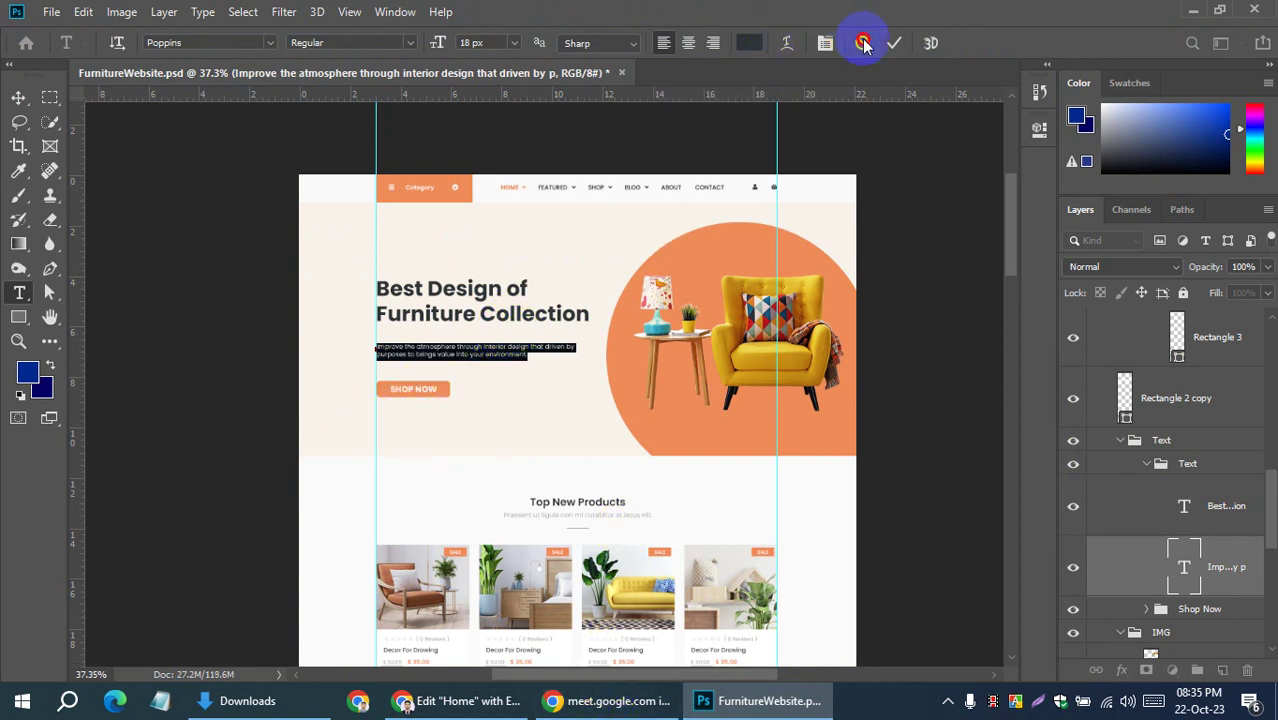
Add a Button widget beneath the intro paragraph and label it 'Shop Now'
{"action": "left_click", "coordinate": [468, 700]}
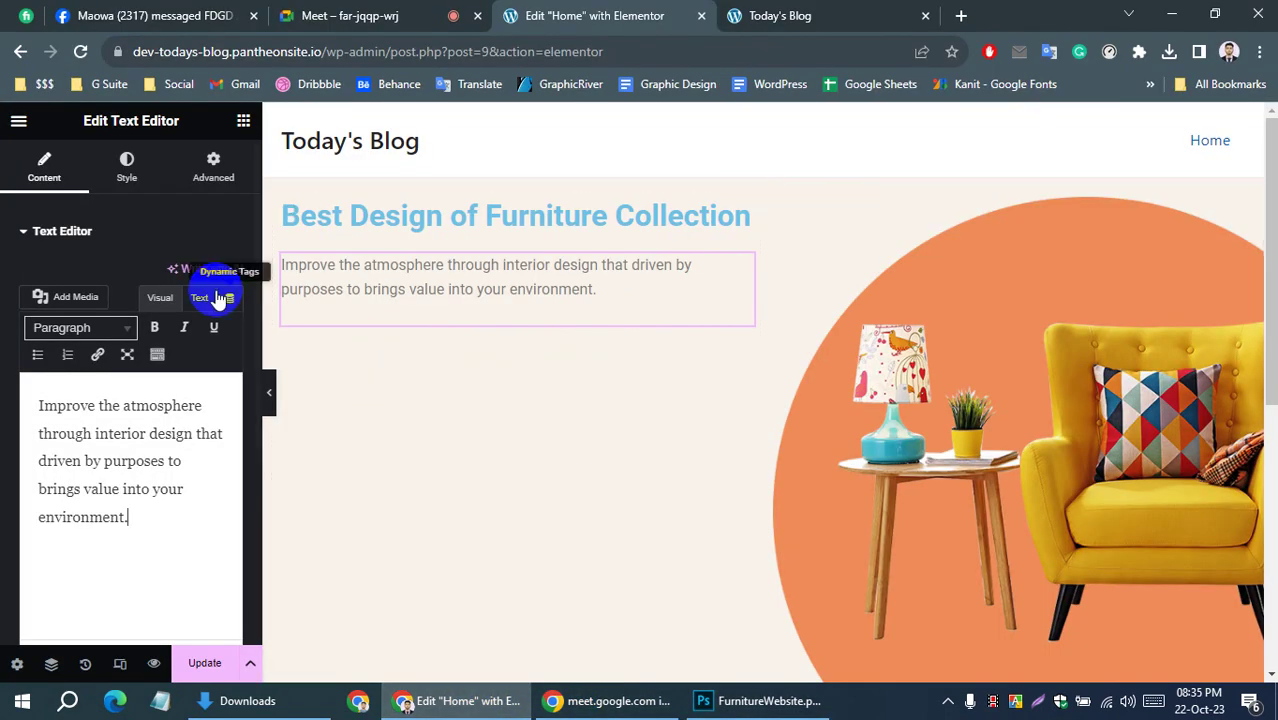
{"action": "left_click", "coordinate": [245, 125]}
{"action": "scroll", "coordinate": [137, 428], "scroll_direction": "down", "scroll_amount": 1}
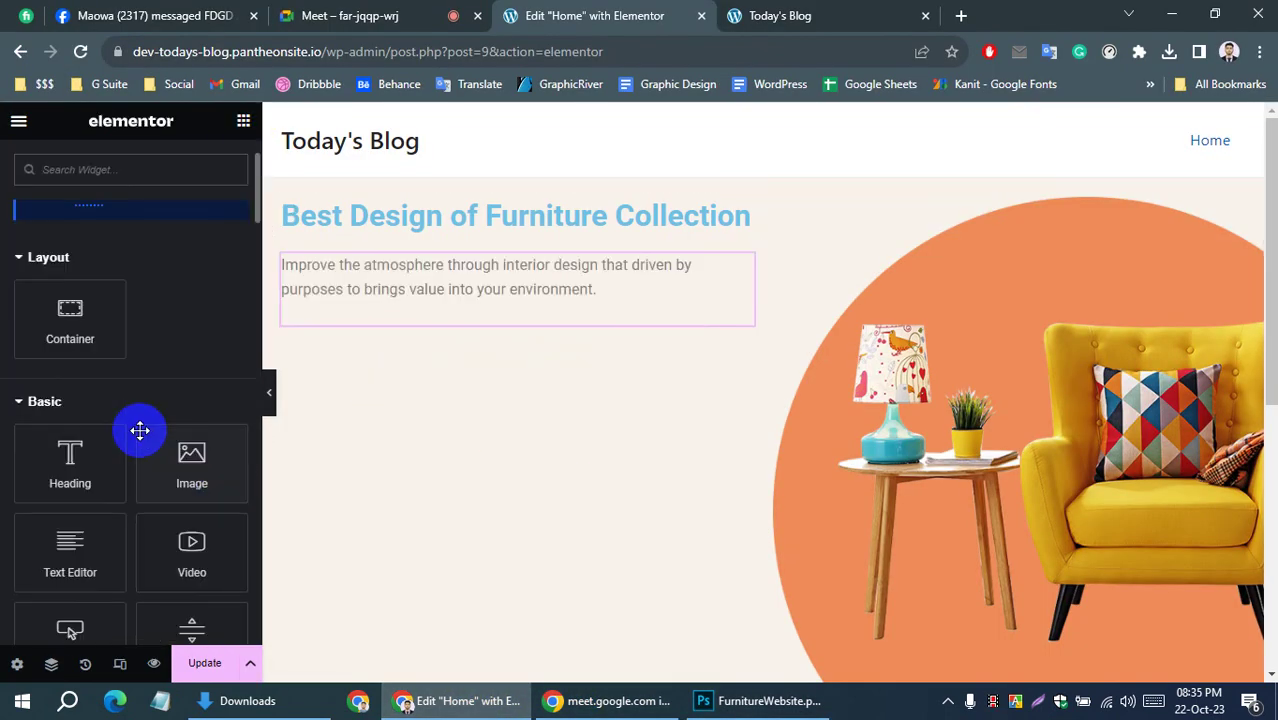
{"action": "scroll", "coordinate": [148, 522], "scroll_direction": "down", "scroll_amount": 2}
{"action": "mouse_move", "coordinate": [63, 448]}
{"action": "left_mouse_down"}
{"action": "mouse_move", "coordinate": [349, 348]}
{"action": "mouse_move", "coordinate": [347, 391]}
{"action": "left_mouse_up"}
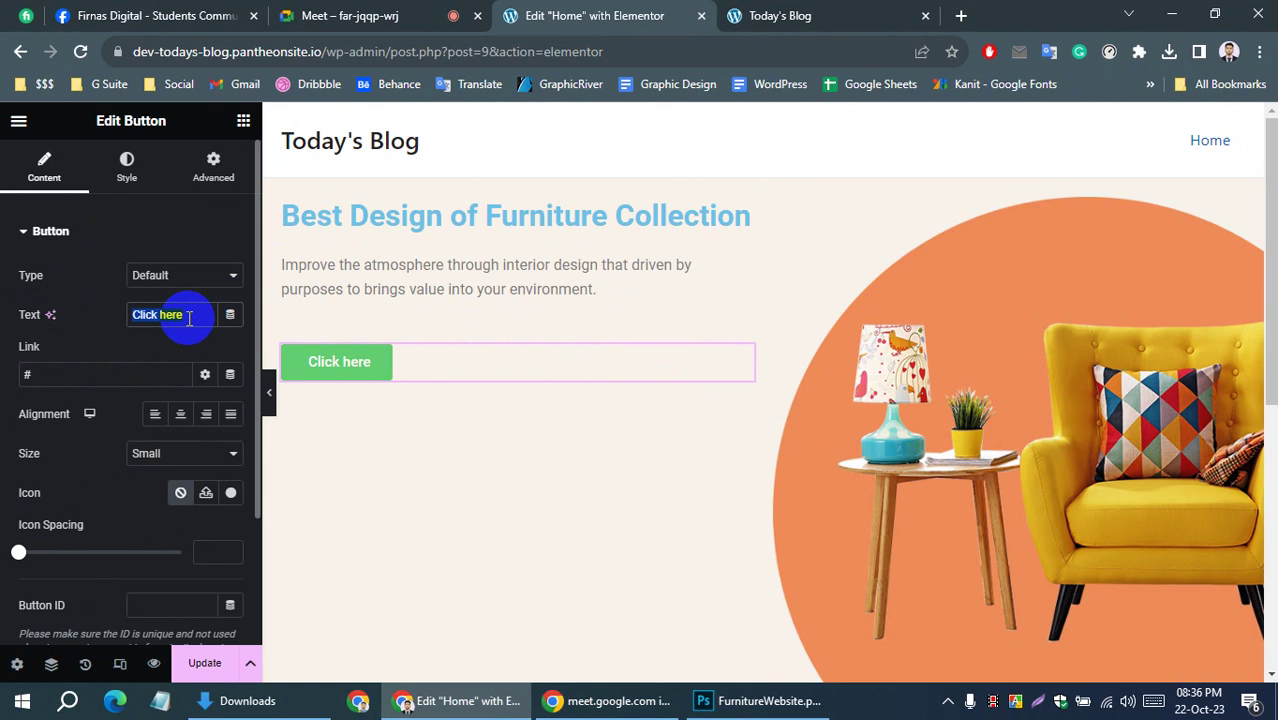
{"action": "type", "text": "s"}
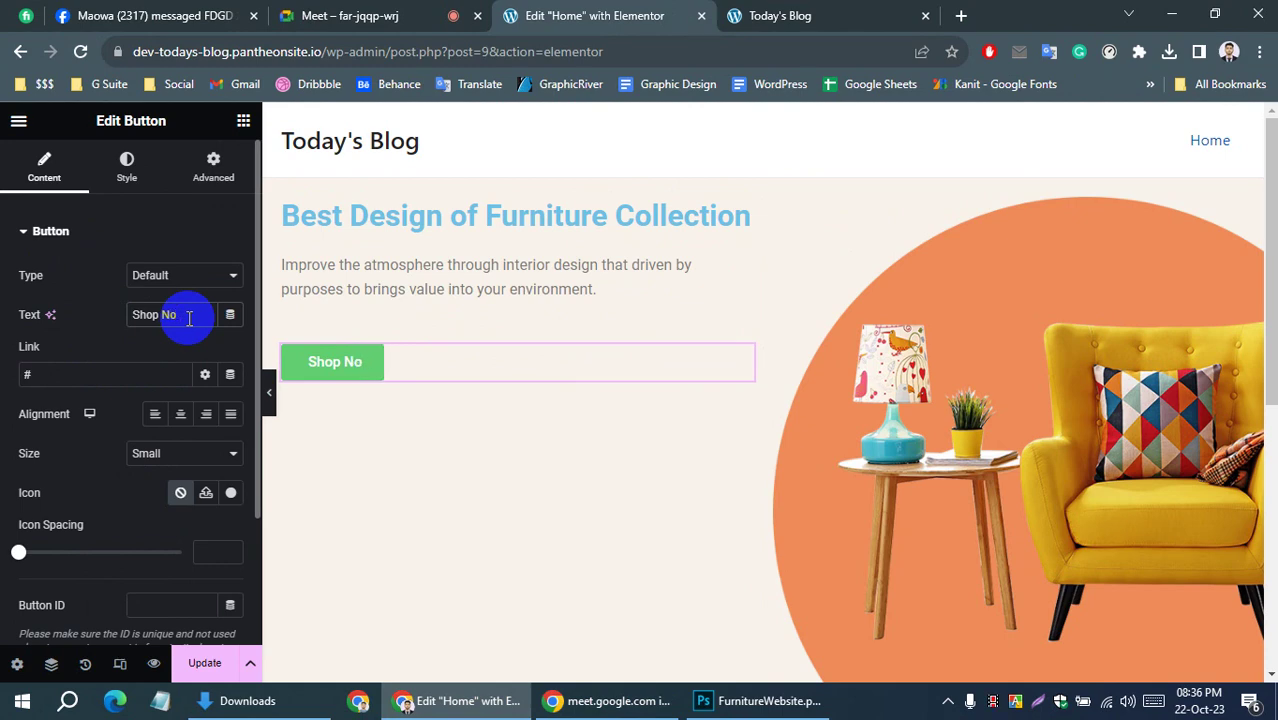
{"action": "left_click", "coordinate": [760, 700]}
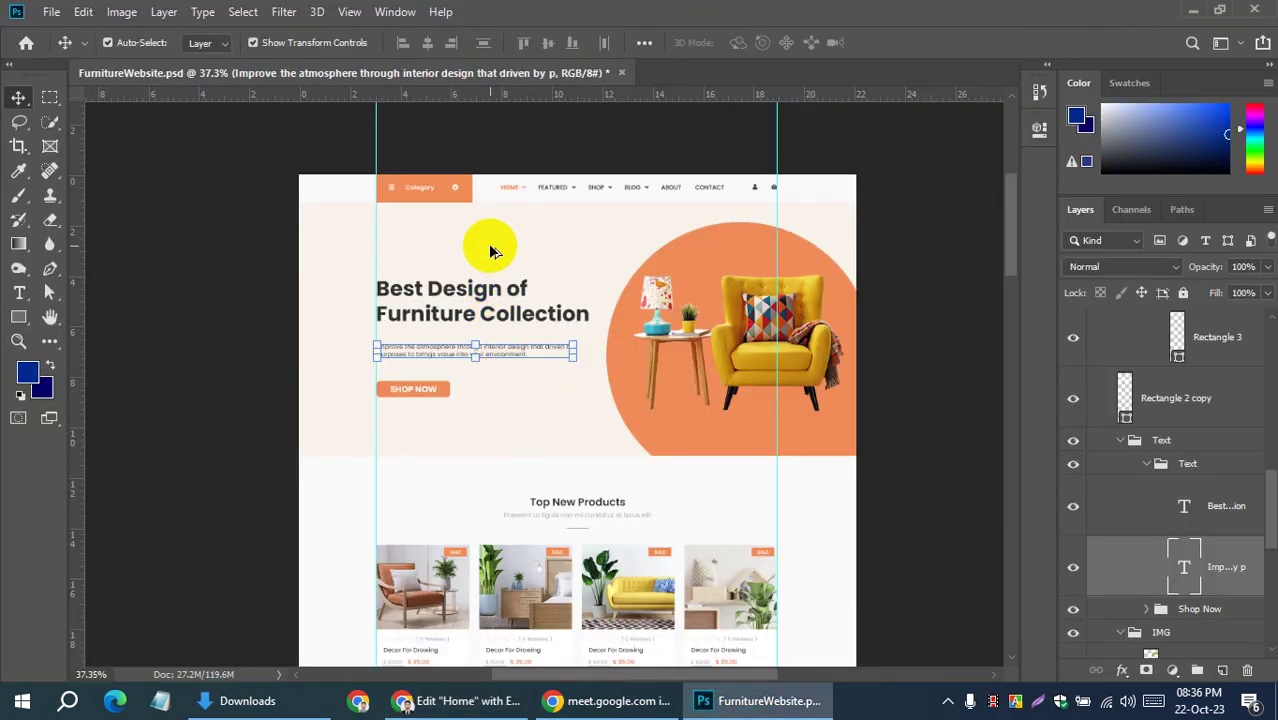
Frame the mockup's hero and inspect the headline's type settings: Poppins, Bold, 60 px
{"action": "scroll", "coordinate": [490, 250], "scroll_direction": "up", "scroll_amount": 1}
{"action": "scroll", "coordinate": [690, 220], "scroll_direction": "up", "scroll_amount": 1}
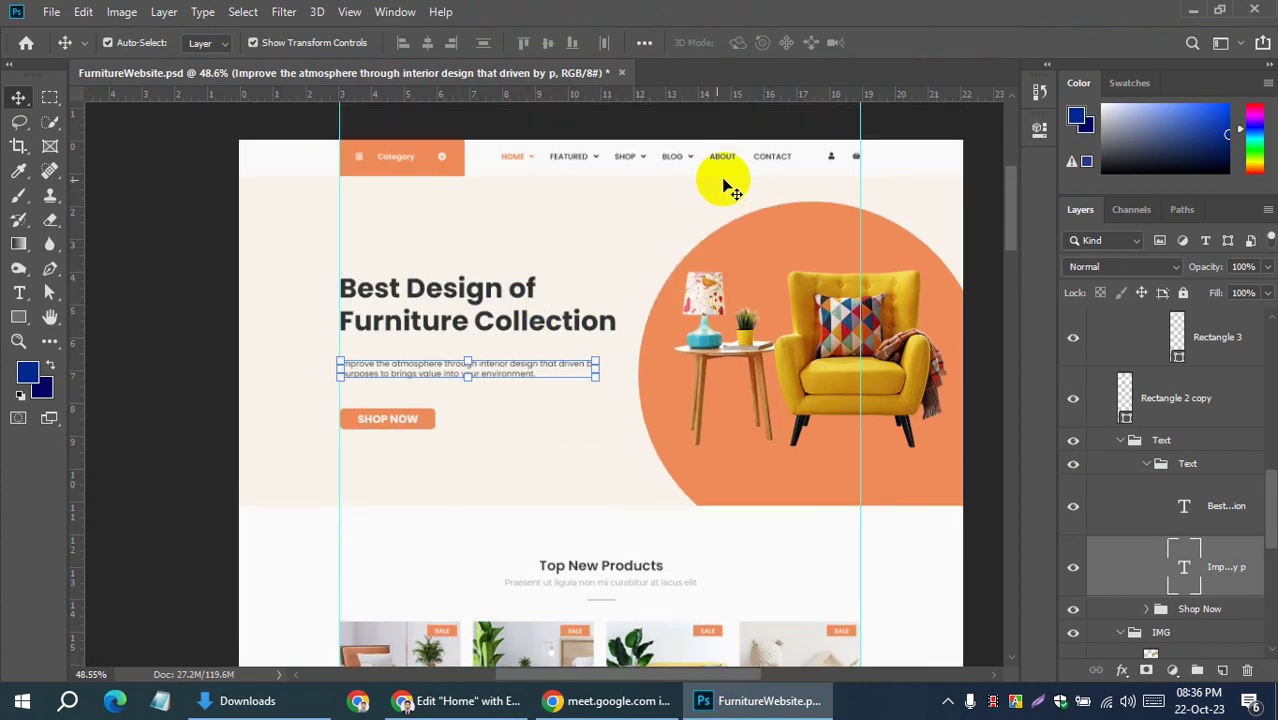
{"action": "scroll", "coordinate": [688, 205], "scroll_direction": "up", "scroll_amount": 1}
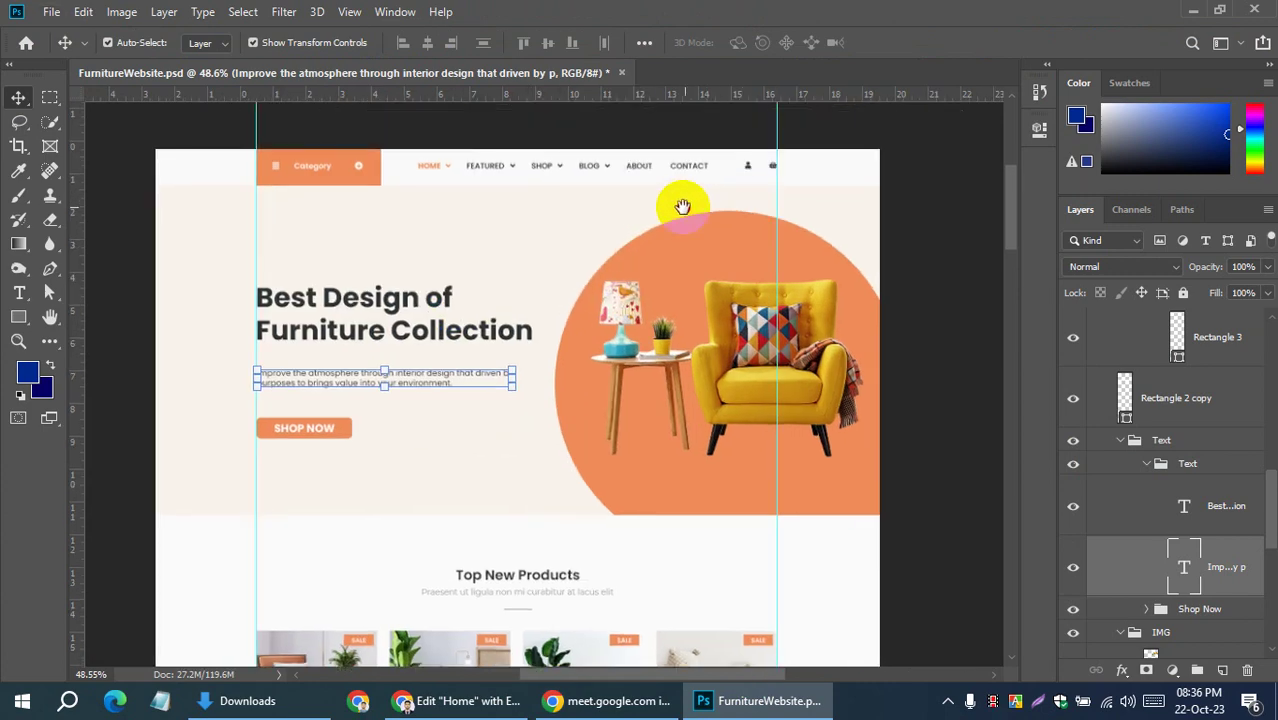
{"action": "scroll", "coordinate": [392, 280], "scroll_direction": "up", "scroll_amount": 1}
{"action": "scroll", "coordinate": [390, 283], "scroll_direction": "up", "scroll_amount": 1}
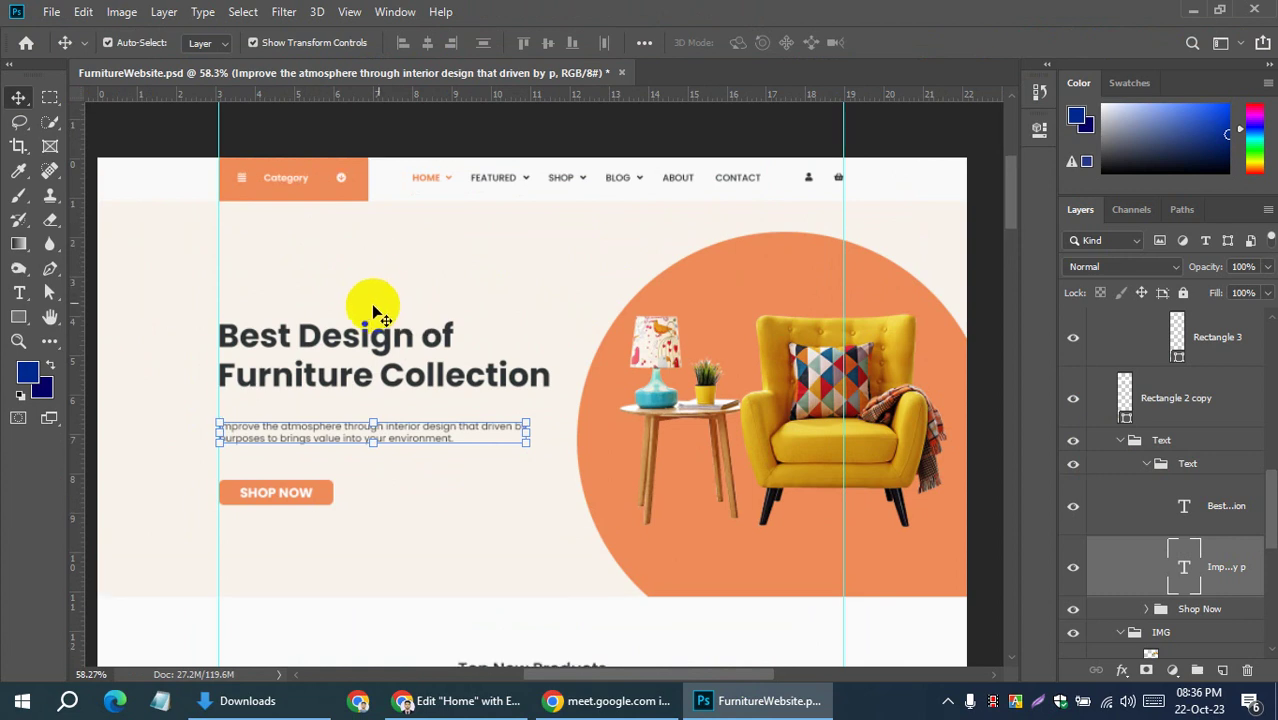
{"action": "left_click_drag", "start_coordinate": [365, 303], "coordinate": [396, 283]}
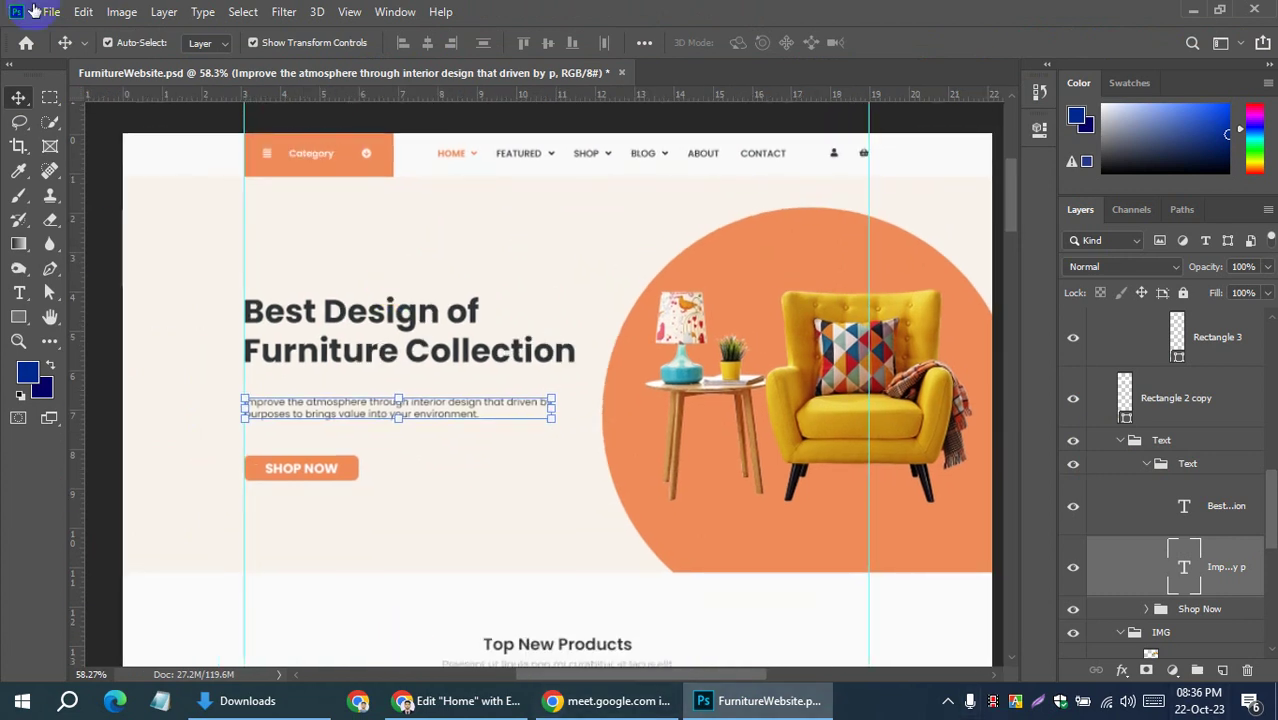
{"action": "left_click", "coordinate": [102, 252]}
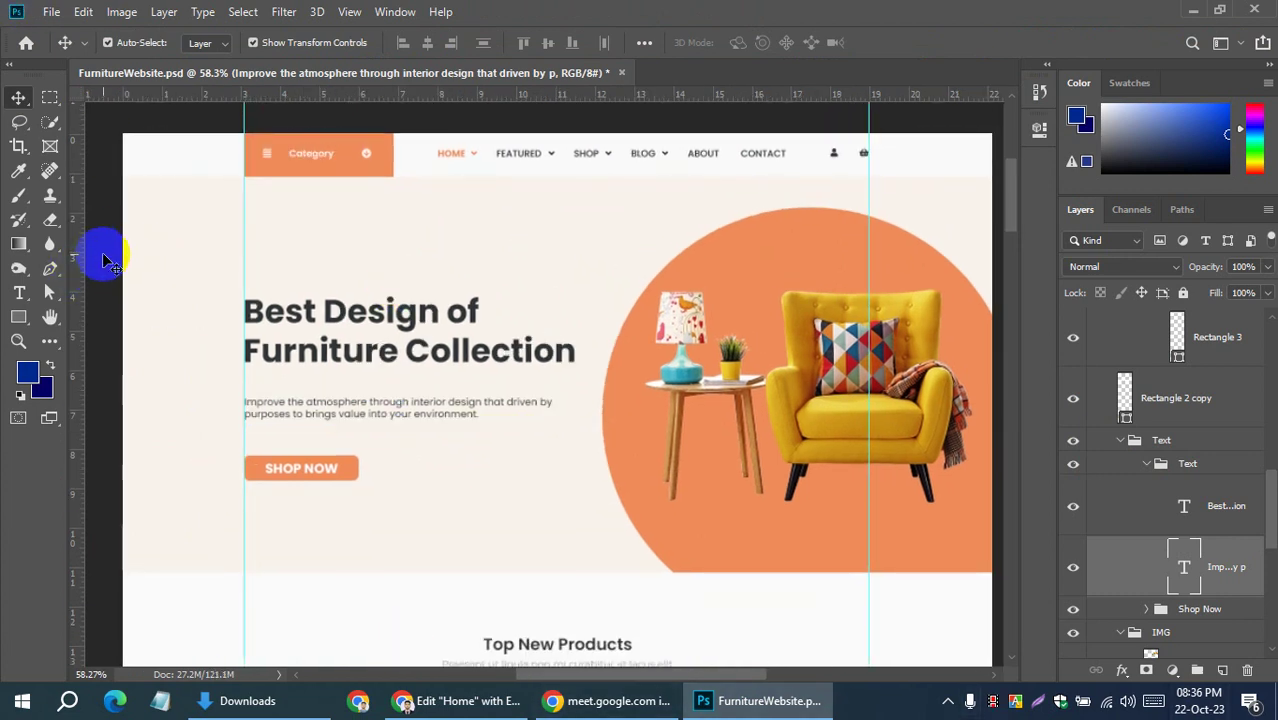
{"action": "left_click", "coordinate": [369, 319]}
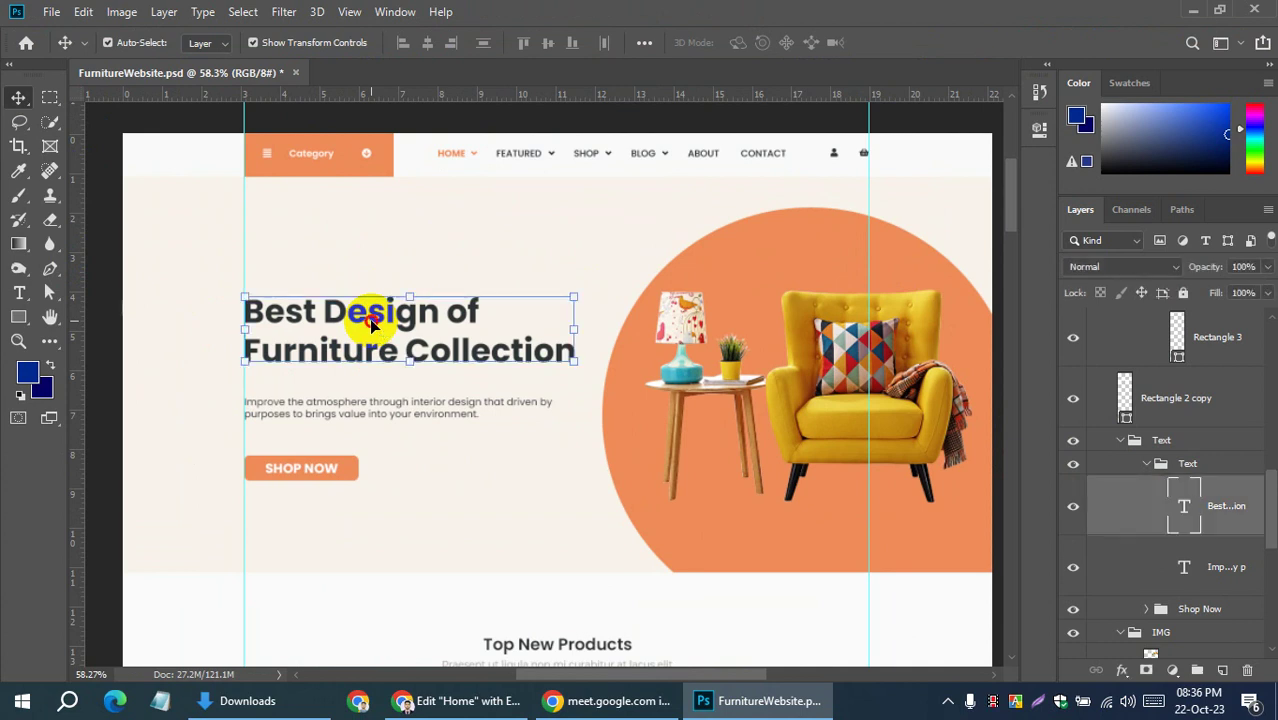
{"action": "key", "text": "t"}
{"action": "double_click", "coordinate": [369, 319]}
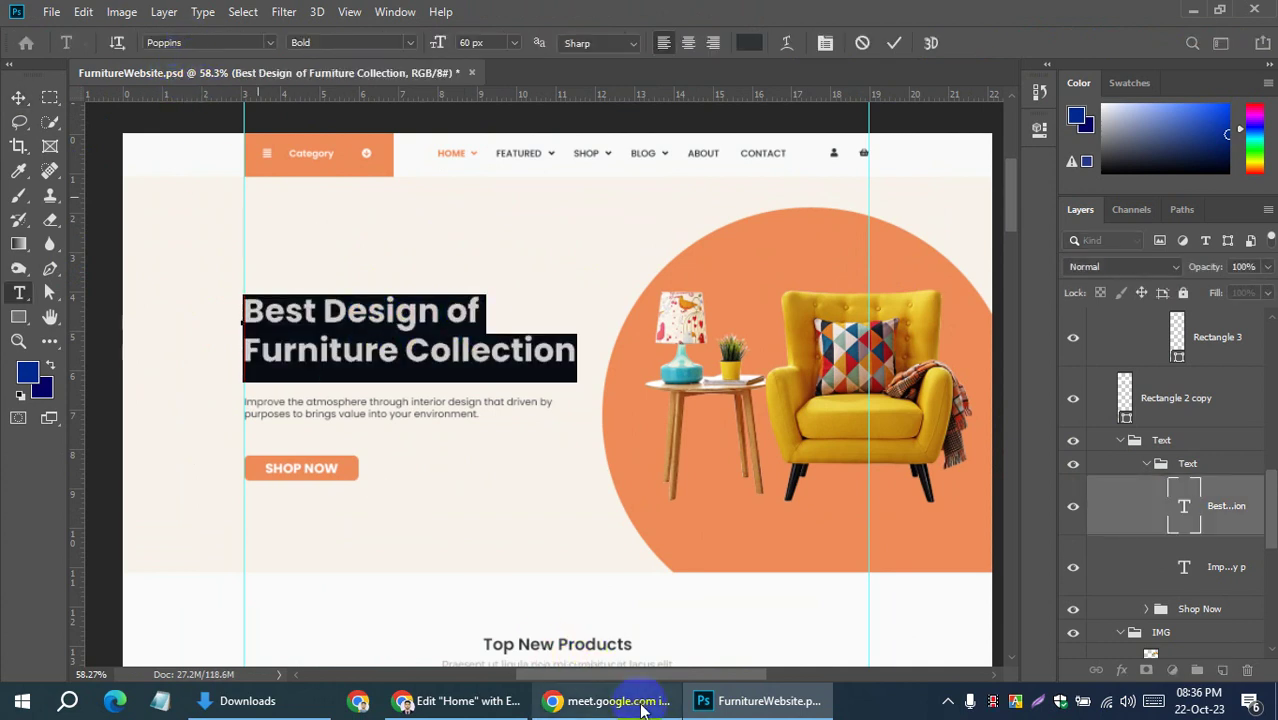
{"action": "left_click", "coordinate": [460, 700]}
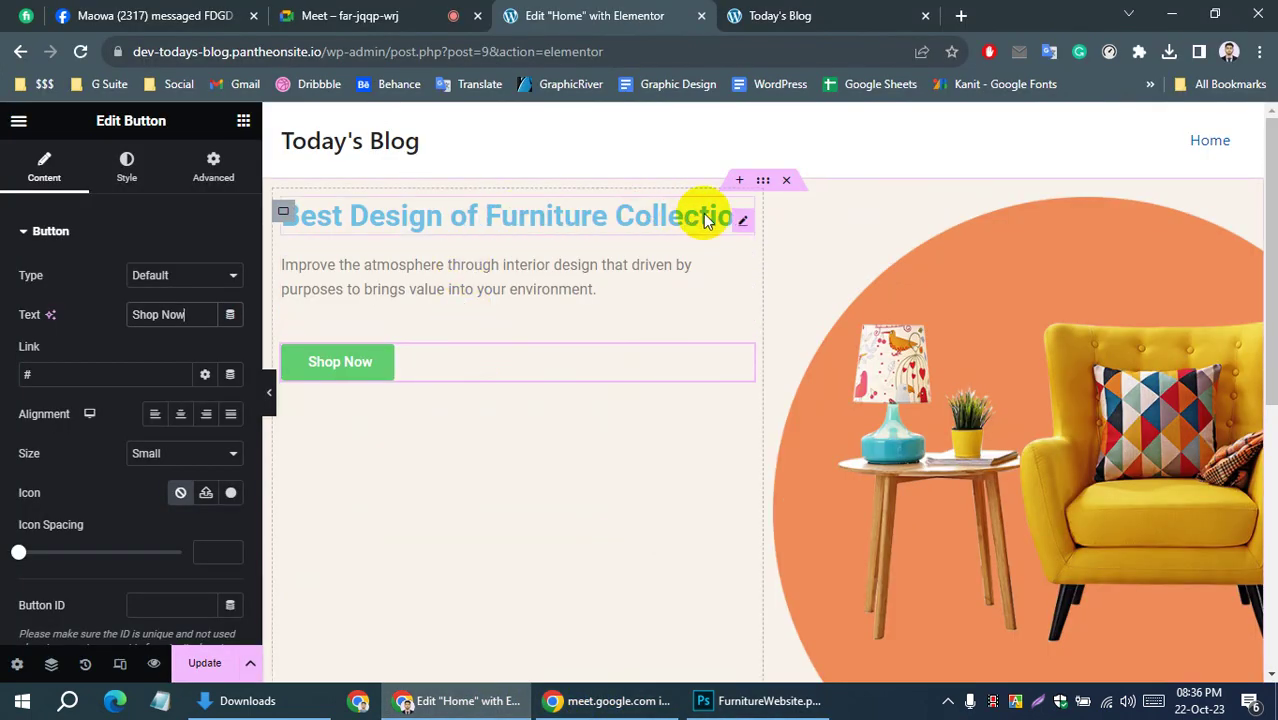
{"action": "mouse_move", "coordinate": [745, 221]}
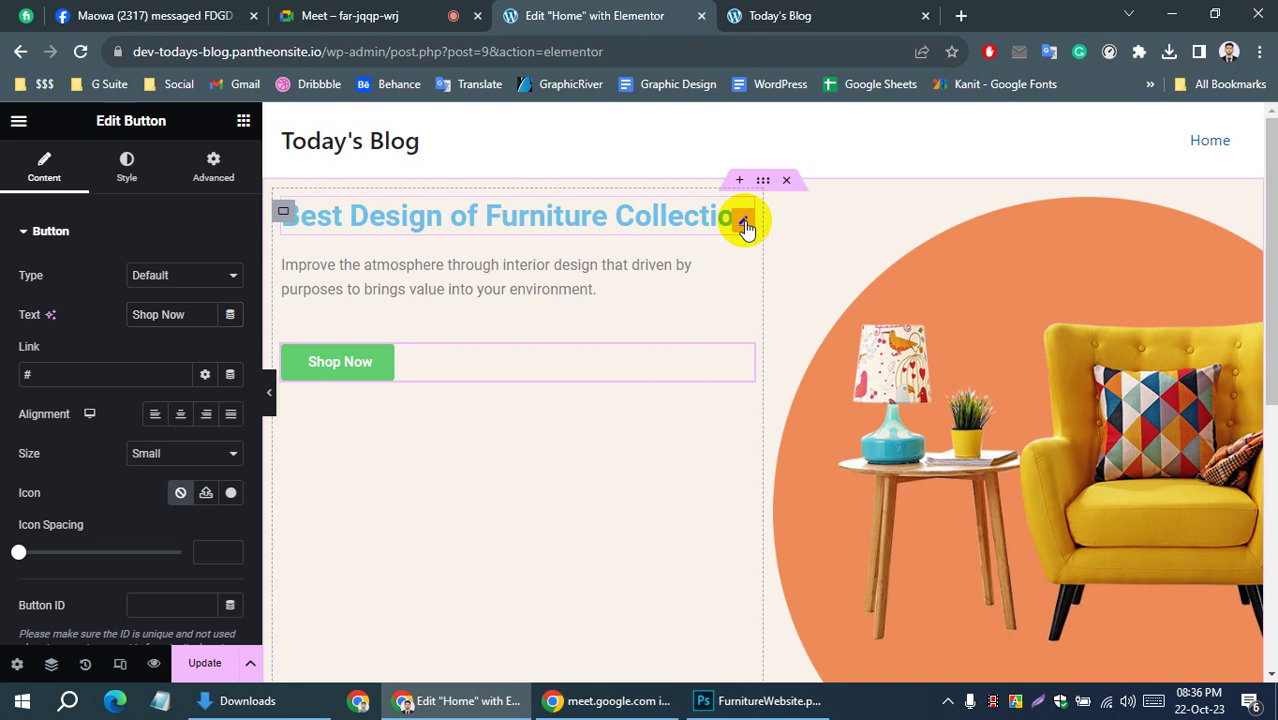
Change the hero heading's HTML tag to H1 and bring up its style settings
{"action": "left_click", "coordinate": [745, 222]}
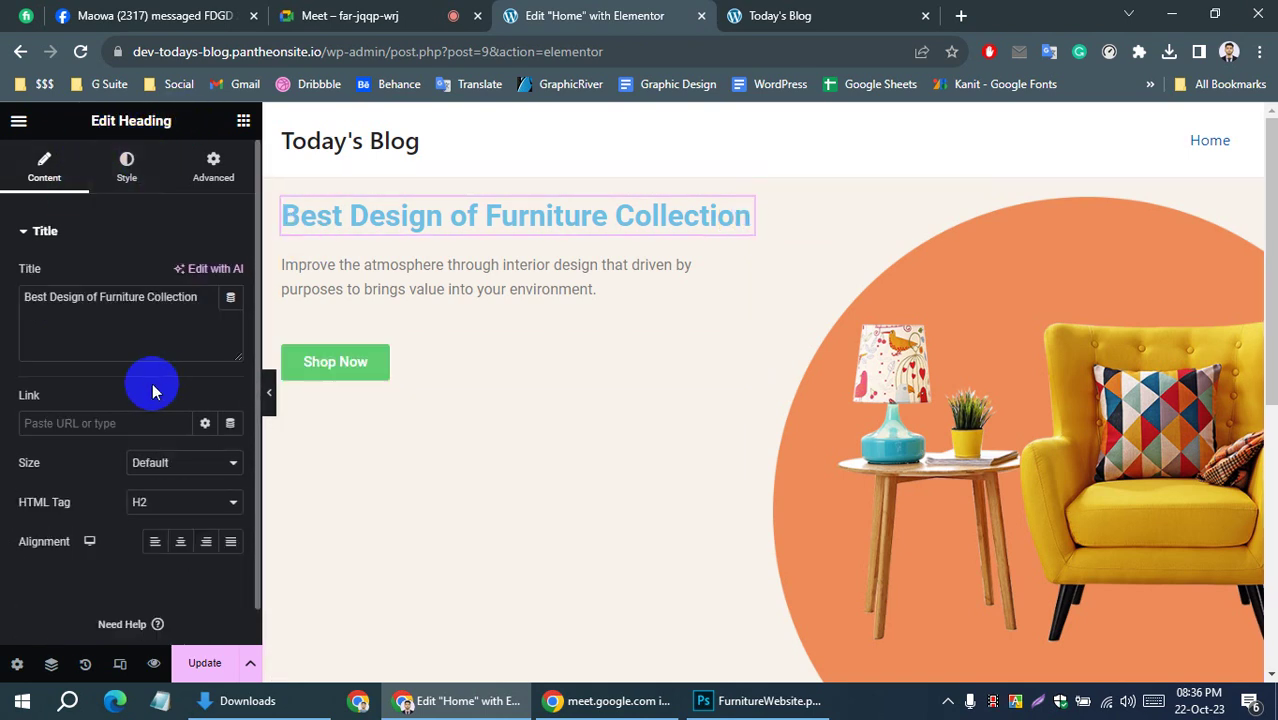
{"action": "left_click", "coordinate": [169, 512]}
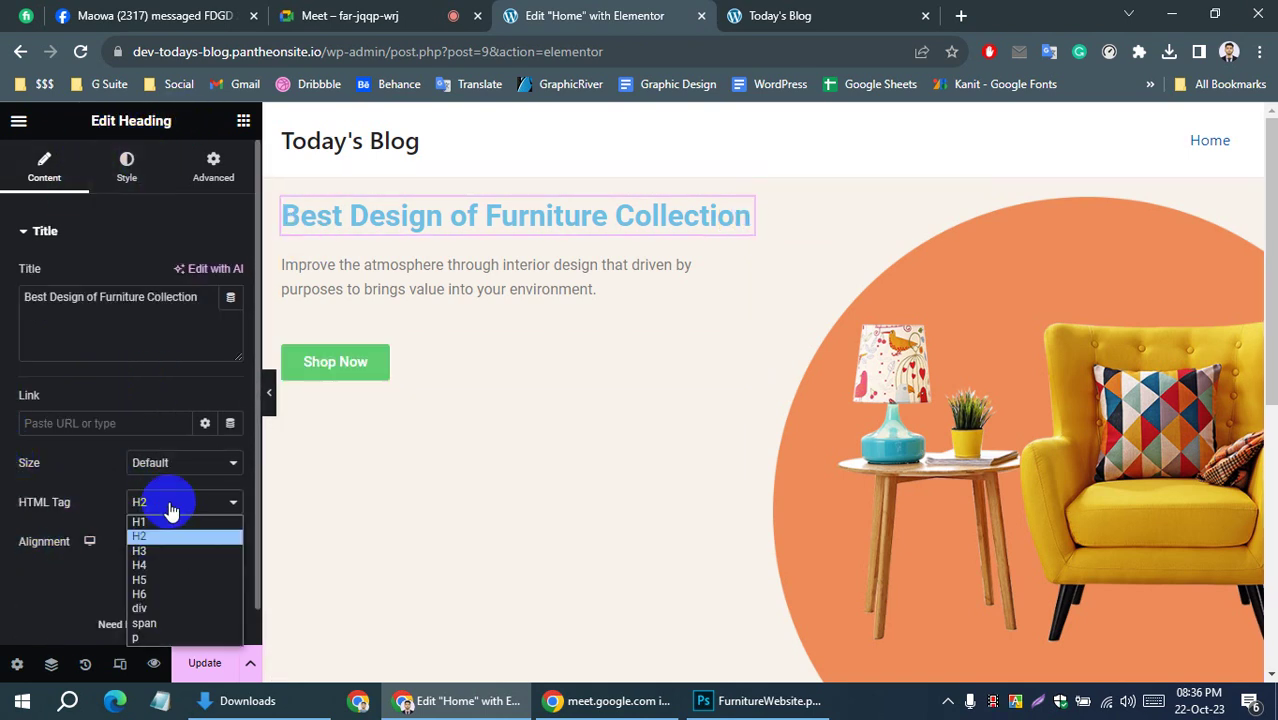
{"action": "left_click", "coordinate": [150, 522]}
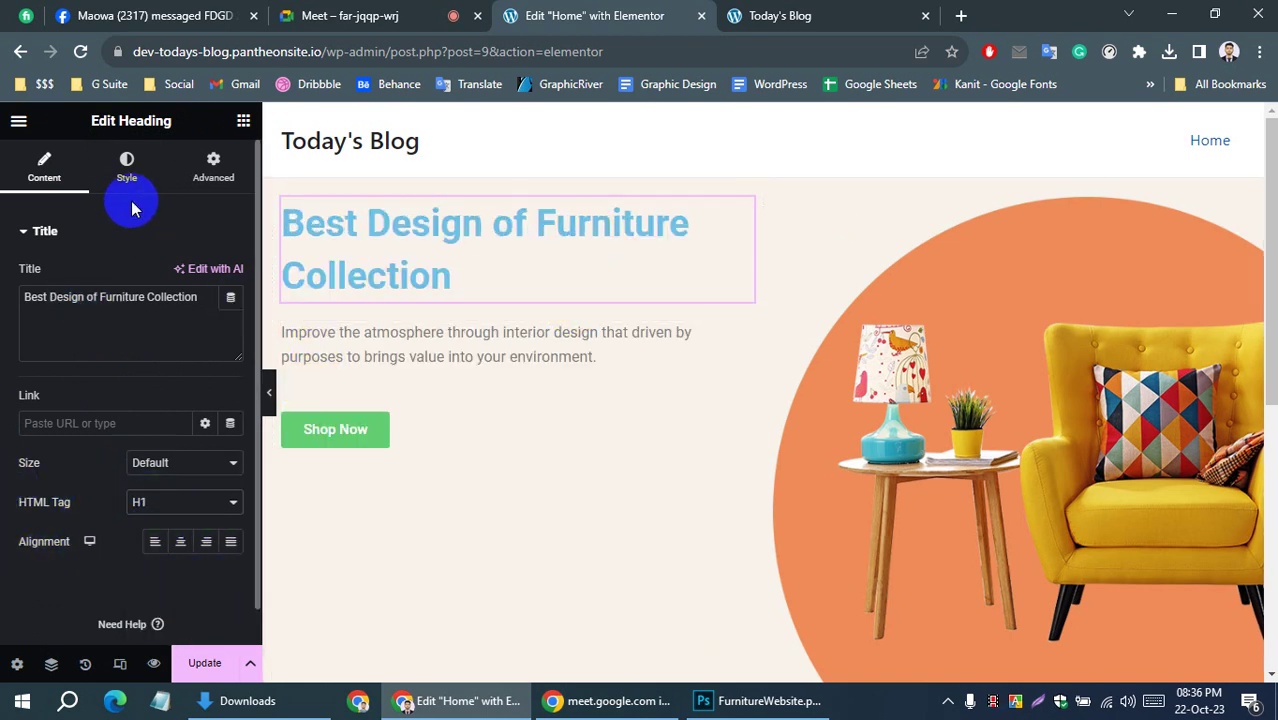
{"action": "left_click", "coordinate": [126, 168]}
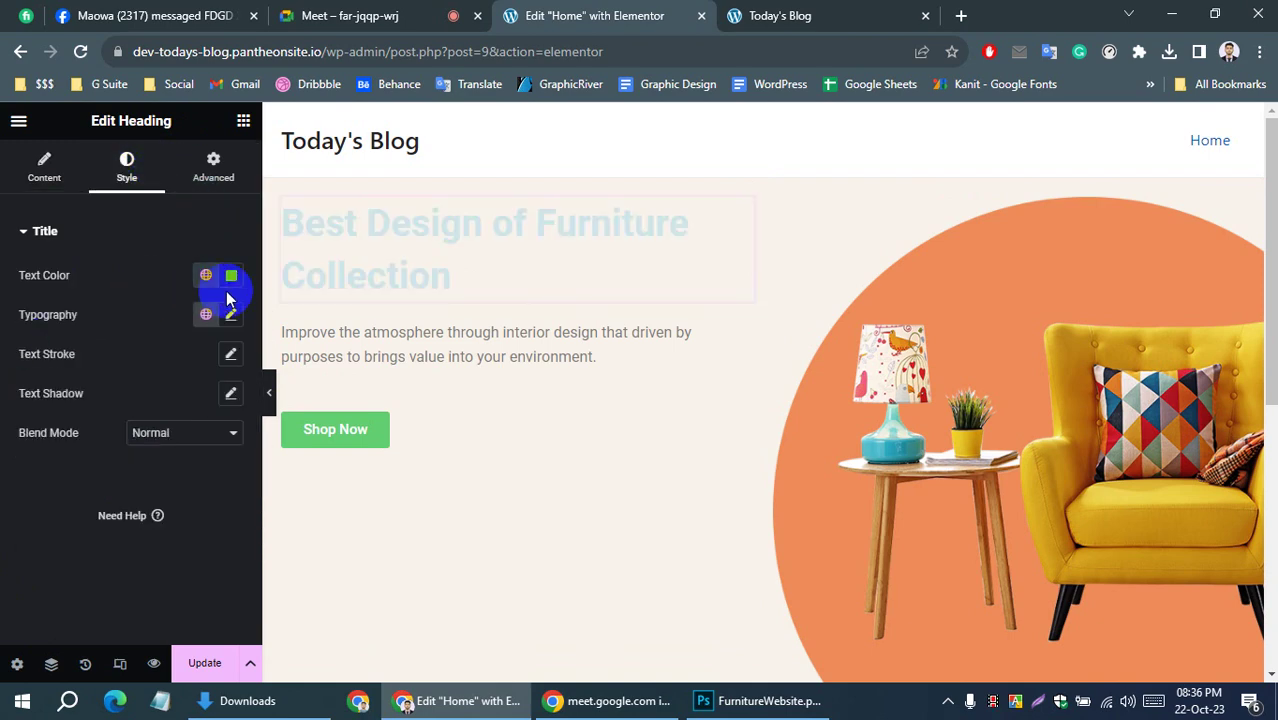
{"action": "left_click", "coordinate": [768, 701]}
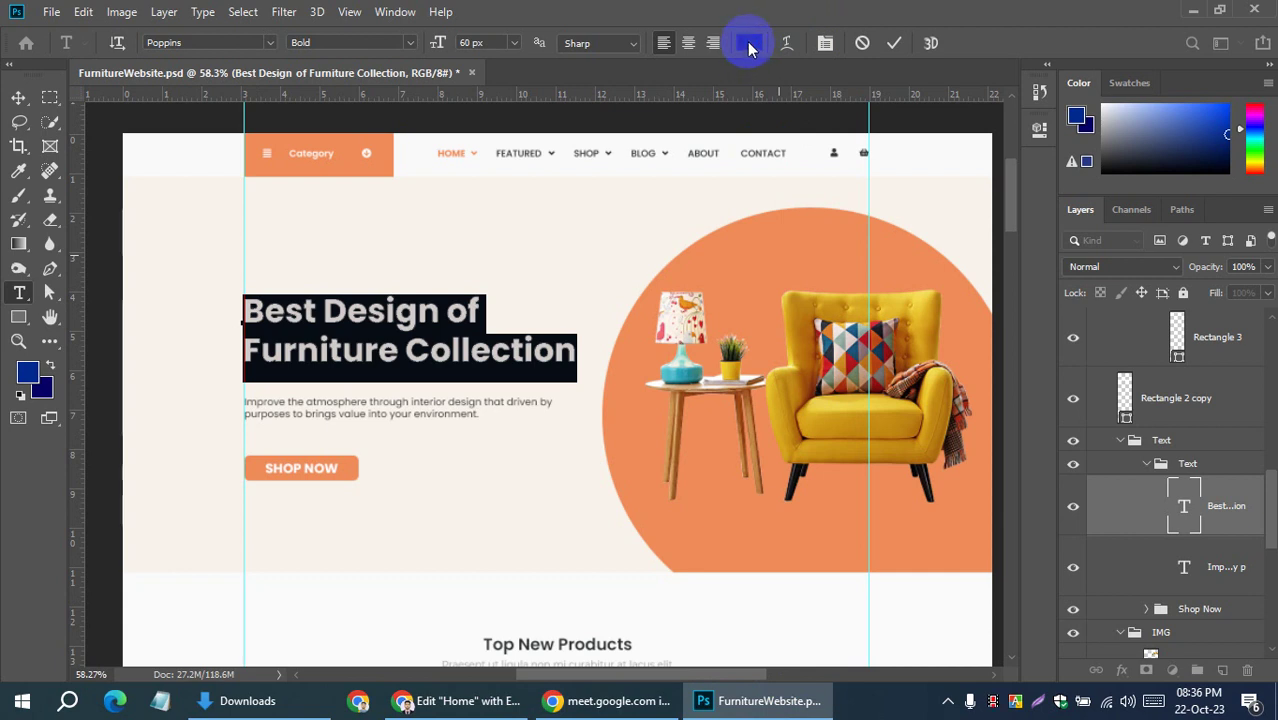
Copy the headline's text colour hex 2d3436 from the colour picker, then close it
{"action": "left_click", "coordinate": [750, 45]}
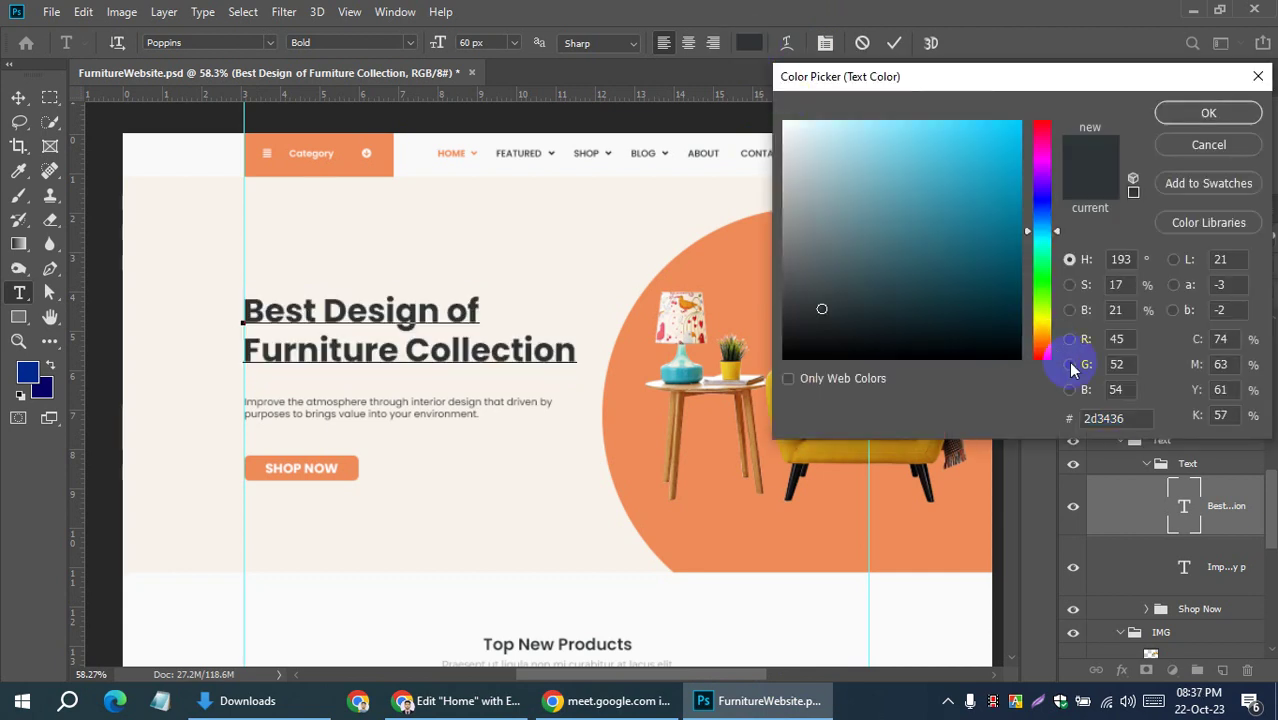
{"action": "left_click", "coordinate": [1127, 418]}
{"action": "left_click_drag", "start_coordinate": [1127, 418], "coordinate": [1091, 418]}
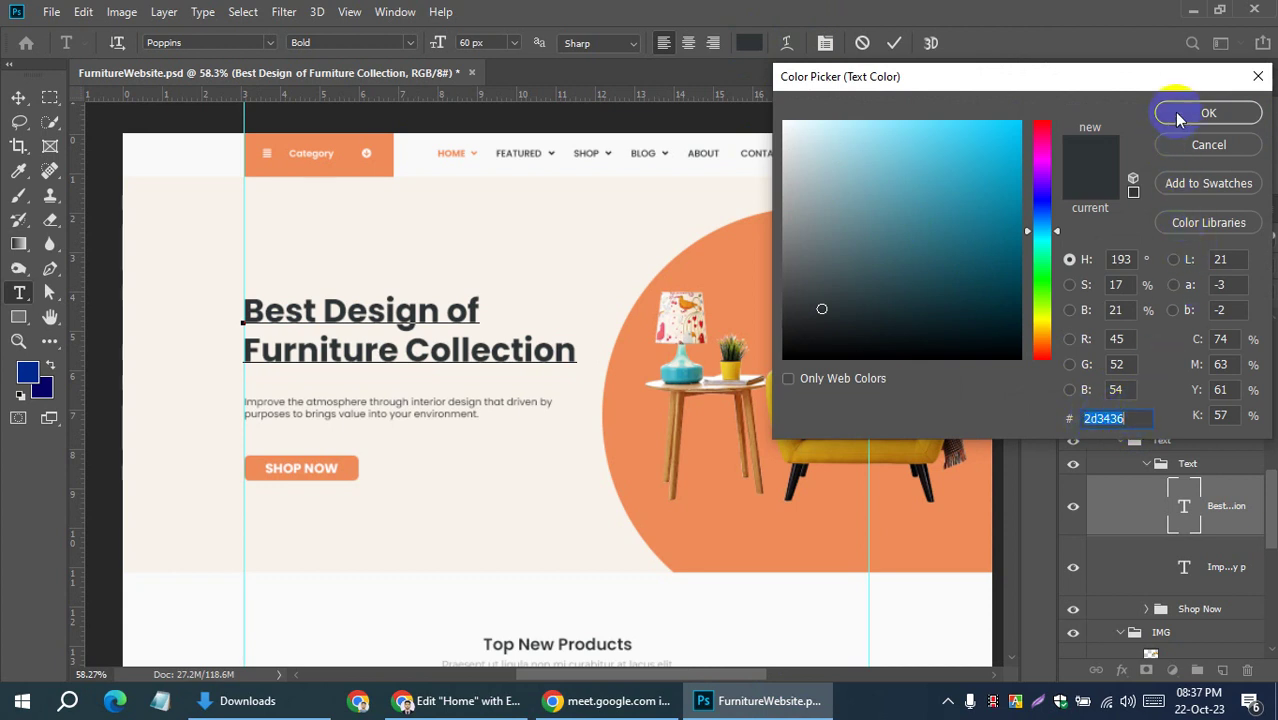
{"action": "left_click", "coordinate": [1208, 113]}
{"action": "key", "text": "Return"}
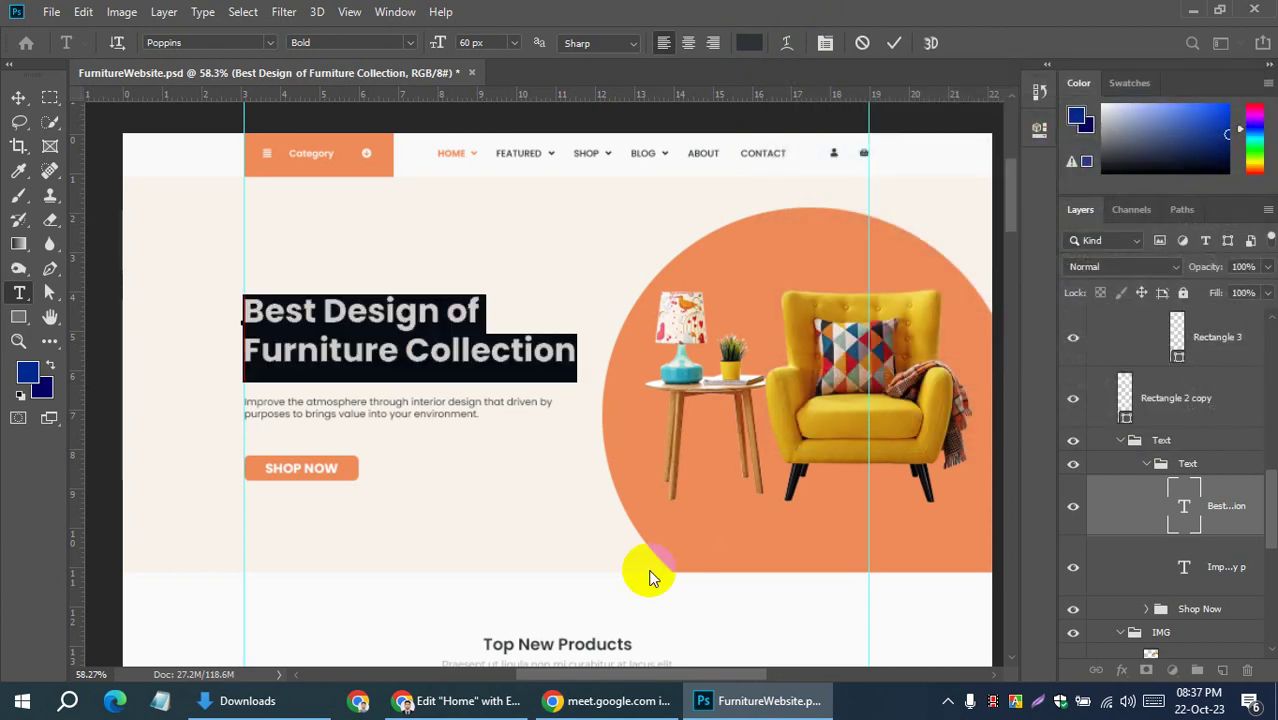
Replace the heading's #6EC1E4 text colour with the pasted dark grey 2d3436
{"action": "left_click", "coordinate": [465, 701]}
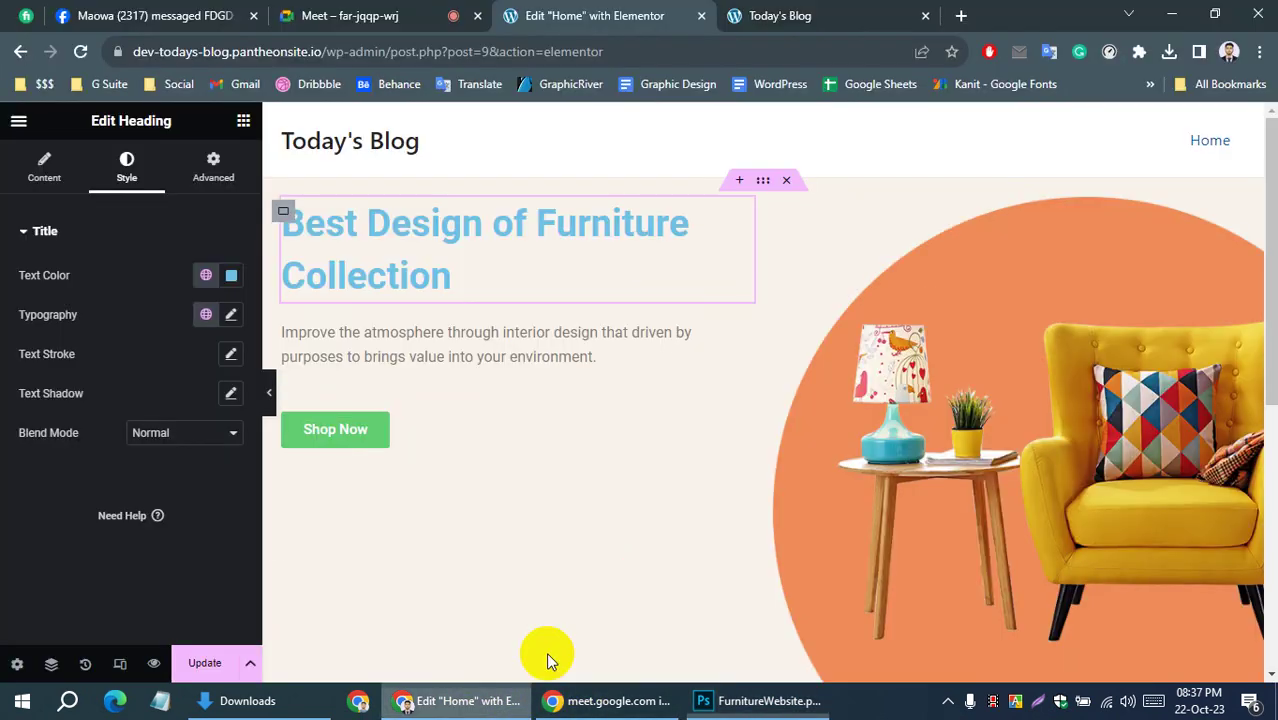
{"action": "left_click", "coordinate": [231, 275]}
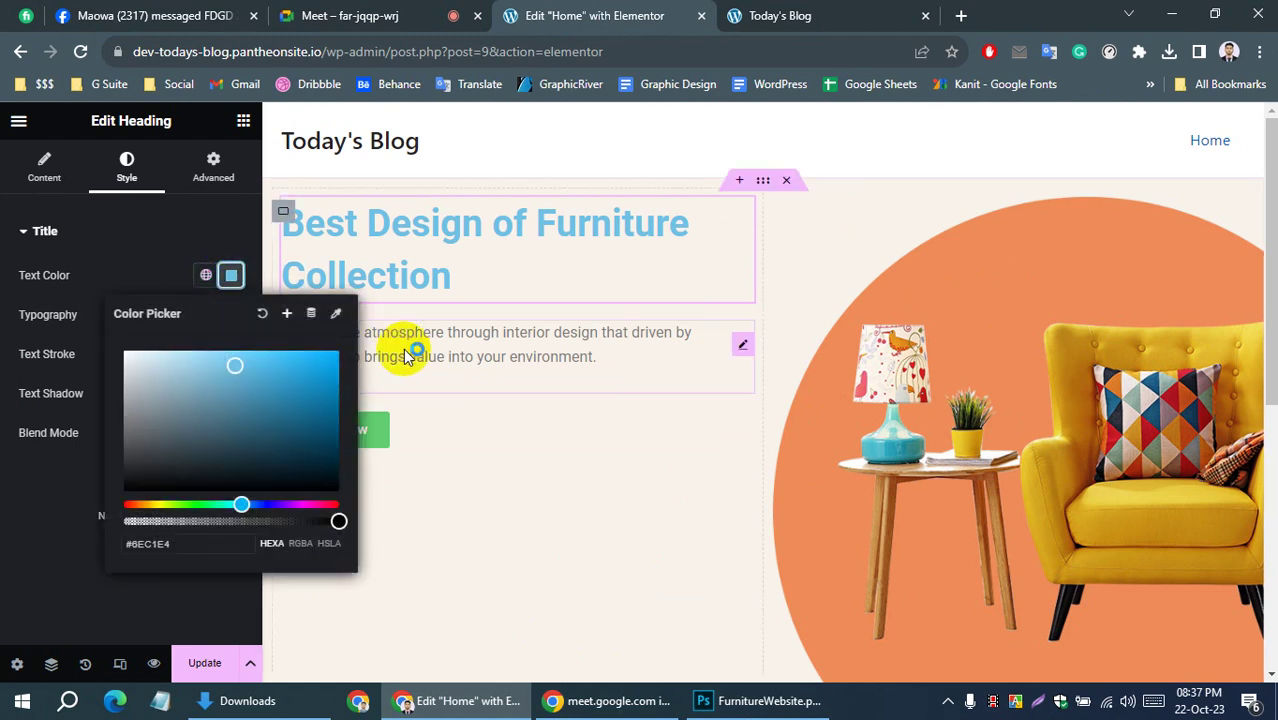
{"action": "triple_click", "coordinate": [200, 550]}
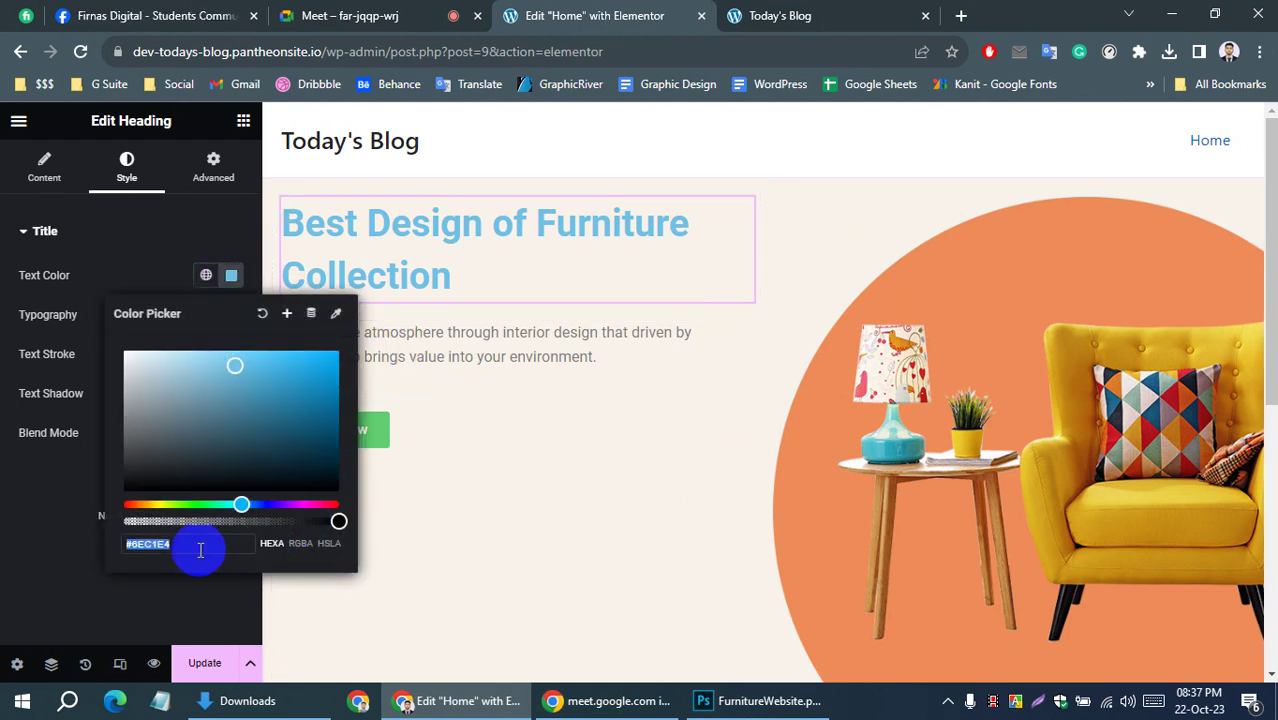
{"action": "type", "text": "2d3436"}
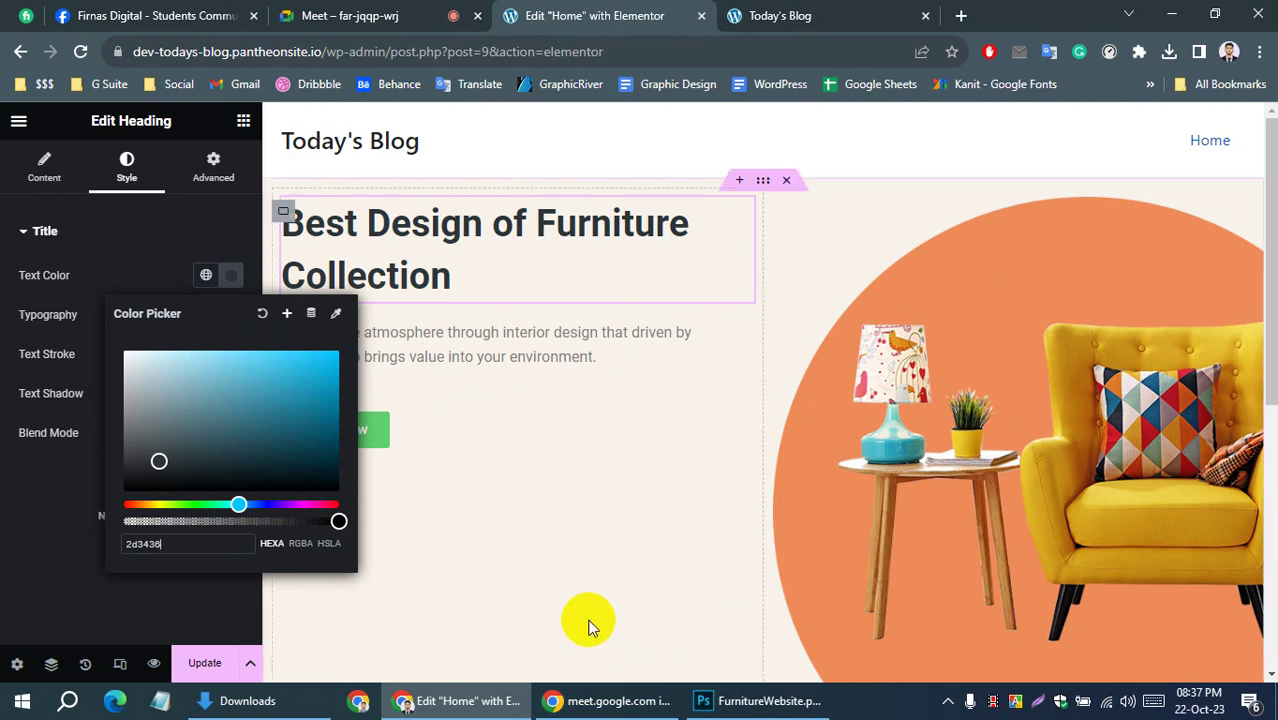
{"action": "left_click", "coordinate": [768, 703]}
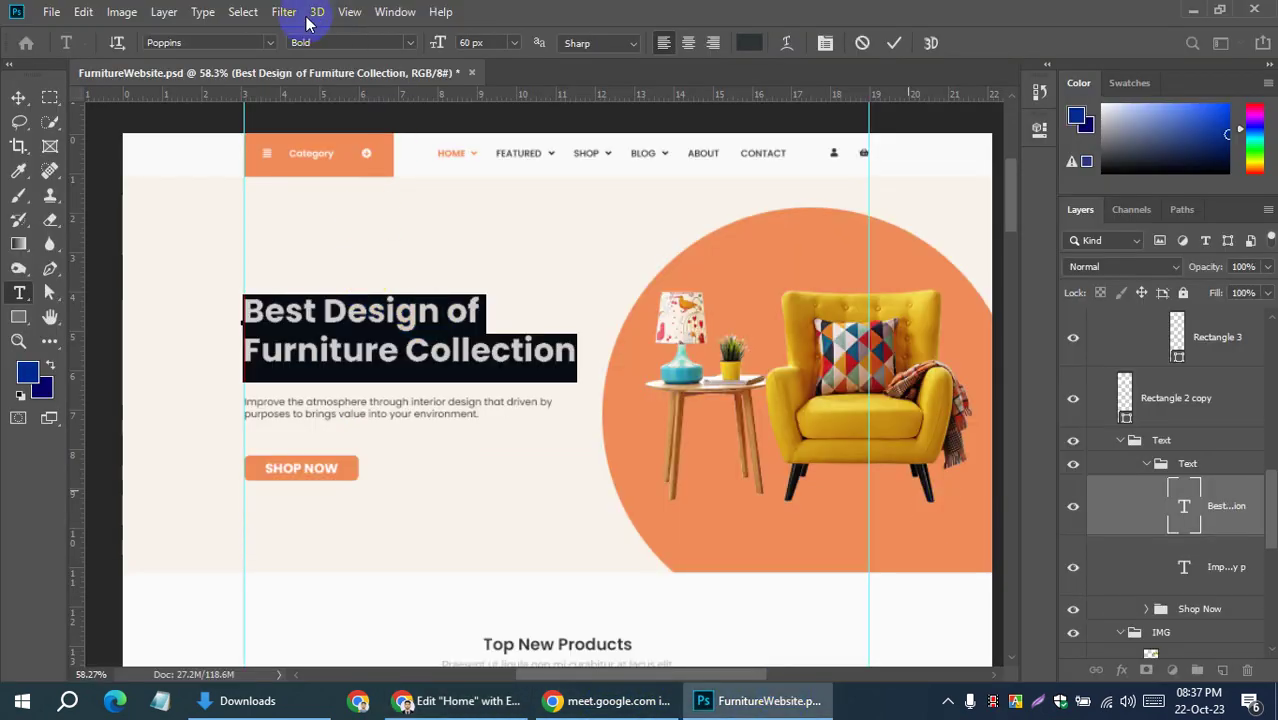
{"action": "left_click", "coordinate": [458, 701]}
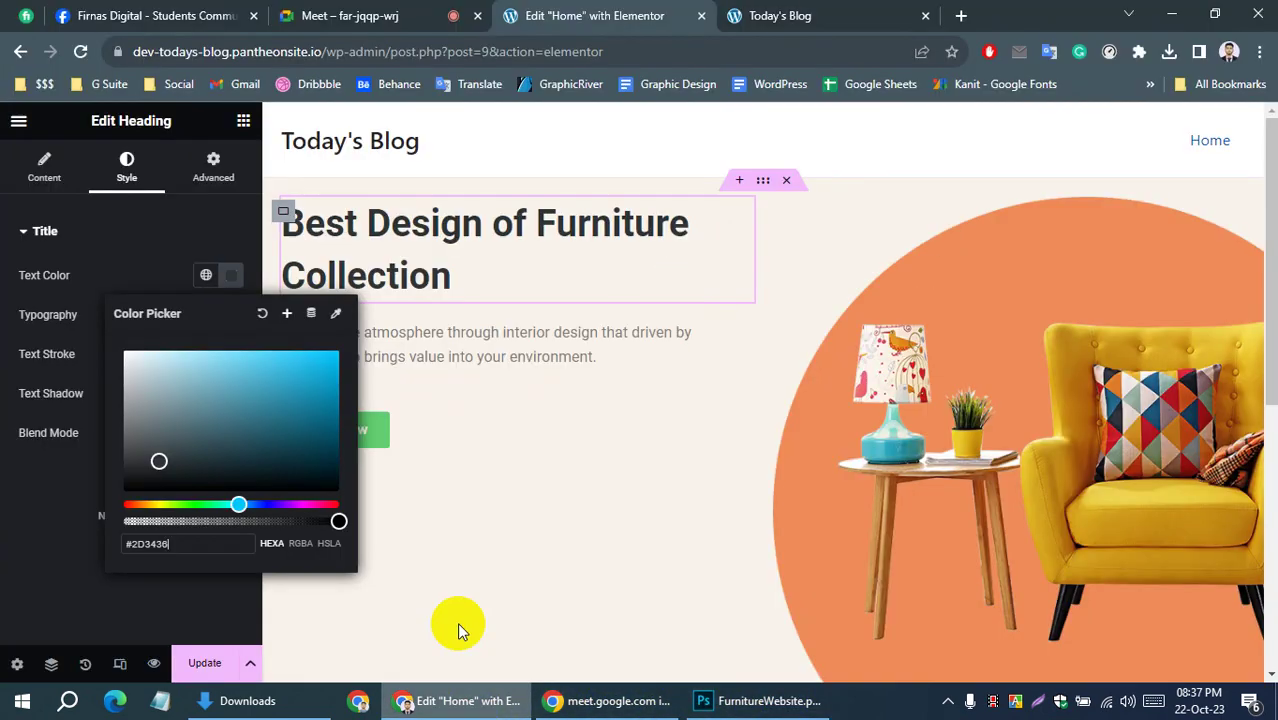
{"action": "left_click", "coordinate": [124, 262]}
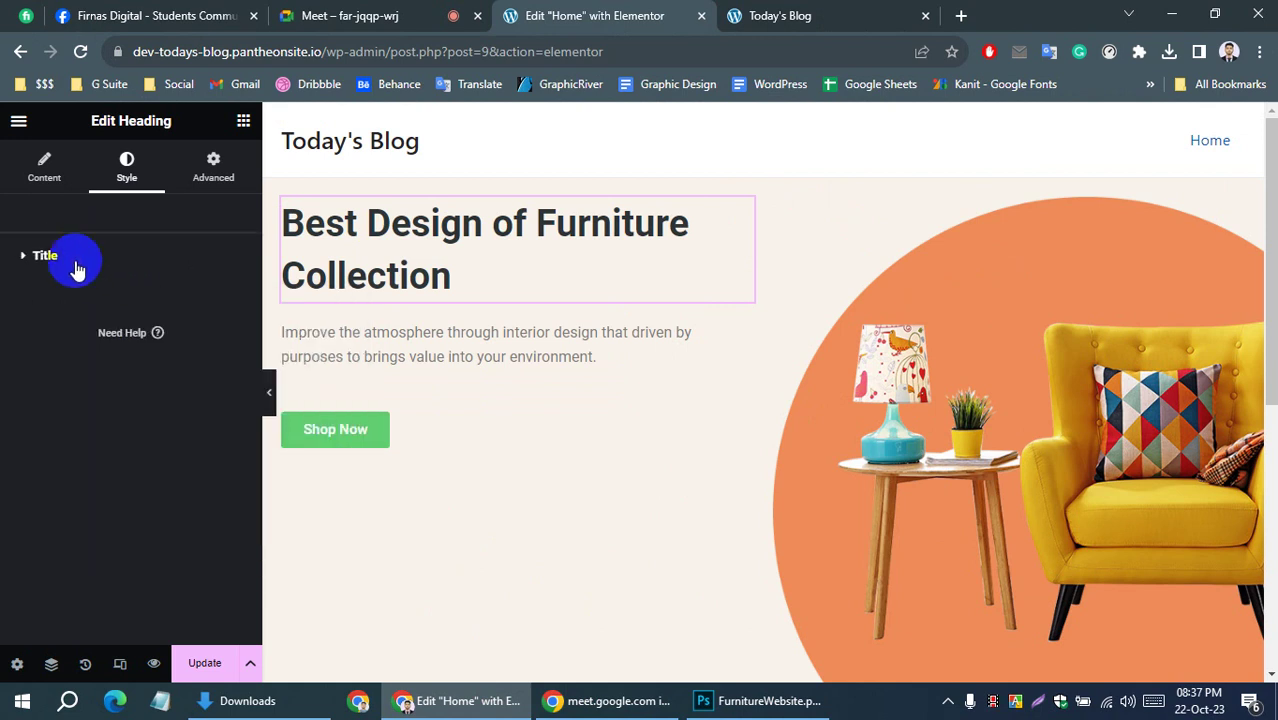
{"action": "left_click", "coordinate": [24, 256]}
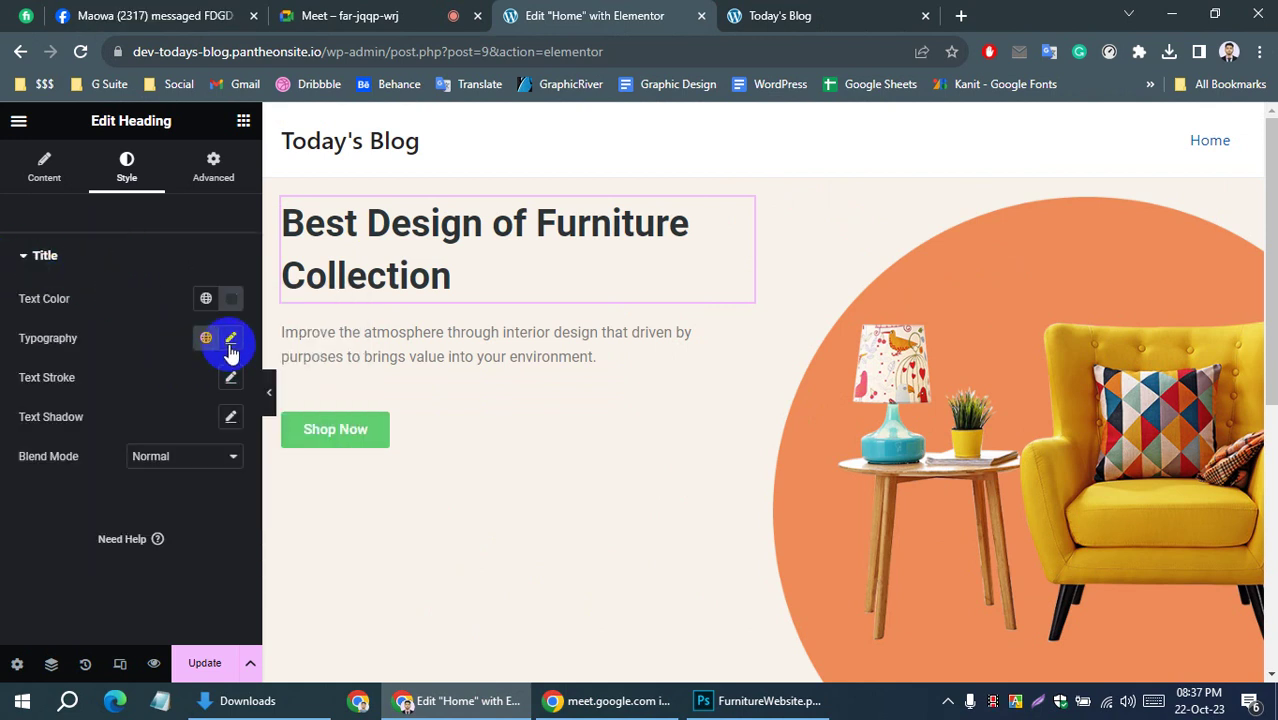